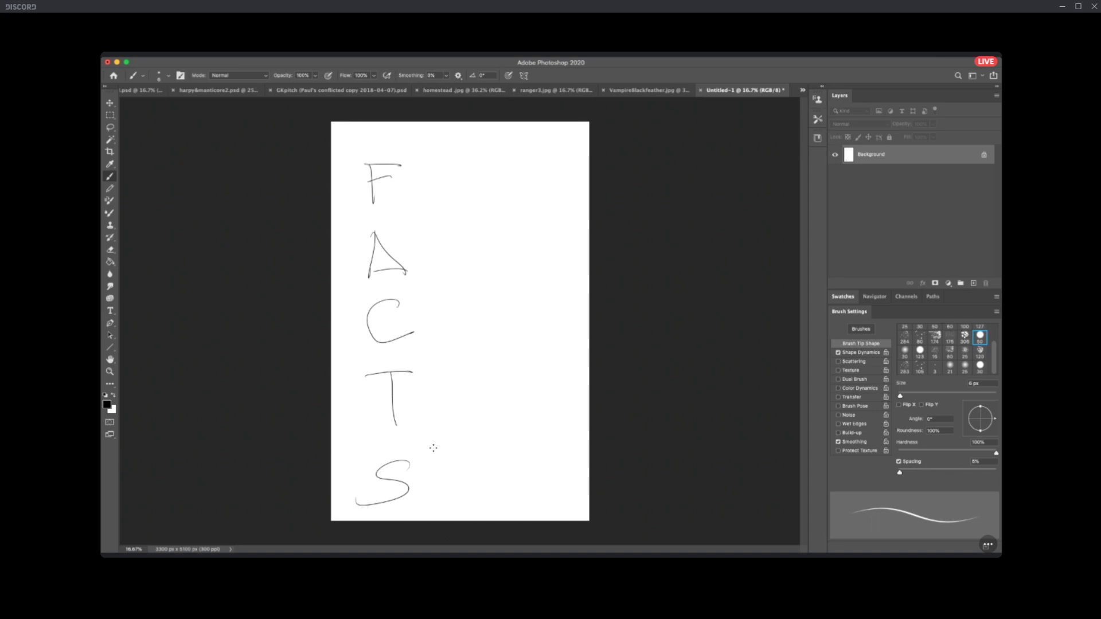
Enlarge the brush to 25 px and erase the handwritten letters F, A, C, T, S from the canvas.
{"action": "key", "text": "bracketright"}
{"action": "key", "text": "bracketright"}
{"action": "key", "text": "bracketright"}
{"action": "key", "text": "bracketright"}
{"action": "key", "text": "bracketright"}
{"action": "key", "text": "bracketright"}
{"action": "key", "text": "bracketright"}
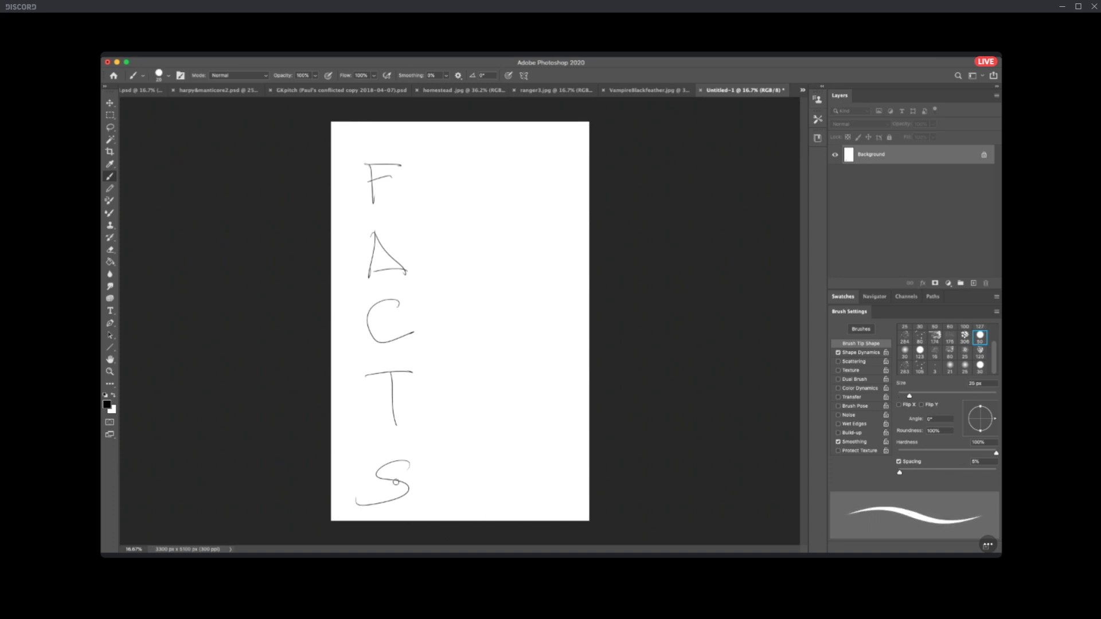
{"action": "mouse_move", "coordinate": [401, 485]}
{"action": "left_mouse_down"}
{"action": "mouse_move", "coordinate": [382, 506]}
{"action": "mouse_move", "coordinate": [402, 486]}
{"action": "left_mouse_up"}
{"action": "key", "text": "bracketright"}
{"action": "key", "text": "bracketright"}
{"action": "key", "text": "bracketright"}
{"action": "key", "text": "bracketright"}
{"action": "key", "text": "bracketright"}
{"action": "key", "text": "bracketright"}
{"action": "key", "text": "bracketright"}
{"action": "key", "text": "bracketright"}
{"action": "mouse_move", "coordinate": [393, 184]}
{"action": "left_mouse_down"}
{"action": "mouse_move", "coordinate": [378, 501]}
{"action": "mouse_move", "coordinate": [397, 233]}
{"action": "mouse_move", "coordinate": [393, 427]}
{"action": "mouse_move", "coordinate": [426, 422]}
{"action": "mouse_move", "coordinate": [454, 506]}
{"action": "left_mouse_up"}
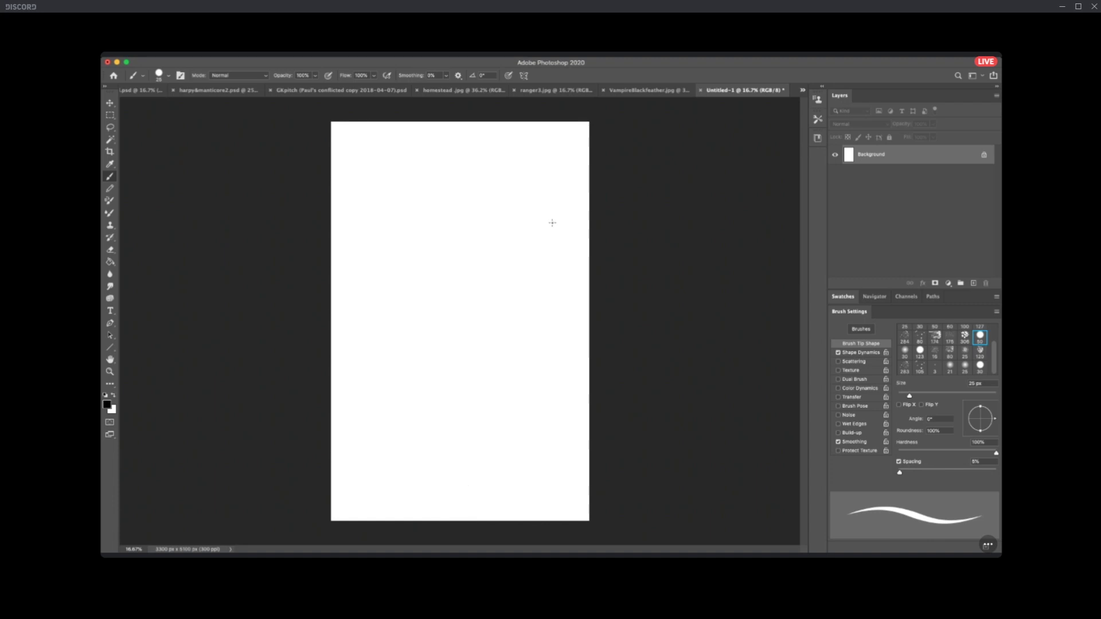
Set the brush size to 9 px and sketch the crown and upper sides of a head in the upper part of the canvas.
{"action": "key", "text": "super+equal"}
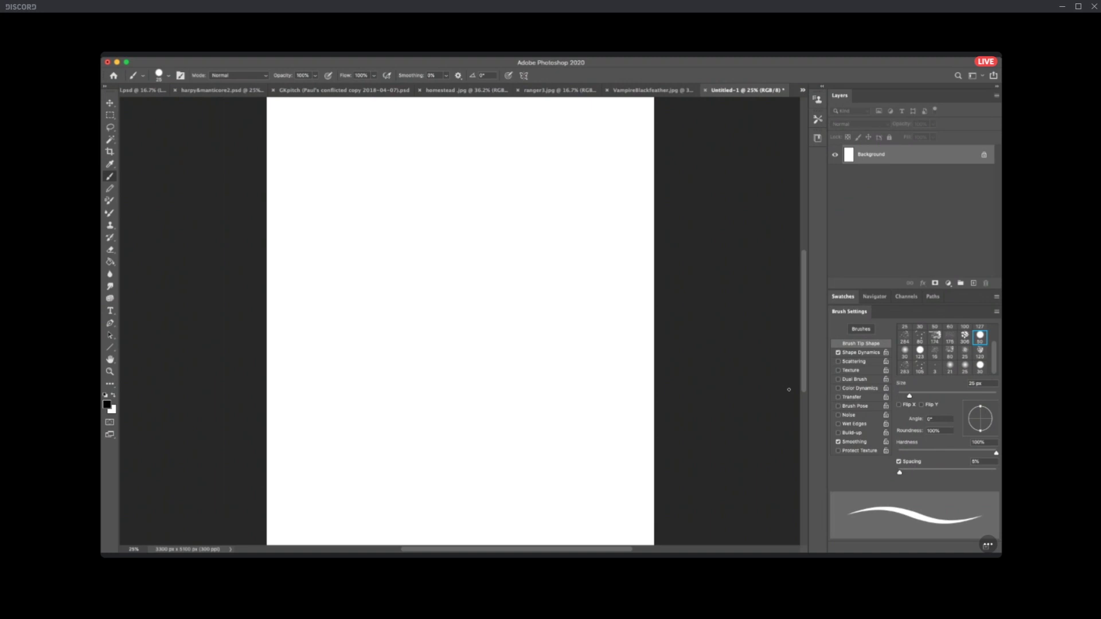
{"action": "key", "text": "bracketleft"}
{"action": "key", "text": "bracketleft"}
{"action": "key", "text": "bracketleft"}
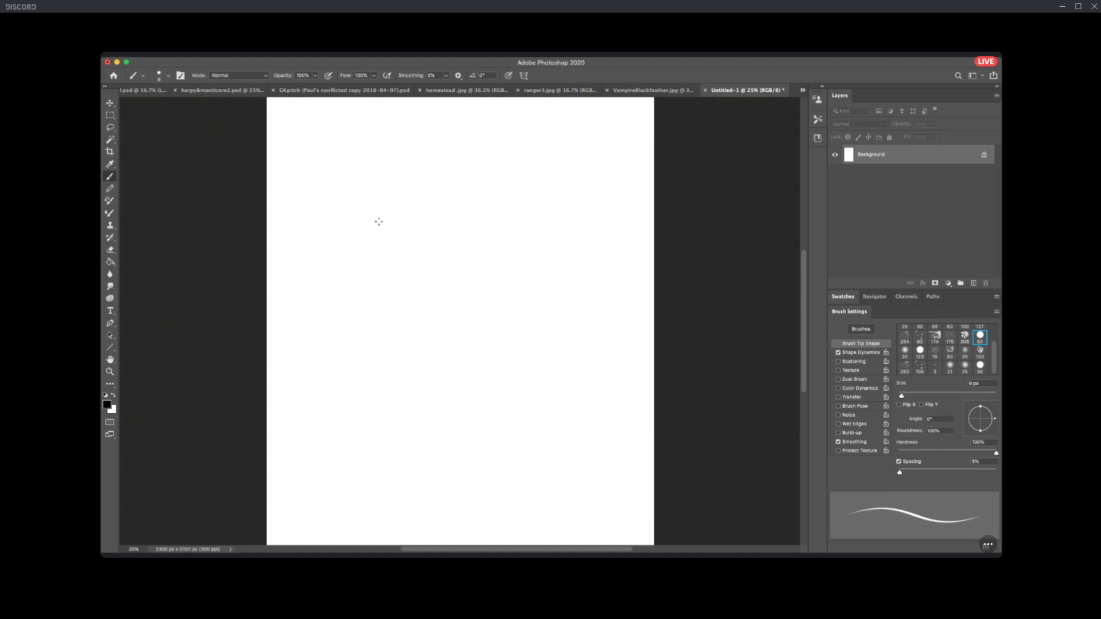
{"action": "mouse_move", "coordinate": [395, 205]}
{"action": "left_mouse_down"}
{"action": "mouse_move", "coordinate": [450, 184]}
{"action": "mouse_move", "coordinate": [485, 211]}
{"action": "left_mouse_up"}
{"action": "left_click_drag", "start_coordinate": [403, 195], "coordinate": [397, 236]}
{"action": "left_click_drag", "start_coordinate": [399, 197], "coordinate": [390, 268]}
{"action": "left_click_drag", "start_coordinate": [432, 185], "coordinate": [411, 239]}
{"action": "mouse_move", "coordinate": [401, 196]}
{"action": "left_mouse_down"}
{"action": "mouse_move", "coordinate": [394, 237]}
{"action": "mouse_move", "coordinate": [448, 178]}
{"action": "mouse_move", "coordinate": [473, 198]}
{"action": "left_mouse_up"}
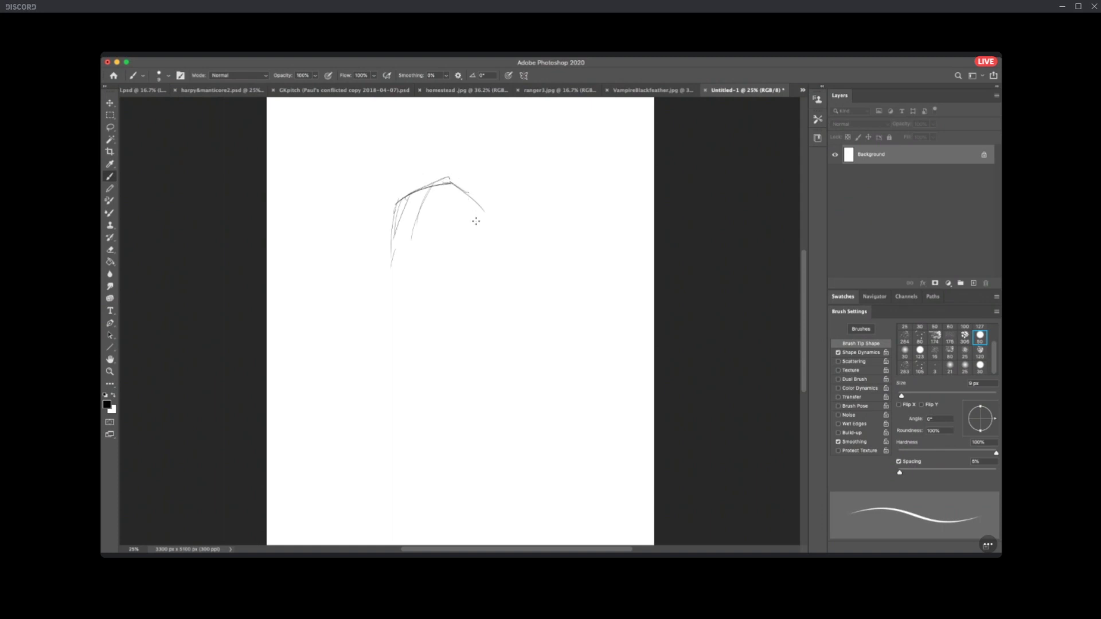
Sketch the lower sides and chin to close the egg-shaped head outline.
{"action": "left_click_drag", "start_coordinate": [404, 199], "coordinate": [402, 228]}
{"action": "mouse_move", "coordinate": [411, 225]}
{"action": "left_mouse_down"}
{"action": "mouse_move", "coordinate": [419, 308]}
{"action": "mouse_move", "coordinate": [439, 301]}
{"action": "left_mouse_up"}
{"action": "left_click_drag", "start_coordinate": [483, 218], "coordinate": [450, 301]}
{"action": "left_click_drag", "start_coordinate": [480, 261], "coordinate": [451, 301]}
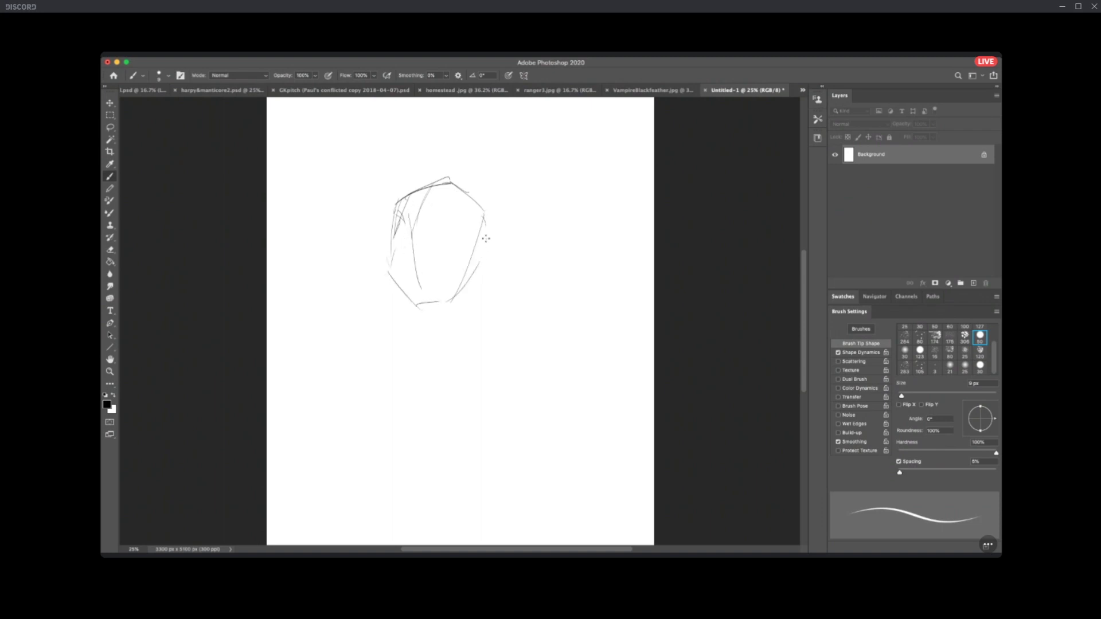
Add the jawline and first neck lines on both sides of the head, and erase the stray lines inside the face.
{"action": "left_click_drag", "start_coordinate": [484, 214], "coordinate": [495, 236]}
{"action": "mouse_move", "coordinate": [453, 292]}
{"action": "left_mouse_down"}
{"action": "mouse_move", "coordinate": [485, 271]}
{"action": "mouse_move", "coordinate": [506, 287]}
{"action": "left_mouse_up"}
{"action": "left_click_drag", "start_coordinate": [386, 265], "coordinate": [402, 321]}
{"action": "left_click_drag", "start_coordinate": [388, 241], "coordinate": [410, 301]}
{"action": "left_click_drag", "start_coordinate": [424, 223], "coordinate": [430, 247]}
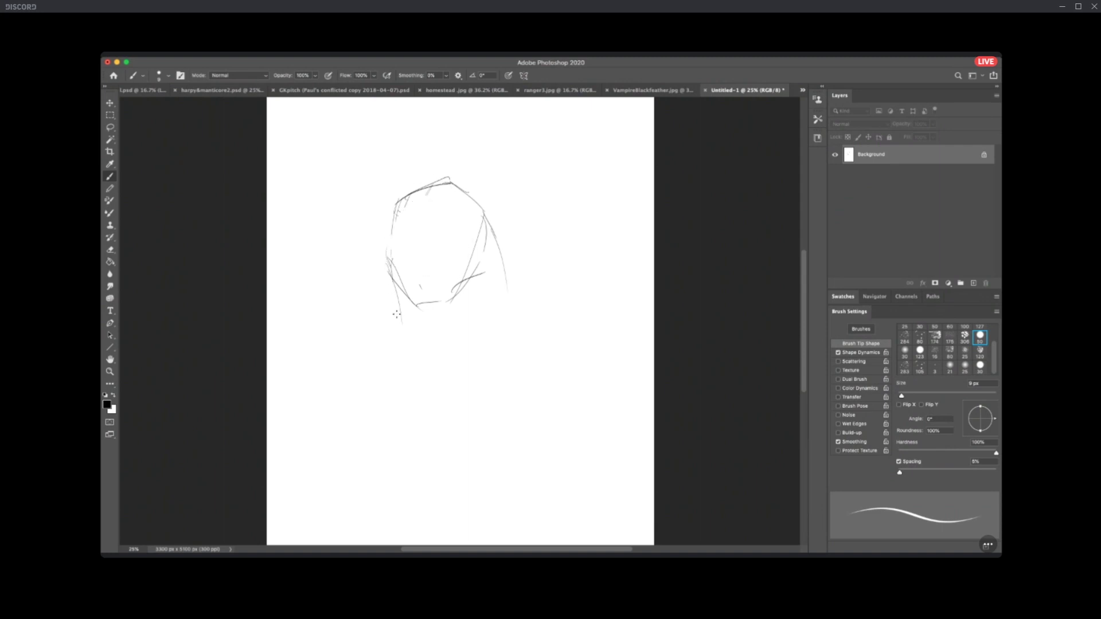
Sketch the thick neck converging toward the collarbones, with a diagonal neck muscle line on each side.
{"action": "mouse_move", "coordinate": [389, 281]}
{"action": "left_mouse_down"}
{"action": "mouse_move", "coordinate": [392, 323]}
{"action": "mouse_move", "coordinate": [419, 365]}
{"action": "left_mouse_up"}
{"action": "mouse_move", "coordinate": [416, 314]}
{"action": "left_mouse_down"}
{"action": "mouse_move", "coordinate": [420, 352]}
{"action": "mouse_move", "coordinate": [444, 377]}
{"action": "left_mouse_up"}
{"action": "left_click_drag", "start_coordinate": [449, 319], "coordinate": [462, 361]}
{"action": "mouse_move", "coordinate": [493, 254]}
{"action": "left_mouse_down"}
{"action": "mouse_move", "coordinate": [531, 293]}
{"action": "mouse_move", "coordinate": [472, 370]}
{"action": "left_mouse_up"}
{"action": "left_click_drag", "start_coordinate": [525, 298], "coordinate": [521, 306]}
{"action": "left_click_drag", "start_coordinate": [428, 366], "coordinate": [449, 386]}
Sketch the slope and outer curve of the figure's left-hand shoulder, the opposite inner shoulder curve and the chest's centre line.
{"action": "left_click_drag", "start_coordinate": [402, 317], "coordinate": [360, 385]}
{"action": "mouse_move", "coordinate": [372, 342]}
{"action": "left_mouse_down"}
{"action": "mouse_move", "coordinate": [359, 420]}
{"action": "mouse_move", "coordinate": [356, 396]}
{"action": "left_mouse_up"}
{"action": "left_click_drag", "start_coordinate": [396, 299], "coordinate": [366, 355]}
{"action": "mouse_move", "coordinate": [536, 297]}
{"action": "left_mouse_down"}
{"action": "mouse_move", "coordinate": [495, 359]}
{"action": "mouse_move", "coordinate": [511, 408]}
{"action": "left_mouse_up"}
{"action": "left_click_drag", "start_coordinate": [461, 383], "coordinate": [460, 422]}
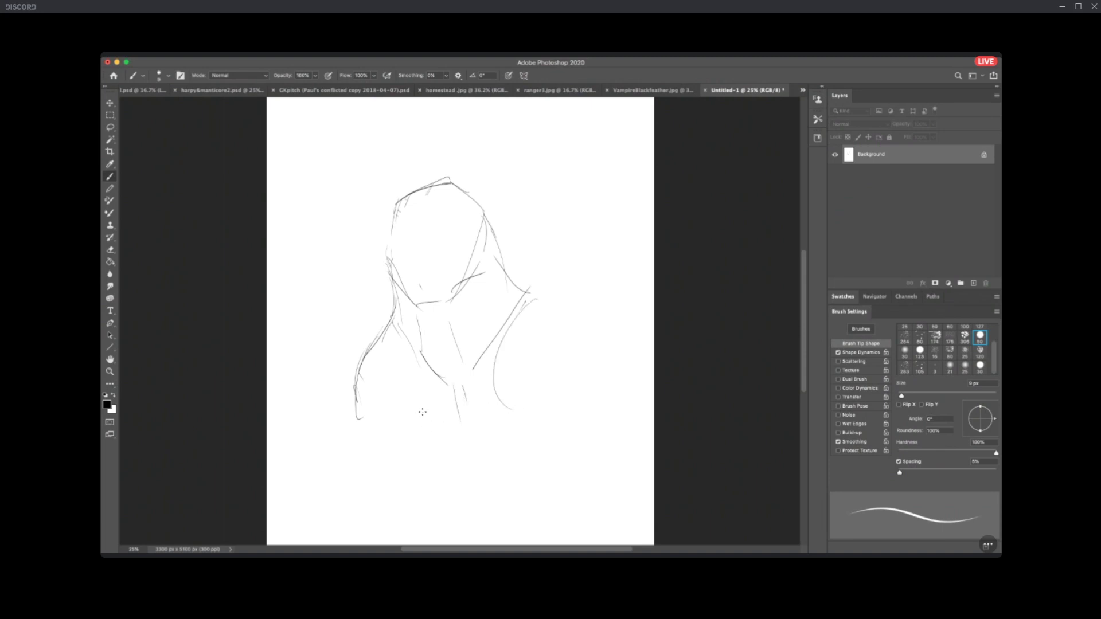
Sketch the chest curves, collarbones and the broad right-hand shoulder, extending both upper arm outlines.
{"action": "mouse_move", "coordinate": [424, 374]}
{"action": "left_mouse_down"}
{"action": "mouse_move", "coordinate": [399, 378]}
{"action": "mouse_move", "coordinate": [423, 437]}
{"action": "left_mouse_up"}
{"action": "mouse_move", "coordinate": [464, 386]}
{"action": "left_mouse_down"}
{"action": "mouse_move", "coordinate": [487, 366]}
{"action": "mouse_move", "coordinate": [500, 419]}
{"action": "left_mouse_up"}
{"action": "left_click_drag", "start_coordinate": [509, 264], "coordinate": [570, 296]}
{"action": "mouse_move", "coordinate": [509, 256]}
{"action": "left_mouse_down"}
{"action": "mouse_move", "coordinate": [569, 299]}
{"action": "mouse_move", "coordinate": [622, 357]}
{"action": "left_mouse_up"}
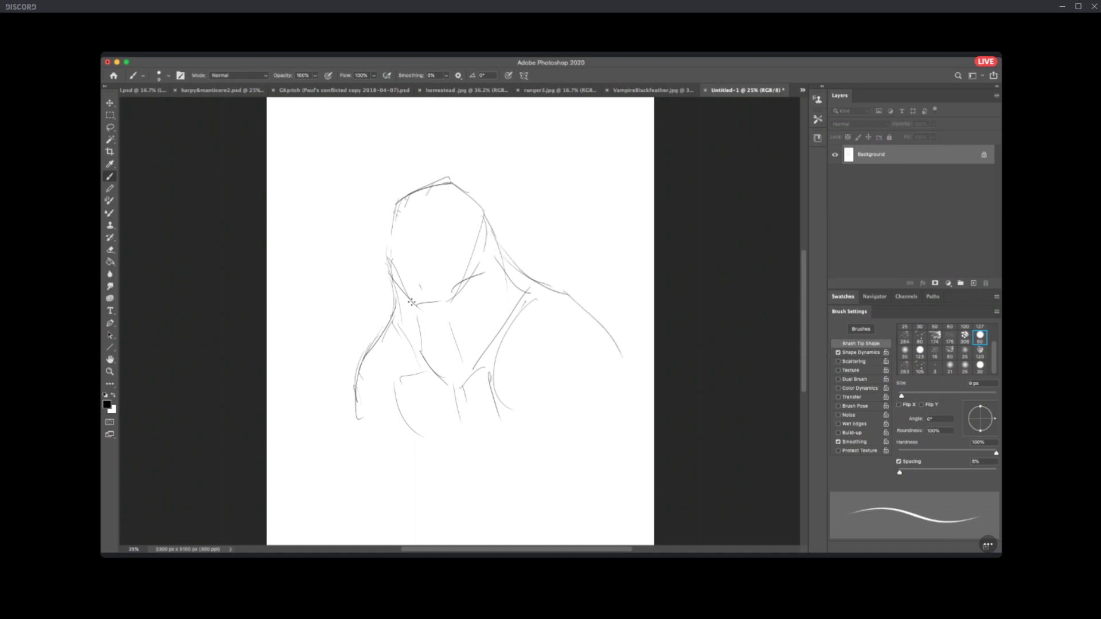
{"action": "mouse_move", "coordinate": [454, 379]}
{"action": "left_mouse_down"}
{"action": "mouse_move", "coordinate": [457, 393]}
{"action": "mouse_move", "coordinate": [470, 367]}
{"action": "mouse_move", "coordinate": [451, 379]}
{"action": "mouse_move", "coordinate": [405, 365]}
{"action": "mouse_move", "coordinate": [429, 370]}
{"action": "left_mouse_up"}
{"action": "left_click_drag", "start_coordinate": [621, 359], "coordinate": [611, 397]}
{"action": "left_click_drag", "start_coordinate": [347, 415], "coordinate": [358, 444]}
Reinforce the shoulder contours and add short strokes at the left arm and armpit.
{"action": "key", "text": "super+equal"}
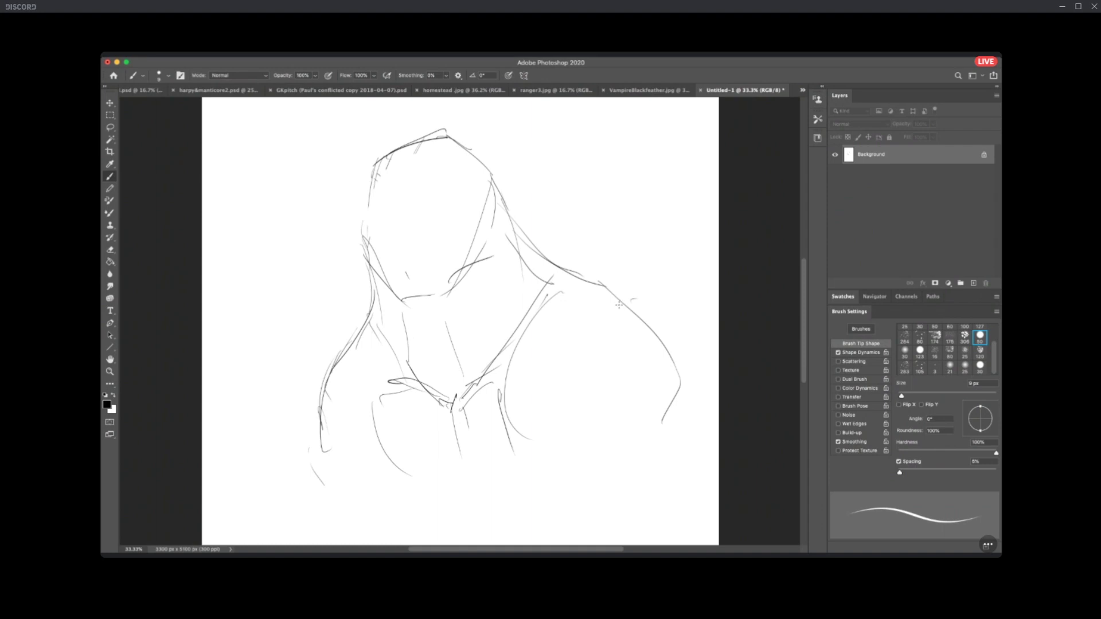
{"action": "left_click_drag", "start_coordinate": [324, 480], "coordinate": [345, 497]}
{"action": "left_click_drag", "start_coordinate": [363, 403], "coordinate": [379, 422]}
{"action": "left_click_drag", "start_coordinate": [371, 290], "coordinate": [356, 336]}
{"action": "left_click_drag", "start_coordinate": [599, 294], "coordinate": [653, 346]}
Sketch the lower edges of the chest muscles, the line between them and the lower left arm.
{"action": "mouse_move", "coordinate": [388, 453]}
{"action": "left_mouse_down"}
{"action": "mouse_move", "coordinate": [419, 475]}
{"action": "mouse_move", "coordinate": [518, 483]}
{"action": "mouse_move", "coordinate": [505, 461]}
{"action": "left_mouse_up"}
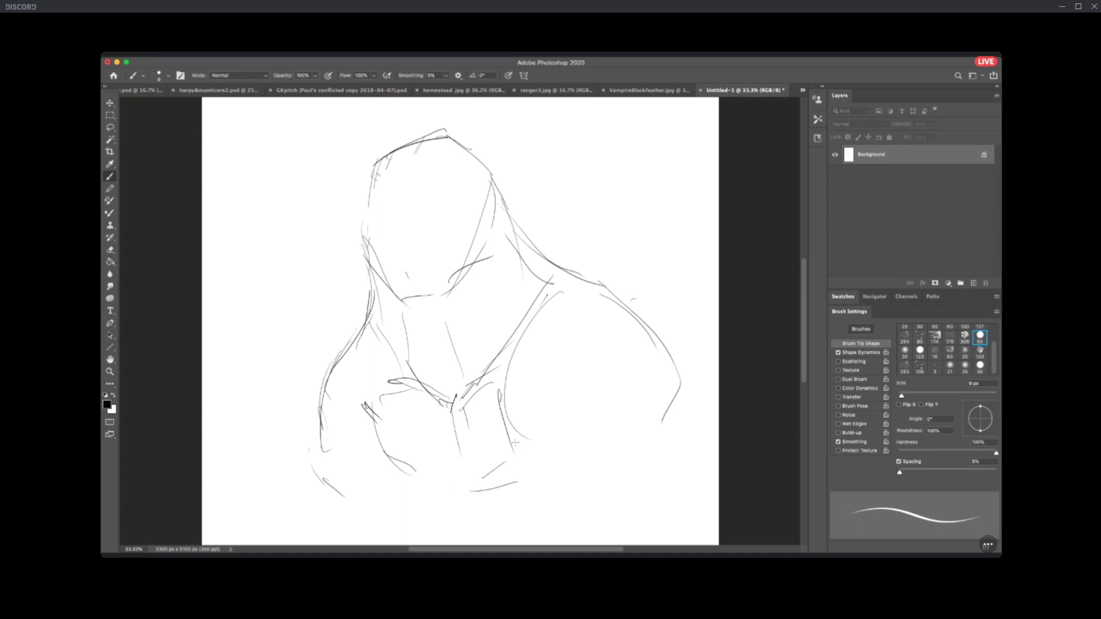
{"action": "left_click_drag", "start_coordinate": [411, 474], "coordinate": [427, 491]}
{"action": "left_click_drag", "start_coordinate": [458, 441], "coordinate": [476, 482]}
{"action": "left_click_drag", "start_coordinate": [324, 459], "coordinate": [328, 505]}
Draw curved vertical guide lines down the face and redraw the crown with a rounder contour.
{"action": "left_click_drag", "start_coordinate": [568, 398], "coordinate": [482, 378]}
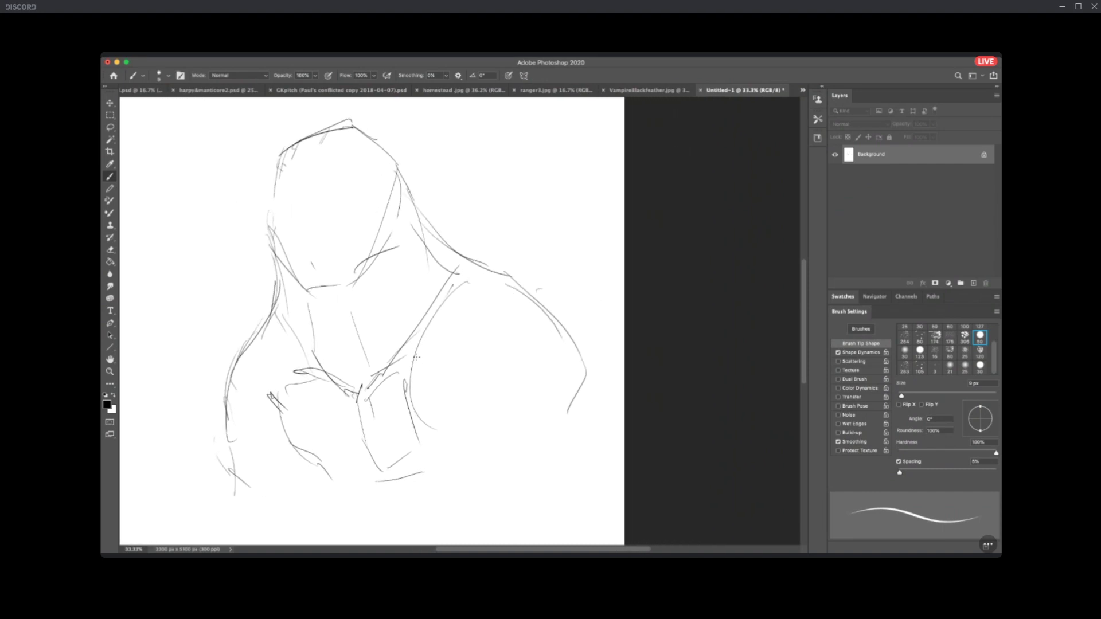
{"action": "mouse_move", "coordinate": [295, 142]}
{"action": "left_mouse_down"}
{"action": "mouse_move", "coordinate": [325, 303]}
{"action": "mouse_move", "coordinate": [338, 305]}
{"action": "left_mouse_up"}
{"action": "left_click_drag", "start_coordinate": [280, 156], "coordinate": [265, 192]}
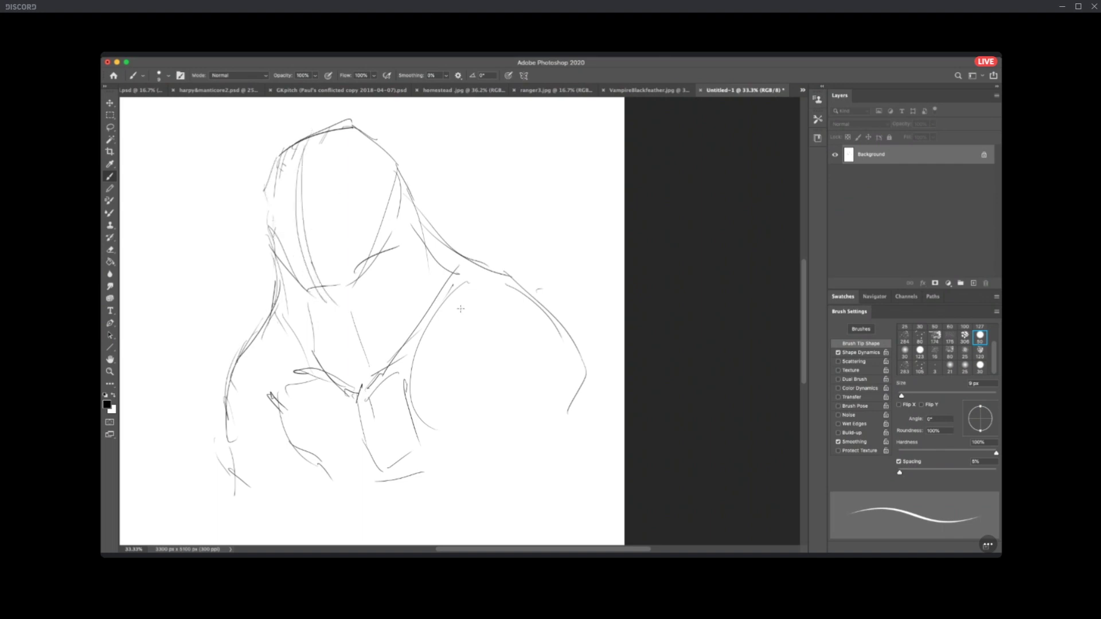
{"action": "key", "text": "e"}
{"action": "mouse_move", "coordinate": [371, 130]}
{"action": "left_mouse_down"}
{"action": "mouse_move", "coordinate": [341, 138]}
{"action": "mouse_move", "coordinate": [388, 148]}
{"action": "mouse_move", "coordinate": [355, 135]}
{"action": "mouse_move", "coordinate": [398, 165]}
{"action": "mouse_move", "coordinate": [357, 138]}
{"action": "mouse_move", "coordinate": [299, 137]}
{"action": "left_mouse_up"}
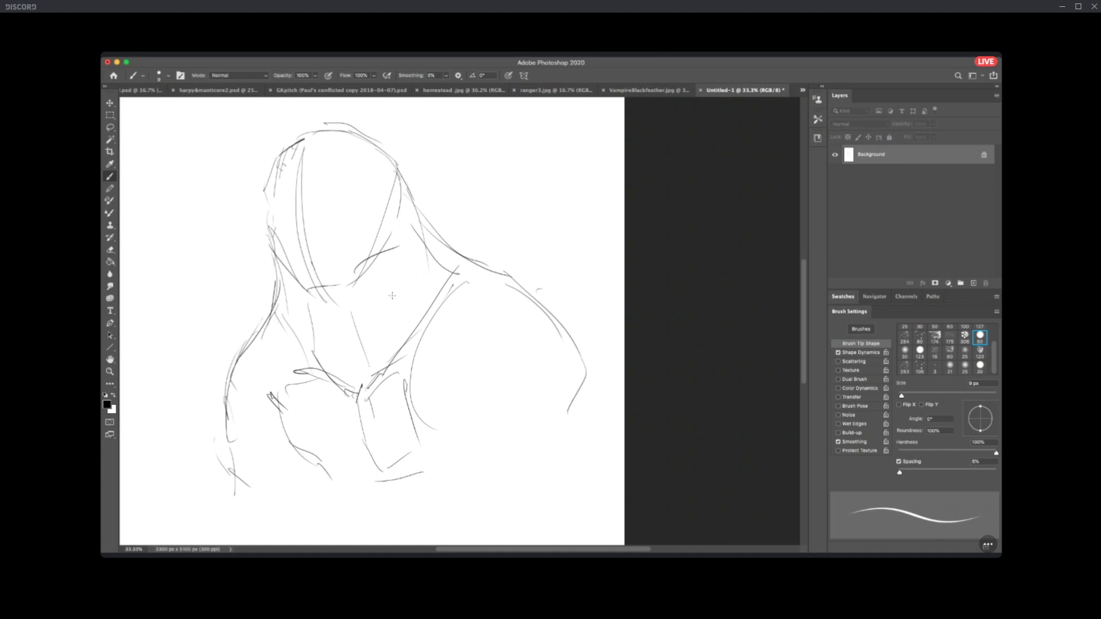
{"action": "left_click_drag", "start_coordinate": [348, 266], "coordinate": [118, 240]}
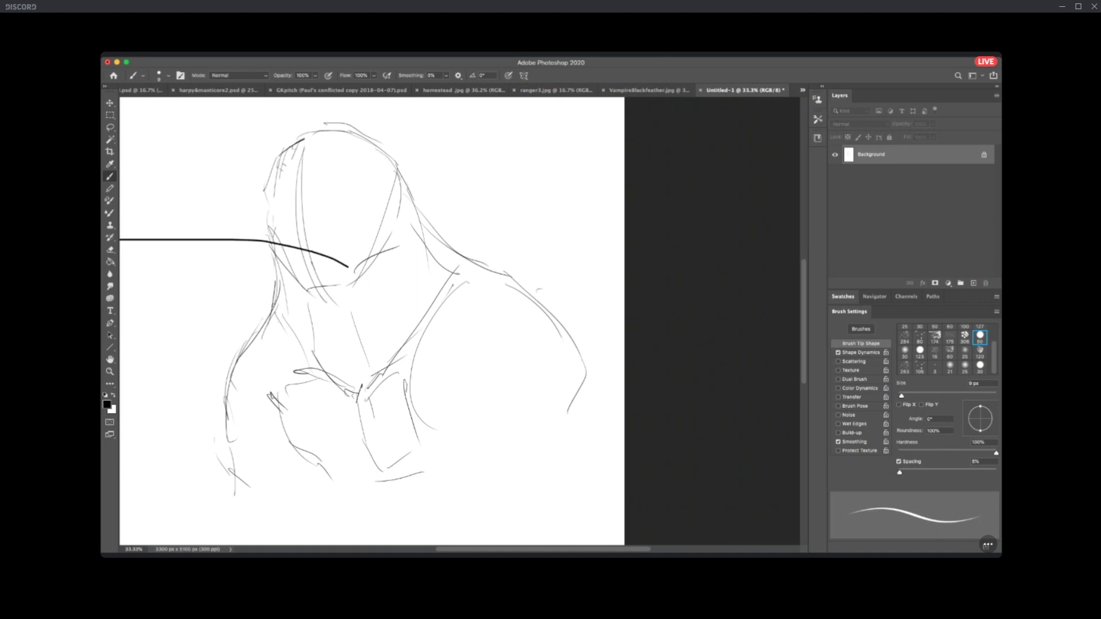
{"action": "key", "text": "super+z"}
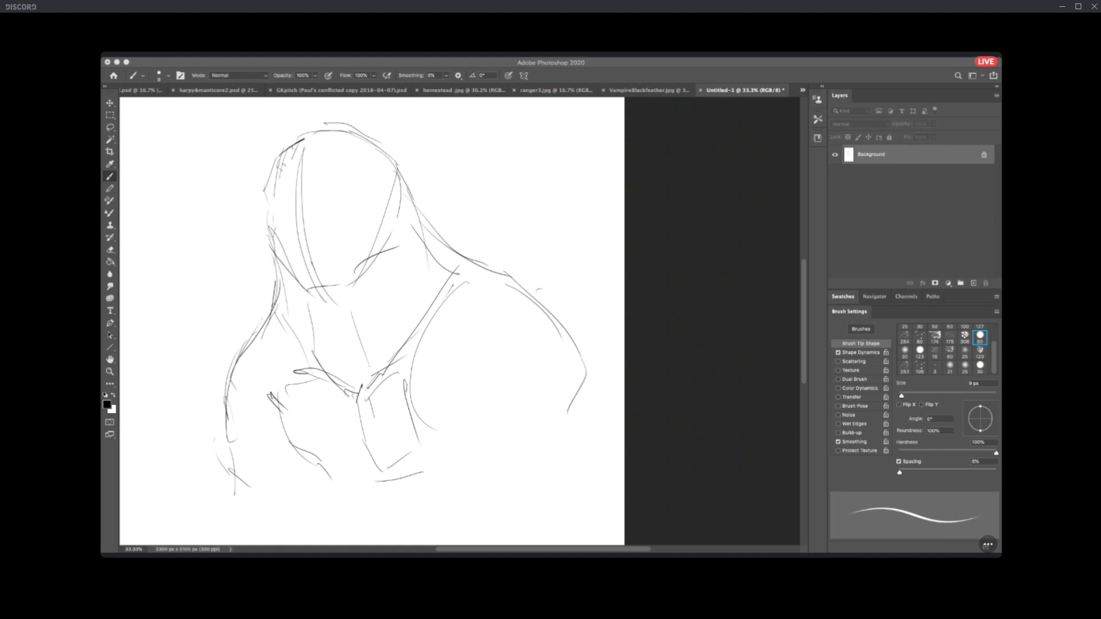
Strengthen the right shoulder slope and extend both arms and the side of the torso downward.
{"action": "left_click", "coordinate": [515, 257]}
{"action": "left_click_drag", "start_coordinate": [450, 241], "coordinate": [556, 311]}
{"action": "left_click_drag", "start_coordinate": [583, 351], "coordinate": [595, 400]}
{"action": "left_click_drag", "start_coordinate": [280, 402], "coordinate": [343, 476]}
{"action": "left_click_drag", "start_coordinate": [234, 433], "coordinate": [239, 476]}
{"action": "left_click_drag", "start_coordinate": [429, 423], "coordinate": [435, 479]}
{"action": "left_click_drag", "start_coordinate": [584, 382], "coordinate": [589, 471]}
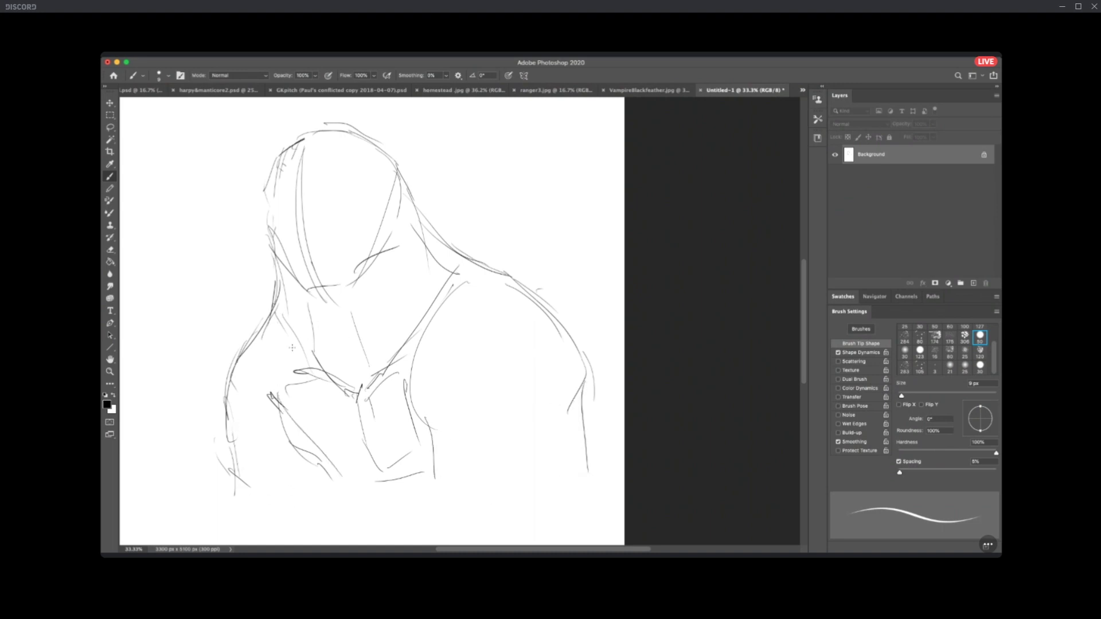
{"action": "mouse_move", "coordinate": [294, 327]}
{"action": "left_mouse_down"}
{"action": "mouse_move", "coordinate": [299, 362]}
{"action": "mouse_move", "coordinate": [276, 343]}
{"action": "left_mouse_up"}
Erase the top of the head and redraw it as a taller, rounded skull.
{"action": "mouse_move", "coordinate": [279, 107]}
{"action": "left_mouse_down"}
{"action": "mouse_move", "coordinate": [373, 204]}
{"action": "mouse_move", "coordinate": [363, 209]}
{"action": "mouse_move", "coordinate": [359, 195]}
{"action": "left_mouse_up"}
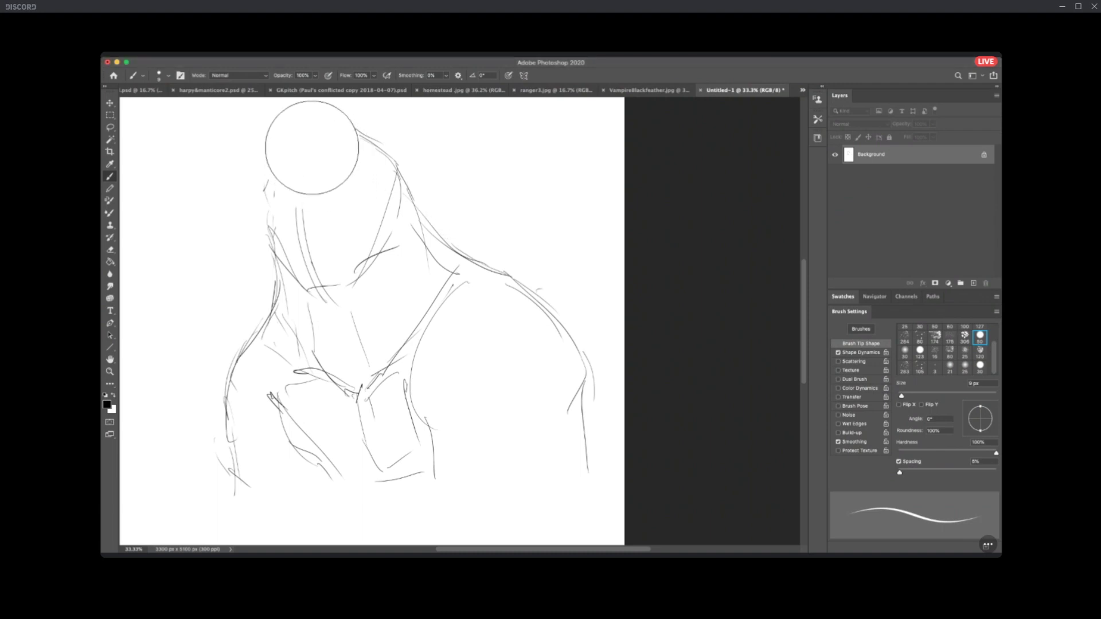
{"action": "mouse_move", "coordinate": [268, 193]}
{"action": "left_mouse_down"}
{"action": "mouse_move", "coordinate": [264, 159]}
{"action": "mouse_move", "coordinate": [291, 123]}
{"action": "mouse_move", "coordinate": [350, 122]}
{"action": "mouse_move", "coordinate": [305, 122]}
{"action": "mouse_move", "coordinate": [362, 134]}
{"action": "left_mouse_up"}
{"action": "mouse_move", "coordinate": [293, 119]}
{"action": "left_mouse_down"}
{"action": "mouse_move", "coordinate": [269, 162]}
{"action": "mouse_move", "coordinate": [274, 127]}
{"action": "mouse_move", "coordinate": [273, 196]}
{"action": "mouse_move", "coordinate": [275, 180]}
{"action": "mouse_move", "coordinate": [259, 172]}
{"action": "mouse_move", "coordinate": [265, 220]}
{"action": "left_mouse_up"}
{"action": "mouse_move", "coordinate": [345, 119]}
{"action": "left_mouse_down"}
{"action": "mouse_move", "coordinate": [390, 154]}
{"action": "mouse_move", "coordinate": [368, 133]}
{"action": "mouse_move", "coordinate": [394, 166]}
{"action": "left_mouse_up"}
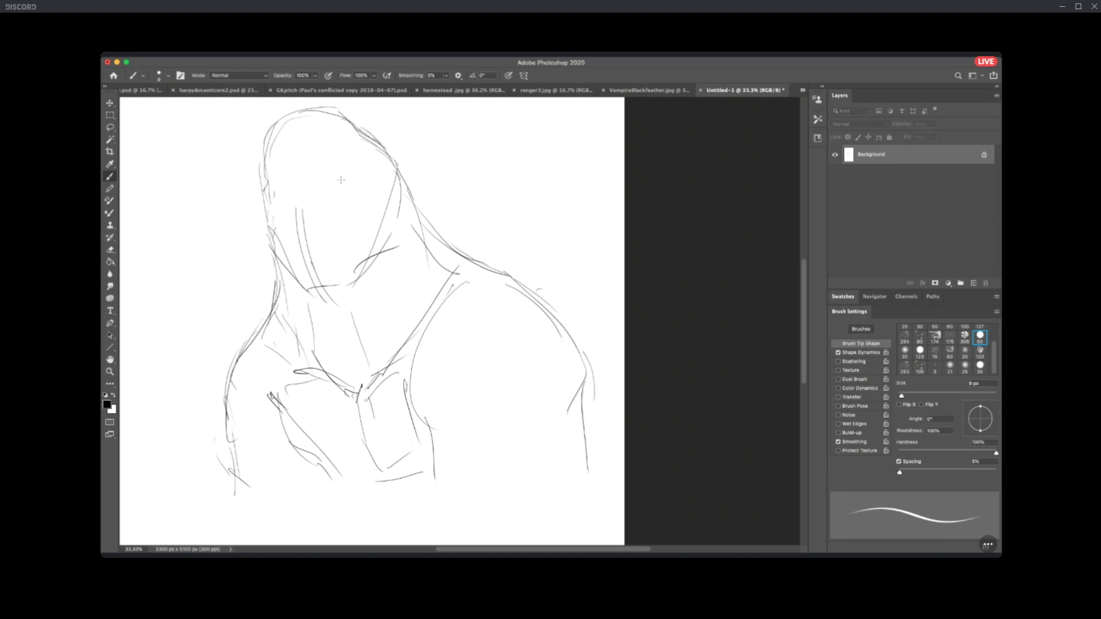
Sketch both eyes with a short brow line and reinforce the left side of the face.
{"action": "left_click_drag", "start_coordinate": [330, 186], "coordinate": [344, 183]}
{"action": "mouse_move", "coordinate": [274, 195]}
{"action": "left_mouse_down"}
{"action": "mouse_move", "coordinate": [278, 205]}
{"action": "mouse_move", "coordinate": [342, 182]}
{"action": "left_mouse_up"}
{"action": "left_click_drag", "start_coordinate": [268, 192], "coordinate": [286, 204]}
{"action": "left_click_drag", "start_coordinate": [313, 192], "coordinate": [325, 189]}
{"action": "left_click_drag", "start_coordinate": [332, 189], "coordinate": [337, 182]}
{"action": "left_click_drag", "start_coordinate": [261, 181], "coordinate": [264, 216]}
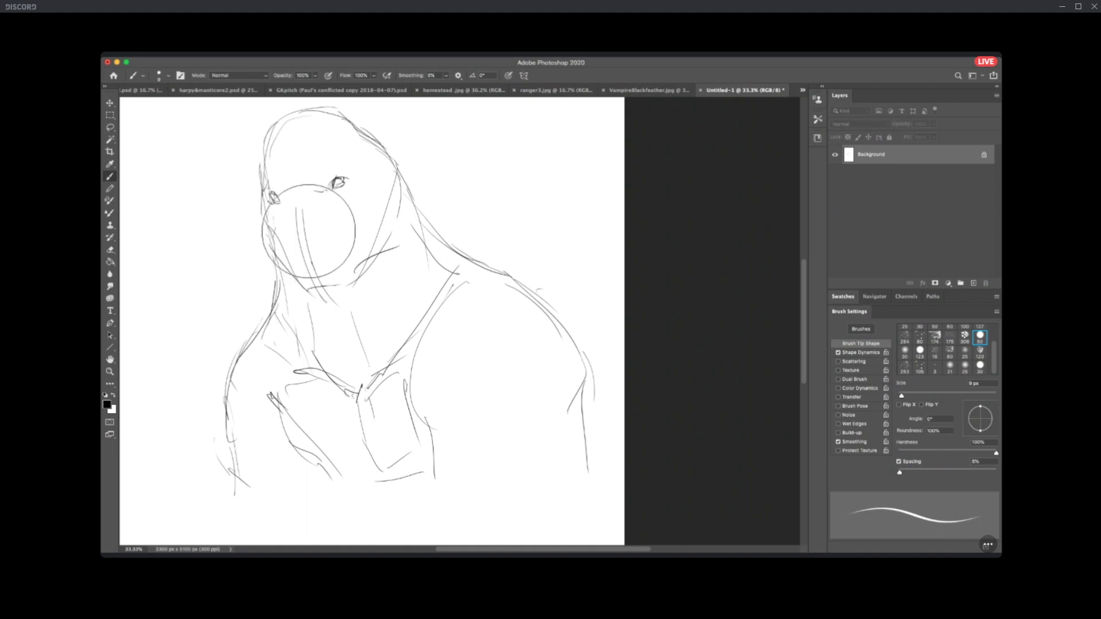
Shrink the eraser, remove the upper part of the facial guide lines and darken the right eye.
{"action": "key", "text": "bracketleft"}
{"action": "key", "text": "bracketleft"}
{"action": "key", "text": "bracketleft"}
{"action": "key", "text": "bracketleft"}
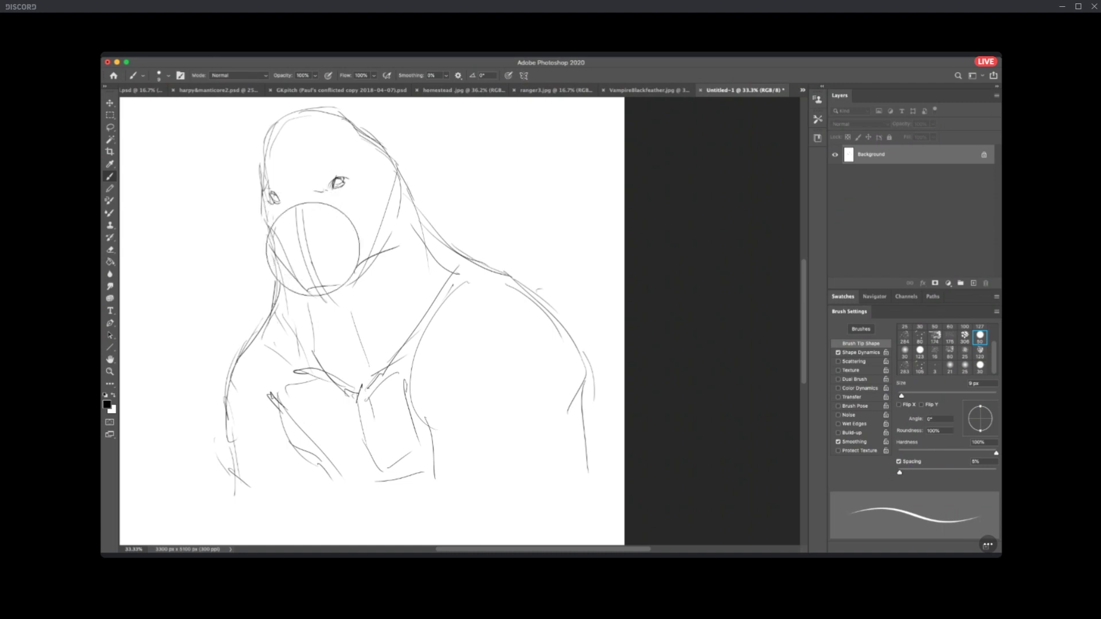
{"action": "key", "text": "bracketleft"}
{"action": "key", "text": "bracketleft"}
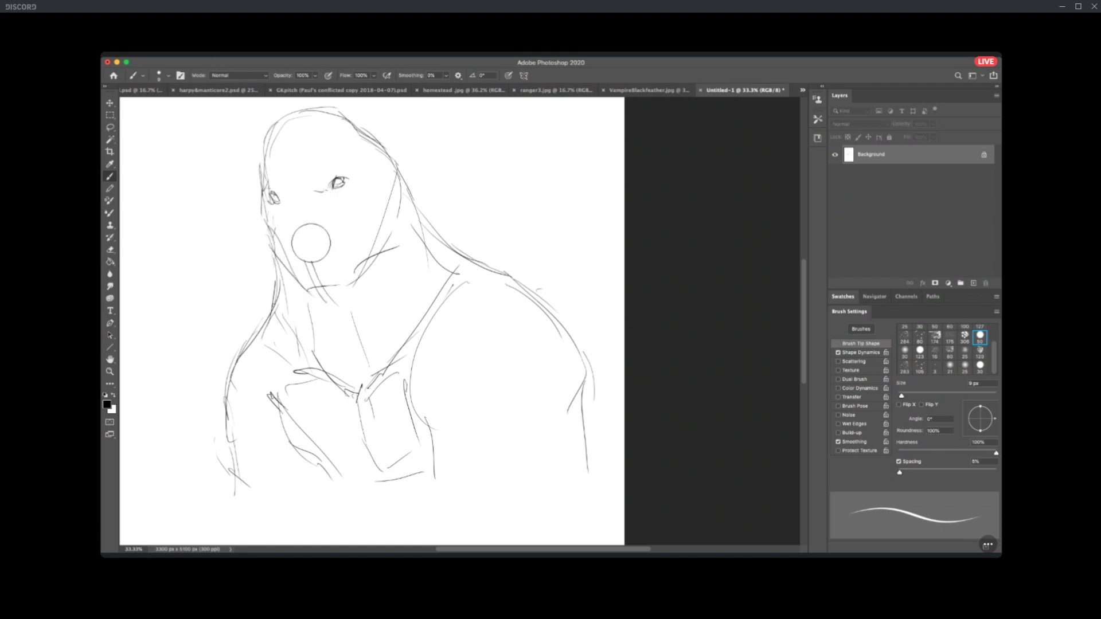
{"action": "key", "text": "bracketleft"}
{"action": "key", "text": "bracketleft"}
{"action": "key", "text": "bracketleft"}
{"action": "key", "text": "bracketleft"}
{"action": "left_click_drag", "start_coordinate": [339, 177], "coordinate": [343, 182]}
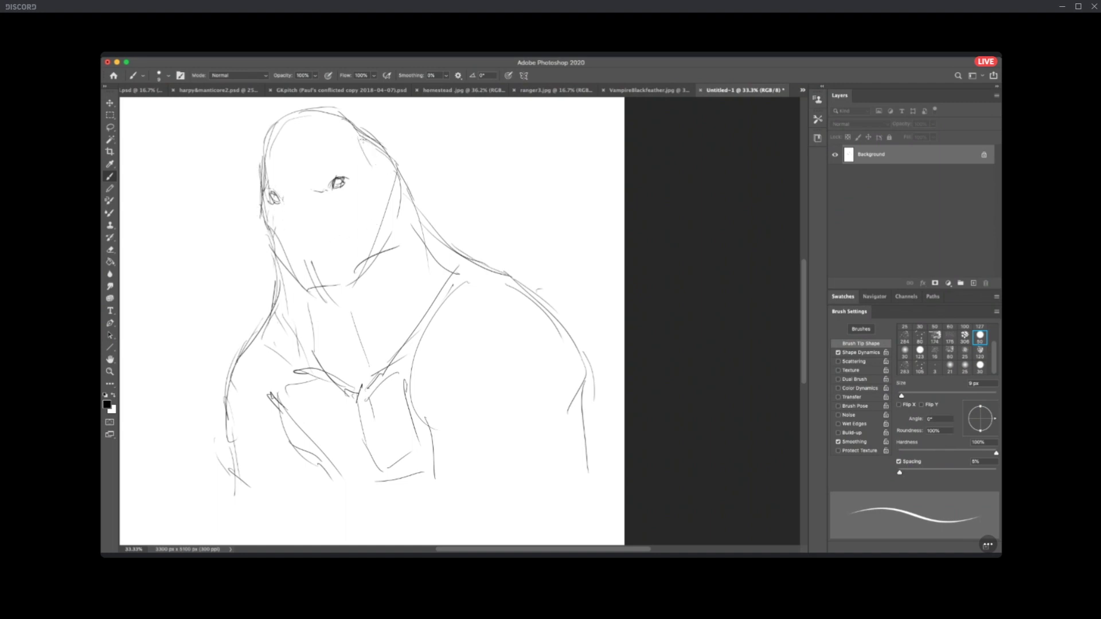
Sketch the temple line, a row of short tooth-like strokes for the mouth, and a firmer right side of the head.
{"action": "left_click_drag", "start_coordinate": [354, 143], "coordinate": [357, 163]}
{"action": "left_click_drag", "start_coordinate": [293, 221], "coordinate": [305, 230]}
{"action": "left_click_drag", "start_coordinate": [387, 150], "coordinate": [396, 196]}
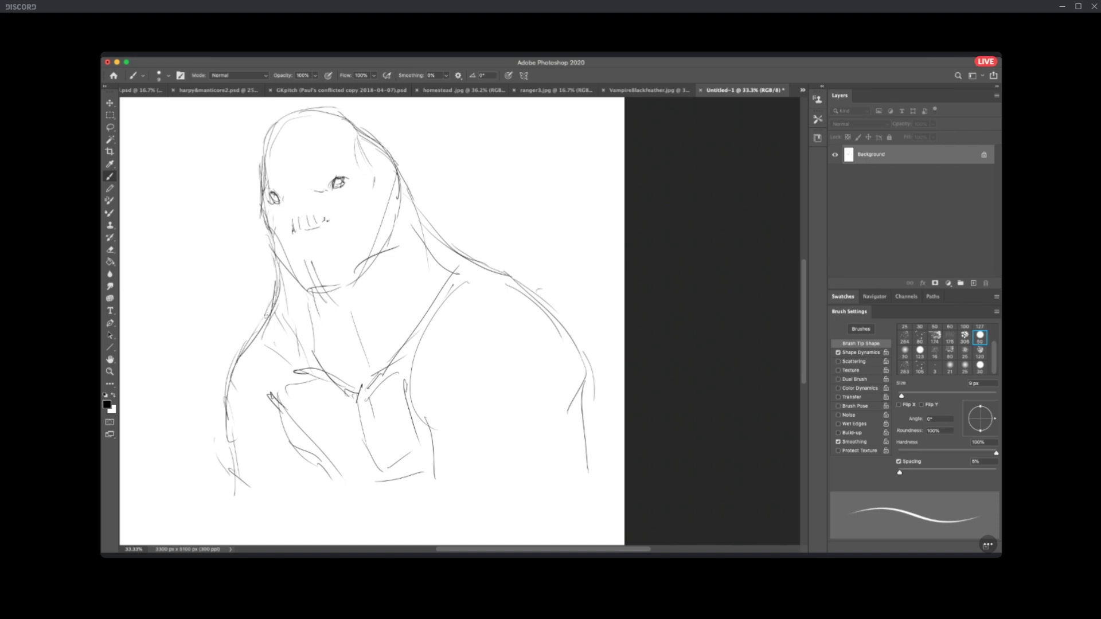
Add neck tendon and collarbone strokes on the left side of the neck.
{"action": "left_click_drag", "start_coordinate": [315, 316], "coordinate": [351, 381]}
{"action": "left_click_drag", "start_coordinate": [275, 342], "coordinate": [300, 356]}
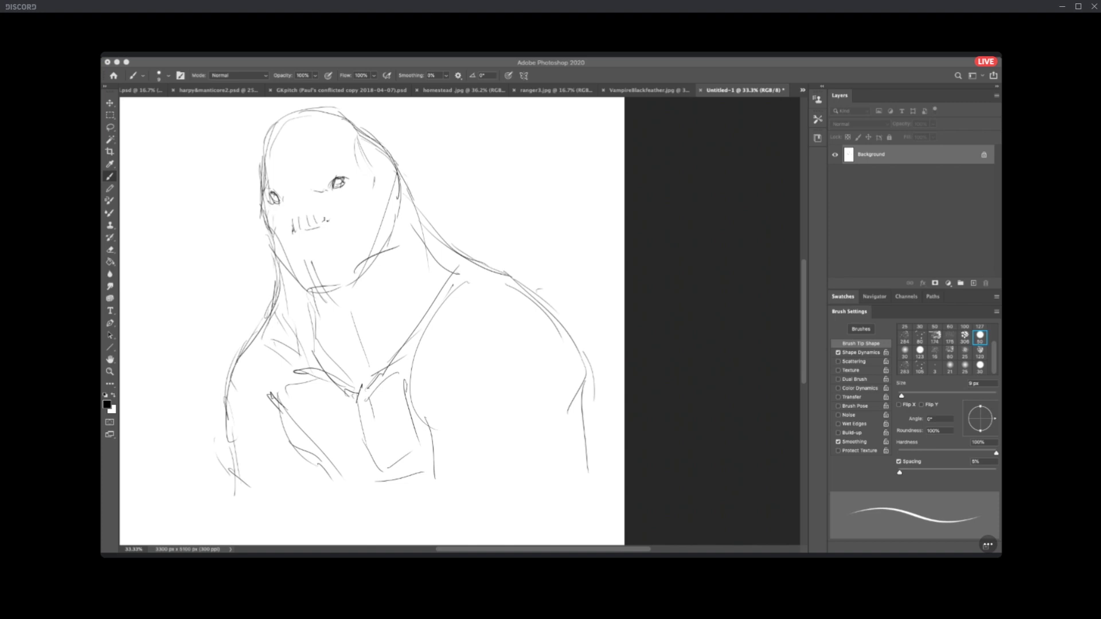
{"action": "left_click", "coordinate": [476, 336]}
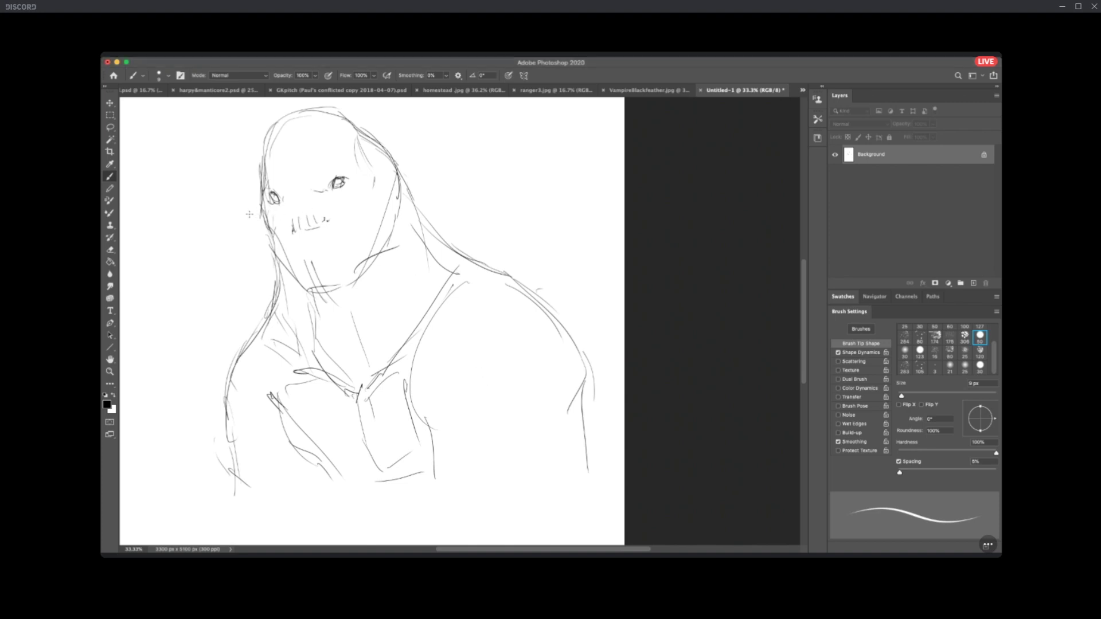
Erase the mouth strokes and sketch forehead, nose and cheekbone plane lines on the face.
{"action": "left_click_drag", "start_coordinate": [306, 242], "coordinate": [309, 245]}
{"action": "mouse_move", "coordinate": [288, 158]}
{"action": "left_mouse_down"}
{"action": "mouse_move", "coordinate": [301, 114]}
{"action": "mouse_move", "coordinate": [287, 112]}
{"action": "mouse_move", "coordinate": [360, 129]}
{"action": "left_mouse_up"}
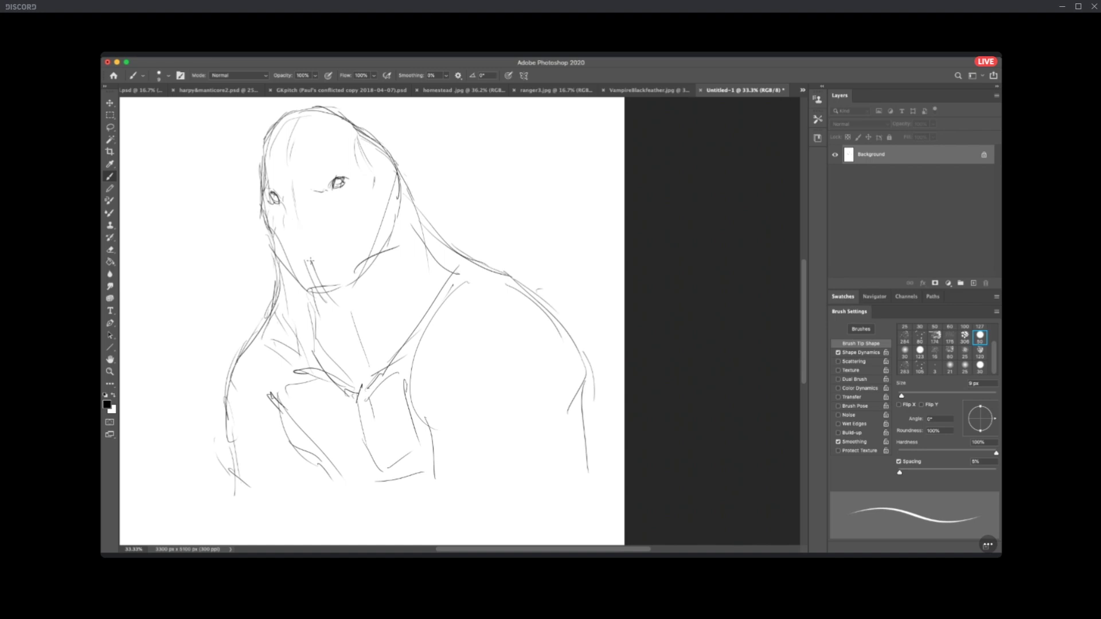
{"action": "left_click_drag", "start_coordinate": [308, 221], "coordinate": [324, 228]}
{"action": "left_click_drag", "start_coordinate": [363, 210], "coordinate": [348, 222]}
{"action": "mouse_move", "coordinate": [372, 171]}
{"action": "left_mouse_down"}
{"action": "mouse_move", "coordinate": [347, 220]}
{"action": "mouse_move", "coordinate": [379, 237]}
{"action": "left_mouse_up"}
Sketch a rough pointed shape beside the left cheek and erase it again.
{"action": "mouse_move", "coordinate": [256, 218]}
{"action": "left_mouse_down"}
{"action": "mouse_move", "coordinate": [238, 197]}
{"action": "mouse_move", "coordinate": [237, 235]}
{"action": "left_mouse_up"}
{"action": "left_click_drag", "start_coordinate": [227, 233], "coordinate": [228, 274]}
{"action": "left_click_drag", "start_coordinate": [230, 263], "coordinate": [241, 297]}
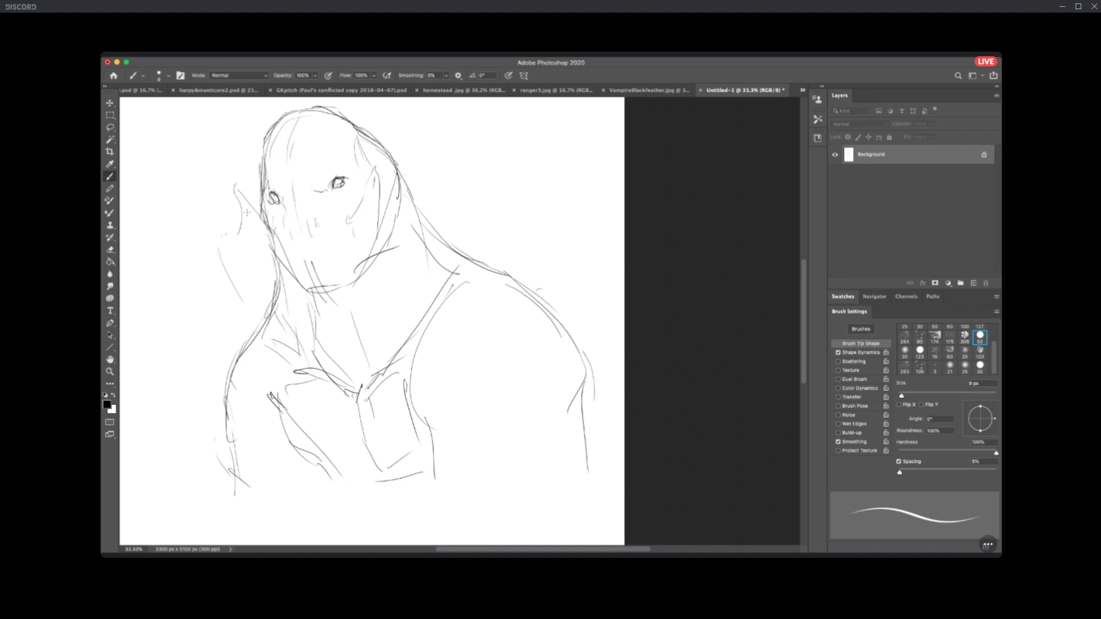
{"action": "left_click_drag", "start_coordinate": [261, 215], "coordinate": [283, 231]}
{"action": "left_click_drag", "start_coordinate": [225, 252], "coordinate": [280, 303]}
{"action": "left_click_drag", "start_coordinate": [193, 213], "coordinate": [235, 235]}
{"action": "key", "text": "e"}
{"action": "mouse_move", "coordinate": [216, 201]}
{"action": "left_mouse_down"}
{"action": "mouse_move", "coordinate": [249, 286]}
{"action": "mouse_move", "coordinate": [206, 229]}
{"action": "left_mouse_up"}
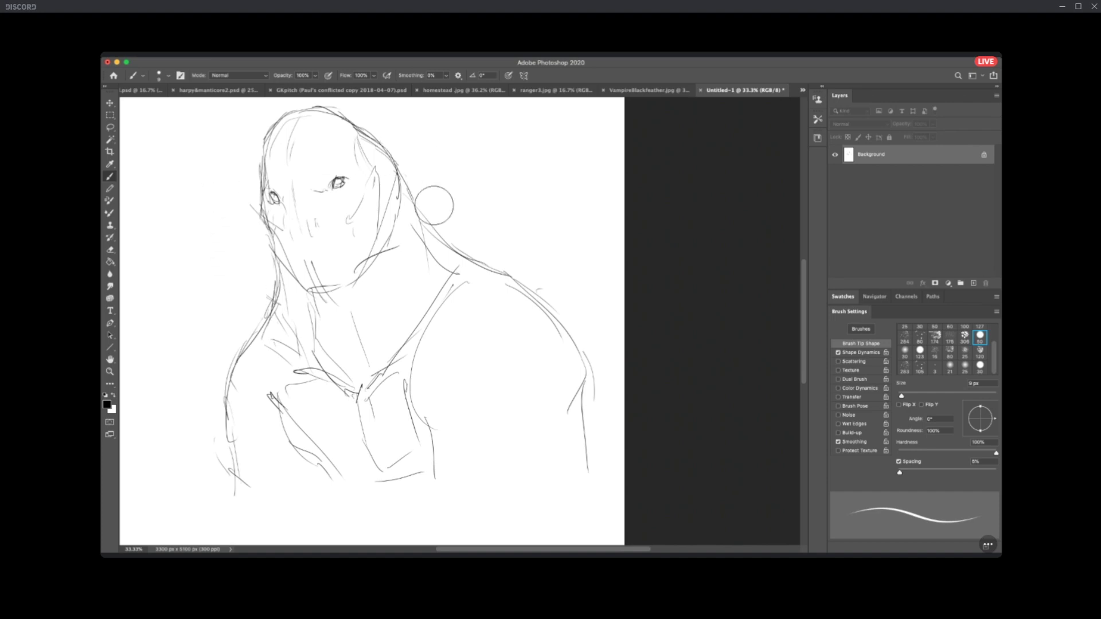
Add strokes around the mouth and right cheek, and sketch light marks beside the left side of the head.
{"action": "key", "text": "b"}
{"action": "left_click_drag", "start_coordinate": [341, 225], "coordinate": [351, 240]}
{"action": "left_click_drag", "start_coordinate": [342, 214], "coordinate": [337, 234]}
{"action": "mouse_move", "coordinate": [276, 228]}
{"action": "left_mouse_down"}
{"action": "mouse_move", "coordinate": [232, 208]}
{"action": "mouse_move", "coordinate": [246, 240]}
{"action": "mouse_move", "coordinate": [238, 248]}
{"action": "left_mouse_up"}
{"action": "left_click_drag", "start_coordinate": [206, 197], "coordinate": [212, 209]}
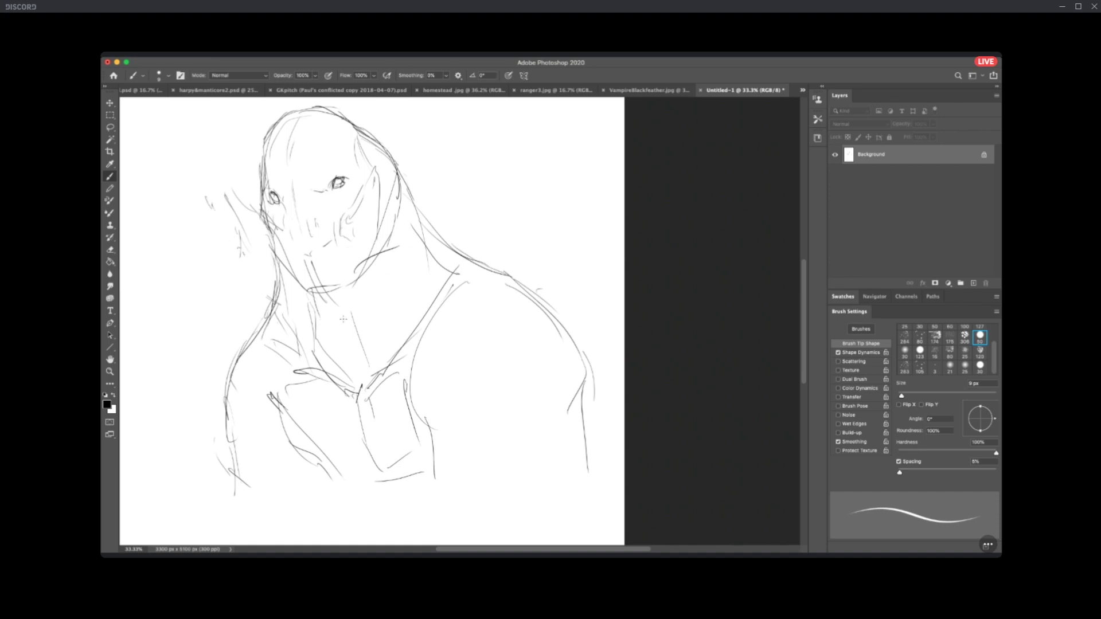
Add muscle strokes along both sides of the neck, the throat and the upper chest, and reinforce the jawline.
{"action": "left_click_drag", "start_coordinate": [370, 306], "coordinate": [358, 313]}
{"action": "left_click_drag", "start_coordinate": [426, 225], "coordinate": [397, 274]}
{"action": "left_click_drag", "start_coordinate": [449, 247], "coordinate": [376, 364]}
{"action": "left_click_drag", "start_coordinate": [324, 313], "coordinate": [328, 346]}
{"action": "left_click_drag", "start_coordinate": [285, 290], "coordinate": [304, 339]}
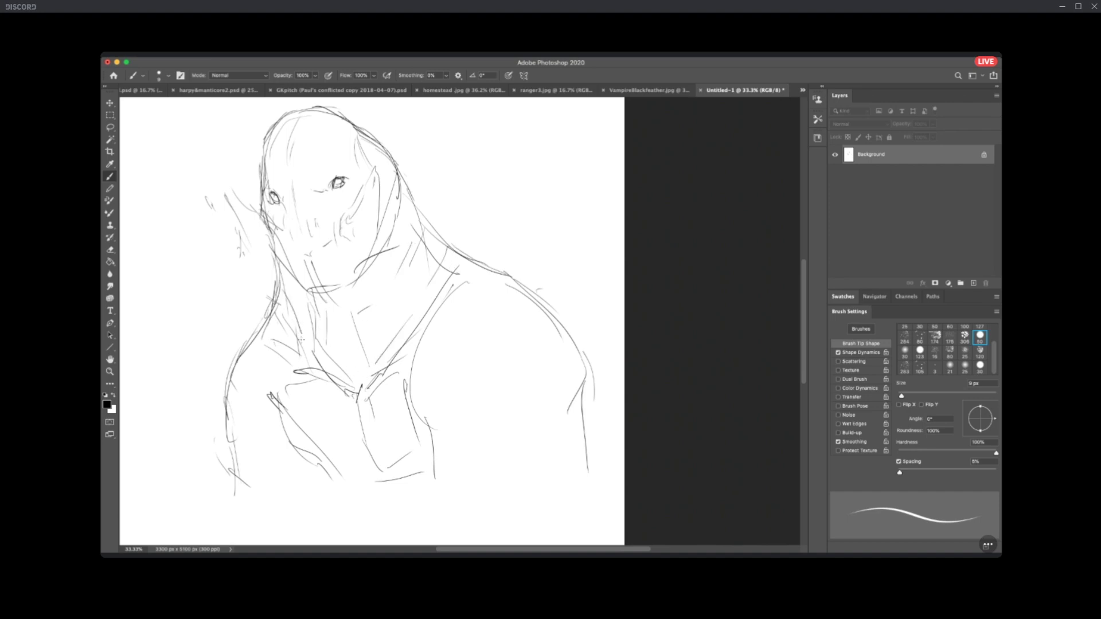
{"action": "left_click_drag", "start_coordinate": [325, 404], "coordinate": [349, 428]}
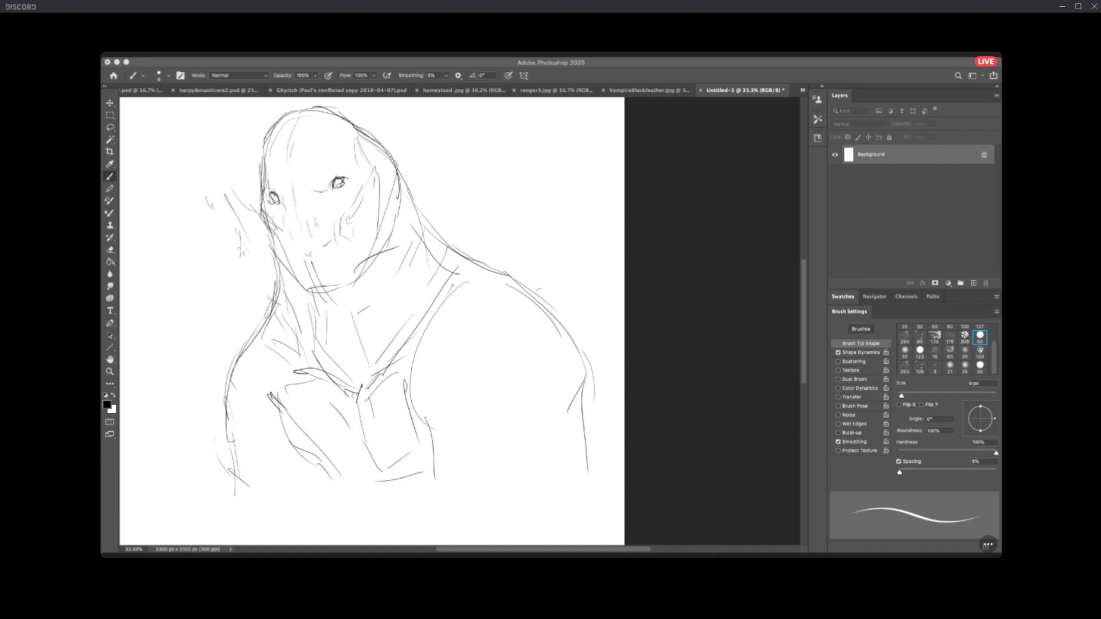
{"action": "left_click", "coordinate": [279, 257]}
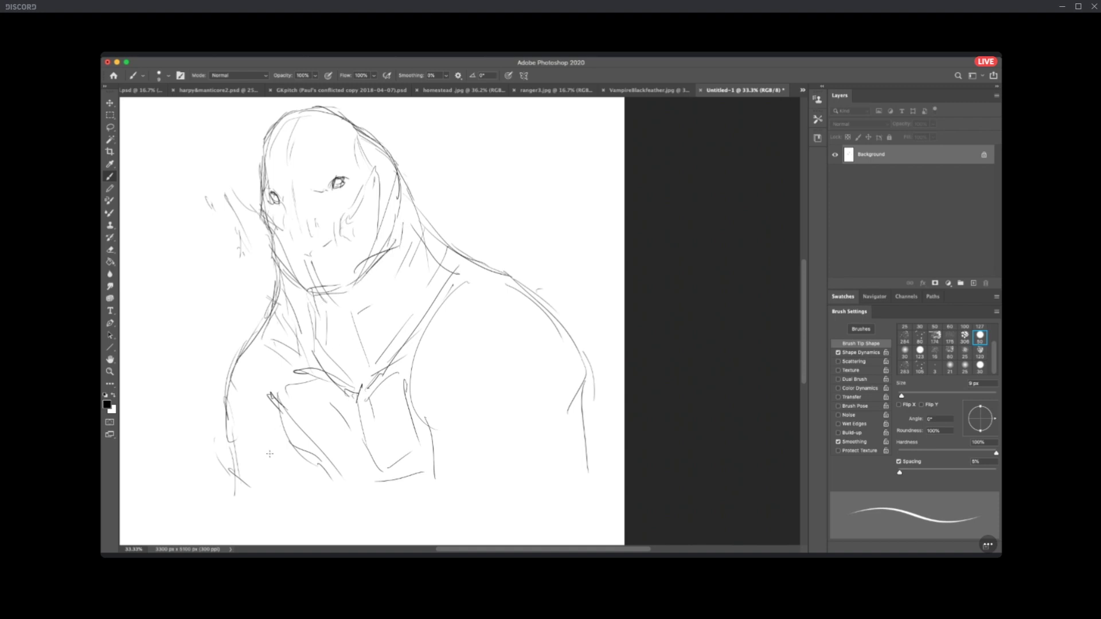
{"action": "key", "text": "ctrl+minus"}
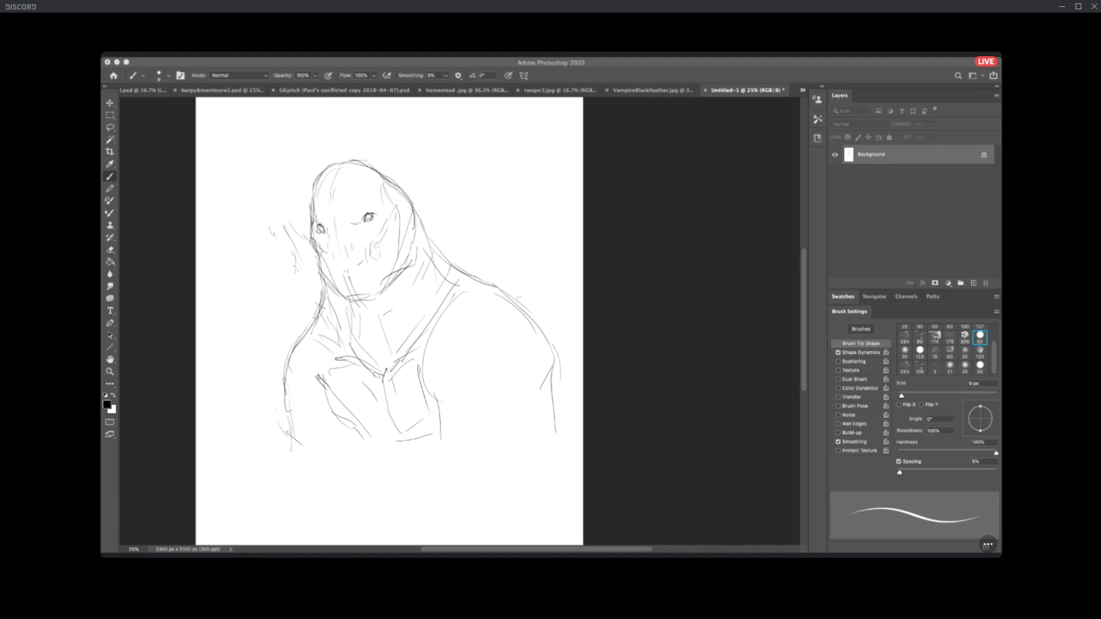
{"action": "left_click", "coordinate": [446, 225]}
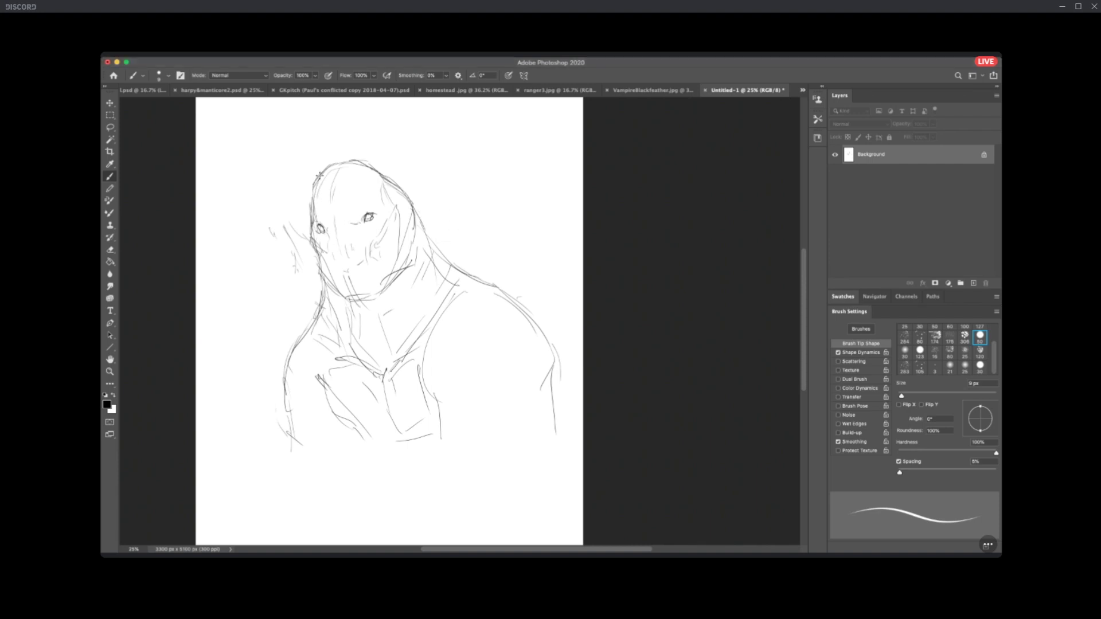
Erase the stray marks beside the left side of the head and redraw the crown's outline.
{"action": "key", "text": "super+z"}
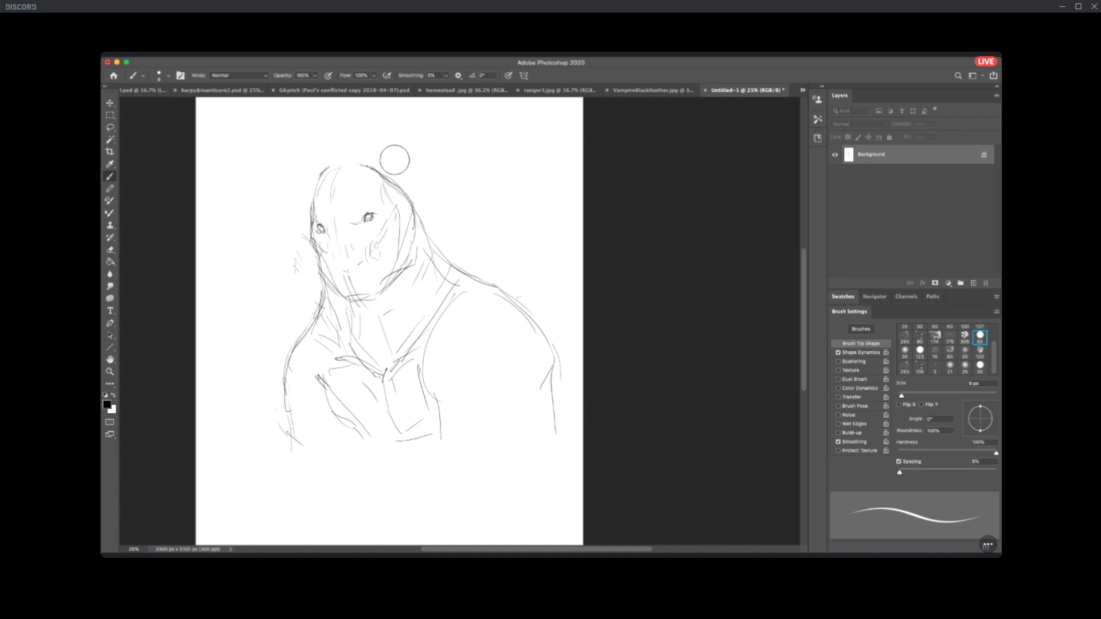
{"action": "mouse_move", "coordinate": [319, 179]}
{"action": "left_mouse_down"}
{"action": "mouse_move", "coordinate": [347, 167]}
{"action": "mouse_move", "coordinate": [333, 165]}
{"action": "mouse_move", "coordinate": [381, 165]}
{"action": "mouse_move", "coordinate": [370, 174]}
{"action": "mouse_move", "coordinate": [382, 183]}
{"action": "mouse_move", "coordinate": [320, 172]}
{"action": "mouse_move", "coordinate": [318, 209]}
{"action": "mouse_move", "coordinate": [318, 196]}
{"action": "mouse_move", "coordinate": [315, 213]}
{"action": "mouse_move", "coordinate": [297, 208]}
{"action": "mouse_move", "coordinate": [291, 315]}
{"action": "left_mouse_up"}
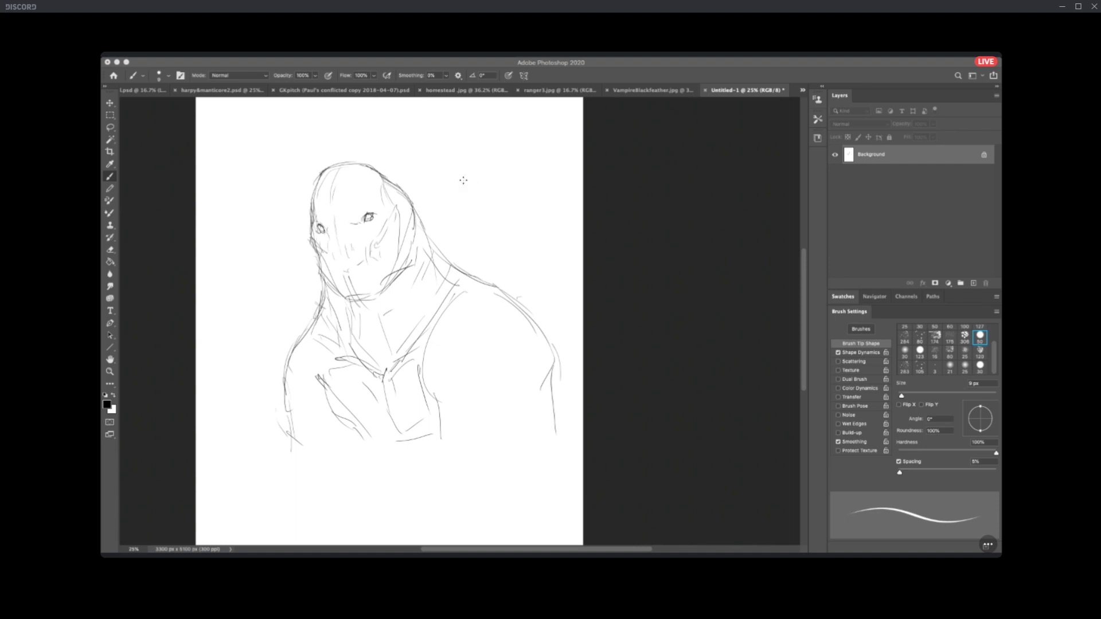
Sketch short strokes around the nose and mouth, touch up the left eye, and add a curved line on the right cheek.
{"action": "mouse_move", "coordinate": [337, 247]}
{"action": "left_mouse_down"}
{"action": "mouse_move", "coordinate": [341, 262]}
{"action": "mouse_move", "coordinate": [351, 247]}
{"action": "mouse_move", "coordinate": [344, 263]}
{"action": "mouse_move", "coordinate": [338, 256]}
{"action": "left_mouse_up"}
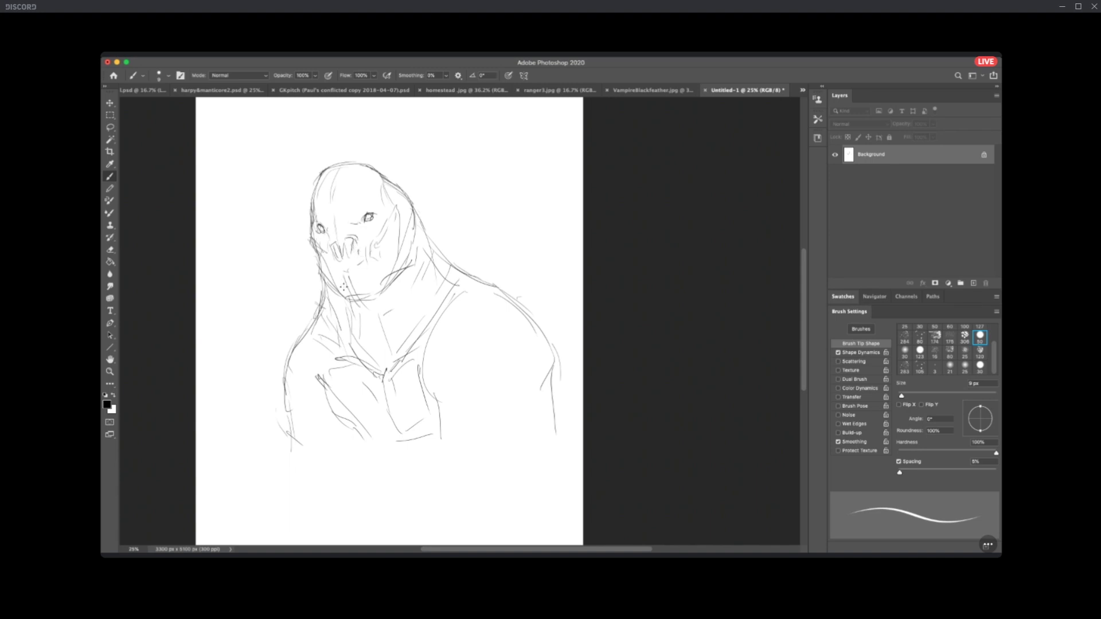
{"action": "left_click", "coordinate": [333, 276]}
{"action": "left_click_drag", "start_coordinate": [321, 227], "coordinate": [326, 230]}
{"action": "mouse_move", "coordinate": [375, 267]}
{"action": "left_mouse_down"}
{"action": "mouse_move", "coordinate": [376, 235]}
{"action": "mouse_move", "coordinate": [389, 233]}
{"action": "left_mouse_up"}
Erase the left jaw outline with an enlarged brush and sketch a rounded cheek bulge in its place.
{"action": "key", "text": "bracketright"}
{"action": "key", "text": "bracketright"}
{"action": "key", "text": "bracketright"}
{"action": "key", "text": "bracketright"}
{"action": "key", "text": "bracketright"}
{"action": "key", "text": "bracketright"}
{"action": "key", "text": "bracketright"}
{"action": "key", "text": "bracketright"}
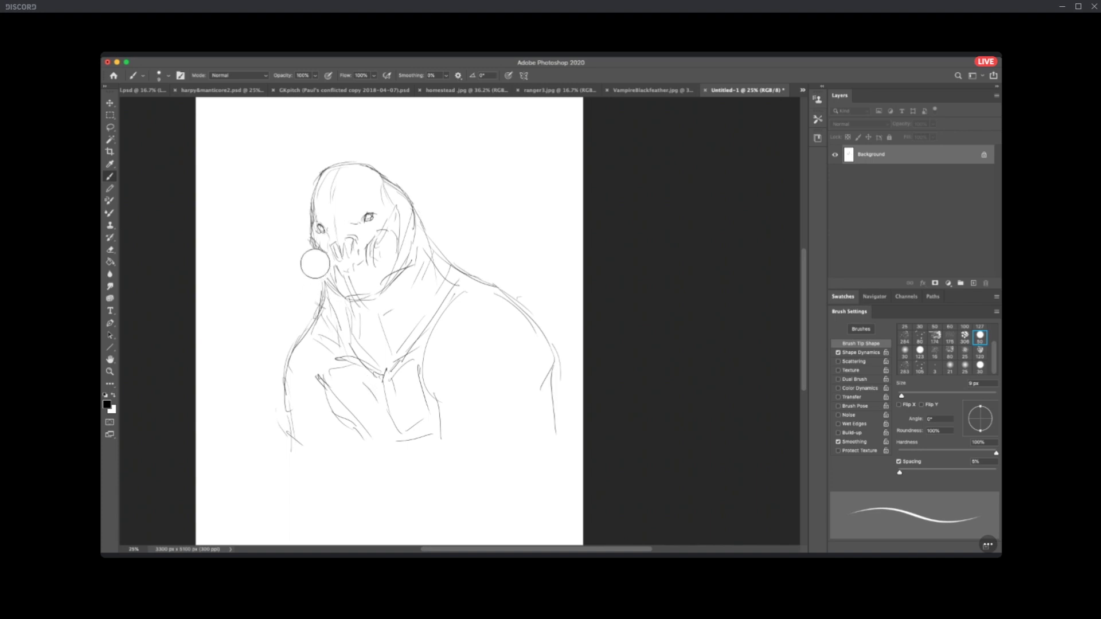
{"action": "left_click_drag", "start_coordinate": [308, 250], "coordinate": [307, 265]}
{"action": "mouse_move", "coordinate": [317, 246]}
{"action": "left_mouse_down"}
{"action": "mouse_move", "coordinate": [308, 284]}
{"action": "mouse_move", "coordinate": [319, 291]}
{"action": "mouse_move", "coordinate": [309, 281]}
{"action": "left_mouse_up"}
{"action": "left_click_drag", "start_coordinate": [371, 167], "coordinate": [389, 162]}
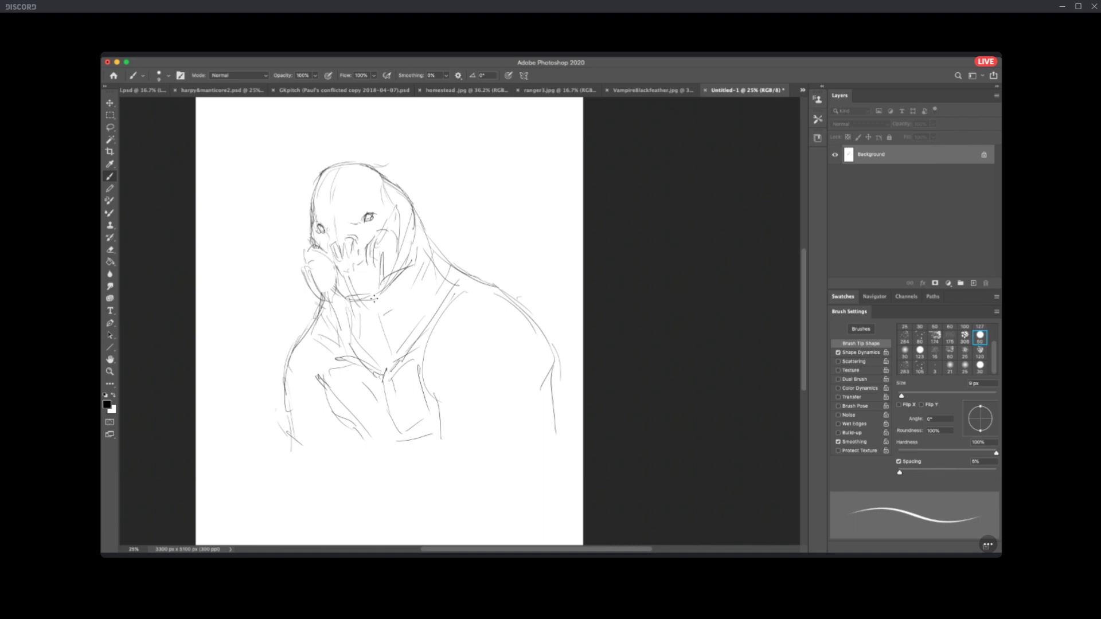
Build up folded, mandible-like shapes on the left cheek and the right side of the mouth.
{"action": "mouse_move", "coordinate": [308, 268]}
{"action": "left_mouse_down"}
{"action": "mouse_move", "coordinate": [327, 302]}
{"action": "mouse_move", "coordinate": [330, 255]}
{"action": "left_mouse_up"}
{"action": "left_click_drag", "start_coordinate": [325, 285], "coordinate": [339, 293]}
{"action": "left_click_drag", "start_coordinate": [373, 256], "coordinate": [385, 291]}
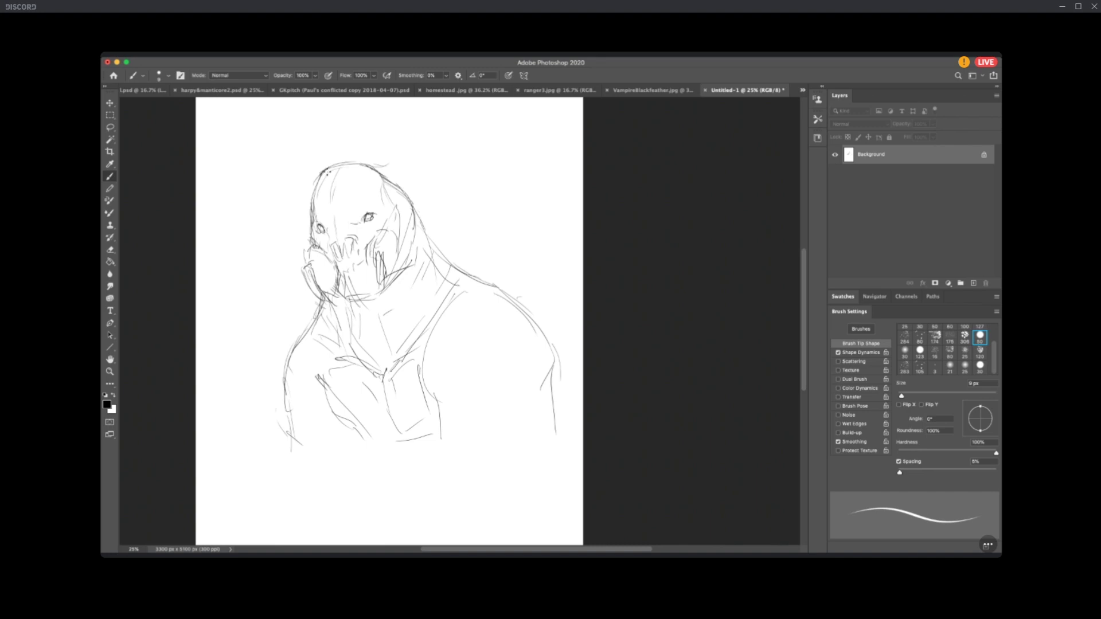
Try a pointed horn on the crown of the head and undo it.
{"action": "mouse_move", "coordinate": [325, 171]}
{"action": "left_mouse_down"}
{"action": "mouse_move", "coordinate": [319, 201]}
{"action": "mouse_move", "coordinate": [325, 137]}
{"action": "mouse_move", "coordinate": [352, 170]}
{"action": "left_mouse_up"}
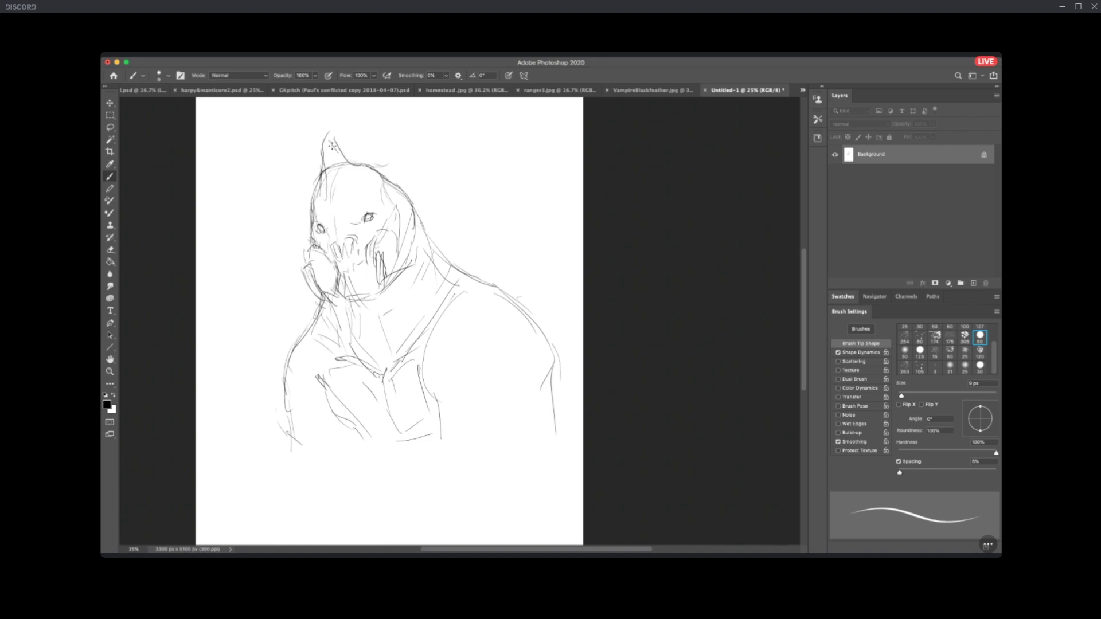
{"action": "key", "text": "super+z"}
{"action": "key", "text": "super+z"}
{"action": "key", "text": "super+z"}
Reinforce the curved flap on the right cheek and add short strokes inside the mouth.
{"action": "left_click_drag", "start_coordinate": [361, 248], "coordinate": [385, 225]}
{"action": "left_click", "coordinate": [353, 265]}
{"action": "left_click", "coordinate": [358, 268]}
{"action": "left_click", "coordinate": [351, 273]}
{"action": "left_click", "coordinate": [356, 274]}
{"action": "left_click_drag", "start_coordinate": [357, 261], "coordinate": [358, 267]}
{"action": "left_click", "coordinate": [370, 269]}
{"action": "left_click", "coordinate": [371, 273]}
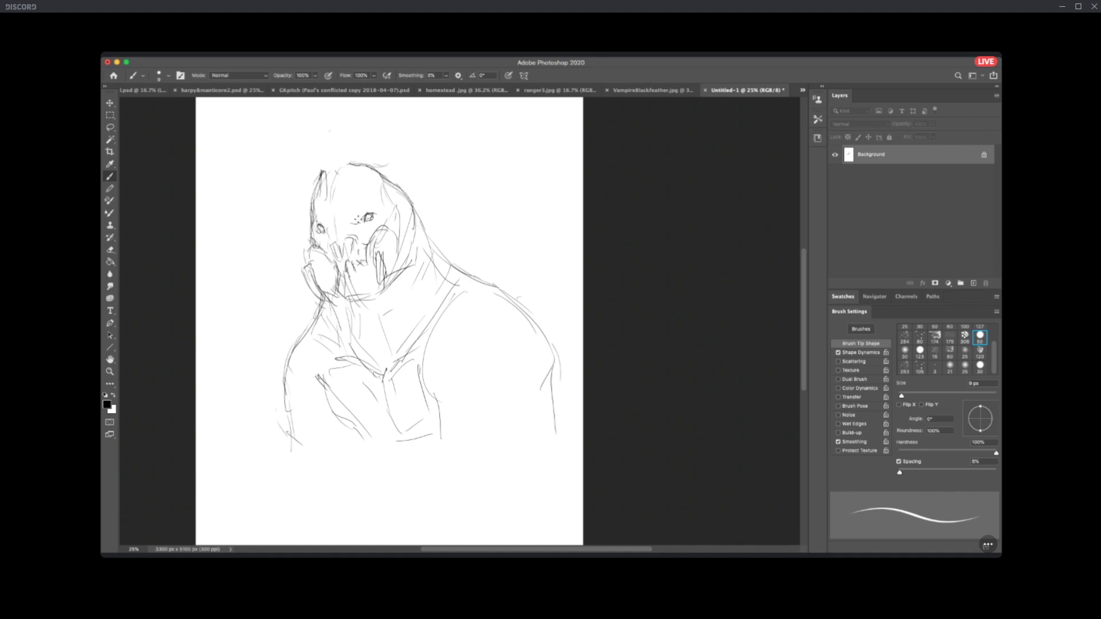
Add small marks beside the right eye and a curved line down the right cheek.
{"action": "left_click", "coordinate": [376, 216]}
{"action": "left_click", "coordinate": [379, 218]}
{"action": "left_click", "coordinate": [377, 221]}
{"action": "left_click", "coordinate": [381, 221]}
{"action": "left_click", "coordinate": [387, 222]}
{"action": "left_click", "coordinate": [389, 227]}
{"action": "left_click_drag", "start_coordinate": [402, 219], "coordinate": [391, 246]}
Clean up the left side of the skull with an enlarged brush.
{"action": "key", "text": "bracketright"}
{"action": "key", "text": "bracketright"}
{"action": "key", "text": "bracketright"}
{"action": "key", "text": "bracketright"}
{"action": "key", "text": "bracketright"}
{"action": "key", "text": "bracketright"}
{"action": "key", "text": "bracketright"}
{"action": "key", "text": "bracketright"}
{"action": "key", "text": "bracketright"}
{"action": "key", "text": "bracketright"}
{"action": "left_click_drag", "start_coordinate": [310, 178], "coordinate": [309, 198]}
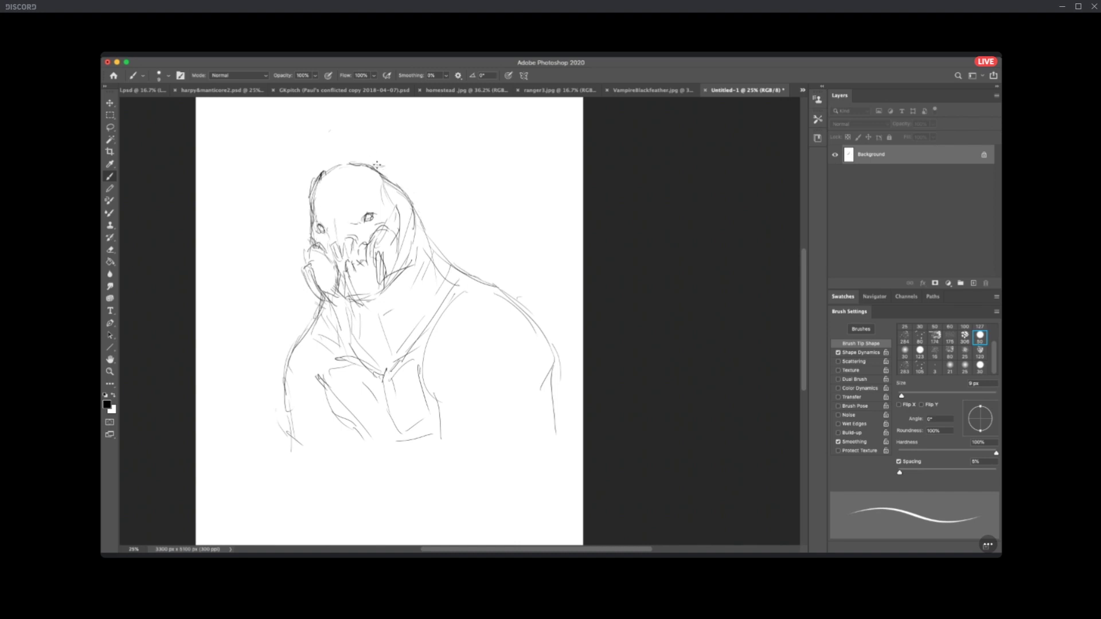
Sketch forehead lines and darken the brow over the right eye, adding small bumps along the back of the head.
{"action": "mouse_move", "coordinate": [393, 178]}
{"action": "left_mouse_down"}
{"action": "mouse_move", "coordinate": [382, 172]}
{"action": "mouse_move", "coordinate": [401, 175]}
{"action": "mouse_move", "coordinate": [416, 201]}
{"action": "mouse_move", "coordinate": [413, 235]}
{"action": "mouse_move", "coordinate": [403, 168]}
{"action": "mouse_move", "coordinate": [418, 212]}
{"action": "mouse_move", "coordinate": [373, 217]}
{"action": "left_mouse_up"}
{"action": "mouse_move", "coordinate": [352, 172]}
{"action": "left_mouse_down"}
{"action": "mouse_move", "coordinate": [377, 181]}
{"action": "mouse_move", "coordinate": [357, 188]}
{"action": "left_mouse_up"}
{"action": "left_click", "coordinate": [374, 212]}
{"action": "left_click", "coordinate": [376, 210]}
{"action": "left_click", "coordinate": [378, 208]}
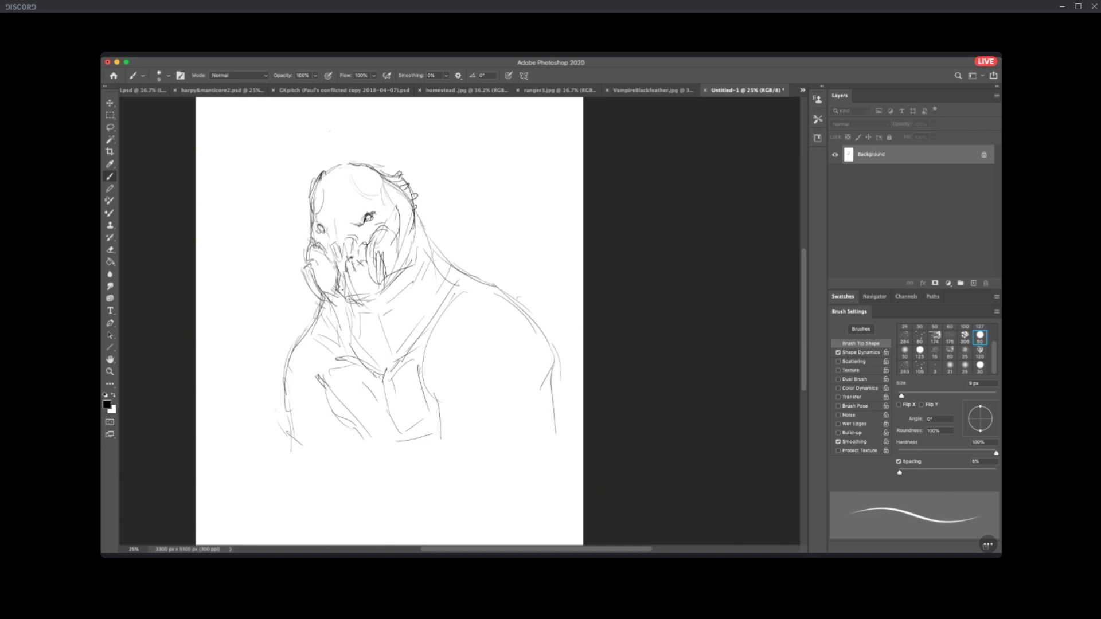
Sketch strokes across the lower mouth, then erase the mouth area with an enlarged brush.
{"action": "left_click", "coordinate": [353, 271]}
{"action": "mouse_move", "coordinate": [343, 274]}
{"action": "left_mouse_down"}
{"action": "mouse_move", "coordinate": [357, 294]}
{"action": "mouse_move", "coordinate": [367, 275]}
{"action": "left_mouse_up"}
{"action": "key", "text": "bracketright"}
{"action": "key", "text": "bracketright"}
{"action": "key", "text": "bracketright"}
{"action": "key", "text": "bracketright"}
{"action": "key", "text": "bracketright"}
{"action": "key", "text": "bracketright"}
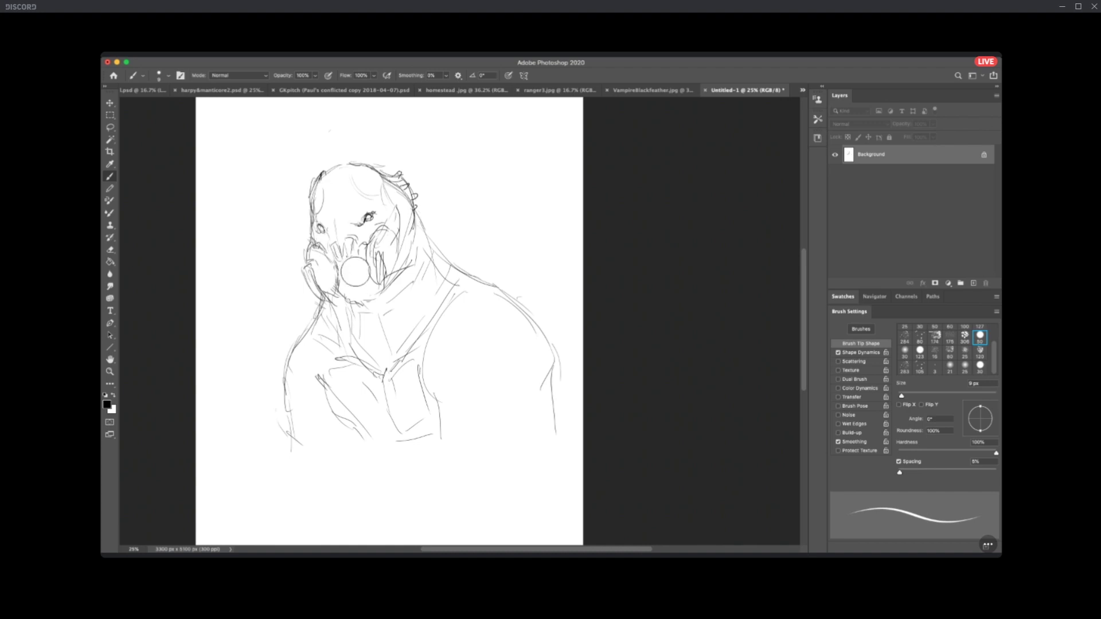
Reduce the brush size again and dot in small marks along the upper edge of the mouth.
{"action": "key", "text": "bracketleft"}
{"action": "key", "text": "bracketleft"}
{"action": "key", "text": "bracketleft"}
{"action": "key", "text": "bracketleft"}
{"action": "key", "text": "bracketleft"}
{"action": "key", "text": "bracketleft"}
{"action": "left_click", "coordinate": [341, 262]}
{"action": "left_click", "coordinate": [347, 267]}
{"action": "left_click", "coordinate": [344, 268]}
{"action": "left_click", "coordinate": [348, 268]}
{"action": "left_click", "coordinate": [352, 266]}
{"action": "left_click", "coordinate": [355, 267]}
Add small marks on the right side of the neck and draw the chest's centre line.
{"action": "left_click", "coordinate": [417, 228]}
{"action": "left_click", "coordinate": [420, 229]}
{"action": "left_click", "coordinate": [420, 232]}
{"action": "mouse_move", "coordinate": [400, 305]}
{"action": "left_mouse_down"}
{"action": "mouse_move", "coordinate": [381, 379]}
{"action": "mouse_move", "coordinate": [386, 441]}
{"action": "left_mouse_up"}
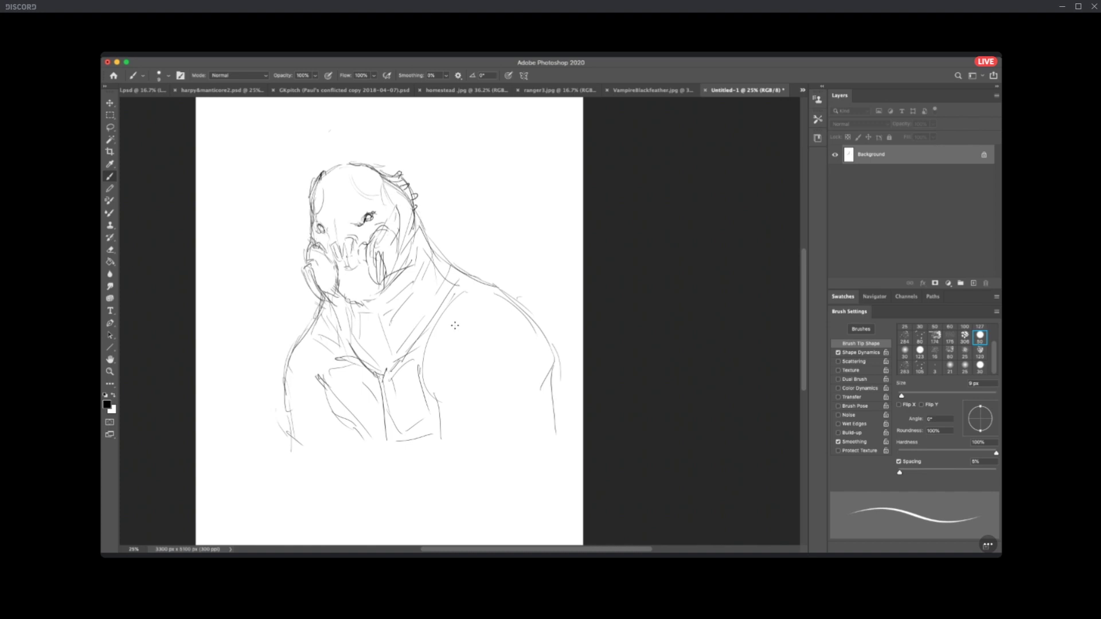
Sketch the right chest muscle's edge and the line where the right shoulder meets the upper arm.
{"action": "mouse_move", "coordinate": [468, 283]}
{"action": "left_mouse_down"}
{"action": "mouse_move", "coordinate": [454, 301]}
{"action": "mouse_move", "coordinate": [442, 433]}
{"action": "left_mouse_up"}
{"action": "mouse_move", "coordinate": [423, 366]}
{"action": "left_mouse_down"}
{"action": "mouse_move", "coordinate": [426, 395]}
{"action": "mouse_move", "coordinate": [433, 422]}
{"action": "left_mouse_up"}
{"action": "mouse_move", "coordinate": [477, 353]}
{"action": "left_mouse_down"}
{"action": "mouse_move", "coordinate": [510, 364]}
{"action": "mouse_move", "coordinate": [545, 401]}
{"action": "left_mouse_up"}
{"action": "left_click_drag", "start_coordinate": [480, 346], "coordinate": [443, 374]}
Clean up stray lines with a larger brush and add strokes on the throat and along the right collarbone.
{"action": "key", "text": "bracketright"}
{"action": "key", "text": "bracketright"}
{"action": "key", "text": "bracketright"}
{"action": "key", "text": "bracketright"}
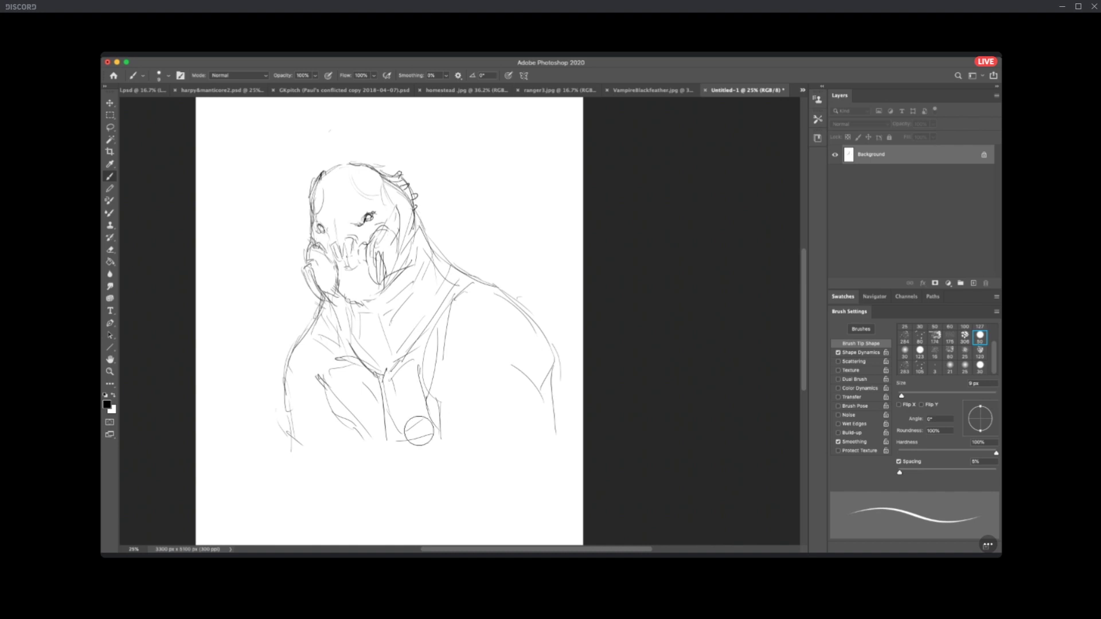
{"action": "left_click_drag", "start_coordinate": [356, 306], "coordinate": [351, 339]}
{"action": "mouse_move", "coordinate": [396, 361]}
{"action": "left_mouse_down"}
{"action": "mouse_move", "coordinate": [431, 310]}
{"action": "mouse_move", "coordinate": [423, 338]}
{"action": "mouse_move", "coordinate": [485, 278]}
{"action": "left_mouse_up"}
Erase the chin lines with a larger brush and redraw short strokes beside the mouth and right cheek.
{"action": "key", "text": "bracketright"}
{"action": "key", "text": "bracketright"}
{"action": "key", "text": "bracketright"}
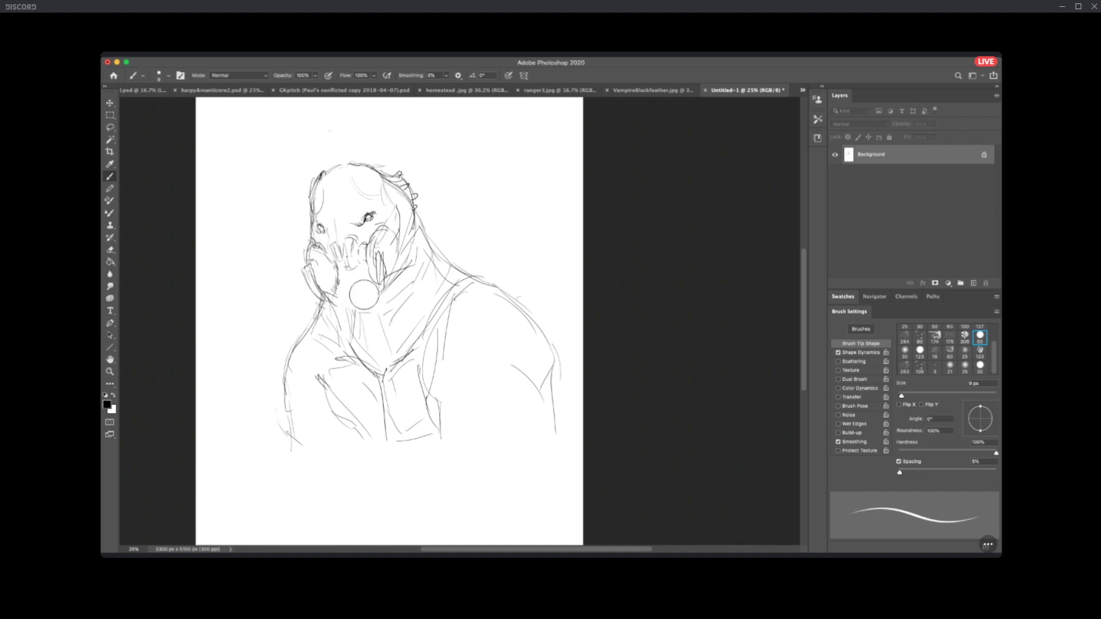
{"action": "key", "text": "bracketleft"}
{"action": "key", "text": "bracketleft"}
{"action": "key", "text": "bracketleft"}
{"action": "left_click", "coordinate": [343, 274]}
{"action": "left_click", "coordinate": [347, 276]}
{"action": "left_click", "coordinate": [344, 279]}
{"action": "mouse_move", "coordinate": [343, 270]}
{"action": "left_mouse_down"}
{"action": "mouse_move", "coordinate": [356, 259]}
{"action": "mouse_move", "coordinate": [342, 276]}
{"action": "left_mouse_up"}
{"action": "left_click", "coordinate": [392, 250]}
Create a new layer and add strokes to the right of the mouth, on the nose and on the throat.
{"action": "left_click", "coordinate": [974, 284]}
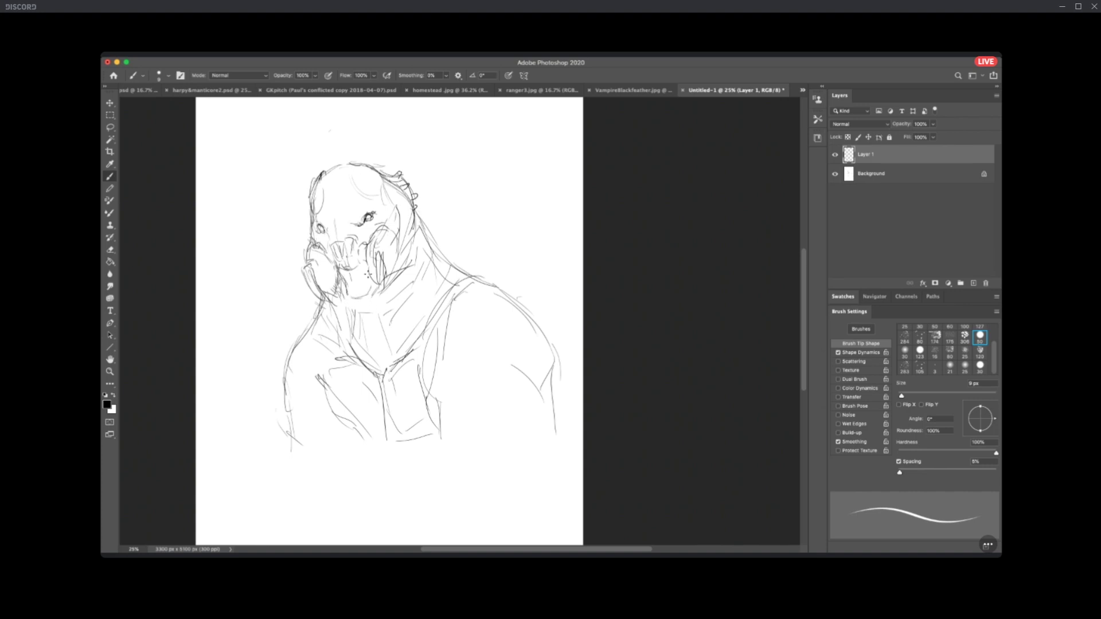
{"action": "left_click_drag", "start_coordinate": [364, 257], "coordinate": [368, 286]}
{"action": "left_click", "coordinate": [346, 247]}
{"action": "left_click", "coordinate": [348, 248]}
{"action": "left_click", "coordinate": [348, 250]}
{"action": "left_click", "coordinate": [388, 314]}
{"action": "left_click", "coordinate": [391, 318]}
Try small extra eye marks beside the right eye and undo them.
{"action": "left_click", "coordinate": [353, 221]}
{"action": "left_click", "coordinate": [357, 222]}
{"action": "key", "text": "ctrl+z"}
{"action": "key", "text": "ctrl+z"}
{"action": "left_click", "coordinate": [364, 224]}
{"action": "left_click", "coordinate": [365, 227]}
{"action": "key", "text": "ctrl+z"}
{"action": "key", "text": "ctrl+z"}
Draw a small extra eye on the inner side of each main eye, undoing and redrawing the marks as needed.
{"action": "left_click_drag", "start_coordinate": [346, 222], "coordinate": [354, 218]}
{"action": "left_click", "coordinate": [325, 223]}
{"action": "left_click", "coordinate": [329, 225]}
{"action": "left_click", "coordinate": [327, 229]}
{"action": "key", "text": "ctrl+z"}
{"action": "key", "text": "ctrl+z"}
{"action": "key", "text": "ctrl+z"}
{"action": "left_click", "coordinate": [347, 221]}
{"action": "left_click", "coordinate": [352, 218]}
{"action": "key", "text": "ctrl+z"}
{"action": "key", "text": "ctrl+z"}
{"action": "left_click_drag", "start_coordinate": [345, 220], "coordinate": [352, 219]}
{"action": "left_click", "coordinate": [332, 227]}
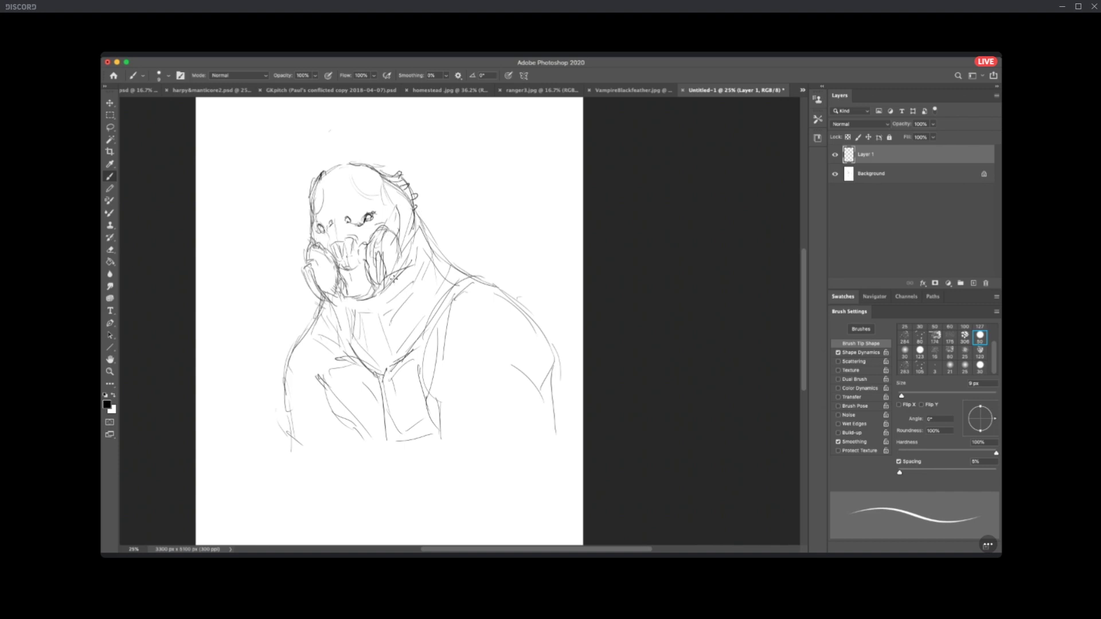
Add small hanging, hooked strokes down both sides of the throat and reinforce the neck lines.
{"action": "mouse_move", "coordinate": [383, 292]}
{"action": "left_mouse_down"}
{"action": "mouse_move", "coordinate": [394, 318]}
{"action": "mouse_move", "coordinate": [358, 329]}
{"action": "mouse_move", "coordinate": [348, 310]}
{"action": "mouse_move", "coordinate": [384, 379]}
{"action": "left_mouse_up"}
{"action": "left_click_drag", "start_coordinate": [427, 227], "coordinate": [453, 287]}
{"action": "left_click_drag", "start_coordinate": [325, 315], "coordinate": [328, 339]}
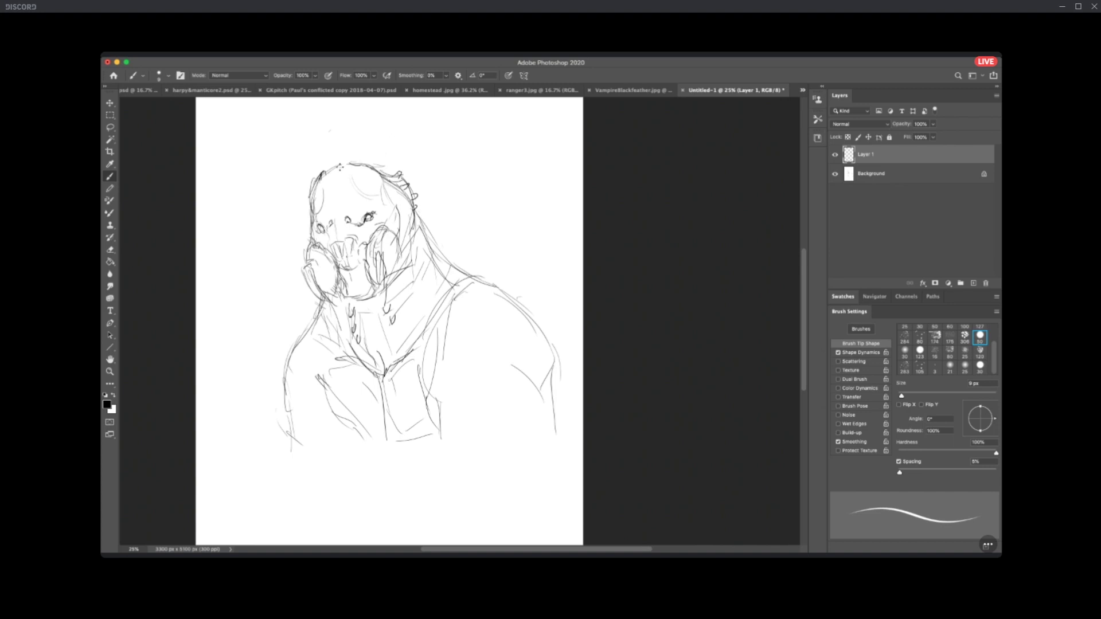
Try a ring of small marks above the left eye and undo them.
{"action": "left_click", "coordinate": [320, 214]}
{"action": "left_click", "coordinate": [324, 215]}
{"action": "left_click", "coordinate": [328, 213]}
{"action": "left_click", "coordinate": [328, 219]}
{"action": "left_click", "coordinate": [324, 221]}
{"action": "left_click", "coordinate": [320, 218]}
{"action": "key", "text": "super+z"}
{"action": "key", "text": "super+z"}
{"action": "key", "text": "super+z"}
{"action": "key", "text": "super+z"}
{"action": "key", "text": "super+z"}
{"action": "key", "text": "super+z"}
Try small bumps on the left outline of the skull and undo them.
{"action": "left_click", "coordinate": [306, 176]}
{"action": "left_click", "coordinate": [304, 177]}
{"action": "left_click", "coordinate": [308, 179]}
{"action": "left_click", "coordinate": [304, 181]}
{"action": "left_click", "coordinate": [309, 182]}
{"action": "key", "text": "super+z"}
{"action": "key", "text": "super+z"}
{"action": "key", "text": "super+z"}
{"action": "key", "text": "super+z"}
{"action": "key", "text": "super+z"}
Add small marks on the left temple, reducing the brush size, and merge the sketch layer into the background.
{"action": "left_click", "coordinate": [325, 191]}
{"action": "left_click", "coordinate": [329, 194]}
{"action": "left_click", "coordinate": [326, 196]}
{"action": "key", "text": "bracketleft"}
{"action": "key", "text": "bracketleft"}
{"action": "left_click_drag", "start_coordinate": [325, 200], "coordinate": [324, 201]}
{"action": "key", "text": "BackSpace"}
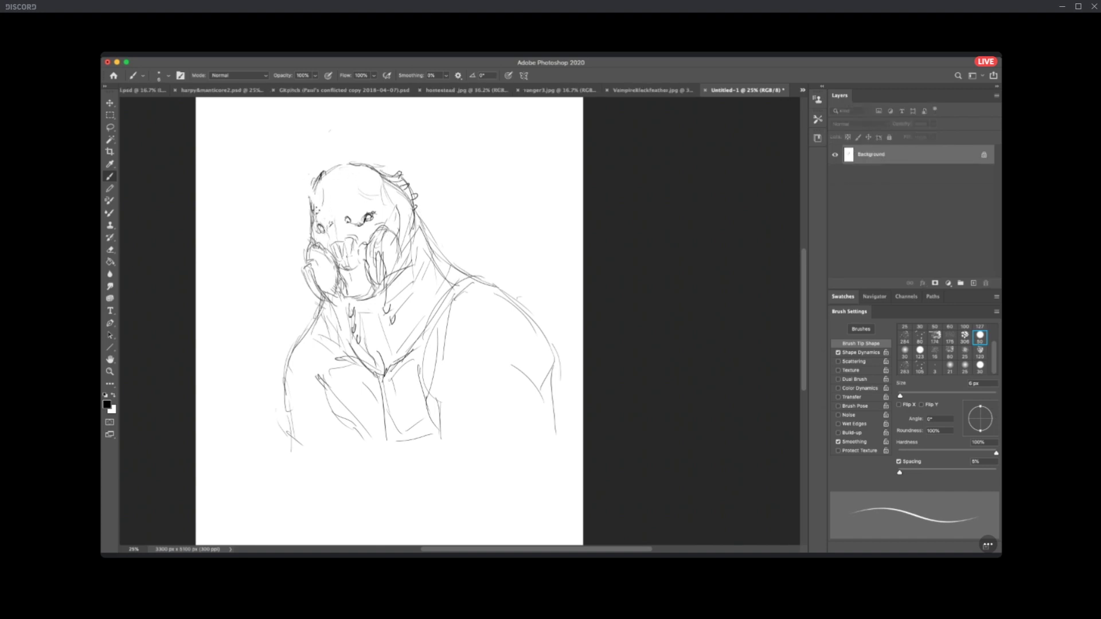
Sketch two tall, pointed antenna-like horns rising from the creature's forehead and left temple.
{"action": "mouse_move", "coordinate": [308, 197]}
{"action": "left_mouse_down"}
{"action": "mouse_move", "coordinate": [298, 166]}
{"action": "mouse_move", "coordinate": [310, 189]}
{"action": "left_mouse_up"}
{"action": "left_click_drag", "start_coordinate": [346, 185], "coordinate": [344, 139]}
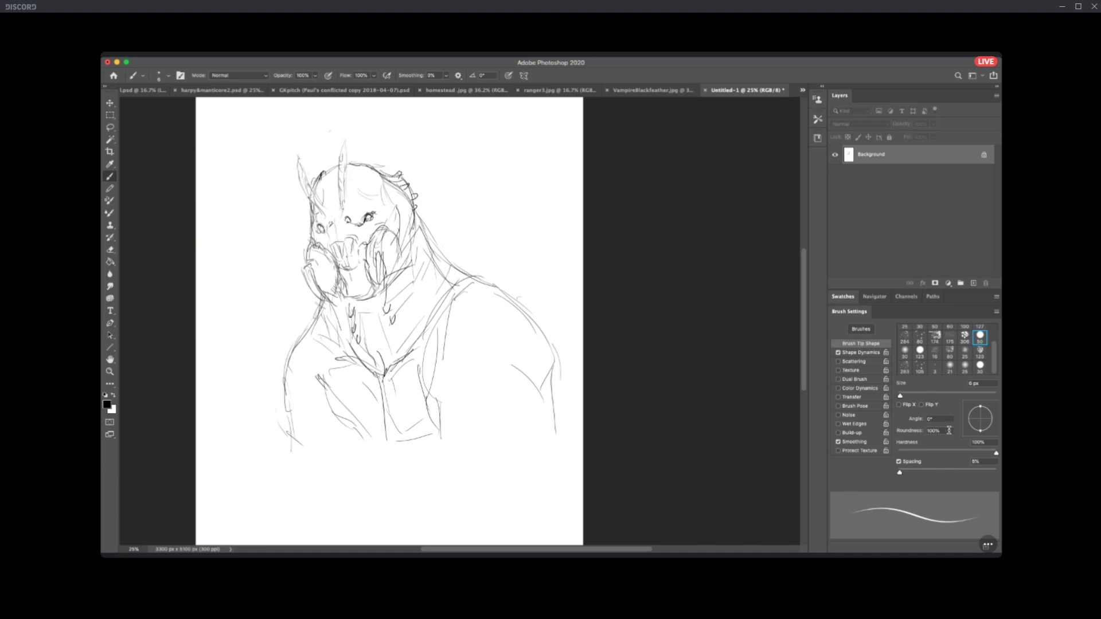
Add a new layer and draw red construction curves for the head's centre line, eye line and skull.
{"action": "left_click", "coordinate": [973, 283]}
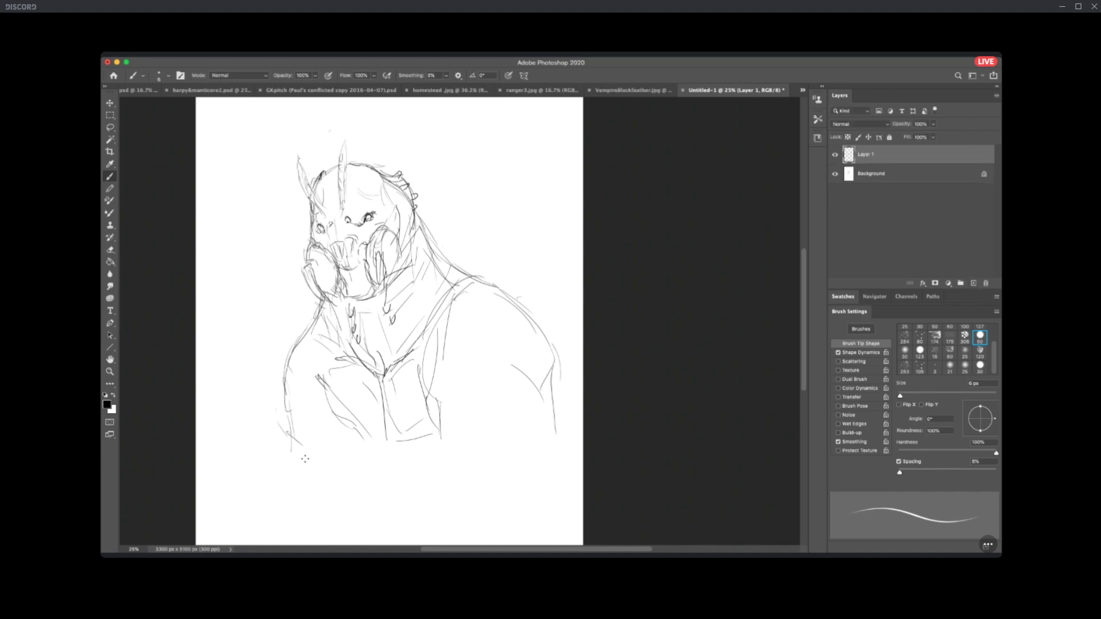
{"action": "left_click", "coordinate": [107, 405]}
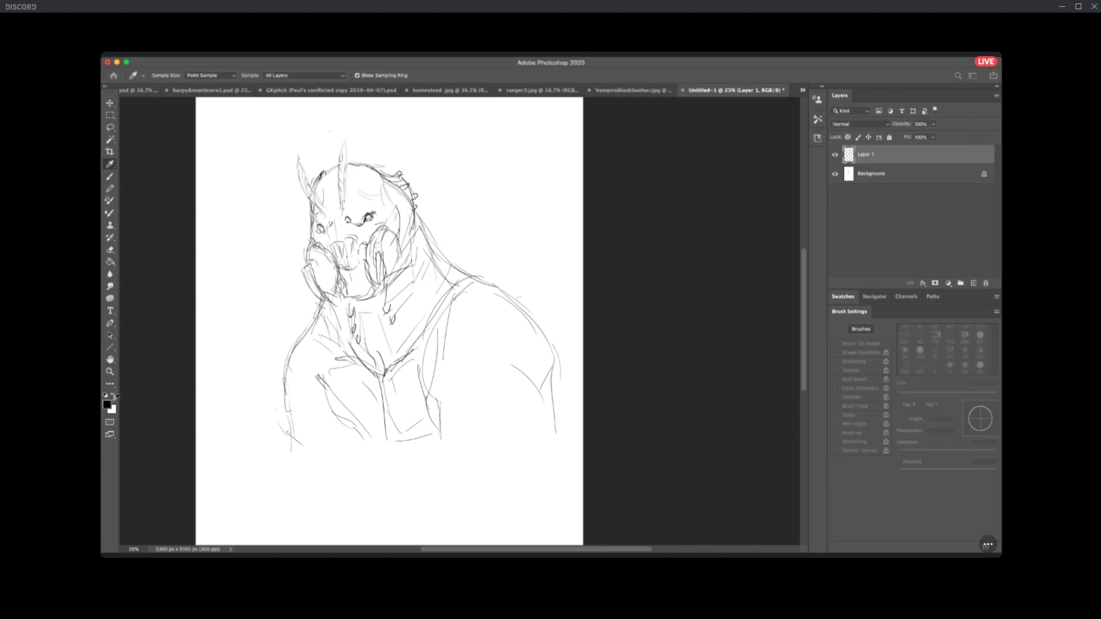
{"action": "key", "text": "Return"}
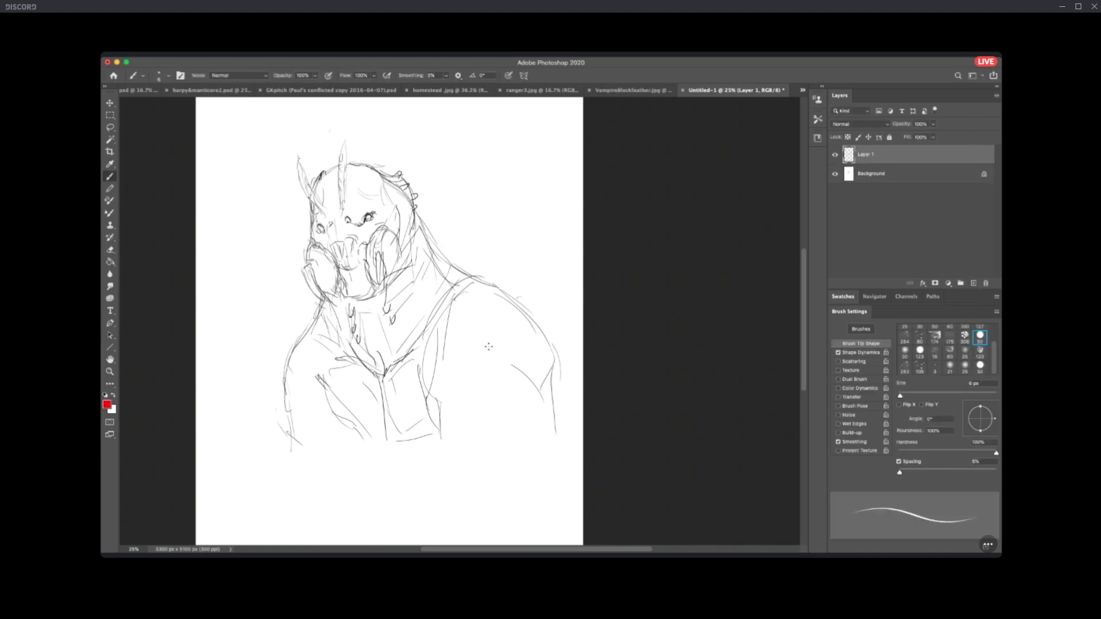
{"action": "mouse_move", "coordinate": [305, 249]}
{"action": "left_mouse_down"}
{"action": "mouse_move", "coordinate": [368, 213]}
{"action": "mouse_move", "coordinate": [414, 228]}
{"action": "left_mouse_up"}
{"action": "left_click_drag", "start_coordinate": [336, 223], "coordinate": [364, 288]}
{"action": "left_click_drag", "start_coordinate": [339, 156], "coordinate": [358, 294]}
{"action": "mouse_move", "coordinate": [334, 175]}
{"action": "left_mouse_down"}
{"action": "mouse_move", "coordinate": [390, 182]}
{"action": "mouse_move", "coordinate": [405, 227]}
{"action": "left_mouse_up"}
{"action": "left_click_drag", "start_coordinate": [321, 228], "coordinate": [310, 238]}
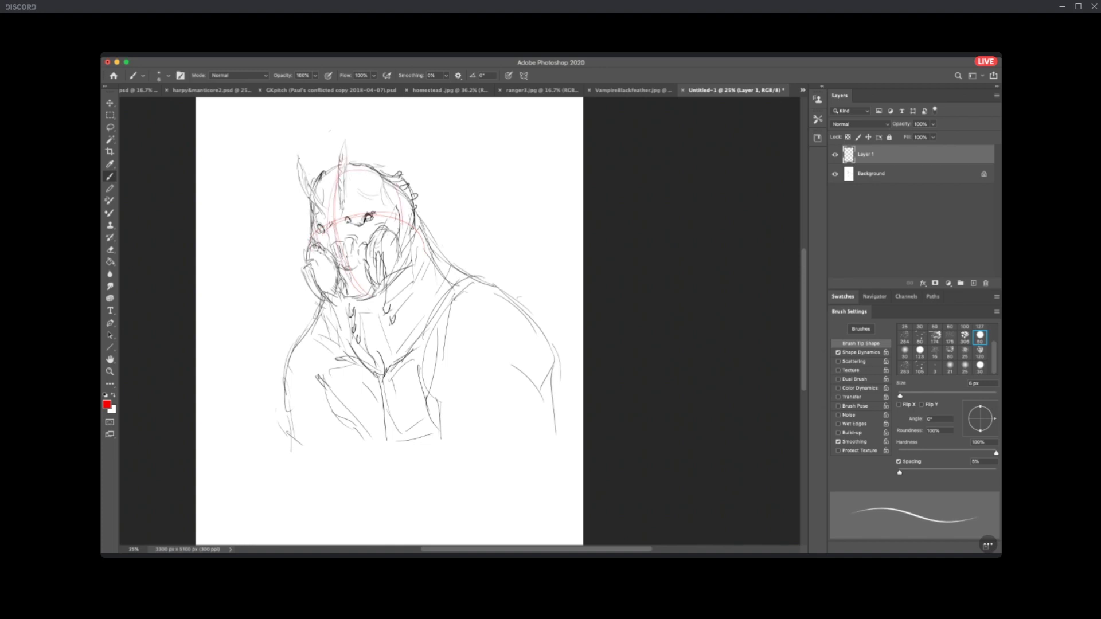
Draw red guide lines past the top of the head, across the shoulders and below the torso, plus contour curves on the neck.
{"action": "left_click_drag", "start_coordinate": [222, 251], "coordinate": [402, 126]}
{"action": "left_click_drag", "start_coordinate": [254, 457], "coordinate": [583, 443]}
{"action": "mouse_move", "coordinate": [263, 374]}
{"action": "left_mouse_down"}
{"action": "mouse_move", "coordinate": [507, 274]}
{"action": "mouse_move", "coordinate": [244, 362]}
{"action": "left_mouse_up"}
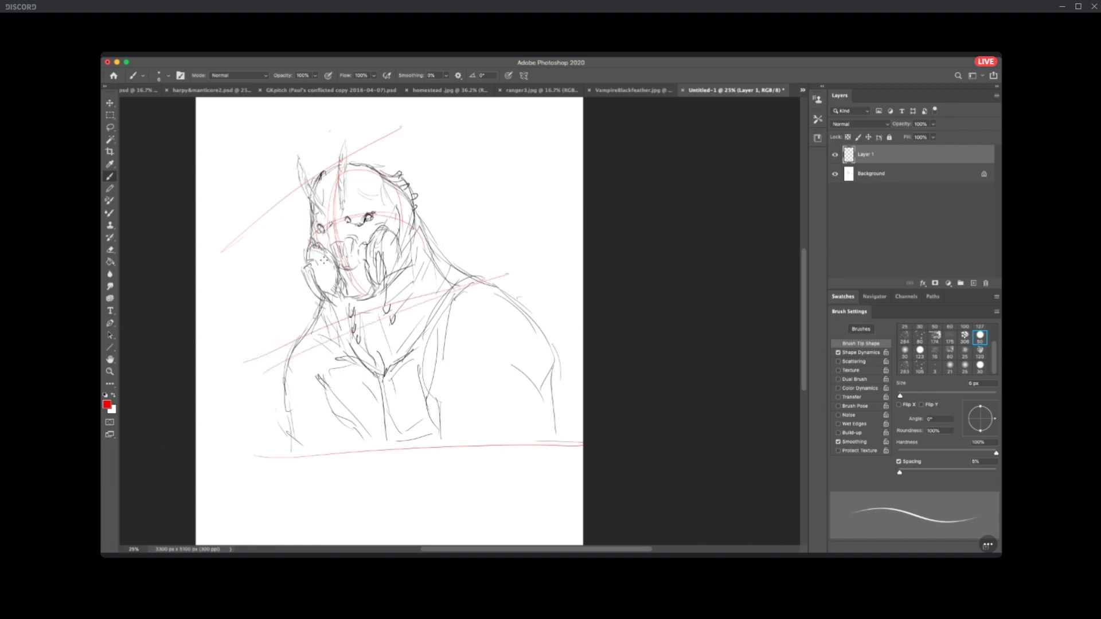
{"action": "left_click", "coordinate": [366, 360]}
{"action": "left_click_drag", "start_coordinate": [423, 230], "coordinate": [402, 304]}
{"action": "left_click_drag", "start_coordinate": [334, 339], "coordinate": [424, 312]}
{"action": "left_click_drag", "start_coordinate": [457, 257], "coordinate": [457, 272]}
Draw red contour arcs wrapping around the right shoulder and arm and across the chest.
{"action": "mouse_move", "coordinate": [416, 361]}
{"action": "left_mouse_down"}
{"action": "mouse_move", "coordinate": [531, 342]}
{"action": "mouse_move", "coordinate": [547, 379]}
{"action": "left_mouse_up"}
{"action": "mouse_move", "coordinate": [428, 398]}
{"action": "left_mouse_down"}
{"action": "mouse_move", "coordinate": [500, 362]}
{"action": "mouse_move", "coordinate": [537, 406]}
{"action": "left_mouse_up"}
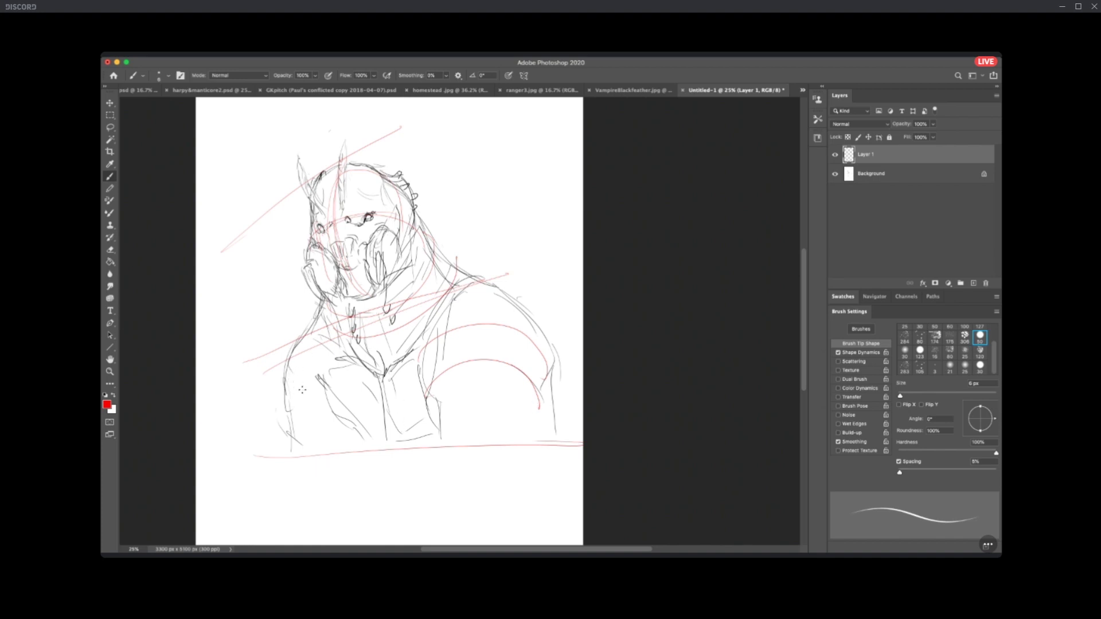
{"action": "mouse_move", "coordinate": [287, 373]}
{"action": "left_mouse_down"}
{"action": "mouse_move", "coordinate": [340, 406]}
{"action": "mouse_move", "coordinate": [337, 436]}
{"action": "mouse_move", "coordinate": [354, 440]}
{"action": "left_mouse_up"}
{"action": "left_click_drag", "start_coordinate": [439, 423], "coordinate": [537, 435]}
{"action": "left_click_drag", "start_coordinate": [434, 331], "coordinate": [438, 447]}
{"action": "left_click_drag", "start_coordinate": [542, 344], "coordinate": [538, 438]}
{"action": "left_click_drag", "start_coordinate": [440, 451], "coordinate": [533, 440]}
{"action": "mouse_move", "coordinate": [320, 396]}
{"action": "left_mouse_down"}
{"action": "mouse_move", "coordinate": [378, 398]}
{"action": "mouse_move", "coordinate": [430, 383]}
{"action": "left_mouse_up"}
{"action": "mouse_move", "coordinate": [358, 426]}
{"action": "left_mouse_down"}
{"action": "mouse_move", "coordinate": [436, 406]}
{"action": "mouse_move", "coordinate": [383, 433]}
{"action": "mouse_move", "coordinate": [411, 441]}
{"action": "mouse_move", "coordinate": [445, 429]}
{"action": "left_mouse_up"}
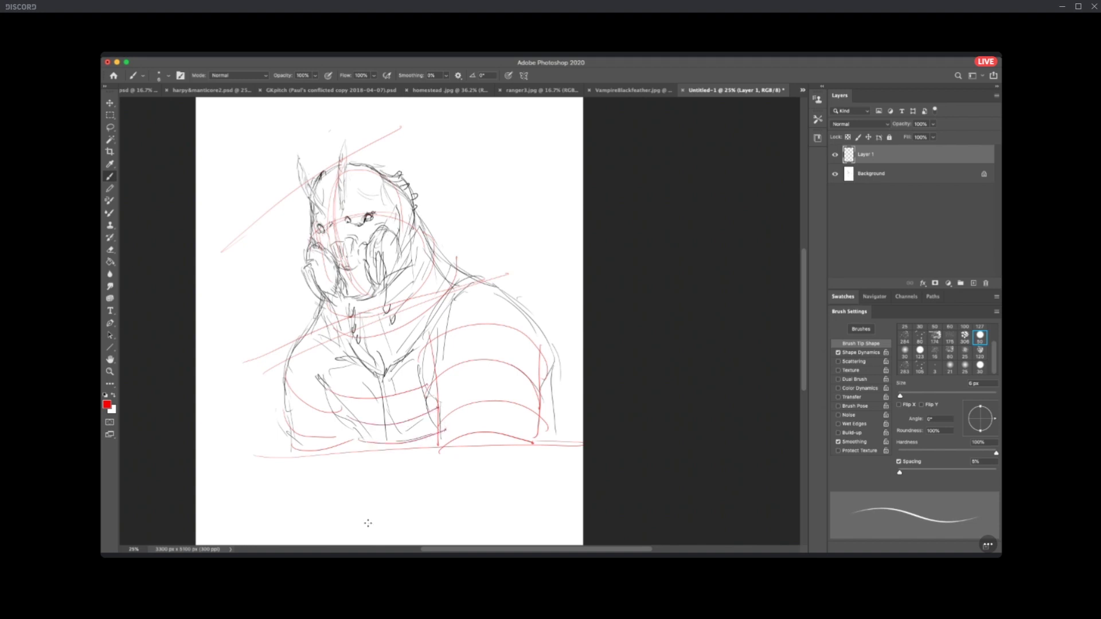
Draw red horizontal contour arcs across the face and forehead, and delete the red guide layer.
{"action": "left_click_drag", "start_coordinate": [313, 261], "coordinate": [317, 229]}
{"action": "mouse_move", "coordinate": [322, 221]}
{"action": "left_mouse_down"}
{"action": "mouse_move", "coordinate": [399, 206]}
{"action": "mouse_move", "coordinate": [408, 230]}
{"action": "left_mouse_up"}
{"action": "left_click_drag", "start_coordinate": [325, 252], "coordinate": [405, 247]}
{"action": "mouse_move", "coordinate": [305, 204]}
{"action": "left_mouse_down"}
{"action": "mouse_move", "coordinate": [344, 180]}
{"action": "mouse_move", "coordinate": [403, 192]}
{"action": "left_mouse_up"}
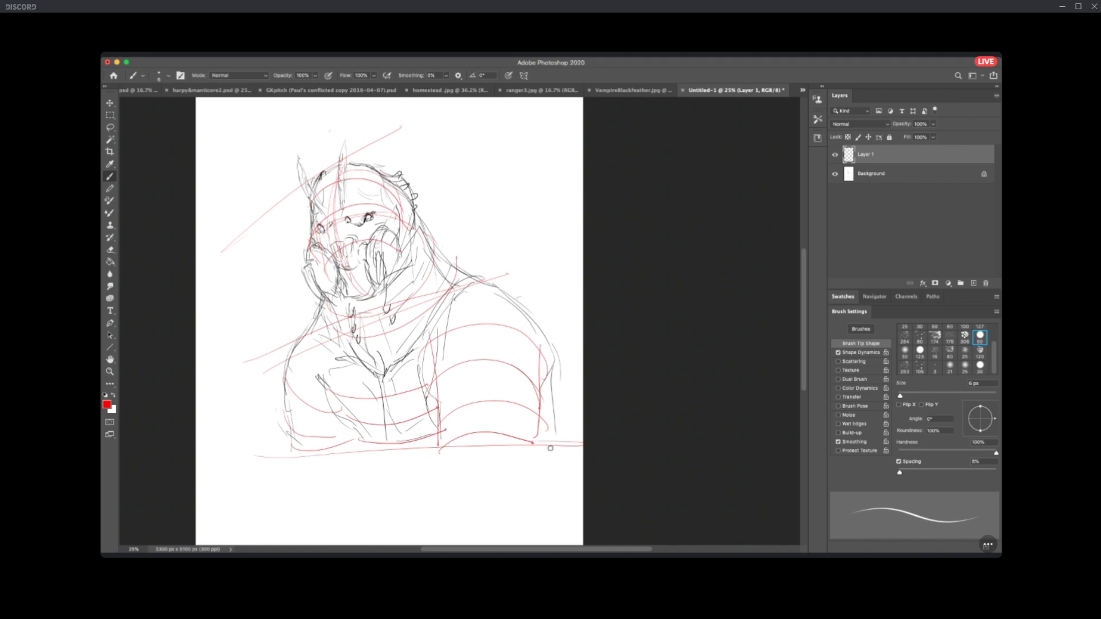
{"action": "left_click_drag", "start_coordinate": [968, 159], "coordinate": [983, 283]}
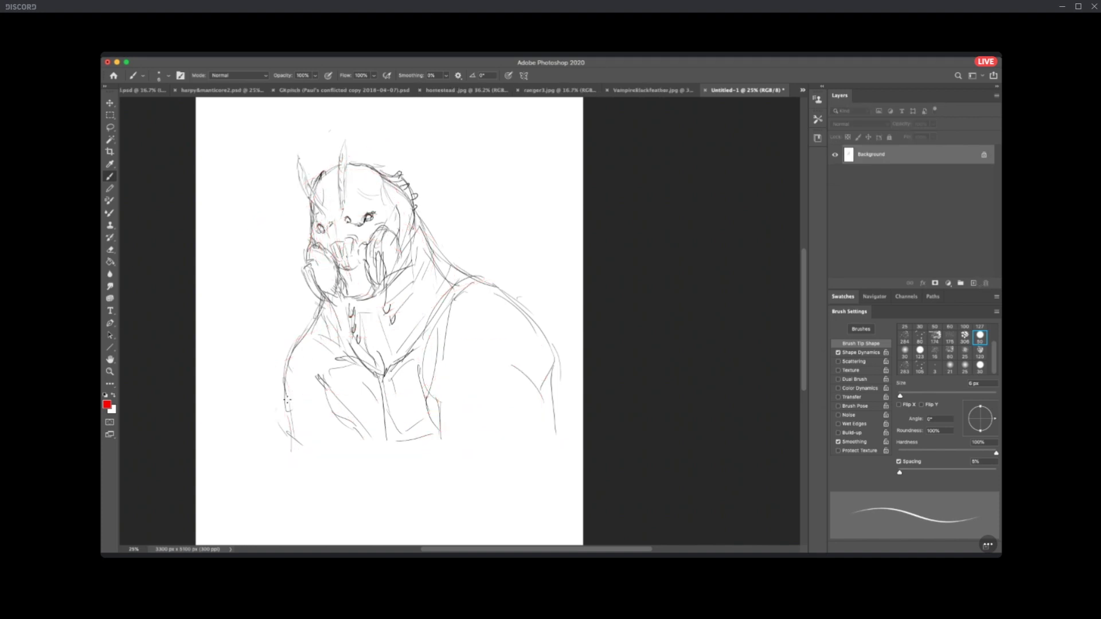
Restore the default black colour and redraw the outline of the left shoulder and arm.
{"action": "left_click_drag", "start_coordinate": [286, 383], "coordinate": [289, 398]}
{"action": "left_click", "coordinate": [105, 395]}
{"action": "left_click_drag", "start_coordinate": [311, 322], "coordinate": [281, 380]}
{"action": "mouse_move", "coordinate": [321, 318]}
{"action": "left_mouse_down"}
{"action": "mouse_move", "coordinate": [286, 373]}
{"action": "mouse_move", "coordinate": [290, 450]}
{"action": "left_mouse_up"}
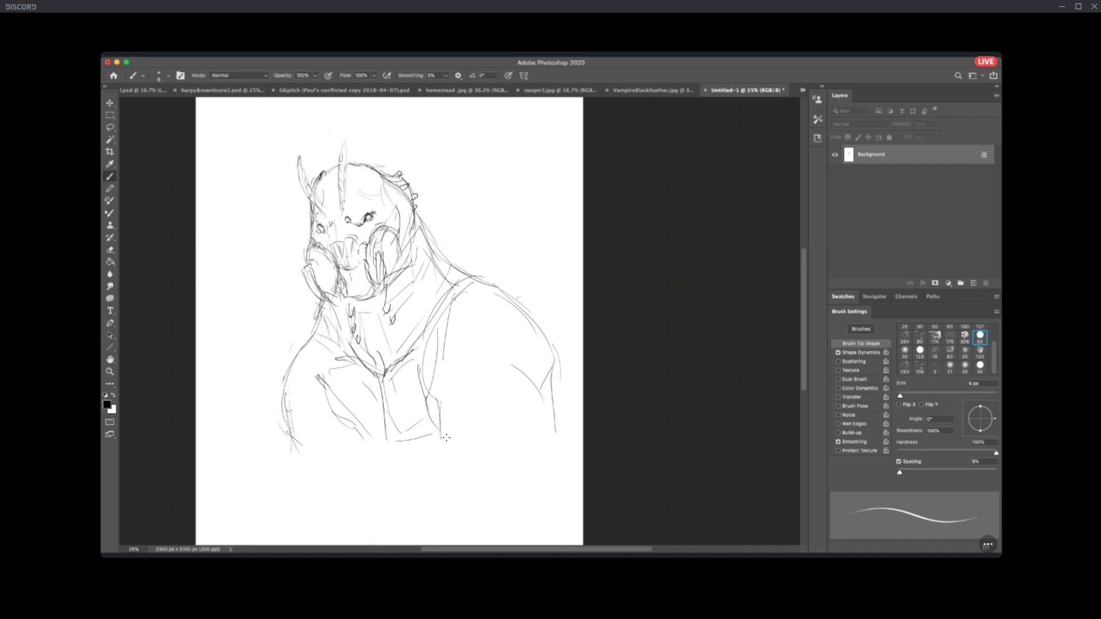
Reinforce the tip of the central horn and the eyes, and add a line along the right arm's lower edge.
{"action": "left_click_drag", "start_coordinate": [347, 140], "coordinate": [342, 156]}
{"action": "left_click_drag", "start_coordinate": [322, 207], "coordinate": [328, 213]}
{"action": "mouse_move", "coordinate": [318, 221]}
{"action": "left_mouse_down"}
{"action": "mouse_move", "coordinate": [324, 233]}
{"action": "mouse_move", "coordinate": [369, 210]}
{"action": "left_mouse_up"}
{"action": "left_click_drag", "start_coordinate": [556, 378], "coordinate": [540, 435]}
Duplicate the Background layer, hide the original, and add an empty layer between the two.
{"action": "left_click_drag", "start_coordinate": [967, 293], "coordinate": [973, 283]}
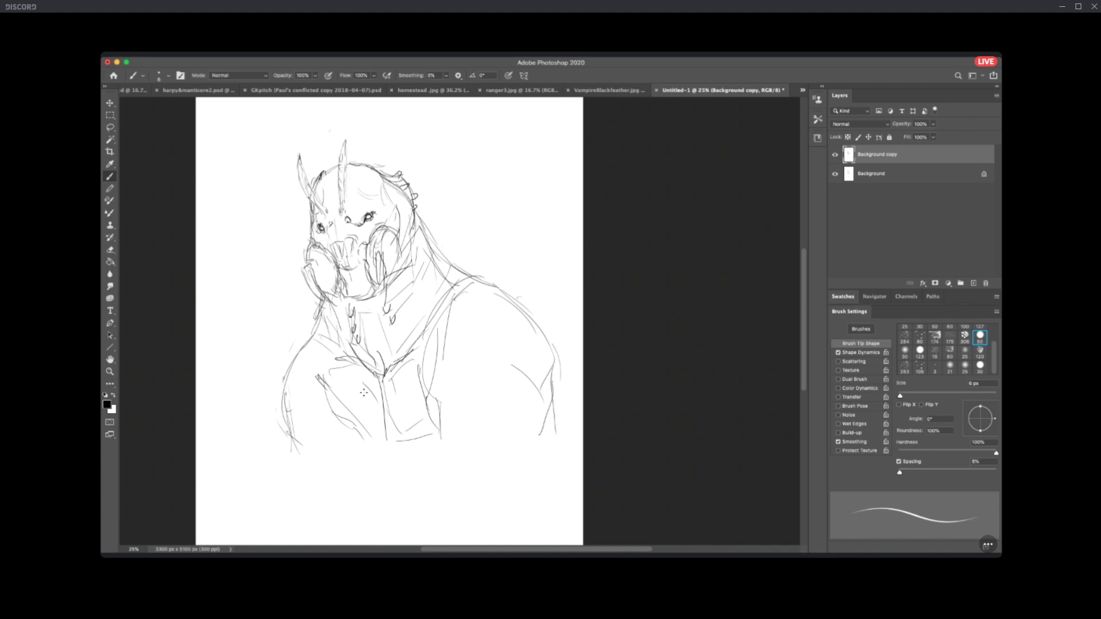
{"action": "left_click", "coordinate": [835, 174]}
{"action": "left_click", "coordinate": [909, 181]}
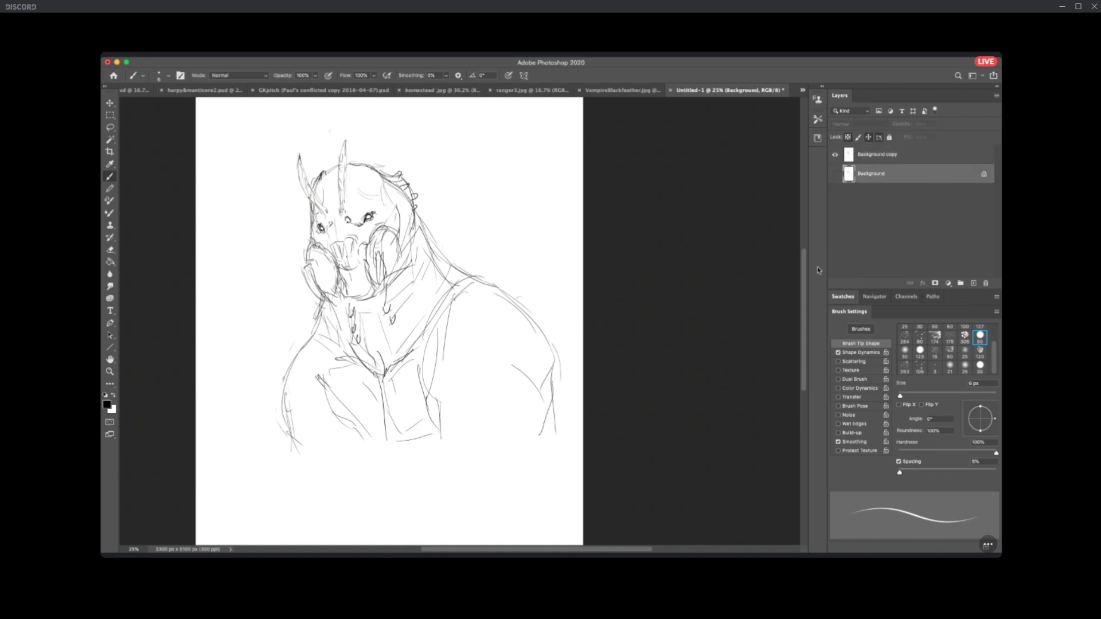
{"action": "left_click", "coordinate": [974, 283]}
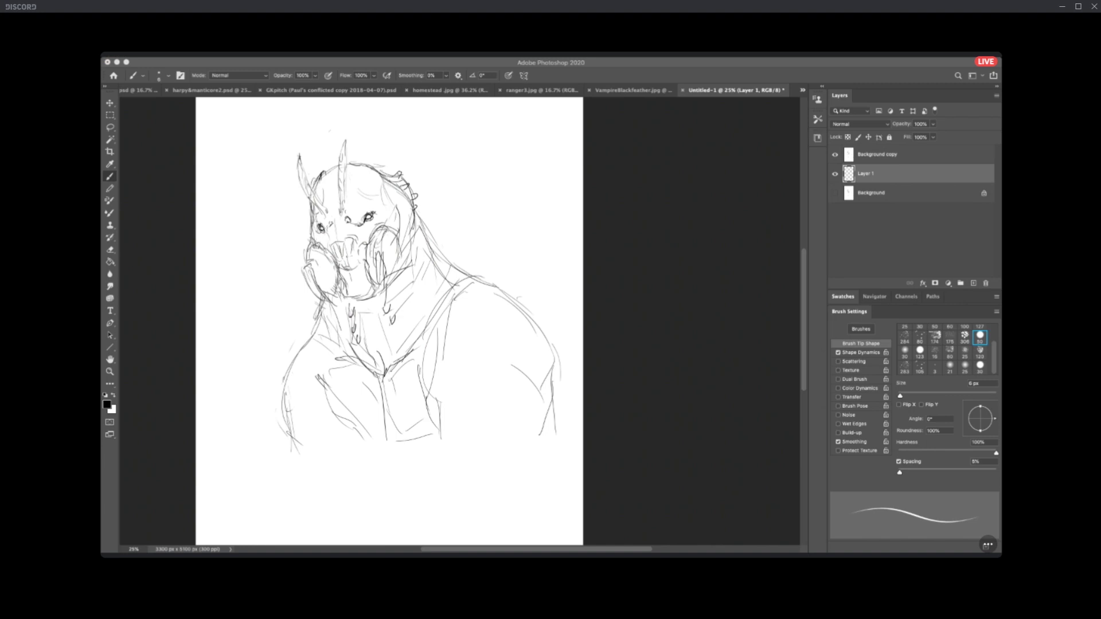
Paste the grasshopper reference photo, then enlarge and rotate it into the upper-right corner of the canvas.
{"action": "key", "text": "super+Tab"}
{"action": "key", "text": "super+v"}
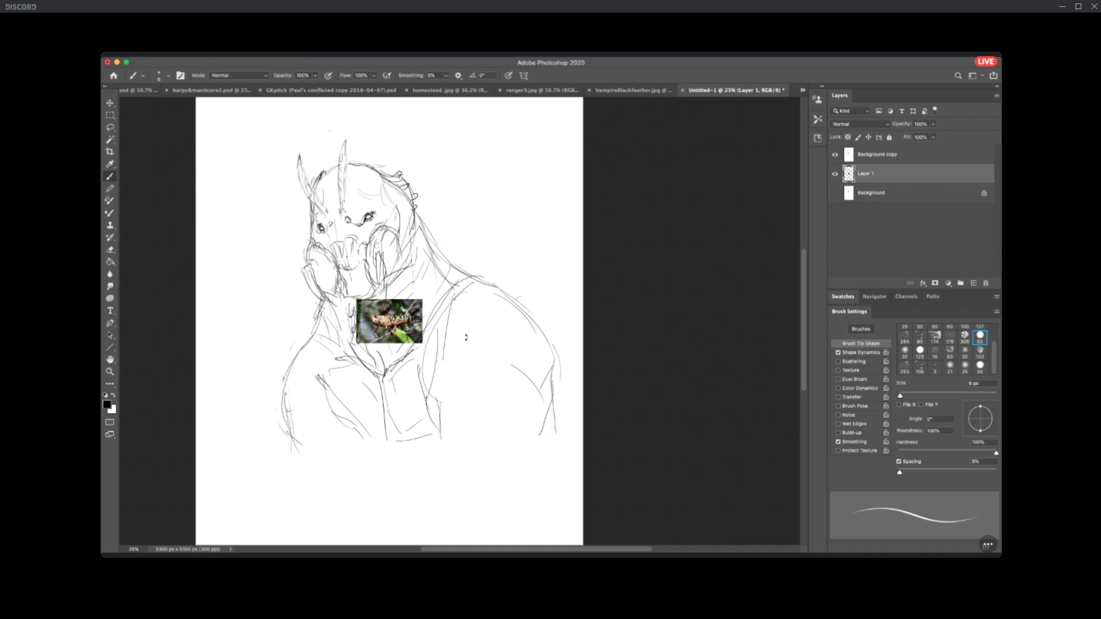
{"action": "key", "text": "ctrl+t"}
{"action": "left_click_drag", "start_coordinate": [467, 345], "coordinate": [705, 253]}
{"action": "left_click_drag", "start_coordinate": [625, 193], "coordinate": [588, 207]}
{"action": "key", "text": "Return"}
{"action": "key", "text": "b"}
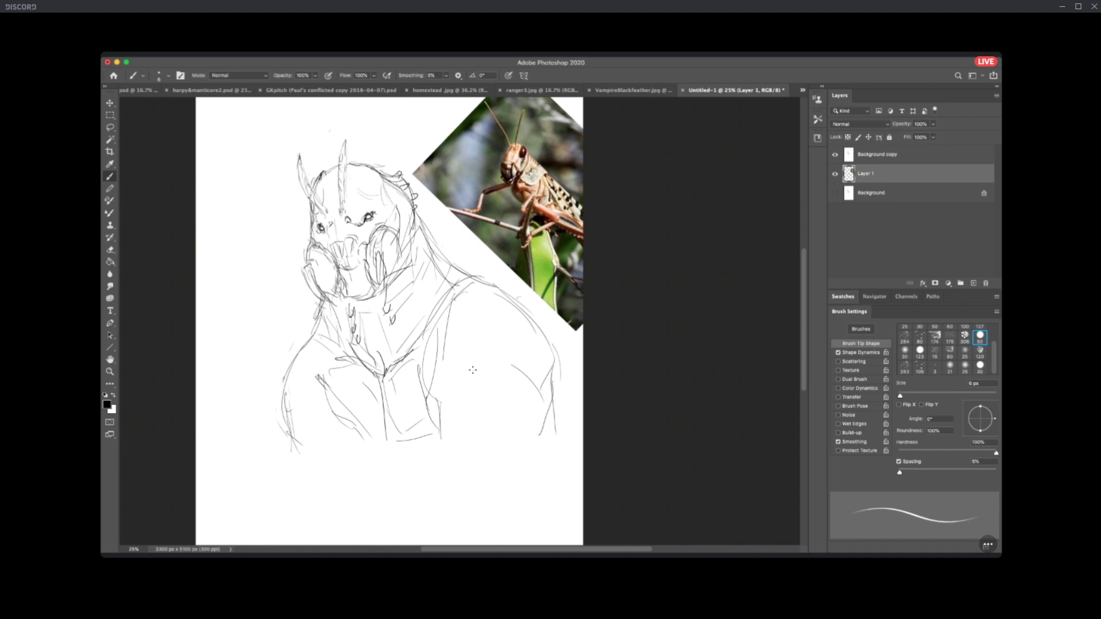
Sample a pale cream from the grasshopper, add a layer above the photo, and turn off Shape Dynamics for a larger brush.
{"action": "left_click_drag", "start_coordinate": [488, 369], "coordinate": [430, 395]}
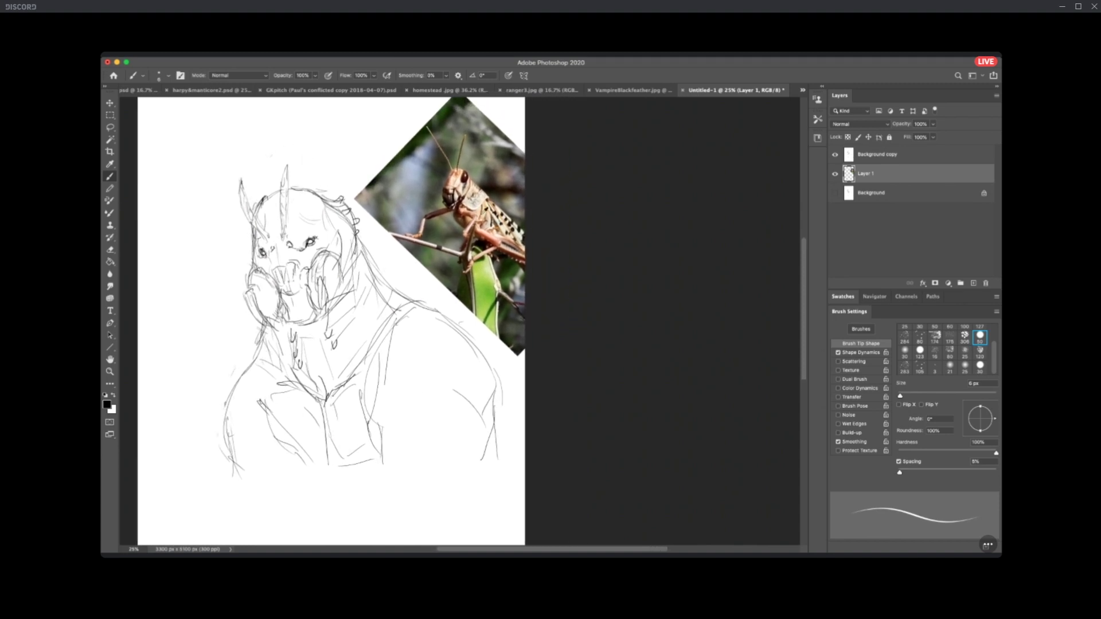
{"action": "left_click", "coordinate": [499, 215], "text": "alt"}
{"action": "left_click", "coordinate": [974, 284]}
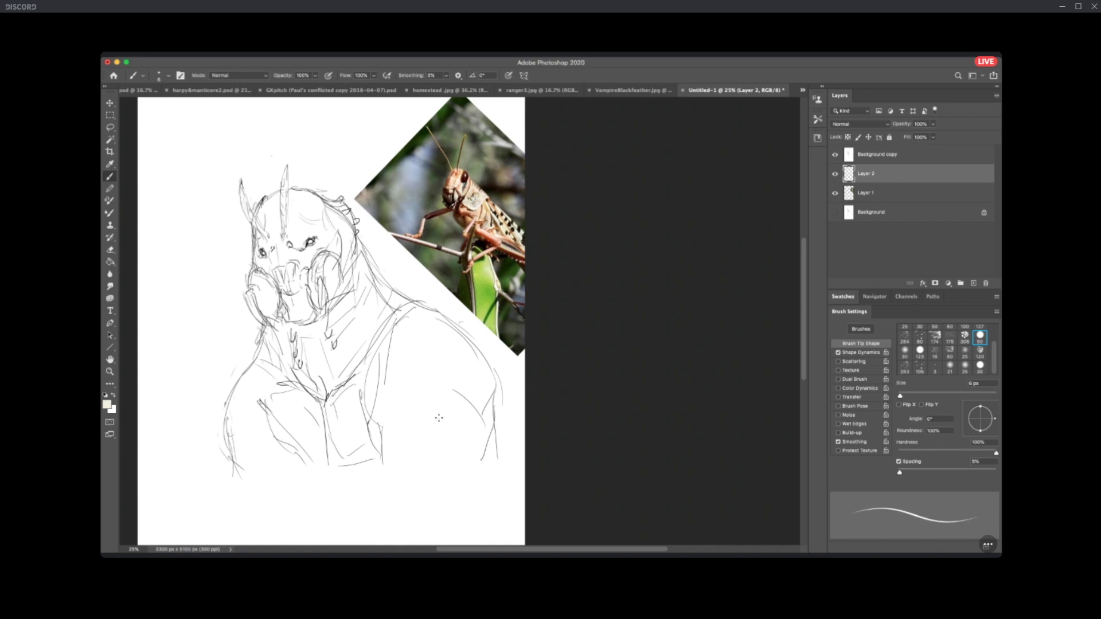
{"action": "key", "text": "bracketright"}
{"action": "key", "text": "bracketright"}
{"action": "key", "text": "bracketright"}
{"action": "key", "text": "bracketright"}
{"action": "key", "text": "bracketright"}
{"action": "key", "text": "bracketright"}
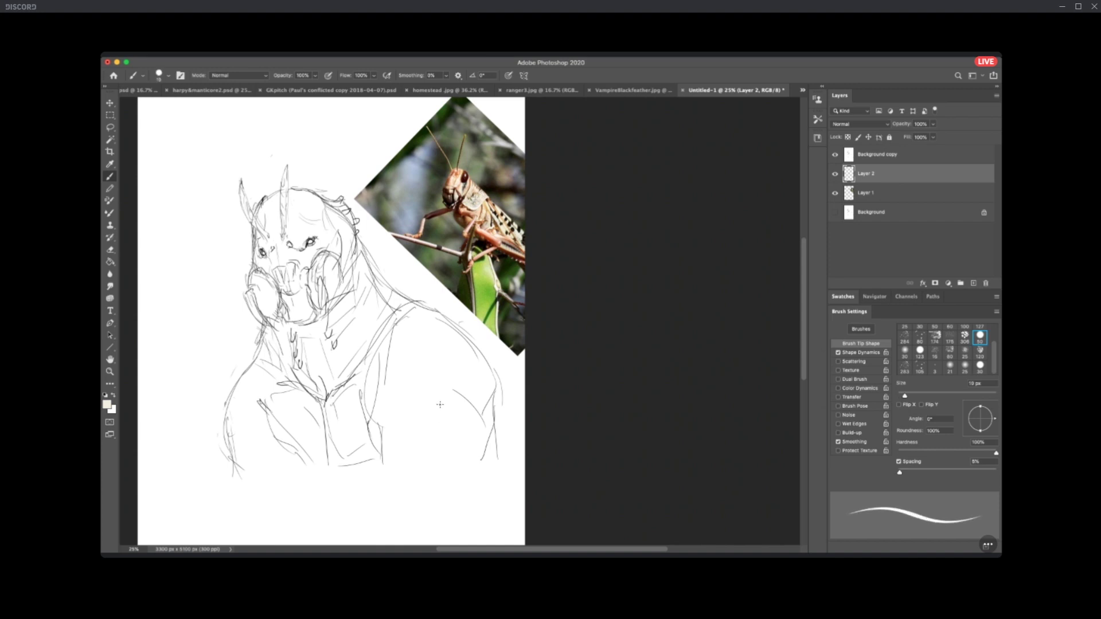
{"action": "left_click", "coordinate": [838, 352]}
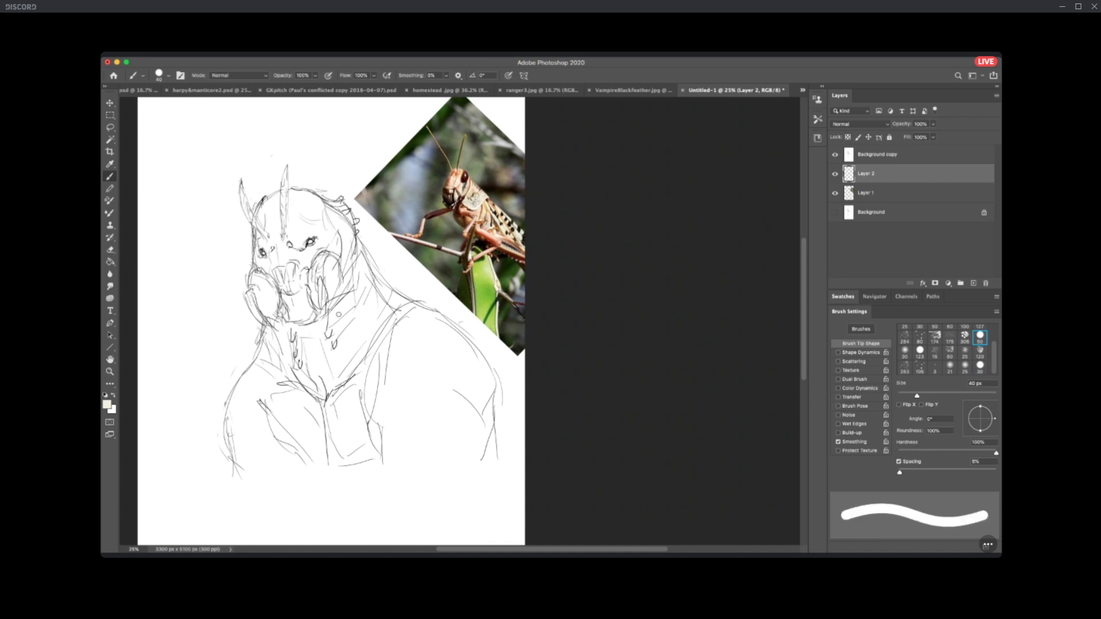
Enlarge the brush to about 150 px and paint a cream patch from the right cheek down the throat.
{"action": "key", "text": "bracketright"}
{"action": "key", "text": "bracketright"}
{"action": "key", "text": "bracketright"}
{"action": "key", "text": "bracketright"}
{"action": "key", "text": "bracketright"}
{"action": "key", "text": "bracketright"}
{"action": "key", "text": "bracketright"}
{"action": "key", "text": "bracketright"}
{"action": "mouse_move", "coordinate": [328, 281]}
{"action": "left_mouse_down"}
{"action": "mouse_move", "coordinate": [330, 342]}
{"action": "mouse_move", "coordinate": [315, 344]}
{"action": "mouse_move", "coordinate": [308, 314]}
{"action": "mouse_move", "coordinate": [323, 349]}
{"action": "left_mouse_up"}
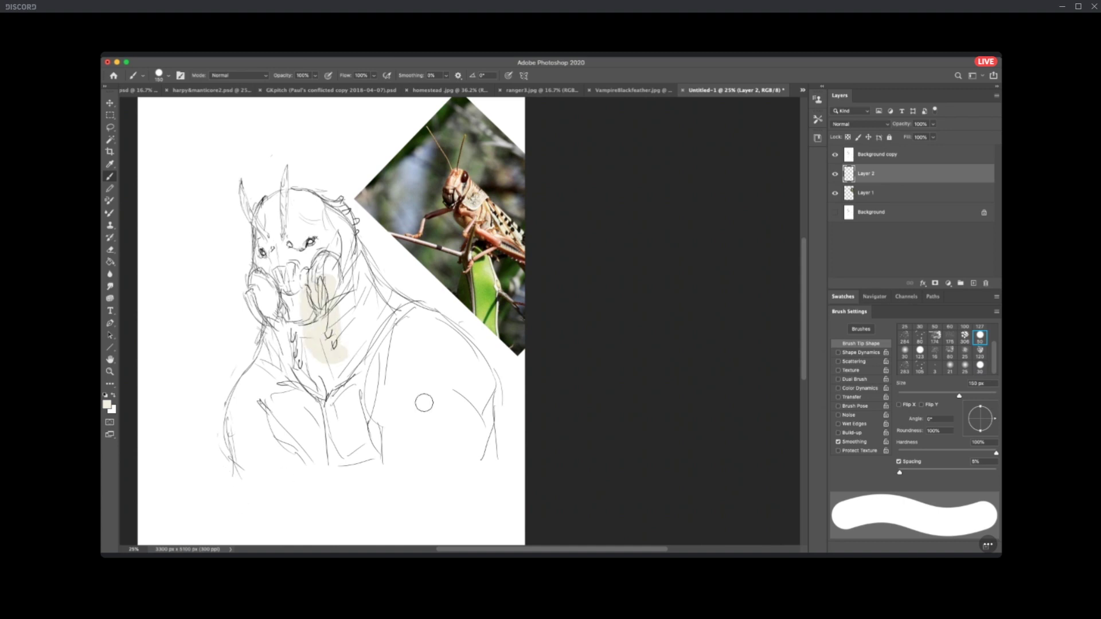
Sample a grey-blue from the photo's background and fill a new layer directly above the Background layer with it.
{"action": "key", "text": "alt+bracketleft"}
{"action": "key", "text": "alt+bracketleft"}
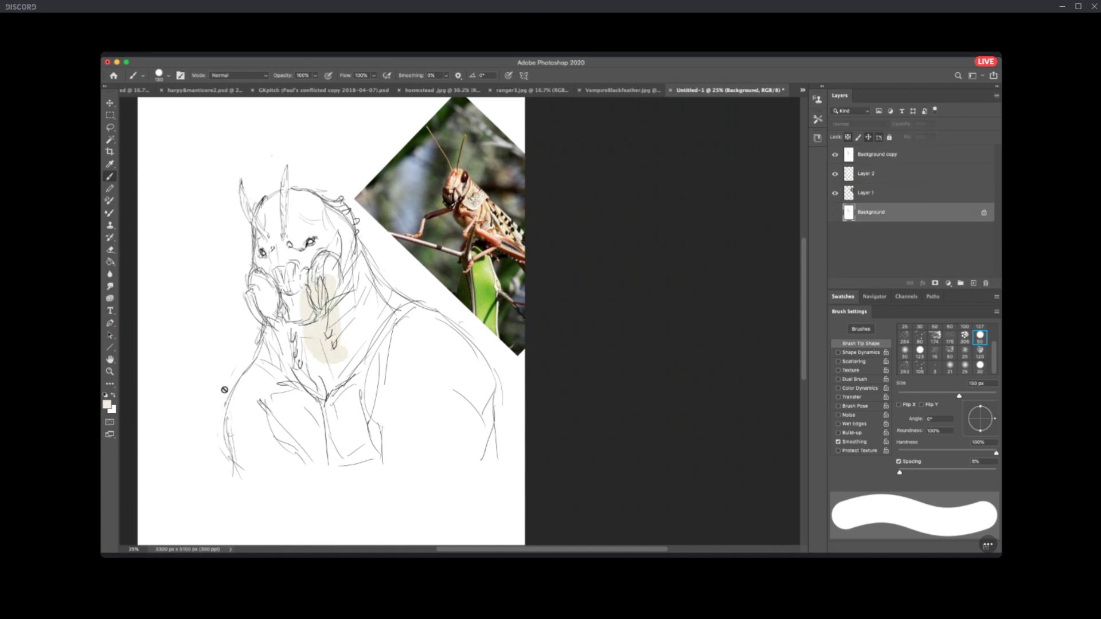
{"action": "left_click", "coordinate": [427, 178], "text": "alt"}
{"action": "left_click", "coordinate": [111, 261]}
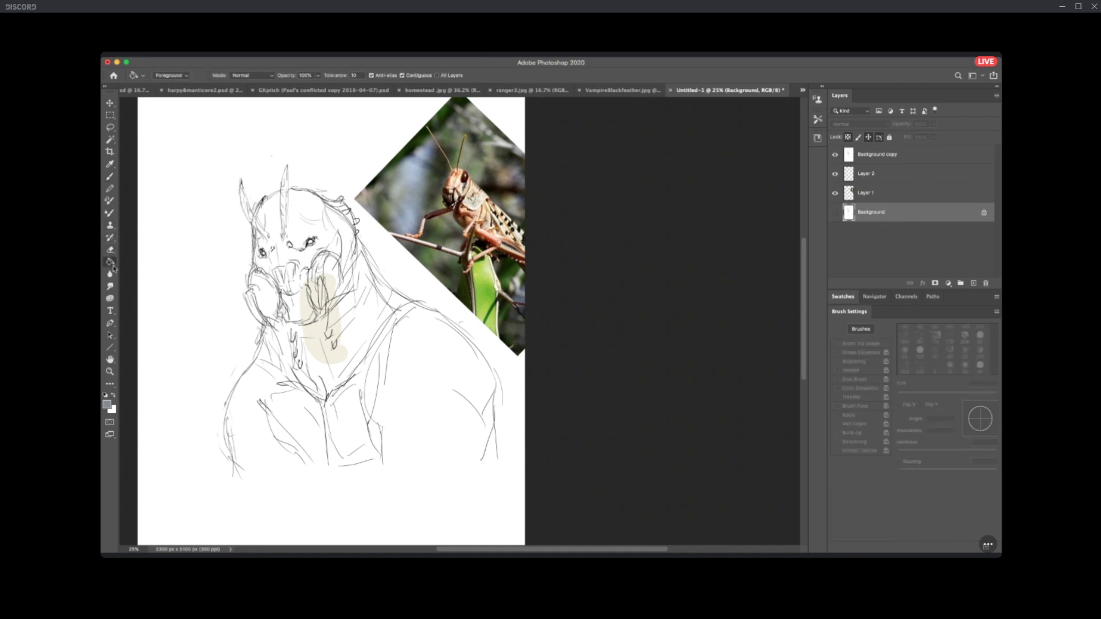
{"action": "left_click", "coordinate": [973, 283]}
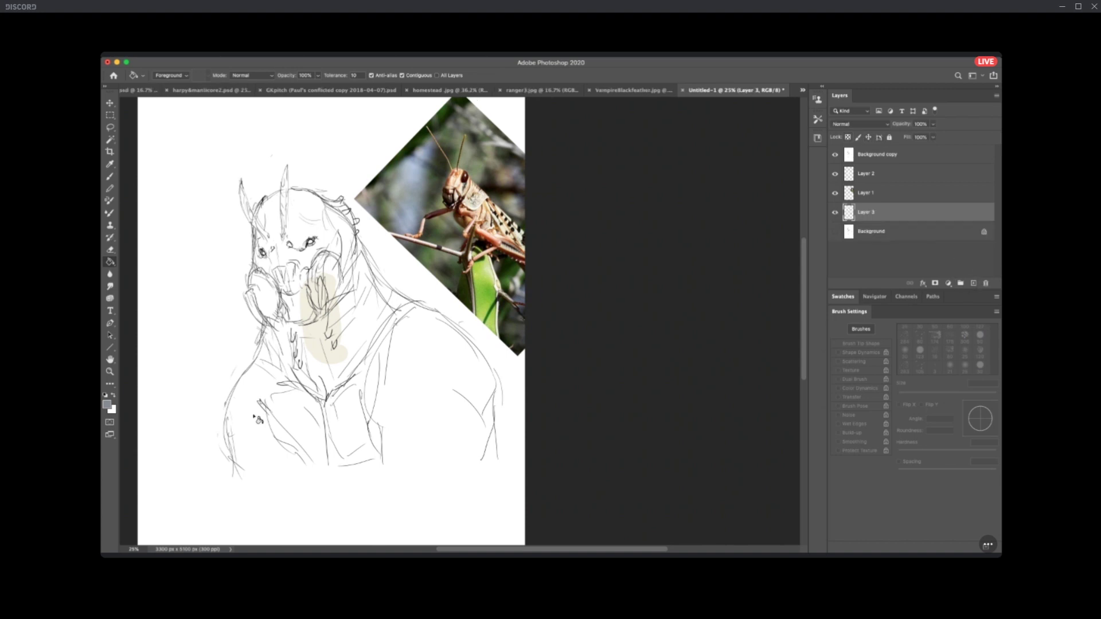
{"action": "left_click", "coordinate": [266, 415]}
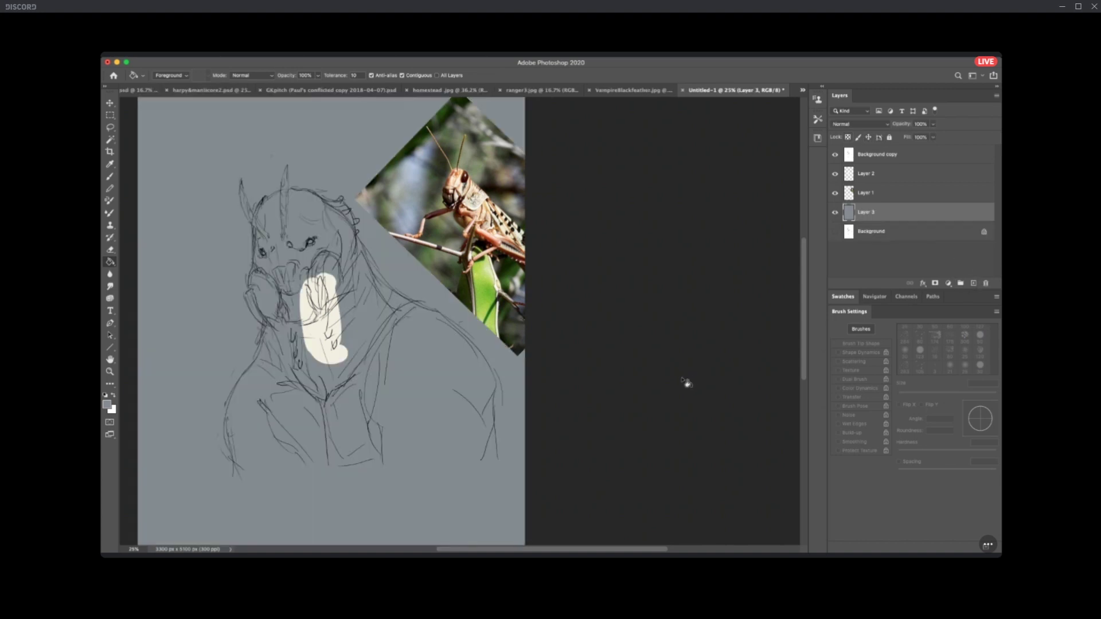
Resample the cream and block in the head, neck, chest and left shoulder on Layer 2, enlarging the brush to 400 px.
{"action": "key", "text": "b"}
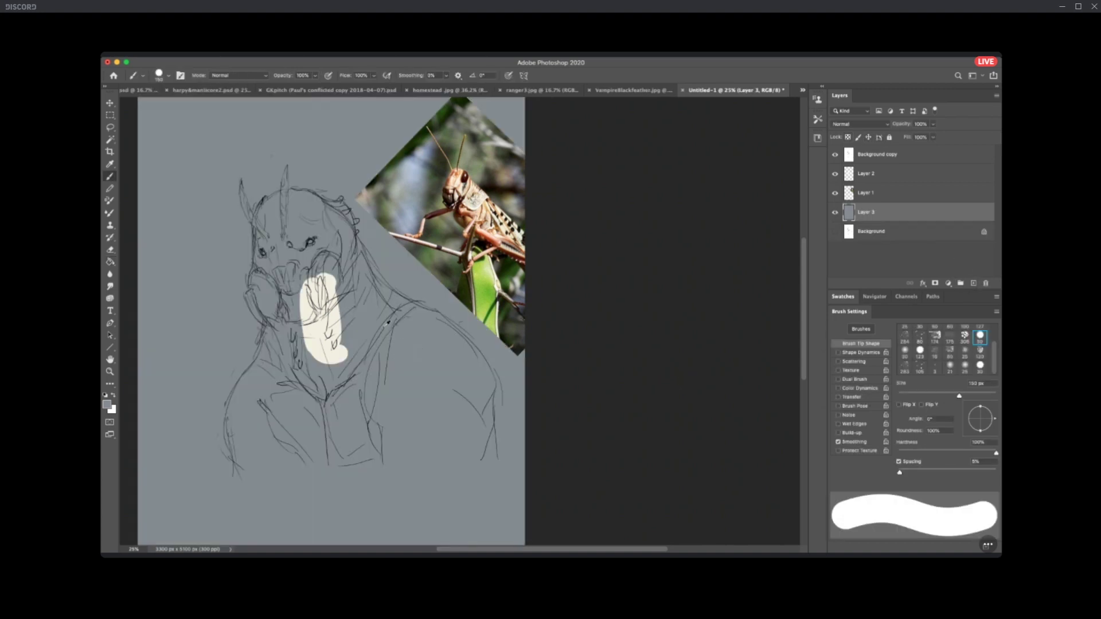
{"action": "left_click", "coordinate": [333, 315], "text": "alt"}
{"action": "left_click", "coordinate": [905, 177]}
{"action": "mouse_move", "coordinate": [309, 350]}
{"action": "left_mouse_down"}
{"action": "mouse_move", "coordinate": [310, 261]}
{"action": "mouse_move", "coordinate": [324, 278]}
{"action": "mouse_move", "coordinate": [262, 277]}
{"action": "mouse_move", "coordinate": [321, 396]}
{"action": "mouse_move", "coordinate": [259, 291]}
{"action": "mouse_move", "coordinate": [268, 291]}
{"action": "mouse_move", "coordinate": [255, 296]}
{"action": "mouse_move", "coordinate": [272, 285]}
{"action": "mouse_move", "coordinate": [270, 239]}
{"action": "mouse_move", "coordinate": [257, 264]}
{"action": "mouse_move", "coordinate": [261, 272]}
{"action": "mouse_move", "coordinate": [260, 235]}
{"action": "mouse_move", "coordinate": [297, 220]}
{"action": "mouse_move", "coordinate": [300, 285]}
{"action": "mouse_move", "coordinate": [281, 222]}
{"action": "mouse_move", "coordinate": [290, 287]}
{"action": "mouse_move", "coordinate": [288, 276]}
{"action": "mouse_move", "coordinate": [317, 274]}
{"action": "mouse_move", "coordinate": [298, 222]}
{"action": "mouse_move", "coordinate": [306, 286]}
{"action": "mouse_move", "coordinate": [285, 233]}
{"action": "mouse_move", "coordinate": [334, 274]}
{"action": "mouse_move", "coordinate": [280, 202]}
{"action": "mouse_move", "coordinate": [290, 199]}
{"action": "mouse_move", "coordinate": [317, 205]}
{"action": "mouse_move", "coordinate": [346, 314]}
{"action": "mouse_move", "coordinate": [331, 220]}
{"action": "mouse_move", "coordinate": [343, 209]}
{"action": "mouse_move", "coordinate": [405, 339]}
{"action": "left_mouse_up"}
{"action": "left_click_drag", "start_coordinate": [349, 243], "coordinate": [445, 389]}
{"action": "mouse_move", "coordinate": [343, 341]}
{"action": "left_mouse_down"}
{"action": "mouse_move", "coordinate": [345, 313]}
{"action": "mouse_move", "coordinate": [359, 344]}
{"action": "mouse_move", "coordinate": [347, 398]}
{"action": "left_mouse_up"}
{"action": "mouse_move", "coordinate": [275, 324]}
{"action": "left_mouse_down"}
{"action": "mouse_move", "coordinate": [263, 383]}
{"action": "mouse_move", "coordinate": [287, 334]}
{"action": "mouse_move", "coordinate": [301, 345]}
{"action": "mouse_move", "coordinate": [263, 414]}
{"action": "left_mouse_up"}
{"action": "key", "text": "bracketright"}
{"action": "key", "text": "bracketright"}
{"action": "key", "text": "bracketright"}
{"action": "key", "text": "bracketright"}
{"action": "key", "text": "bracketright"}
{"action": "mouse_move", "coordinate": [278, 374]}
{"action": "left_mouse_down"}
{"action": "mouse_move", "coordinate": [258, 440]}
{"action": "mouse_move", "coordinate": [304, 428]}
{"action": "mouse_move", "coordinate": [327, 405]}
{"action": "mouse_move", "coordinate": [318, 385]}
{"action": "mouse_move", "coordinate": [384, 396]}
{"action": "left_mouse_up"}
{"action": "left_click_drag", "start_coordinate": [373, 320], "coordinate": [396, 355]}
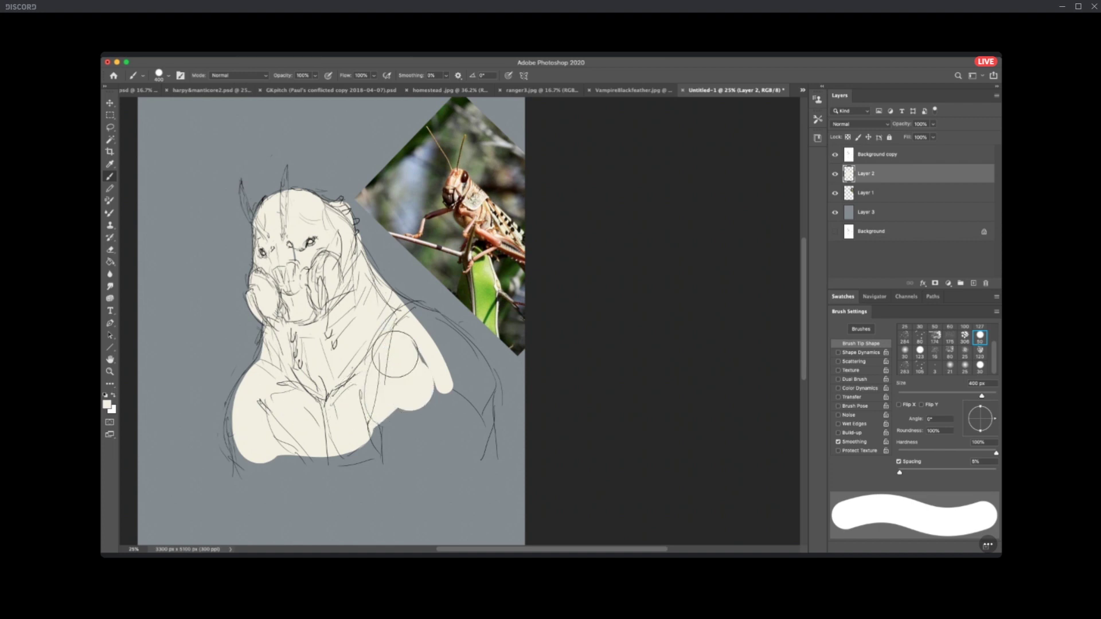
Reduce the brush to 35 px and paint both horns cream.
{"action": "key", "text": "bracketleft"}
{"action": "key", "text": "bracketleft"}
{"action": "key", "text": "bracketleft"}
{"action": "key", "text": "bracketleft"}
{"action": "key", "text": "bracketleft"}
{"action": "key", "text": "bracketleft"}
{"action": "key", "text": "bracketleft"}
{"action": "key", "text": "bracketleft"}
{"action": "key", "text": "bracketleft"}
{"action": "key", "text": "bracketleft"}
{"action": "key", "text": "bracketleft"}
{"action": "key", "text": "bracketleft"}
{"action": "key", "text": "bracketleft"}
{"action": "key", "text": "bracketleft"}
{"action": "key", "text": "bracketleft"}
{"action": "mouse_move", "coordinate": [285, 192]}
{"action": "left_mouse_down"}
{"action": "mouse_move", "coordinate": [286, 166]}
{"action": "mouse_move", "coordinate": [287, 191]}
{"action": "mouse_move", "coordinate": [250, 227]}
{"action": "left_mouse_up"}
{"action": "left_click_drag", "start_coordinate": [239, 190], "coordinate": [254, 217]}
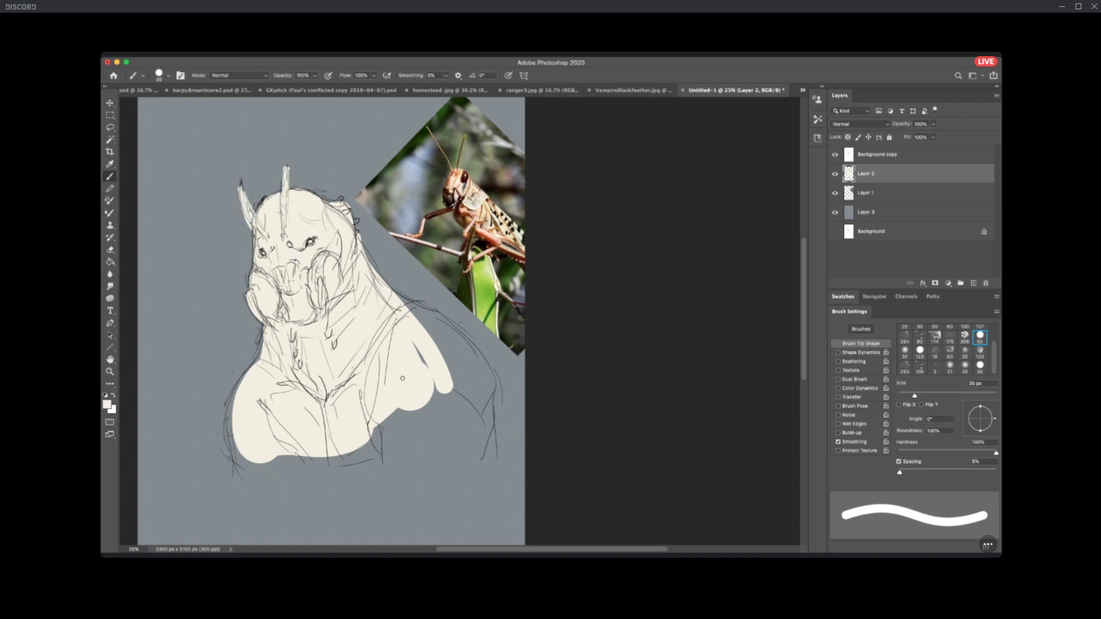
Enlarge the brush and fill the right shoulder, right arm and remaining torso with cream.
{"action": "key", "text": "bracketright"}
{"action": "key", "text": "bracketright"}
{"action": "key", "text": "bracketright"}
{"action": "key", "text": "bracketright"}
{"action": "key", "text": "bracketright"}
{"action": "key", "text": "bracketright"}
{"action": "key", "text": "bracketright"}
{"action": "key", "text": "bracketright"}
{"action": "key", "text": "bracketright"}
{"action": "key", "text": "bracketright"}
{"action": "key", "text": "bracketright"}
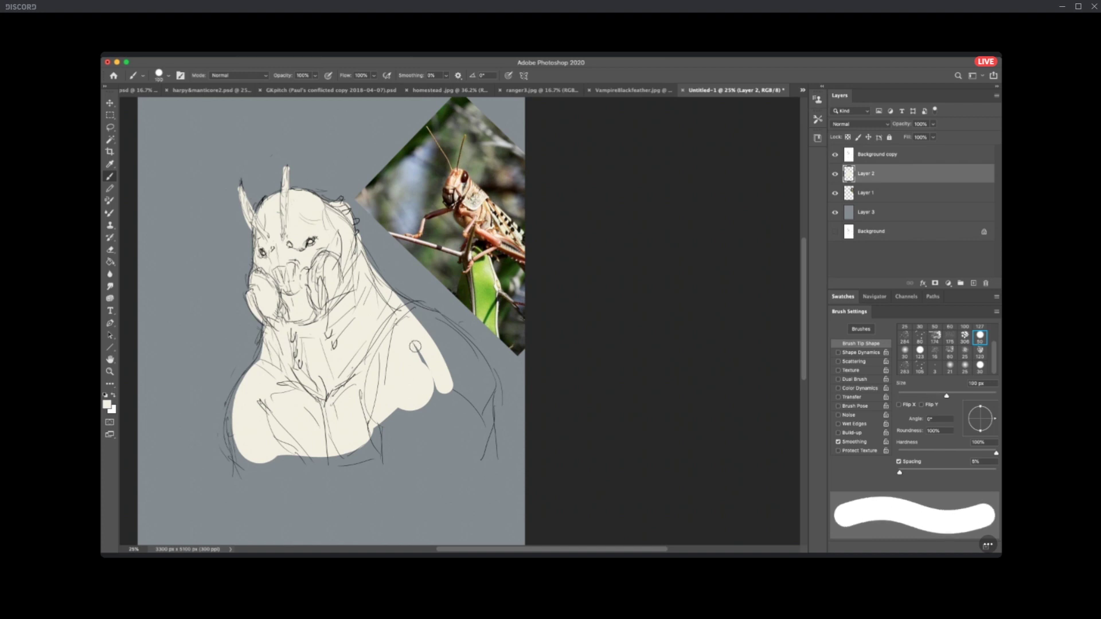
{"action": "left_click_drag", "start_coordinate": [392, 318], "coordinate": [446, 382]}
{"action": "mouse_move", "coordinate": [404, 319]}
{"action": "left_mouse_down"}
{"action": "mouse_move", "coordinate": [469, 363]}
{"action": "mouse_move", "coordinate": [480, 410]}
{"action": "mouse_move", "coordinate": [465, 432]}
{"action": "mouse_move", "coordinate": [379, 448]}
{"action": "mouse_move", "coordinate": [429, 432]}
{"action": "mouse_move", "coordinate": [438, 387]}
{"action": "mouse_move", "coordinate": [414, 425]}
{"action": "mouse_move", "coordinate": [461, 393]}
{"action": "mouse_move", "coordinate": [364, 439]}
{"action": "mouse_move", "coordinate": [304, 449]}
{"action": "mouse_move", "coordinate": [341, 450]}
{"action": "mouse_move", "coordinate": [274, 456]}
{"action": "mouse_move", "coordinate": [247, 446]}
{"action": "mouse_move", "coordinate": [248, 400]}
{"action": "left_mouse_up"}
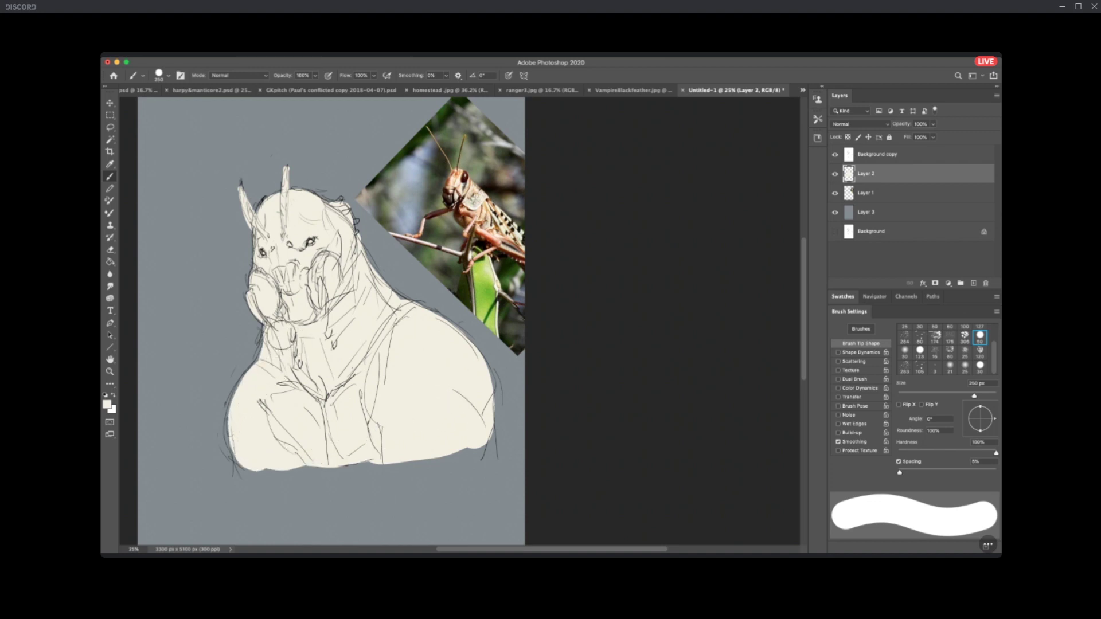
Adjust the brush size and extend the cream fill along the right arm's outer edge and lower end.
{"action": "key", "text": "bracketleft"}
{"action": "key", "text": "bracketleft"}
{"action": "key", "text": "bracketleft"}
{"action": "key", "text": "bracketleft"}
{"action": "key", "text": "bracketleft"}
{"action": "key", "text": "bracketleft"}
{"action": "key", "text": "bracketleft"}
{"action": "key", "text": "bracketleft"}
{"action": "key", "text": "bracketleft"}
{"action": "key", "text": "bracketleft"}
{"action": "key", "text": "bracketleft"}
{"action": "key", "text": "bracketleft"}
{"action": "key", "text": "bracketleft"}
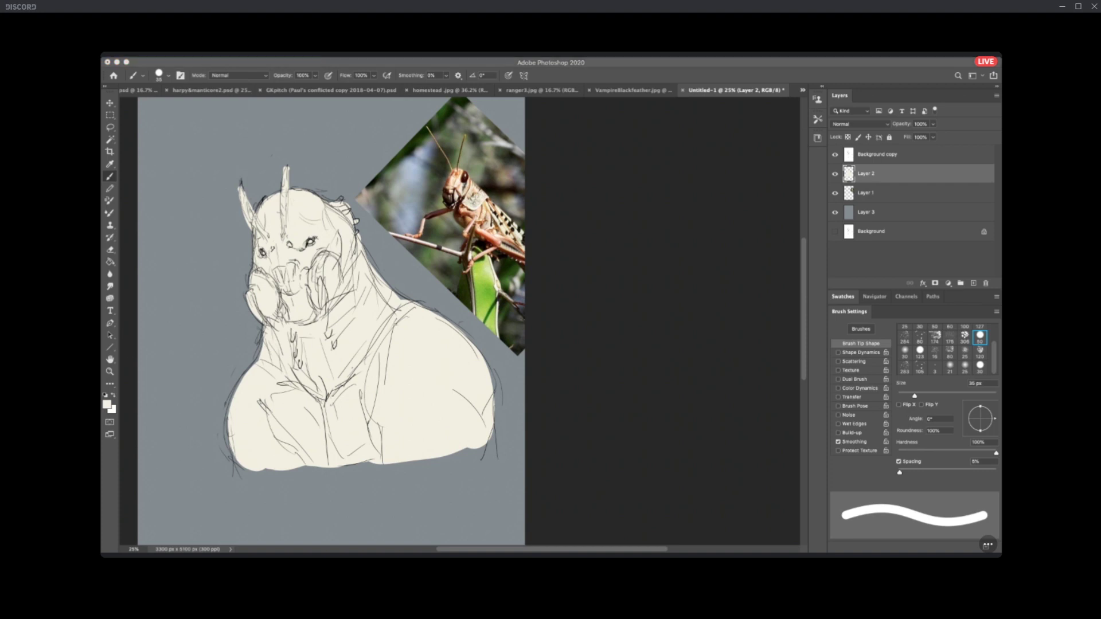
{"action": "left_click", "coordinate": [430, 333]}
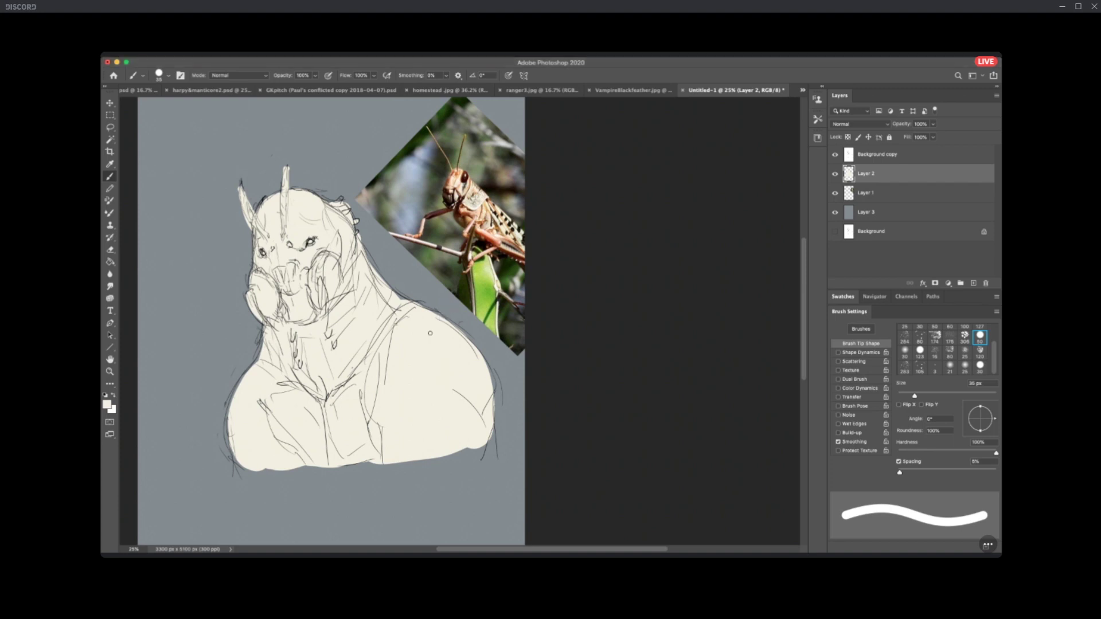
{"action": "key", "text": "bracketright"}
{"action": "key", "text": "bracketright"}
{"action": "key", "text": "bracketright"}
{"action": "key", "text": "bracketright"}
{"action": "key", "text": "bracketright"}
{"action": "key", "text": "bracketright"}
{"action": "key", "text": "bracketright"}
{"action": "key", "text": "bracketright"}
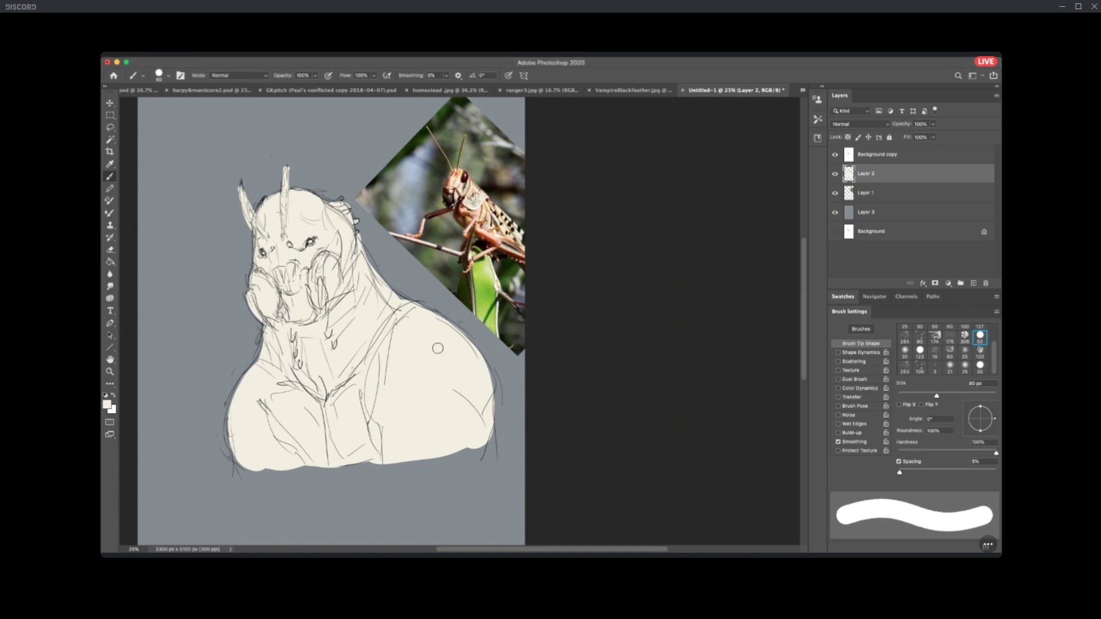
{"action": "left_click_drag", "start_coordinate": [484, 382], "coordinate": [493, 442]}
{"action": "left_click_drag", "start_coordinate": [433, 459], "coordinate": [479, 456]}
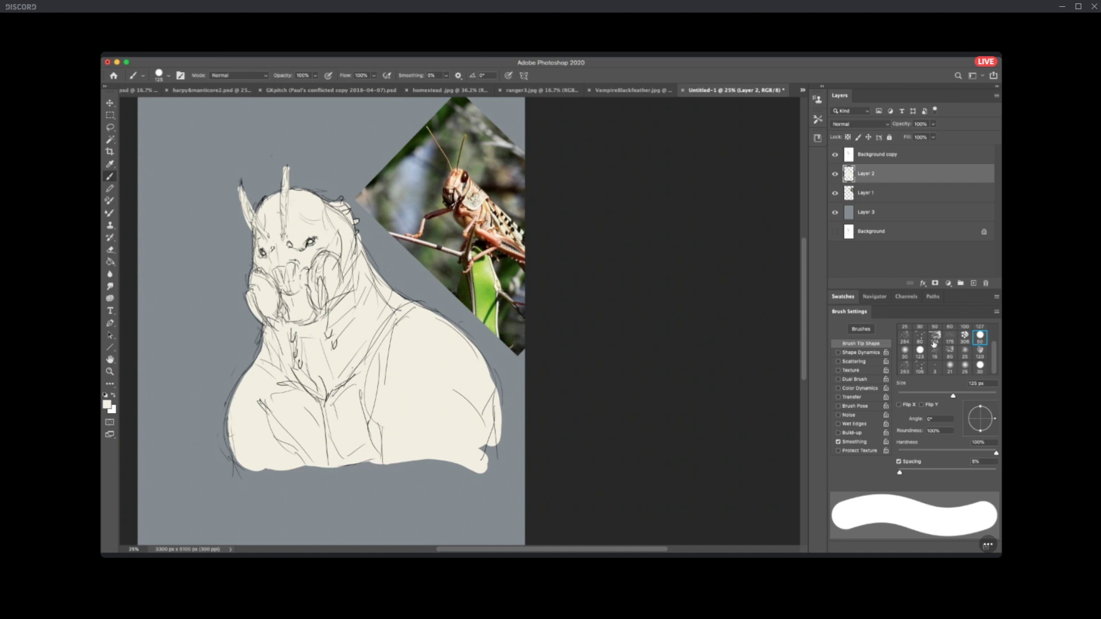
Add a new layer clipped to the cream fill layer and choose a brown painting colour.
{"action": "key", "text": "ctrl+shift+alt+n"}
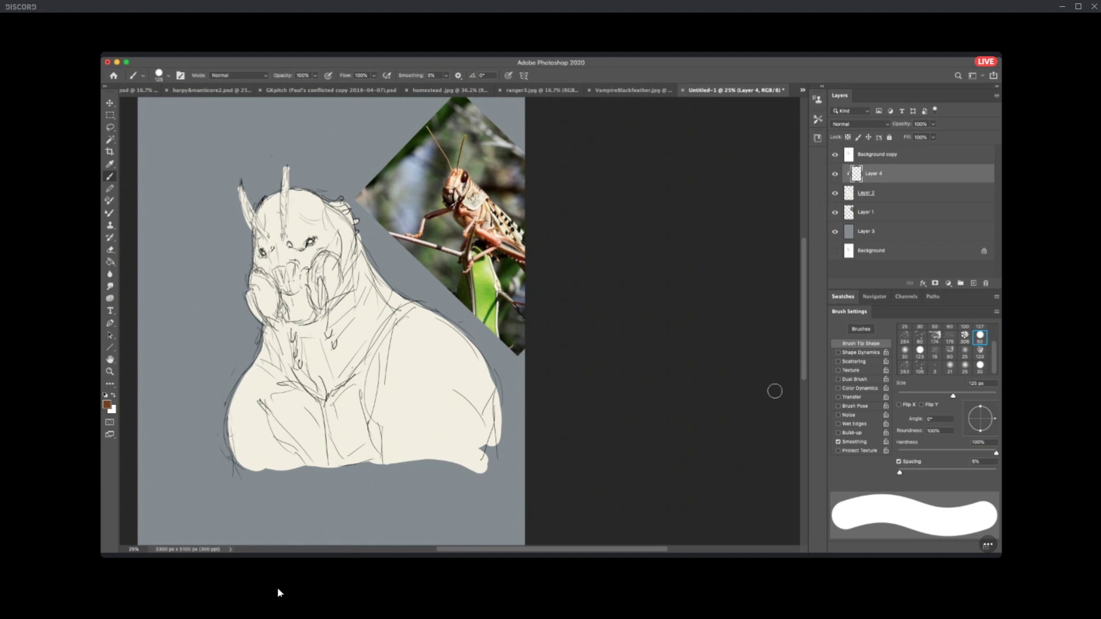
Switch to the soft round brush, enable Transfer for it and enlarge it to about 500 px.
{"action": "left_click", "coordinate": [906, 351]}
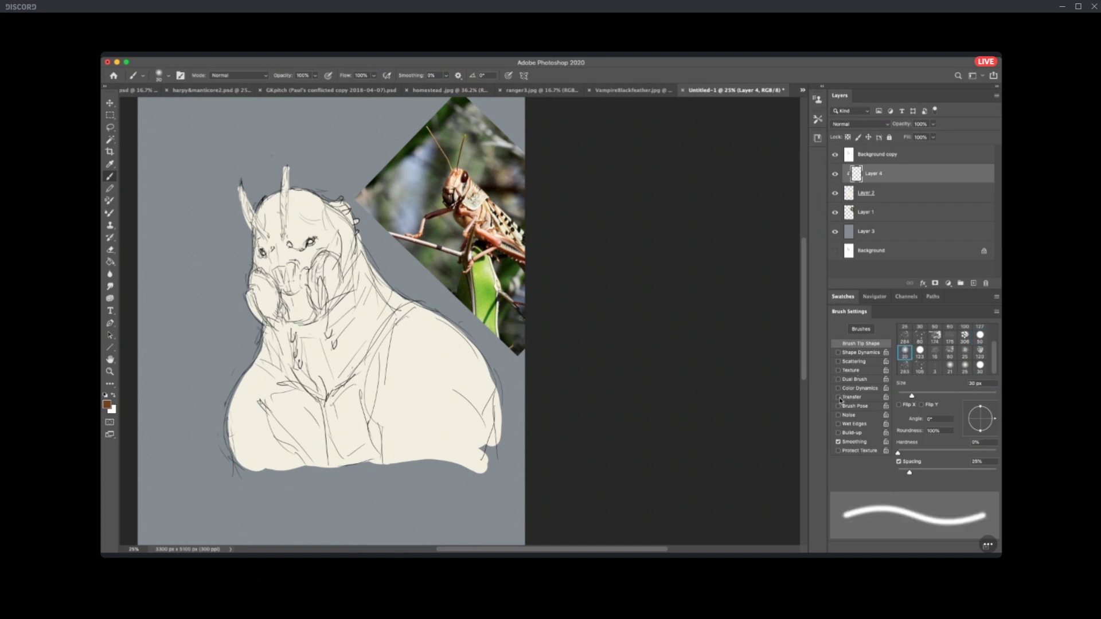
{"action": "left_click", "coordinate": [839, 397]}
{"action": "key", "text": "bracketright"}
{"action": "key", "text": "bracketright"}
{"action": "key", "text": "bracketright"}
{"action": "key", "text": "bracketright"}
{"action": "key", "text": "bracketright"}
{"action": "key", "text": "bracketright"}
{"action": "key", "text": "bracketright"}
{"action": "key", "text": "bracketright"}
{"action": "key", "text": "bracketright"}
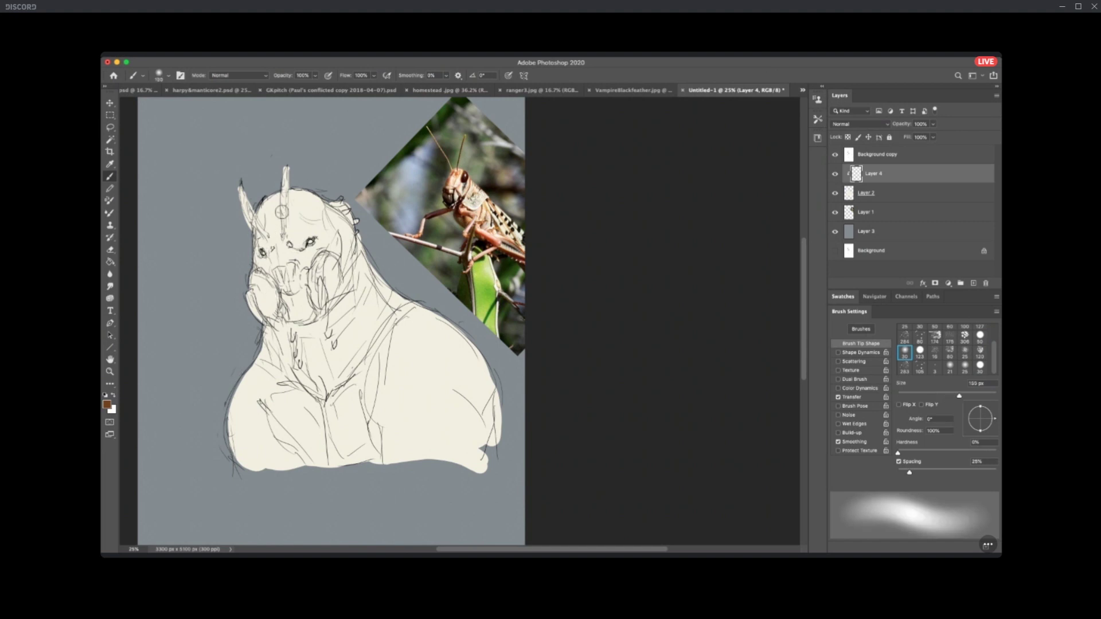
{"action": "key", "text": "bracketright"}
{"action": "key", "text": "bracketright"}
{"action": "key", "text": "bracketright"}
{"action": "key", "text": "bracketright"}
{"action": "key", "text": "bracketleft"}
{"action": "key", "text": "bracketleft"}
{"action": "key", "text": "bracketright"}
{"action": "key", "text": "bracketright"}
{"action": "key", "text": "bracketright"}
{"action": "key", "text": "bracketright"}
Paint soft brown shading over the head, neck, chest centre, both shoulders and the arms' outer edges.
{"action": "mouse_move", "coordinate": [299, 201]}
{"action": "left_mouse_down"}
{"action": "mouse_move", "coordinate": [343, 235]}
{"action": "mouse_move", "coordinate": [352, 229]}
{"action": "mouse_move", "coordinate": [292, 198]}
{"action": "mouse_move", "coordinate": [270, 327]}
{"action": "mouse_move", "coordinate": [261, 215]}
{"action": "mouse_move", "coordinate": [367, 252]}
{"action": "mouse_move", "coordinate": [387, 284]}
{"action": "mouse_move", "coordinate": [456, 310]}
{"action": "mouse_move", "coordinate": [446, 320]}
{"action": "mouse_move", "coordinate": [484, 395]}
{"action": "left_mouse_up"}
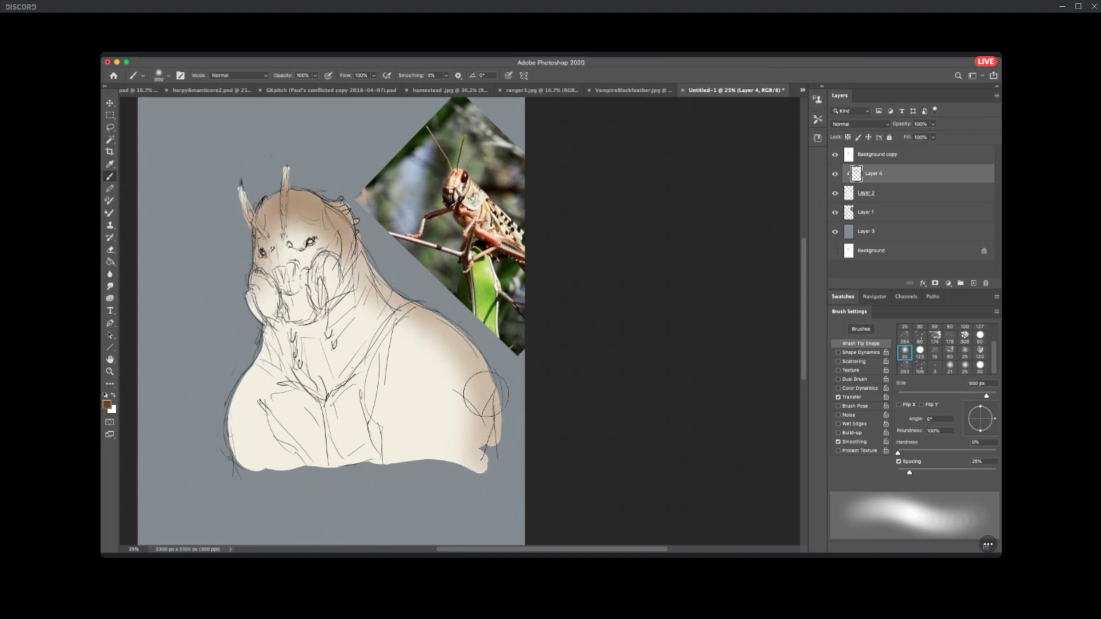
{"action": "left_click_drag", "start_coordinate": [272, 375], "coordinate": [269, 316]}
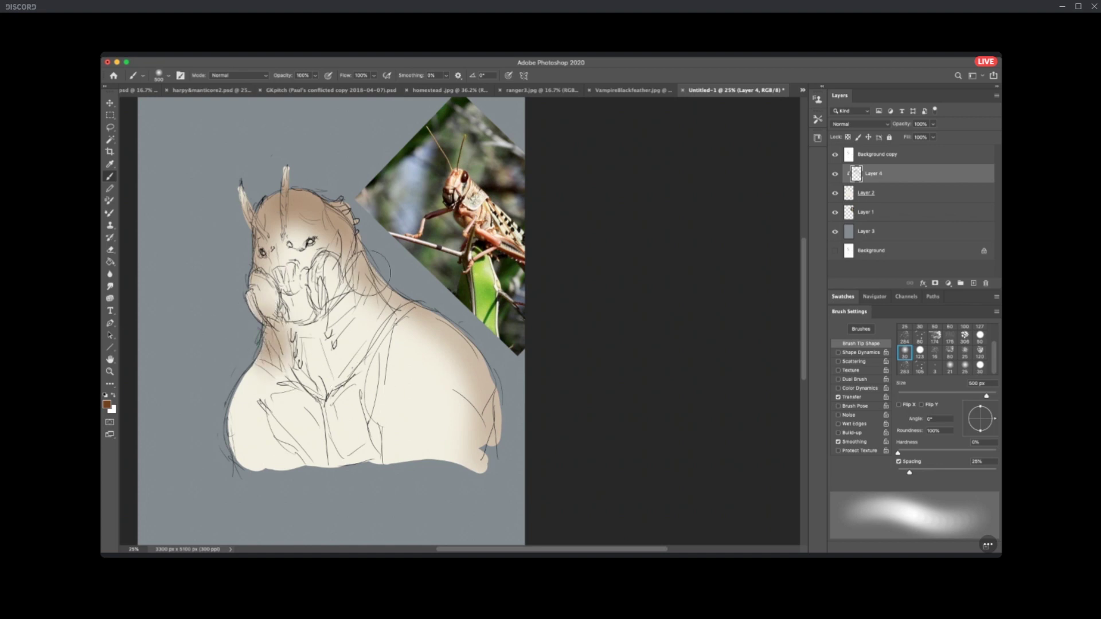
{"action": "left_click_drag", "start_coordinate": [367, 276], "coordinate": [372, 367]}
{"action": "mouse_move", "coordinate": [270, 355]}
{"action": "left_mouse_down"}
{"action": "mouse_move", "coordinate": [355, 386]}
{"action": "mouse_move", "coordinate": [367, 404]}
{"action": "mouse_move", "coordinate": [319, 467]}
{"action": "mouse_move", "coordinate": [401, 439]}
{"action": "left_mouse_up"}
{"action": "mouse_move", "coordinate": [418, 401]}
{"action": "left_mouse_down"}
{"action": "mouse_move", "coordinate": [497, 411]}
{"action": "mouse_move", "coordinate": [455, 492]}
{"action": "left_mouse_up"}
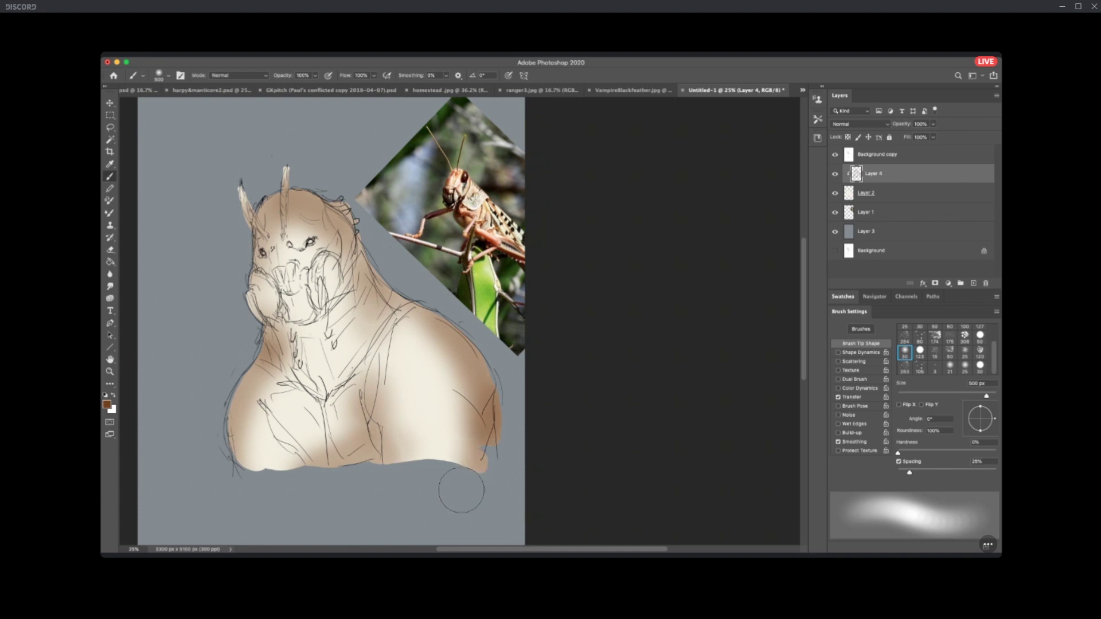
{"action": "left_click_drag", "start_coordinate": [452, 342], "coordinate": [484, 459]}
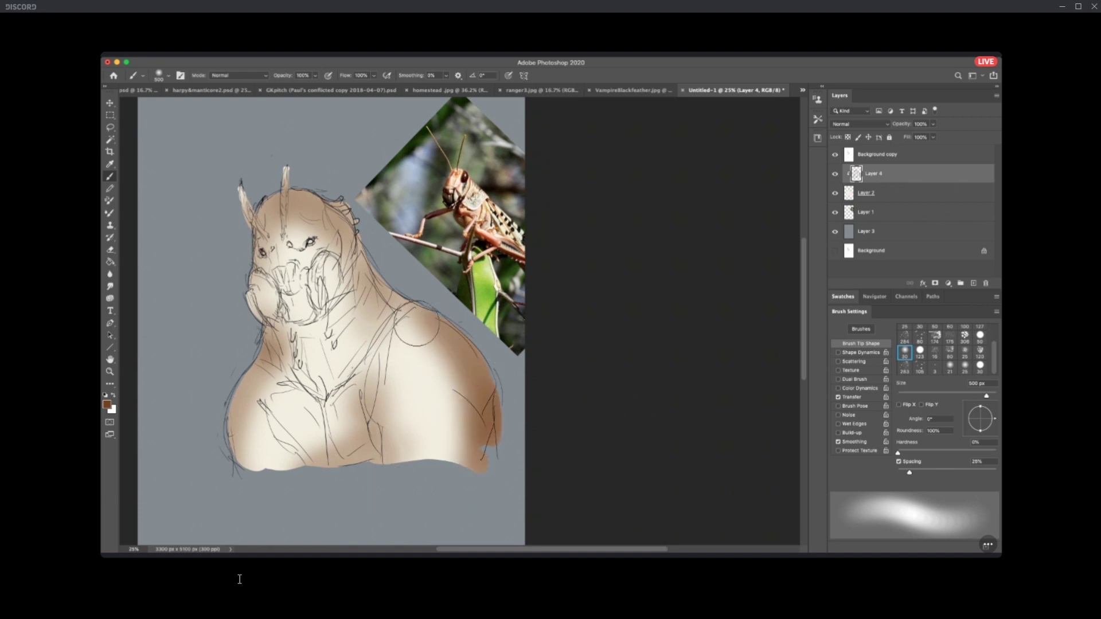
{"action": "left_click_drag", "start_coordinate": [344, 284], "coordinate": [459, 350]}
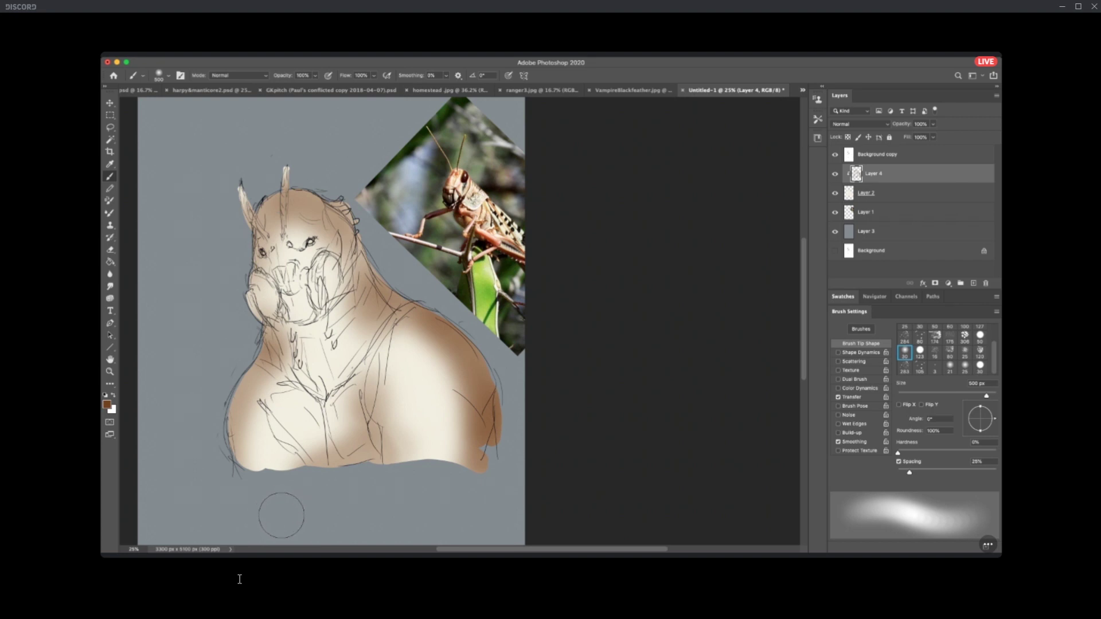
Reduce the round soft brush to 200 px and shade the right cheek, jaw, neck, upper chest and forehead brown.
{"action": "mouse_move", "coordinate": [981, 409]}
{"action": "left_mouse_down"}
{"action": "mouse_move", "coordinate": [983, 421]}
{"action": "mouse_move", "coordinate": [981, 404]}
{"action": "left_mouse_up"}
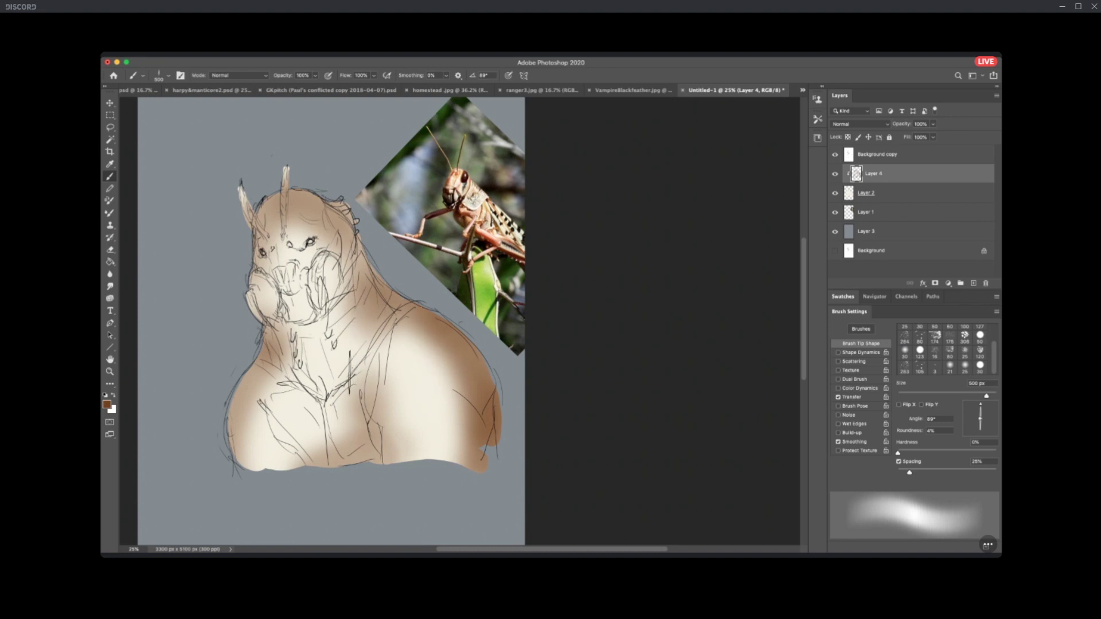
{"action": "left_click_drag", "start_coordinate": [980, 422], "coordinate": [993, 419]}
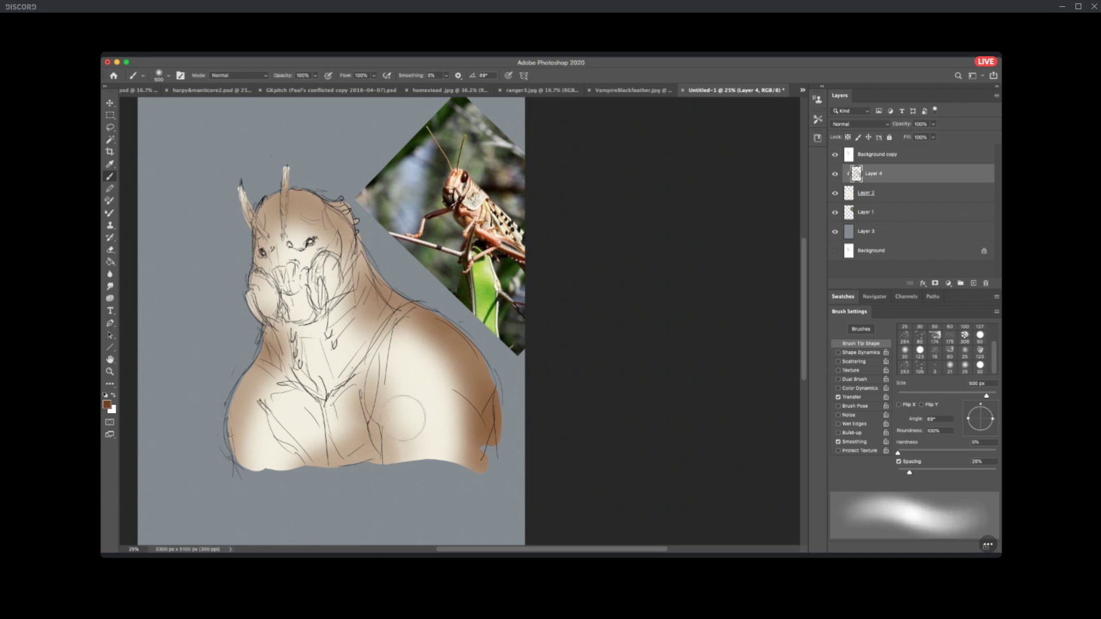
{"action": "key", "text": "bracketleft"}
{"action": "key", "text": "bracketleft"}
{"action": "key", "text": "bracketleft"}
{"action": "key", "text": "bracketleft"}
{"action": "mouse_move", "coordinate": [347, 270]}
{"action": "left_mouse_down"}
{"action": "mouse_move", "coordinate": [307, 340]}
{"action": "mouse_move", "coordinate": [311, 323]}
{"action": "mouse_move", "coordinate": [275, 320]}
{"action": "mouse_move", "coordinate": [323, 386]}
{"action": "mouse_move", "coordinate": [311, 386]}
{"action": "mouse_move", "coordinate": [405, 316]}
{"action": "mouse_move", "coordinate": [330, 410]}
{"action": "left_mouse_up"}
{"action": "mouse_move", "coordinate": [380, 325]}
{"action": "left_mouse_down"}
{"action": "mouse_move", "coordinate": [338, 381]}
{"action": "mouse_move", "coordinate": [296, 315]}
{"action": "mouse_move", "coordinate": [334, 296]}
{"action": "left_mouse_up"}
{"action": "left_click_drag", "start_coordinate": [353, 244], "coordinate": [347, 266]}
{"action": "left_click_drag", "start_coordinate": [347, 267], "coordinate": [327, 327]}
{"action": "mouse_move", "coordinate": [324, 206]}
{"action": "left_mouse_down"}
{"action": "mouse_move", "coordinate": [321, 238]}
{"action": "mouse_move", "coordinate": [330, 233]}
{"action": "left_mouse_up"}
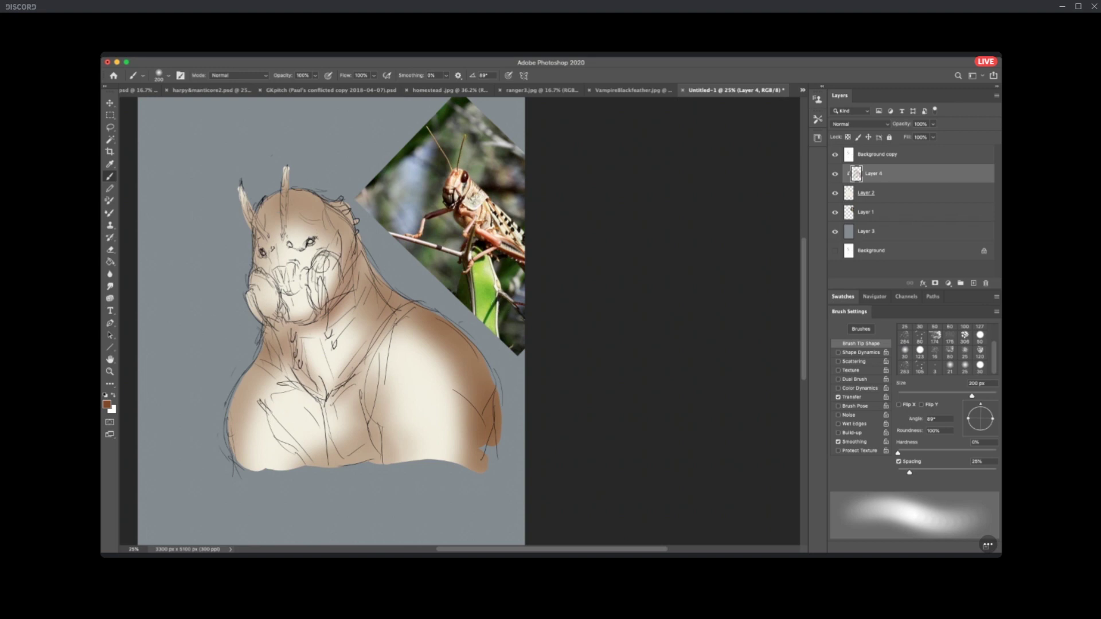
Refine the soft shading on the face, neck and right shoulder with cream and tan tones sampled from the figure.
{"action": "left_click", "coordinate": [303, 233], "text": "alt"}
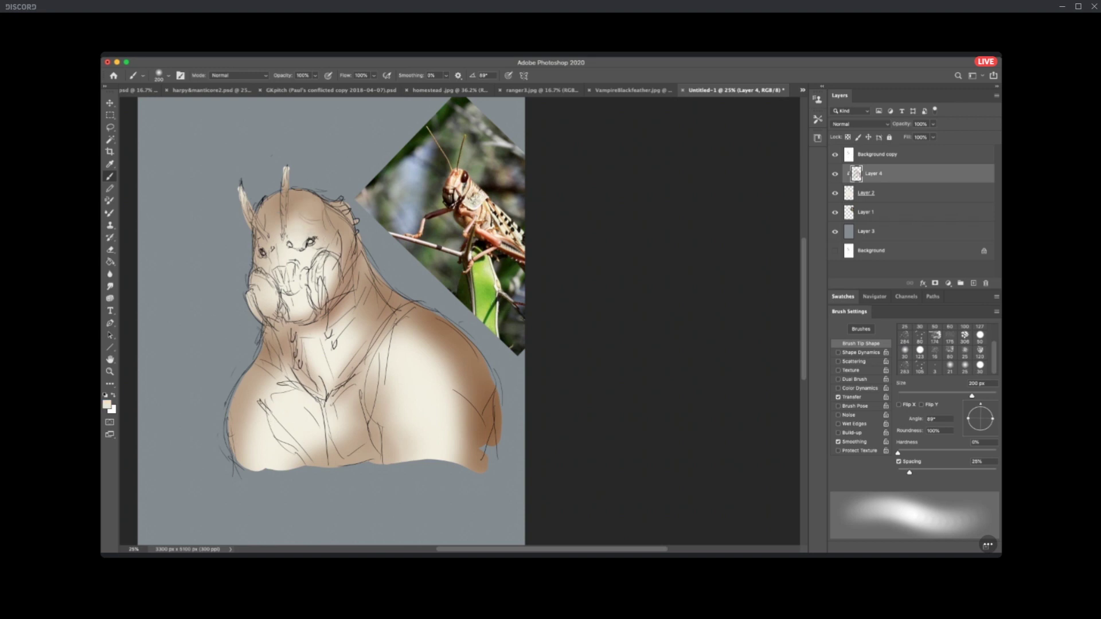
{"action": "mouse_move", "coordinate": [275, 256]}
{"action": "left_mouse_down"}
{"action": "mouse_move", "coordinate": [284, 238]}
{"action": "mouse_move", "coordinate": [280, 250]}
{"action": "left_mouse_up"}
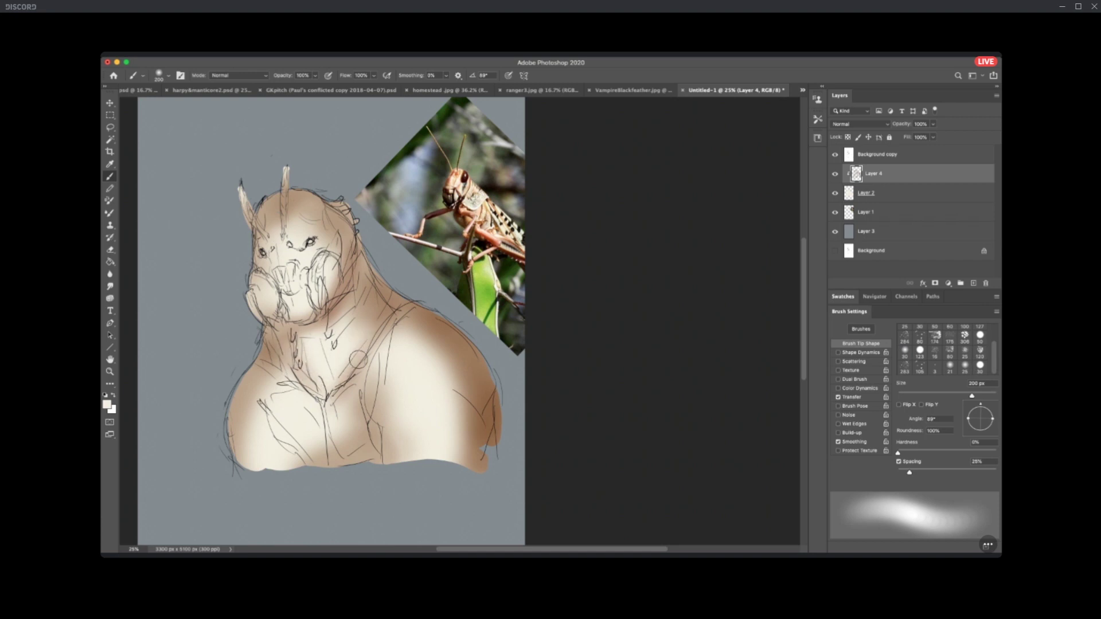
{"action": "left_click", "coordinate": [337, 305], "text": "alt"}
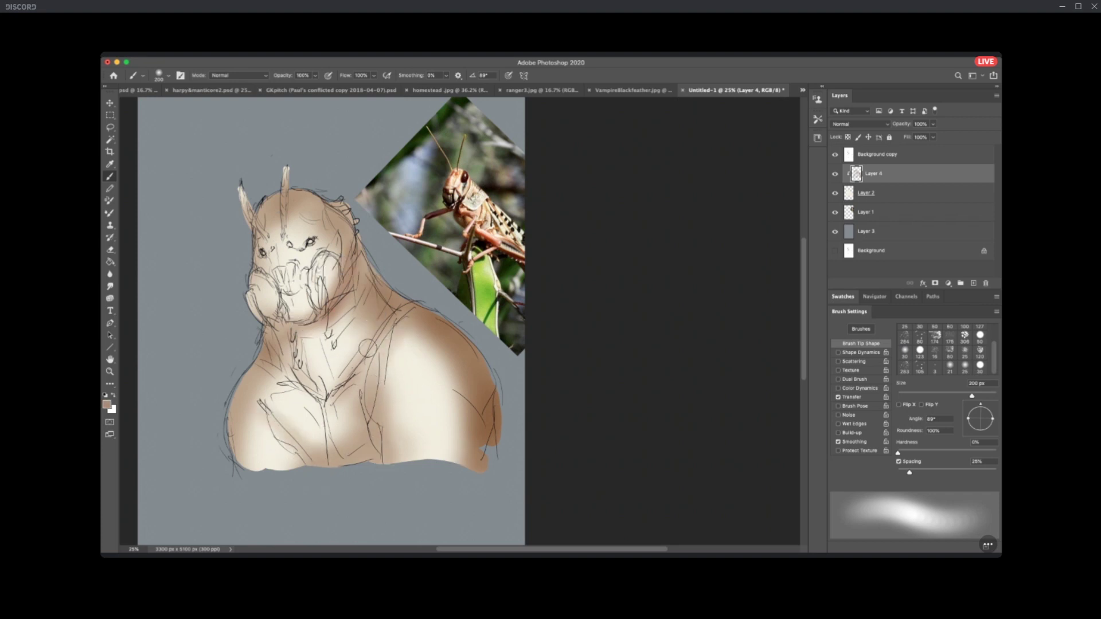
{"action": "mouse_move", "coordinate": [438, 347]}
{"action": "left_mouse_down"}
{"action": "mouse_move", "coordinate": [380, 358]}
{"action": "mouse_move", "coordinate": [456, 344]}
{"action": "mouse_move", "coordinate": [407, 360]}
{"action": "mouse_move", "coordinate": [430, 319]}
{"action": "left_mouse_up"}
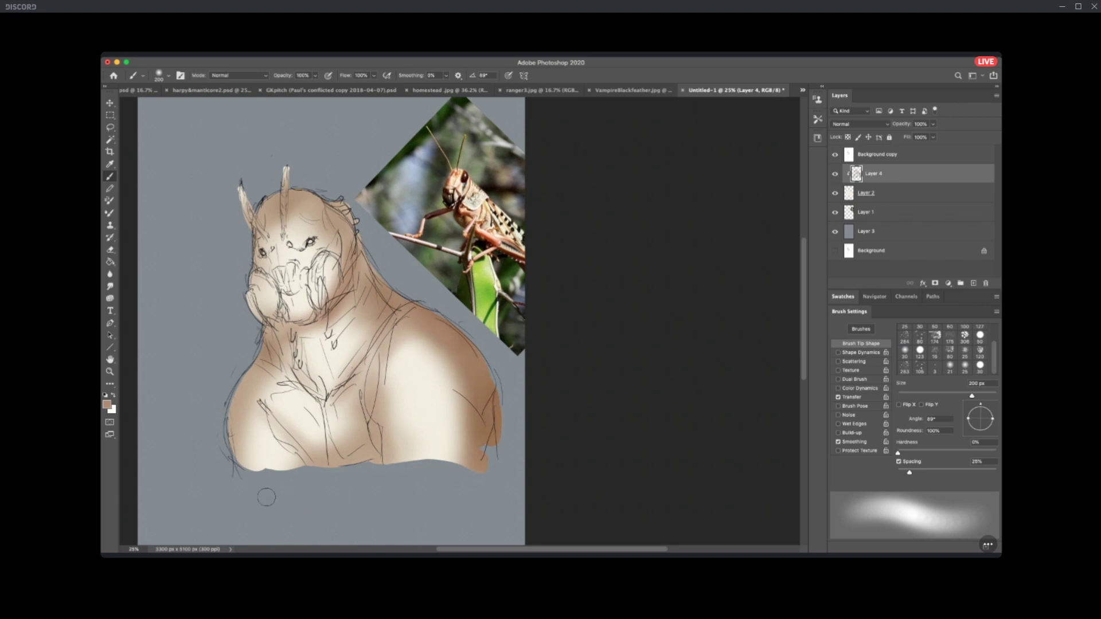
{"action": "left_click_drag", "start_coordinate": [291, 322], "coordinate": [284, 344]}
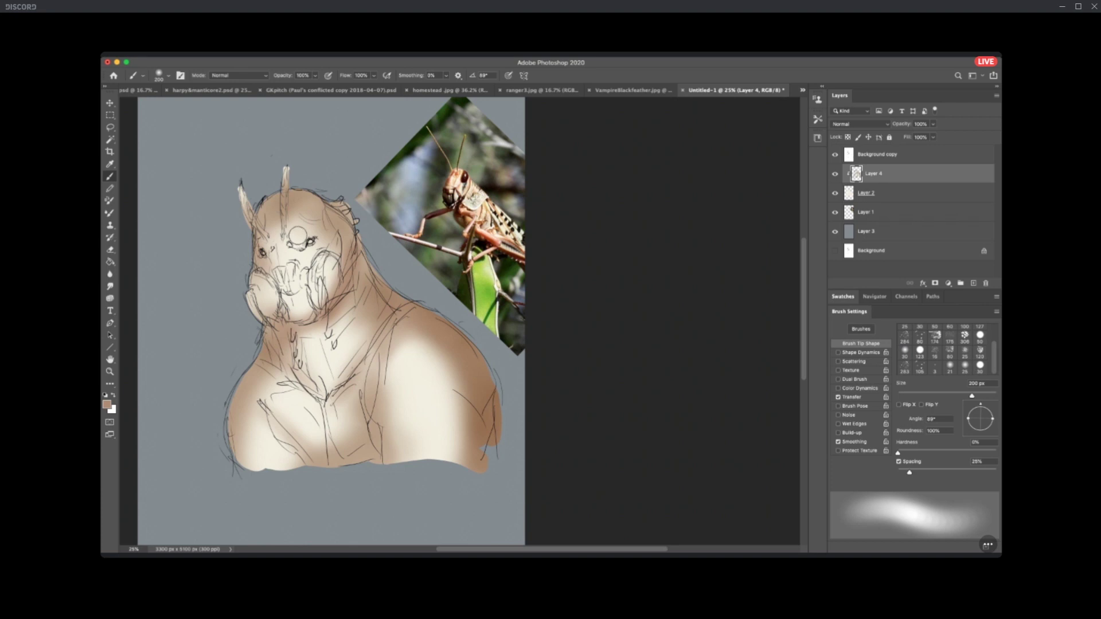
{"action": "left_click", "coordinate": [300, 234], "text": "alt"}
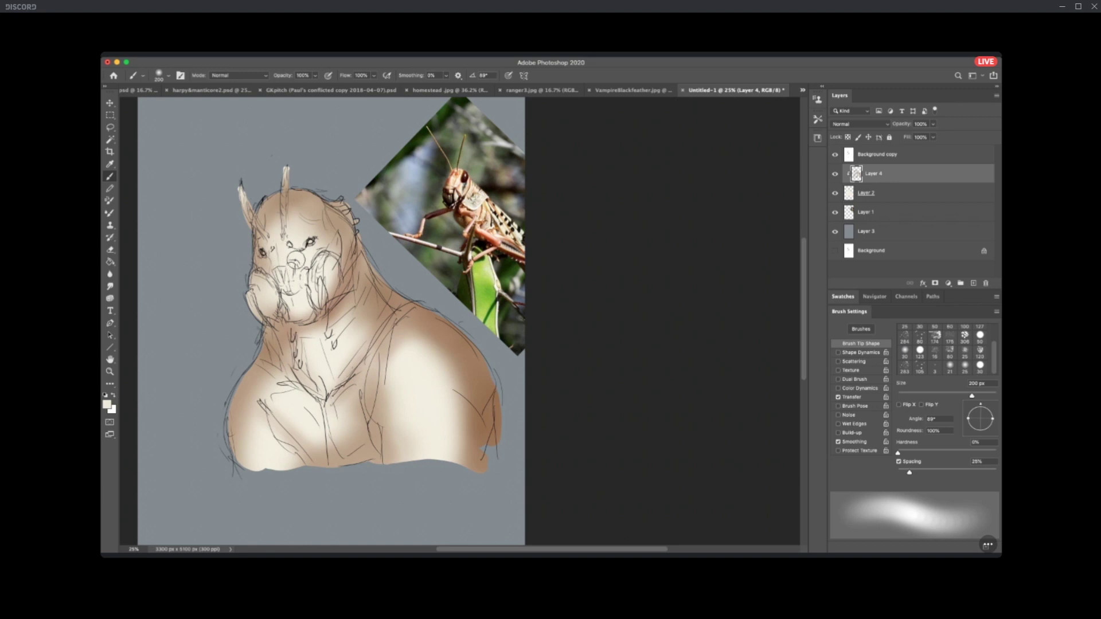
{"action": "left_click", "coordinate": [304, 222], "text": "alt"}
{"action": "left_click", "coordinate": [311, 328], "text": "alt"}
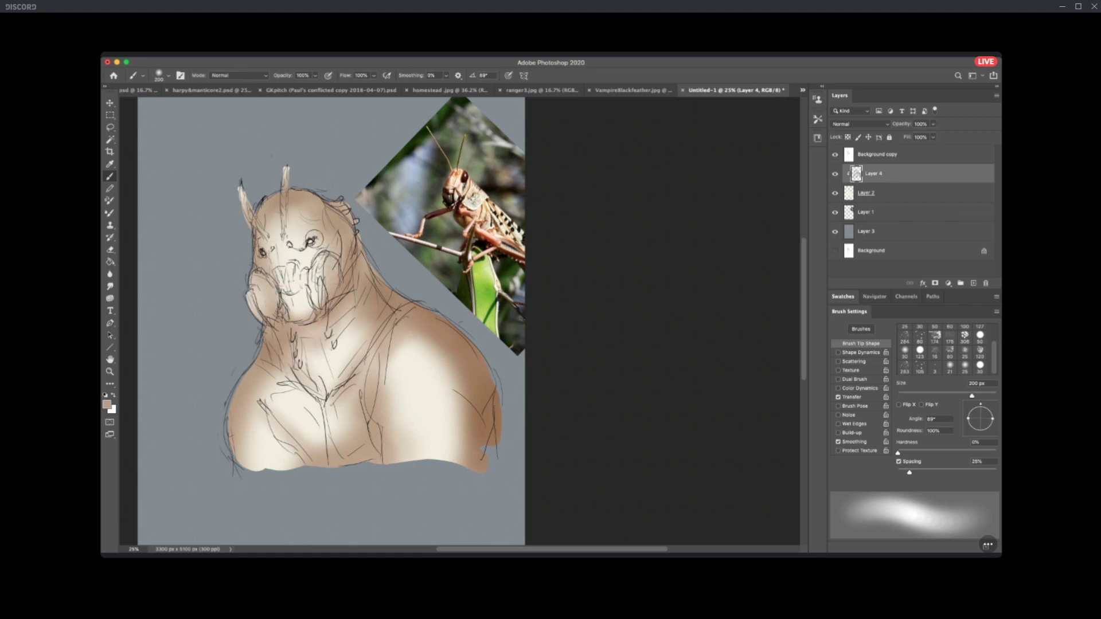
Reduce the brush to 70 px and add dark reddish-brown accents, sampled from the grasshopper photo, beside the head and under the chin.
{"action": "key", "text": "bracketleft"}
{"action": "key", "text": "bracketleft"}
{"action": "key", "text": "bracketleft"}
{"action": "key", "text": "bracketleft"}
{"action": "key", "text": "bracketleft"}
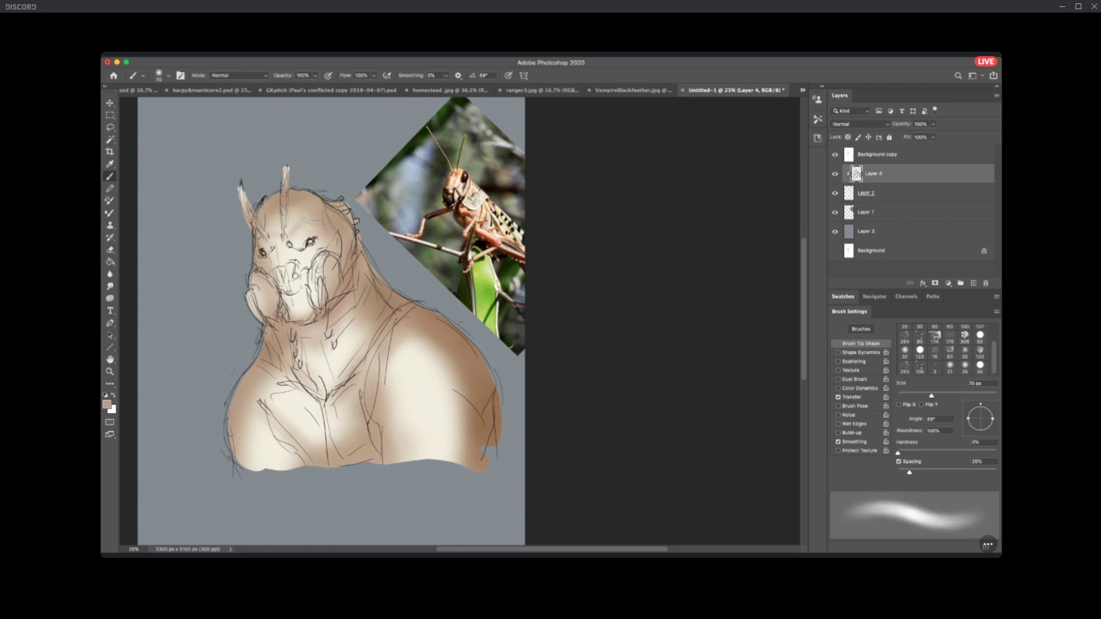
{"action": "left_click", "coordinate": [460, 210], "text": "alt"}
{"action": "left_click_drag", "start_coordinate": [351, 250], "coordinate": [356, 274]}
{"action": "left_click_drag", "start_coordinate": [313, 340], "coordinate": [317, 344]}
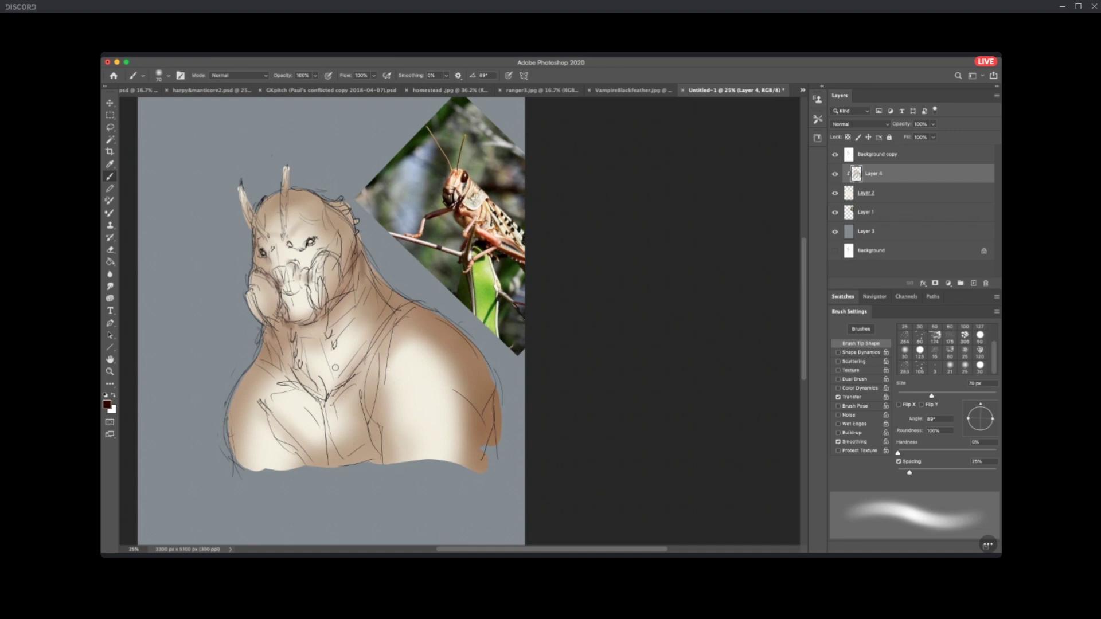
Make Layer 2 active for work on the head and switch to the textured 50 px brush tip.
{"action": "scroll", "coordinate": [339, 370], "scroll_direction": "up", "scroll_amount": 3}
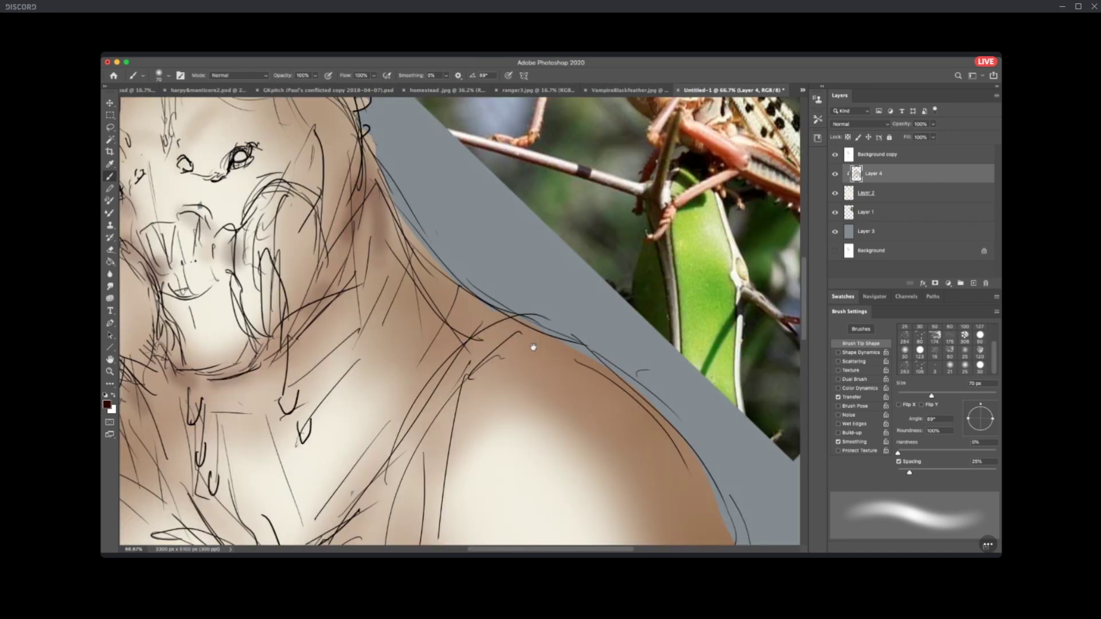
{"action": "left_click_drag", "start_coordinate": [534, 347], "coordinate": [643, 445]}
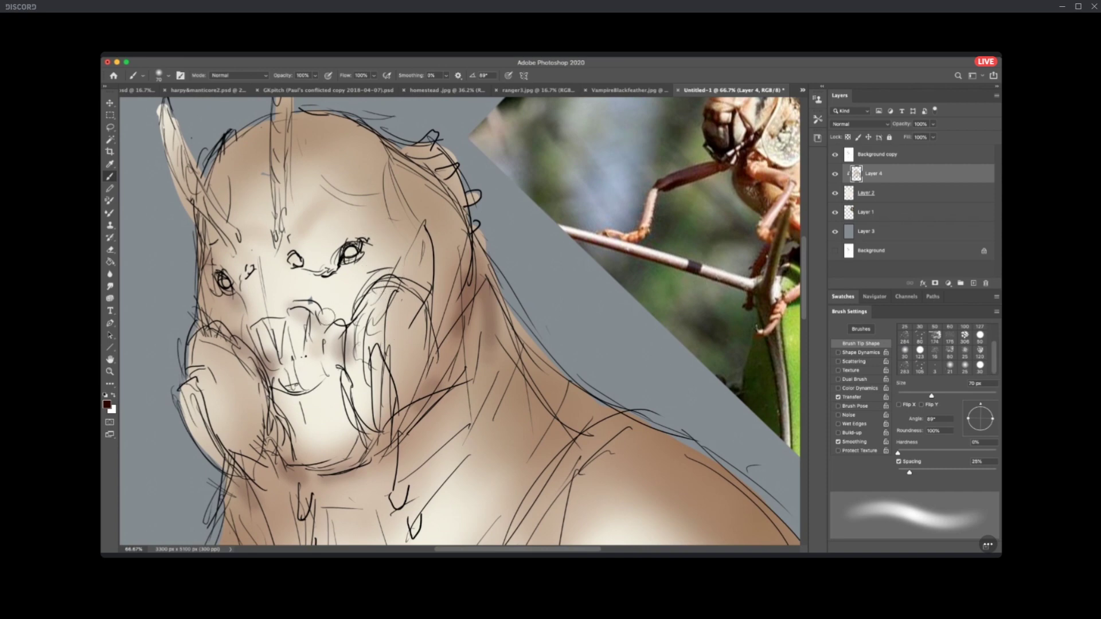
{"action": "left_click", "coordinate": [901, 194]}
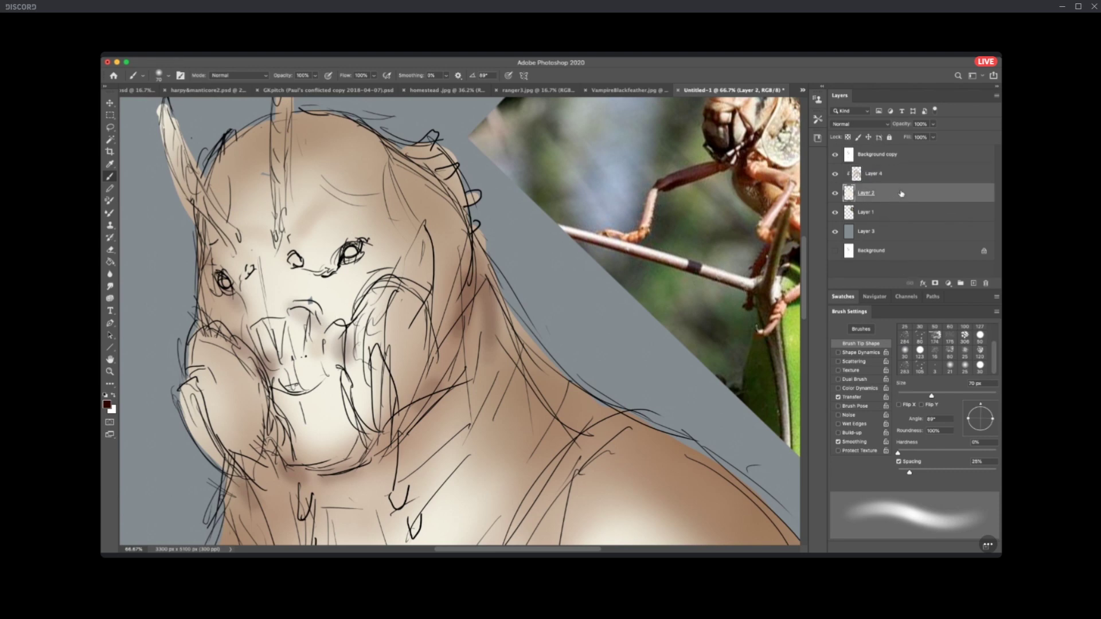
{"action": "left_click", "coordinate": [326, 399], "text": "alt"}
{"action": "mouse_move", "coordinate": [993, 419]}
{"action": "left_mouse_down"}
{"action": "mouse_move", "coordinate": [984, 418]}
{"action": "mouse_move", "coordinate": [991, 409]}
{"action": "left_mouse_up"}
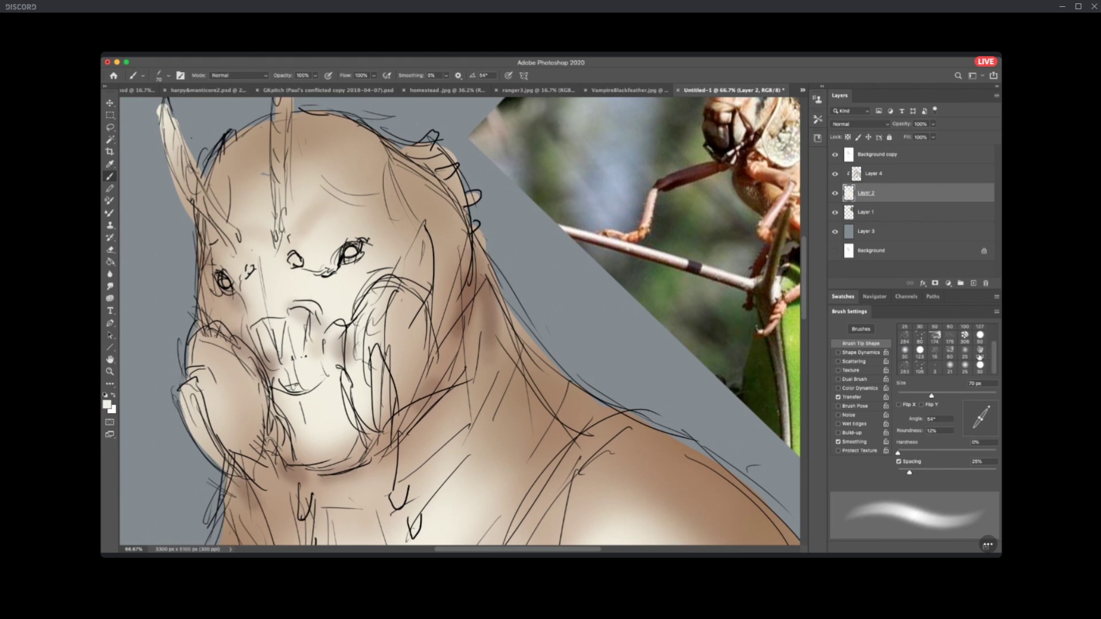
{"action": "scroll", "coordinate": [988, 358], "scroll_direction": "up", "scroll_amount": 2}
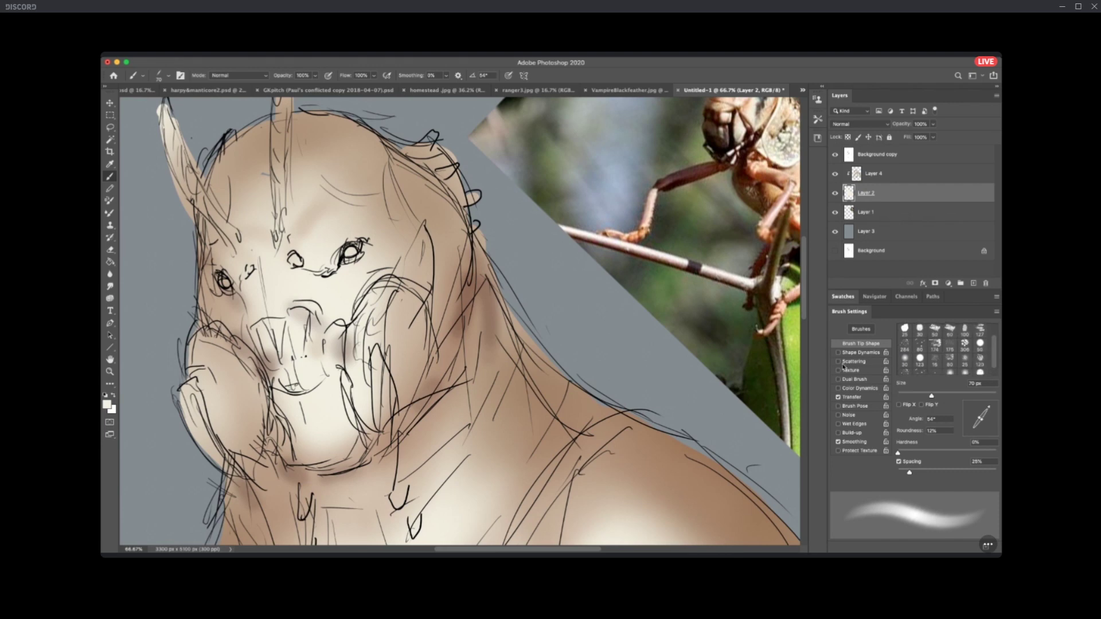
{"action": "left_click", "coordinate": [935, 332]}
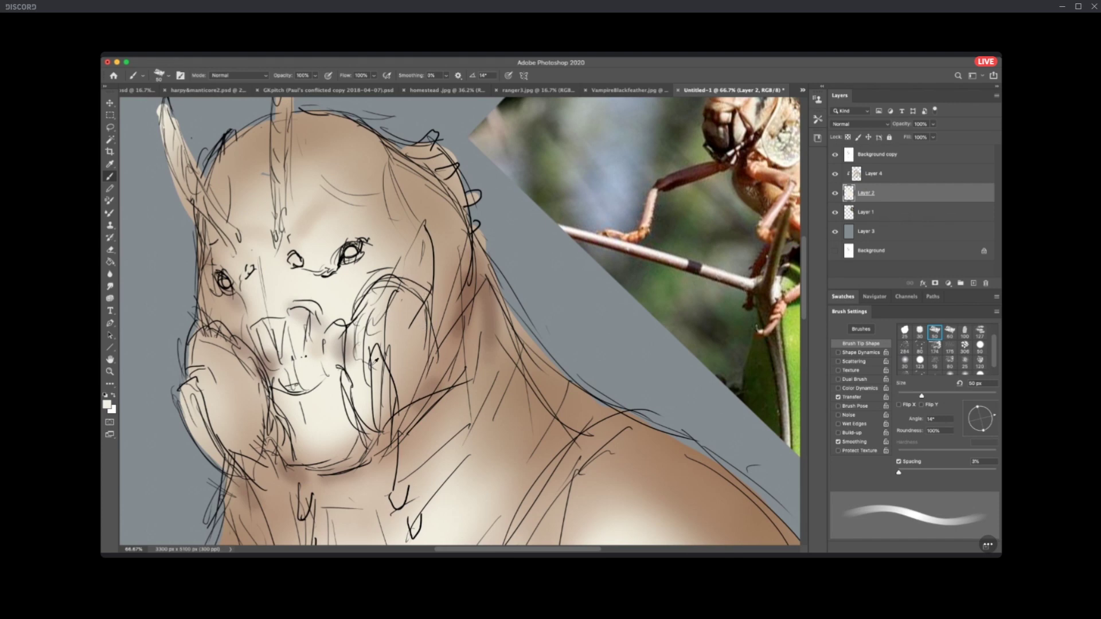
Sample a brown from the grasshopper photo, reduce the brush to 25 px and shade around the right eye and inner brow.
{"action": "left_click", "coordinate": [748, 156], "text": "alt"}
{"action": "key", "text": "bracketleft"}
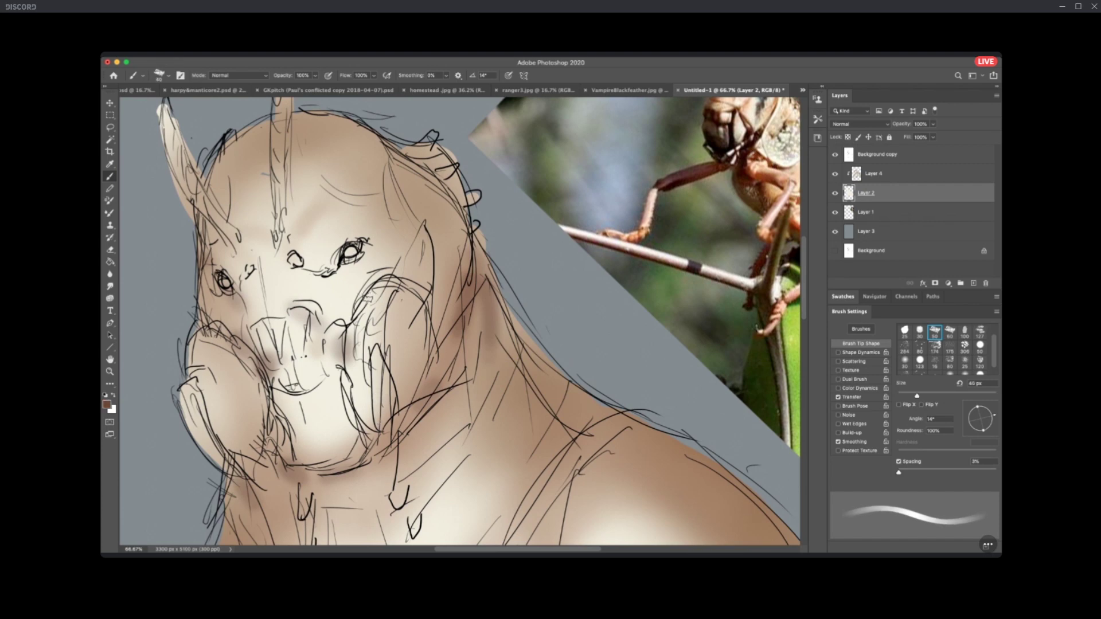
{"action": "key", "text": "bracketleft"}
{"action": "key", "text": "bracketleft"}
{"action": "key", "text": "bracketleft"}
{"action": "mouse_move", "coordinate": [344, 265]}
{"action": "left_mouse_down"}
{"action": "mouse_move", "coordinate": [308, 272]}
{"action": "mouse_move", "coordinate": [287, 250]}
{"action": "left_mouse_up"}
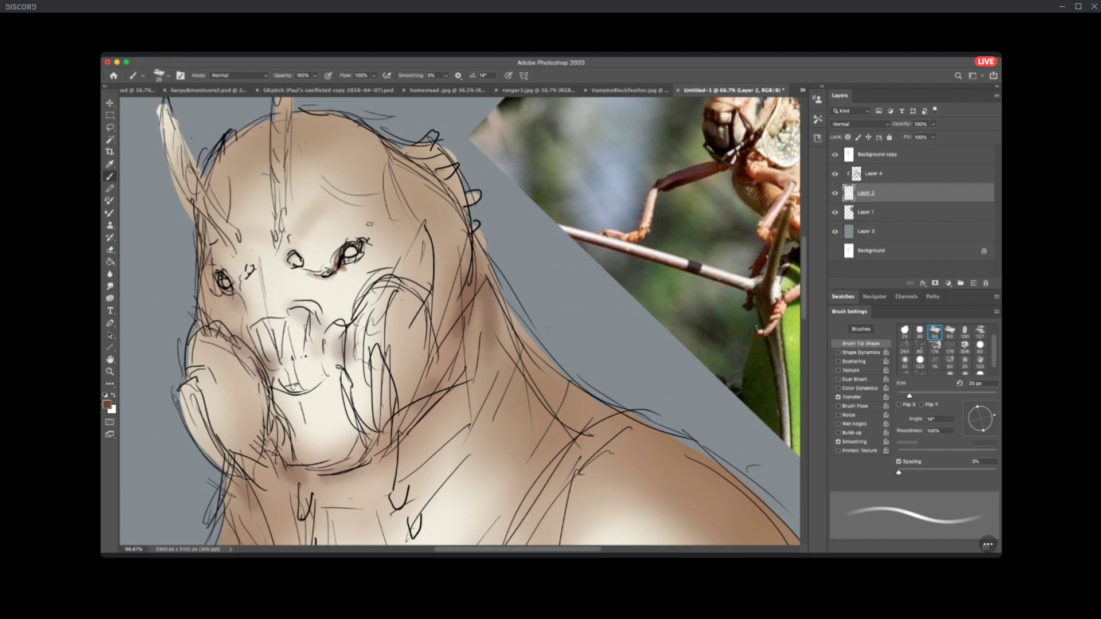
Enlarge the textured brush to 70 px and shade the area around the right brow and the bridge of the nose.
{"action": "key", "text": "bracketright"}
{"action": "key", "text": "bracketright"}
{"action": "key", "text": "bracketright"}
{"action": "key", "text": "bracketright"}
{"action": "key", "text": "bracketright"}
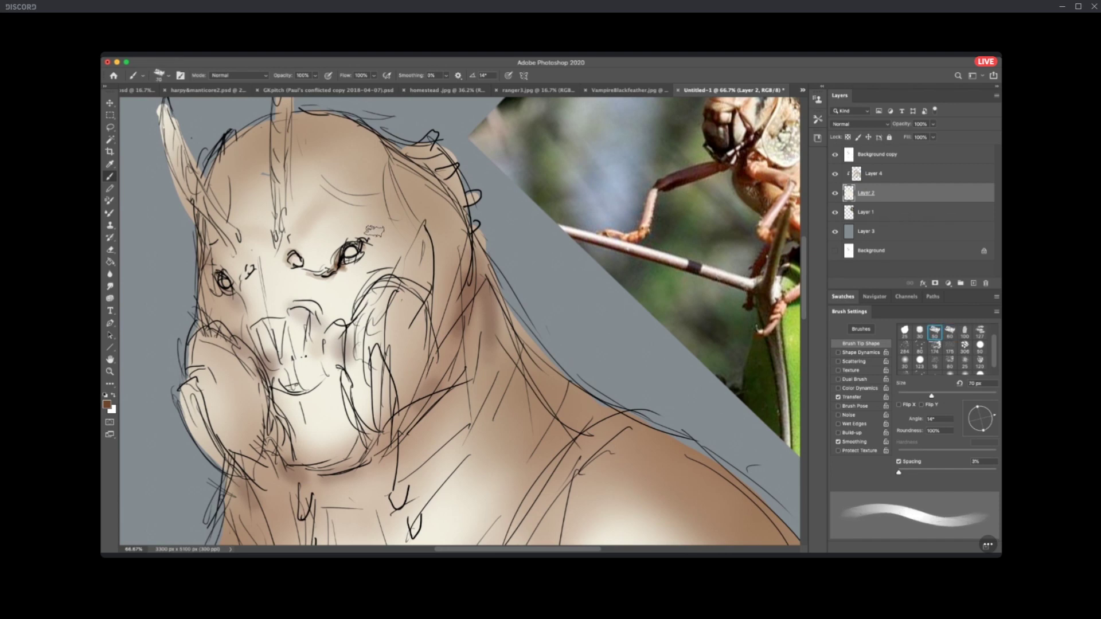
{"action": "left_click_drag", "start_coordinate": [356, 209], "coordinate": [396, 258]}
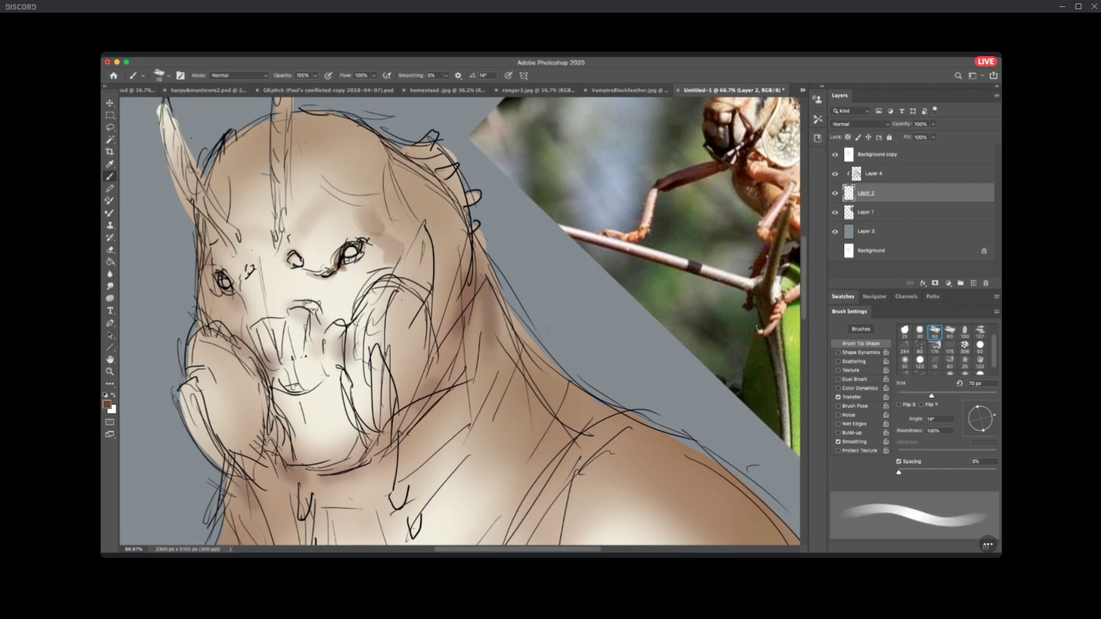
{"action": "left_click_drag", "start_coordinate": [304, 290], "coordinate": [319, 307]}
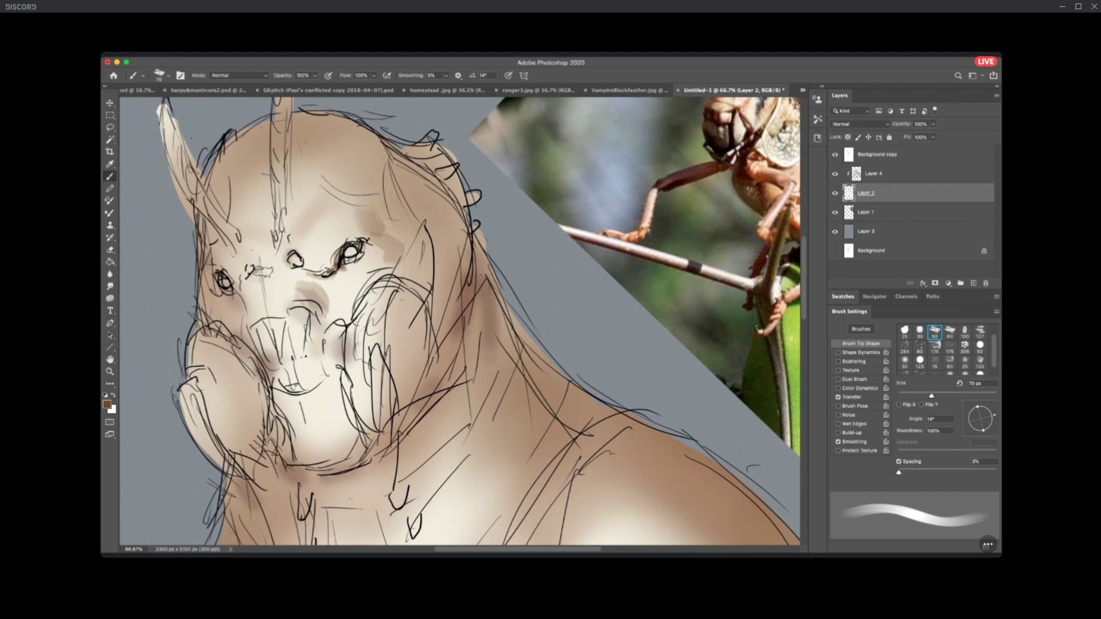
Set the brush to 80 px and paint a darker brown patch on the right side of the forehead and temple.
{"action": "key", "text": "bracketleft"}
{"action": "key", "text": "bracketleft"}
{"action": "key", "text": "bracketright"}
{"action": "key", "text": "bracketright"}
{"action": "key", "text": "bracketright"}
{"action": "mouse_move", "coordinate": [353, 207]}
{"action": "left_mouse_down"}
{"action": "mouse_move", "coordinate": [380, 148]}
{"action": "mouse_move", "coordinate": [379, 209]}
{"action": "mouse_move", "coordinate": [401, 238]}
{"action": "left_mouse_up"}
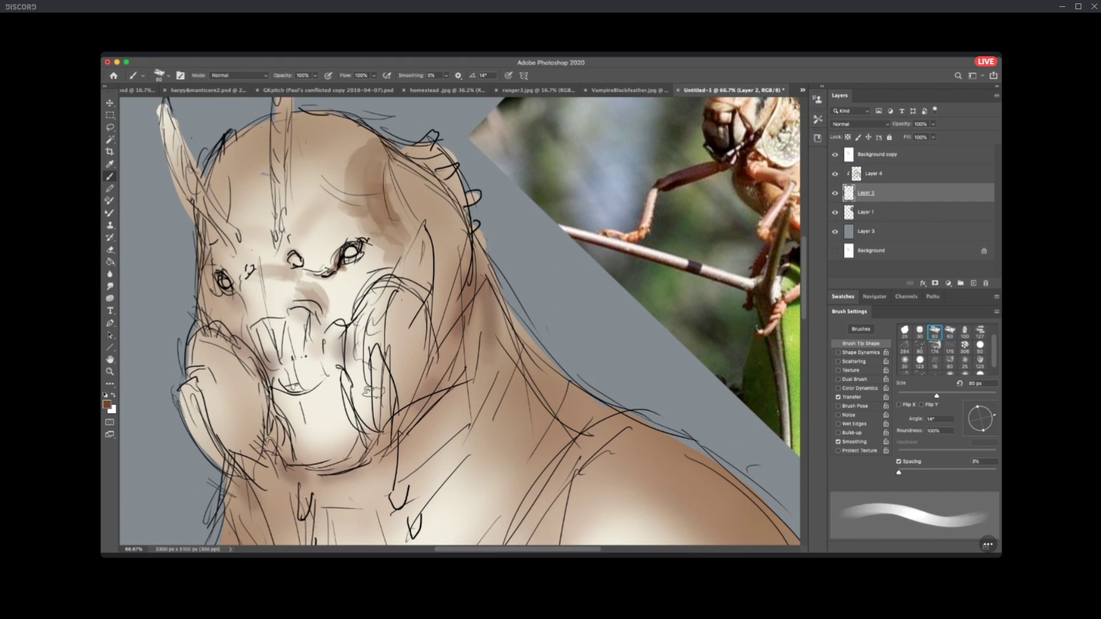
Flatten the brush tip to 20% roundness, darken both sides of the mouth and sample a muted brown from the left cheek.
{"action": "left_click_drag", "start_coordinate": [977, 409], "coordinate": [968, 409]}
{"action": "mouse_move", "coordinate": [335, 332]}
{"action": "left_mouse_down"}
{"action": "mouse_move", "coordinate": [337, 368]}
{"action": "mouse_move", "coordinate": [335, 351]}
{"action": "left_mouse_up"}
{"action": "left_click_drag", "start_coordinate": [257, 343], "coordinate": [273, 390]}
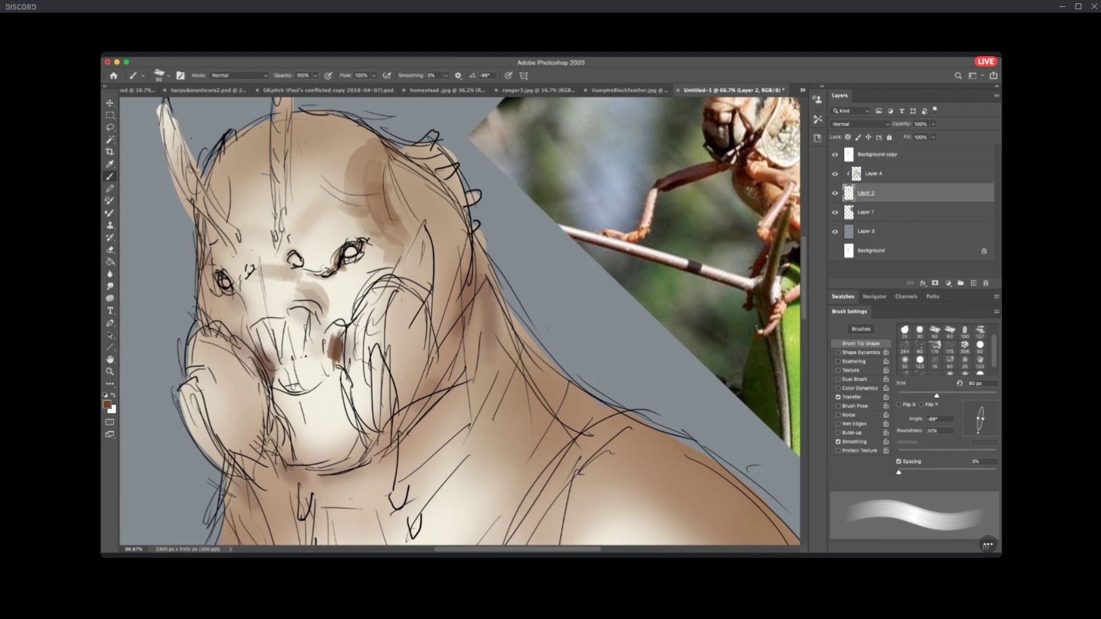
{"action": "left_click", "coordinate": [234, 321], "text": "alt"}
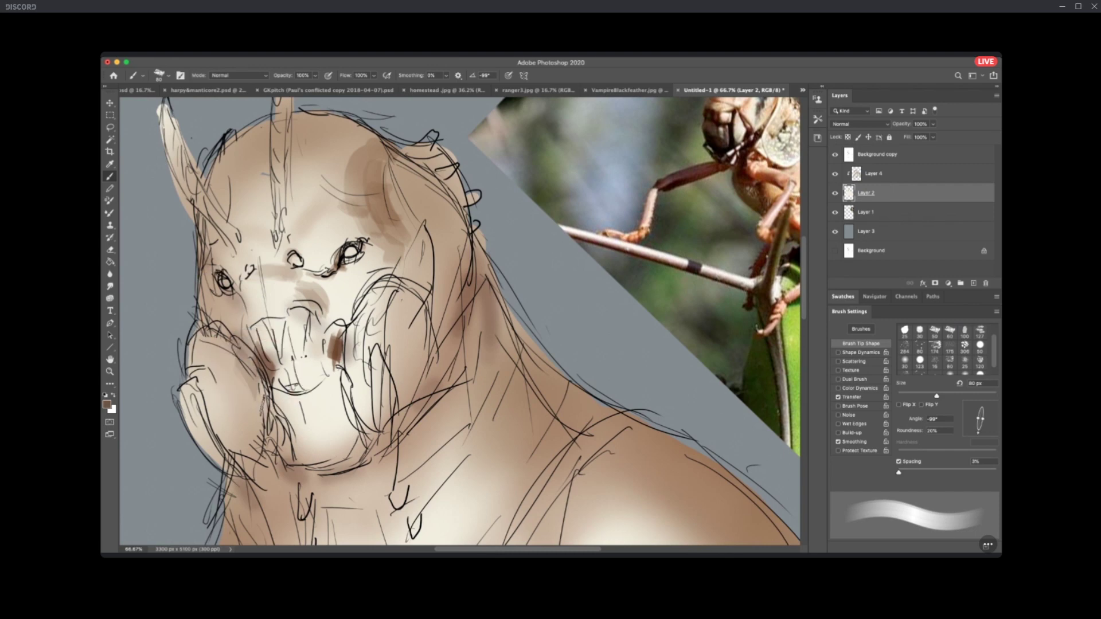
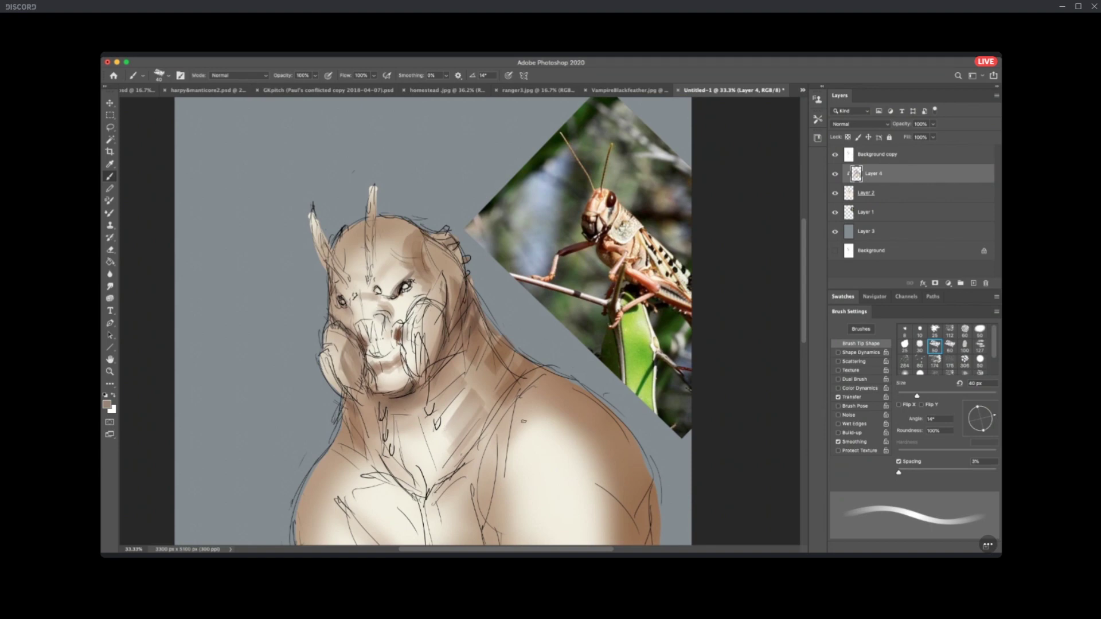
Sample a warmer brown from the right side of the neck as the painting colour.
{"action": "left_click", "coordinate": [485, 315], "text": "alt"}
{"action": "scroll", "coordinate": [499, 417], "scroll_direction": "down", "scroll_amount": 3}
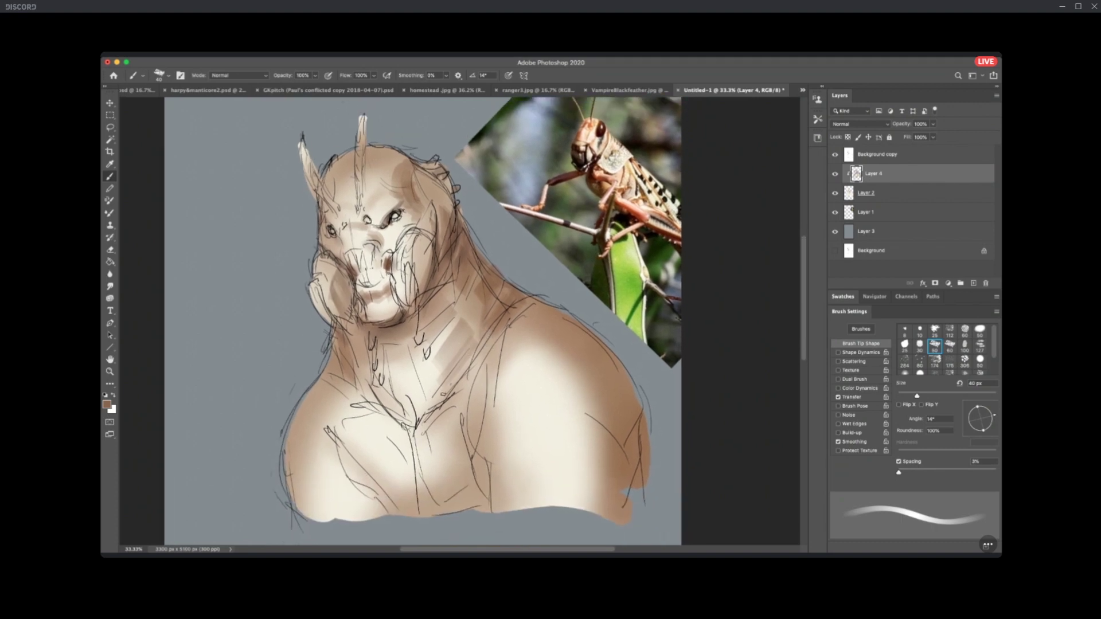
Shade the base of the neck with the 60 px textured brush, then blend up the throat in sampled tan with a 200 px soft round brush.
{"action": "left_click", "coordinate": [950, 344]}
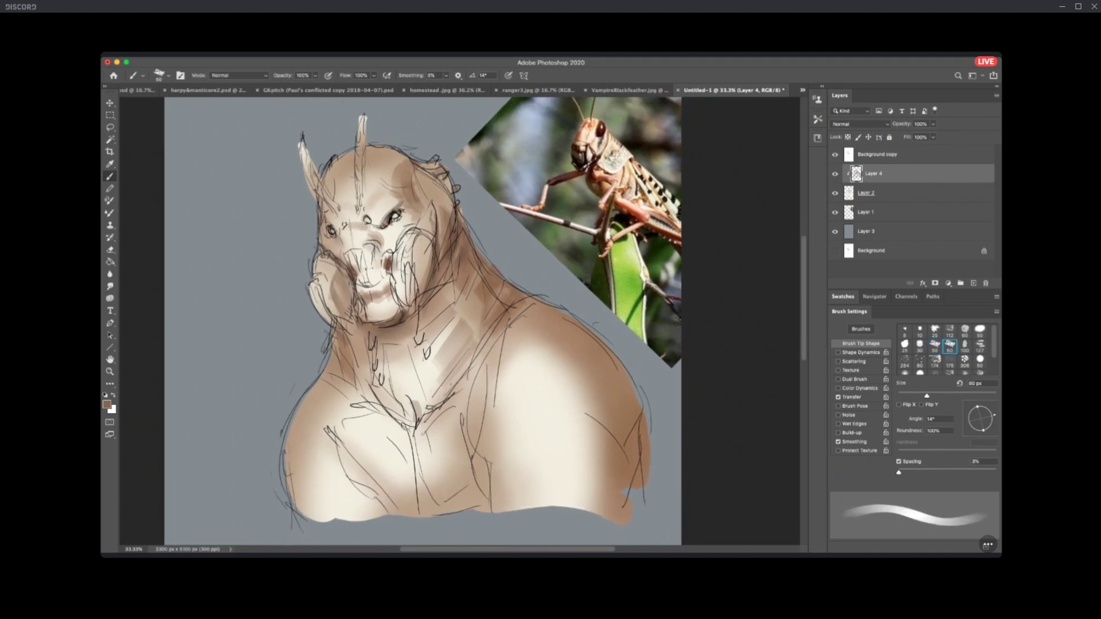
{"action": "left_click_drag", "start_coordinate": [373, 415], "coordinate": [416, 408]}
{"action": "left_click", "coordinate": [905, 373]}
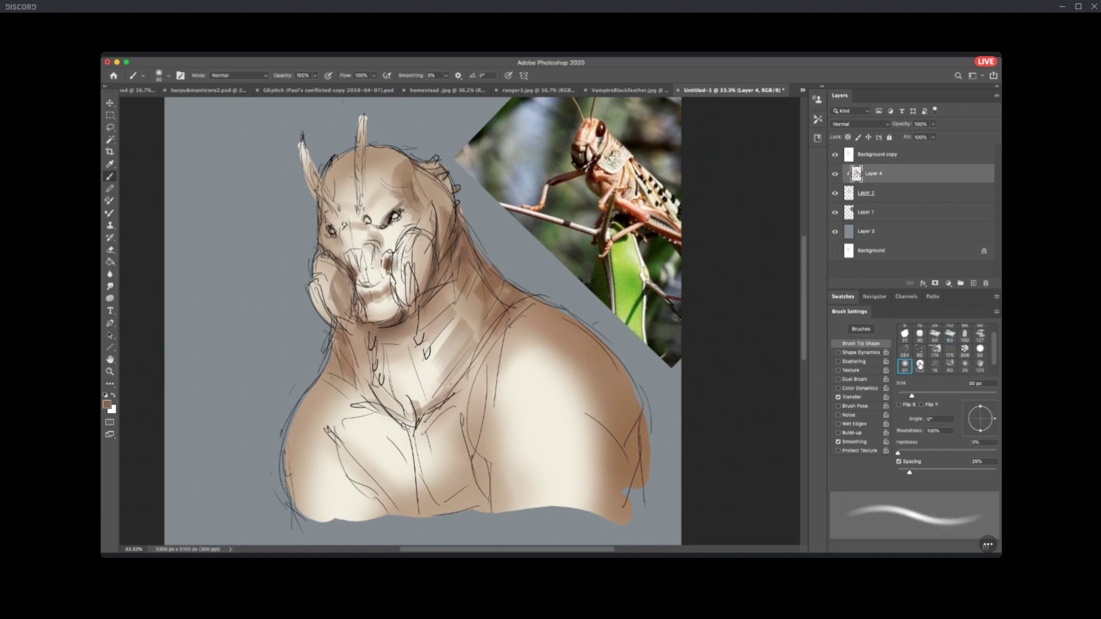
{"action": "key", "text": "bracketright"}
{"action": "key", "text": "bracketright"}
{"action": "key", "text": "bracketright"}
{"action": "key", "text": "bracketright"}
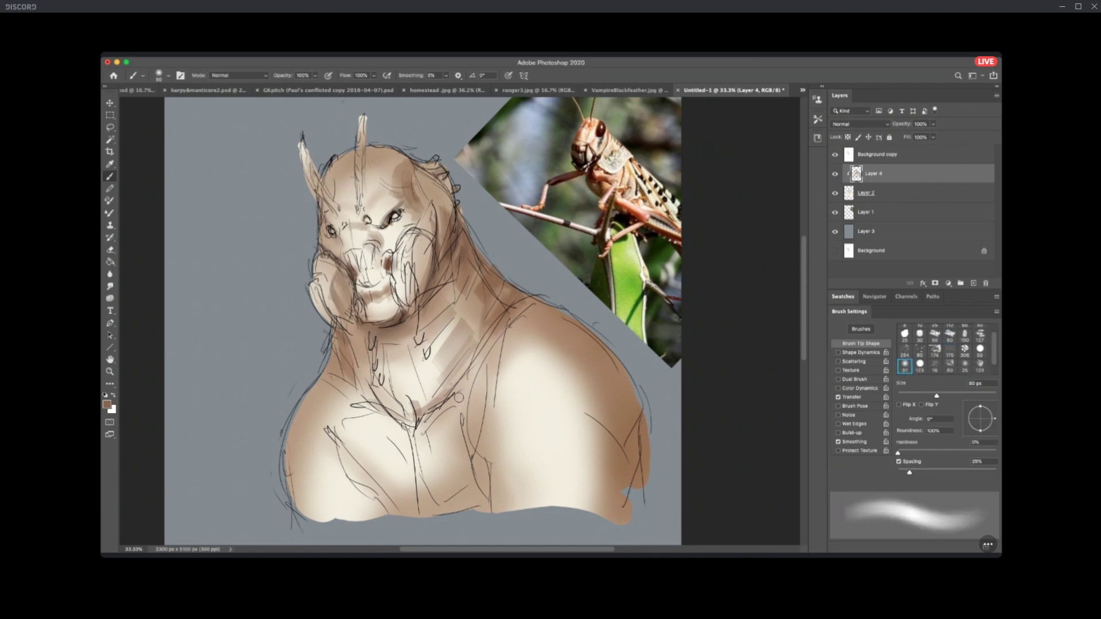
{"action": "left_click", "coordinate": [435, 397], "text": "alt"}
{"action": "key", "text": "bracketright"}
{"action": "key", "text": "bracketright"}
{"action": "key", "text": "bracketright"}
{"action": "key", "text": "bracketright"}
{"action": "key", "text": "bracketright"}
{"action": "mouse_move", "coordinate": [395, 409]}
{"action": "left_mouse_down"}
{"action": "mouse_move", "coordinate": [431, 397]}
{"action": "mouse_move", "coordinate": [469, 358]}
{"action": "mouse_move", "coordinate": [373, 413]}
{"action": "mouse_move", "coordinate": [428, 357]}
{"action": "left_mouse_up"}
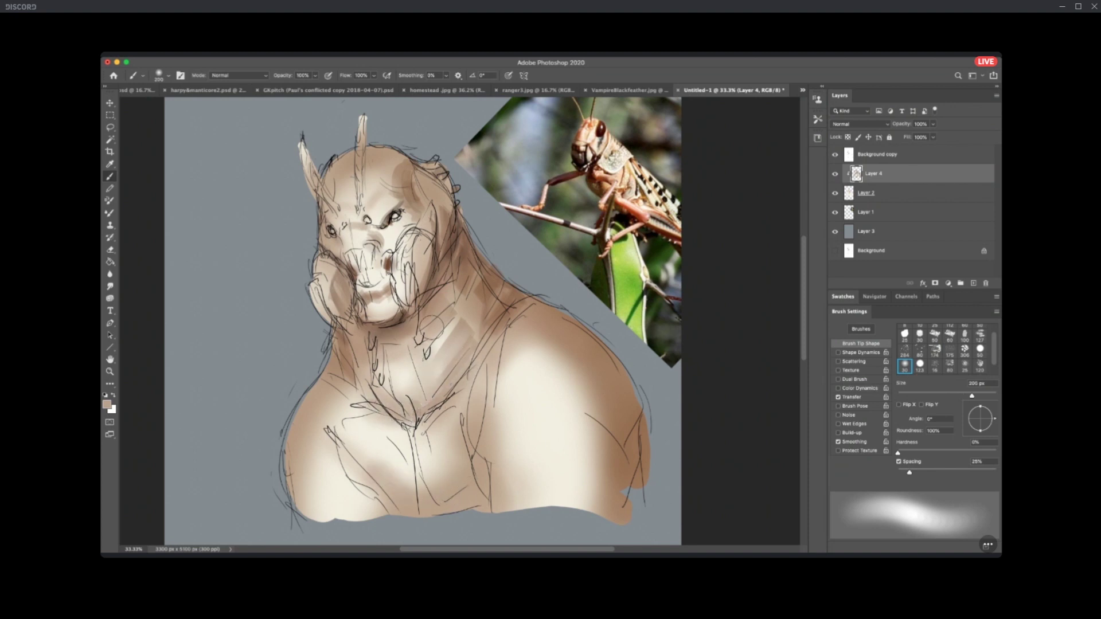
Sample a darker brown and softly shade the lower centre of the chest and the outer side of the right shoulder.
{"action": "left_click", "coordinate": [409, 355], "text": "alt"}
{"action": "mouse_move", "coordinate": [417, 501]}
{"action": "left_mouse_down"}
{"action": "mouse_move", "coordinate": [459, 506]}
{"action": "mouse_move", "coordinate": [363, 483]}
{"action": "mouse_move", "coordinate": [468, 479]}
{"action": "left_mouse_up"}
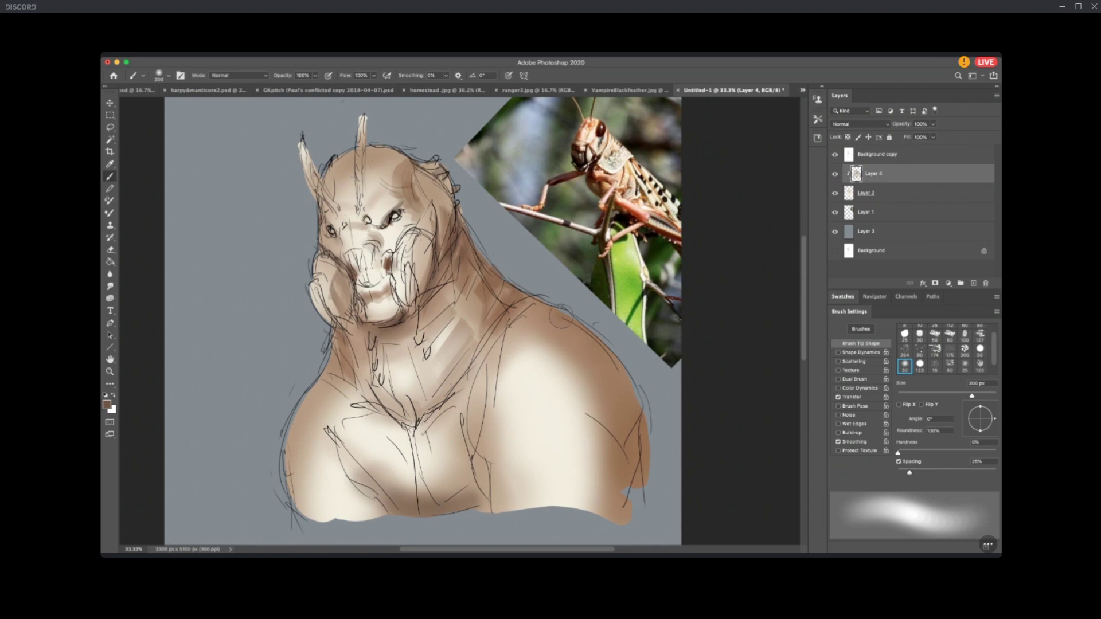
{"action": "left_click_drag", "start_coordinate": [582, 340], "coordinate": [613, 448]}
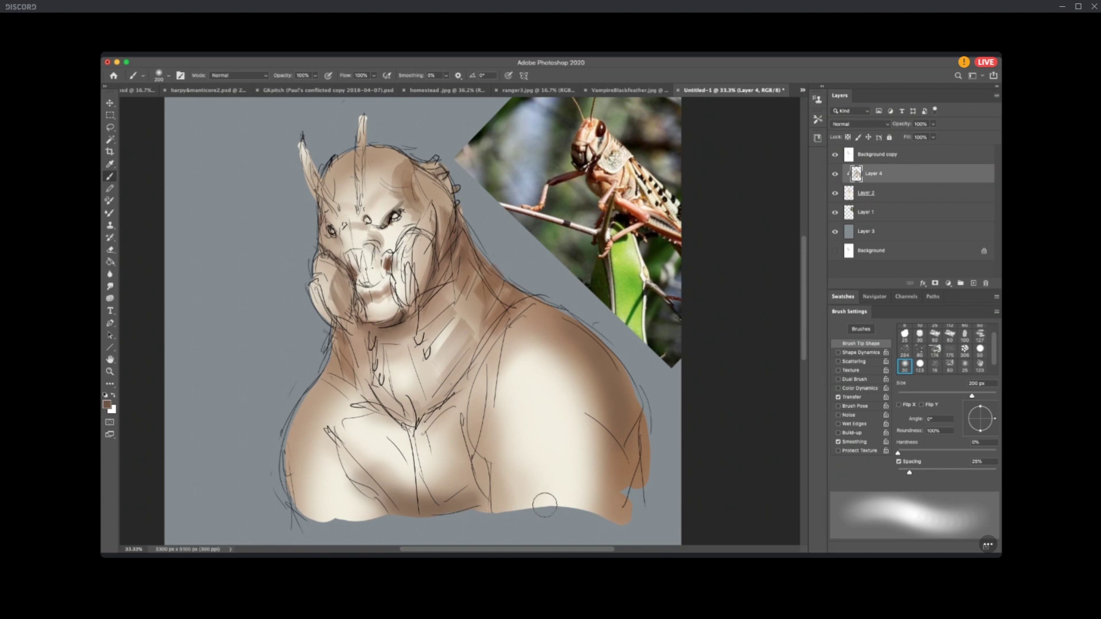
With the textured brush at 150 px, sample tan from the neck and brush along its right side up to the head.
{"action": "left_click", "coordinate": [934, 336]}
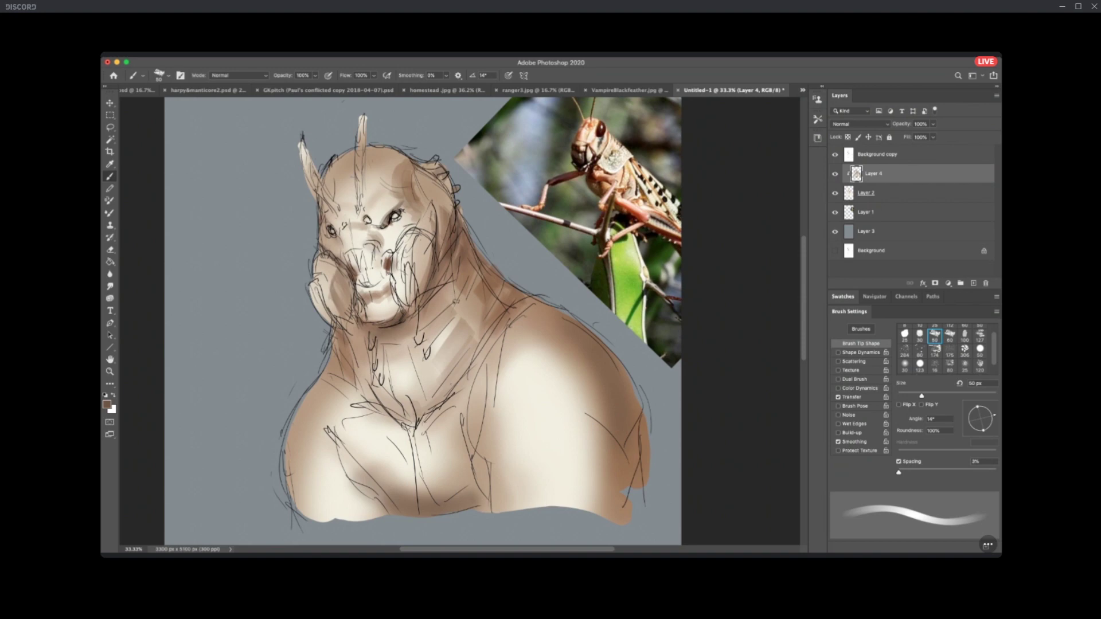
{"action": "left_click", "coordinate": [456, 297], "text": "alt"}
{"action": "left_click", "coordinate": [469, 300], "text": "alt"}
{"action": "key", "text": "bracketright"}
{"action": "key", "text": "bracketright"}
{"action": "key", "text": "bracketright"}
{"action": "key", "text": "bracketright"}
{"action": "key", "text": "bracketright"}
{"action": "key", "text": "bracketright"}
{"action": "key", "text": "bracketright"}
{"action": "mouse_move", "coordinate": [485, 289]}
{"action": "left_mouse_down"}
{"action": "mouse_move", "coordinate": [454, 237]}
{"action": "mouse_move", "coordinate": [462, 214]}
{"action": "mouse_move", "coordinate": [438, 200]}
{"action": "left_mouse_up"}
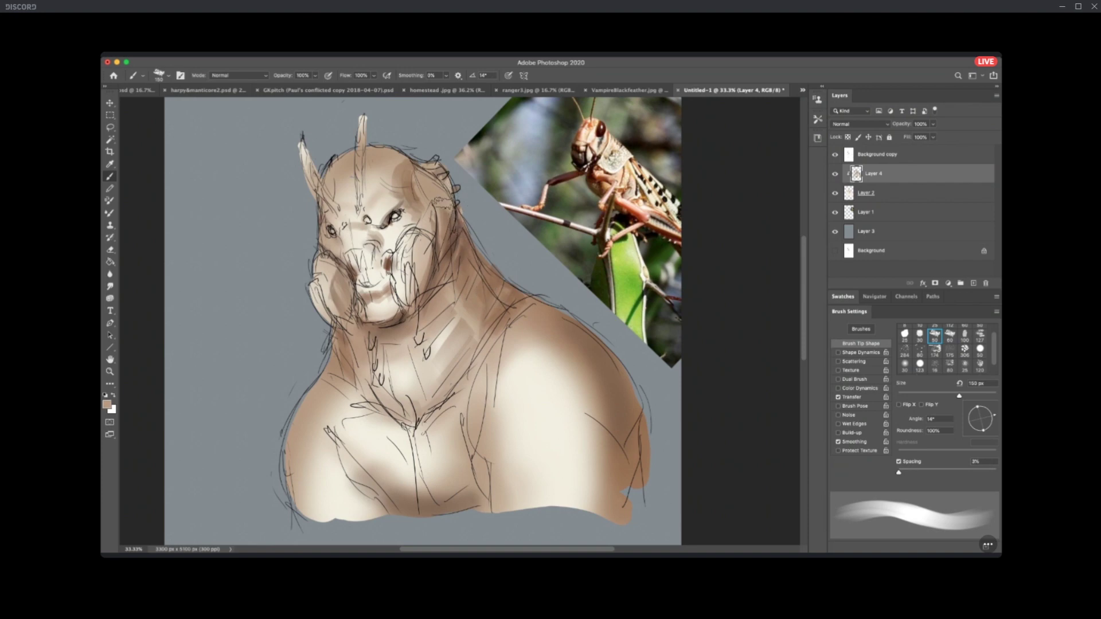
Sample brown from the back of the neck and paint over the right edge of the head.
{"action": "left_click", "coordinate": [453, 243], "text": "alt"}
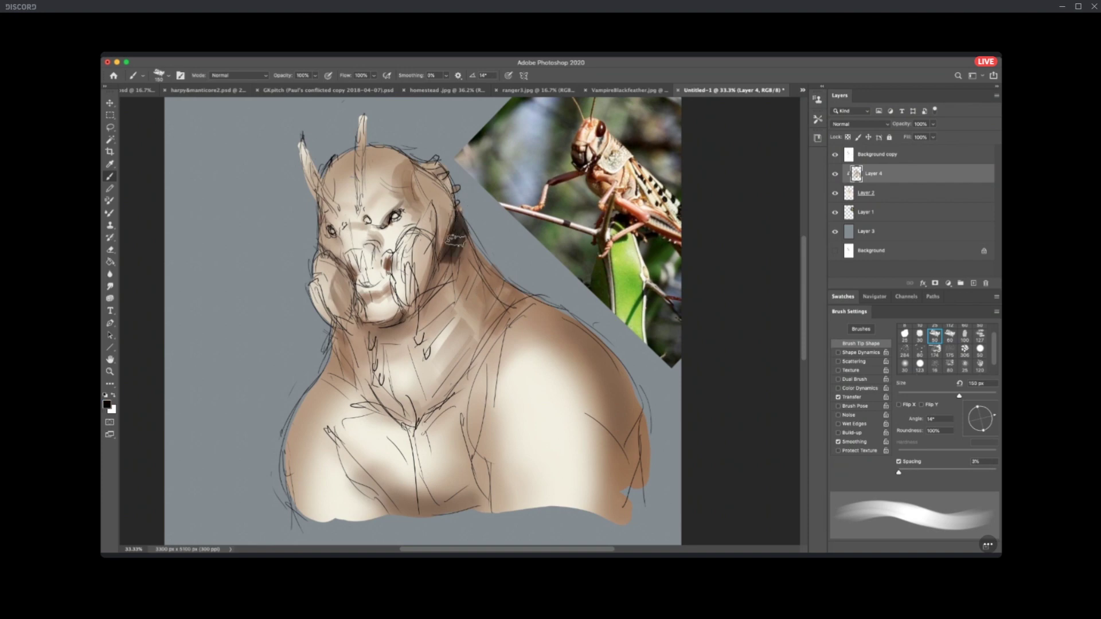
{"action": "left_click", "coordinate": [462, 264], "text": "alt"}
{"action": "left_click_drag", "start_coordinate": [457, 242], "coordinate": [462, 206]}
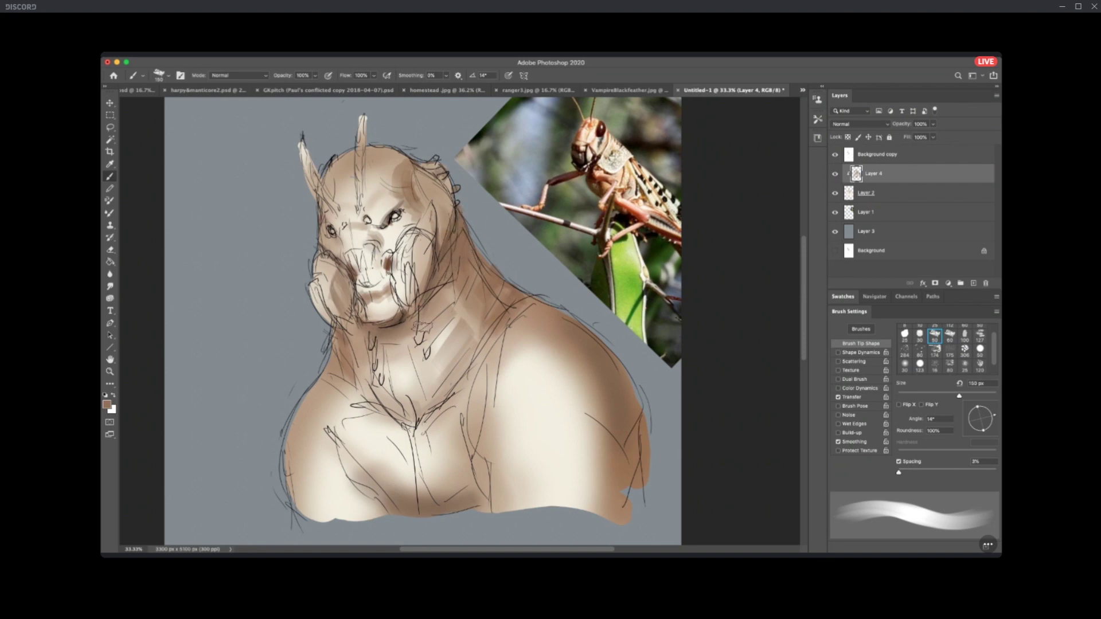
Reduce the textured brush to 35 px, sample the dark brown beside the nose and paint a darker edge across the upper muzzle.
{"action": "key", "text": "bracketleft"}
{"action": "key", "text": "bracketleft"}
{"action": "key", "text": "bracketleft"}
{"action": "key", "text": "bracketleft"}
{"action": "key", "text": "bracketleft"}
{"action": "key", "text": "bracketleft"}
{"action": "key", "text": "bracketleft"}
{"action": "key", "text": "bracketleft"}
{"action": "key", "text": "bracketleft"}
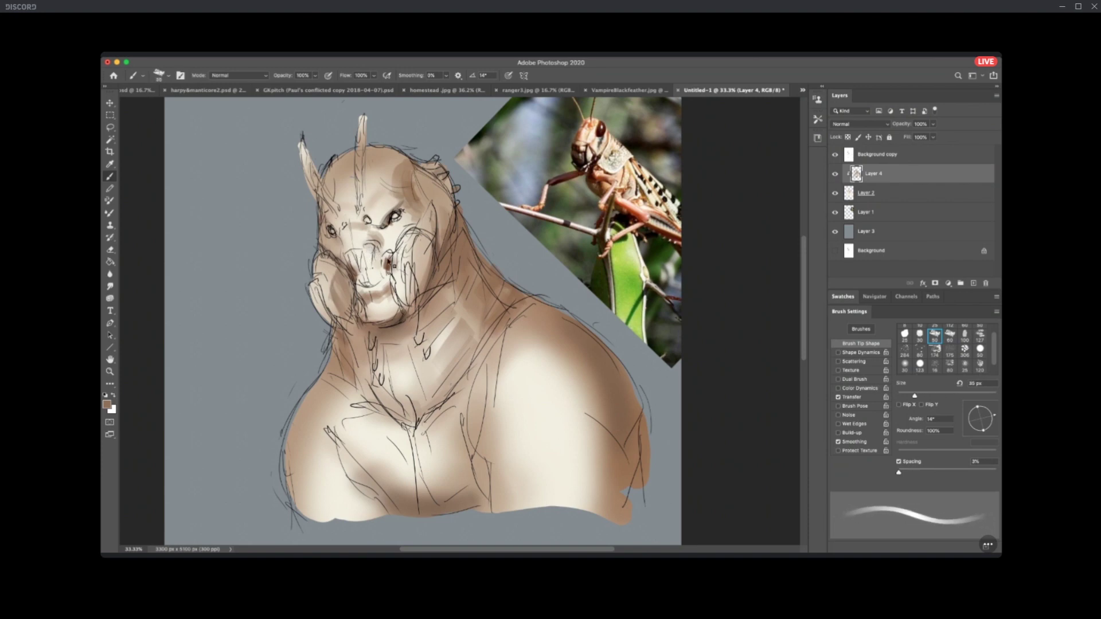
{"action": "left_click", "coordinate": [391, 256], "text": "alt"}
{"action": "mouse_move", "coordinate": [346, 261]}
{"action": "left_mouse_down"}
{"action": "mouse_move", "coordinate": [378, 245]}
{"action": "mouse_move", "coordinate": [380, 261]}
{"action": "left_mouse_up"}
Enable Shape Dynamics and add tapered dark strokes beside the nose, along the lip and at the centre of the chest.
{"action": "left_click", "coordinate": [838, 353]}
{"action": "left_click_drag", "start_coordinate": [396, 257], "coordinate": [384, 274]}
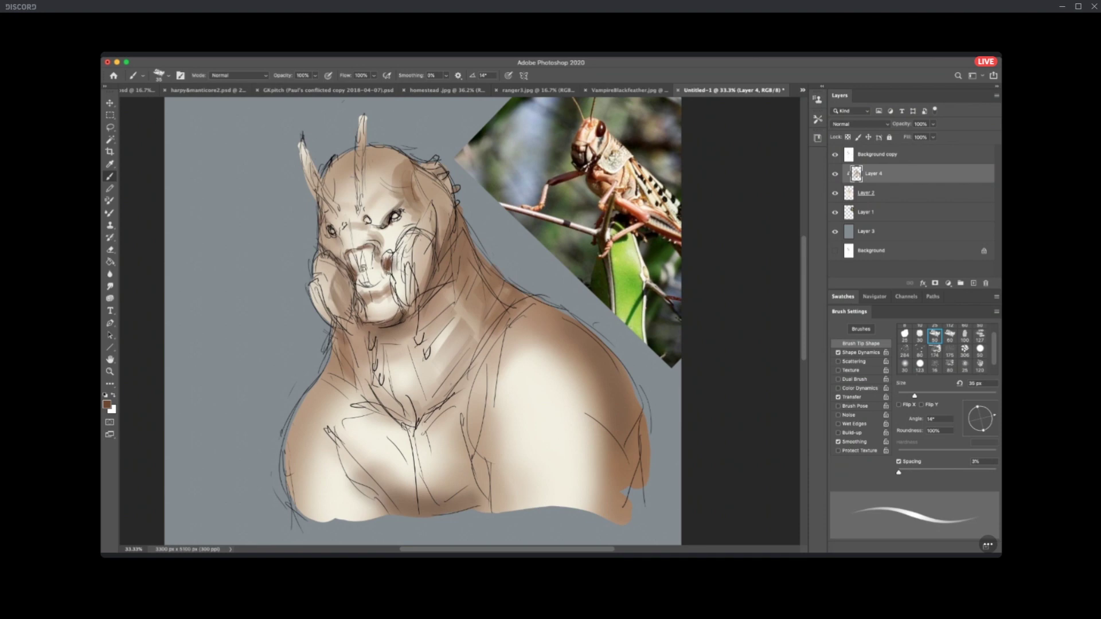
{"action": "left_click_drag", "start_coordinate": [369, 280], "coordinate": [383, 288]}
{"action": "left_click_drag", "start_coordinate": [395, 447], "coordinate": [401, 451]}
Darken the creases around both eyes and the left side of the muzzle, and sample brown beside the nose.
{"action": "key", "text": "d"}
{"action": "left_click_drag", "start_coordinate": [342, 237], "coordinate": [339, 281]}
{"action": "mouse_move", "coordinate": [351, 224]}
{"action": "left_mouse_down"}
{"action": "mouse_move", "coordinate": [345, 246]}
{"action": "mouse_move", "coordinate": [398, 227]}
{"action": "left_mouse_up"}
{"action": "left_click", "coordinate": [392, 260], "text": "alt"}
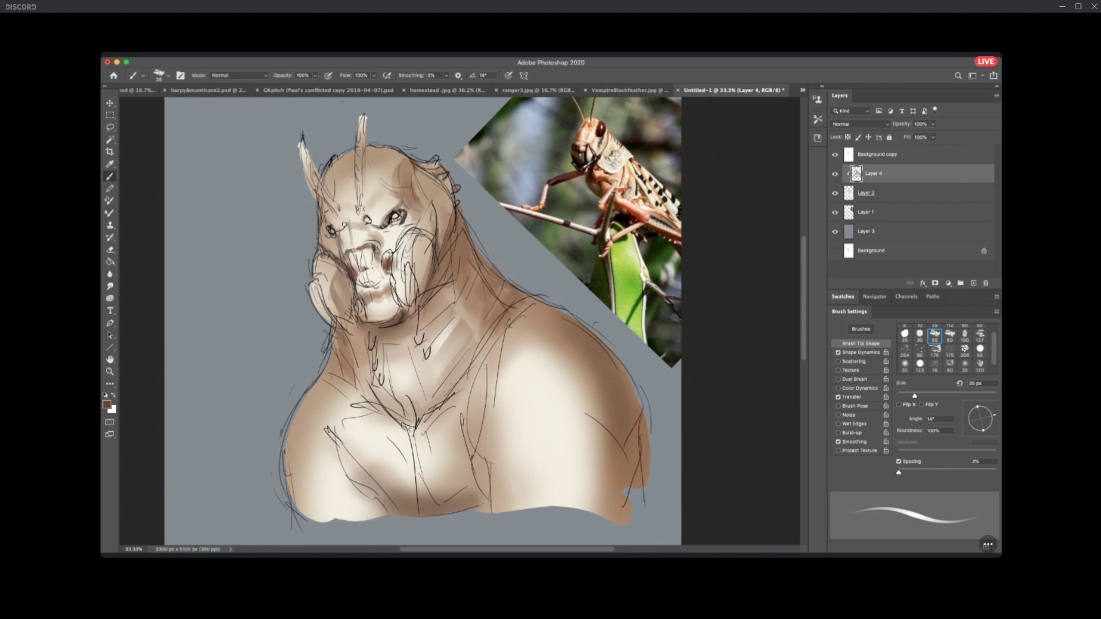
Shade the right mandible with sampled brown strokes and pick a near-black from its lower edge.
{"action": "mouse_move", "coordinate": [425, 232]}
{"action": "left_mouse_down"}
{"action": "mouse_move", "coordinate": [425, 297]}
{"action": "mouse_move", "coordinate": [441, 265]}
{"action": "mouse_move", "coordinate": [410, 305]}
{"action": "left_mouse_up"}
{"action": "left_click", "coordinate": [431, 252], "text": "alt"}
{"action": "left_click_drag", "start_coordinate": [409, 267], "coordinate": [406, 309]}
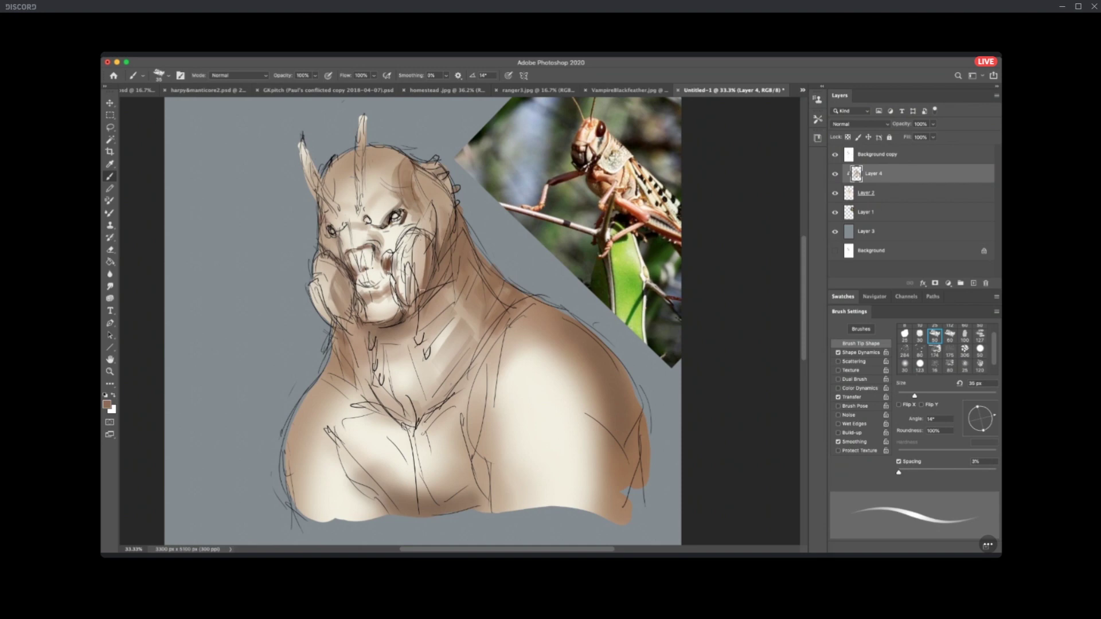
{"action": "left_click", "coordinate": [403, 319], "text": "alt"}
{"action": "left_click", "coordinate": [403, 319], "text": "alt"}
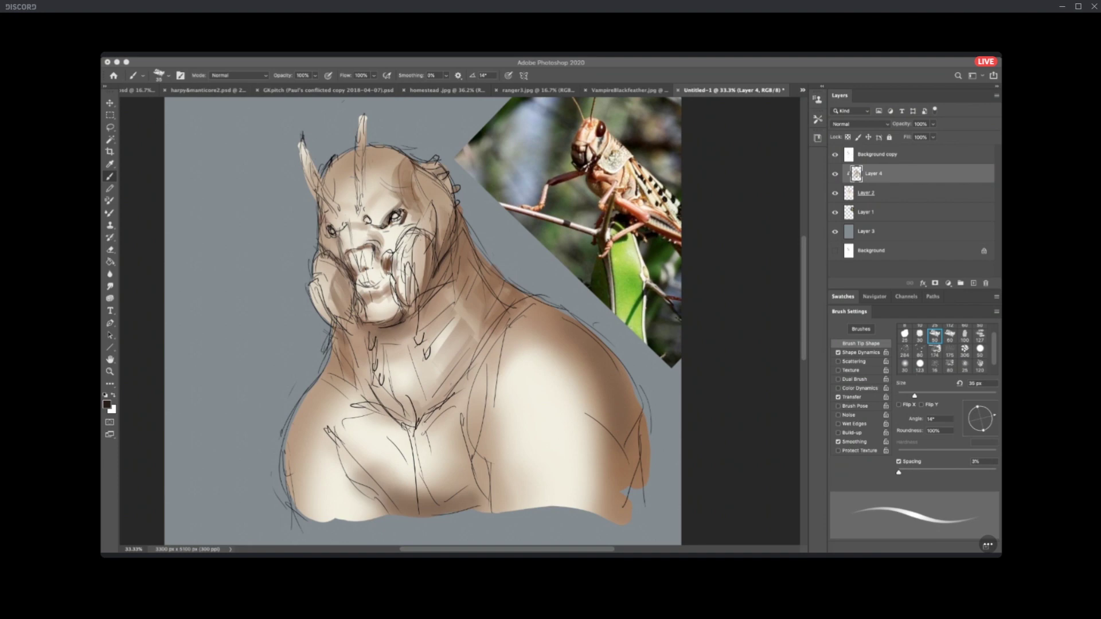
Resample brown from the right side of the head and paint a stroke down behind the right cheek.
{"action": "left_click", "coordinate": [470, 264]}
{"action": "left_click", "coordinate": [455, 227], "text": "alt"}
{"action": "left_click", "coordinate": [447, 198], "text": "alt"}
{"action": "mouse_move", "coordinate": [447, 217]}
{"action": "left_mouse_down"}
{"action": "mouse_move", "coordinate": [450, 257]}
{"action": "mouse_move", "coordinate": [440, 254]}
{"action": "left_mouse_up"}
{"action": "left_click", "coordinate": [444, 264], "text": "alt"}
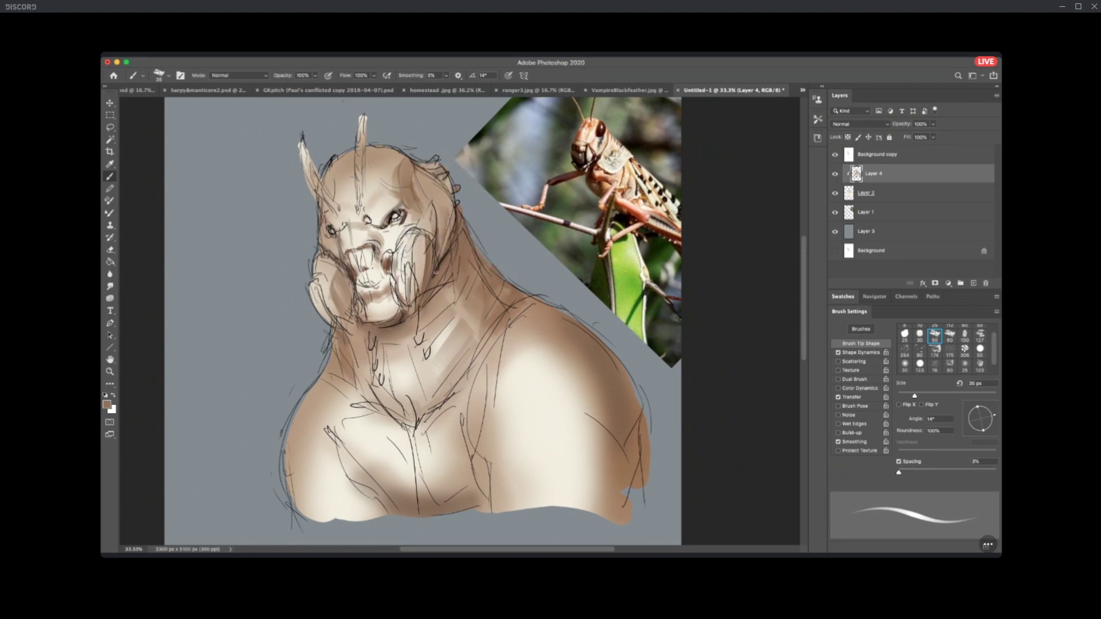
Build up darker brown shading between the right cheek and the back of the head, down to the jaw.
{"action": "left_click", "coordinate": [443, 252], "text": "alt"}
{"action": "left_click_drag", "start_coordinate": [440, 259], "coordinate": [459, 225]}
{"action": "left_click", "coordinate": [454, 228], "text": "alt"}
{"action": "left_click", "coordinate": [458, 238], "text": "alt"}
{"action": "mouse_move", "coordinate": [445, 277]}
{"action": "left_mouse_down"}
{"action": "mouse_move", "coordinate": [457, 234]}
{"action": "mouse_move", "coordinate": [429, 299]}
{"action": "mouse_move", "coordinate": [447, 269]}
{"action": "mouse_move", "coordinate": [434, 298]}
{"action": "left_mouse_up"}
{"action": "left_click_drag", "start_coordinate": [467, 227], "coordinate": [457, 276]}
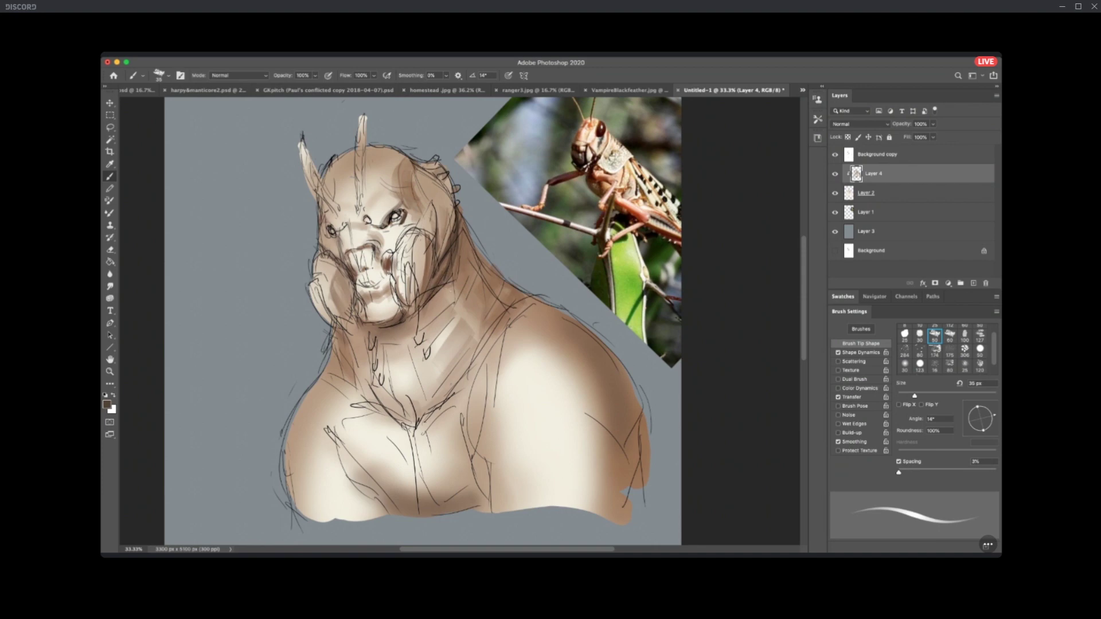
Darken the edge of the chin and stroke brown sampled from the back of the head down the right cheek.
{"action": "left_click_drag", "start_coordinate": [359, 322], "coordinate": [374, 327]}
{"action": "left_click", "coordinate": [464, 244], "text": "alt"}
{"action": "left_click", "coordinate": [456, 233], "text": "alt"}
{"action": "left_click_drag", "start_coordinate": [425, 235], "coordinate": [421, 288]}
Turn off Shape Dynamics, use the 60 px textured brush and shade down the right mandible in brown sampled from the cheek.
{"action": "key", "text": "bracketright"}
{"action": "key", "text": "bracketright"}
{"action": "key", "text": "bracketright"}
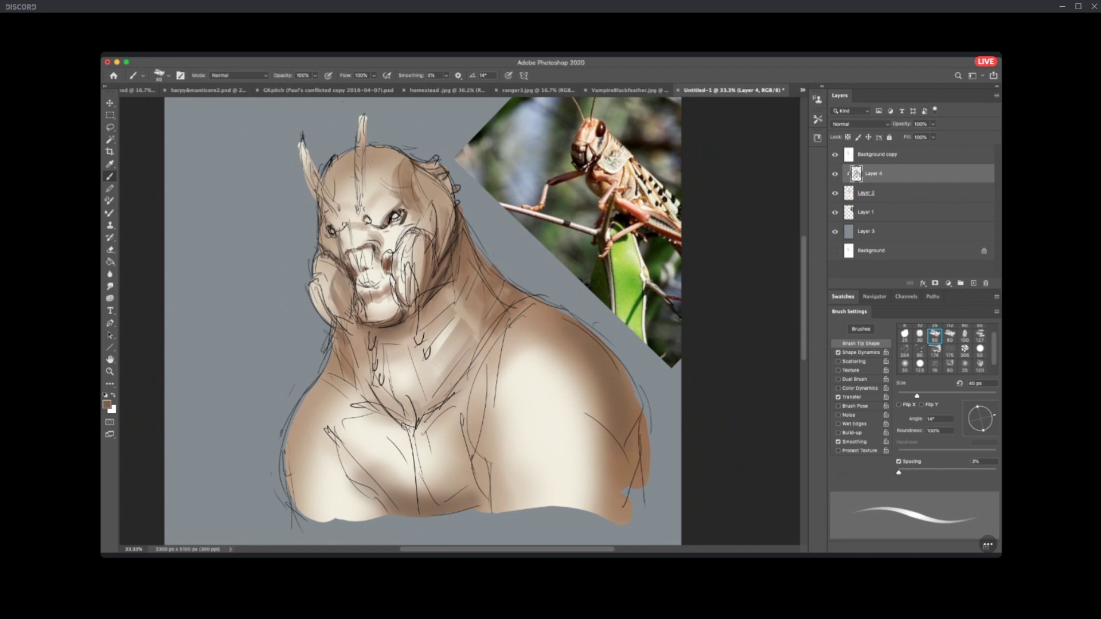
{"action": "left_click", "coordinate": [839, 353]}
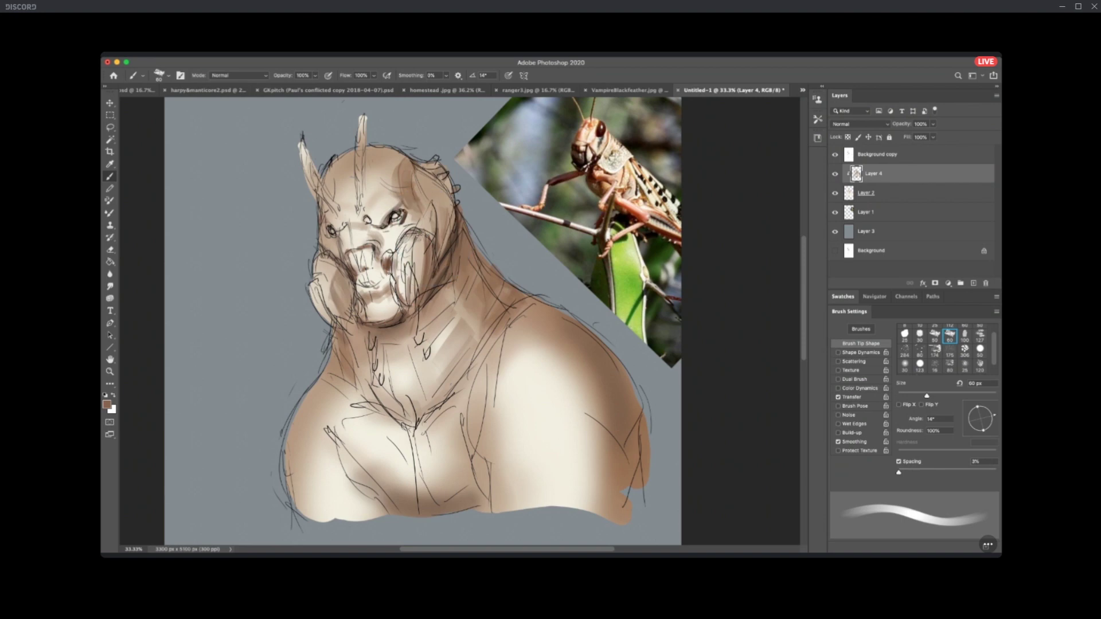
{"action": "left_click", "coordinate": [405, 252], "text": "alt"}
{"action": "left_click", "coordinate": [432, 261], "text": "alt"}
{"action": "left_click_drag", "start_coordinate": [415, 258], "coordinate": [413, 324]}
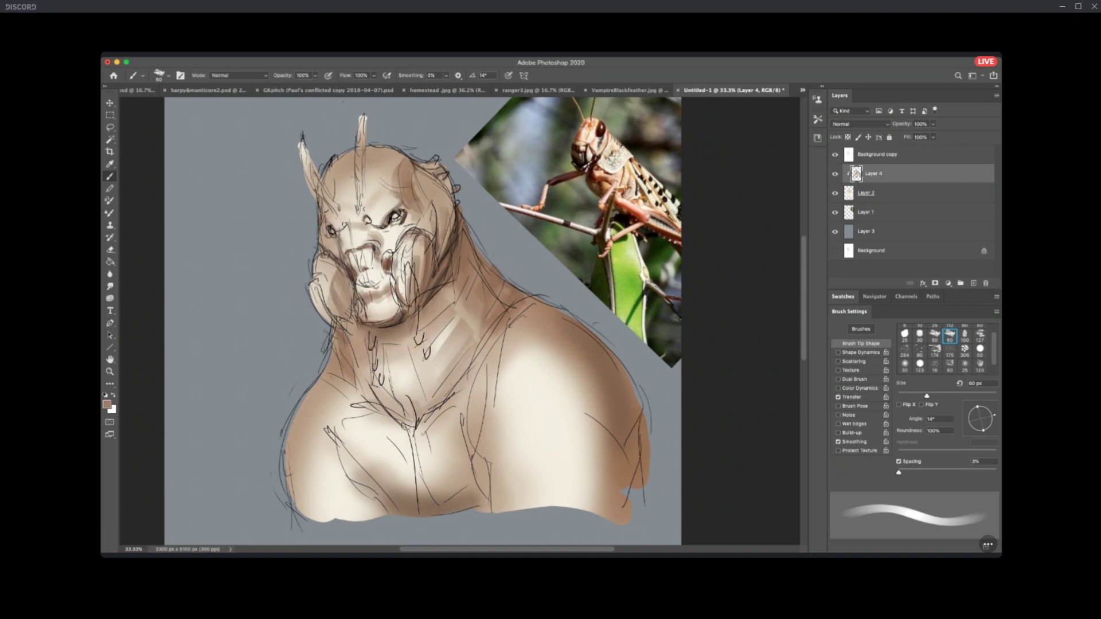
Shade the left mandible with brown strokes and resample colours around it.
{"action": "mouse_move", "coordinate": [328, 321]}
{"action": "left_mouse_down"}
{"action": "mouse_move", "coordinate": [315, 295]}
{"action": "mouse_move", "coordinate": [319, 261]}
{"action": "left_mouse_up"}
{"action": "left_click", "coordinate": [355, 274], "text": "alt"}
{"action": "left_click", "coordinate": [353, 270], "text": "alt"}
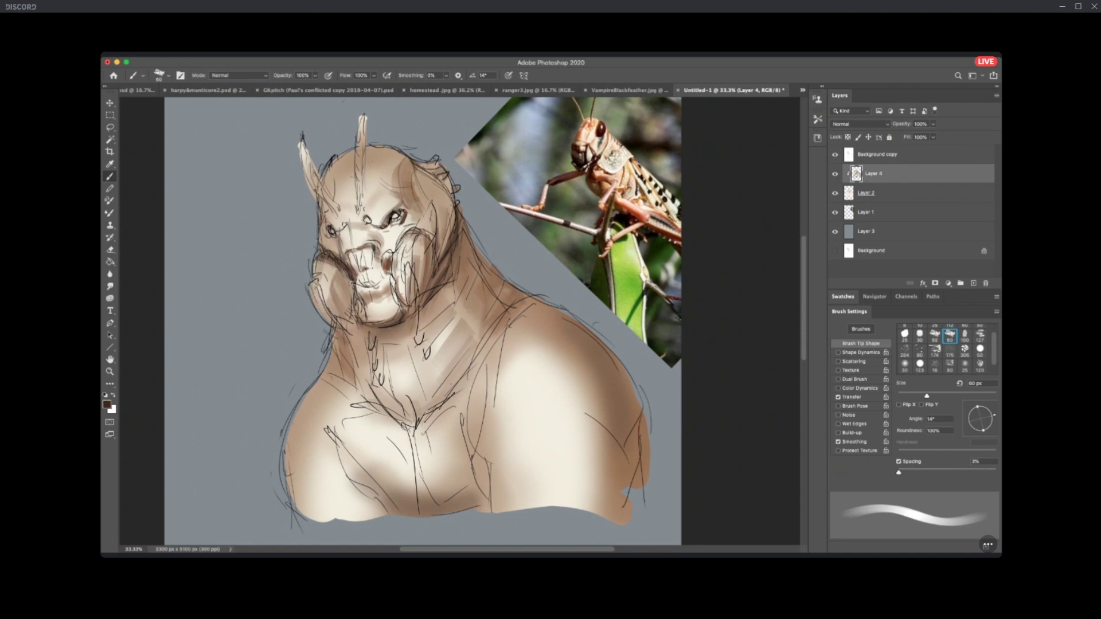
{"action": "left_click", "coordinate": [331, 264], "text": "alt"}
Paint shadow under the chin and brush the throat and right side of the neck with sampled browns.
{"action": "left_click", "coordinate": [377, 325], "text": "alt"}
{"action": "left_click_drag", "start_coordinate": [376, 338], "coordinate": [401, 337]}
{"action": "left_click", "coordinate": [392, 333], "text": "alt"}
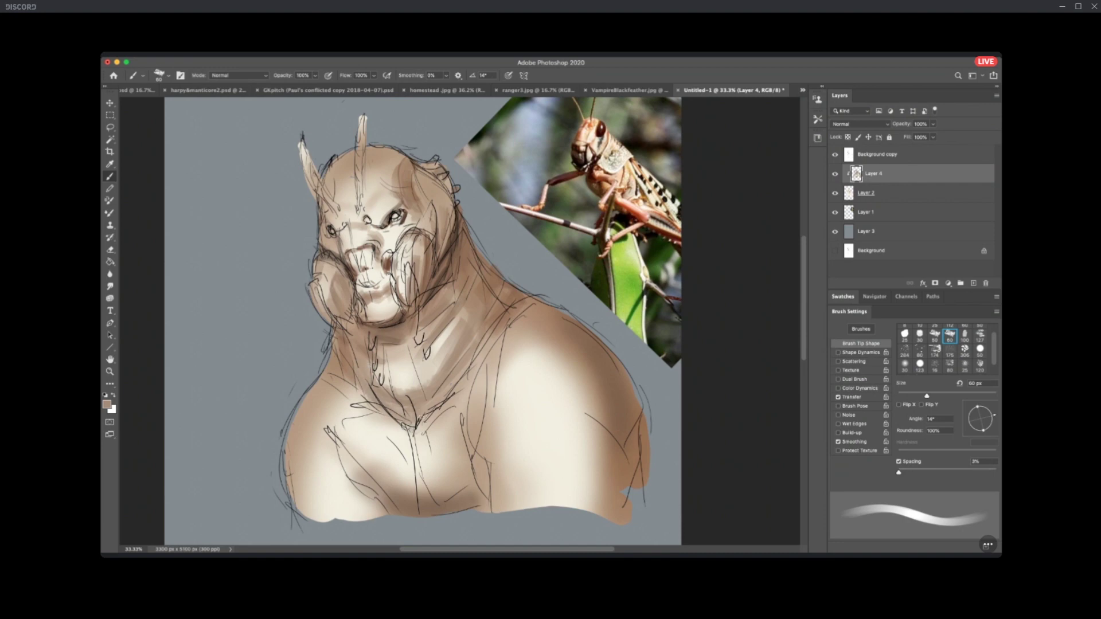
{"action": "left_click", "coordinate": [409, 383], "text": "alt"}
{"action": "left_click", "coordinate": [454, 338], "text": "alt"}
{"action": "left_click", "coordinate": [471, 296], "text": "alt"}
Use the soft round brush enlarged to 90 px to blend sampled cream and tan into the base of the throat.
{"action": "left_click", "coordinate": [905, 363]}
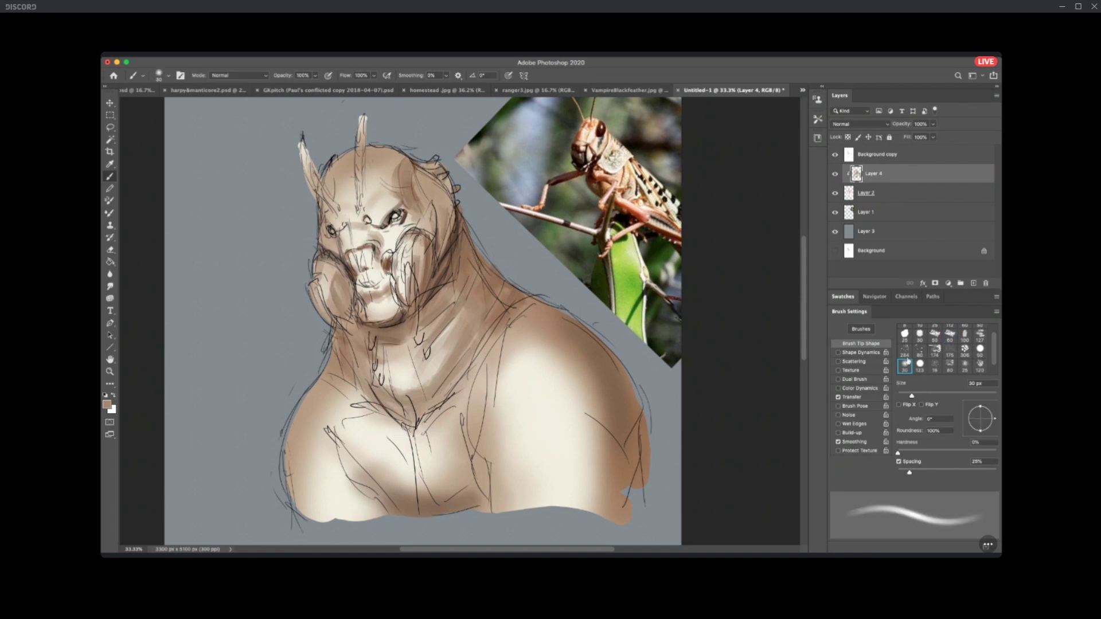
{"action": "left_click", "coordinate": [418, 375], "text": "alt"}
{"action": "key", "text": "bracketright"}
{"action": "key", "text": "bracketright"}
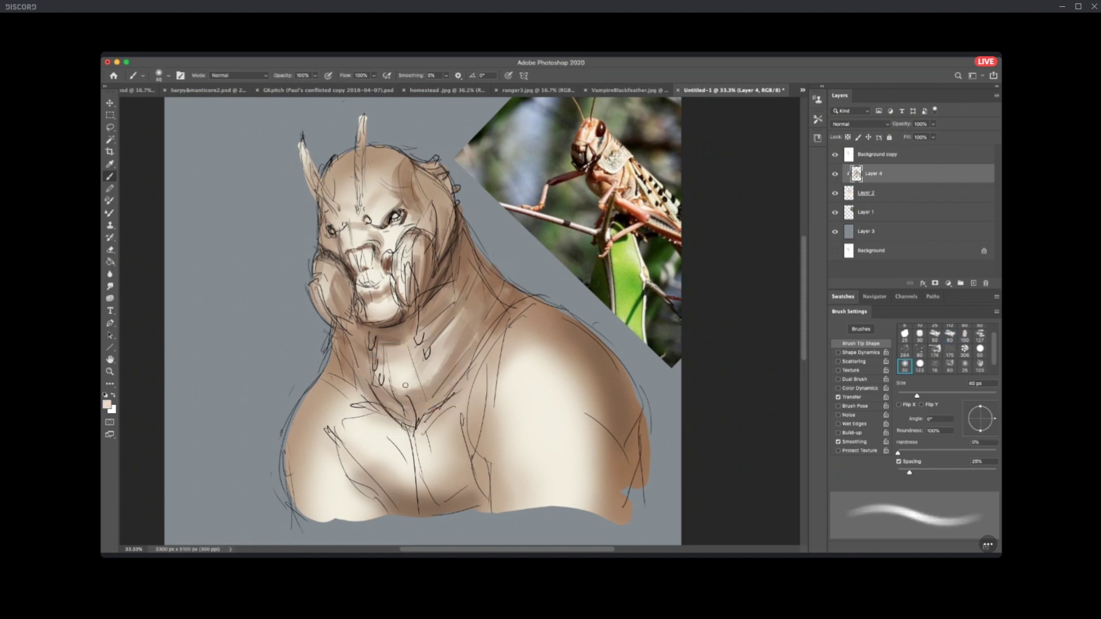
{"action": "key", "text": "bracketright"}
{"action": "key", "text": "bracketright"}
{"action": "key", "text": "bracketright"}
{"action": "key", "text": "bracketright"}
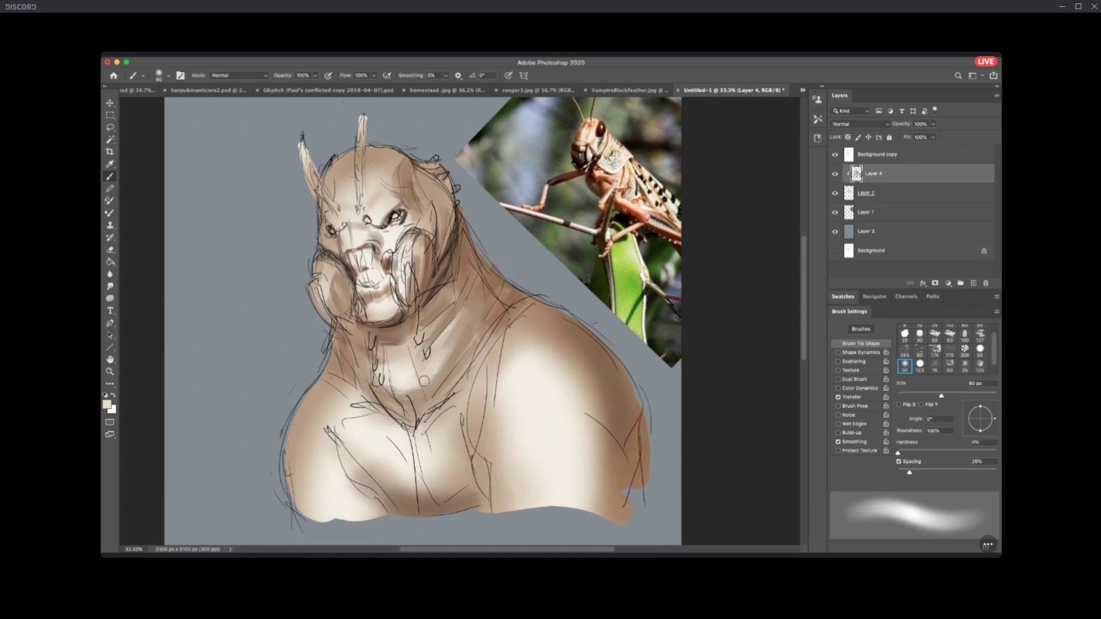
{"action": "left_click", "coordinate": [421, 396], "text": "alt"}
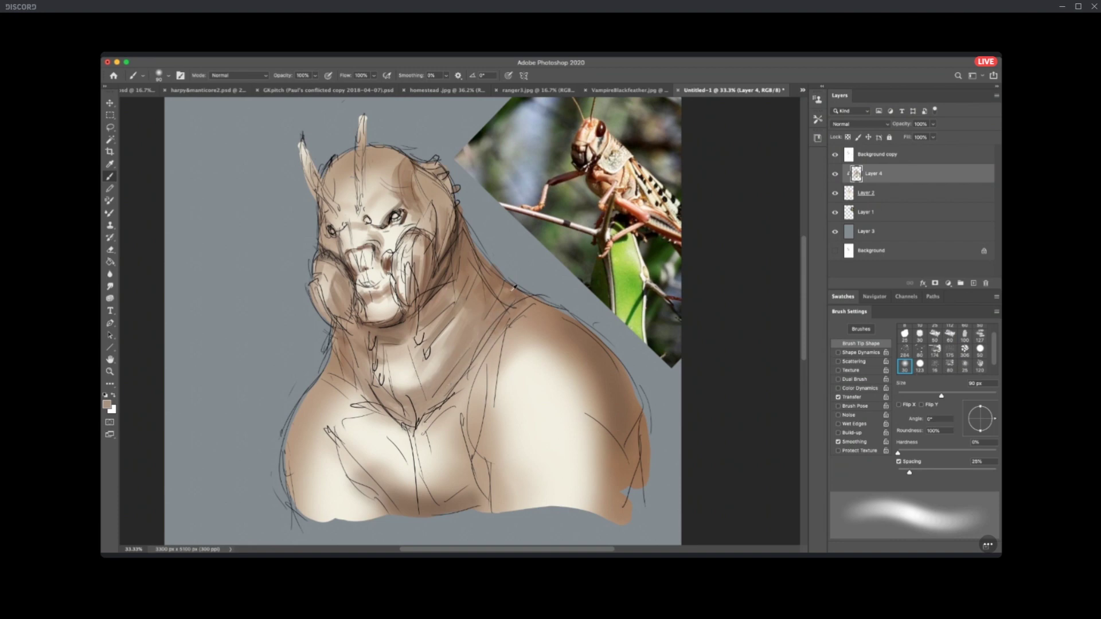
Sample brown behind the jaw, enlarge the soft brush to 175 px and deepen the shading on the neck and upper right shoulder.
{"action": "left_click", "coordinate": [460, 230], "text": "alt"}
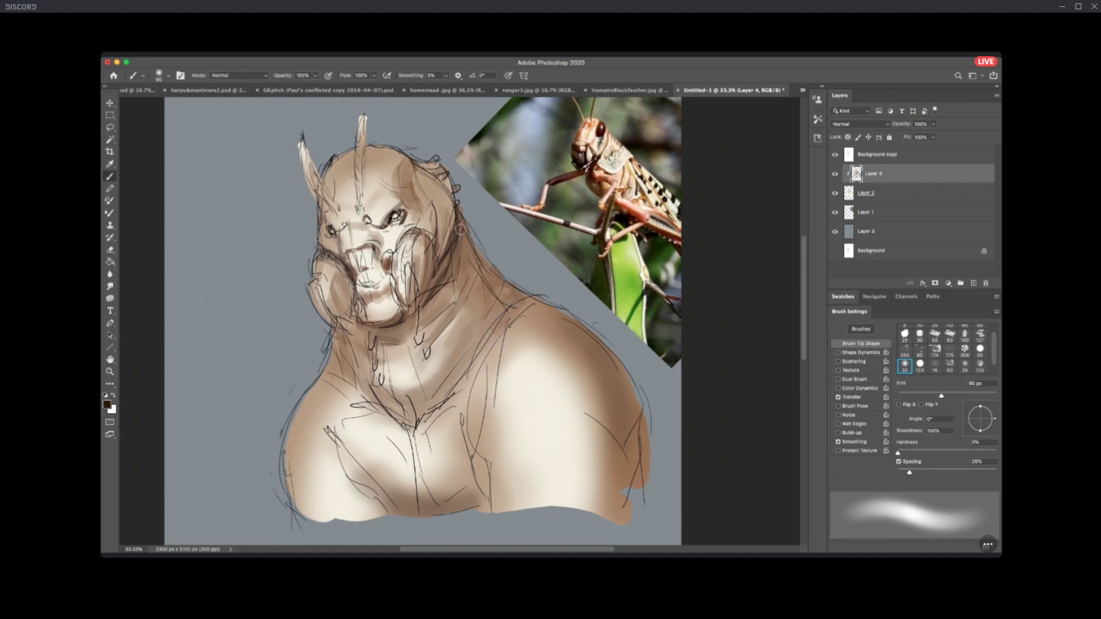
{"action": "left_click", "coordinate": [469, 262], "text": "alt"}
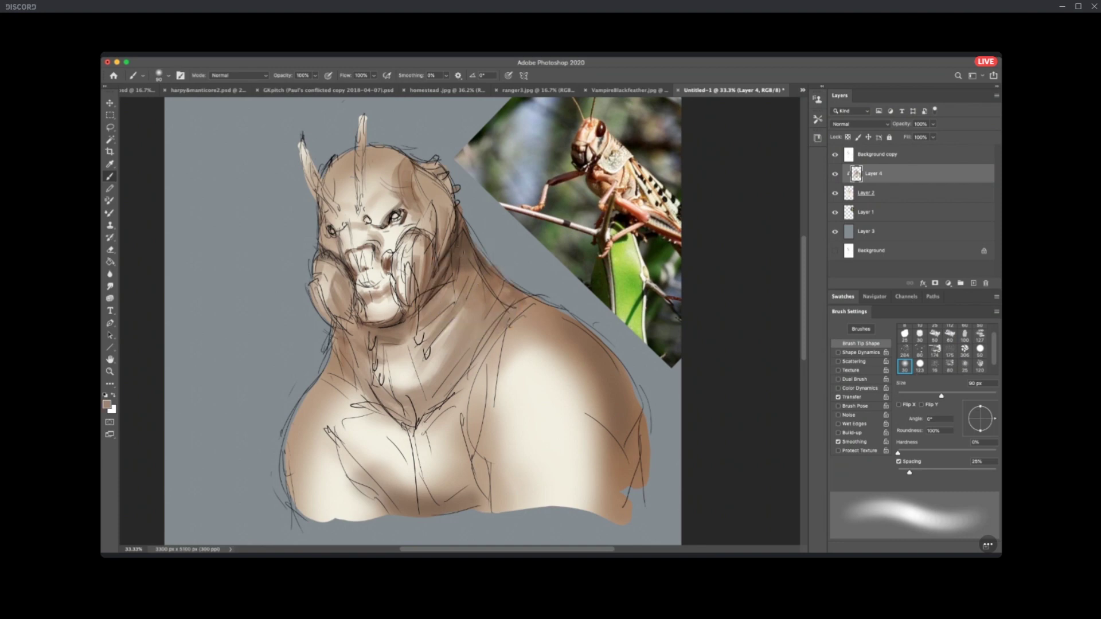
{"action": "left_click", "coordinate": [459, 253], "text": "alt"}
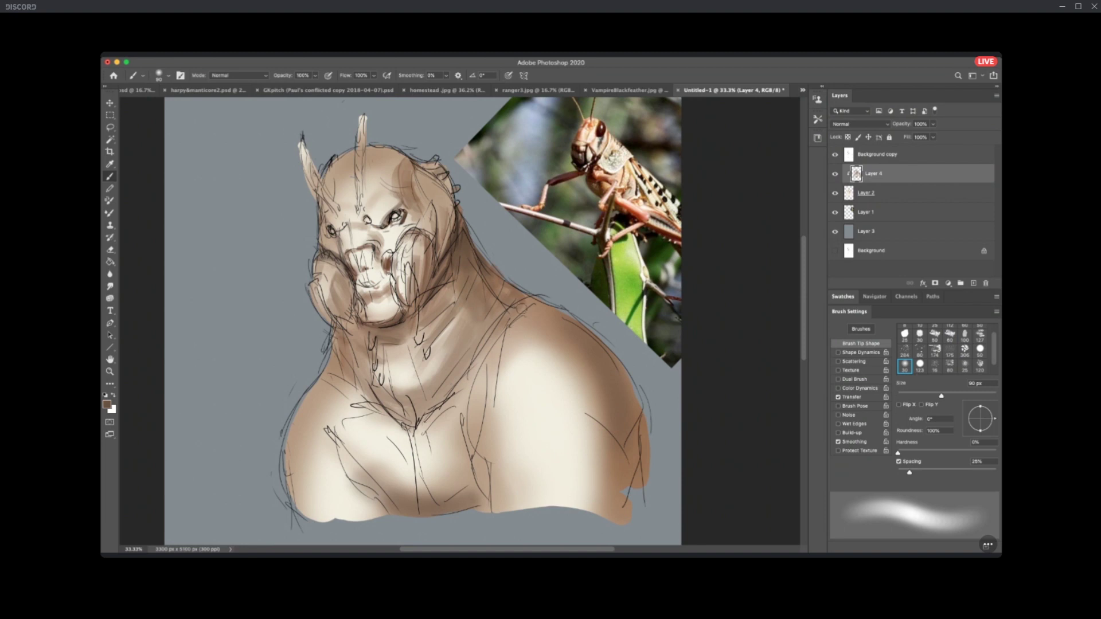
{"action": "key", "text": "bracketright"}
{"action": "key", "text": "bracketright"}
{"action": "key", "text": "bracketright"}
{"action": "key", "text": "bracketright"}
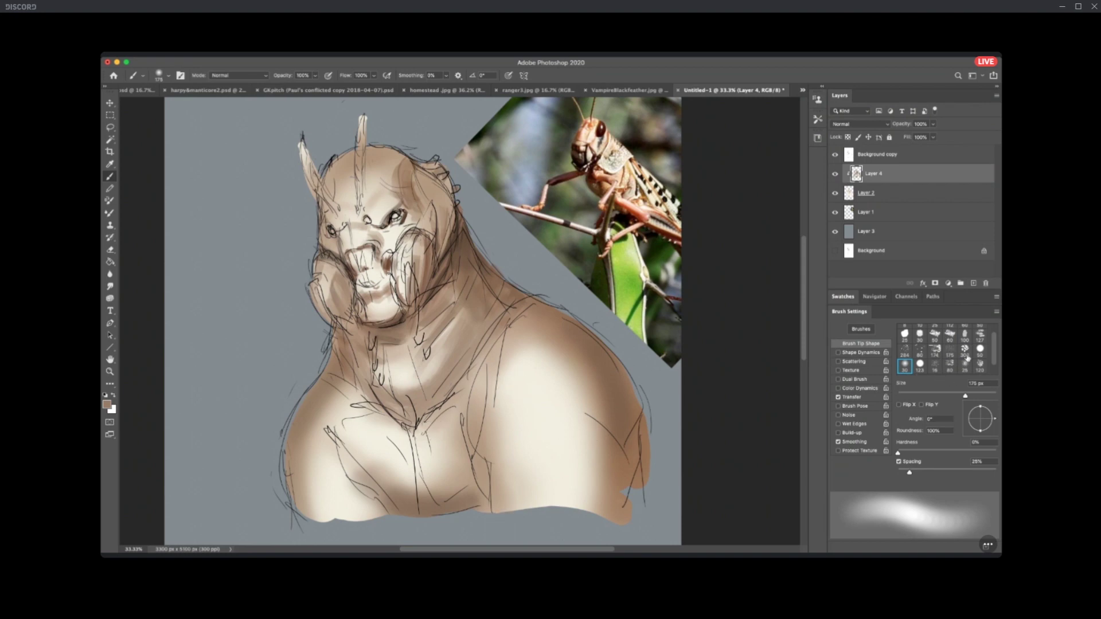
Brush over the V-shaped centre of the collarbones with the 60 px textured brush and sample a colour from the chin.
{"action": "left_click", "coordinate": [950, 336]}
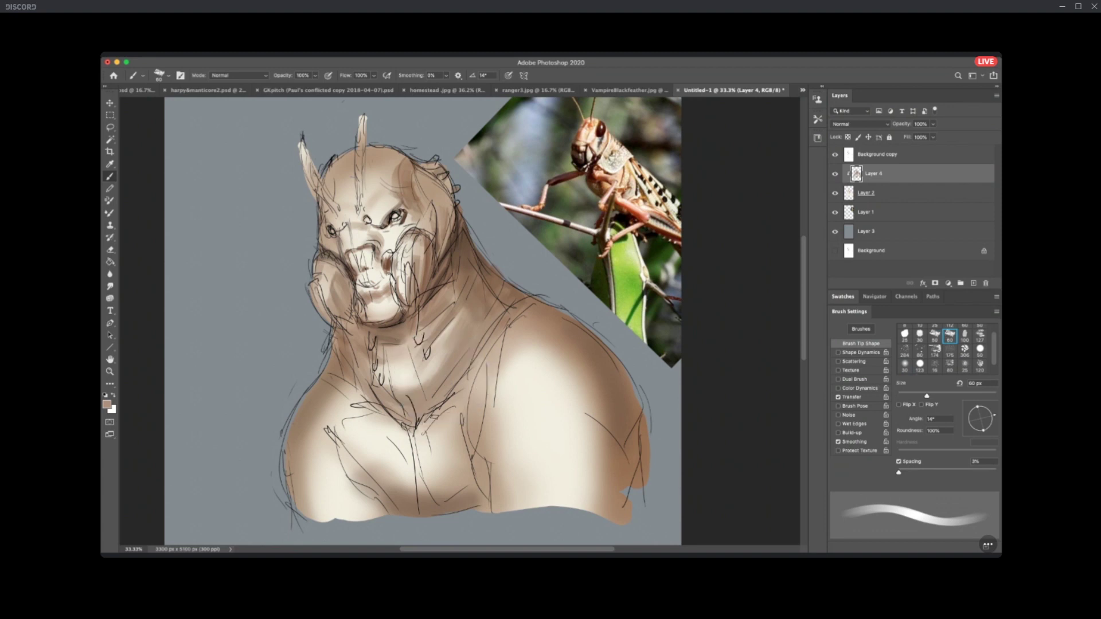
{"action": "left_click_drag", "start_coordinate": [381, 416], "coordinate": [414, 441]}
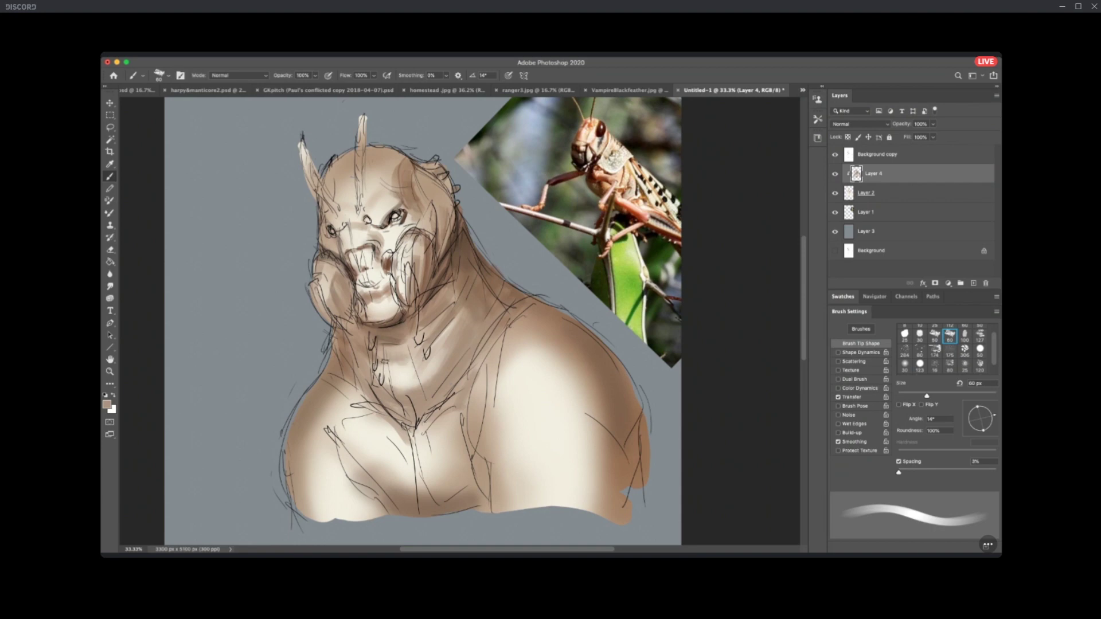
{"action": "left_click", "coordinate": [360, 323], "text": "alt"}
Sample brown beside the right eye, colour both antennae with the 30 px textured brush and enlarge it to 50 px.
{"action": "left_click", "coordinate": [386, 238], "text": "alt"}
{"action": "key", "text": "comma"}
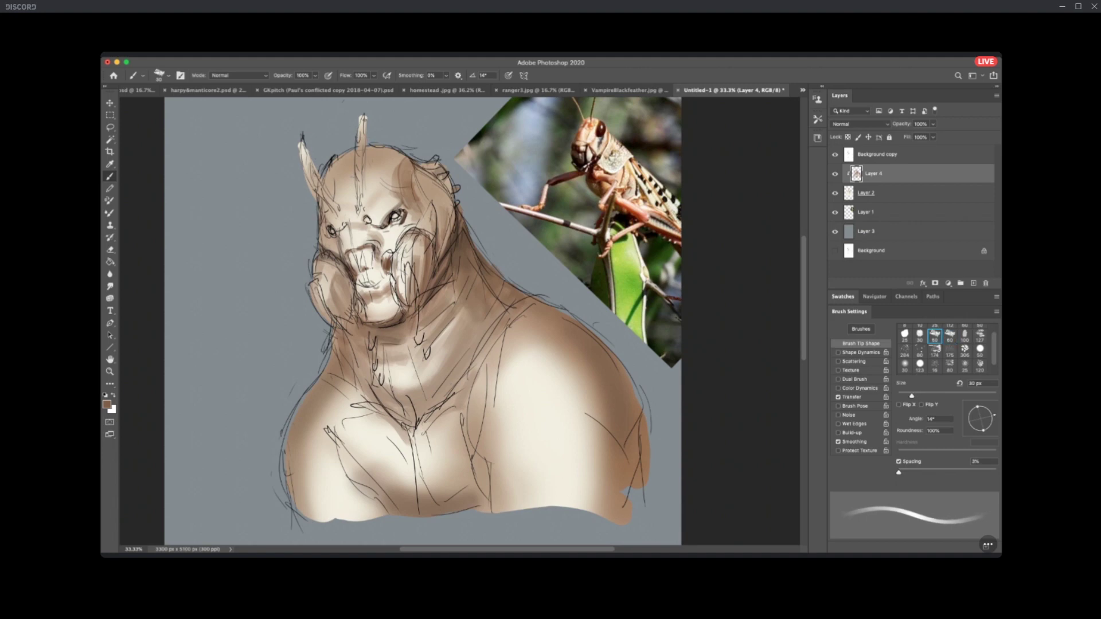
{"action": "mouse_move", "coordinate": [362, 123]}
{"action": "left_mouse_down"}
{"action": "mouse_move", "coordinate": [358, 155]}
{"action": "mouse_move", "coordinate": [327, 198]}
{"action": "left_mouse_up"}
{"action": "mouse_move", "coordinate": [306, 146]}
{"action": "left_mouse_down"}
{"action": "mouse_move", "coordinate": [334, 202]}
{"action": "mouse_move", "coordinate": [322, 200]}
{"action": "left_mouse_up"}
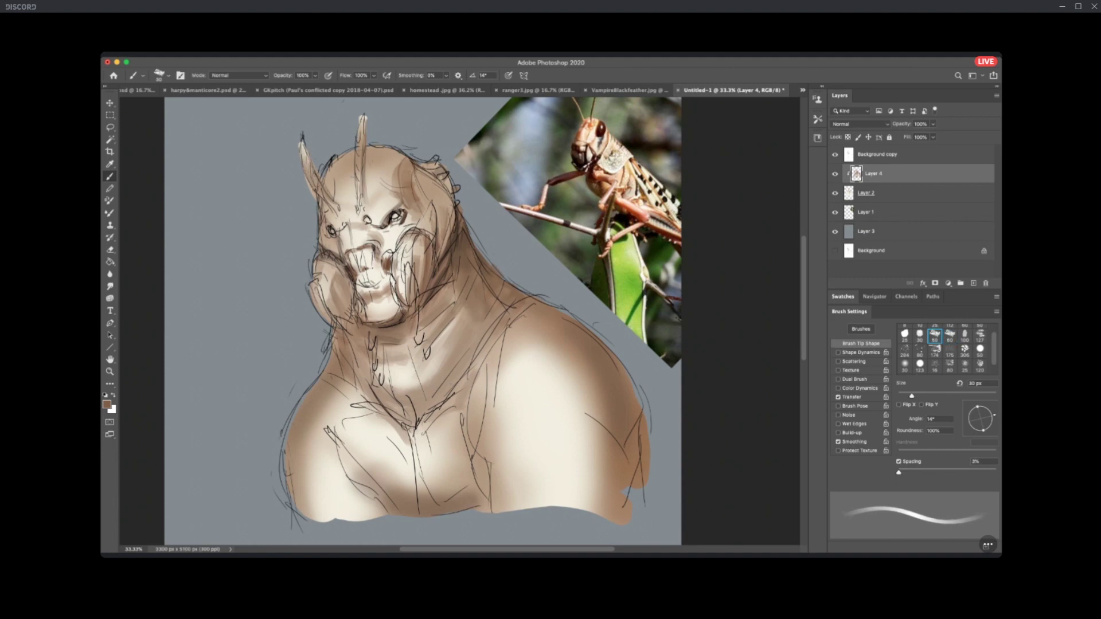
{"action": "key", "text": "bracketright"}
{"action": "key", "text": "bracketright"}
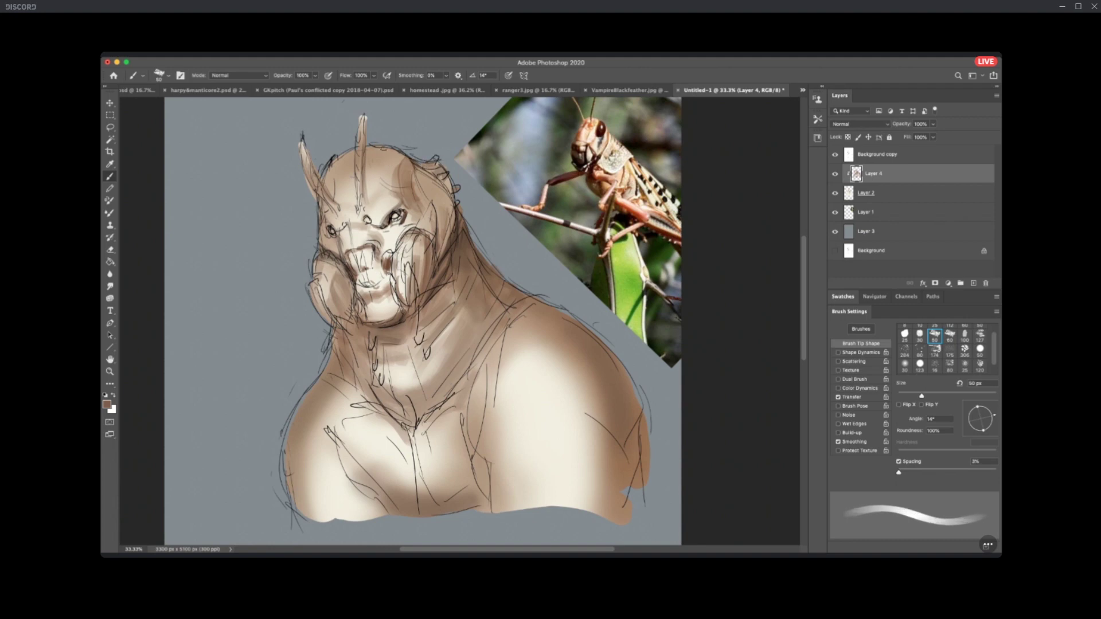
Shade the top of the head in brown, using the soft round brush enlarged to 175 px.
{"action": "left_click_drag", "start_coordinate": [405, 149], "coordinate": [399, 164]}
{"action": "left_click", "coordinate": [906, 365]}
{"action": "key", "text": "bracketright"}
{"action": "key", "text": "bracketright"}
{"action": "key", "text": "bracketright"}
{"action": "key", "text": "bracketright"}
{"action": "key", "text": "bracketright"}
{"action": "key", "text": "bracketright"}
{"action": "key", "text": "bracketright"}
{"action": "key", "text": "bracketright"}
{"action": "key", "text": "bracketright"}
{"action": "key", "text": "bracketright"}
{"action": "mouse_move", "coordinate": [404, 173]}
{"action": "left_mouse_down"}
{"action": "mouse_move", "coordinate": [385, 163]}
{"action": "mouse_move", "coordinate": [408, 183]}
{"action": "mouse_move", "coordinate": [330, 146]}
{"action": "left_mouse_up"}
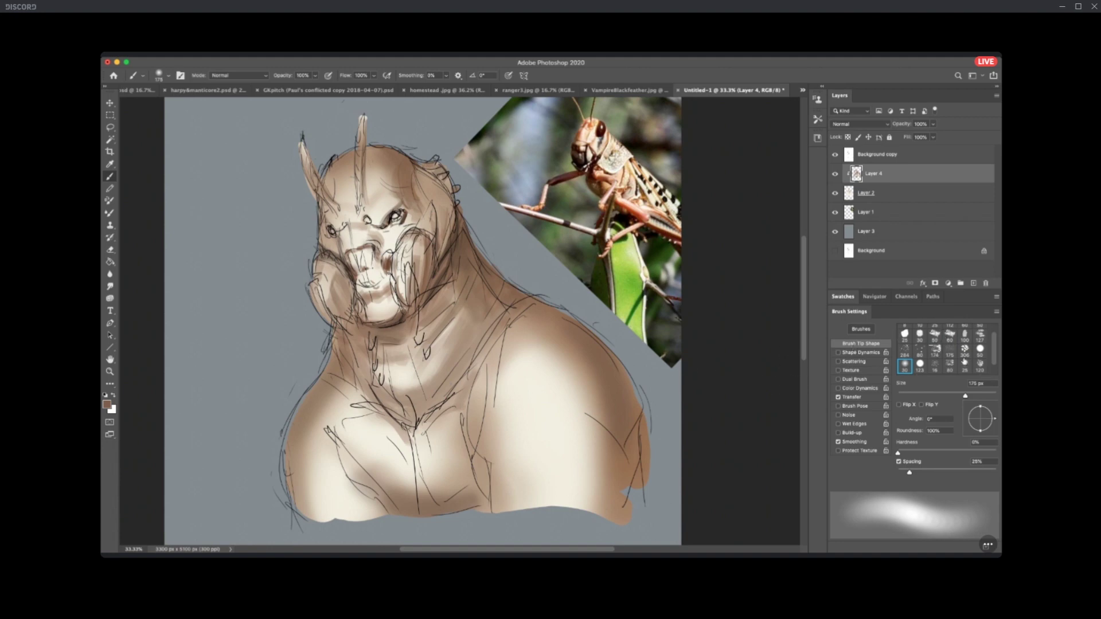
Shade behind the jaw with the 125 px textured brush and brush the left chest crease at 80 px.
{"action": "scroll", "coordinate": [995, 375], "scroll_direction": "down", "scroll_amount": 1}
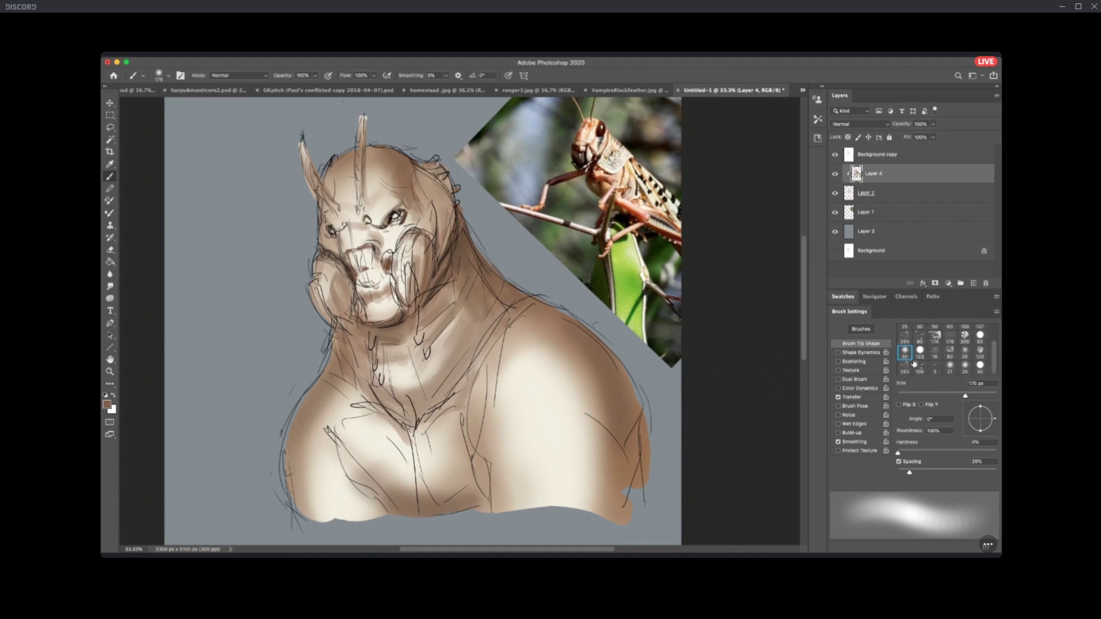
{"action": "scroll", "coordinate": [991, 326], "scroll_direction": "up", "scroll_amount": 2}
{"action": "left_click", "coordinate": [935, 344]}
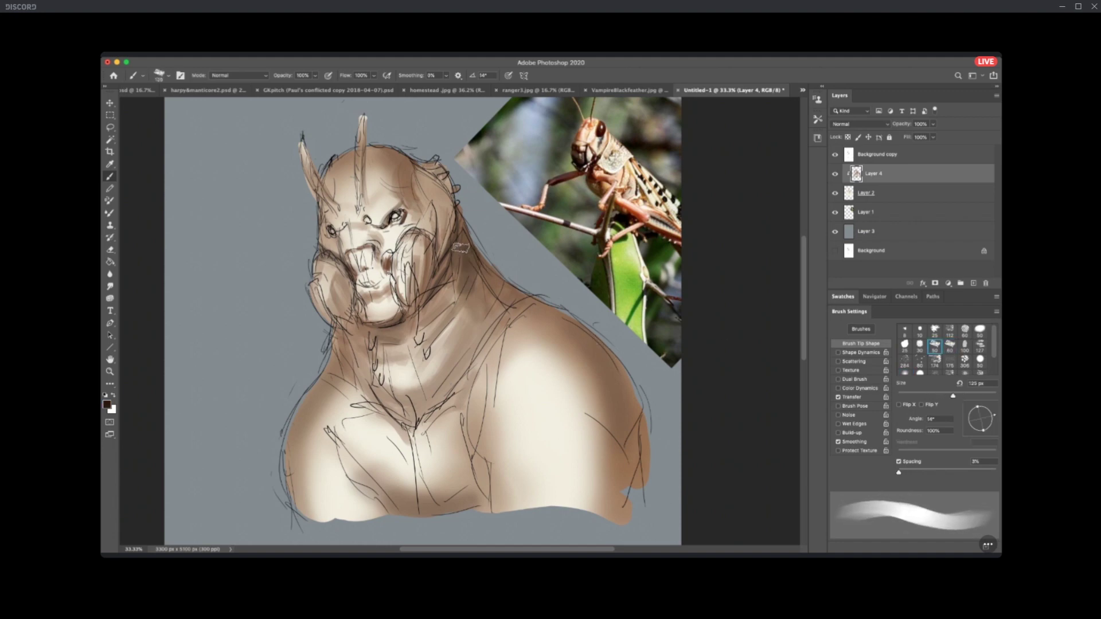
{"action": "left_click_drag", "start_coordinate": [466, 247], "coordinate": [469, 247]}
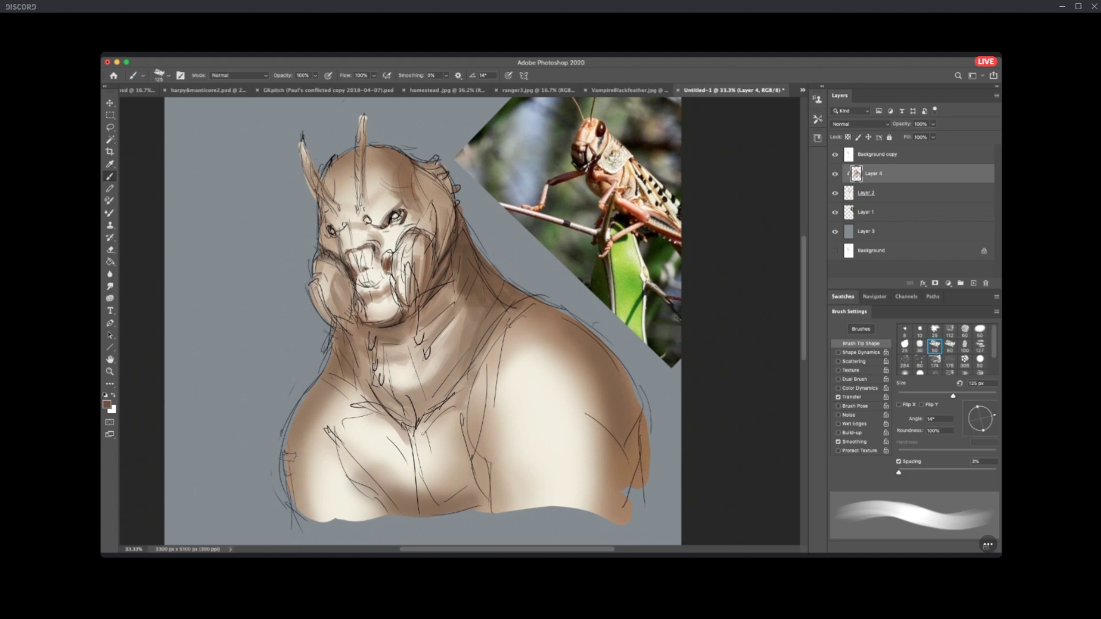
{"action": "key", "text": "bracketleft"}
{"action": "key", "text": "bracketleft"}
{"action": "key", "text": "bracketleft"}
{"action": "mouse_move", "coordinate": [325, 419]}
{"action": "left_mouse_down"}
{"action": "mouse_move", "coordinate": [339, 443]}
{"action": "mouse_move", "coordinate": [330, 430]}
{"action": "left_mouse_up"}
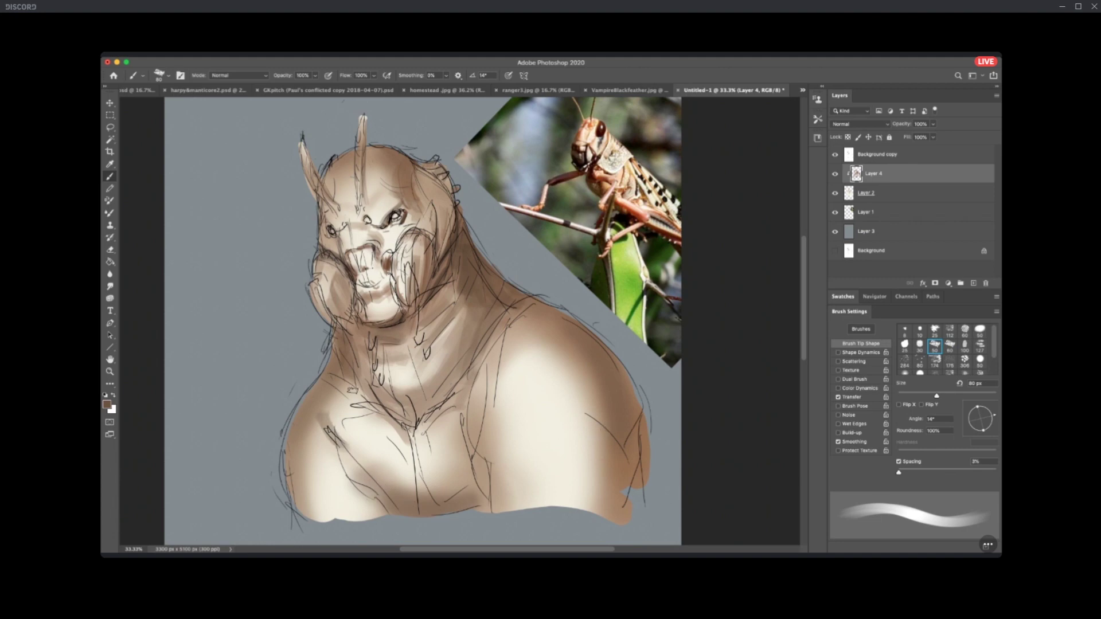
Sample a colour above the left collarbone and extend the left chest crease shading with the 70 px textured brush.
{"action": "key", "text": "bracketleft"}
{"action": "key", "text": "bracketleft"}
{"action": "key", "text": "bracketleft"}
{"action": "key", "text": "bracketleft"}
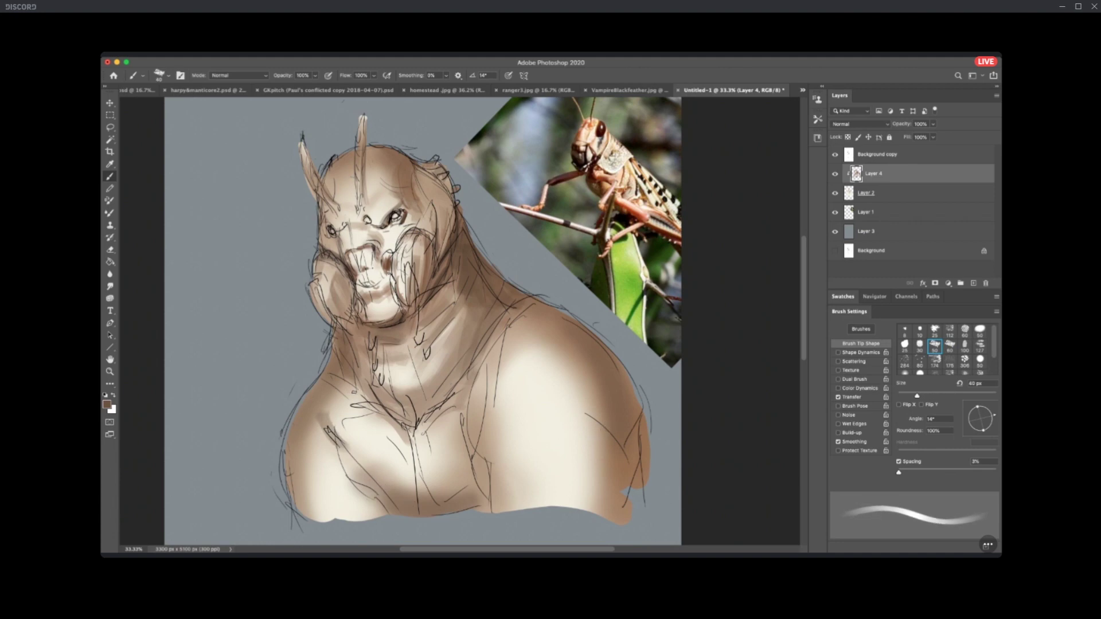
{"action": "key", "text": "bracketright"}
{"action": "key", "text": "bracketright"}
{"action": "key", "text": "bracketright"}
{"action": "left_click", "coordinate": [328, 386], "text": "alt"}
{"action": "mouse_move", "coordinate": [325, 399]}
{"action": "left_mouse_down"}
{"action": "mouse_move", "coordinate": [338, 439]}
{"action": "mouse_move", "coordinate": [320, 432]}
{"action": "mouse_move", "coordinate": [332, 443]}
{"action": "left_mouse_up"}
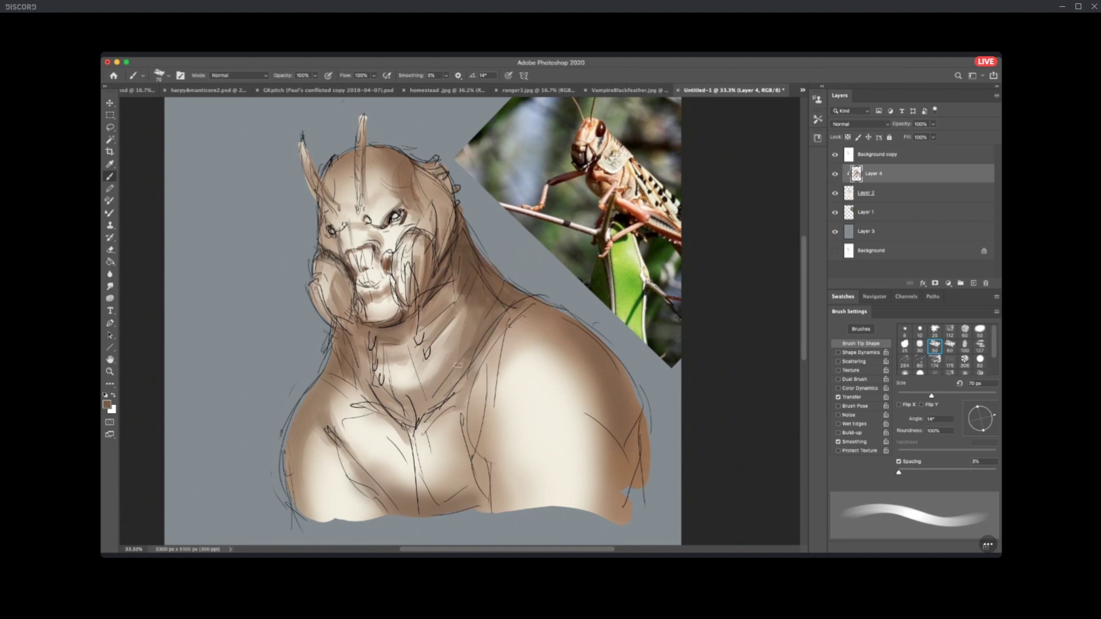
Sample brown from the side of the neck and blend it up from the collarbone with the 90 px soft round brush.
{"action": "left_click", "coordinate": [446, 354], "text": "alt"}
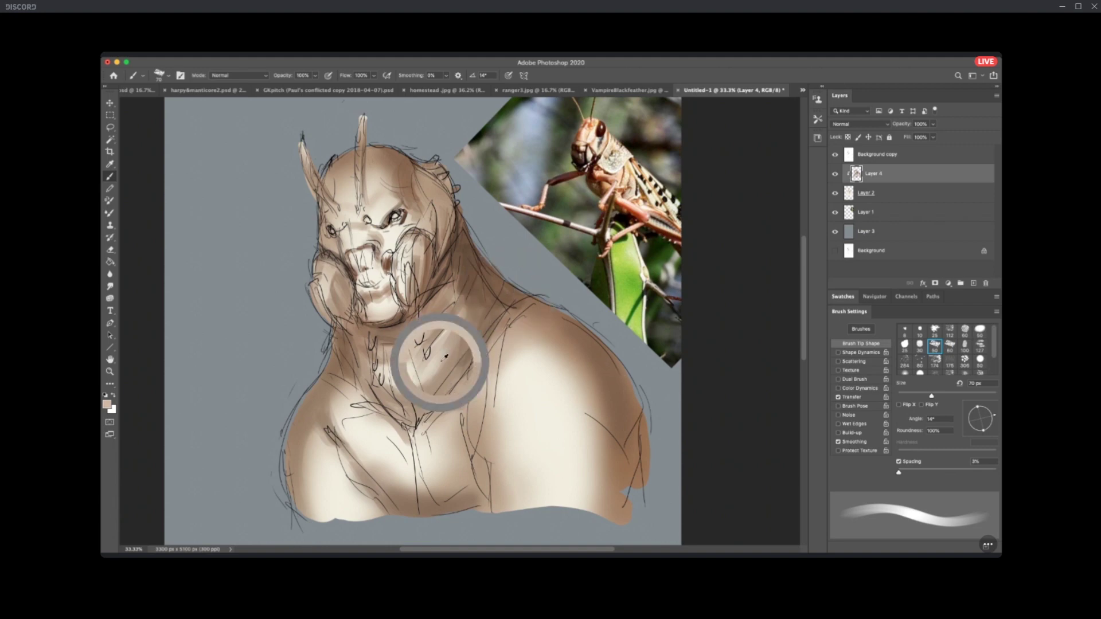
{"action": "left_click", "coordinate": [473, 333], "text": "alt"}
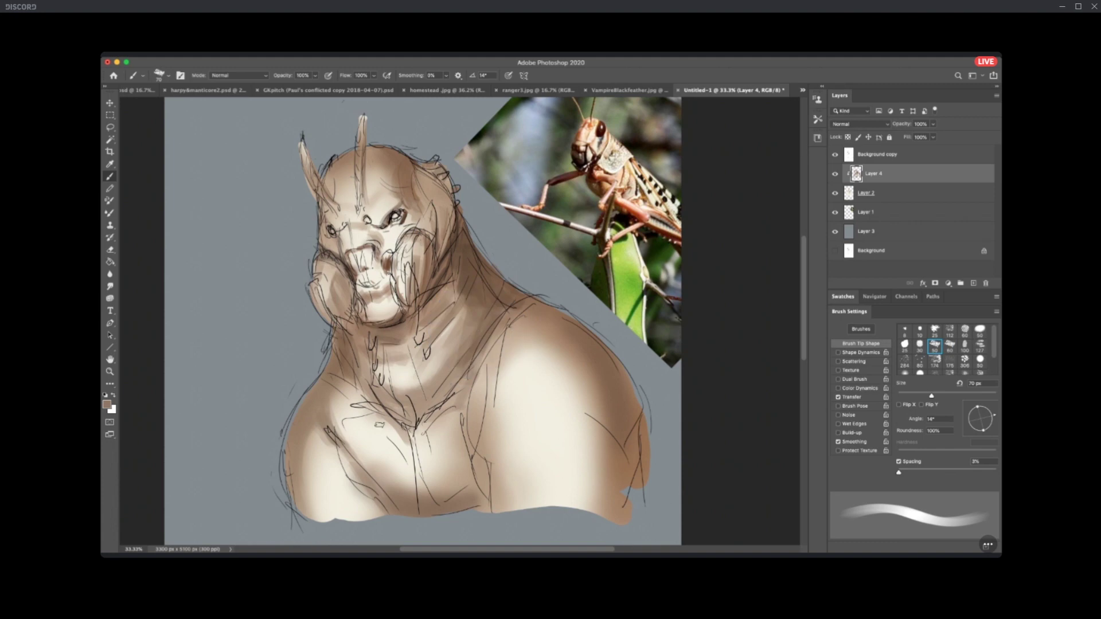
{"action": "left_click", "coordinate": [906, 371]}
{"action": "key", "text": "bracketright"}
{"action": "key", "text": "bracketright"}
{"action": "key", "text": "bracketright"}
{"action": "key", "text": "bracketright"}
{"action": "key", "text": "bracketright"}
{"action": "key", "text": "bracketright"}
{"action": "mouse_move", "coordinate": [432, 394]}
{"action": "left_mouse_down"}
{"action": "mouse_move", "coordinate": [390, 404]}
{"action": "mouse_move", "coordinate": [453, 353]}
{"action": "mouse_move", "coordinate": [445, 341]}
{"action": "mouse_move", "coordinate": [462, 301]}
{"action": "left_mouse_up"}
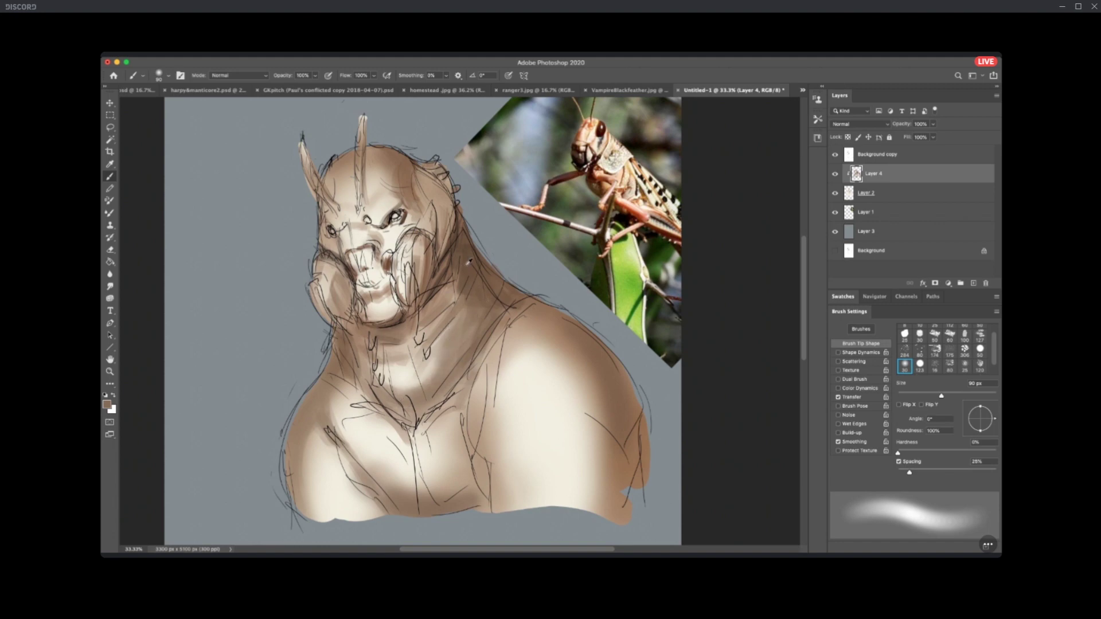
Sample brown behind the jaw, darken the neck below it and enlarge the soft brush to 200 px to shade the right arm.
{"action": "left_click", "coordinate": [463, 273], "text": "alt"}
{"action": "mouse_move", "coordinate": [437, 324]}
{"action": "left_mouse_down"}
{"action": "mouse_move", "coordinate": [453, 291]}
{"action": "mouse_move", "coordinate": [398, 339]}
{"action": "left_mouse_up"}
{"action": "mouse_move", "coordinate": [459, 312]}
{"action": "left_mouse_down"}
{"action": "mouse_move", "coordinate": [442, 339]}
{"action": "mouse_move", "coordinate": [398, 362]}
{"action": "mouse_move", "coordinate": [436, 343]}
{"action": "left_mouse_up"}
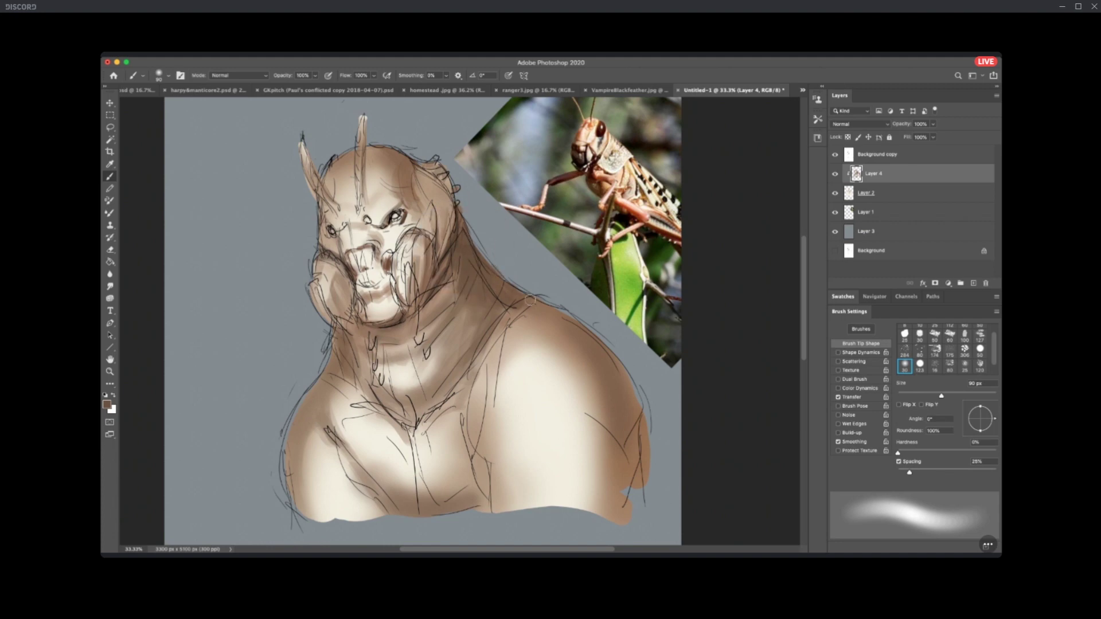
{"action": "key", "text": "bracketright"}
{"action": "key", "text": "bracketright"}
{"action": "key", "text": "bracketright"}
{"action": "key", "text": "bracketright"}
{"action": "key", "text": "bracketright"}
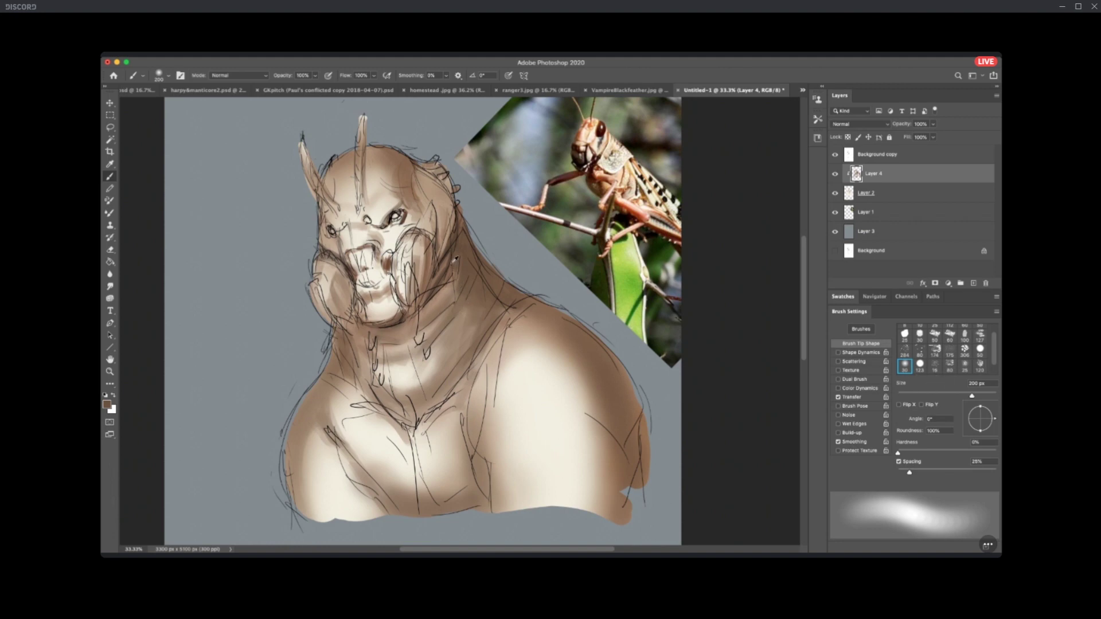
Shade the lower chest with the 100 px textured brush, sample a light tone there and switch to the 60 px textured brush.
{"action": "left_click", "coordinate": [950, 337]}
{"action": "key", "text": "comma"}
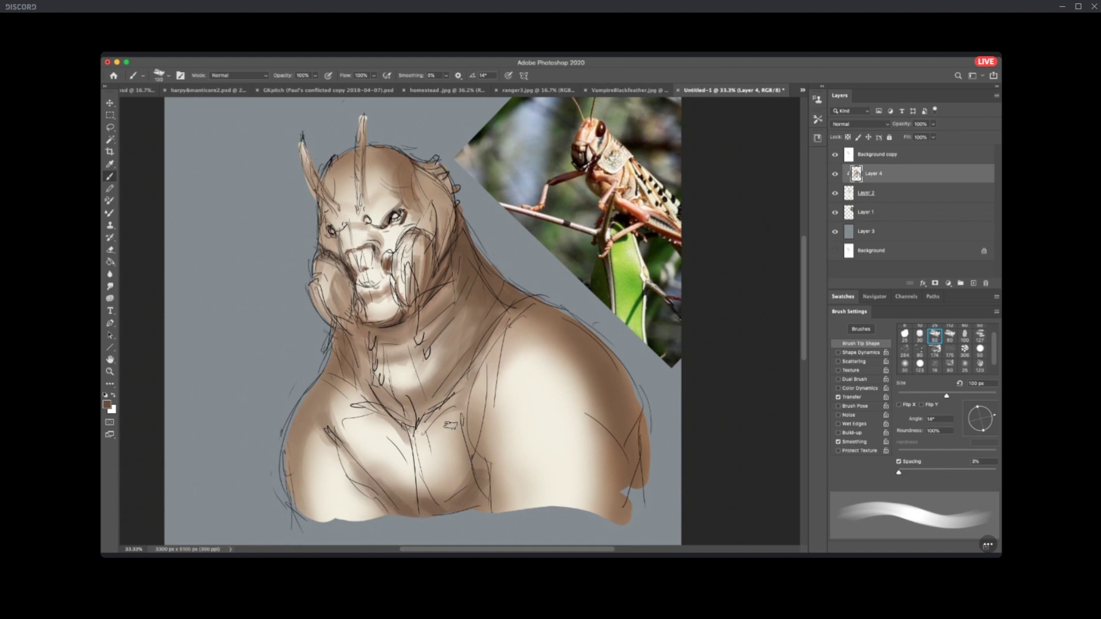
{"action": "left_click", "coordinate": [448, 427], "text": "alt"}
{"action": "key", "text": "period"}
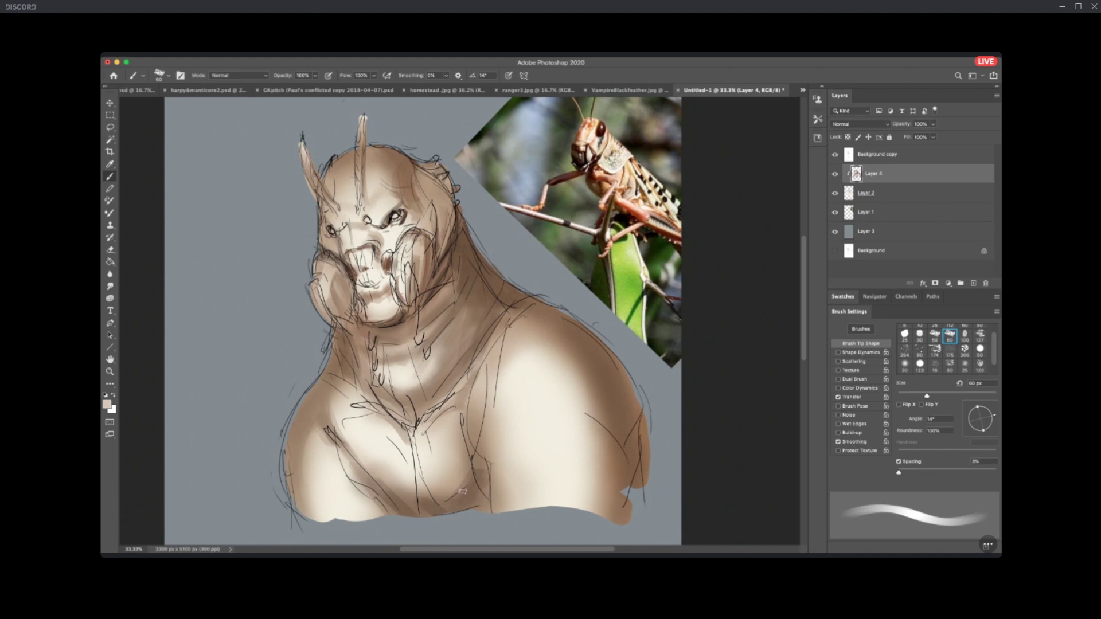
Sample brown behind the jaw and colour the left antenna tip with the soft round brush at 80 px.
{"action": "left_click", "coordinate": [456, 234], "text": "alt"}
{"action": "left_click", "coordinate": [906, 364]}
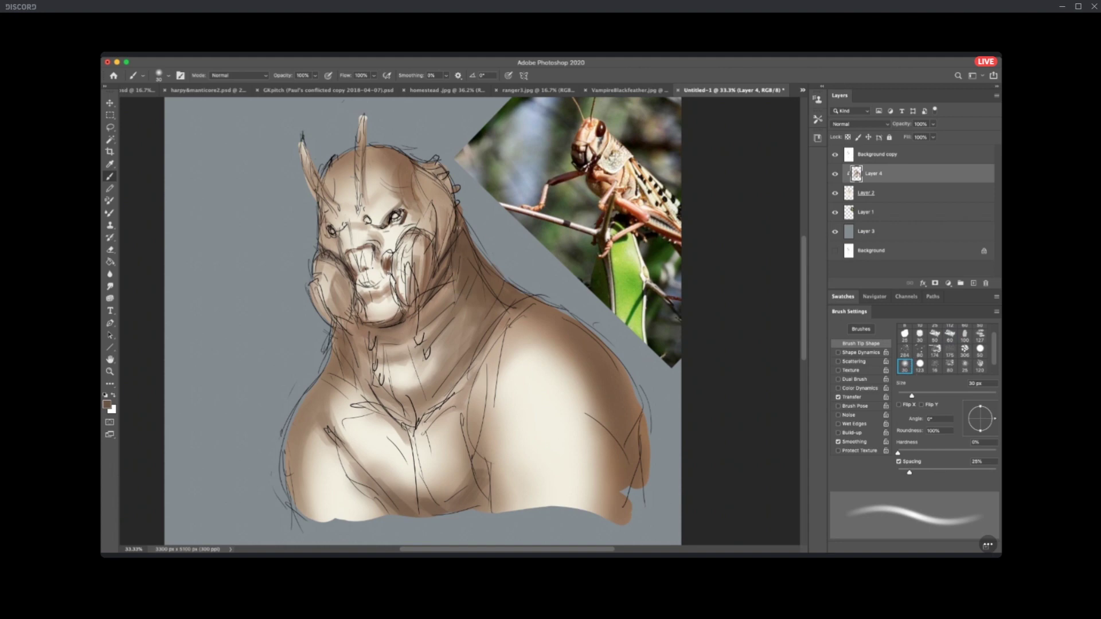
{"action": "key", "text": "bracketright"}
{"action": "key", "text": "bracketright"}
{"action": "key", "text": "bracketright"}
{"action": "key", "text": "bracketright"}
{"action": "key", "text": "bracketright"}
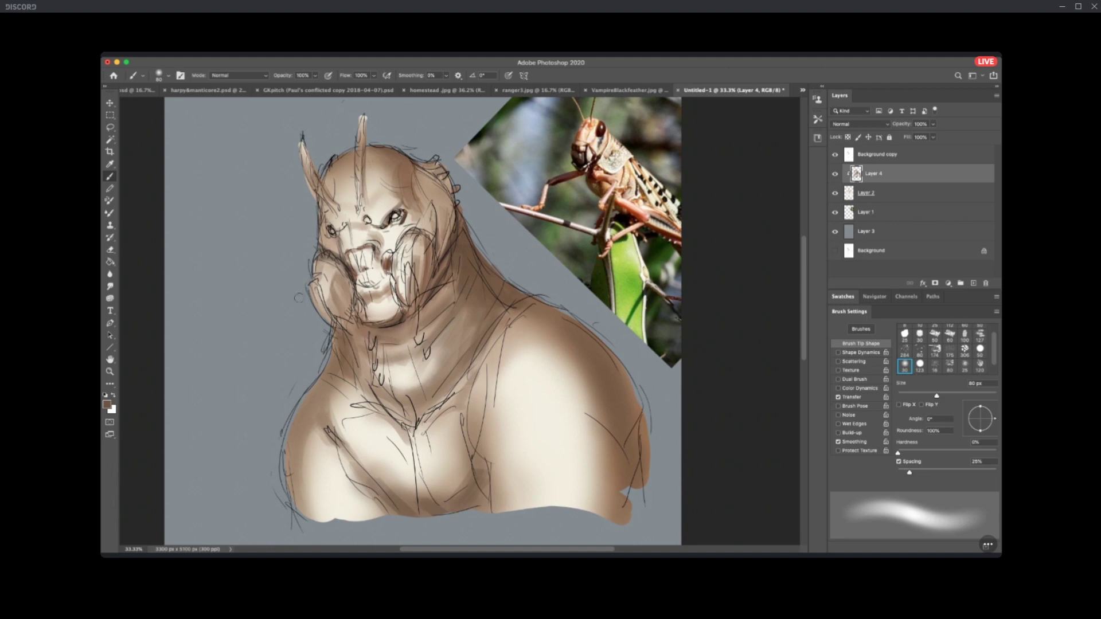
{"action": "mouse_move", "coordinate": [301, 137]}
{"action": "left_mouse_down"}
{"action": "mouse_move", "coordinate": [309, 189]}
{"action": "mouse_move", "coordinate": [307, 167]}
{"action": "left_mouse_up"}
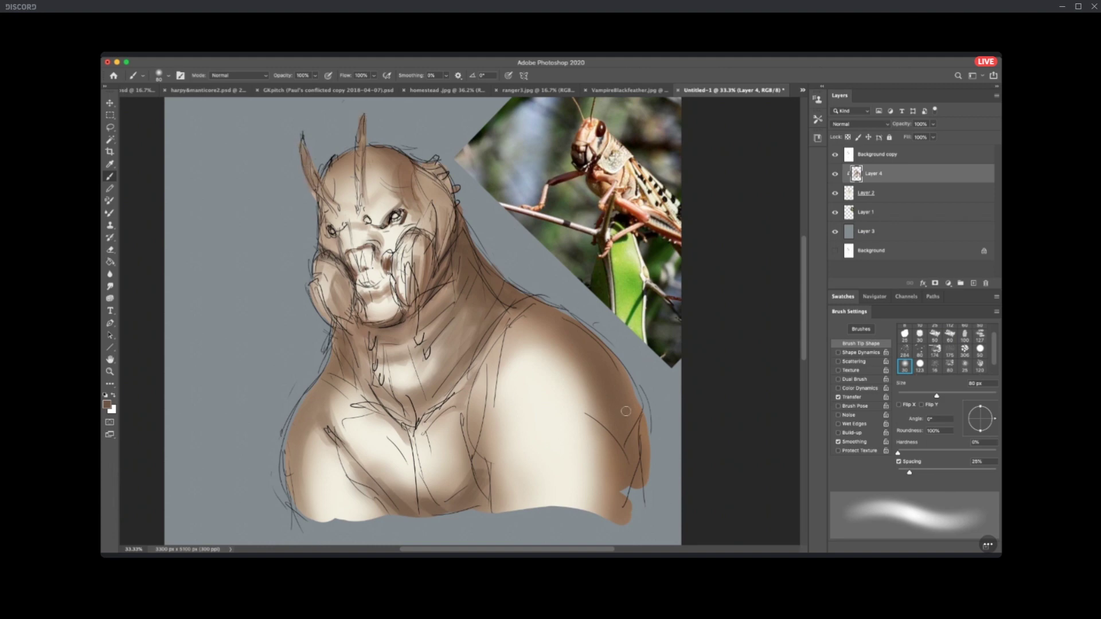
Sample orange from the grasshopper's head and tint the area around the right eye and the base of the throat.
{"action": "left_click", "coordinate": [576, 126], "text": "alt"}
{"action": "left_click_drag", "start_coordinate": [411, 217], "coordinate": [419, 220]}
{"action": "left_click_drag", "start_coordinate": [390, 389], "coordinate": [449, 370]}
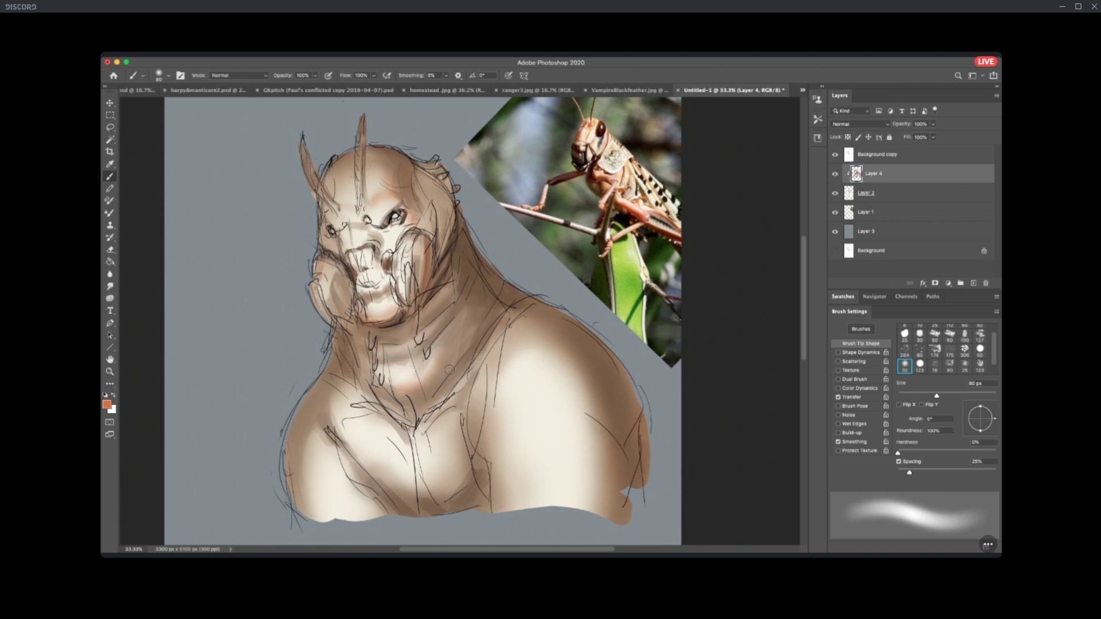
Sample brown from the back of the neck, brush it onto the upper chest and reduce the soft brush to 30 px.
{"action": "left_click", "coordinate": [423, 392], "text": "alt"}
{"action": "left_click", "coordinate": [480, 277], "text": "alt"}
{"action": "left_click_drag", "start_coordinate": [396, 443], "coordinate": [401, 458]}
{"action": "key", "text": "bracketleft"}
{"action": "key", "text": "bracketleft"}
{"action": "key", "text": "bracketleft"}
{"action": "key", "text": "bracketleft"}
{"action": "key", "text": "bracketleft"}
{"action": "key", "text": "bracketleft"}
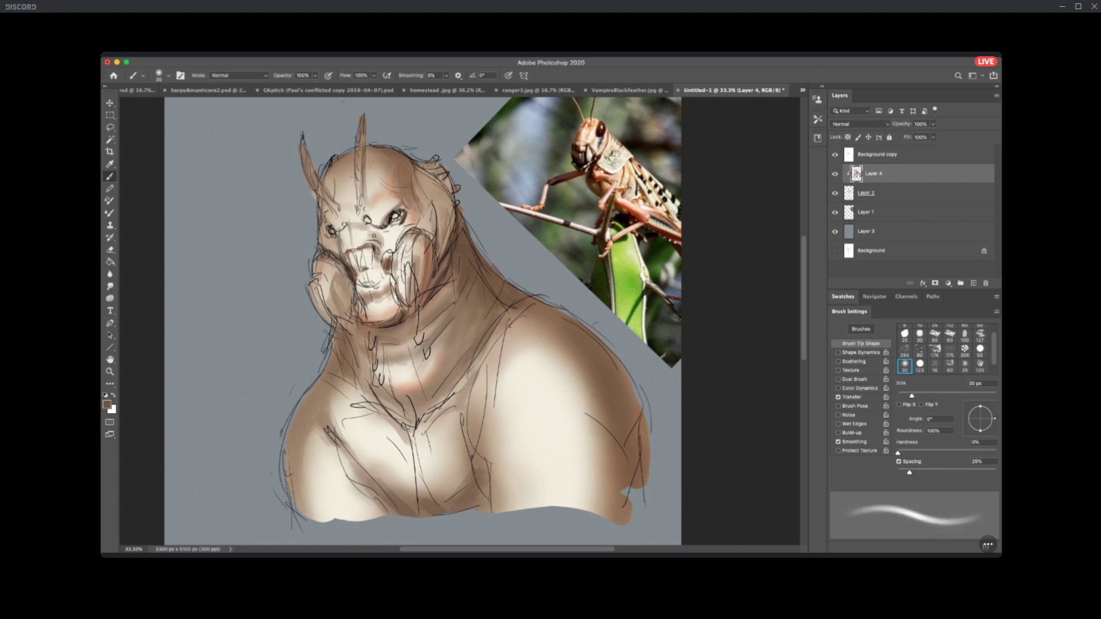
Sample a light tone between the eyes and brighten the bridge of the nose with the soft brush at 45 px.
{"action": "left_click", "coordinate": [360, 221], "text": "alt"}
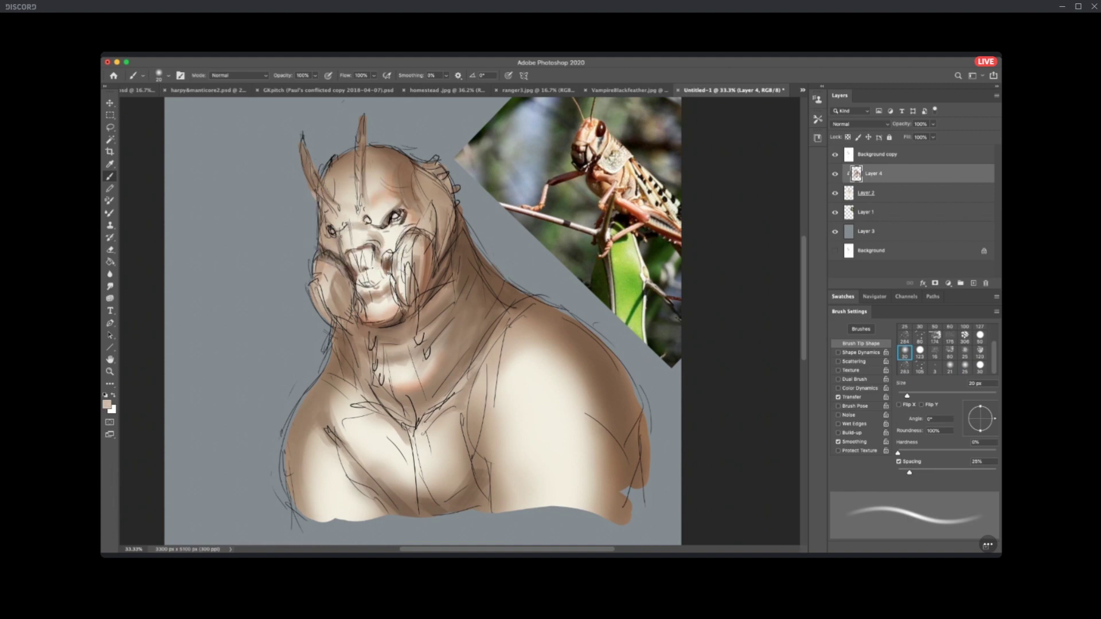
{"action": "key", "text": "bracketright"}
{"action": "key", "text": "bracketright"}
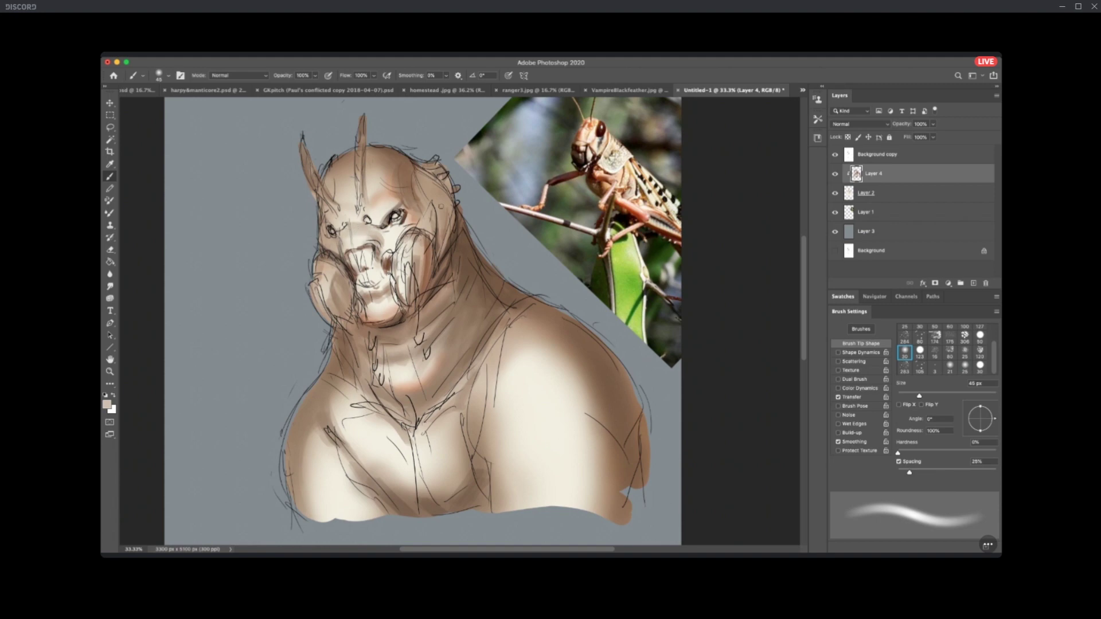
Sample brown from the top of the head and shade the back of the head, enlarging the soft brush to 125 px.
{"action": "left_click", "coordinate": [397, 151], "text": "alt"}
{"action": "key", "text": "bracketright"}
{"action": "key", "text": "bracketright"}
{"action": "key", "text": "bracketright"}
{"action": "key", "text": "bracketright"}
{"action": "key", "text": "bracketright"}
{"action": "key", "text": "bracketright"}
{"action": "key", "text": "bracketright"}
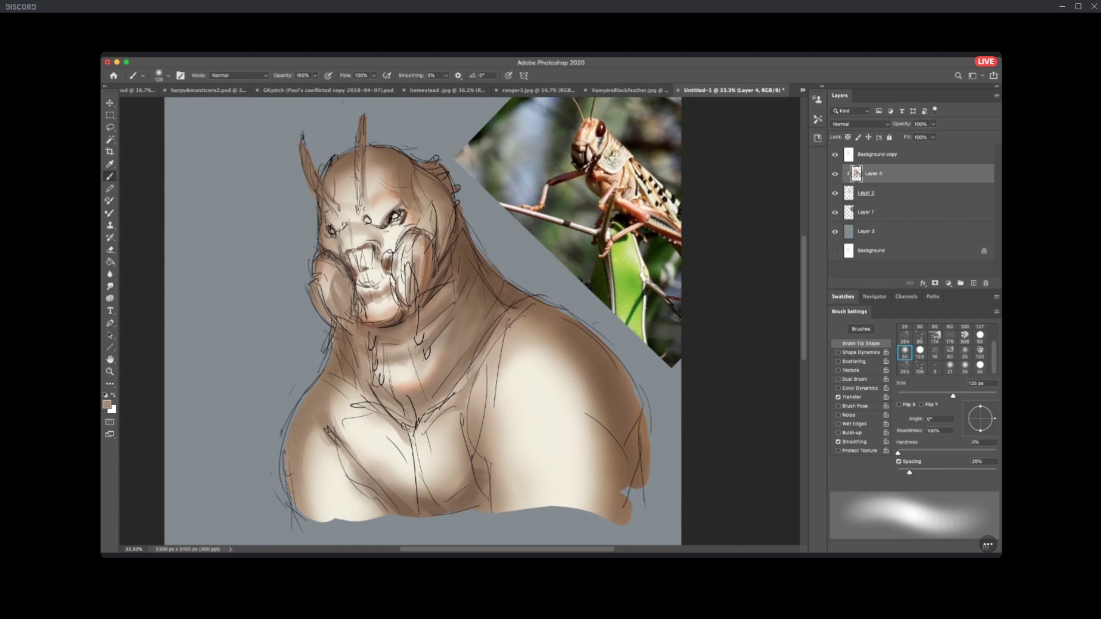
Sample orange-red from the grasshopper's body and tint both cheek mandibles with the soft brush at 60 px.
{"action": "left_click", "coordinate": [634, 206], "text": "alt"}
{"action": "key", "text": "bracketleft"}
{"action": "key", "text": "bracketleft"}
{"action": "key", "text": "bracketleft"}
{"action": "key", "text": "bracketleft"}
{"action": "key", "text": "bracketleft"}
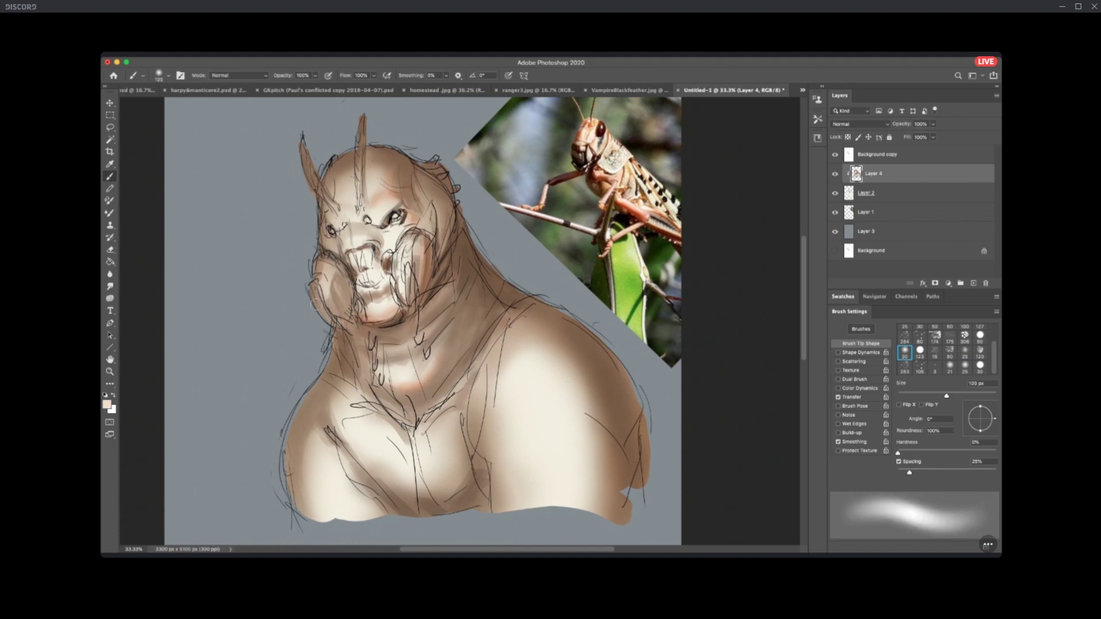
{"action": "left_click", "coordinate": [644, 208], "text": "alt"}
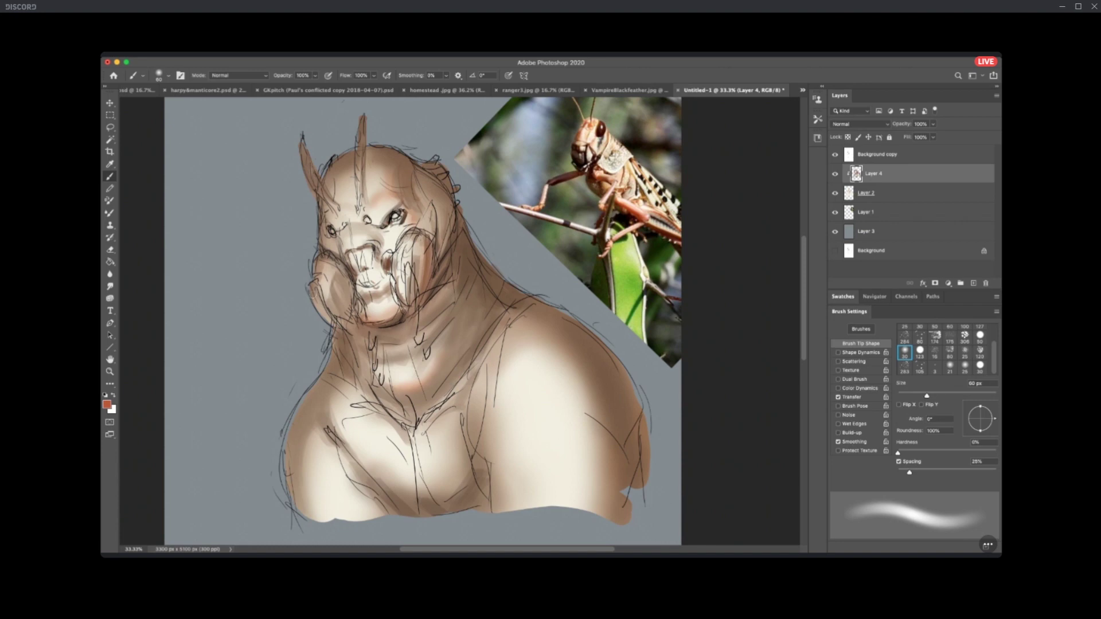
{"action": "left_click", "coordinate": [329, 293]}
{"action": "left_click", "coordinate": [422, 257]}
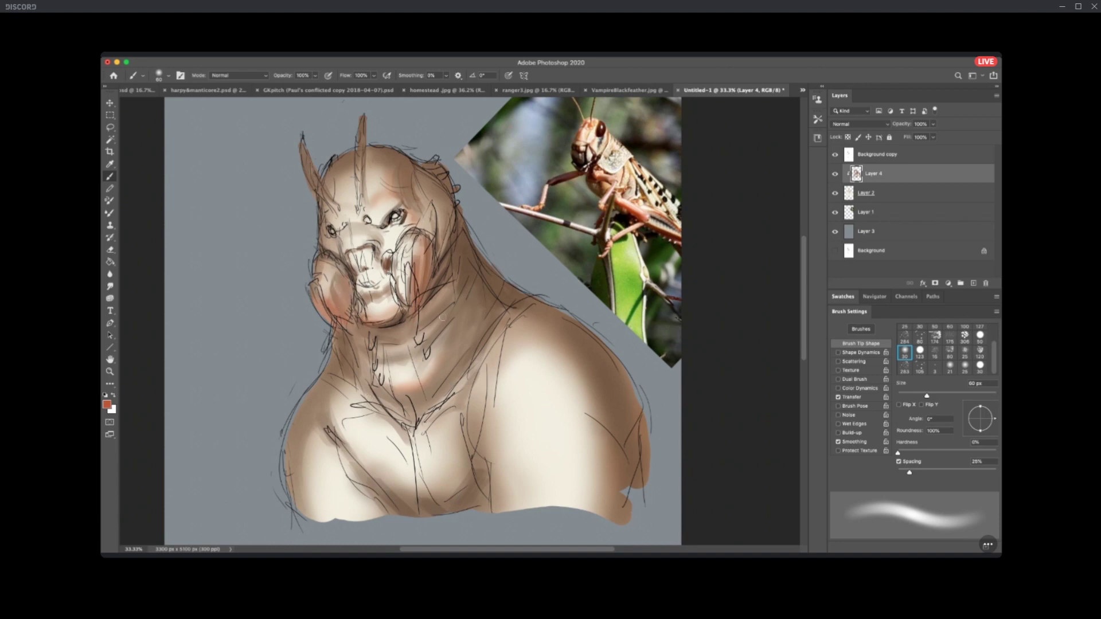
Sample browns from the chin and behind the jaw to shade the jaw edges, reducing the soft brush to 45 px.
{"action": "left_click", "coordinate": [403, 316], "text": "alt"}
{"action": "left_click", "coordinate": [394, 321], "text": "alt"}
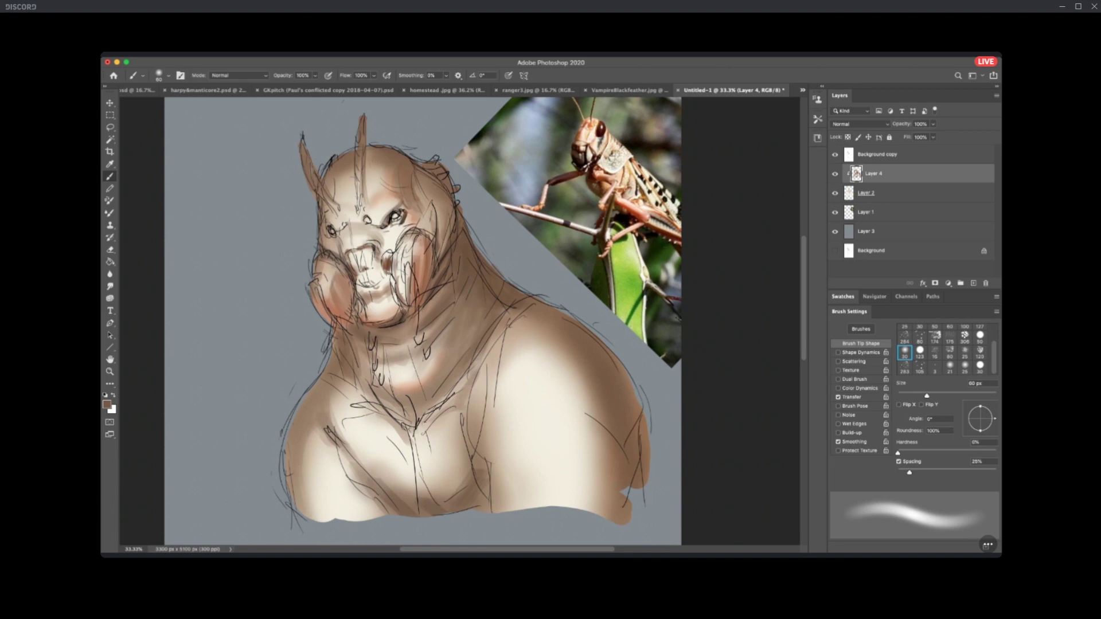
{"action": "left_click", "coordinate": [445, 255], "text": "alt"}
{"action": "key", "text": "bracketleft"}
{"action": "key", "text": "bracketleft"}
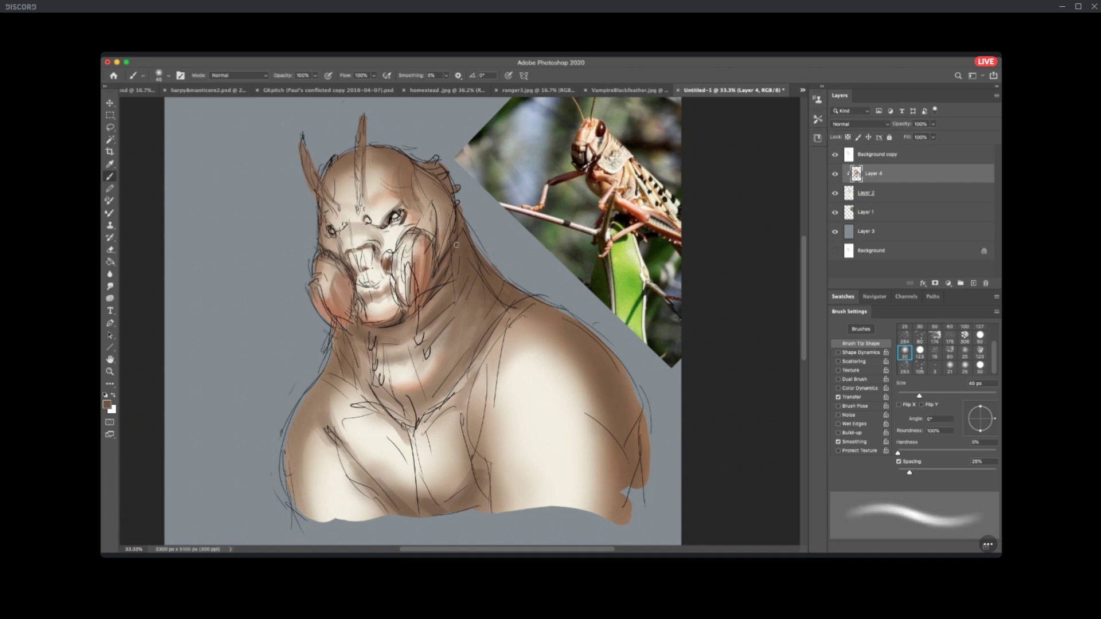
Sample dark brown from the neck, deepen the folds below the jaw with a small soft brush and enlarge it to 90 px.
{"action": "left_click", "coordinate": [966, 366]}
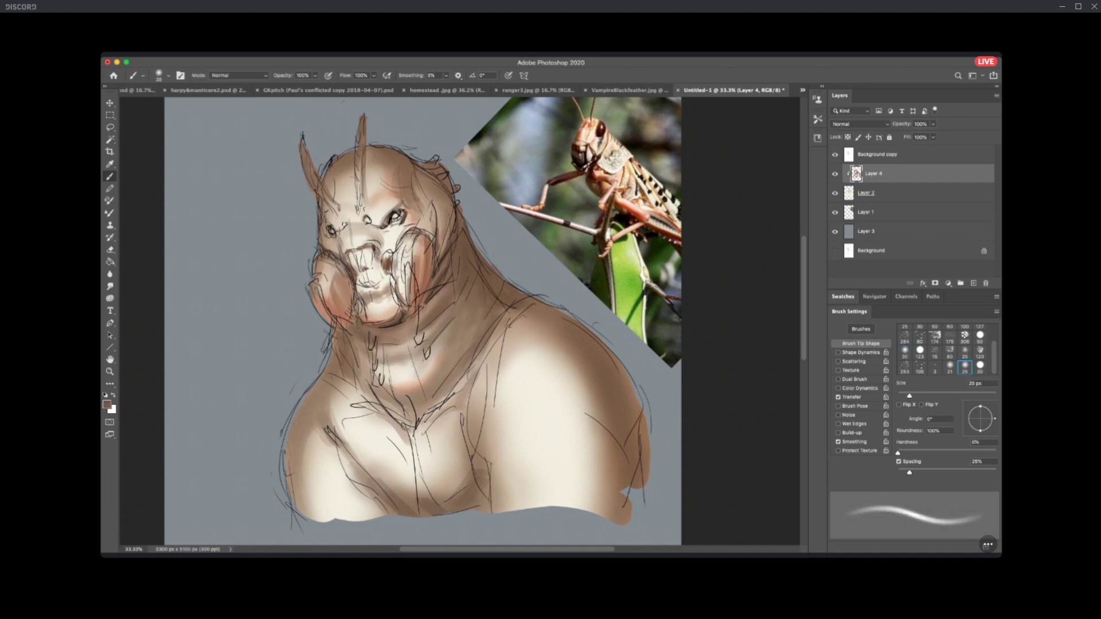
{"action": "left_click", "coordinate": [399, 320], "text": "alt"}
{"action": "left_click", "coordinate": [445, 294], "text": "alt"}
{"action": "left_click", "coordinate": [432, 322], "text": "alt"}
{"action": "key", "text": "bracketright"}
{"action": "key", "text": "bracketright"}
{"action": "key", "text": "bracketright"}
{"action": "key", "text": "bracketright"}
{"action": "key", "text": "bracketright"}
{"action": "key", "text": "bracketright"}
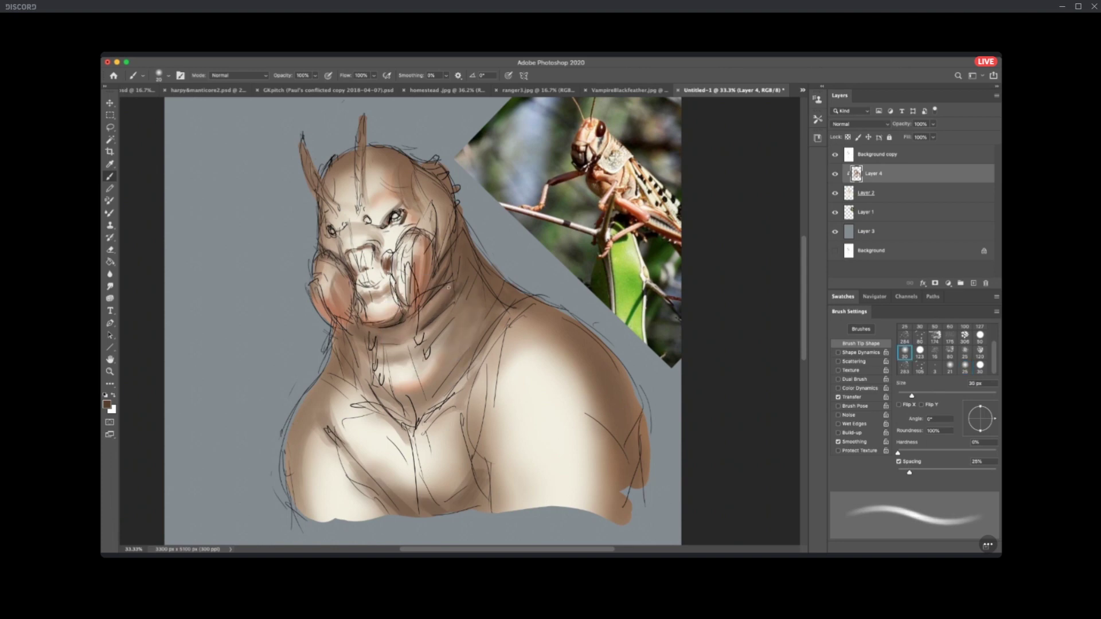
{"action": "key", "text": "bracketright"}
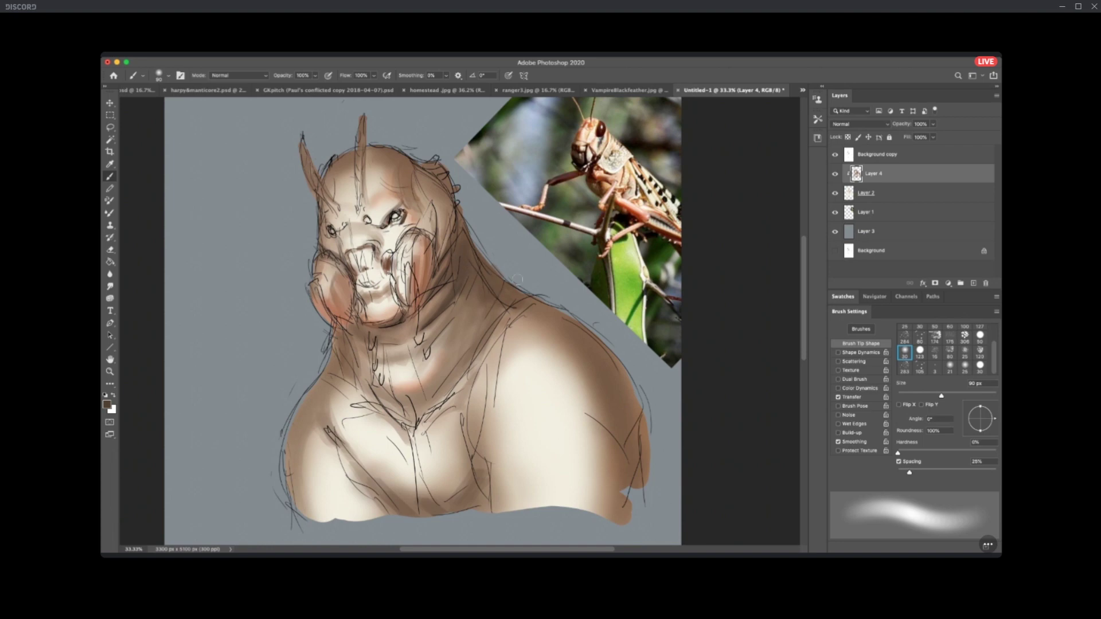
Darken the neck folds towards the right shoulder with the soft brush reduced to 45 px.
{"action": "key", "text": "bracketleft"}
{"action": "key", "text": "bracketleft"}
{"action": "key", "text": "bracketleft"}
{"action": "key", "text": "bracketleft"}
{"action": "key", "text": "bracketleft"}
{"action": "key", "text": "bracketleft"}
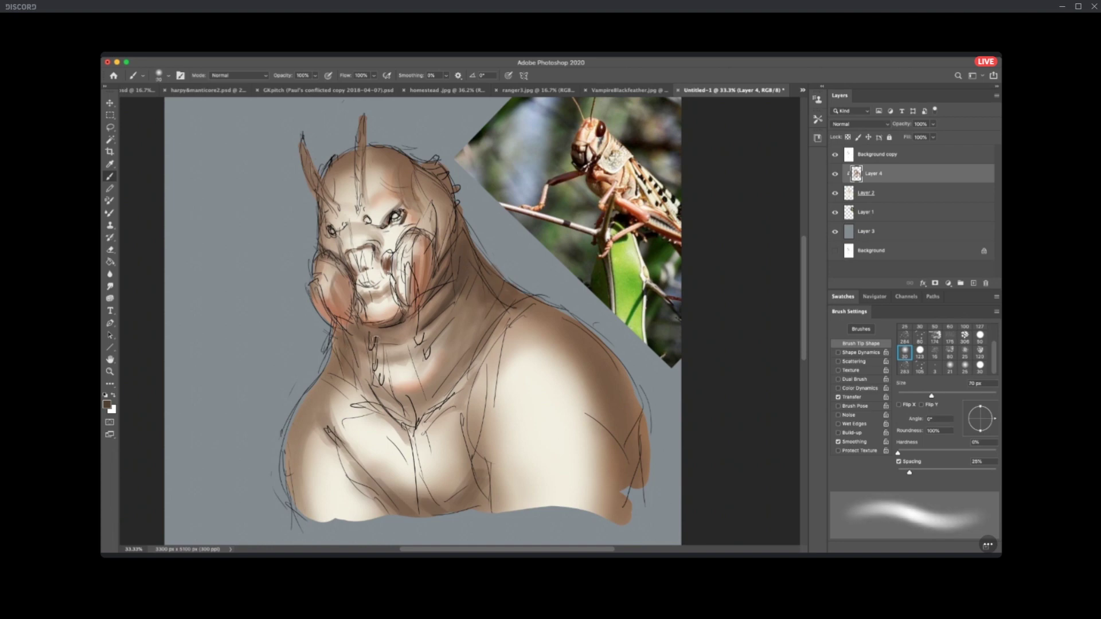
{"action": "key", "text": "bracketleft"}
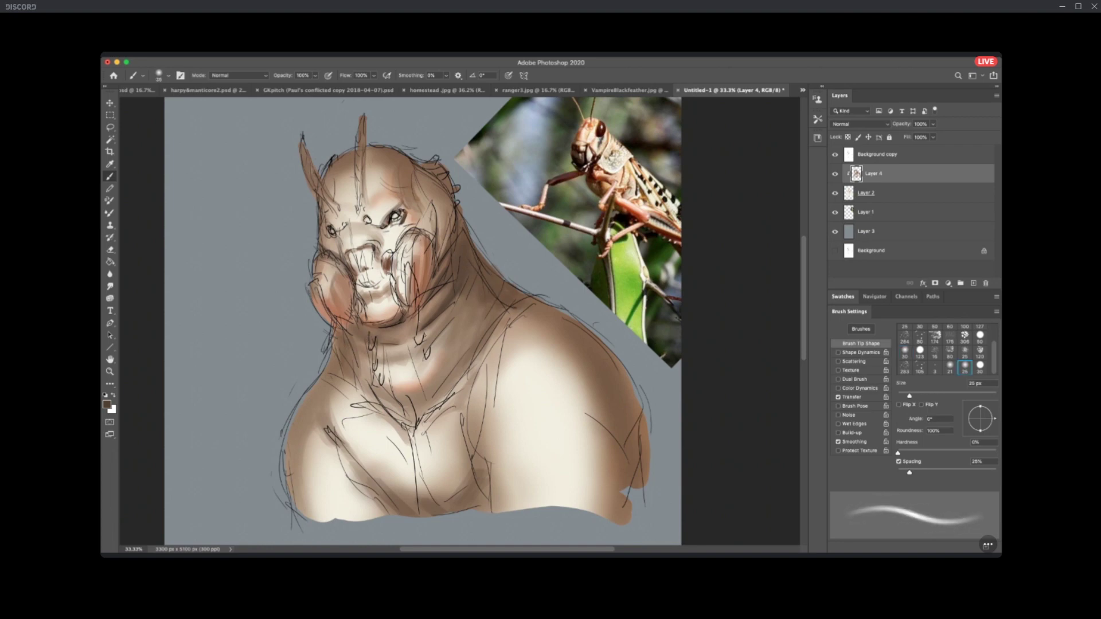
{"action": "key", "text": "bracketright"}
{"action": "key", "text": "bracketright"}
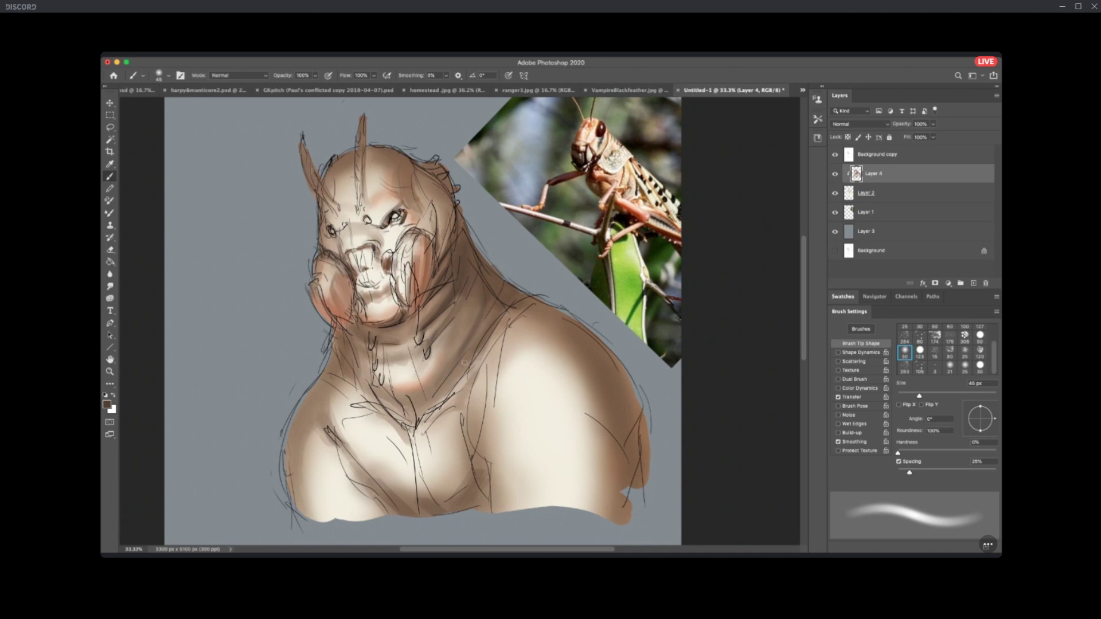
{"action": "key", "text": "bracketright"}
Sample dark red from the grasshopper's head and darken the creature's eyes with the textured brush at 30 px.
{"action": "scroll", "coordinate": [982, 338], "scroll_direction": "up", "scroll_amount": 2}
{"action": "left_click", "coordinate": [951, 345]}
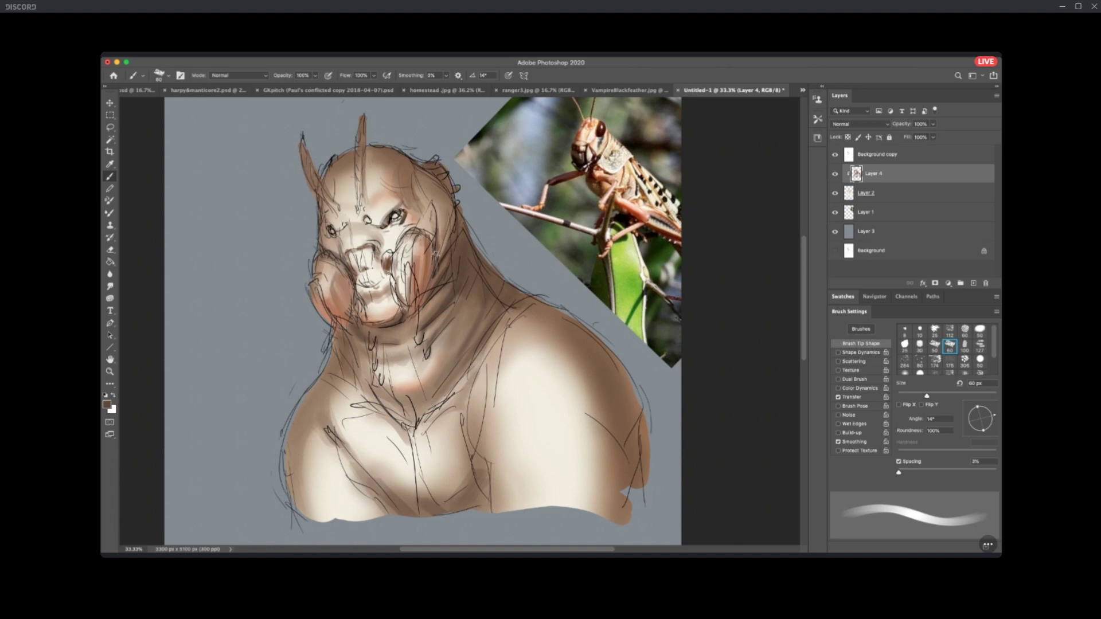
{"action": "left_click", "coordinate": [603, 128], "text": "alt"}
{"action": "key", "text": "bracketleft"}
{"action": "key", "text": "bracketleft"}
{"action": "key", "text": "bracketleft"}
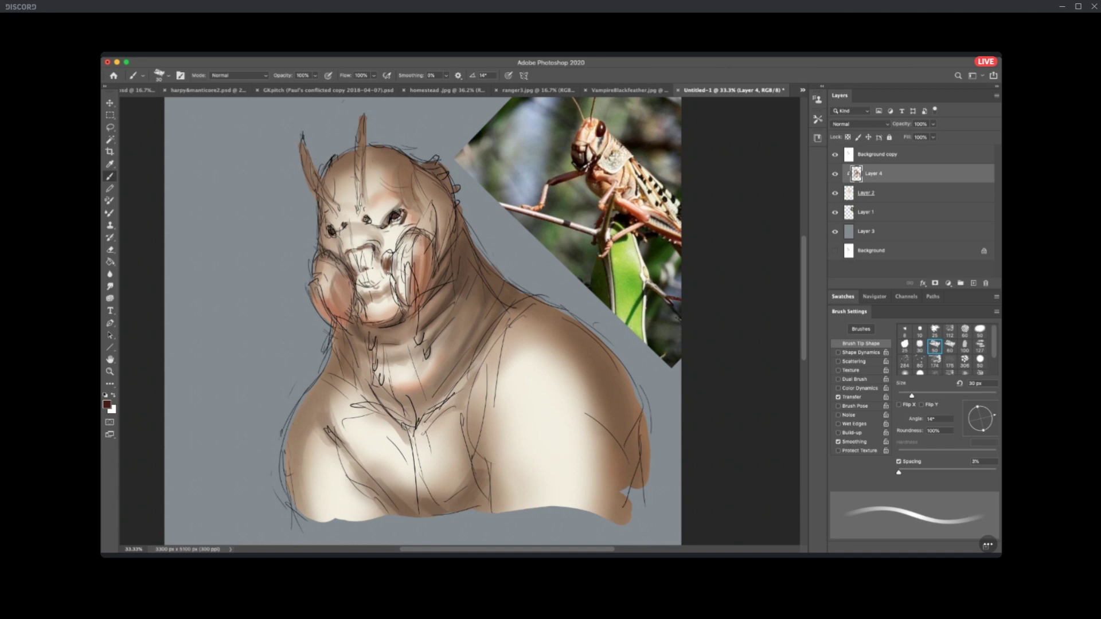
Sample near-white from the grasshopper's head and dot highlights in the creature's eyes with the textured brush reduced to 9 px.
{"action": "left_click", "coordinate": [604, 123], "text": "alt"}
{"action": "key", "text": "ctrl+plus"}
{"action": "key", "text": "bracketleft"}
{"action": "key", "text": "bracketleft"}
{"action": "key", "text": "bracketleft"}
{"action": "key", "text": "bracketleft"}
{"action": "key", "text": "bracketleft"}
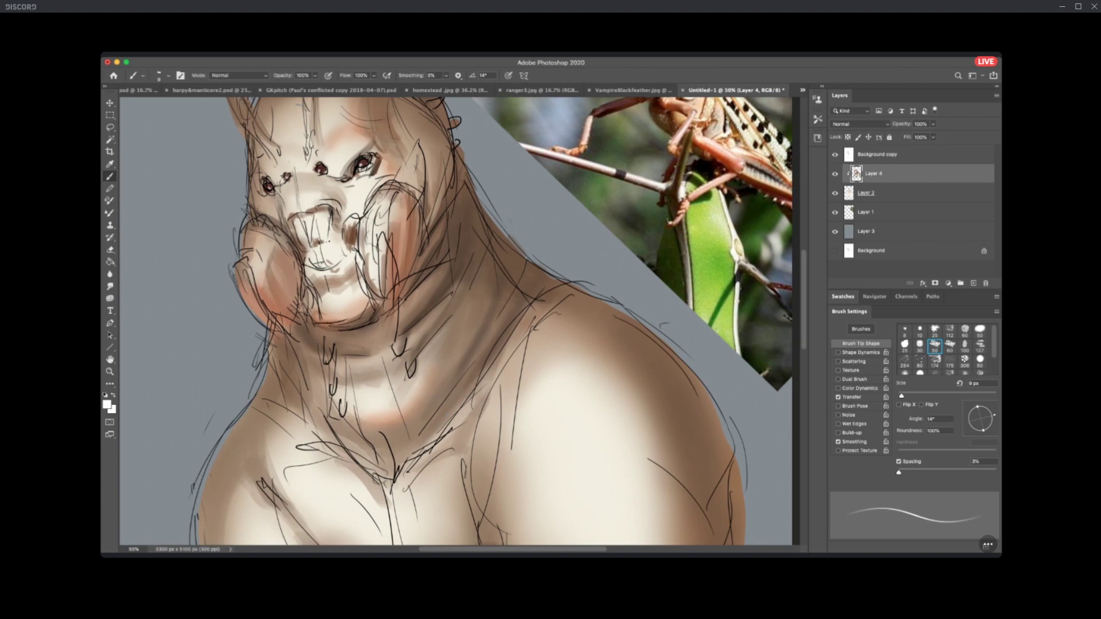
Sample grey-brown from between the eyes, shade the inner corner of the right brow at 20 px and enlarge the brush to 30 px.
{"action": "left_click", "coordinate": [347, 173], "text": "alt"}
{"action": "key", "text": "bracketright"}
{"action": "key", "text": "bracketright"}
{"action": "key", "text": "bracketright"}
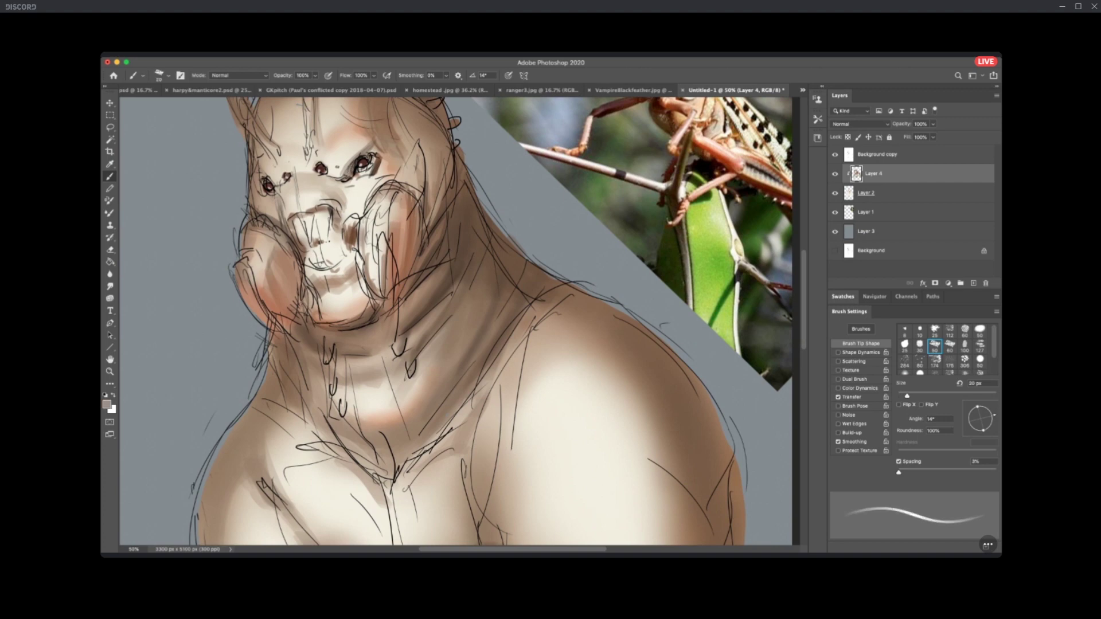
{"action": "left_click_drag", "start_coordinate": [344, 171], "coordinate": [358, 155]}
{"action": "key", "text": "bracketright"}
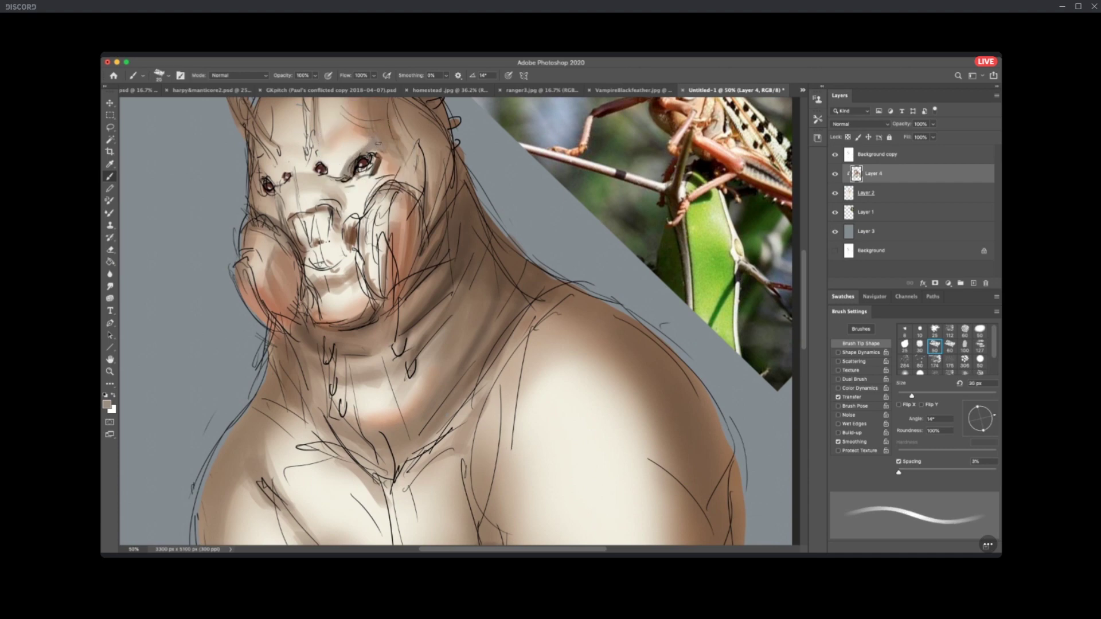
Enable Shape Dynamics for the textured brush and paint tapered dark brown strokes along the folds of the right cheek at 30 px.
{"action": "left_click_drag", "start_coordinate": [484, 246], "coordinate": [512, 353]}
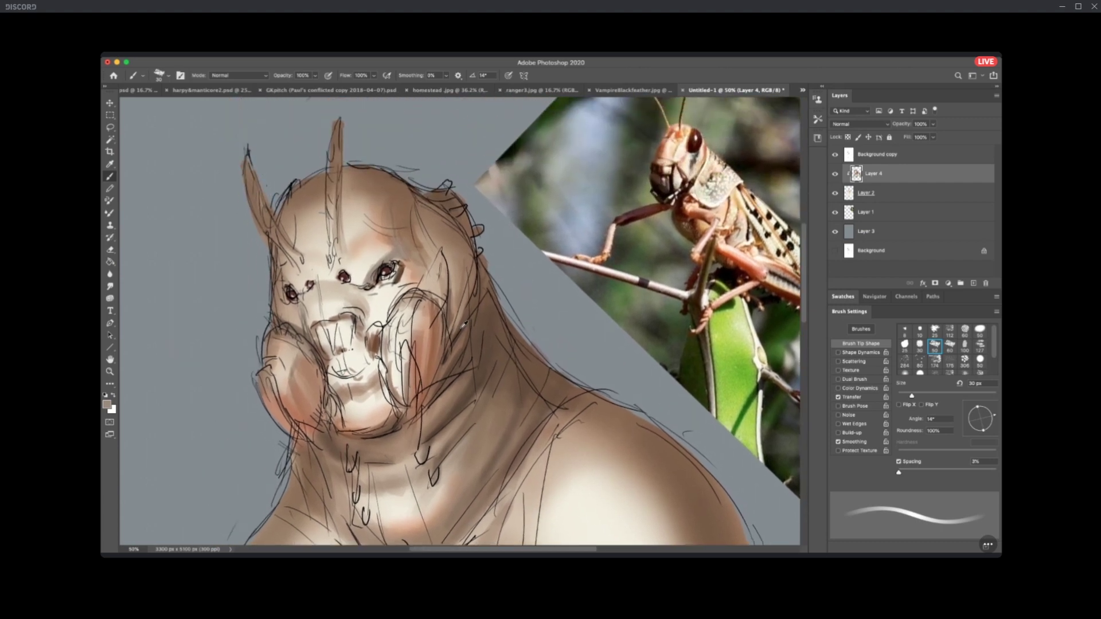
{"action": "left_click", "coordinate": [838, 352]}
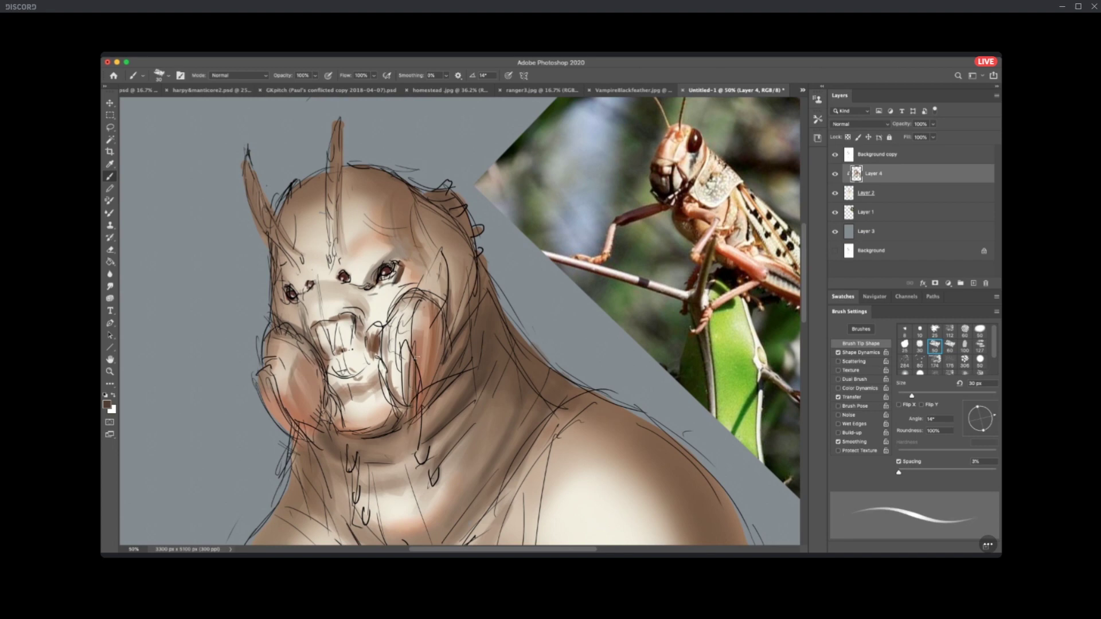
{"action": "left_click_drag", "start_coordinate": [432, 317], "coordinate": [442, 382]}
{"action": "left_click_drag", "start_coordinate": [439, 342], "coordinate": [416, 411]}
{"action": "left_click_drag", "start_coordinate": [400, 365], "coordinate": [408, 296]}
{"action": "mouse_move", "coordinate": [411, 341]}
{"action": "left_mouse_down"}
{"action": "mouse_move", "coordinate": [411, 299]}
{"action": "mouse_move", "coordinate": [404, 334]}
{"action": "mouse_move", "coordinate": [392, 303]}
{"action": "left_mouse_up"}
{"action": "mouse_move", "coordinate": [398, 375]}
{"action": "left_mouse_down"}
{"action": "mouse_move", "coordinate": [393, 308]}
{"action": "mouse_move", "coordinate": [388, 326]}
{"action": "left_mouse_up"}
{"action": "left_click_drag", "start_coordinate": [400, 401], "coordinate": [389, 361]}
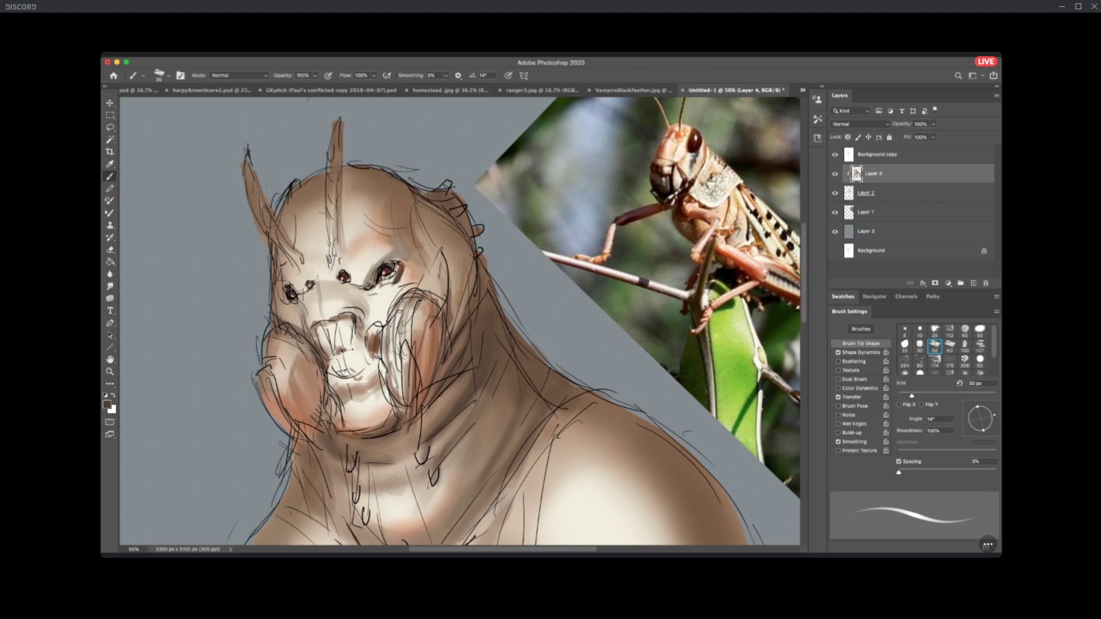
Sample cream and brown from the right cheek and blend its folds with the textured brush at 50 px.
{"action": "left_click", "coordinate": [412, 321], "text": "alt"}
{"action": "key", "text": "bracketright"}
{"action": "key", "text": "bracketright"}
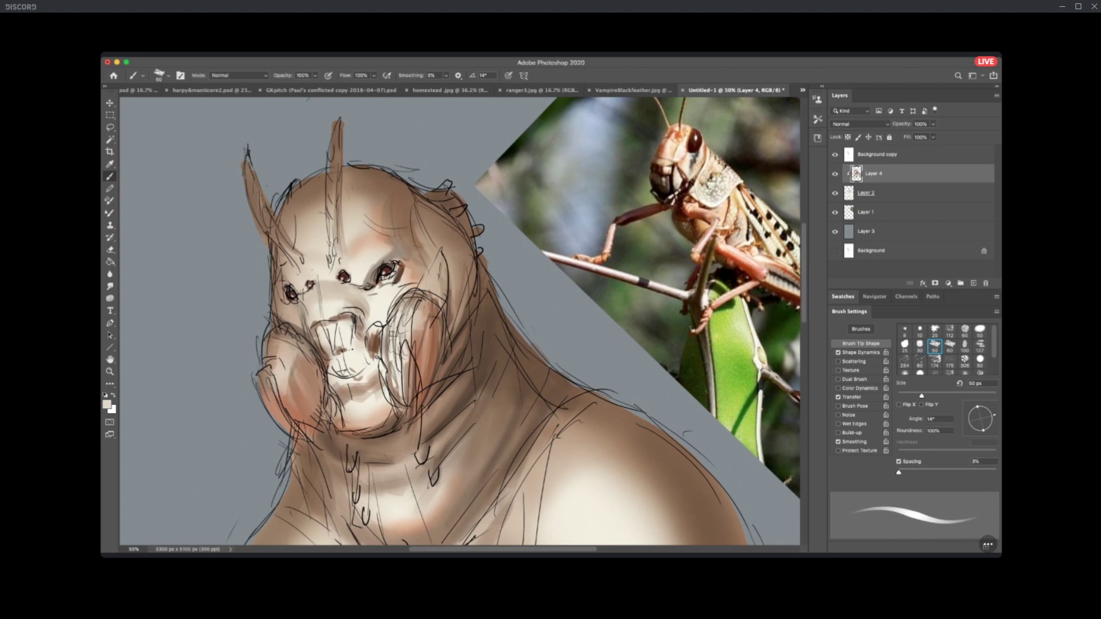
{"action": "left_click", "coordinate": [414, 359], "text": "alt"}
{"action": "mouse_move", "coordinate": [414, 359]}
{"action": "left_mouse_down"}
{"action": "mouse_move", "coordinate": [413, 332]}
{"action": "mouse_move", "coordinate": [405, 341]}
{"action": "mouse_move", "coordinate": [446, 355]}
{"action": "left_mouse_up"}
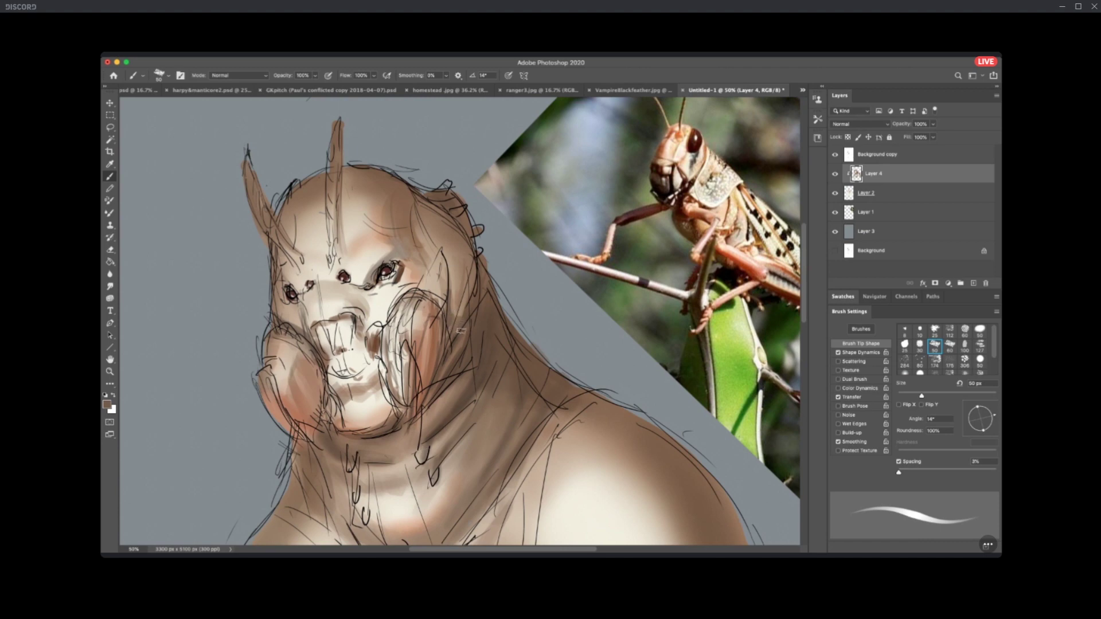
Sample near-black from the grasshopper's mouthparts and darken the inner corner and rims of the creature's eyes at 25 px.
{"action": "left_click", "coordinate": [672, 188], "text": "alt"}
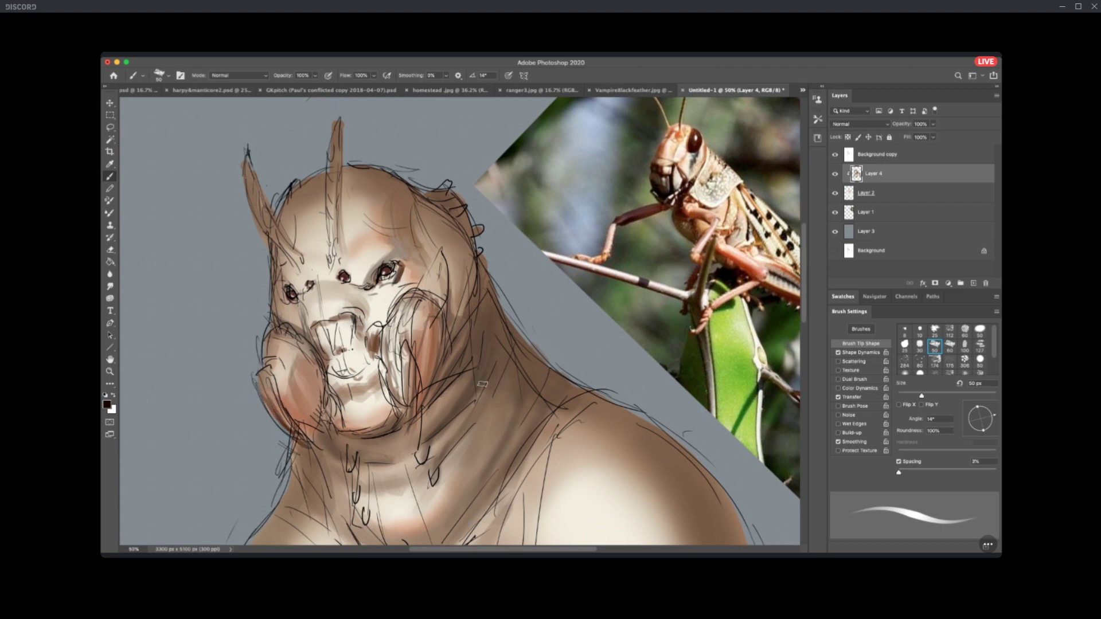
{"action": "key", "text": "bracketleft"}
{"action": "key", "text": "bracketleft"}
{"action": "key", "text": "bracketleft"}
{"action": "key", "text": "bracketright"}
{"action": "mouse_move", "coordinate": [373, 275]}
{"action": "left_mouse_down"}
{"action": "mouse_move", "coordinate": [382, 268]}
{"action": "mouse_move", "coordinate": [353, 288]}
{"action": "mouse_move", "coordinate": [361, 279]}
{"action": "left_mouse_up"}
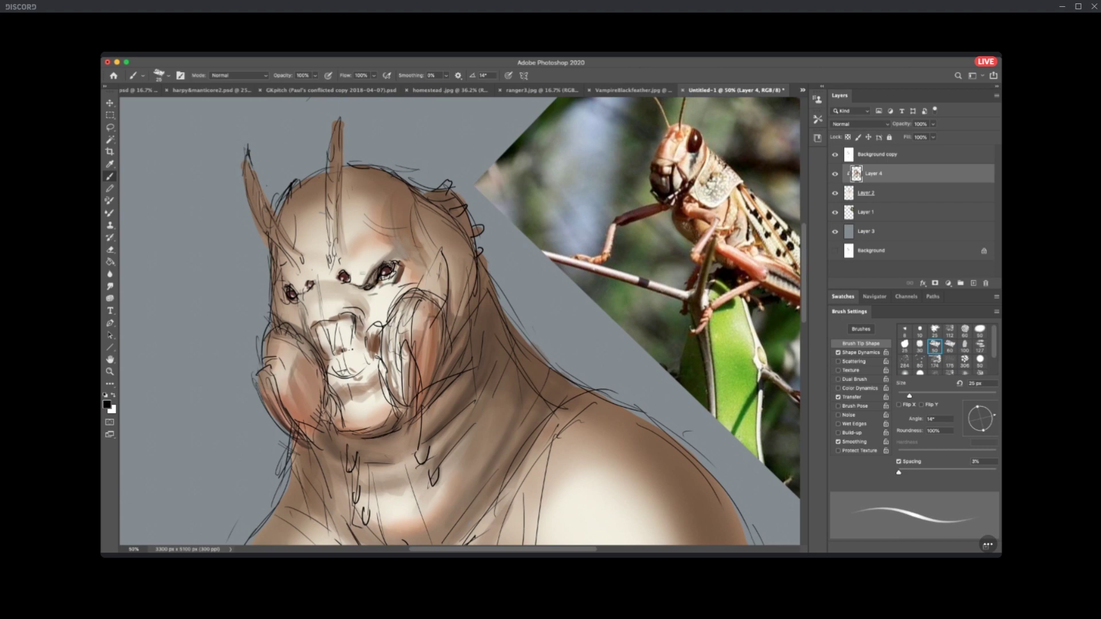
{"action": "left_click", "coordinate": [339, 275]}
{"action": "left_click", "coordinate": [339, 270]}
Sample light orange from the grasshopper's head and streak it along both of the creature's antennae.
{"action": "left_click", "coordinate": [665, 130], "text": "alt"}
{"action": "left_click_drag", "start_coordinate": [332, 252], "coordinate": [337, 188]}
{"action": "mouse_move", "coordinate": [282, 252]}
{"action": "left_mouse_down"}
{"action": "mouse_move", "coordinate": [262, 225]}
{"action": "mouse_move", "coordinate": [291, 181]}
{"action": "mouse_move", "coordinate": [249, 196]}
{"action": "left_mouse_up"}
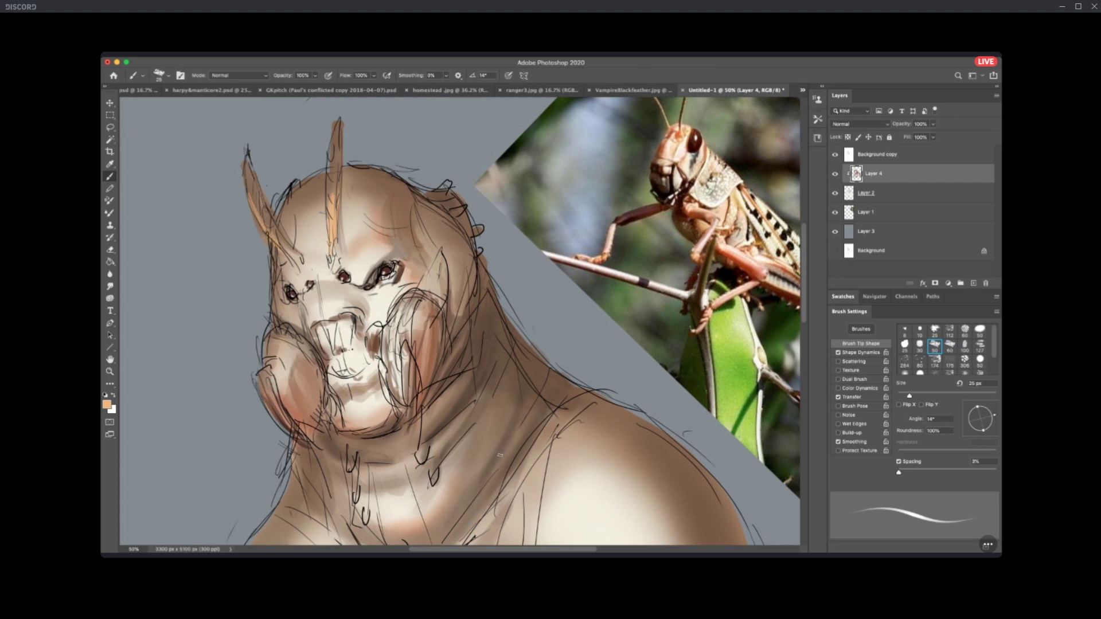
Darken the mouth gaps and outline the teeth in black, adding tones sampled from around the mouth with the 25 px brush.
{"action": "key", "text": "d"}
{"action": "left_click_drag", "start_coordinate": [354, 339], "coordinate": [364, 380]}
{"action": "mouse_move", "coordinate": [324, 361]}
{"action": "left_mouse_down"}
{"action": "mouse_move", "coordinate": [333, 380]}
{"action": "mouse_move", "coordinate": [365, 381]}
{"action": "left_mouse_up"}
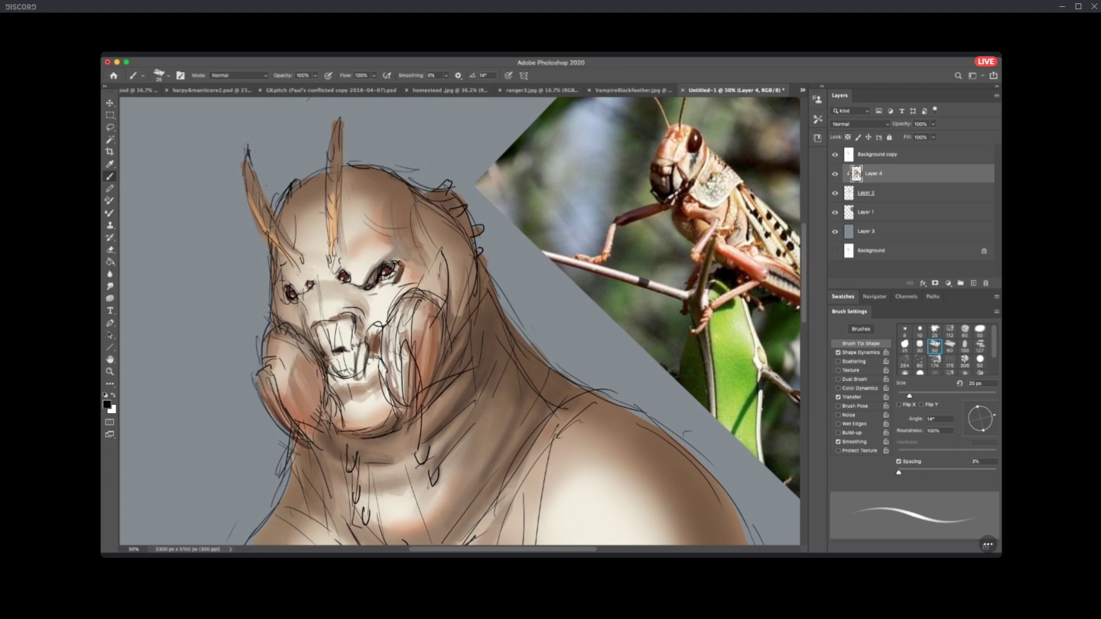
{"action": "left_click", "coordinate": [376, 343], "text": "alt"}
{"action": "left_click_drag", "start_coordinate": [370, 352], "coordinate": [363, 377]}
{"action": "left_click", "coordinate": [348, 356], "text": "alt"}
{"action": "left_click_drag", "start_coordinate": [342, 345], "coordinate": [336, 359]}
{"action": "key", "text": "d"}
{"action": "left_click_drag", "start_coordinate": [370, 343], "coordinate": [372, 352]}
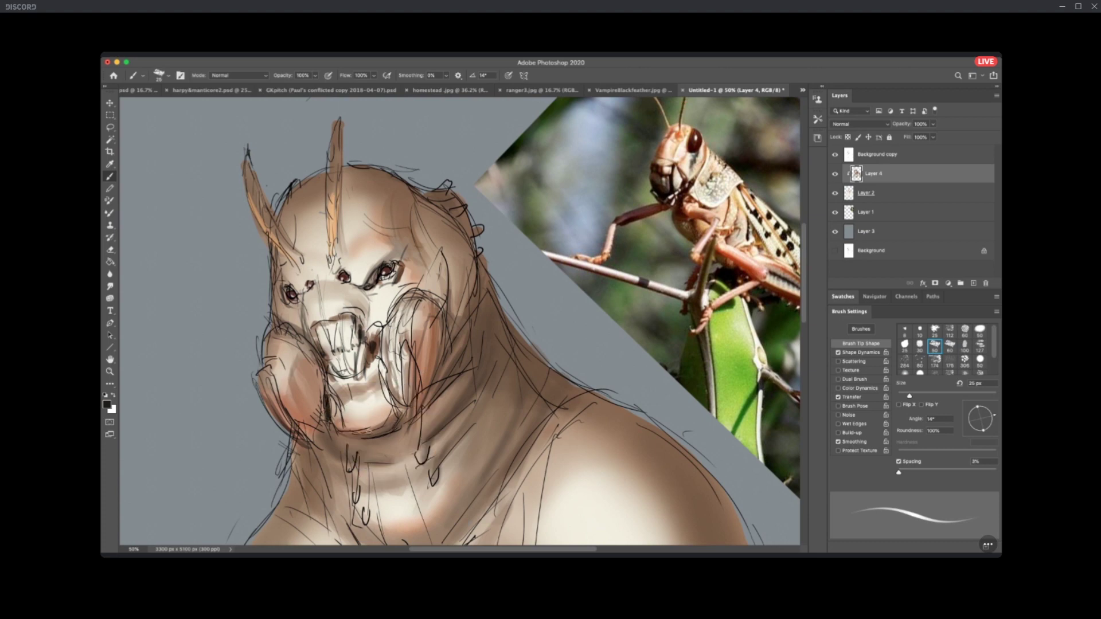
Sample a shadow tone to shade the chin's lower edge and dark red from the eye to streak the right cheek.
{"action": "left_click", "coordinate": [360, 438], "text": "alt"}
{"action": "mouse_move", "coordinate": [351, 431]}
{"action": "left_mouse_down"}
{"action": "mouse_move", "coordinate": [326, 407]}
{"action": "mouse_move", "coordinate": [328, 432]}
{"action": "left_mouse_up"}
{"action": "left_click", "coordinate": [391, 266], "text": "alt"}
{"action": "left_click_drag", "start_coordinate": [425, 344], "coordinate": [408, 439]}
{"action": "left_click_drag", "start_coordinate": [434, 356], "coordinate": [409, 442]}
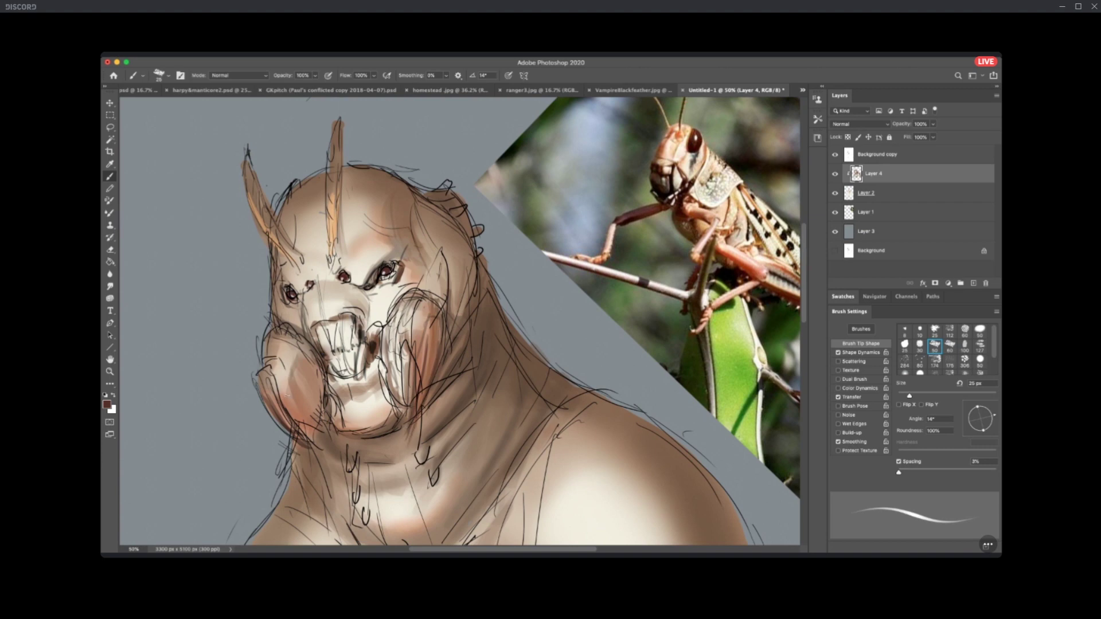
Sample tones from the brow and chin to add fine strokes on both cheeks and darken the underside of the chin.
{"action": "left_click", "coordinate": [363, 266], "text": "alt"}
{"action": "left_click", "coordinate": [270, 394]}
{"action": "left_click_drag", "start_coordinate": [431, 324], "coordinate": [428, 365]}
{"action": "left_click_drag", "start_coordinate": [430, 327], "coordinate": [425, 383]}
{"action": "left_click", "coordinate": [385, 432], "text": "alt"}
{"action": "left_click_drag", "start_coordinate": [339, 435], "coordinate": [387, 431]}
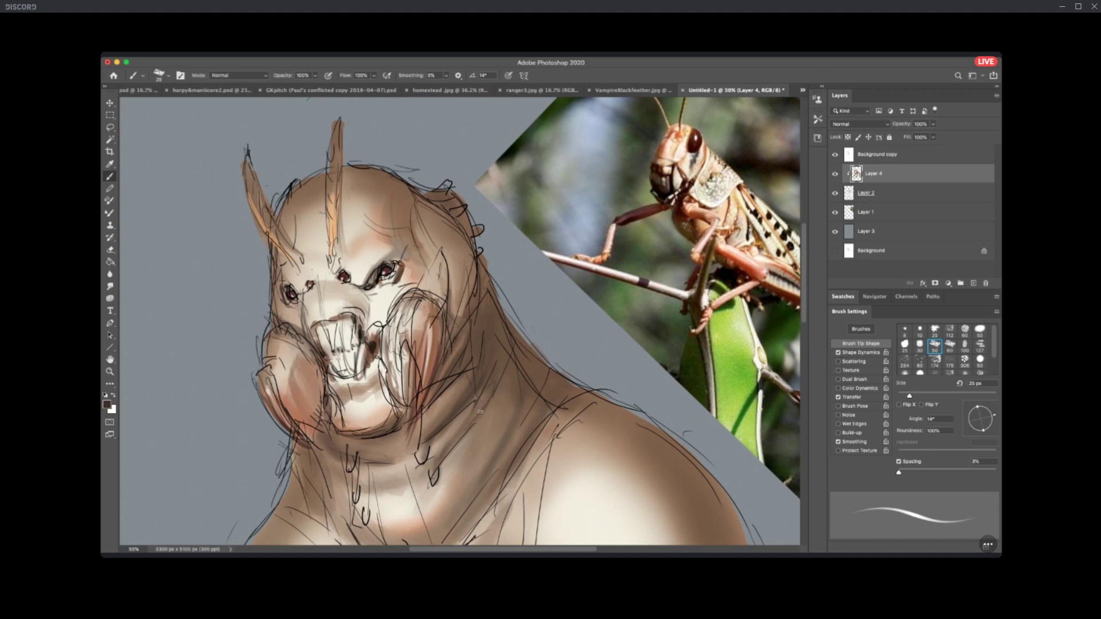
Paint fine dark brown wrinkle strokes down the front and side of the neck to the collar with the 25 px brush.
{"action": "mouse_move", "coordinate": [542, 366]}
{"action": "left_mouse_down"}
{"action": "mouse_move", "coordinate": [491, 337]}
{"action": "mouse_move", "coordinate": [459, 287]}
{"action": "mouse_move", "coordinate": [502, 270]}
{"action": "left_mouse_up"}
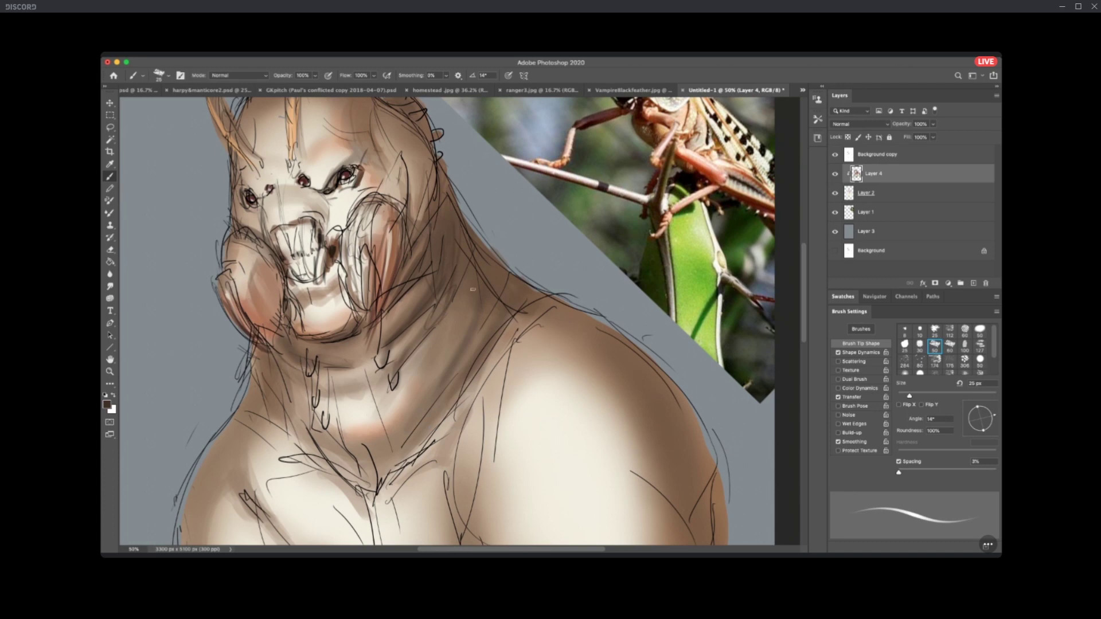
{"action": "left_click_drag", "start_coordinate": [447, 331], "coordinate": [384, 435]}
{"action": "left_click_drag", "start_coordinate": [388, 354], "coordinate": [376, 399]}
{"action": "left_click_drag", "start_coordinate": [335, 359], "coordinate": [326, 431]}
{"action": "left_click_drag", "start_coordinate": [351, 380], "coordinate": [328, 453]}
{"action": "left_click_drag", "start_coordinate": [313, 413], "coordinate": [322, 427]}
{"action": "left_click_drag", "start_coordinate": [405, 437], "coordinate": [400, 462]}
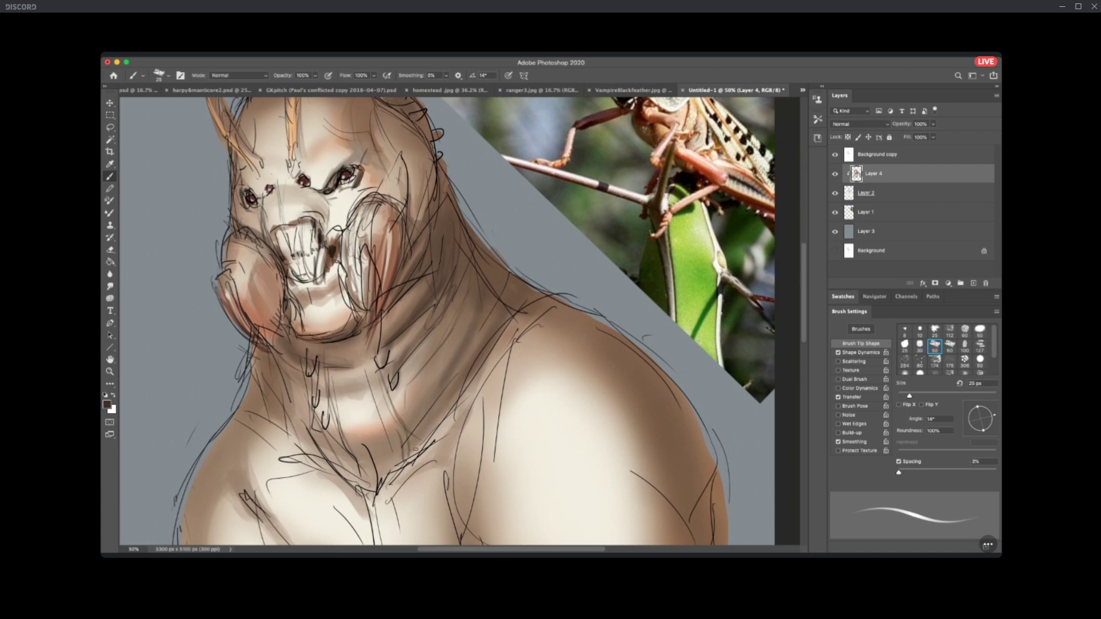
{"action": "left_click_drag", "start_coordinate": [383, 473], "coordinate": [412, 459]}
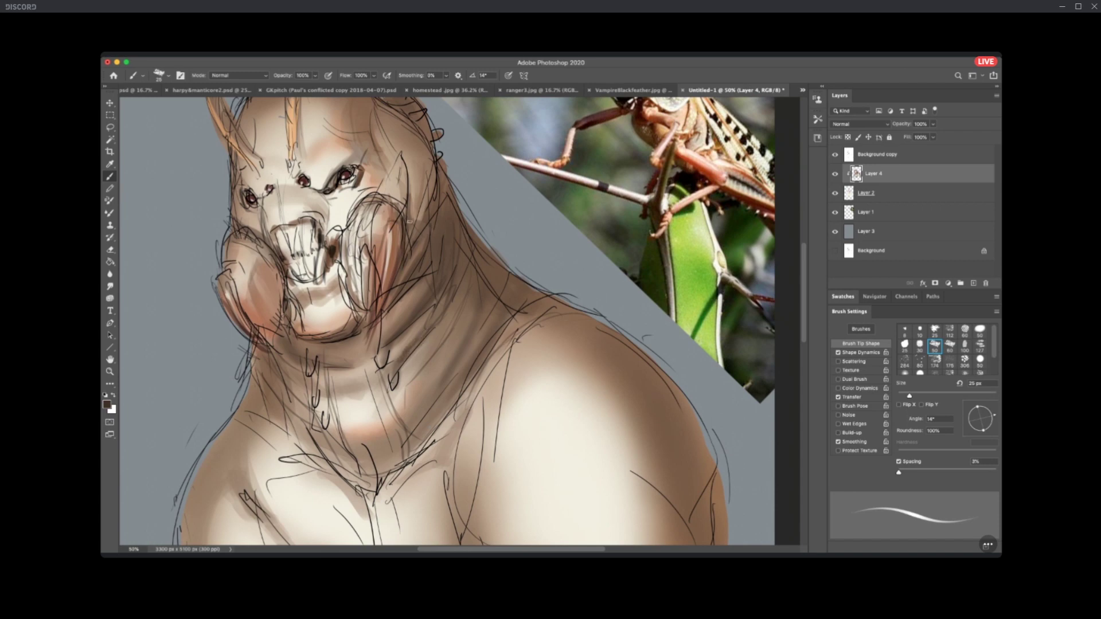
Add fine strokes to the right cheek's edge and temple, sampling jaw and chin browns for the left jaw and upper neck.
{"action": "left_click_drag", "start_coordinate": [405, 259], "coordinate": [442, 176]}
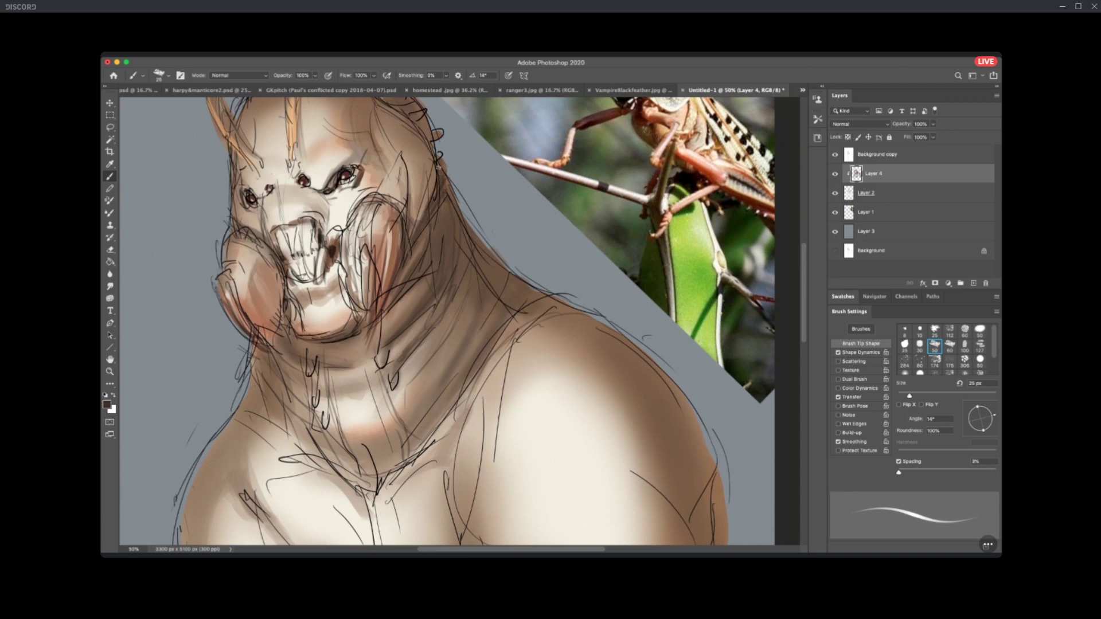
{"action": "left_click_drag", "start_coordinate": [476, 378], "coordinate": [503, 461]}
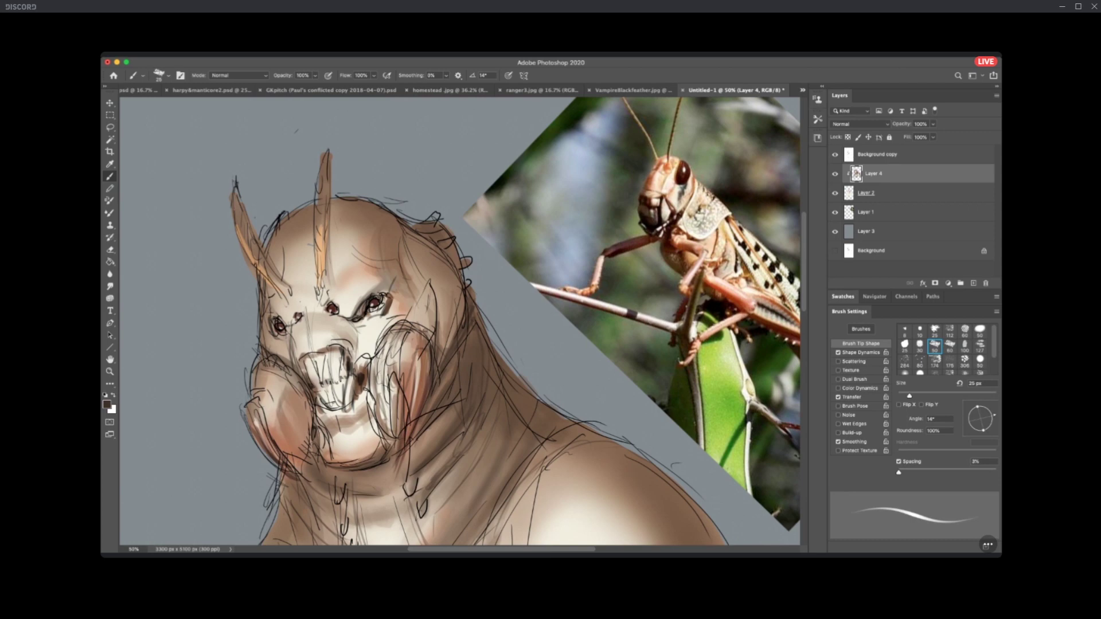
{"action": "left_click_drag", "start_coordinate": [417, 305], "coordinate": [410, 321]}
{"action": "left_click", "coordinate": [314, 432], "text": "alt"}
{"action": "left_click_drag", "start_coordinate": [315, 447], "coordinate": [306, 460]}
{"action": "left_click", "coordinate": [378, 462], "text": "alt"}
{"action": "left_click_drag", "start_coordinate": [380, 491], "coordinate": [394, 480]}
Define the base of the neck above the collar with fine brown strokes at 25 px.
{"action": "left_click_drag", "start_coordinate": [461, 476], "coordinate": [486, 367]}
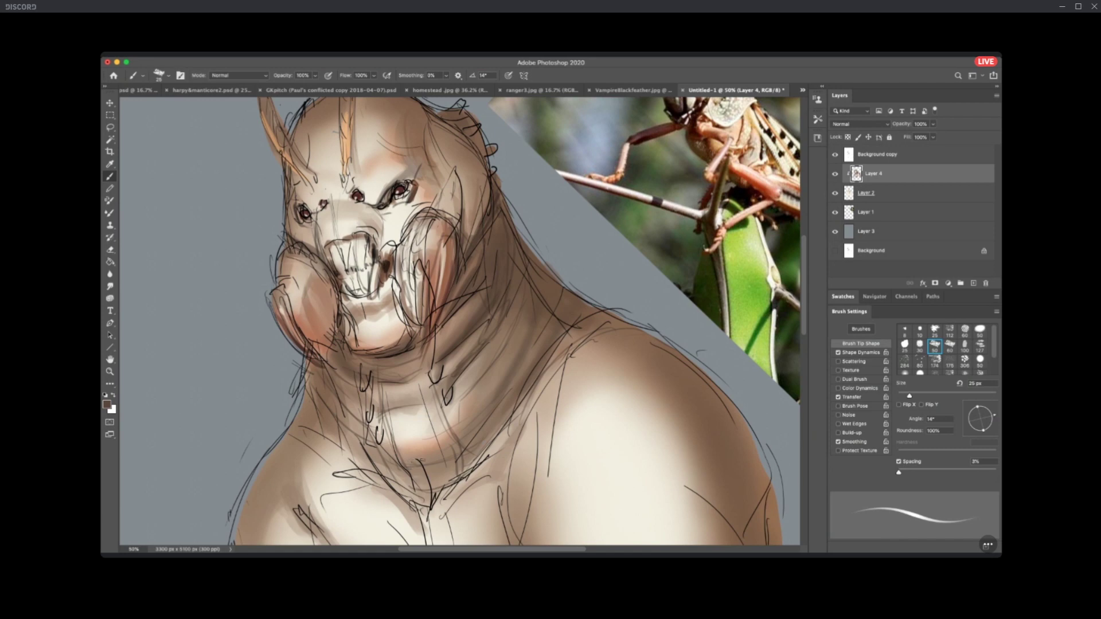
{"action": "left_click_drag", "start_coordinate": [448, 472], "coordinate": [407, 486]}
{"action": "left_click_drag", "start_coordinate": [327, 442], "coordinate": [413, 488]}
{"action": "left_click_drag", "start_coordinate": [546, 362], "coordinate": [553, 419]}
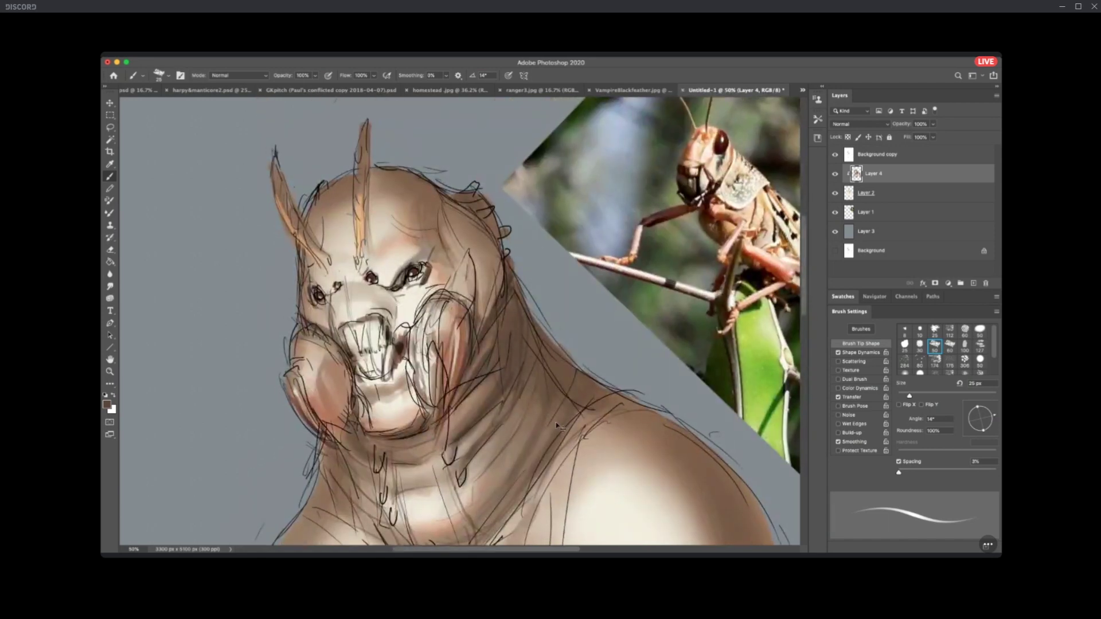
Merge the clipped shading layer, Layer 4, down into Layer 2.
{"action": "scroll", "coordinate": [555, 426], "scroll_direction": "down", "scroll_amount": 5}
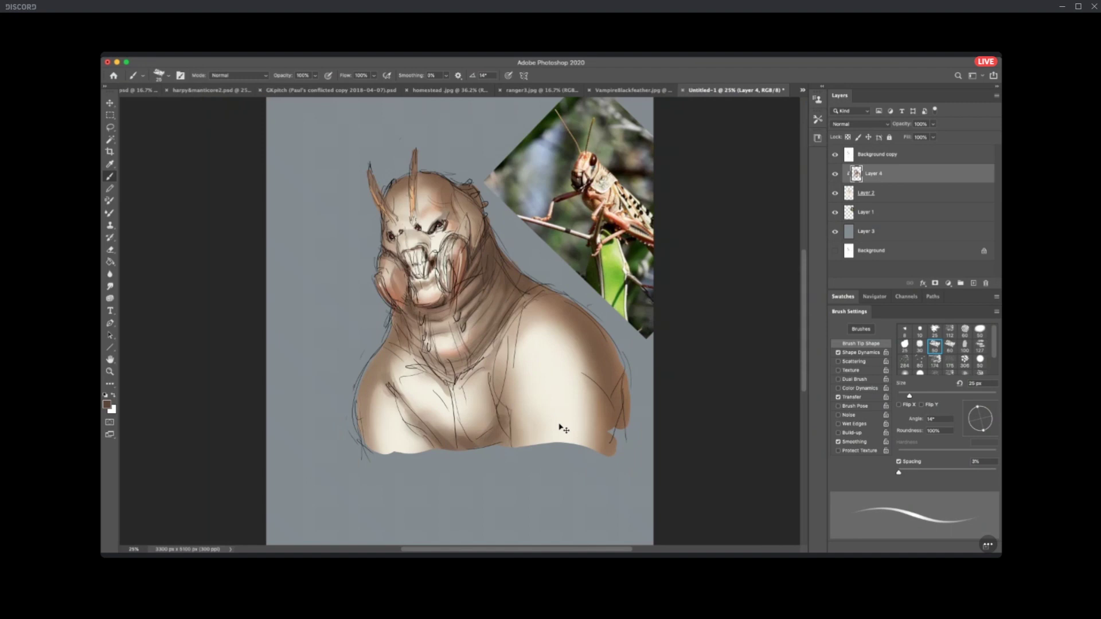
{"action": "scroll", "coordinate": [559, 427], "scroll_direction": "up", "scroll_amount": 3}
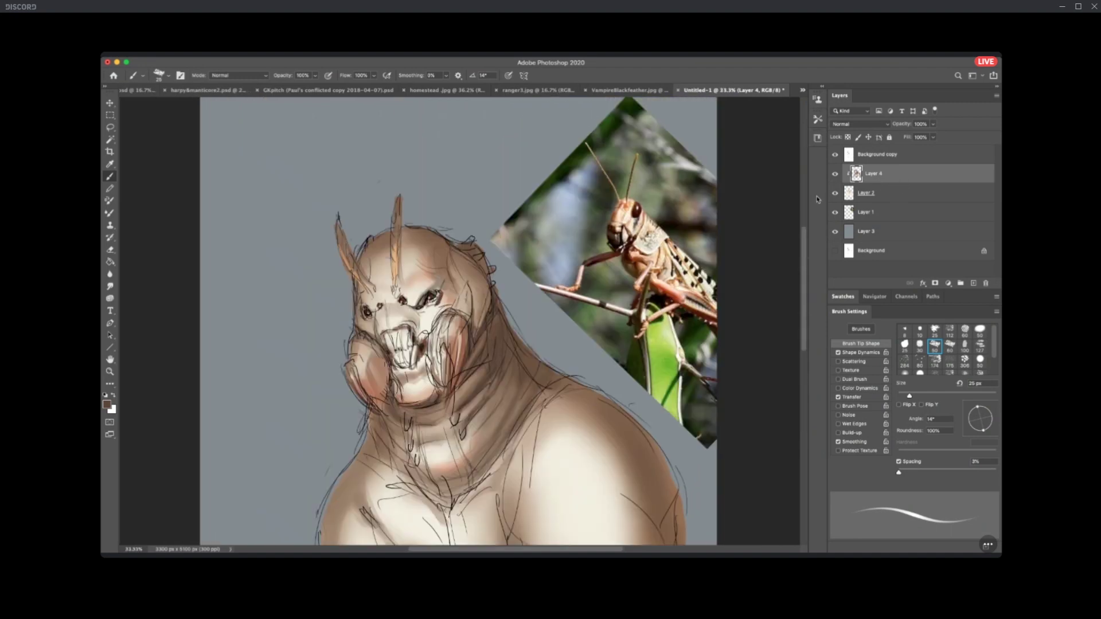
{"action": "key", "text": "ctrl+e"}
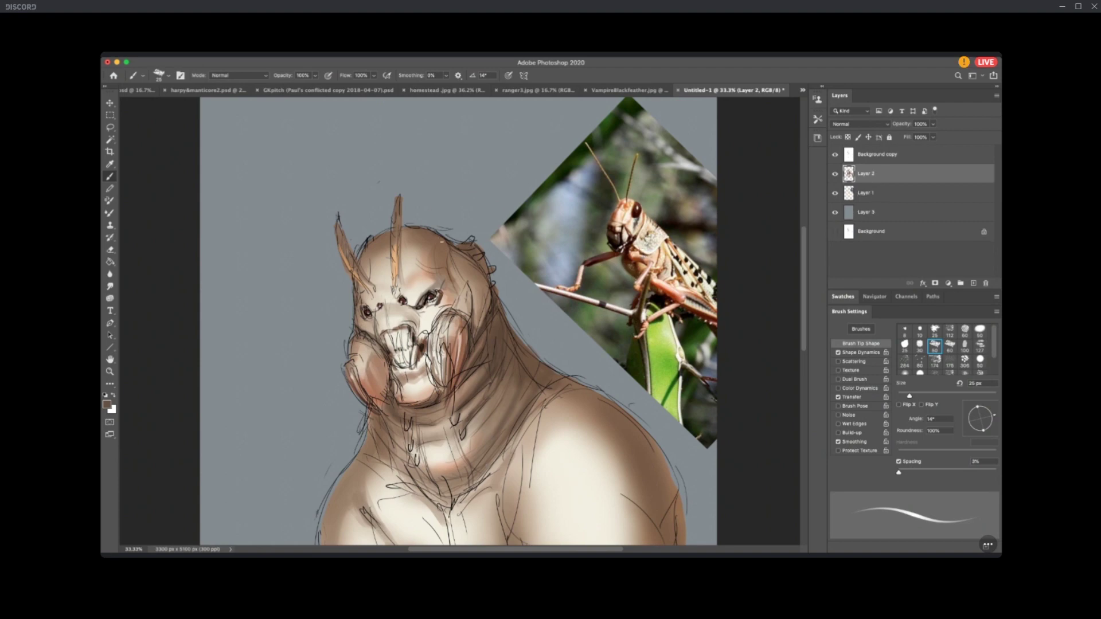
Sample brown from below the jaw, turn off Shape Dynamics and shade the neck folds and upper right shoulder at 50 px.
{"action": "key", "text": "bracketright"}
{"action": "key", "text": "bracketright"}
{"action": "key", "text": "bracketright"}
{"action": "left_click", "coordinate": [431, 404], "text": "alt"}
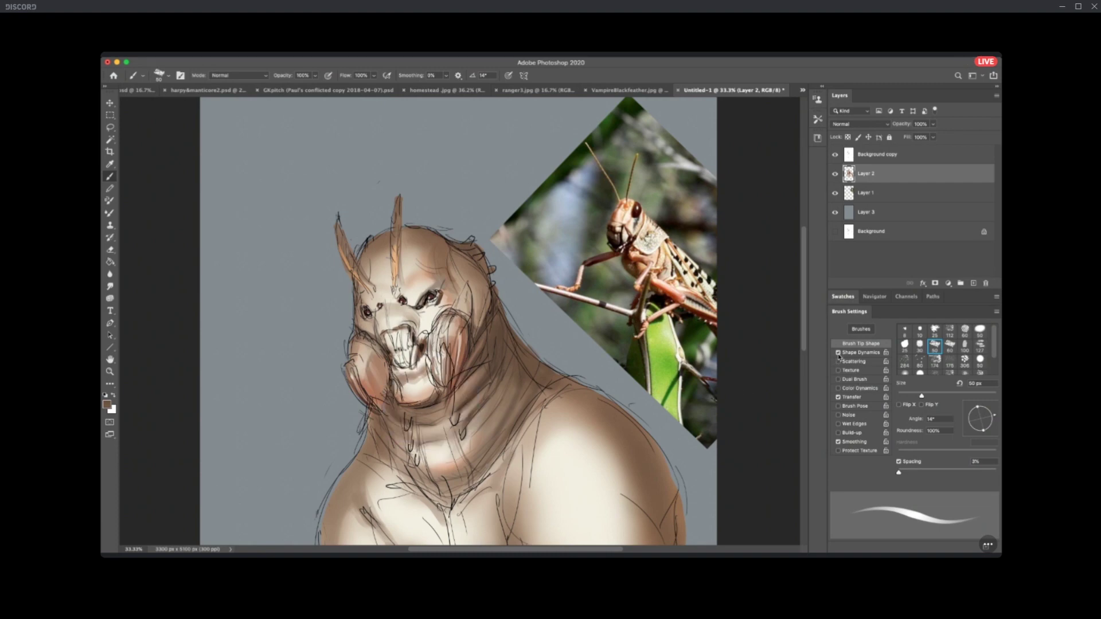
{"action": "mouse_move", "coordinate": [414, 422]}
{"action": "left_mouse_down"}
{"action": "mouse_move", "coordinate": [442, 418]}
{"action": "mouse_move", "coordinate": [453, 435]}
{"action": "mouse_move", "coordinate": [482, 425]}
{"action": "left_mouse_up"}
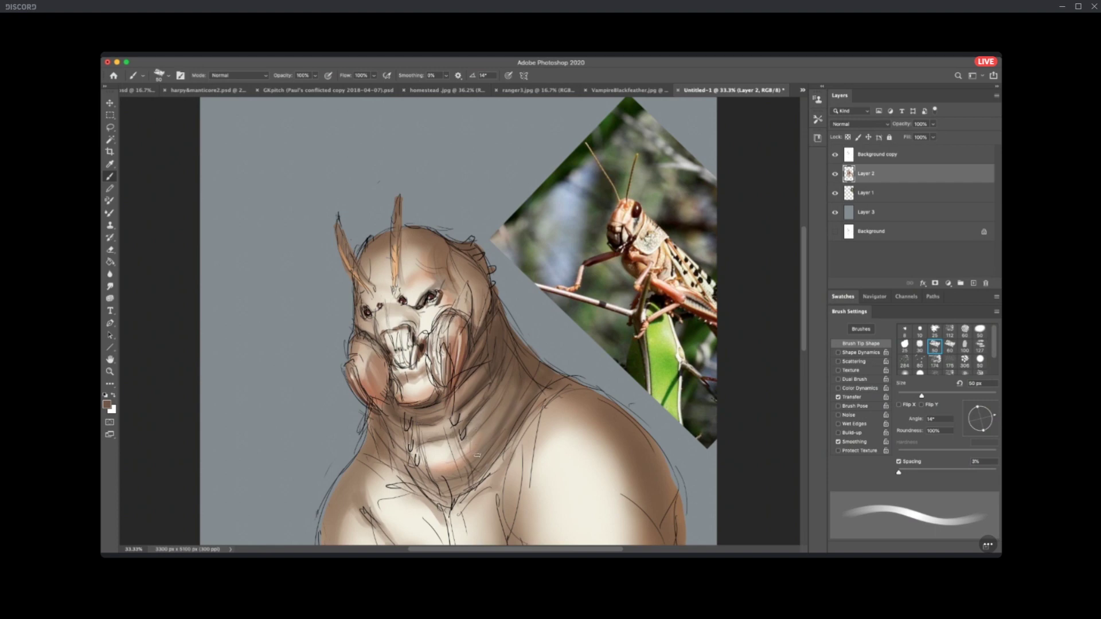
{"action": "left_click_drag", "start_coordinate": [424, 472], "coordinate": [456, 470]}
{"action": "mouse_move", "coordinate": [531, 412]}
{"action": "left_mouse_down"}
{"action": "mouse_move", "coordinate": [551, 394]}
{"action": "mouse_move", "coordinate": [607, 384]}
{"action": "left_mouse_up"}
{"action": "left_click_drag", "start_coordinate": [591, 409], "coordinate": [624, 391]}
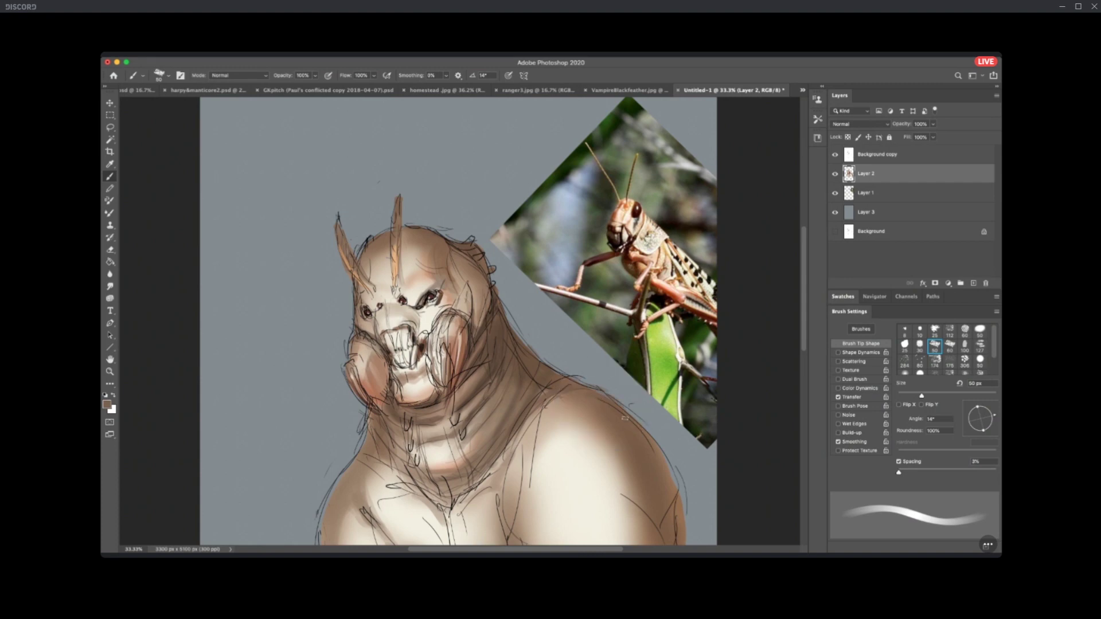
Extend the brown shadow inward over the right shoulder with the textured brush enlarged to 200 px.
{"action": "scroll", "coordinate": [632, 429], "scroll_direction": "down", "scroll_amount": 5}
{"action": "scroll", "coordinate": [633, 429], "scroll_direction": "right", "scroll_amount": 3}
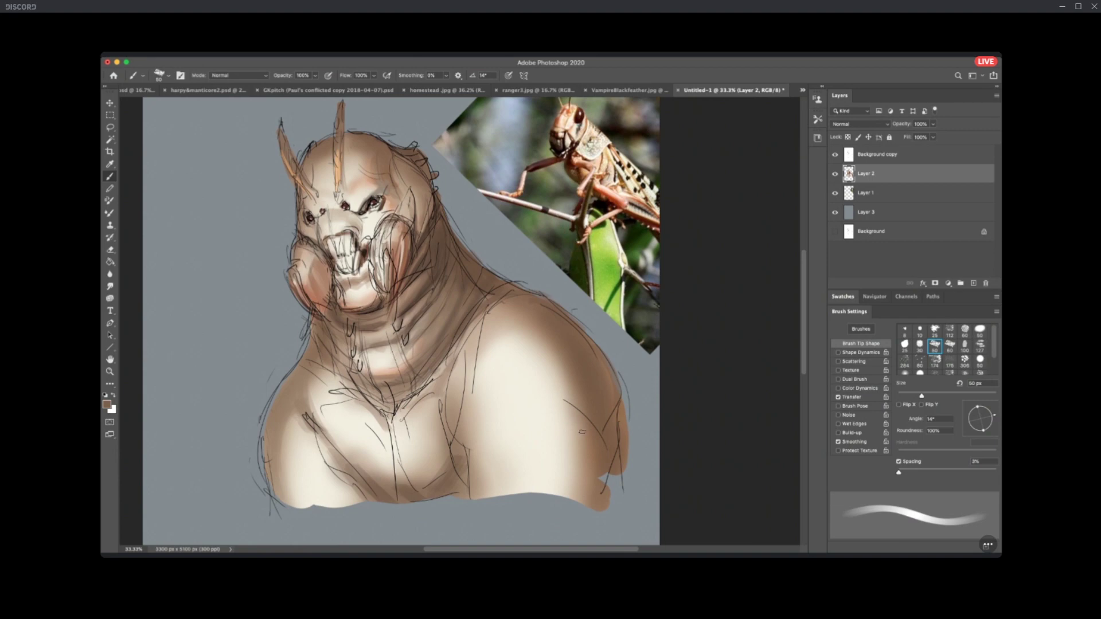
{"action": "key", "text": "bracketright"}
{"action": "key", "text": "bracketright"}
{"action": "key", "text": "bracketright"}
{"action": "key", "text": "bracketright"}
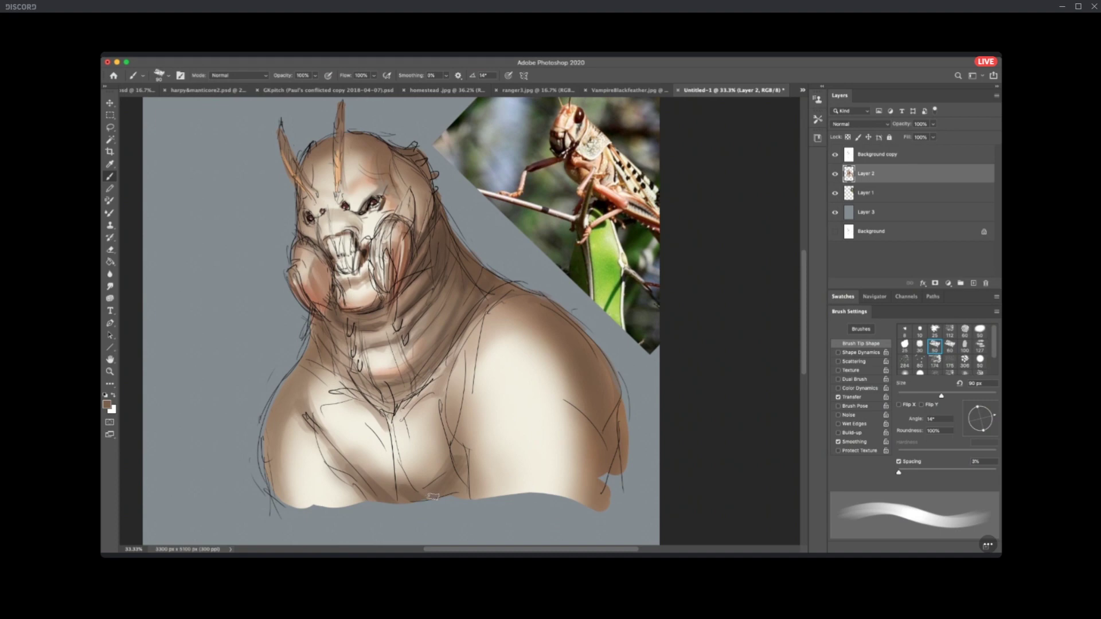
{"action": "mouse_move", "coordinate": [568, 317]}
{"action": "left_mouse_down"}
{"action": "mouse_move", "coordinate": [558, 327]}
{"action": "mouse_move", "coordinate": [568, 396]}
{"action": "left_mouse_up"}
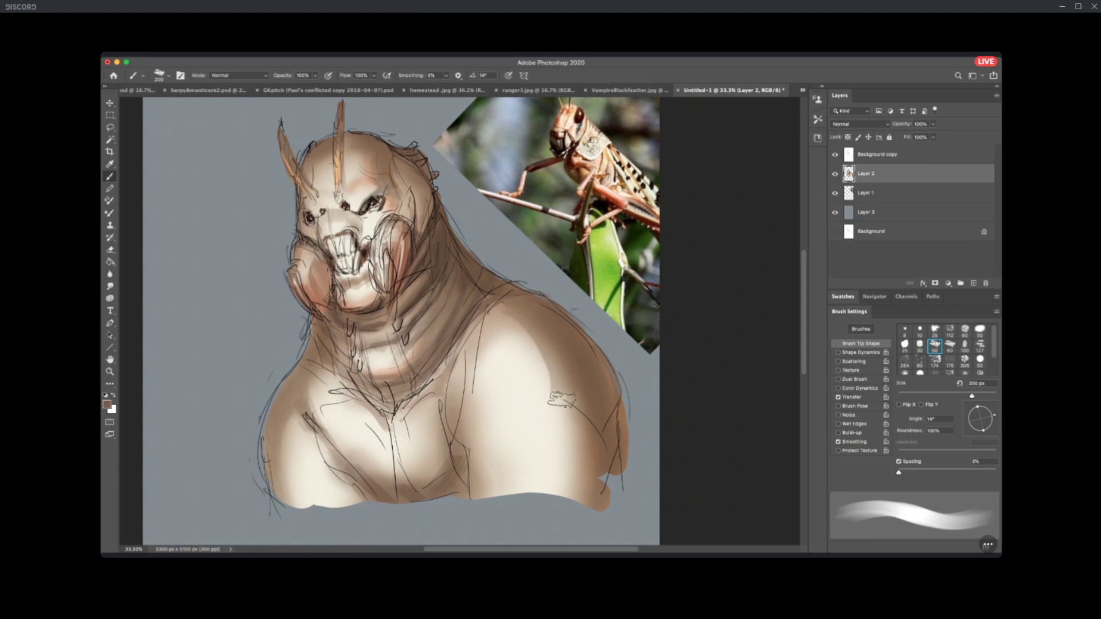
Soften the inner edge of the right shoulder's brown shadow with the soft round brush enlarged to 100 px.
{"action": "left_click", "coordinate": [905, 370]}
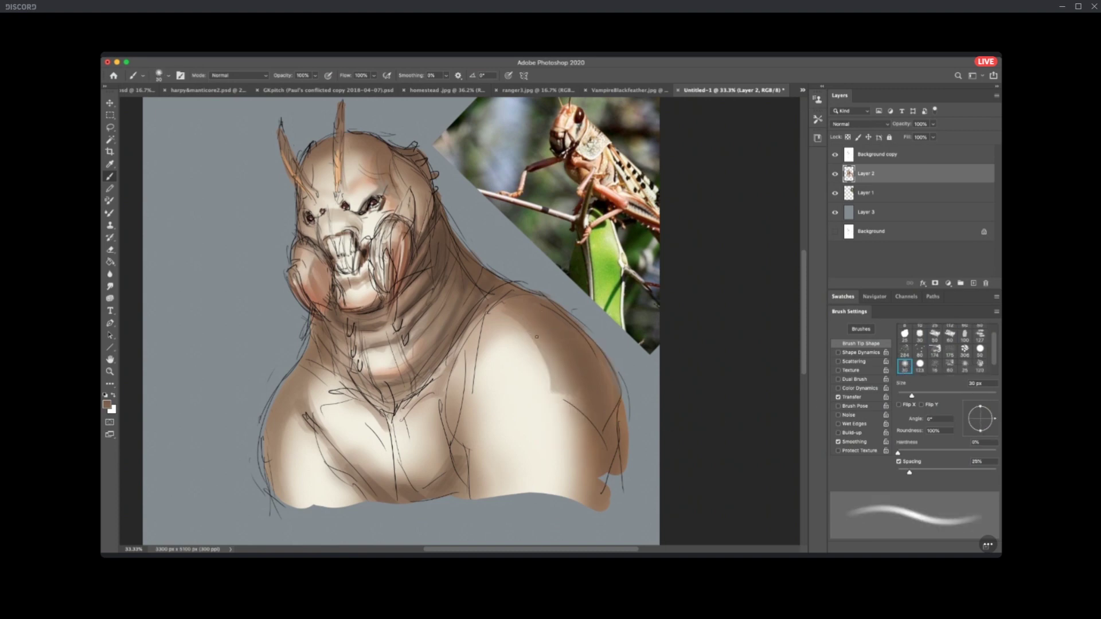
{"action": "key", "text": "bracketright"}
{"action": "key", "text": "bracketright"}
{"action": "key", "text": "bracketright"}
{"action": "key", "text": "bracketright"}
{"action": "key", "text": "bracketright"}
{"action": "key", "text": "bracketright"}
{"action": "key", "text": "bracketright"}
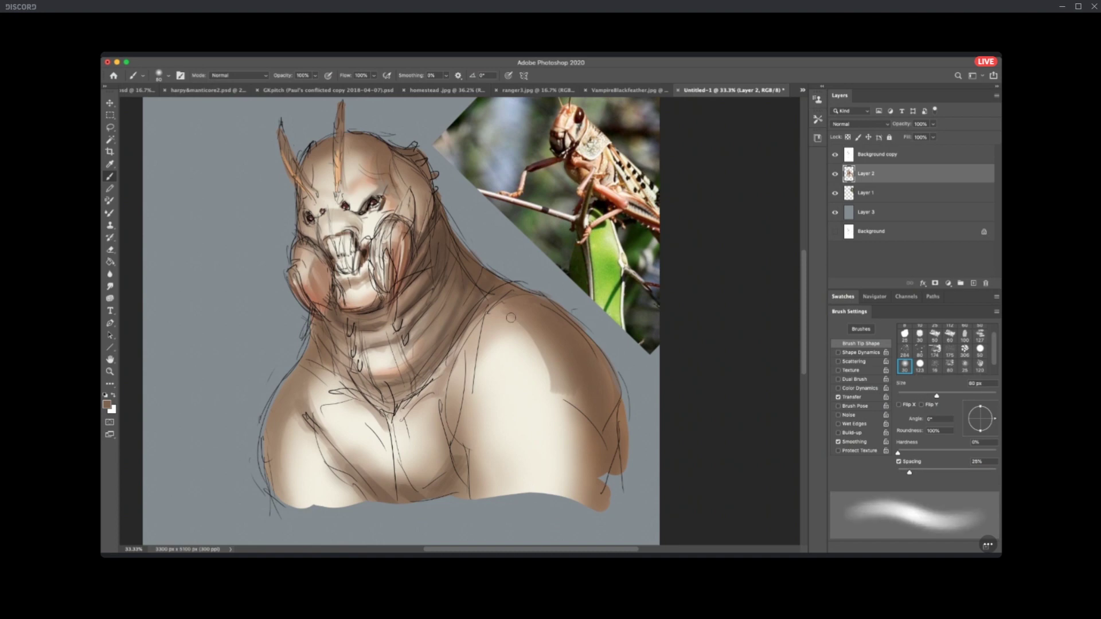
{"action": "mouse_move", "coordinate": [537, 341]}
{"action": "left_mouse_down"}
{"action": "mouse_move", "coordinate": [545, 396]}
{"action": "mouse_move", "coordinate": [547, 367]}
{"action": "left_mouse_up"}
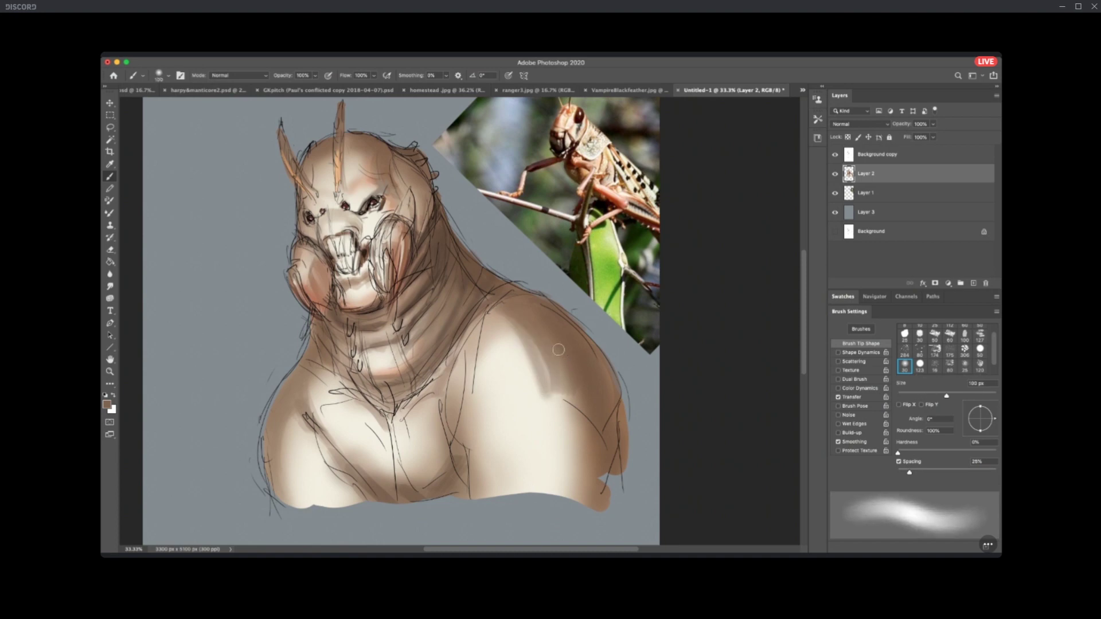
Broaden the brown shadow over the outer right shoulder and arm with the soft brush at 300 px.
{"action": "key", "text": "bracketright"}
{"action": "key", "text": "bracketright"}
{"action": "key", "text": "bracketright"}
{"action": "key", "text": "bracketright"}
{"action": "key", "text": "bracketright"}
{"action": "key", "text": "bracketright"}
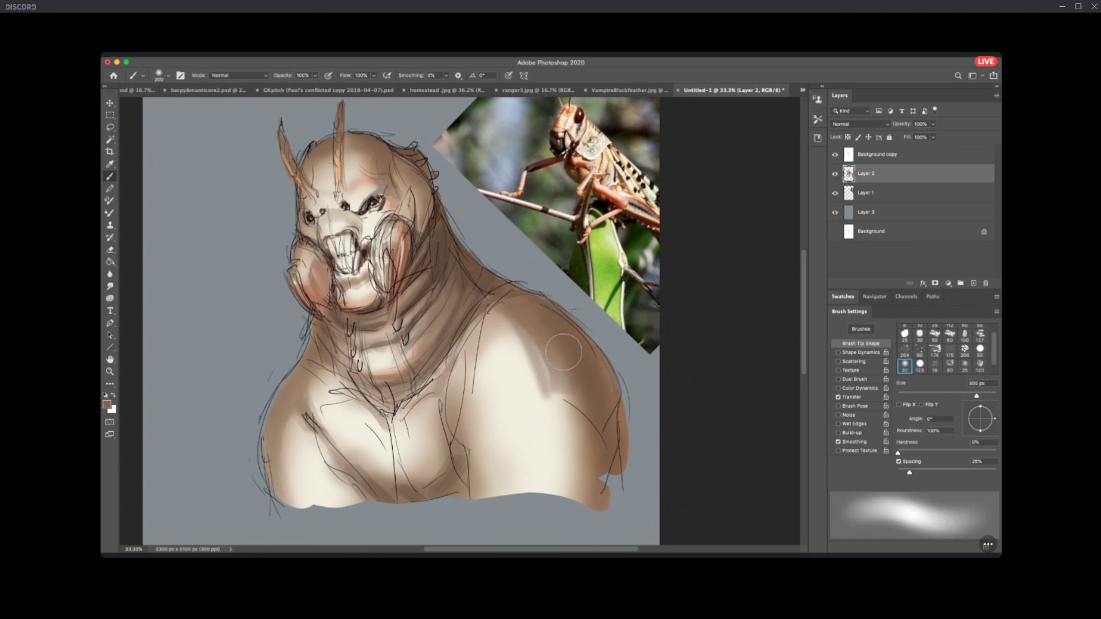
{"action": "mouse_move", "coordinate": [564, 354]}
{"action": "left_mouse_down"}
{"action": "mouse_move", "coordinate": [527, 331]}
{"action": "mouse_move", "coordinate": [569, 377]}
{"action": "mouse_move", "coordinate": [587, 454]}
{"action": "mouse_move", "coordinate": [575, 392]}
{"action": "mouse_move", "coordinate": [577, 470]}
{"action": "left_mouse_up"}
{"action": "key", "text": "super+z"}
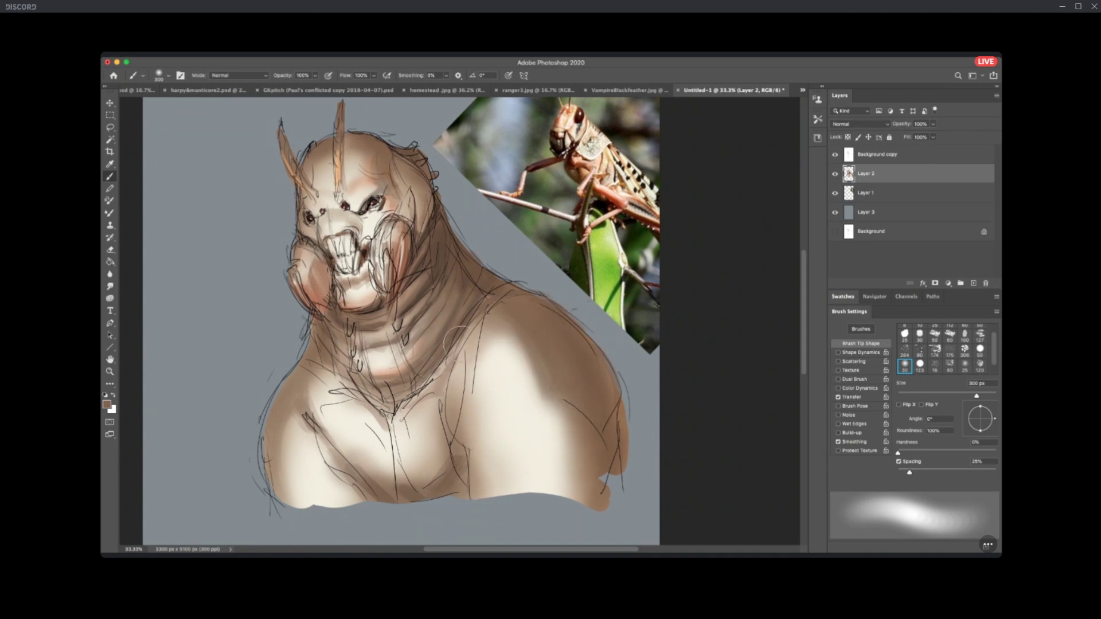
Shade the left arm, the armpit beside the chest and the inner right shoulder in soft brown at 300 px.
{"action": "mouse_move", "coordinate": [319, 379]}
{"action": "left_mouse_down"}
{"action": "mouse_move", "coordinate": [295, 462]}
{"action": "mouse_move", "coordinate": [301, 405]}
{"action": "mouse_move", "coordinate": [302, 474]}
{"action": "left_mouse_up"}
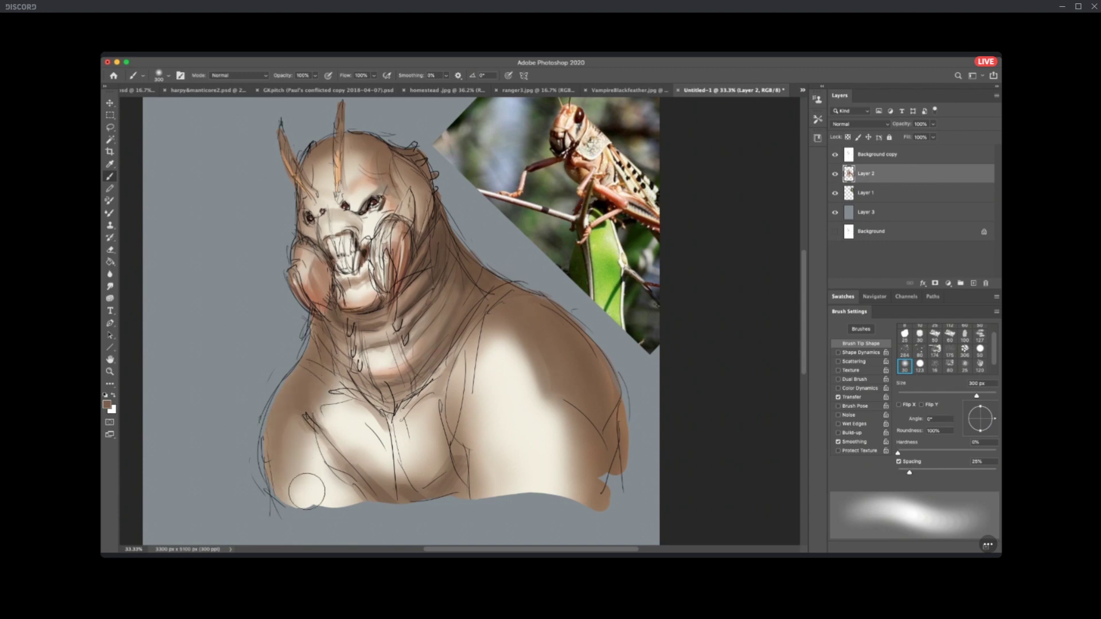
{"action": "mouse_move", "coordinate": [519, 319]}
{"action": "left_mouse_down"}
{"action": "mouse_move", "coordinate": [573, 394]}
{"action": "mouse_move", "coordinate": [571, 347]}
{"action": "mouse_move", "coordinate": [604, 435]}
{"action": "mouse_move", "coordinate": [587, 475]}
{"action": "mouse_move", "coordinate": [565, 479]}
{"action": "left_mouse_up"}
{"action": "left_click_drag", "start_coordinate": [481, 463], "coordinate": [471, 356]}
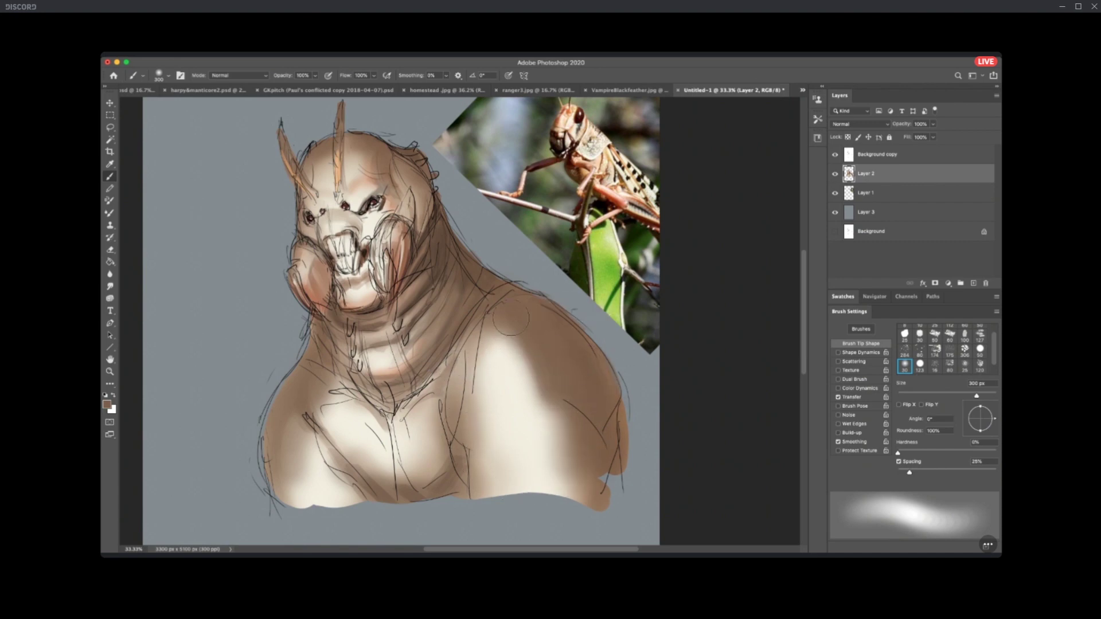
{"action": "left_click_drag", "start_coordinate": [510, 317], "coordinate": [482, 373]}
{"action": "left_click_drag", "start_coordinate": [551, 383], "coordinate": [533, 453]}
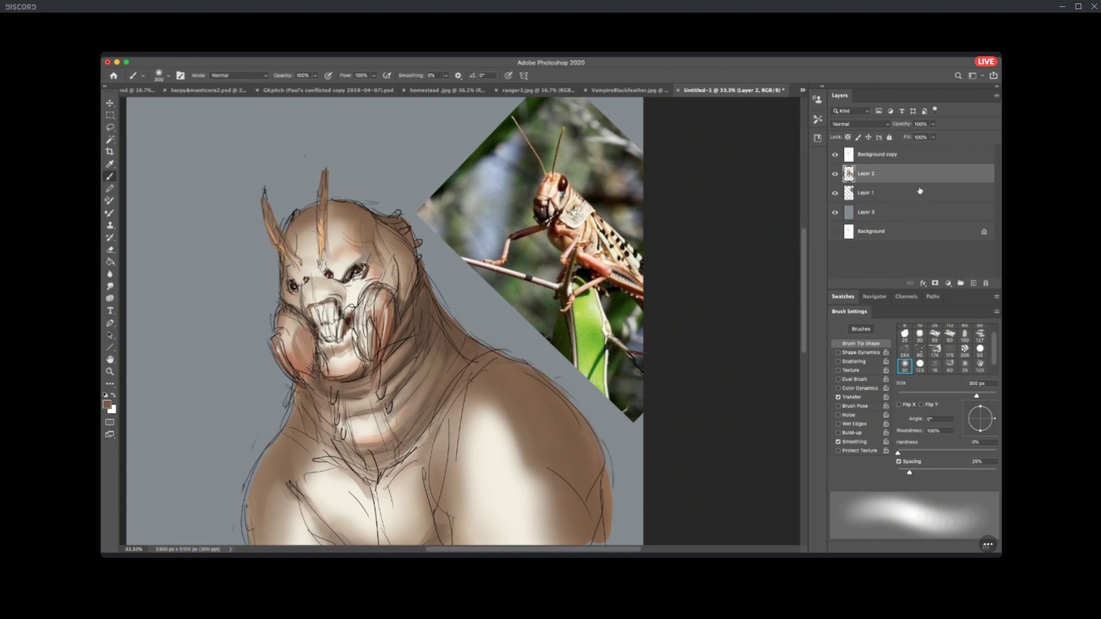
Add a new layer clipped to Layer 2 and sample beige from the grasshopper's body.
{"action": "left_click", "coordinate": [974, 284]}
{"action": "left_click", "coordinate": [898, 183], "text": "alt"}
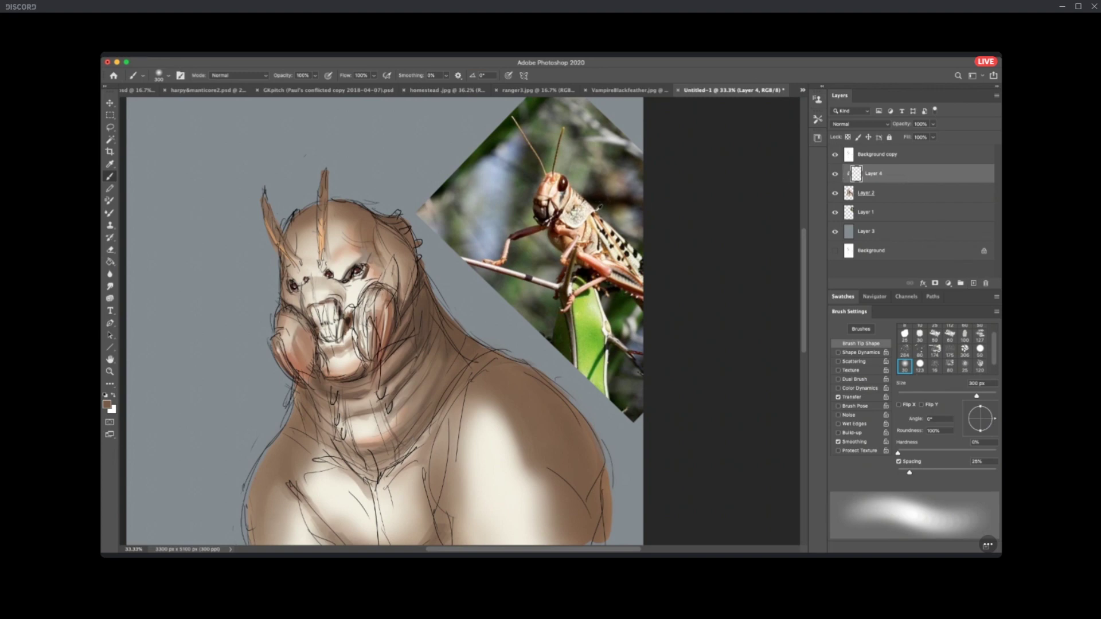
{"action": "left_click", "coordinate": [590, 207], "text": "alt"}
{"action": "scroll", "coordinate": [509, 387], "scroll_direction": "down", "scroll_amount": 3}
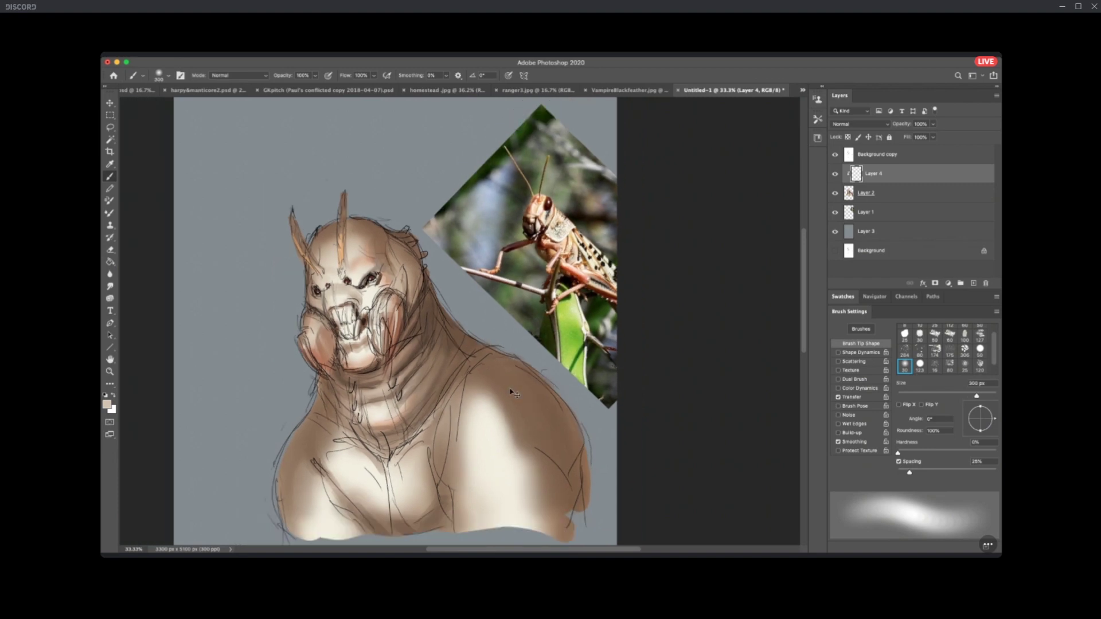
Set the clipped layer to Soft Light, sample a dark red-brown from the grasshopper photo and wash it over the bust at 1000 px.
{"action": "key", "text": "bracketright"}
{"action": "key", "text": "bracketright"}
{"action": "key", "text": "bracketright"}
{"action": "key", "text": "bracketright"}
{"action": "key", "text": "bracketright"}
{"action": "key", "text": "bracketright"}
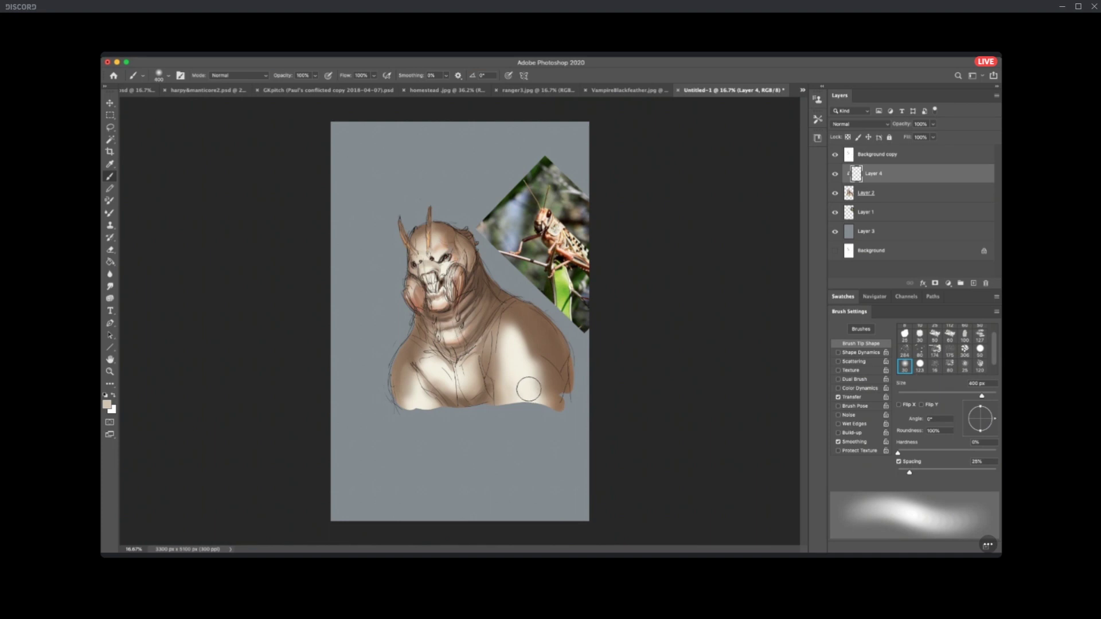
{"action": "key", "text": "bracketright"}
{"action": "key", "text": "shift+alt+f"}
{"action": "left_click", "coordinate": [569, 253], "text": "alt"}
{"action": "mouse_move", "coordinate": [563, 367]}
{"action": "left_mouse_down"}
{"action": "mouse_move", "coordinate": [516, 401]}
{"action": "mouse_move", "coordinate": [447, 379]}
{"action": "mouse_move", "coordinate": [482, 327]}
{"action": "mouse_move", "coordinate": [436, 253]}
{"action": "mouse_move", "coordinate": [401, 298]}
{"action": "left_mouse_up"}
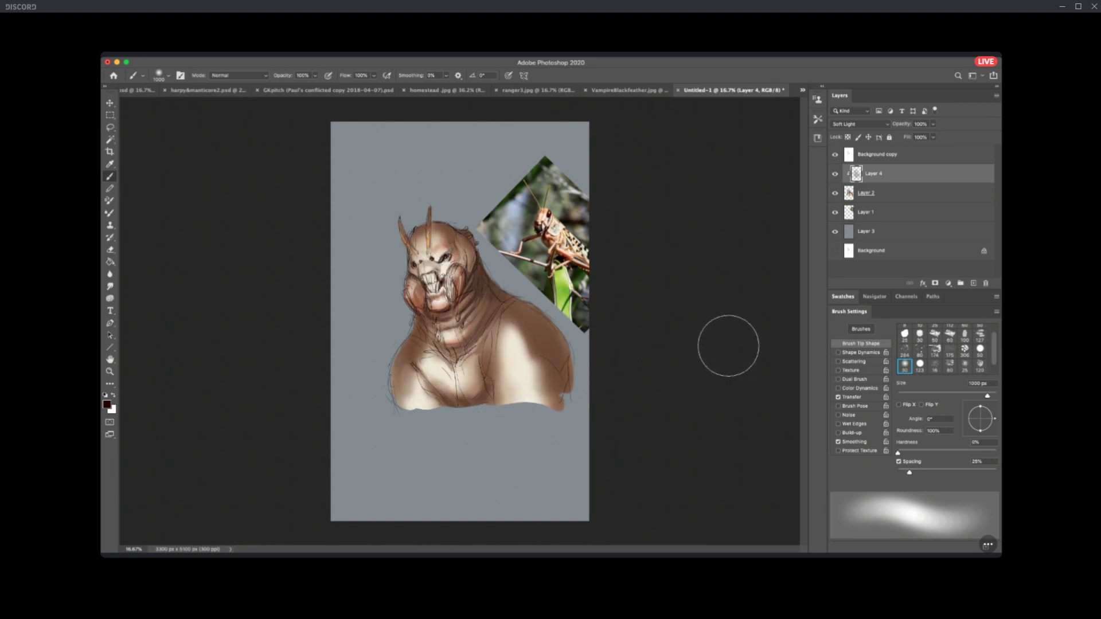
Compare the bust's colouring with and without the latest overlay changes by stepping back and forth through them.
{"action": "key", "text": "super+z"}
{"action": "key", "text": "super+z"}
{"action": "key", "text": "super+z"}
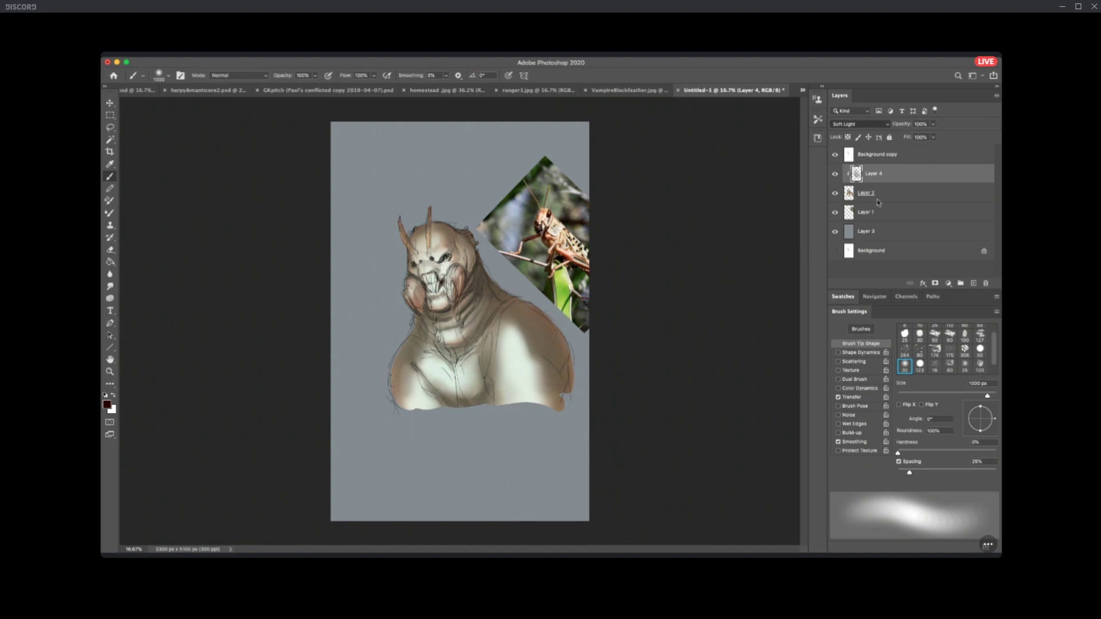
{"action": "key", "text": "super+shift+z"}
{"action": "key", "text": "super+shift+z"}
{"action": "key", "text": "super+shift+z"}
{"action": "key", "text": "super+shift+z"}
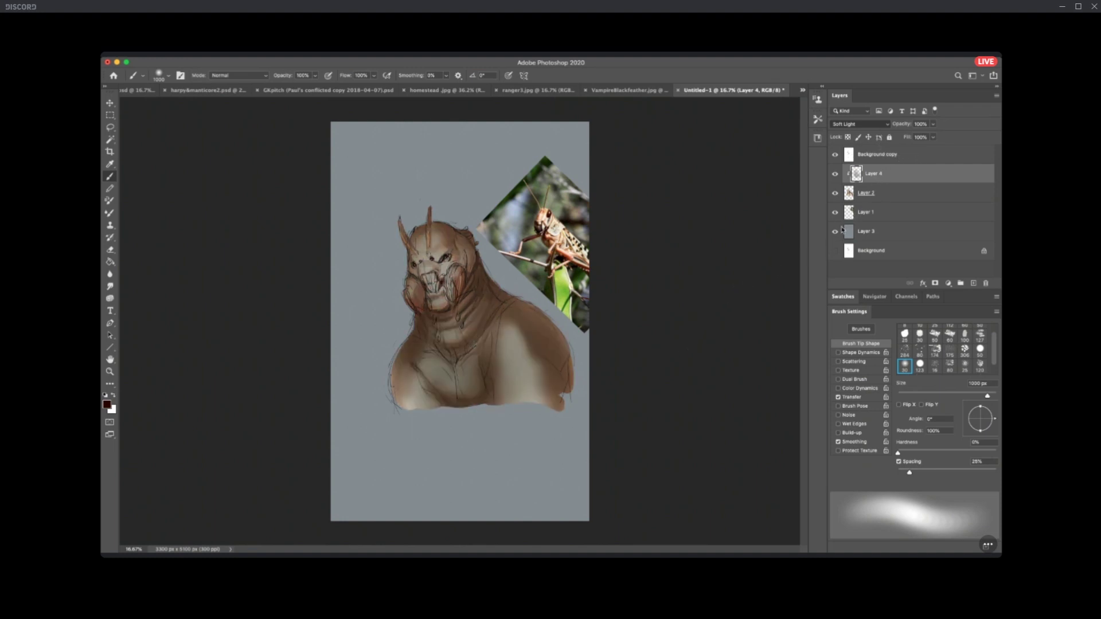
{"action": "key", "text": "super+z"}
{"action": "key", "text": "super+shift+z"}
{"action": "key", "text": "super+z"}
{"action": "key", "text": "super+shift+z"}
{"action": "key", "text": "super+z"}
Set Layer 4 to Luminosity at reduced opacity and merge it down into Layer 2.
{"action": "mouse_move", "coordinate": [933, 128]}
{"action": "left_mouse_down"}
{"action": "mouse_move", "coordinate": [932, 140]}
{"action": "mouse_move", "coordinate": [906, 140]}
{"action": "mouse_move", "coordinate": [919, 138]}
{"action": "left_mouse_up"}
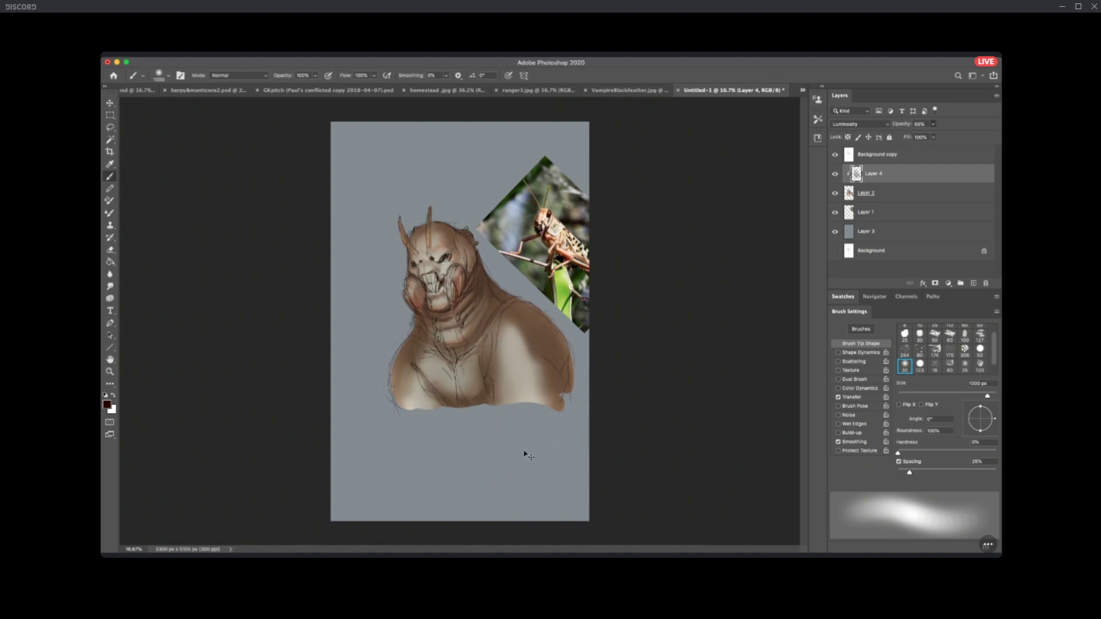
{"action": "key", "text": "super+z"}
{"action": "key", "text": "super+z"}
{"action": "key", "text": "super+z"}
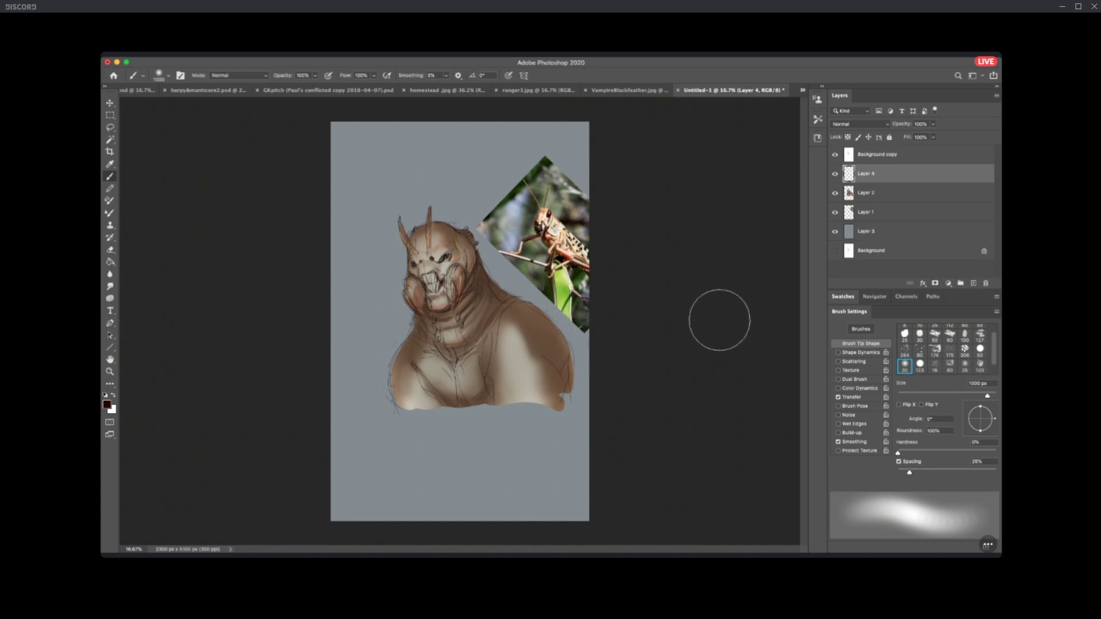
Sample cream from the grasshopper's body, choose the soft round brush and add an empty layer above Layer 2.
{"action": "left_click", "coordinate": [563, 224], "text": "alt"}
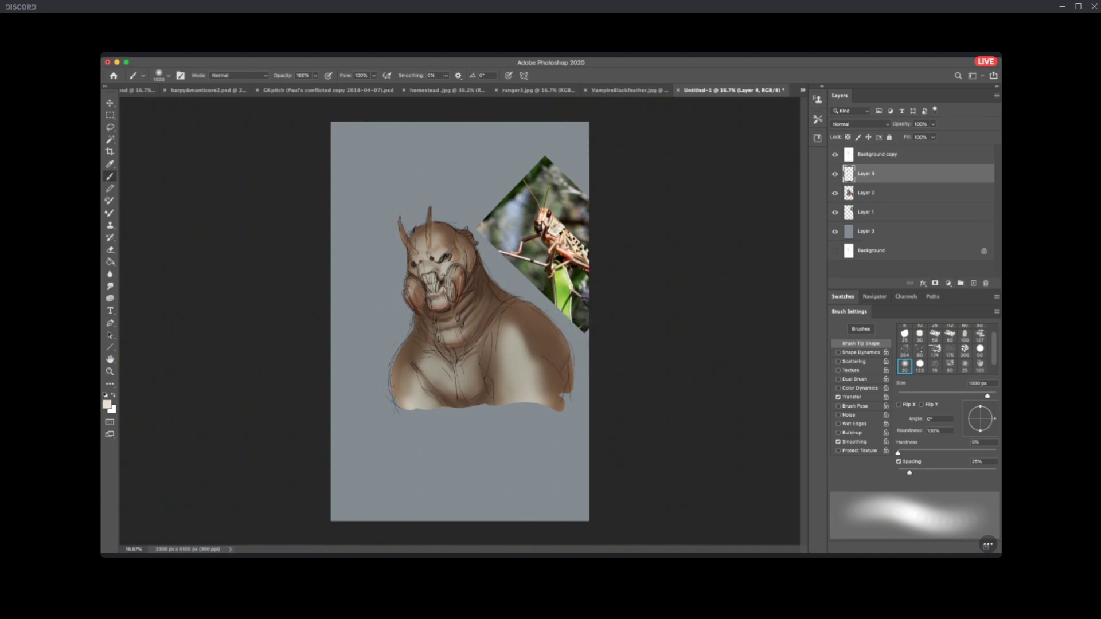
{"action": "left_click", "coordinate": [935, 335]}
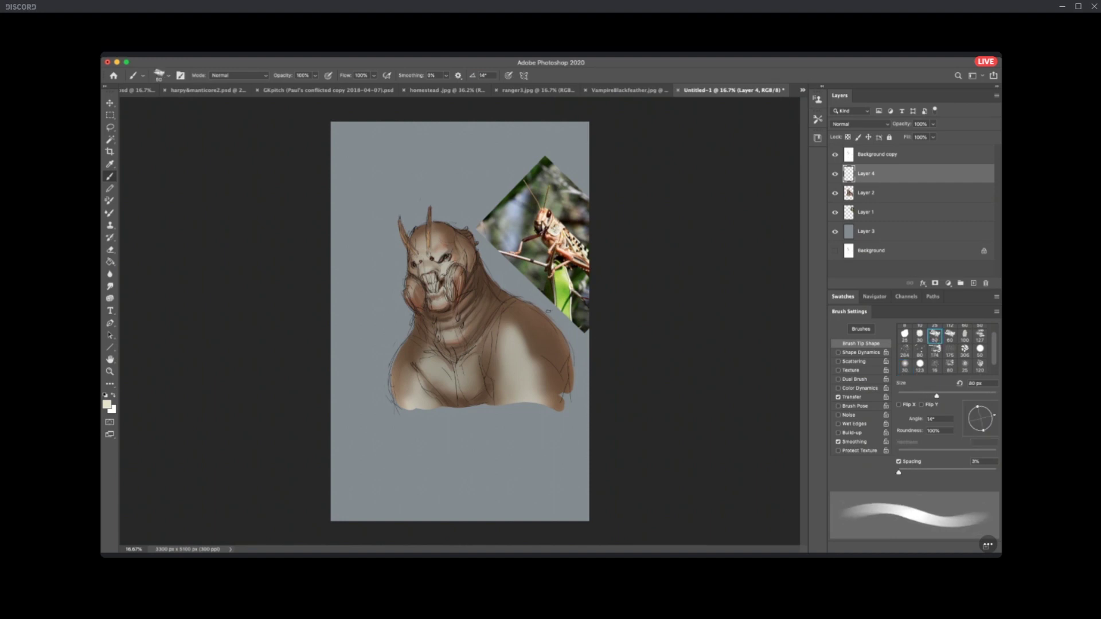
{"action": "key", "text": "ctrl+z"}
{"action": "key", "text": "ctrl+z"}
{"action": "key", "text": "ctrl+shift+z"}
{"action": "key", "text": "ctrl+shift+z"}
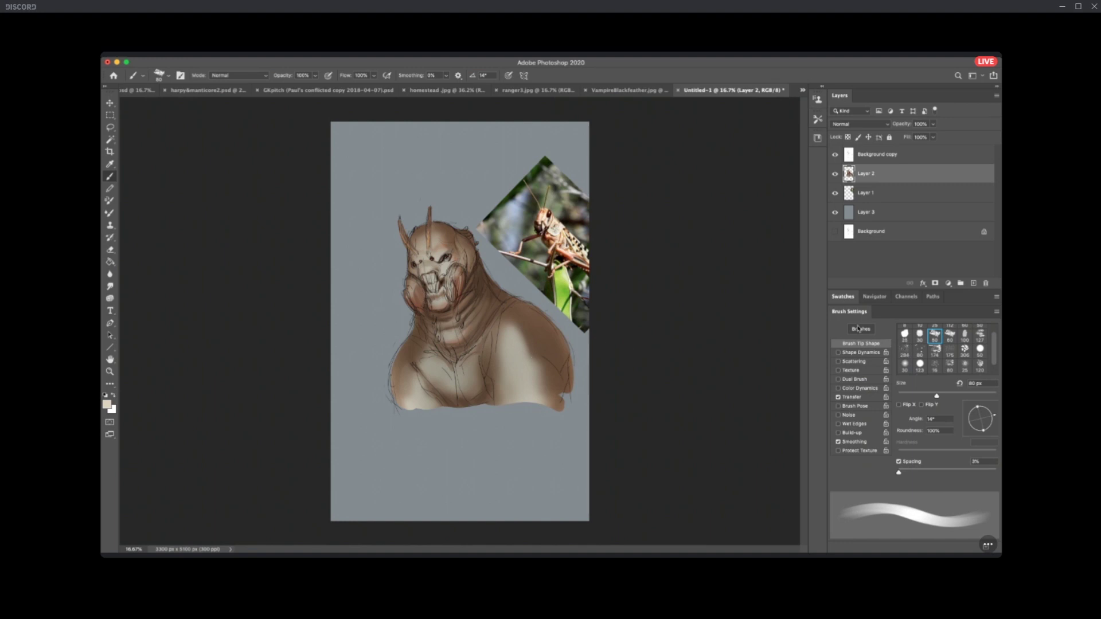
{"action": "left_click", "coordinate": [905, 363]}
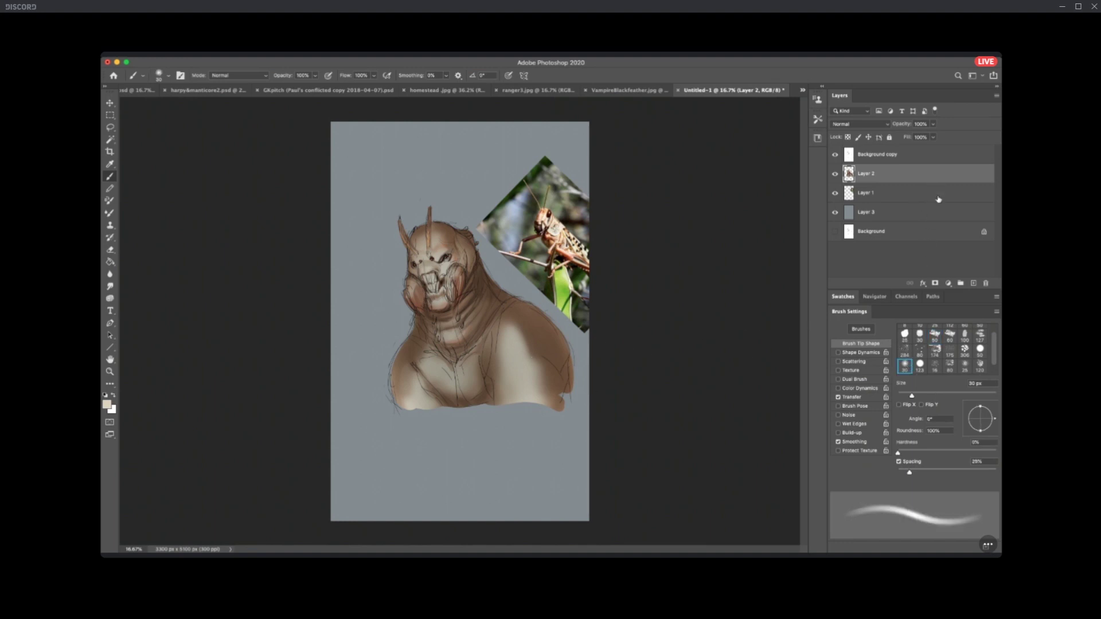
{"action": "left_click", "coordinate": [973, 283]}
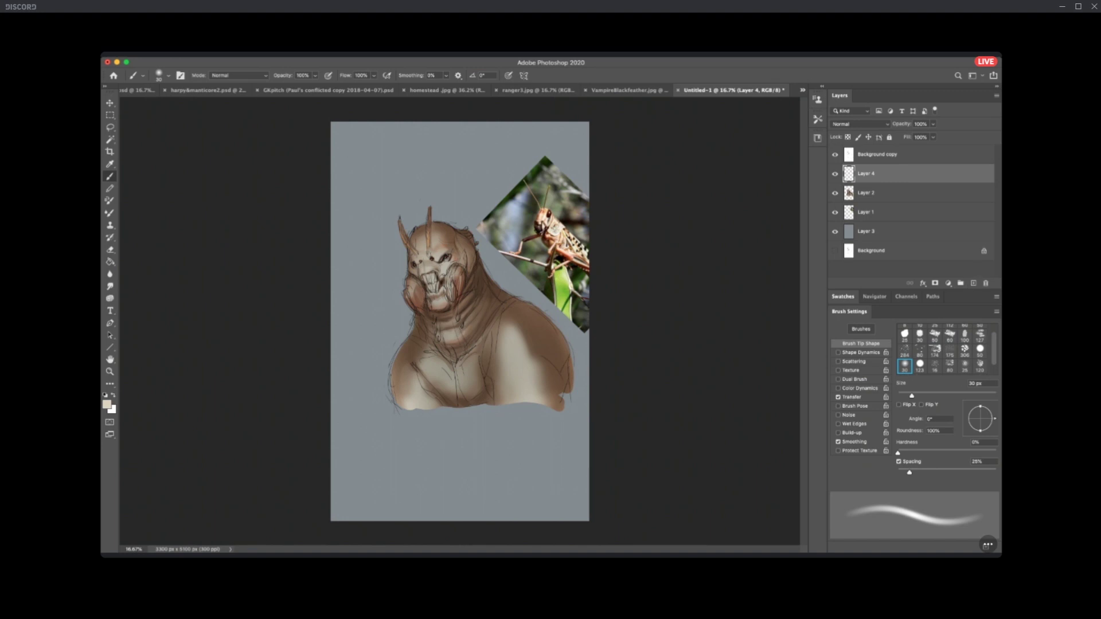
Brush a cream rim light across the top of the head at 100 px and clip the layer to Layer 2.
{"action": "key", "text": "ctrl+plus"}
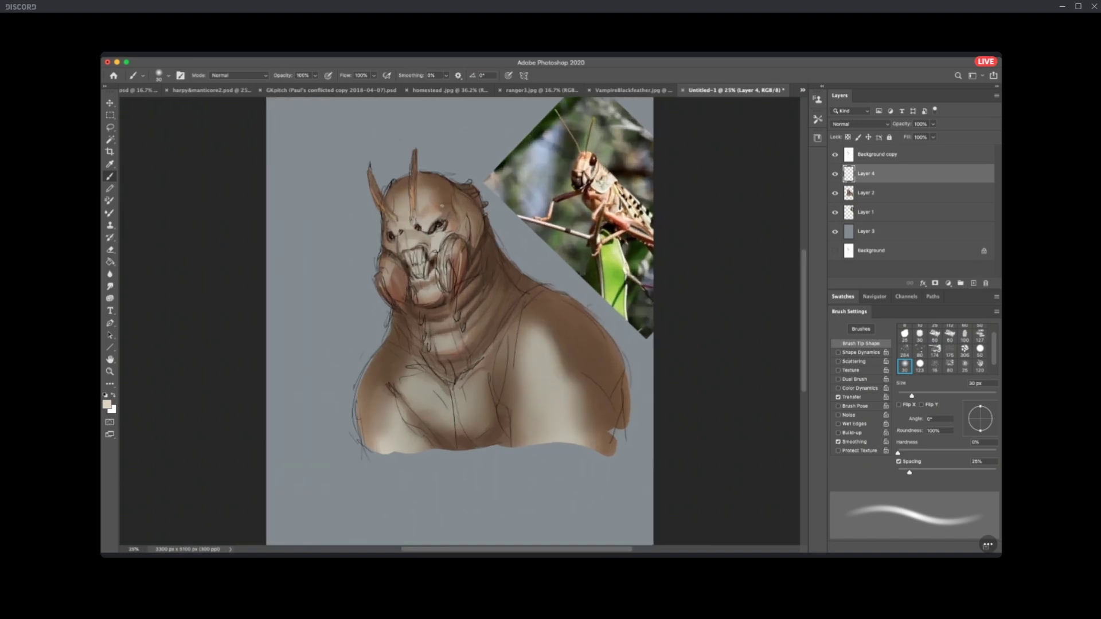
{"action": "key", "text": "bracketright"}
{"action": "key", "text": "bracketright"}
{"action": "key", "text": "bracketright"}
{"action": "key", "text": "bracketright"}
{"action": "key", "text": "bracketright"}
{"action": "key", "text": "bracketright"}
{"action": "key", "text": "bracketright"}
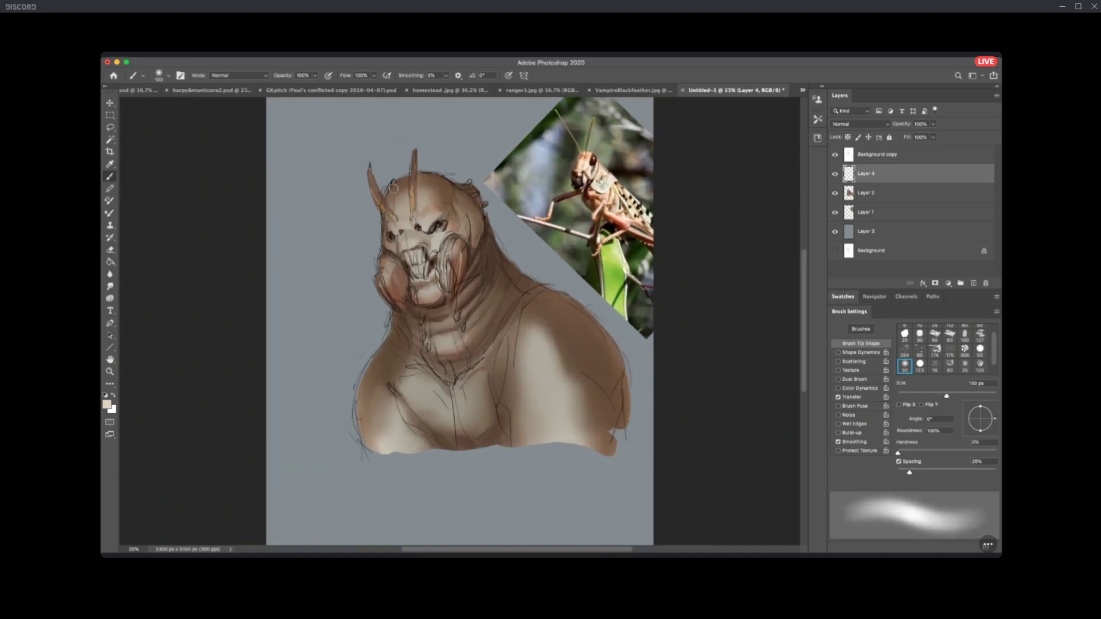
{"action": "mouse_move", "coordinate": [381, 189]}
{"action": "left_mouse_down"}
{"action": "mouse_move", "coordinate": [442, 173]}
{"action": "mouse_move", "coordinate": [392, 183]}
{"action": "mouse_move", "coordinate": [451, 180]}
{"action": "mouse_move", "coordinate": [380, 192]}
{"action": "mouse_move", "coordinate": [477, 191]}
{"action": "left_mouse_up"}
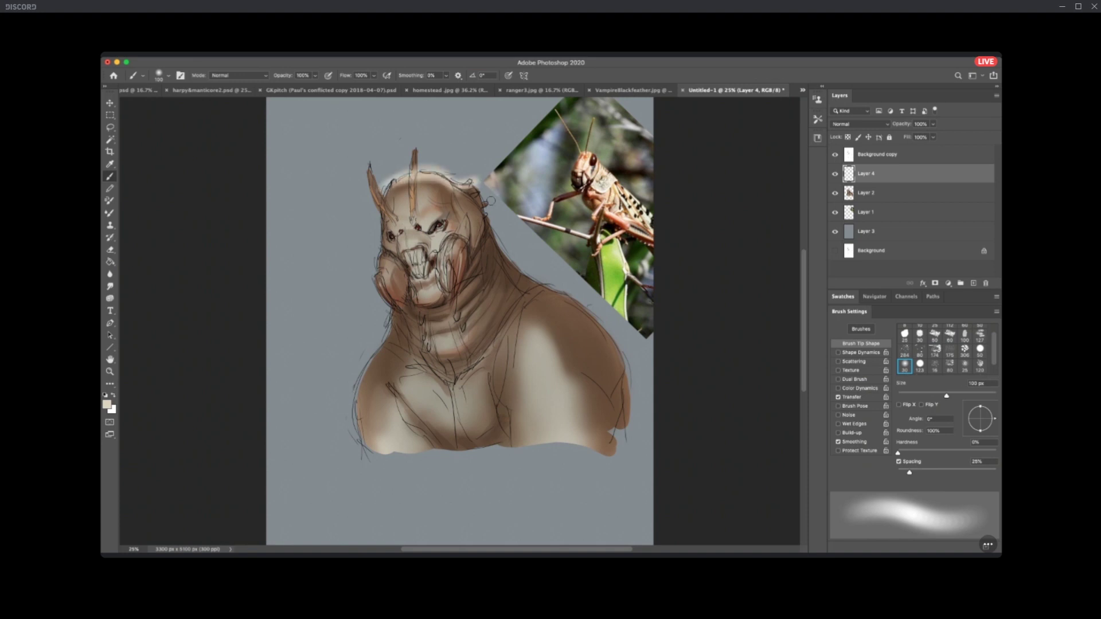
{"action": "left_click", "coordinate": [910, 182], "text": "alt"}
Paint soft cream rim light along the back of the head, the neck, both shoulders and the right arm.
{"action": "mouse_move", "coordinate": [454, 185]}
{"action": "left_mouse_down"}
{"action": "mouse_move", "coordinate": [472, 191]}
{"action": "mouse_move", "coordinate": [499, 252]}
{"action": "mouse_move", "coordinate": [488, 242]}
{"action": "mouse_move", "coordinate": [519, 278]}
{"action": "mouse_move", "coordinate": [601, 317]}
{"action": "left_mouse_up"}
{"action": "left_click_drag", "start_coordinate": [390, 312], "coordinate": [388, 355]}
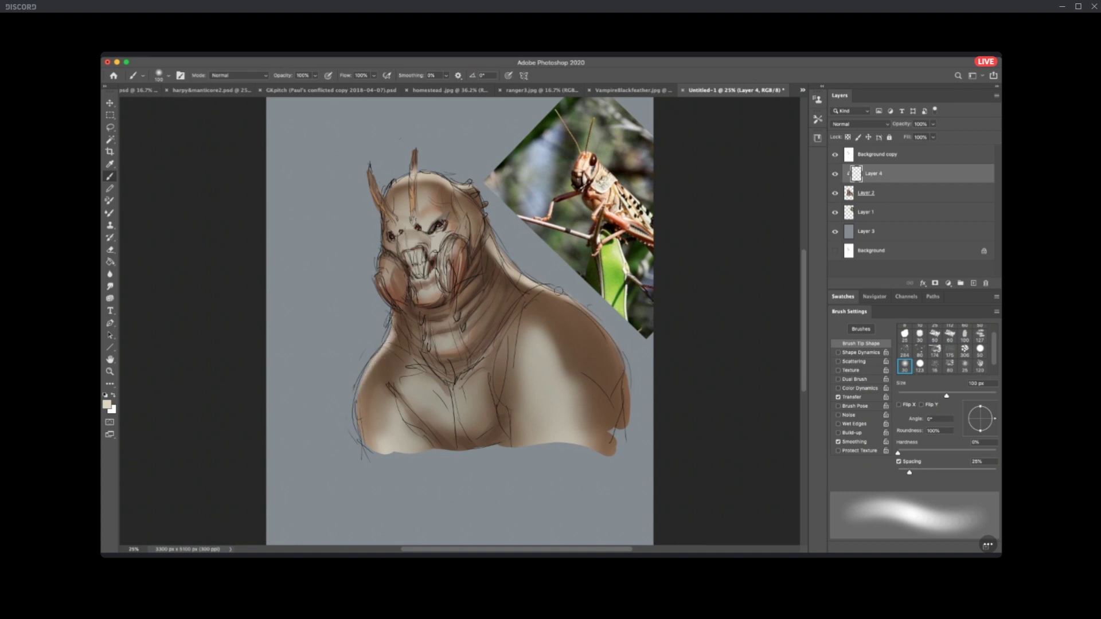
{"action": "left_click_drag", "start_coordinate": [620, 367], "coordinate": [582, 315]}
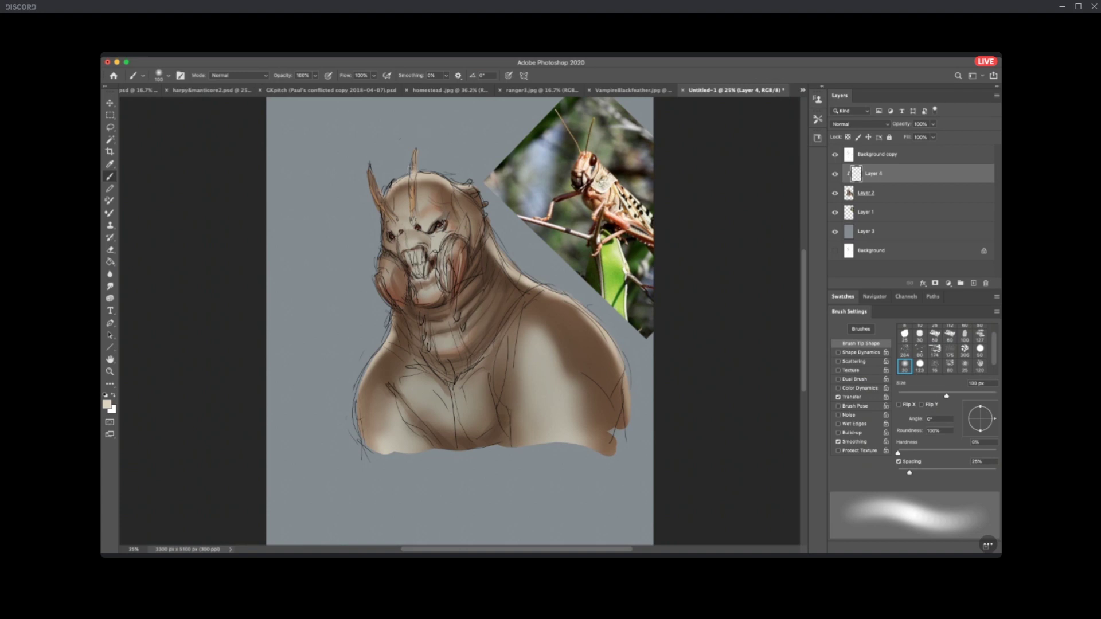
{"action": "mouse_move", "coordinate": [427, 182]}
{"action": "left_mouse_down"}
{"action": "mouse_move", "coordinate": [474, 192]}
{"action": "mouse_move", "coordinate": [496, 253]}
{"action": "mouse_move", "coordinate": [583, 310]}
{"action": "mouse_move", "coordinate": [621, 428]}
{"action": "left_mouse_up"}
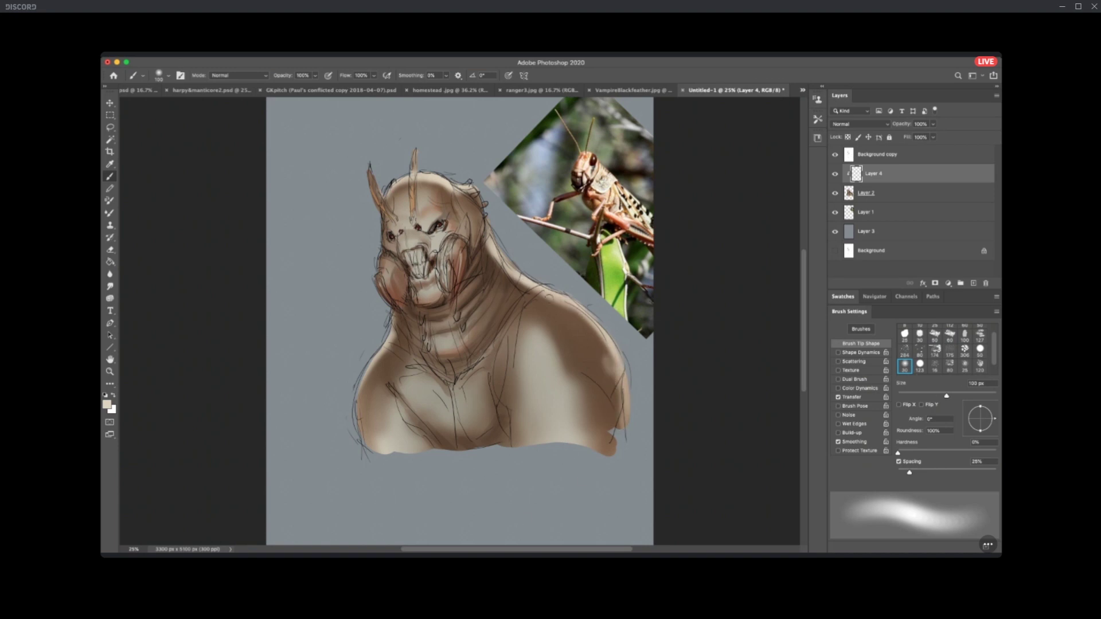
{"action": "left_click_drag", "start_coordinate": [394, 315], "coordinate": [395, 342]}
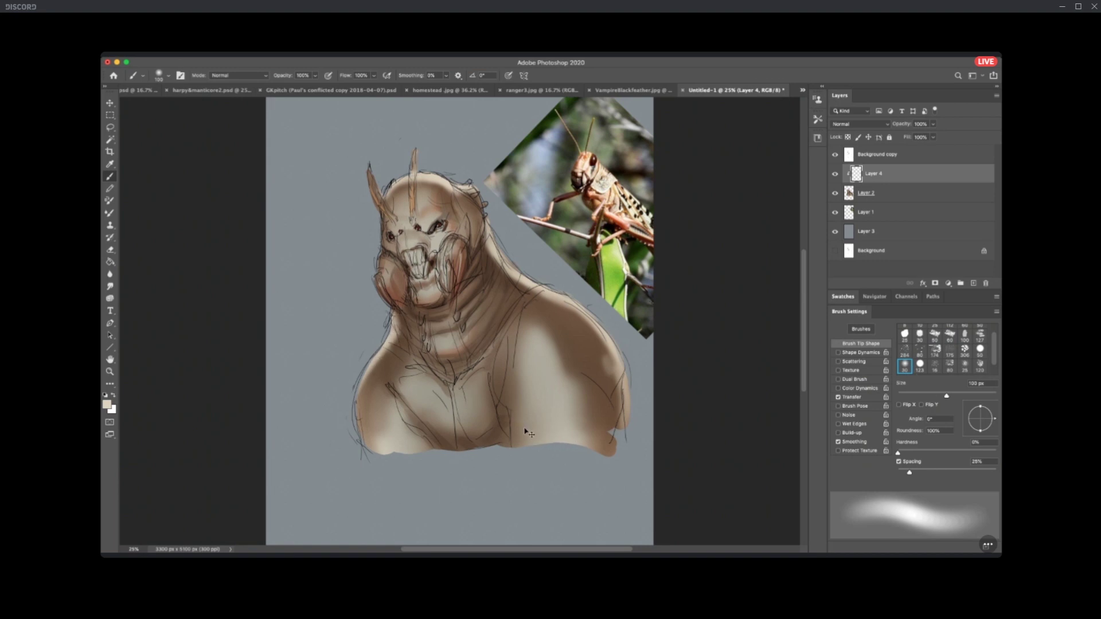
Reduce the soft brush to 40 px, sample orange-tan from the right antenna and tint the left antenna with it.
{"action": "key", "text": "ctrl+plus"}
{"action": "key", "text": "ctrl+plus"}
{"action": "left_click_drag", "start_coordinate": [551, 356], "coordinate": [581, 477]}
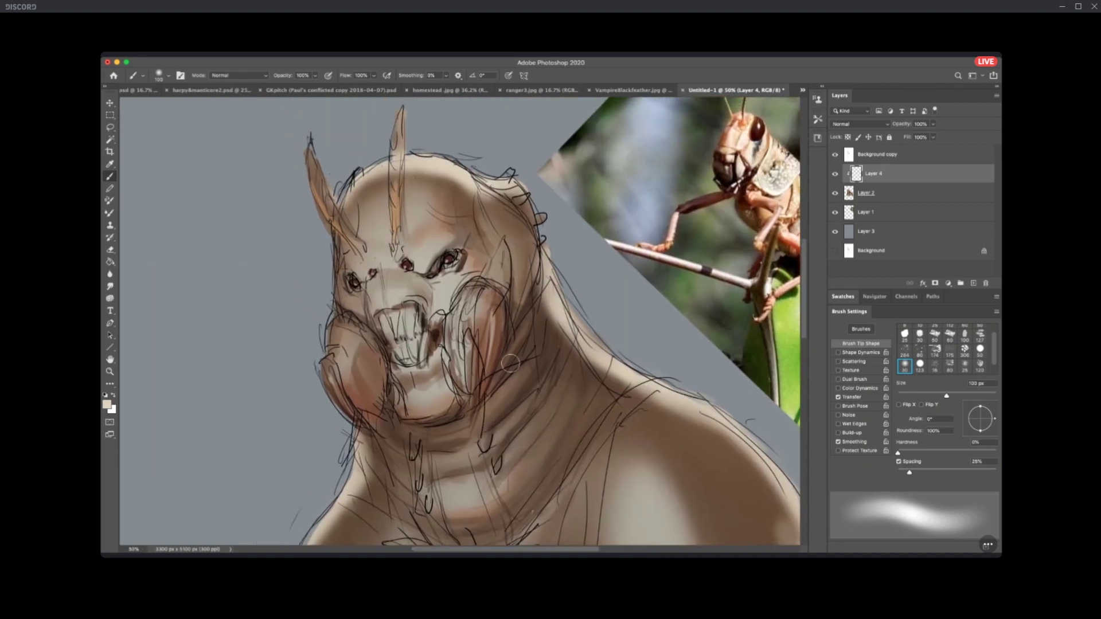
{"action": "key", "text": "bracketleft"}
{"action": "key", "text": "bracketleft"}
{"action": "key", "text": "bracketleft"}
{"action": "key", "text": "bracketleft"}
{"action": "key", "text": "bracketleft"}
{"action": "key", "text": "bracketleft"}
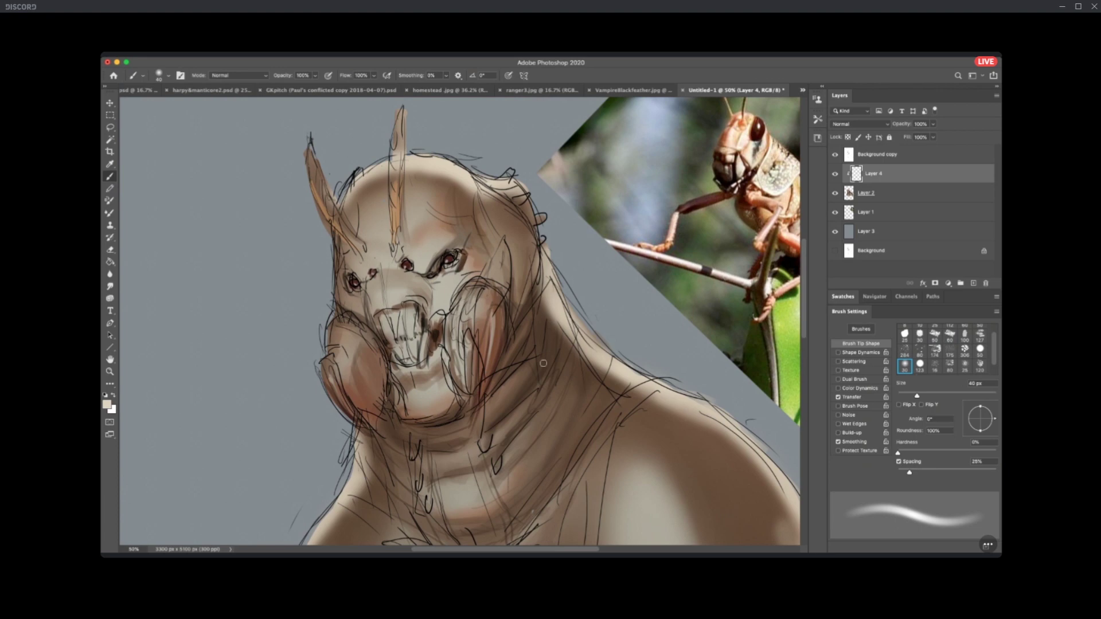
{"action": "left_click", "coordinate": [395, 197], "text": "alt"}
{"action": "mouse_move", "coordinate": [316, 182]}
{"action": "left_mouse_down"}
{"action": "mouse_move", "coordinate": [330, 221]}
{"action": "mouse_move", "coordinate": [340, 218]}
{"action": "left_mouse_up"}
{"action": "mouse_move", "coordinate": [561, 438]}
{"action": "left_mouse_down"}
{"action": "mouse_move", "coordinate": [545, 285]}
{"action": "mouse_move", "coordinate": [538, 392]}
{"action": "left_mouse_up"}
{"action": "key", "text": "ctrl+minus"}
{"action": "key", "text": "ctrl+minus"}
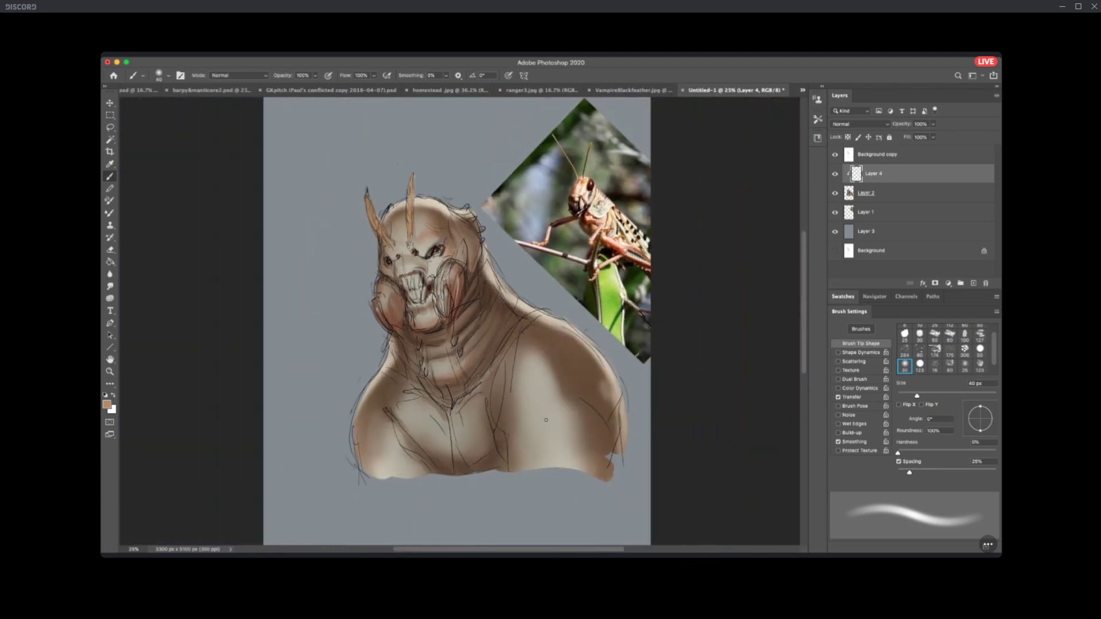
Sample brown from the side of the neck and choose the textured brush enlarged to 175 px.
{"action": "left_click", "coordinate": [949, 335]}
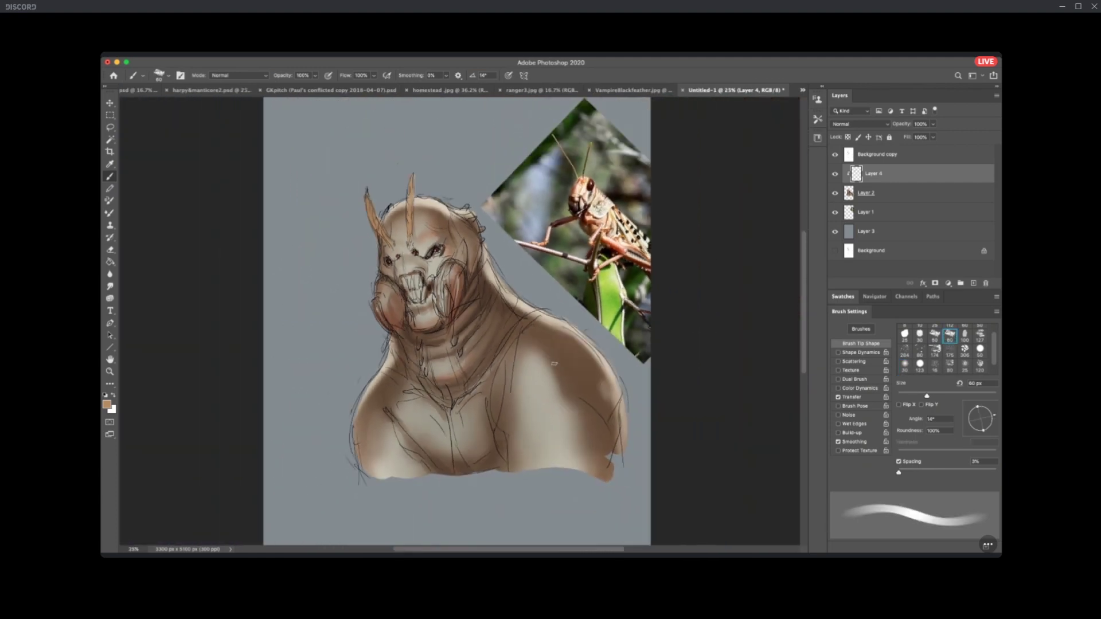
{"action": "left_click", "coordinate": [471, 314], "text": "alt"}
{"action": "key", "text": "comma"}
{"action": "key", "text": "bracketright"}
{"action": "key", "text": "bracketright"}
{"action": "key", "text": "bracketright"}
{"action": "key", "text": "bracketright"}
{"action": "key", "text": "bracketright"}
{"action": "key", "text": "bracketright"}
{"action": "key", "text": "bracketright"}
{"action": "key", "text": "bracketright"}
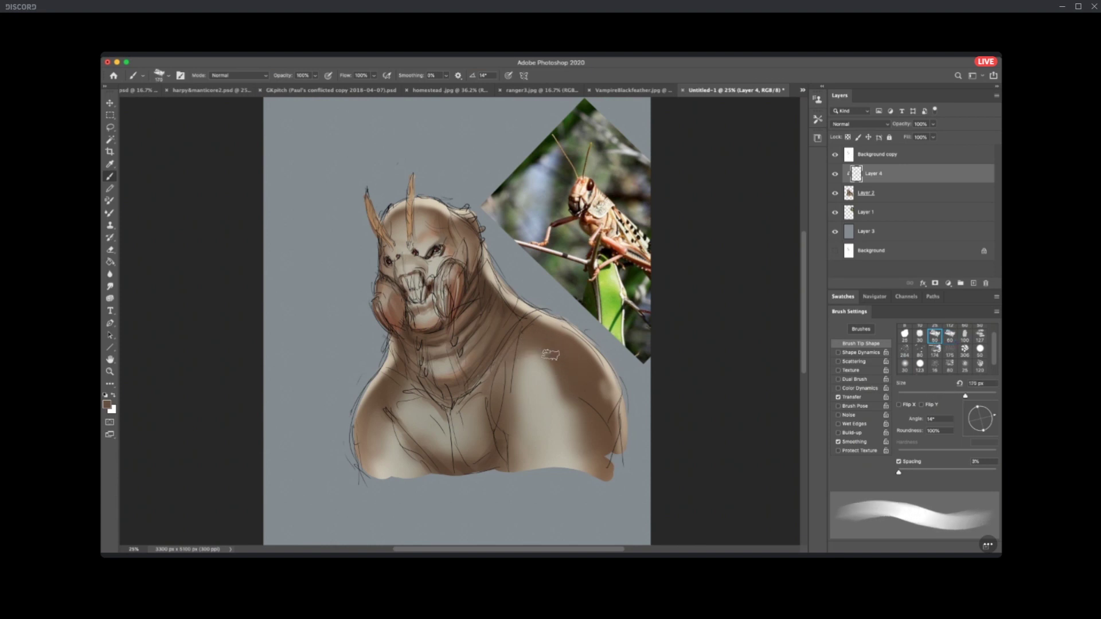
Blend the brown shading over the shoulder nearest the photo with the soft round brush at 175 px.
{"action": "left_click", "coordinate": [905, 365]}
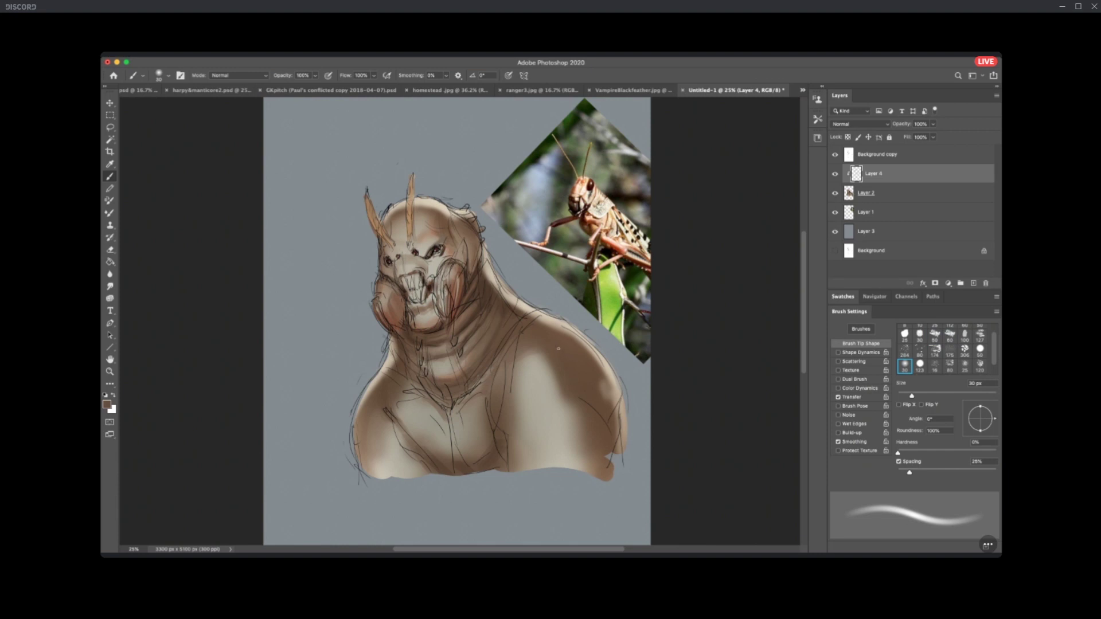
{"action": "key", "text": "bracketright"}
{"action": "key", "text": "bracketright"}
{"action": "key", "text": "bracketright"}
{"action": "key", "text": "bracketright"}
{"action": "key", "text": "bracketright"}
{"action": "key", "text": "bracketright"}
{"action": "key", "text": "bracketright"}
{"action": "key", "text": "bracketright"}
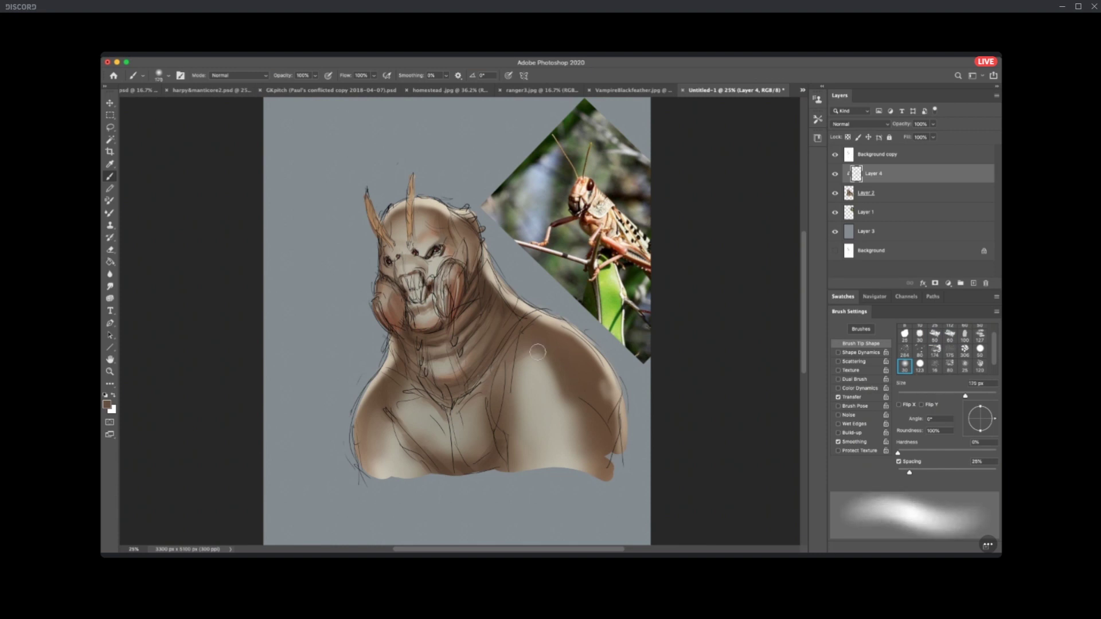
{"action": "mouse_move", "coordinate": [531, 348]}
{"action": "left_mouse_down"}
{"action": "mouse_move", "coordinate": [577, 364]}
{"action": "mouse_move", "coordinate": [532, 361]}
{"action": "mouse_move", "coordinate": [584, 391]}
{"action": "left_mouse_up"}
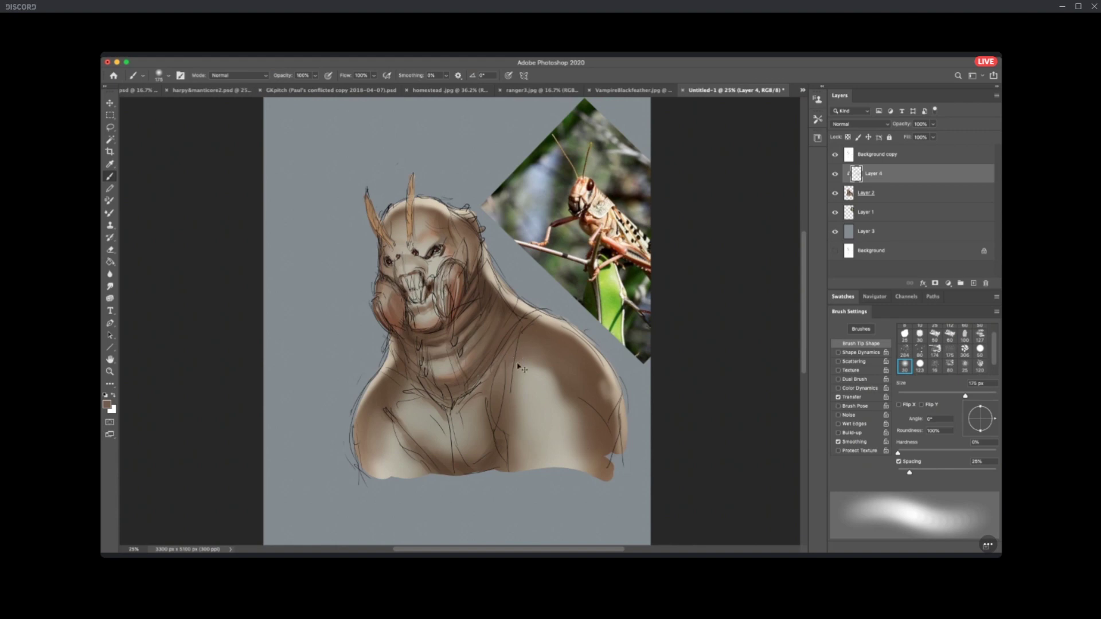
Sample near-white from the grasshopper photo and reduce the soft brush to 20 px.
{"action": "scroll", "coordinate": [514, 372], "scroll_direction": "up", "scroll_amount": 1}
{"action": "scroll", "coordinate": [514, 372], "scroll_direction": "up", "scroll_amount": 1}
{"action": "left_click_drag", "start_coordinate": [630, 276], "coordinate": [538, 406]}
{"action": "left_click", "coordinate": [662, 226], "text": "alt"}
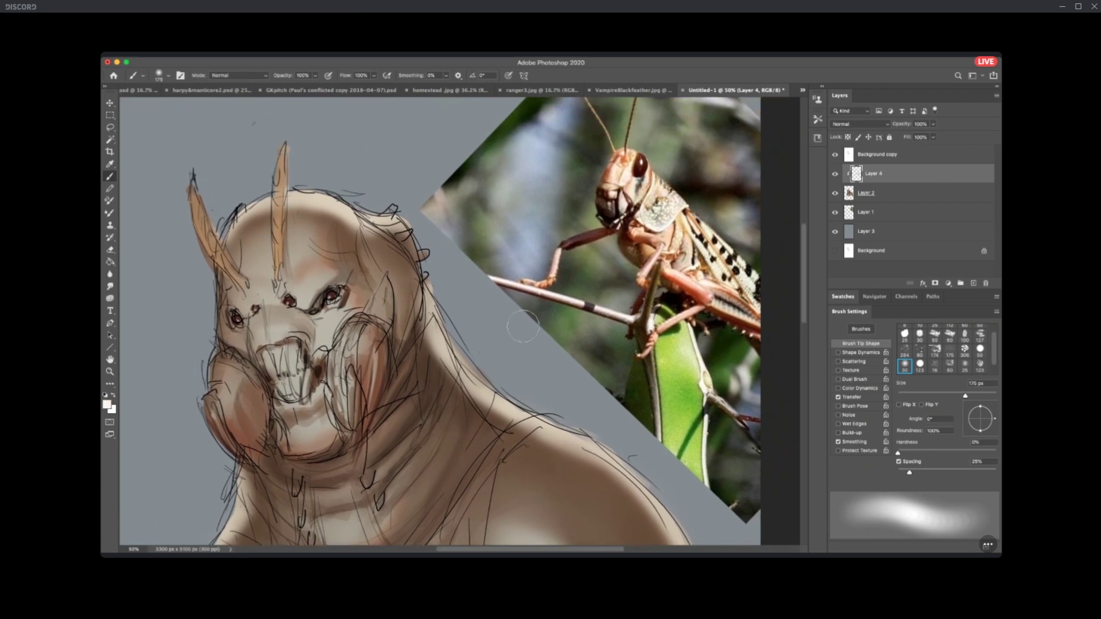
{"action": "key", "text": "bracketleft"}
{"action": "key", "text": "bracketleft"}
{"action": "key", "text": "bracketleft"}
{"action": "key", "text": "bracketleft"}
{"action": "key", "text": "bracketleft"}
{"action": "key", "text": "bracketleft"}
{"action": "key", "text": "bracketleft"}
{"action": "key", "text": "bracketleft"}
{"action": "key", "text": "bracketleft"}
{"action": "key", "text": "bracketleft"}
{"action": "key", "text": "bracketleft"}
{"action": "key", "text": "bracketleft"}
{"action": "key", "text": "bracketleft"}
{"action": "key", "text": "bracketleft"}
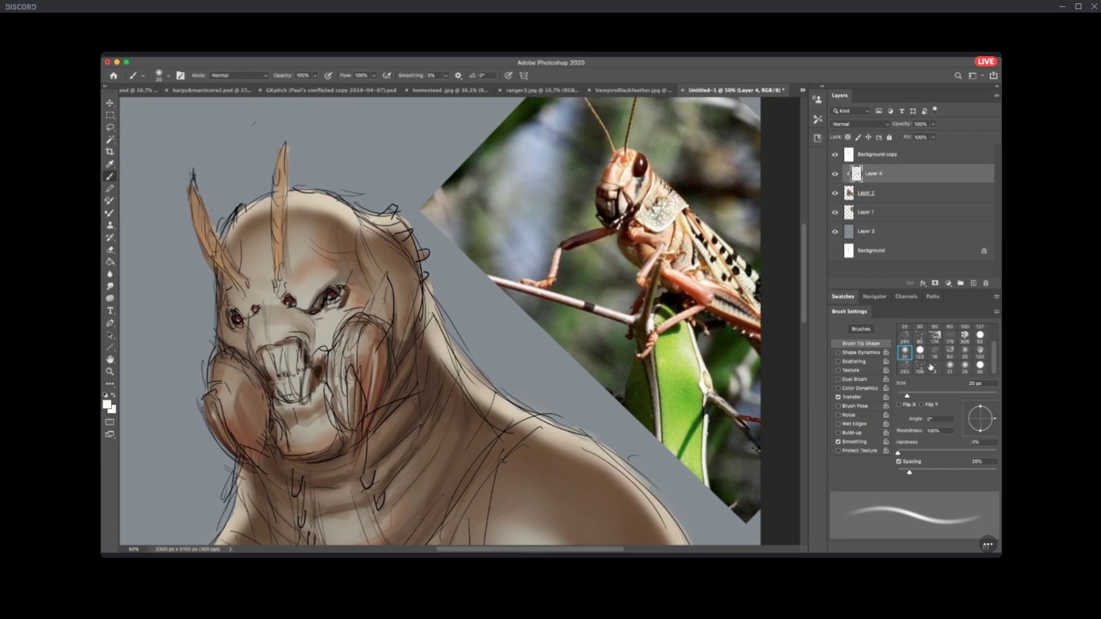
Paint the teeth and inner mouth with the textured brush at 15 px, using tones sampled beside the teeth.
{"action": "scroll", "coordinate": [912, 341], "scroll_direction": "up", "scroll_amount": 2}
{"action": "left_click", "coordinate": [935, 344]}
{"action": "key", "text": "bracketleft"}
{"action": "key", "text": "bracketleft"}
{"action": "left_click", "coordinate": [319, 360], "text": "alt"}
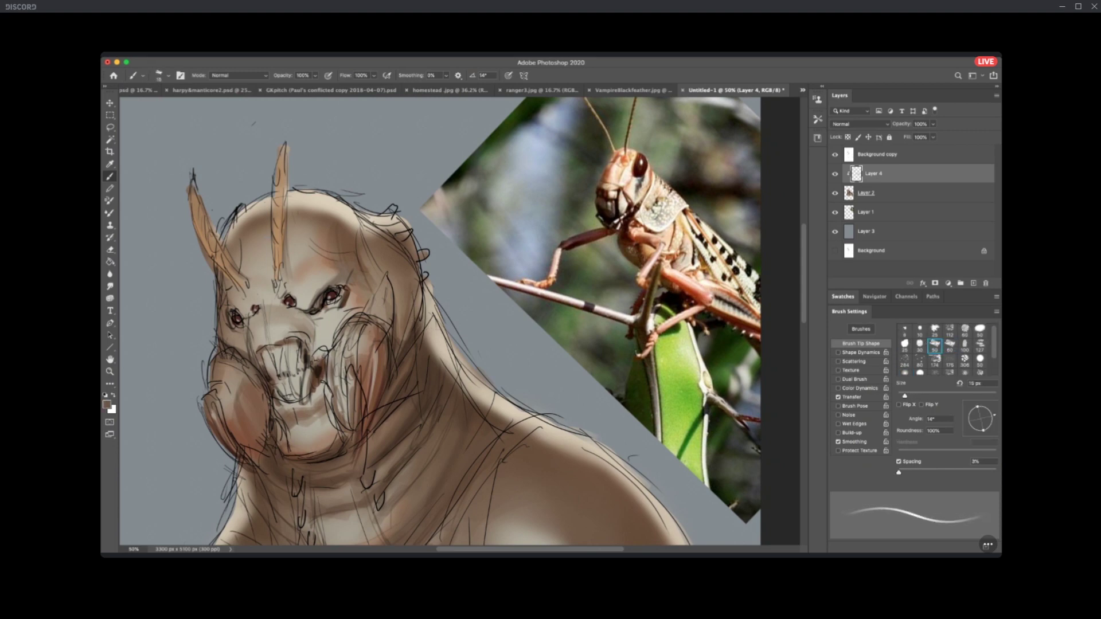
{"action": "left_click", "coordinate": [319, 370], "text": "alt"}
{"action": "mouse_move", "coordinate": [319, 374]}
{"action": "left_mouse_down"}
{"action": "mouse_move", "coordinate": [319, 360]}
{"action": "mouse_move", "coordinate": [321, 373]}
{"action": "mouse_move", "coordinate": [275, 403]}
{"action": "left_mouse_up"}
Enlarge the textured brush to 40 px and sample a forehead tone and dark brown from the mouth for shading.
{"action": "key", "text": "bracketright"}
{"action": "key", "text": "bracketright"}
{"action": "key", "text": "bracketright"}
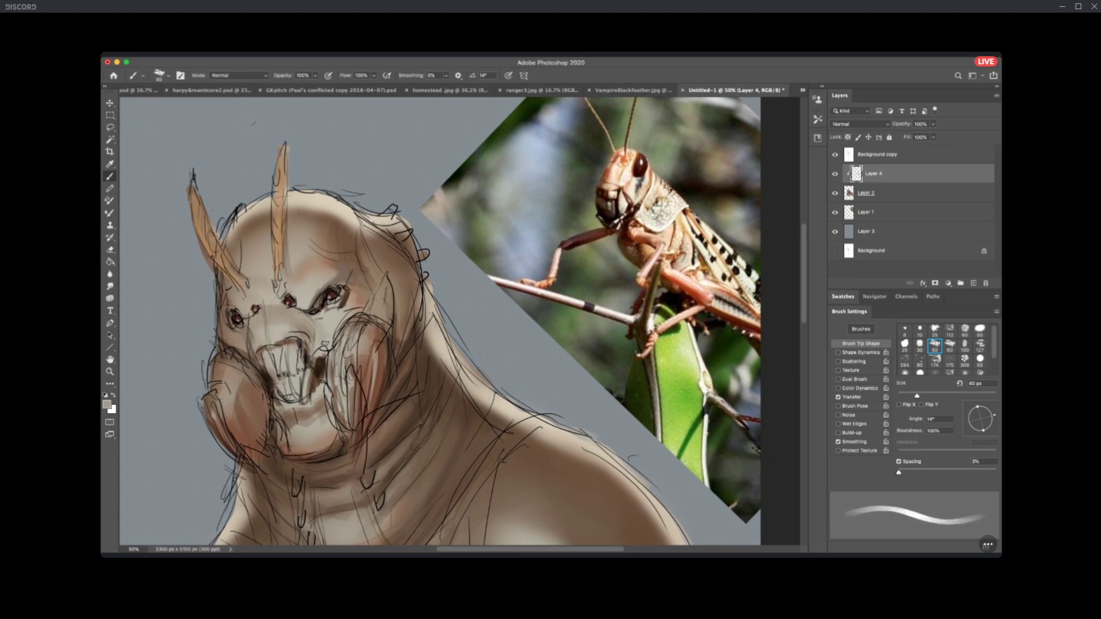
{"action": "left_click", "coordinate": [362, 295], "text": "alt"}
{"action": "left_click", "coordinate": [322, 364], "text": "alt"}
{"action": "scroll", "coordinate": [457, 444], "scroll_direction": "down", "scroll_amount": 5}
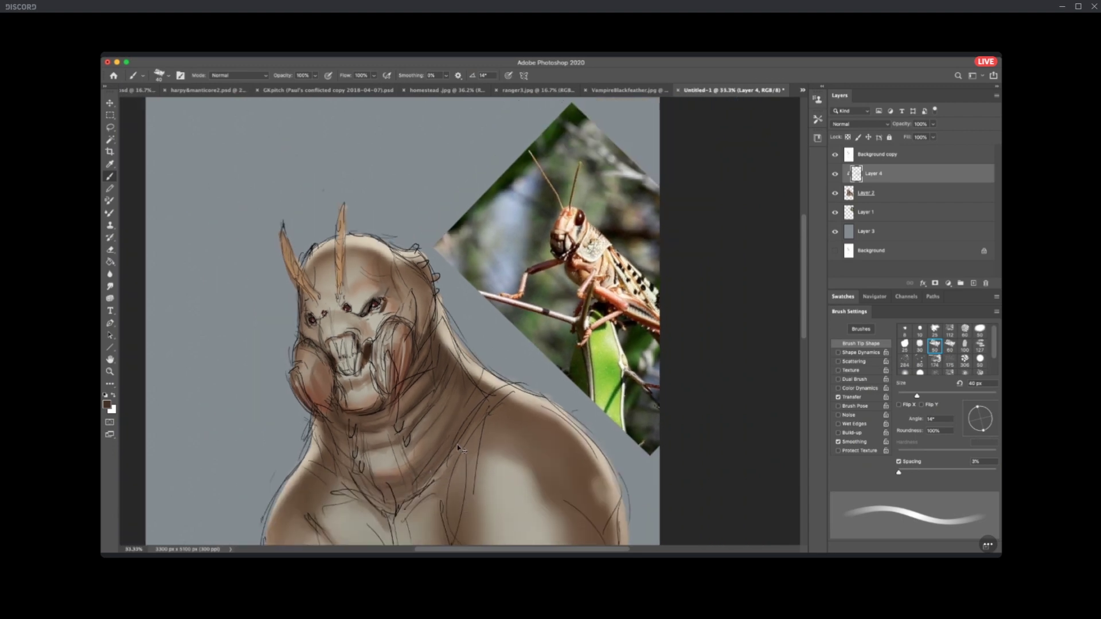
{"action": "key", "text": "super+plus"}
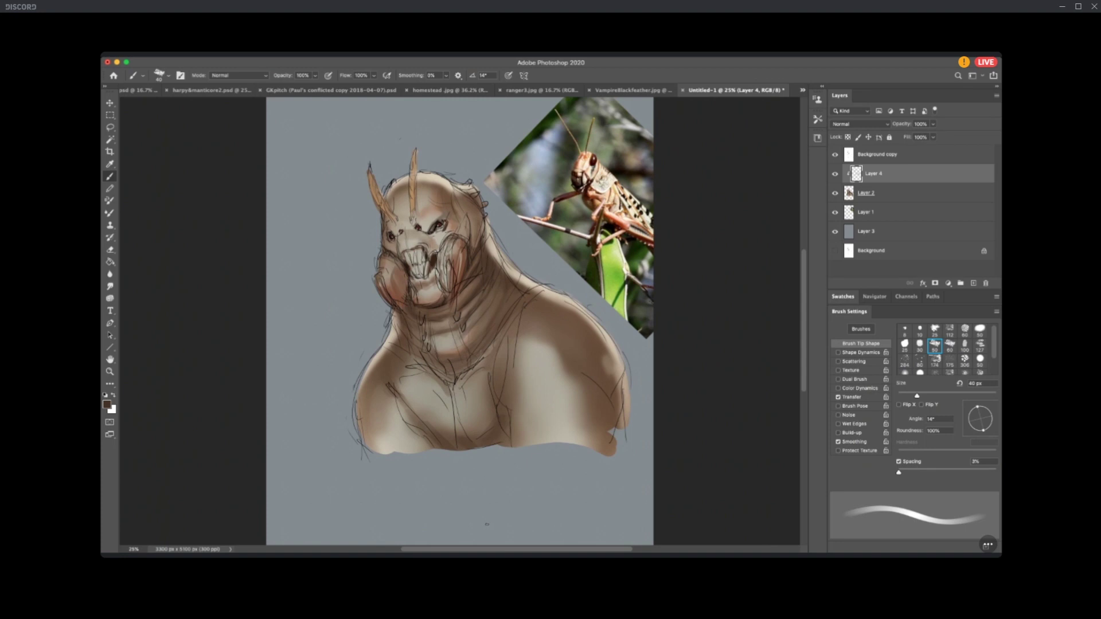
Sample near-white from the grasshopper and dab a highlight on the left mandible with the textured brush at 20 px.
{"action": "left_click", "coordinate": [606, 188], "text": "alt"}
{"action": "key", "text": "bracketleft"}
{"action": "key", "text": "bracketleft"}
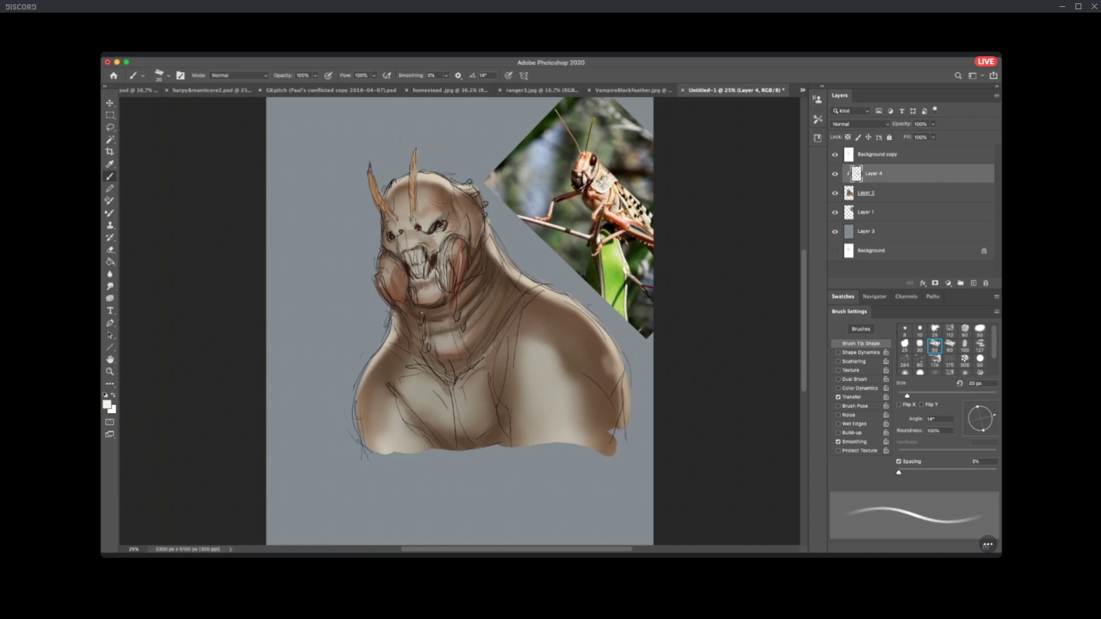
{"action": "scroll", "coordinate": [430, 385], "scroll_direction": "up", "scroll_amount": 5}
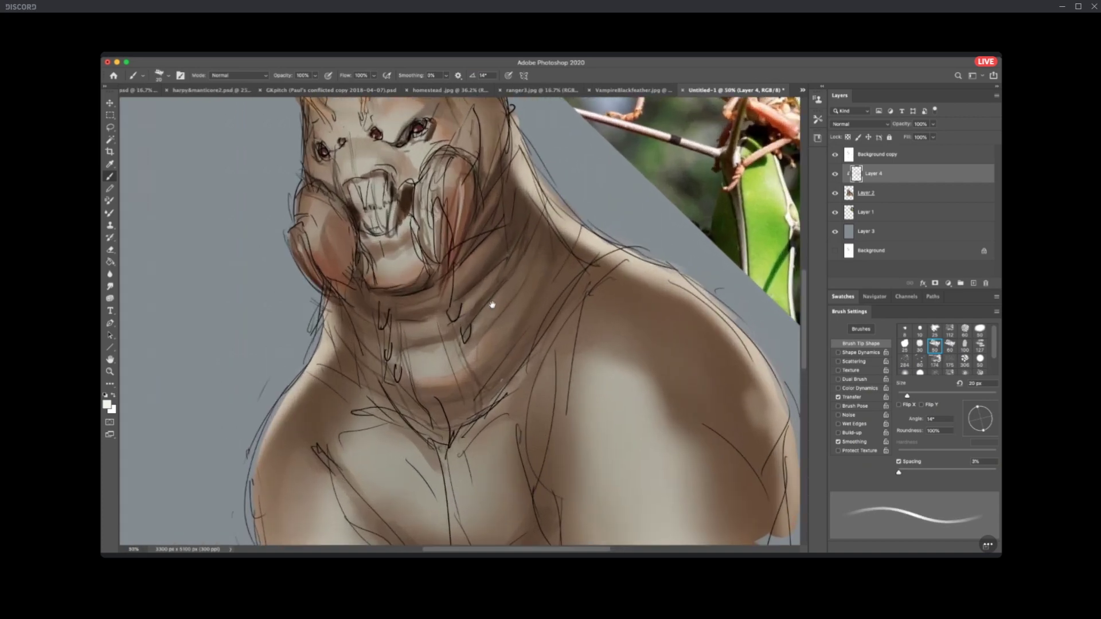
{"action": "left_click_drag", "start_coordinate": [490, 384], "coordinate": [484, 445]}
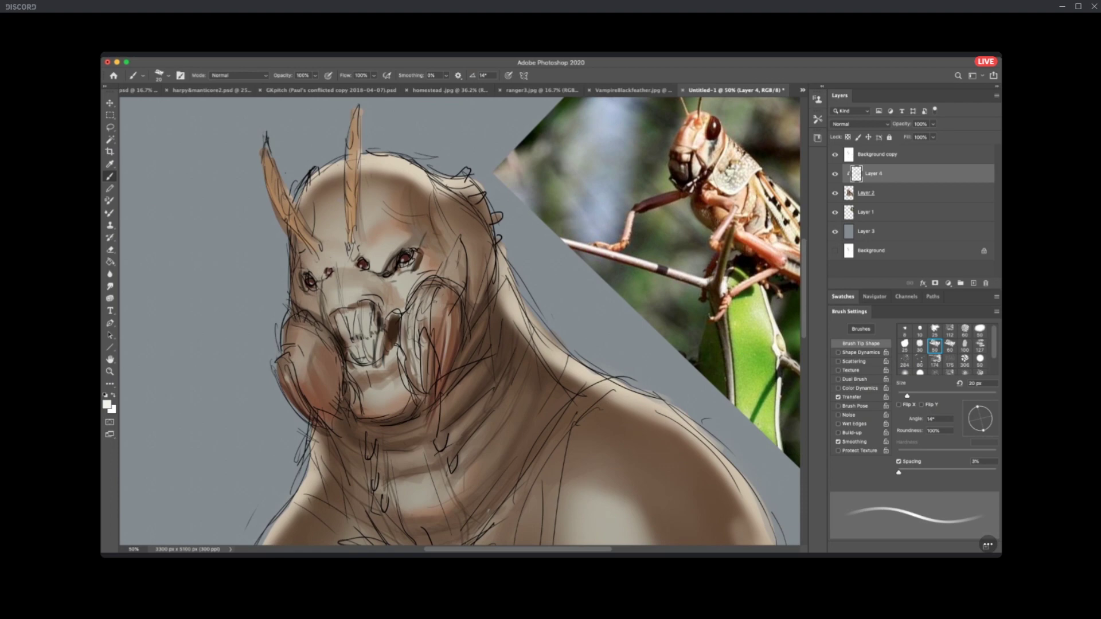
{"action": "left_click", "coordinate": [287, 376]}
Darken the gaps between the teeth with a tone sampled from the mouth, and sample reddish brown from the right mandible.
{"action": "left_click", "coordinate": [395, 324], "text": "alt"}
{"action": "left_click_drag", "start_coordinate": [344, 356], "coordinate": [358, 380]}
{"action": "left_click", "coordinate": [429, 340], "text": "alt"}
{"action": "scroll", "coordinate": [429, 414], "scroll_direction": "down", "scroll_amount": 3}
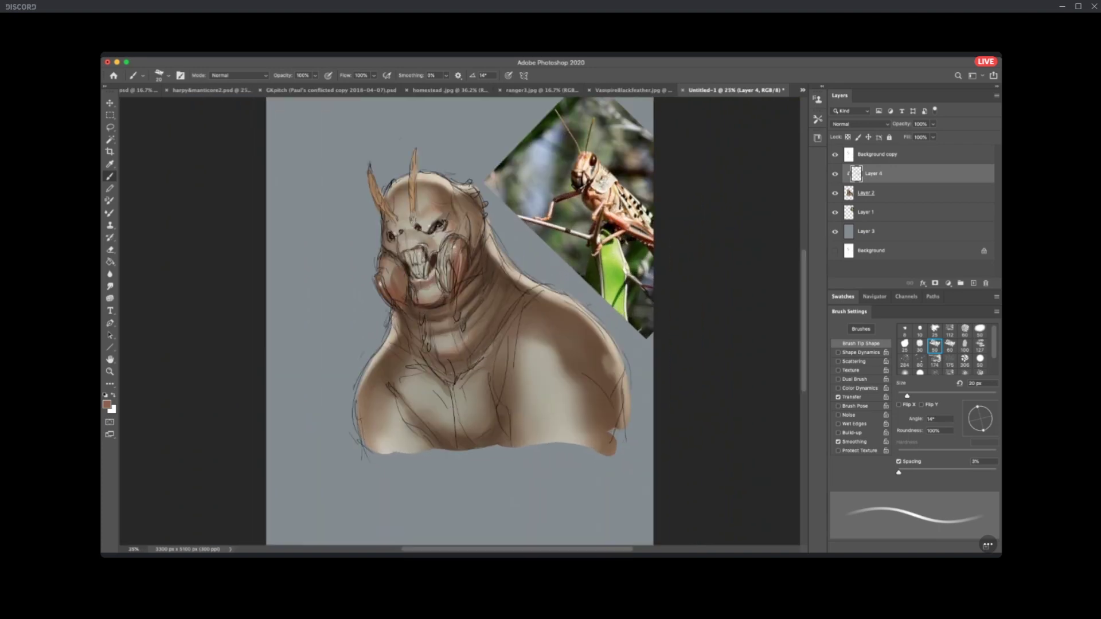
Tint both antennae brighter orange at 25 px and add highlights in cream sampled from the grasshopper's head.
{"action": "key", "text": "bracketright"}
{"action": "left_click", "coordinate": [400, 165], "text": "alt"}
{"action": "key", "text": "i"}
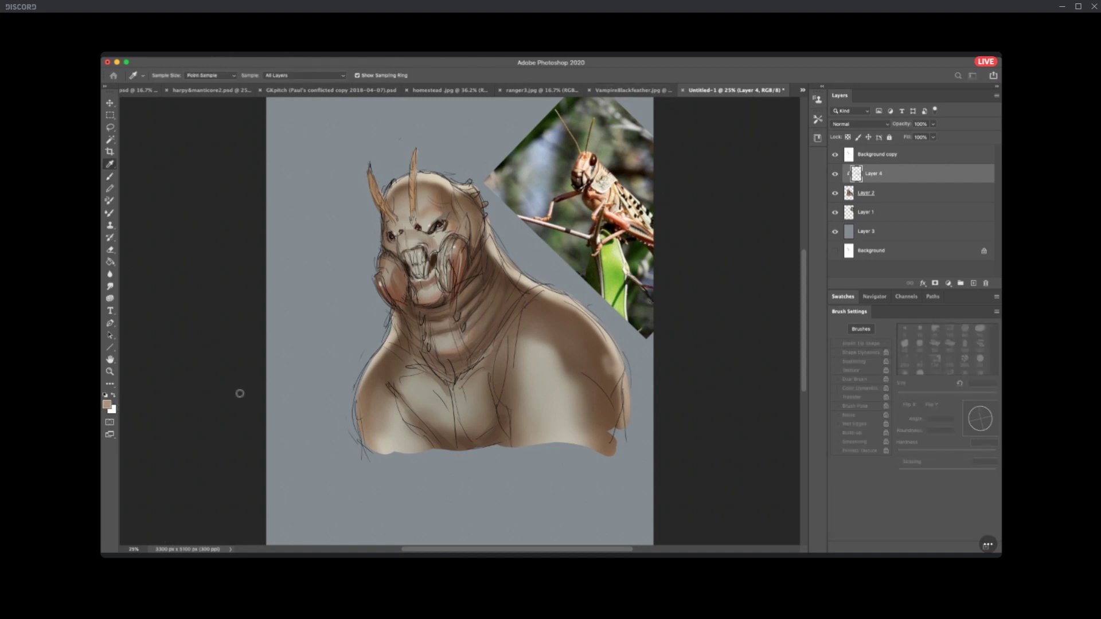
{"action": "key", "text": "b"}
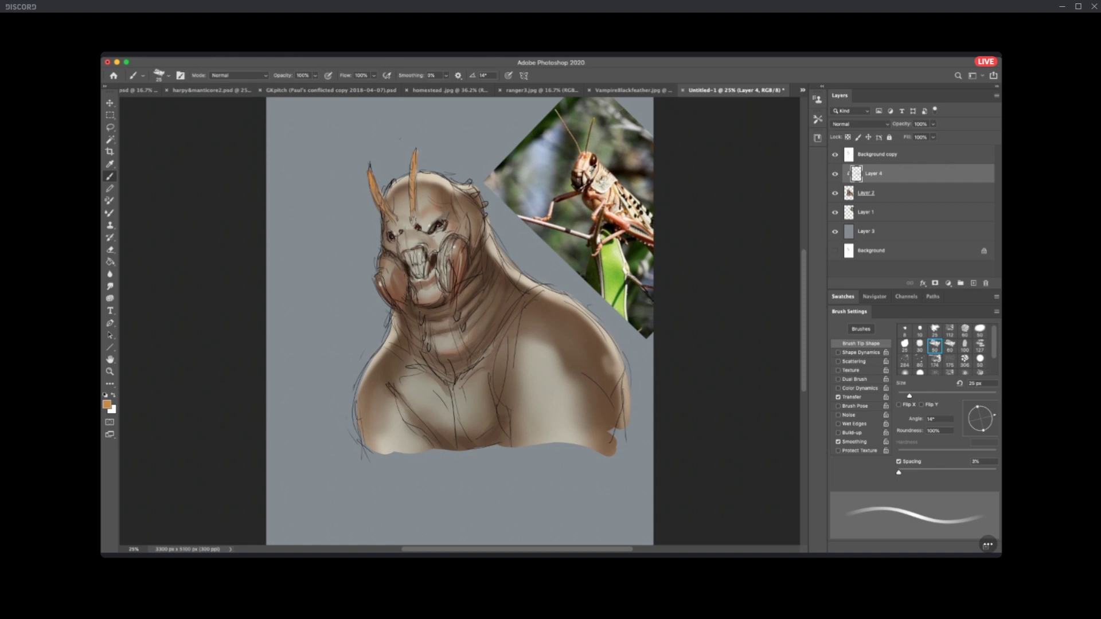
{"action": "left_click", "coordinate": [589, 163], "text": "alt"}
{"action": "mouse_move", "coordinate": [417, 150]}
{"action": "left_mouse_down"}
{"action": "mouse_move", "coordinate": [414, 178]}
{"action": "mouse_move", "coordinate": [381, 193]}
{"action": "mouse_move", "coordinate": [378, 183]}
{"action": "left_mouse_up"}
Draw fine dark details around the mouth with the textured brush at 10 px and Shape Dynamics enabled, undoing the last stroke.
{"action": "key", "text": "super+equal"}
{"action": "key", "text": "super+equal"}
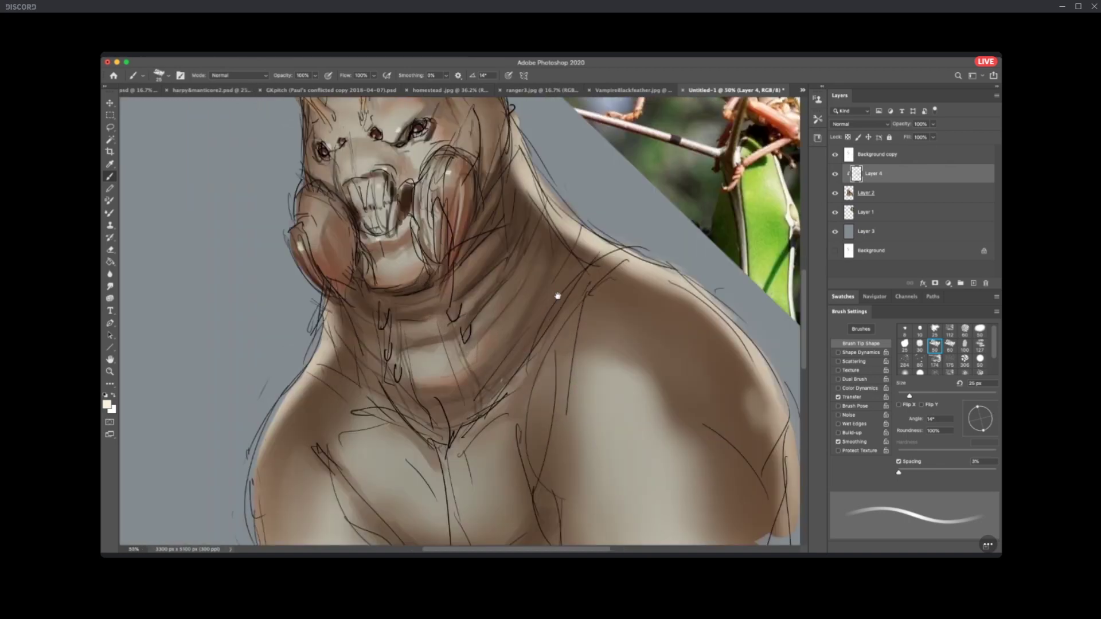
{"action": "left_click_drag", "start_coordinate": [558, 296], "coordinate": [521, 457]}
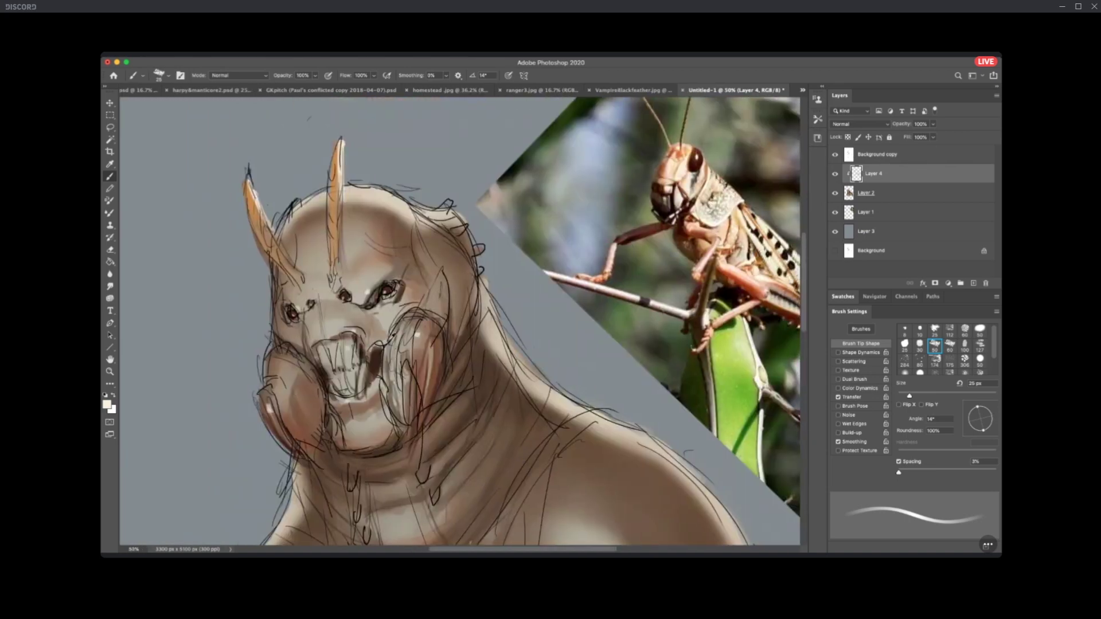
{"action": "left_click", "coordinate": [378, 356], "text": "alt"}
{"action": "key", "text": "bracketleft"}
{"action": "key", "text": "bracketleft"}
{"action": "left_click", "coordinate": [838, 353]}
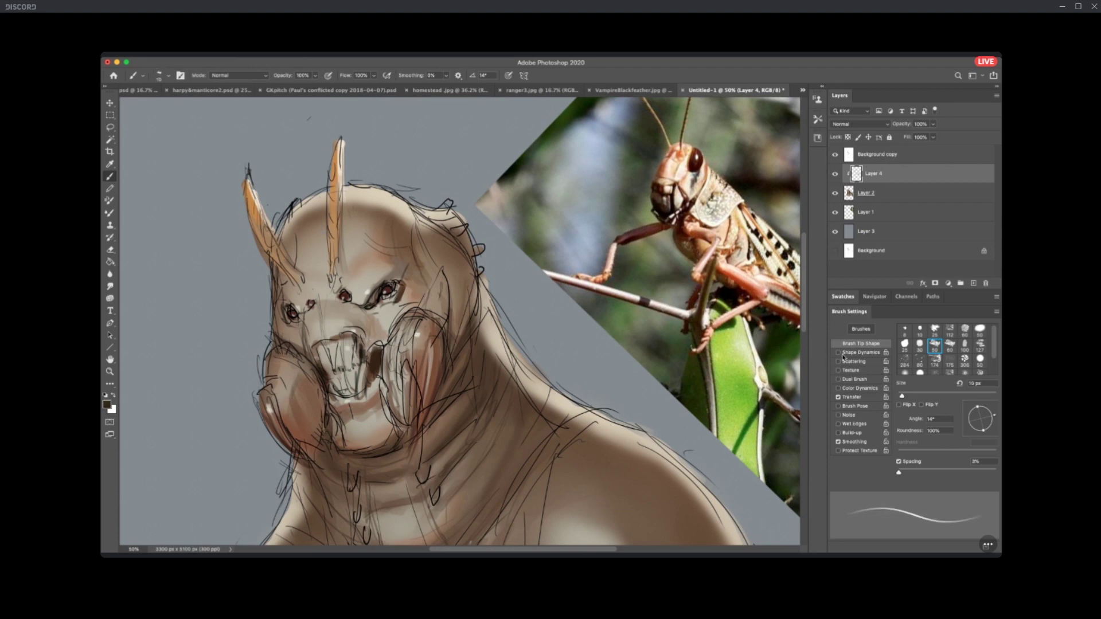
{"action": "left_click_drag", "start_coordinate": [321, 313], "coordinate": [325, 344]}
{"action": "left_click", "coordinate": [366, 349], "text": "alt"}
{"action": "key", "text": "ctrl+z"}
{"action": "key", "text": "ctrl+minus"}
{"action": "key", "text": "ctrl+minus"}
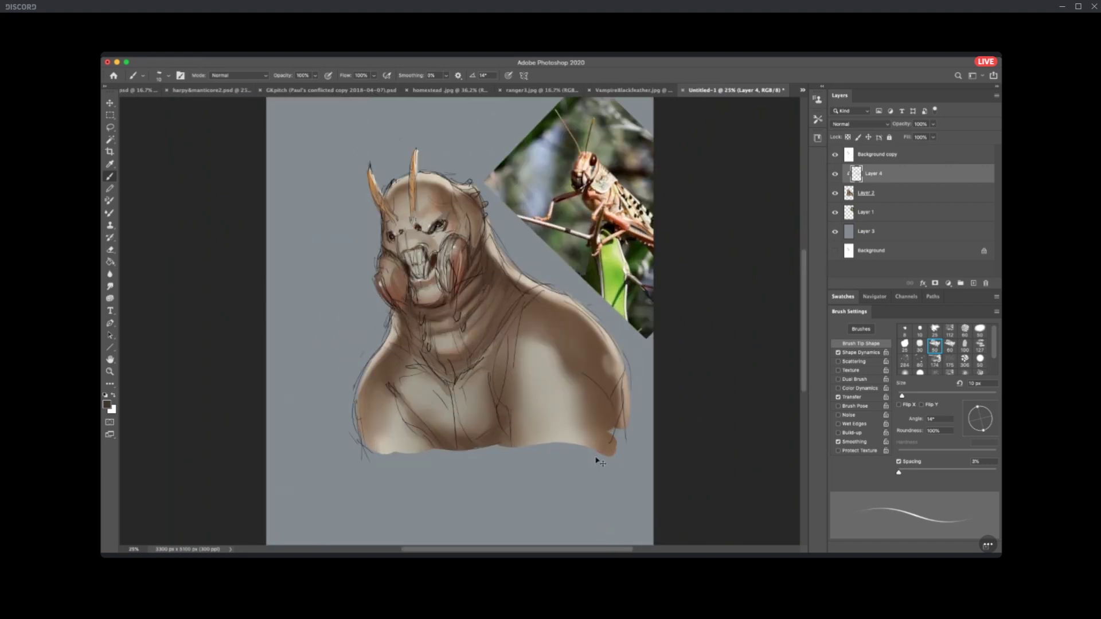
Merge Layer 4 into Layer 2 and make a darkened duplicate of the merged layer.
{"action": "key", "text": "ctrl+e"}
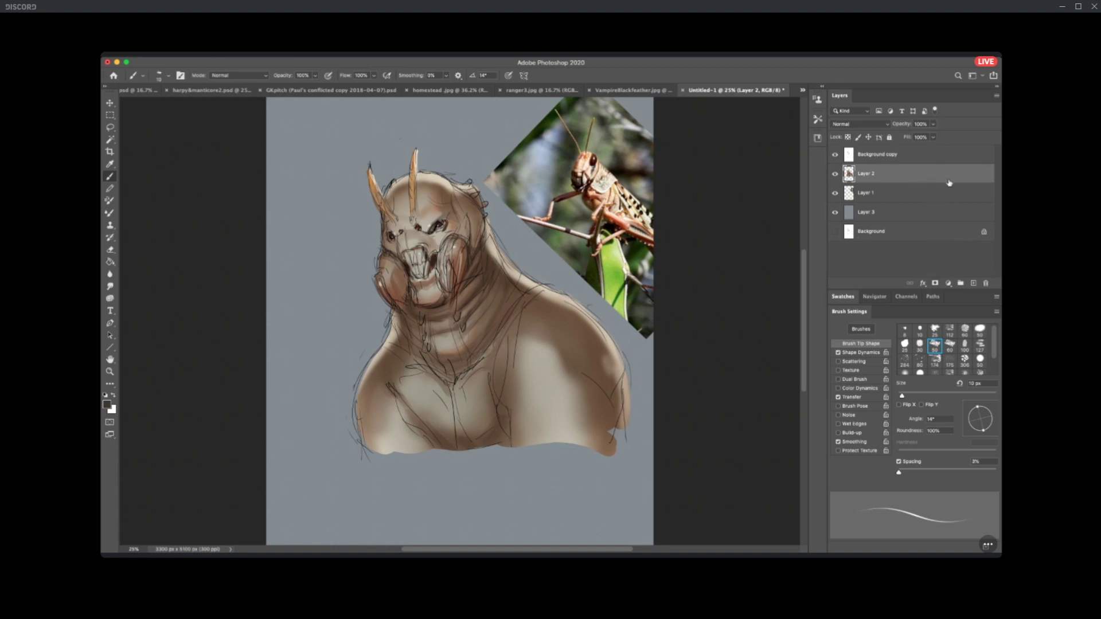
{"action": "left_click_drag", "start_coordinate": [955, 182], "coordinate": [973, 282]}
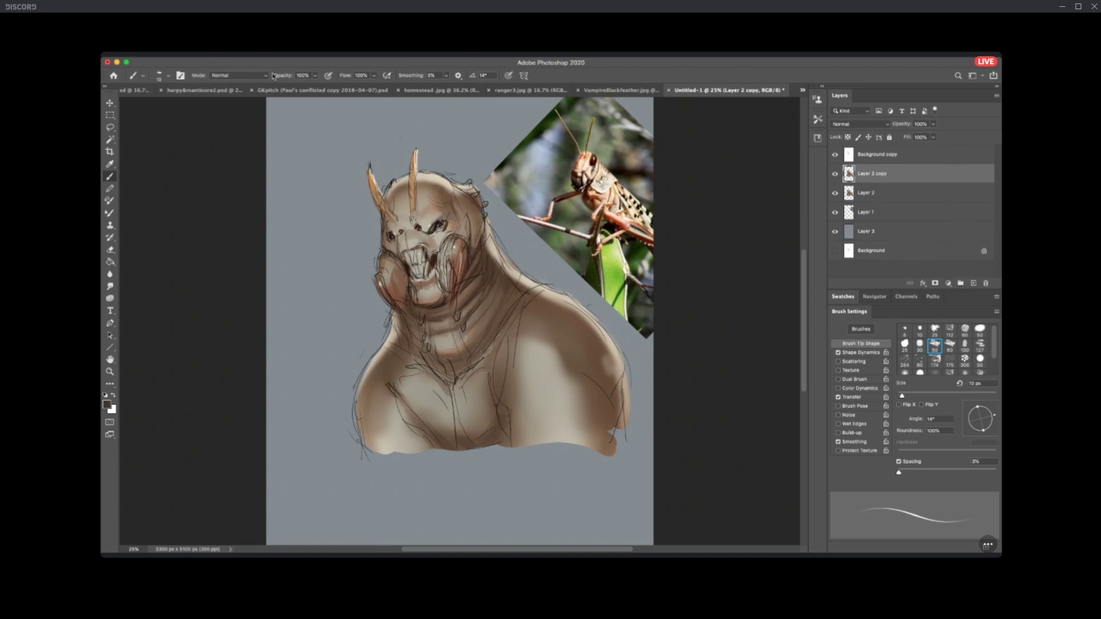
{"action": "key", "text": "i"}
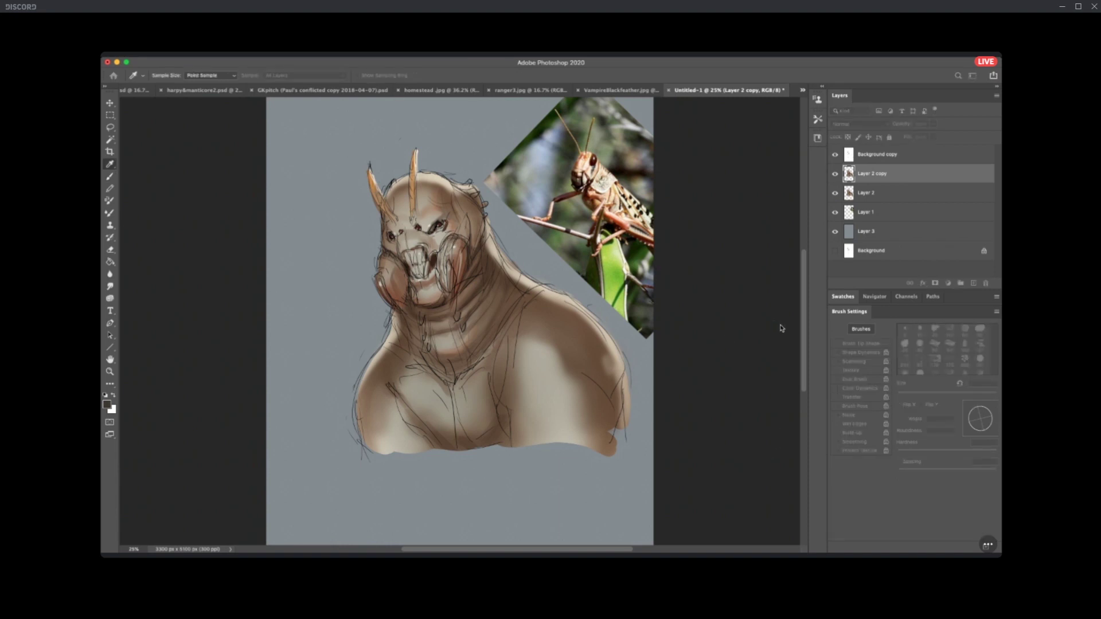
{"action": "key", "text": "b"}
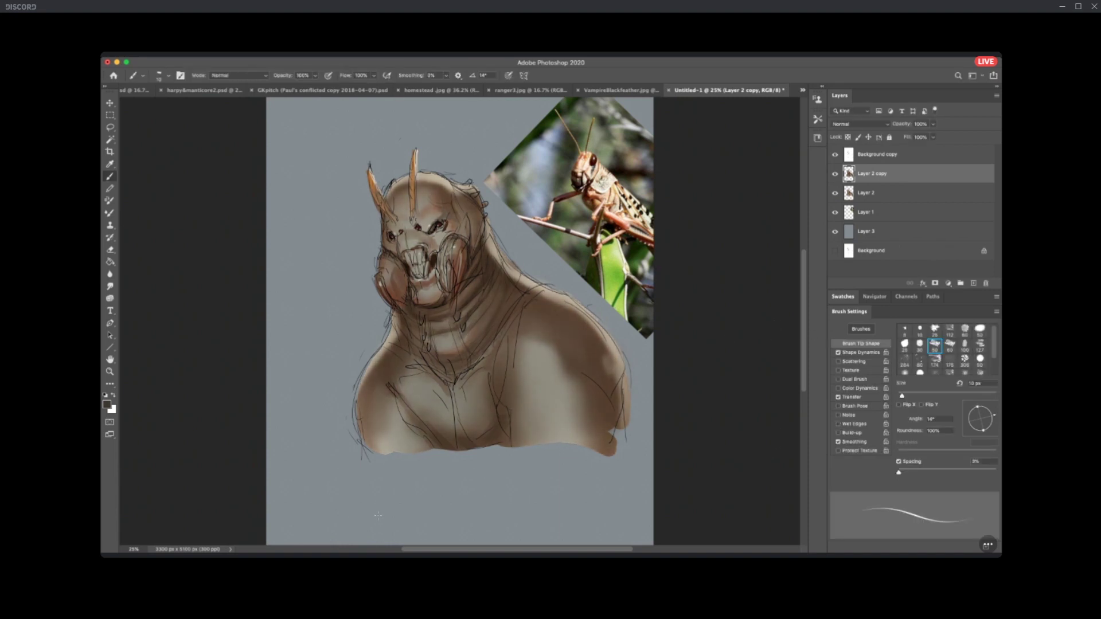
Set up the Eraser with the soft round tip at 125 px for the darkened layer copy.
{"action": "key", "text": "e"}
{"action": "left_click", "coordinate": [898, 375]}
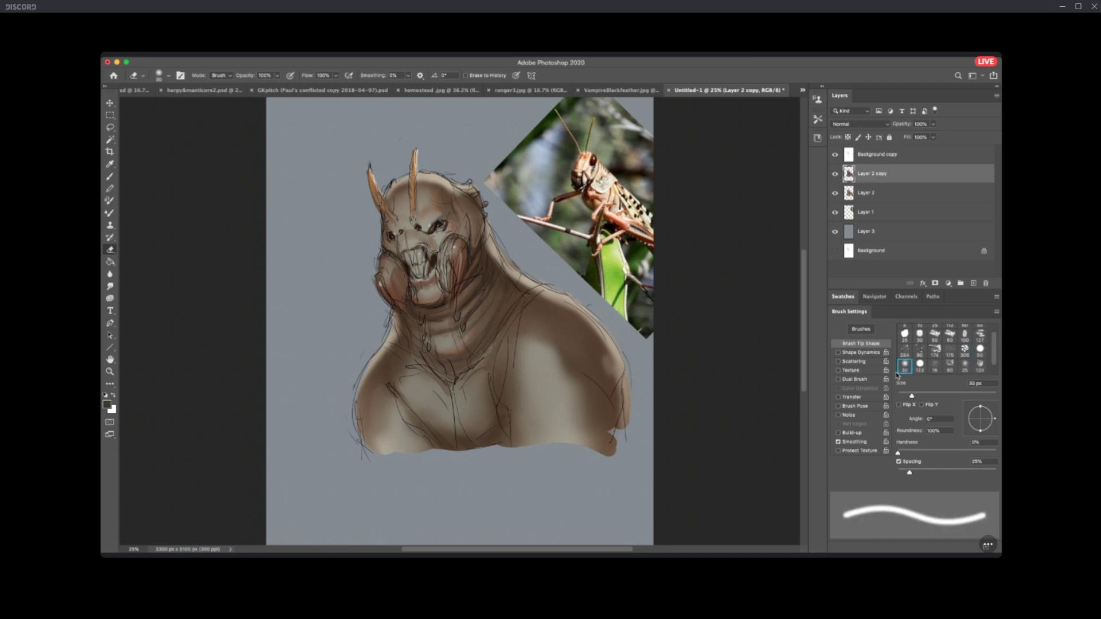
{"action": "key", "text": "bracketright"}
{"action": "key", "text": "bracketright"}
{"action": "key", "text": "bracketright"}
{"action": "key", "text": "bracketright"}
{"action": "key", "text": "bracketright"}
{"action": "key", "text": "bracketright"}
{"action": "key", "text": "bracketright"}
{"action": "key", "text": "bracketright"}
{"action": "key", "text": "bracketright"}
{"action": "key", "text": "bracketright"}
{"action": "key", "text": "bracketright"}
{"action": "key", "text": "bracketright"}
{"action": "key", "text": "bracketright"}
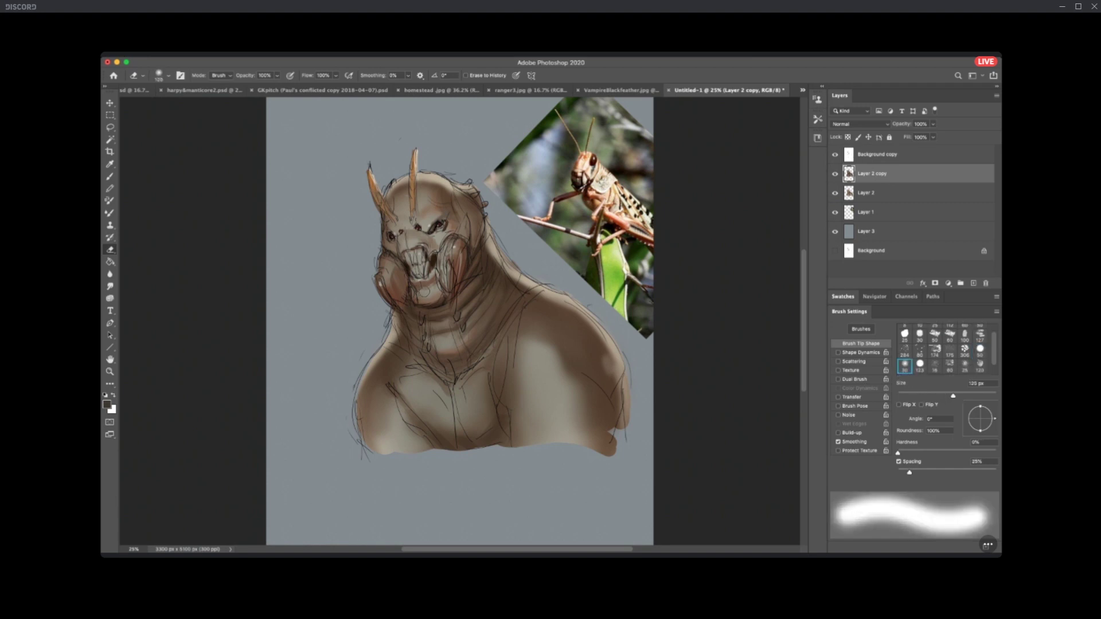
Erase parts of the Layer 2 copy shading with a soft eraser at 700 px and 200 px.
{"action": "key", "text": "bracketright"}
{"action": "key", "text": "bracketright"}
{"action": "key", "text": "bracketright"}
{"action": "key", "text": "bracketright"}
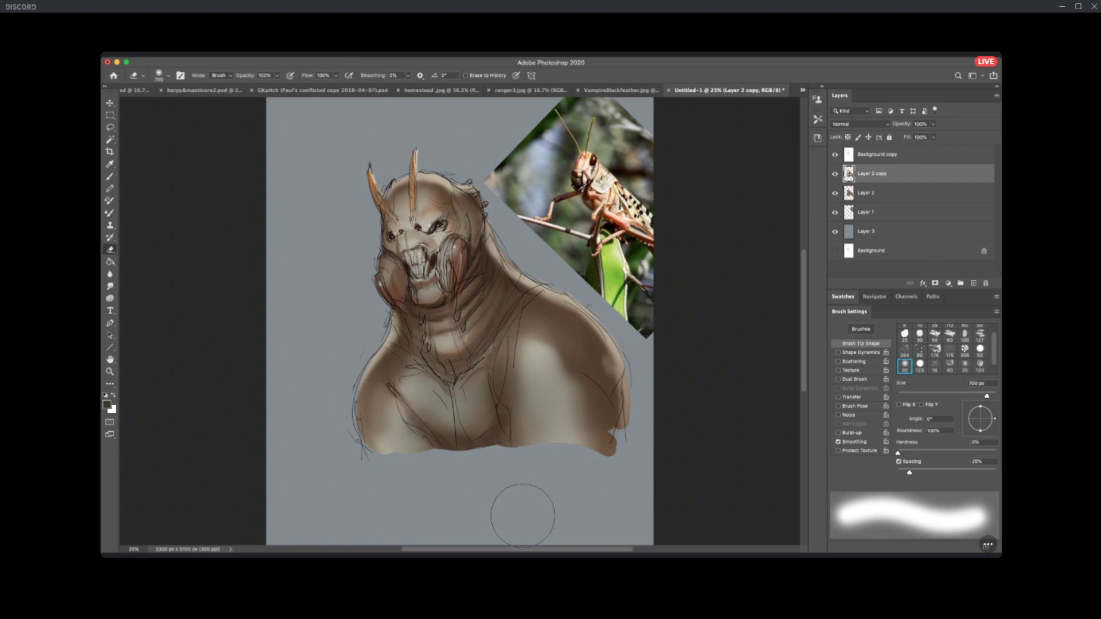
{"action": "key", "text": "bracketleft"}
{"action": "key", "text": "bracketleft"}
{"action": "key", "text": "bracketleft"}
{"action": "key", "text": "bracketleft"}
{"action": "key", "text": "bracketleft"}
{"action": "key", "text": "bracketleft"}
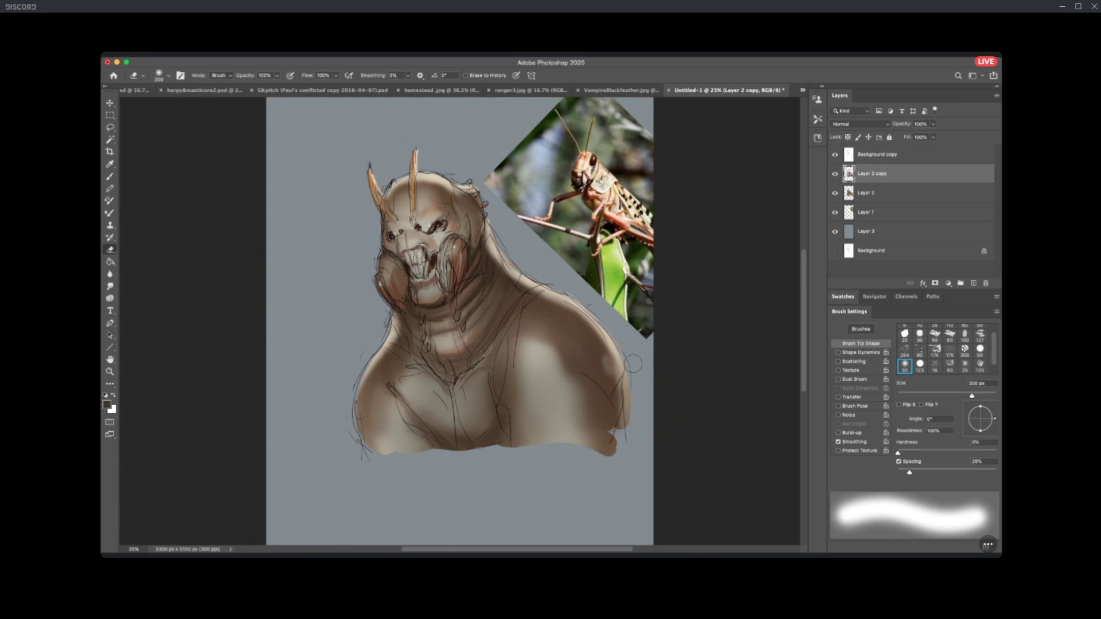
Clip Layer 2 copy to Layer 2 and set up the soft round brush at 150 px.
{"action": "left_click", "coordinate": [909, 183], "text": "alt"}
{"action": "key", "text": "b"}
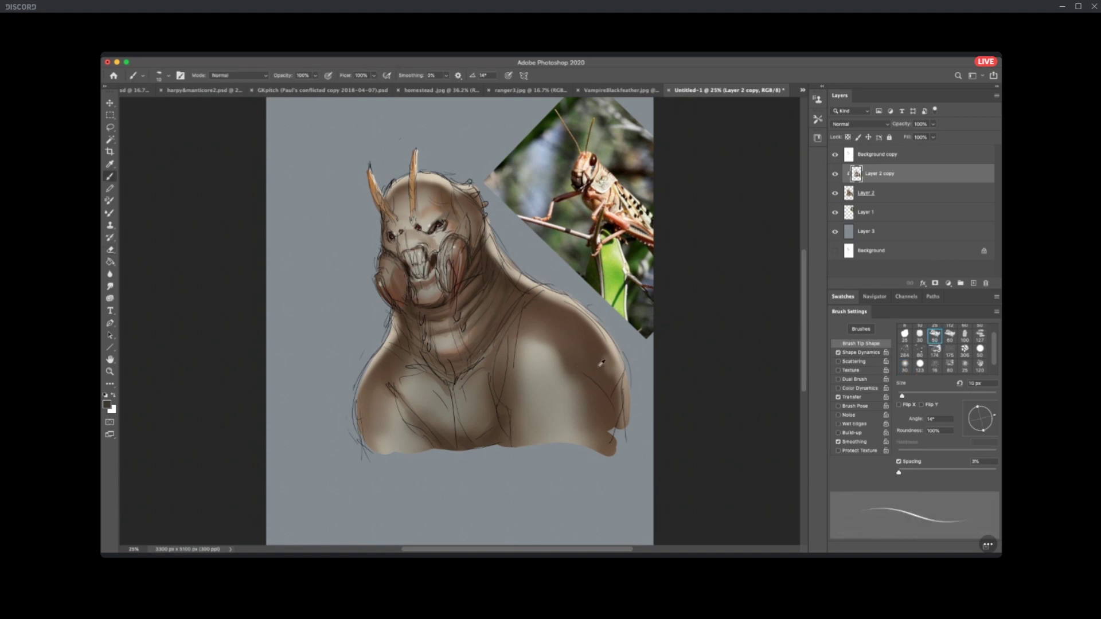
{"action": "key", "text": "bracketright"}
{"action": "key", "text": "bracketright"}
{"action": "key", "text": "bracketright"}
{"action": "left_click", "coordinate": [905, 366]}
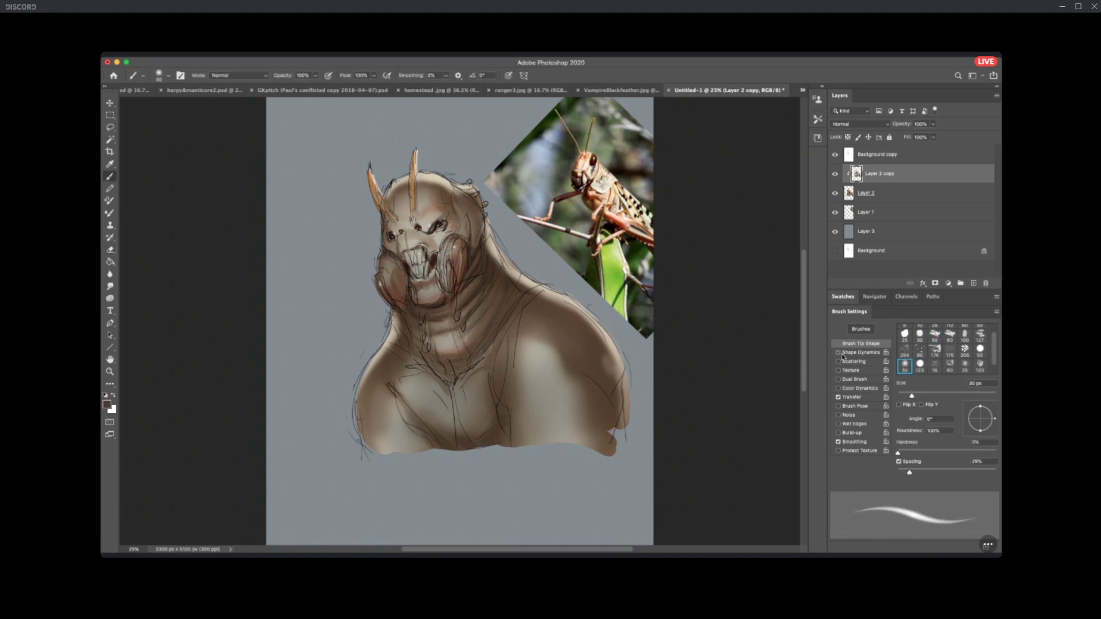
{"action": "key", "text": "bracketright"}
{"action": "key", "text": "bracketright"}
{"action": "key", "text": "bracketright"}
{"action": "key", "text": "bracketright"}
{"action": "key", "text": "bracketright"}
{"action": "key", "text": "bracketright"}
{"action": "key", "text": "bracketright"}
{"action": "key", "text": "bracketright"}
{"action": "key", "text": "bracketright"}
{"action": "key", "text": "bracketright"}
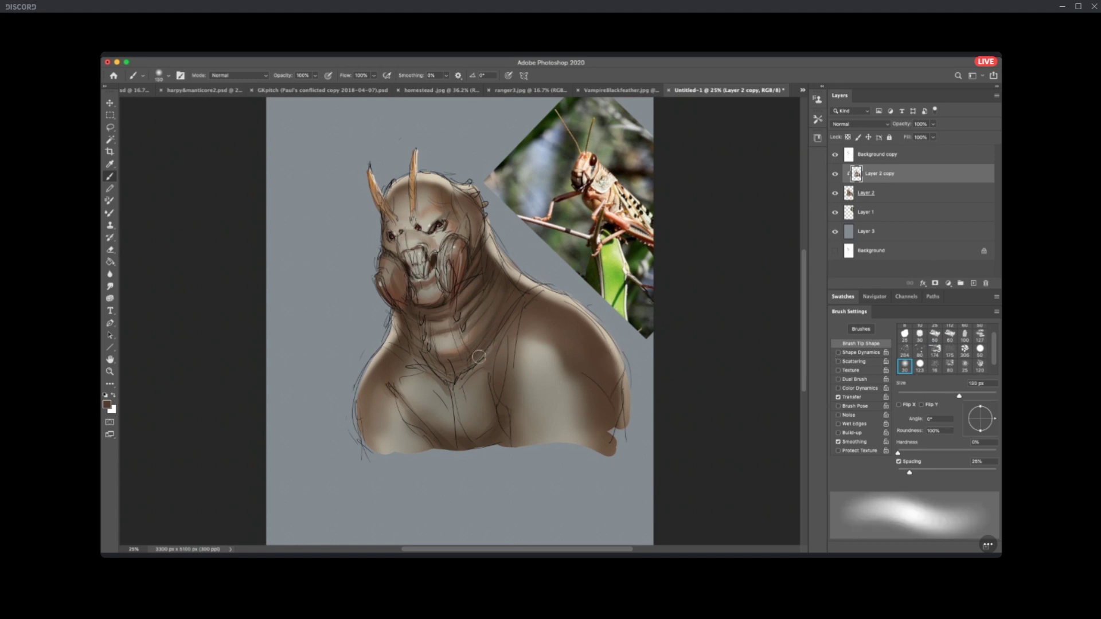
Select Layer 2, sample brown near the base of the neck and shade the chest with a 50 px soft brush.
{"action": "key", "text": "alt+bracketleft"}
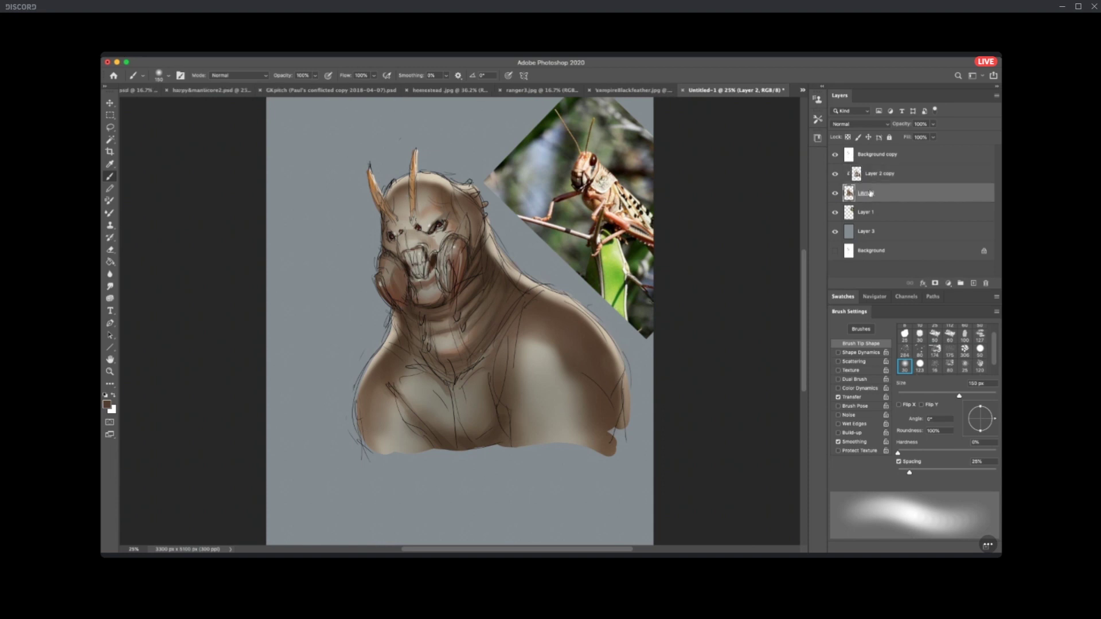
{"action": "left_click", "coordinate": [503, 320], "text": "alt"}
{"action": "key", "text": "bracketleft"}
{"action": "key", "text": "bracketleft"}
{"action": "key", "text": "bracketleft"}
{"action": "key", "text": "bracketleft"}
{"action": "key", "text": "bracketleft"}
{"action": "key", "text": "bracketleft"}
{"action": "key", "text": "bracketleft"}
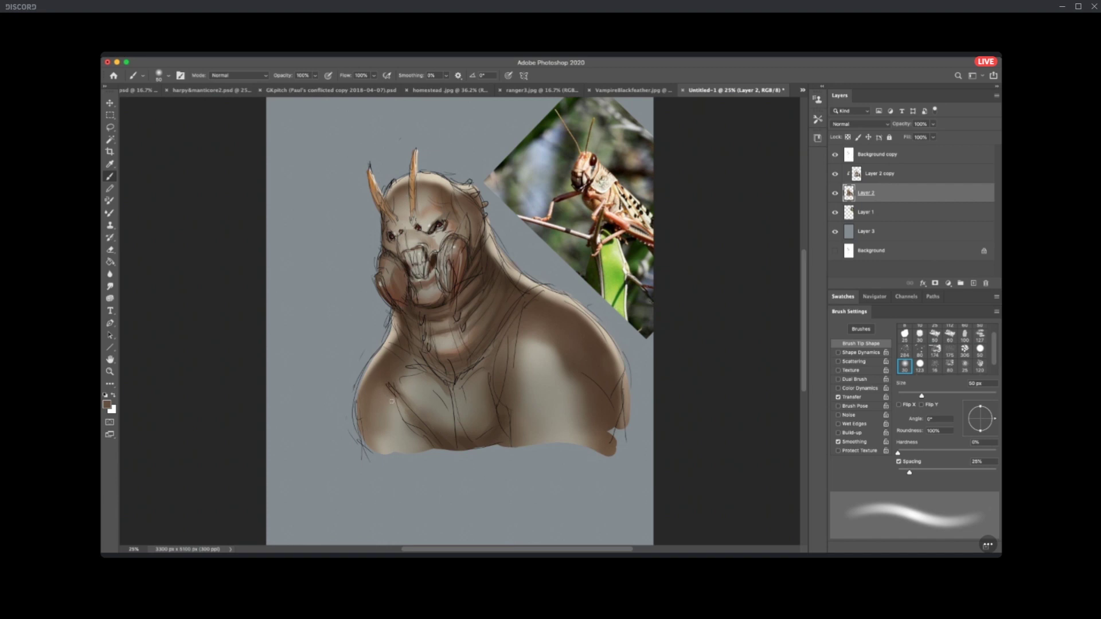
Shade the creature's chest and shoulder on Layer 2 with the soft brush at 100 px and 300 px.
{"action": "key", "text": "bracketright"}
{"action": "key", "text": "bracketright"}
{"action": "key", "text": "bracketright"}
{"action": "key", "text": "bracketright"}
{"action": "key", "text": "bracketright"}
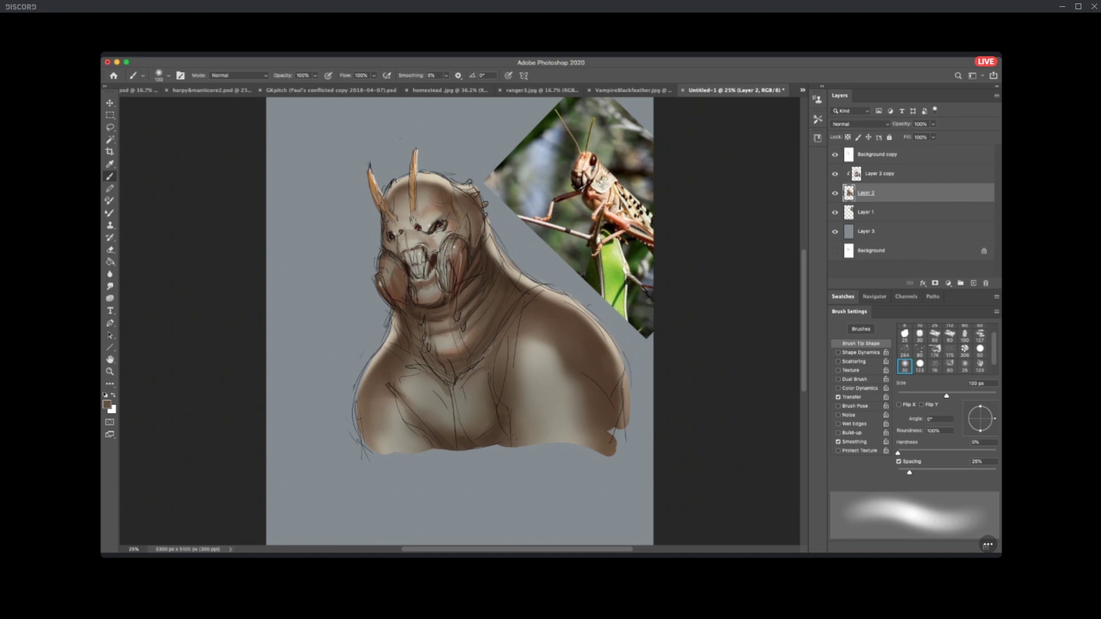
{"action": "key", "text": "bracketright"}
{"action": "key", "text": "bracketright"}
{"action": "key", "text": "bracketright"}
{"action": "key", "text": "bracketright"}
{"action": "key", "text": "bracketright"}
{"action": "key", "text": "bracketright"}
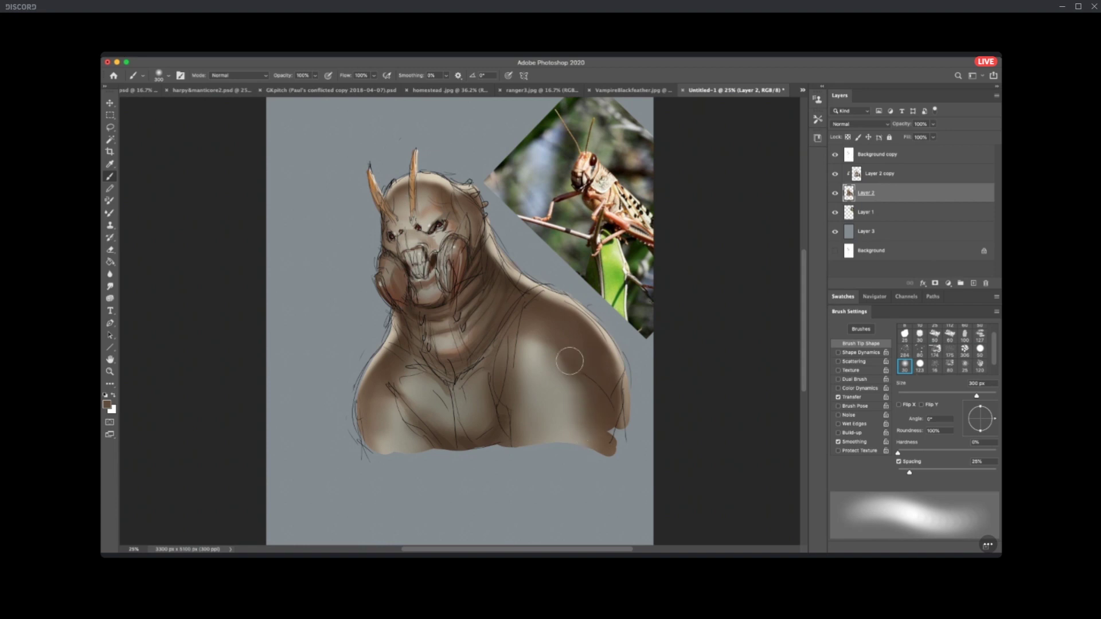
Shade the outer arm on Layer 2 copy with the soft brush at 300 px, and reduce the brush to 125 px.
{"action": "left_click", "coordinate": [890, 174]}
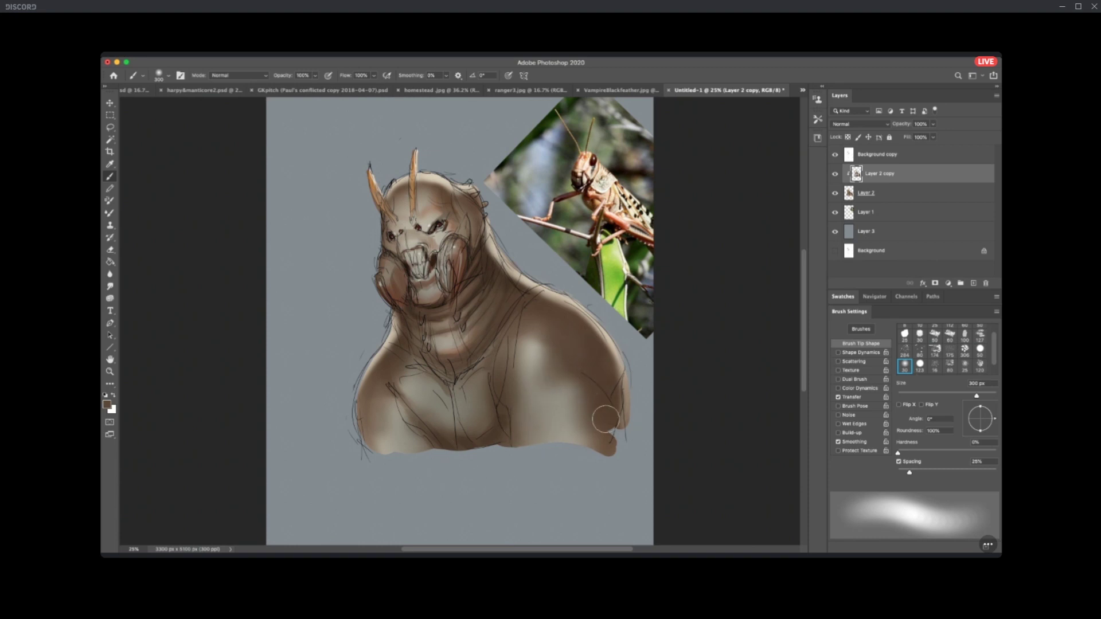
{"action": "key", "text": "bracketleft"}
{"action": "key", "text": "bracketleft"}
{"action": "key", "text": "bracketleft"}
{"action": "key", "text": "bracketleft"}
{"action": "key", "text": "bracketleft"}
Merge Layer 2 copy down into Layer 2 and add a new layer beneath it.
{"action": "key", "text": "ctrl+e"}
{"action": "key", "text": "ctrl+shift+alt+n"}
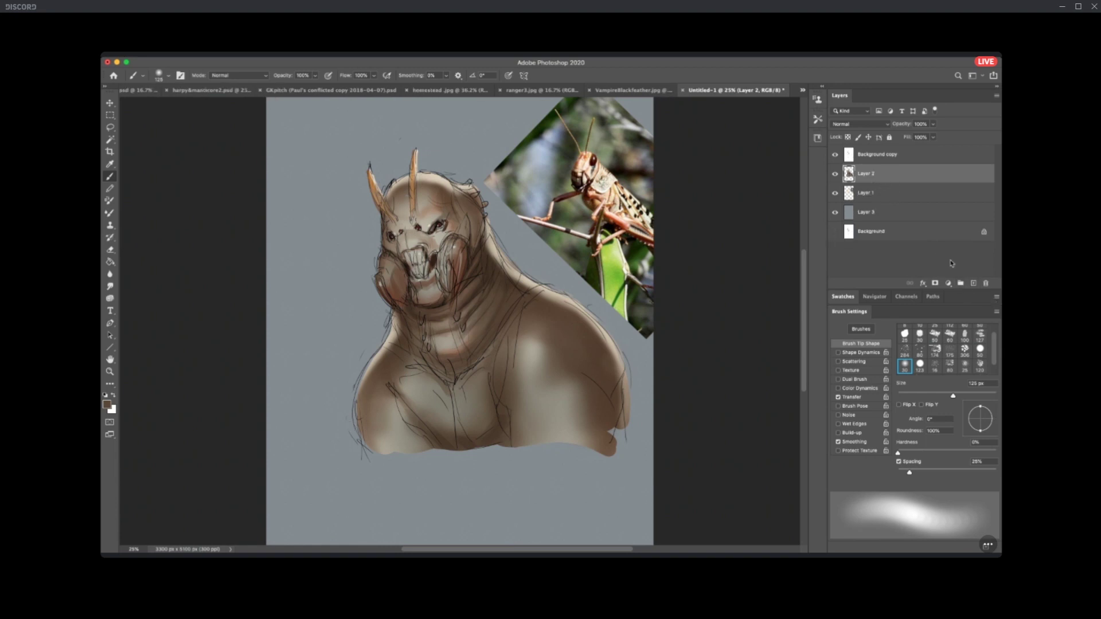
{"action": "left_click_drag", "start_coordinate": [895, 180], "coordinate": [897, 199]}
Set up a flat textured brush at 125 px with the light tone sampled from the shoulder highlight.
{"action": "scroll", "coordinate": [969, 350], "scroll_direction": "down", "scroll_amount": 1}
{"action": "scroll", "coordinate": [972, 346], "scroll_direction": "up", "scroll_amount": 1}
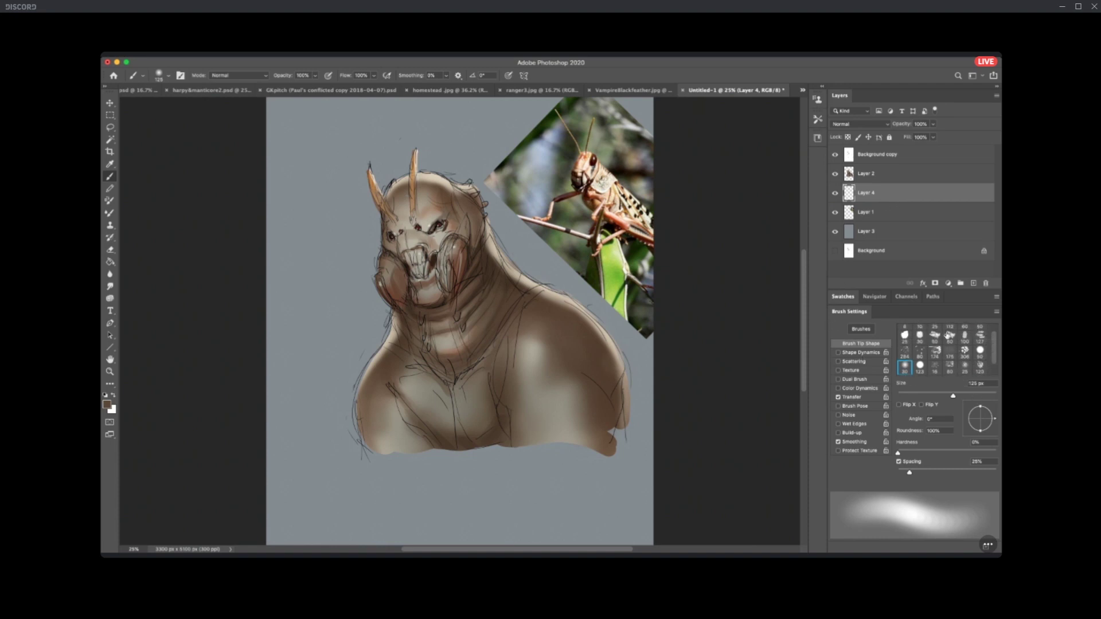
{"action": "left_click", "coordinate": [950, 335]}
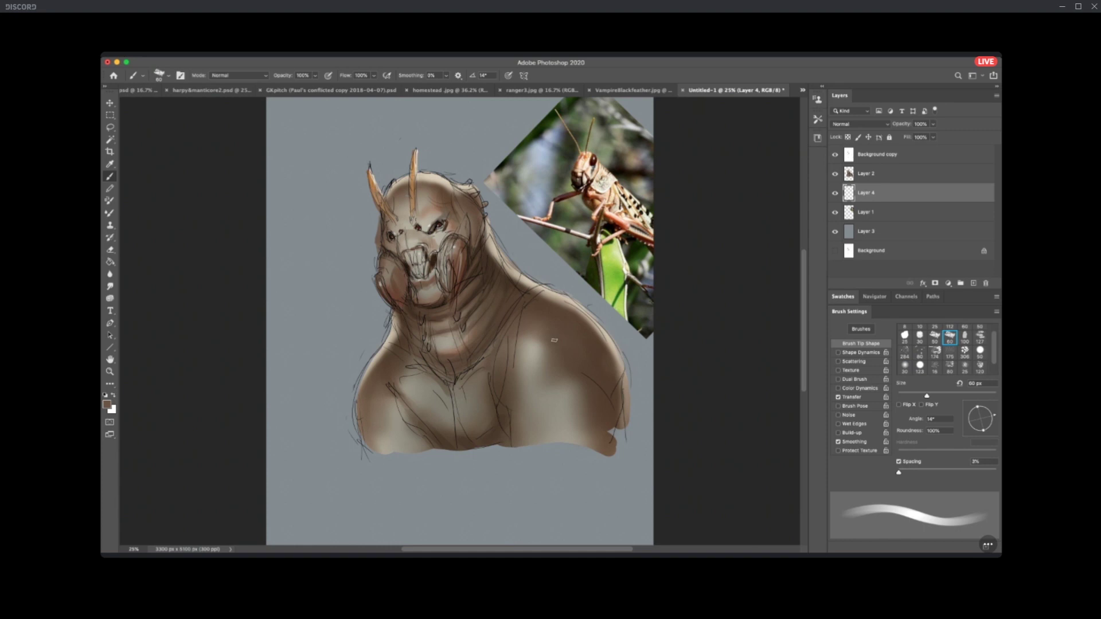
{"action": "left_click", "coordinate": [523, 334], "text": "alt"}
{"action": "key", "text": "bracketright"}
{"action": "key", "text": "bracketright"}
{"action": "key", "text": "bracketright"}
{"action": "key", "text": "bracketright"}
{"action": "key", "text": "bracketright"}
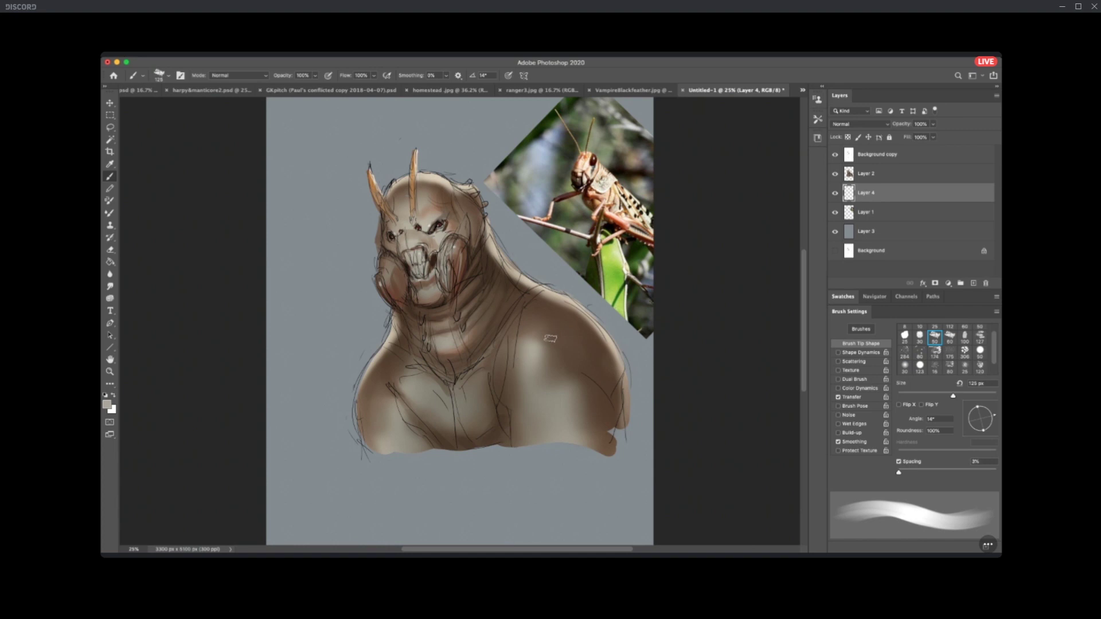
Merge Layer 2 down into the new layer beneath it.
{"action": "left_click", "coordinate": [890, 174]}
{"action": "mouse_move", "coordinate": [885, 196]}
{"action": "left_mouse_down"}
{"action": "mouse_move", "coordinate": [883, 171]}
{"action": "mouse_move", "coordinate": [888, 201]}
{"action": "left_mouse_up"}
{"action": "left_click", "coordinate": [889, 175]}
{"action": "key", "text": "ctrl+e"}
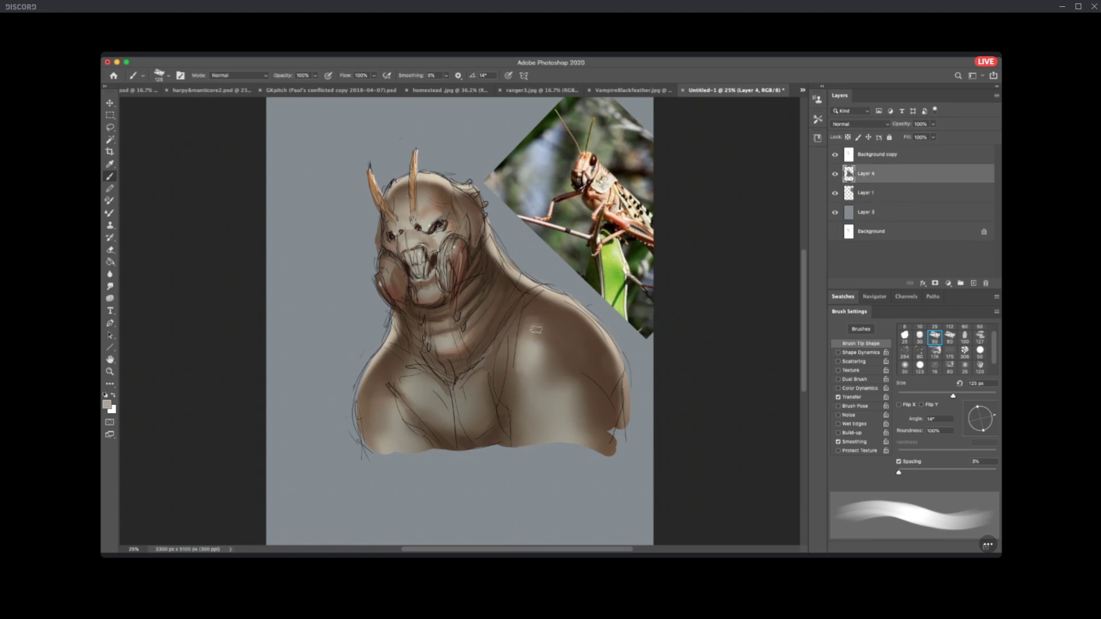
Paint flat-brush strokes over the shoulder with browns sampled from shoulder and neck, resizing the brush to 50 px and 100 px.
{"action": "left_click", "coordinate": [535, 315], "text": "alt"}
{"action": "left_click", "coordinate": [485, 283], "text": "alt"}
{"action": "key", "text": "bracketleft"}
{"action": "key", "text": "bracketleft"}
{"action": "key", "text": "bracketleft"}
{"action": "key", "text": "bracketleft"}
{"action": "key", "text": "bracketleft"}
{"action": "key", "text": "bracketleft"}
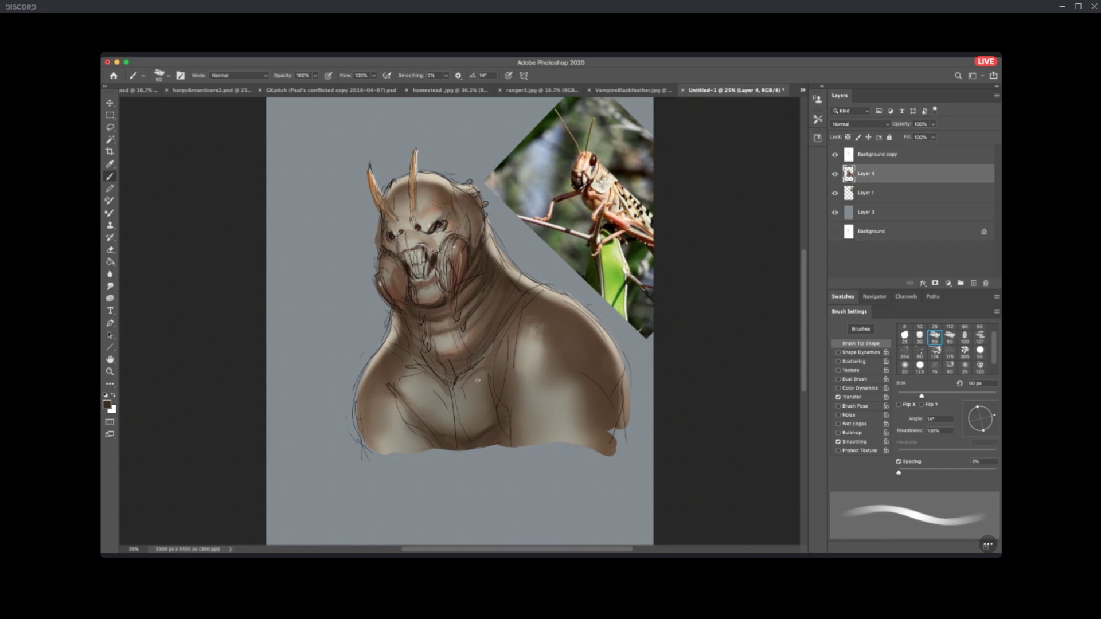
{"action": "key", "text": "bracketright"}
{"action": "key", "text": "bracketright"}
{"action": "key", "text": "bracketright"}
{"action": "key", "text": "bracketright"}
{"action": "key", "text": "bracketright"}
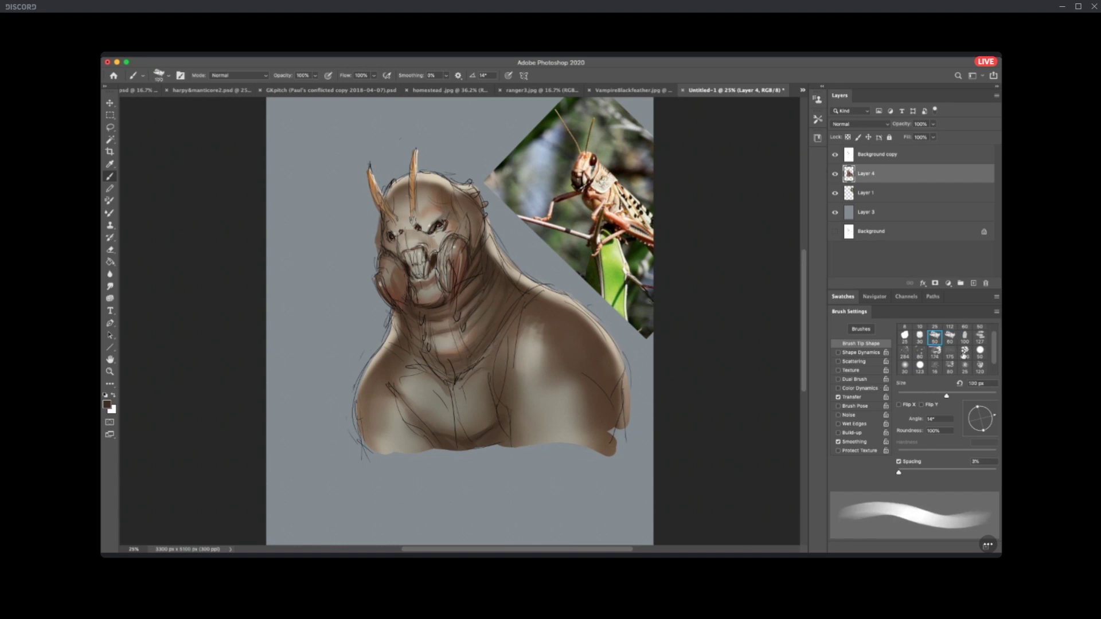
Set up the soft round brush at 150 px with the brown sampled at the base of the neck.
{"action": "left_click", "coordinate": [920, 366]}
{"action": "left_click", "coordinate": [905, 365]}
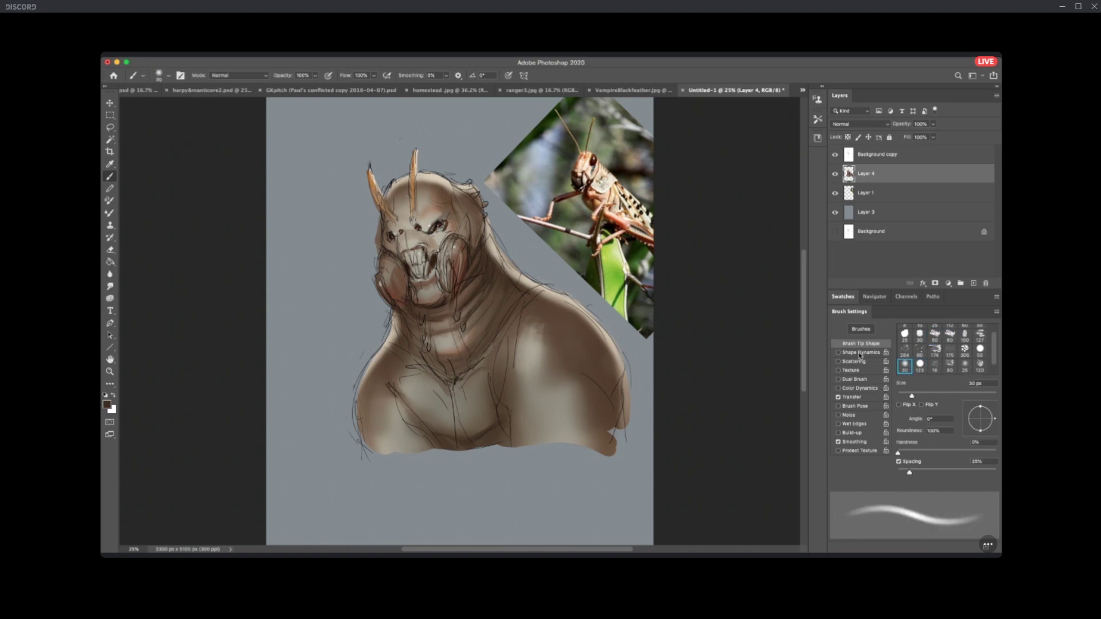
{"action": "left_click", "coordinate": [465, 357], "text": "alt"}
{"action": "key", "text": "bracketright"}
{"action": "key", "text": "bracketright"}
{"action": "key", "text": "bracketright"}
{"action": "key", "text": "bracketright"}
{"action": "key", "text": "bracketright"}
{"action": "key", "text": "bracketright"}
{"action": "key", "text": "bracketright"}
{"action": "key", "text": "bracketright"}
{"action": "key", "text": "bracketright"}
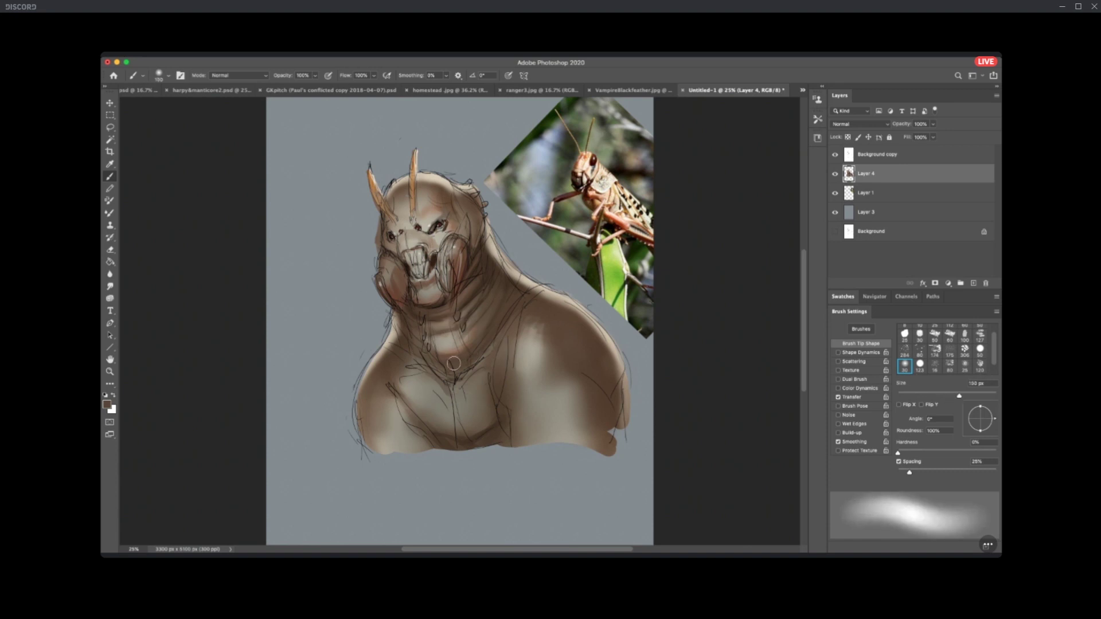
Blend the shading at the base of the neck with tones sampled around it.
{"action": "left_click", "coordinate": [454, 351], "text": "alt"}
{"action": "left_click", "coordinate": [459, 363], "text": "alt"}
{"action": "left_click", "coordinate": [482, 331], "text": "alt"}
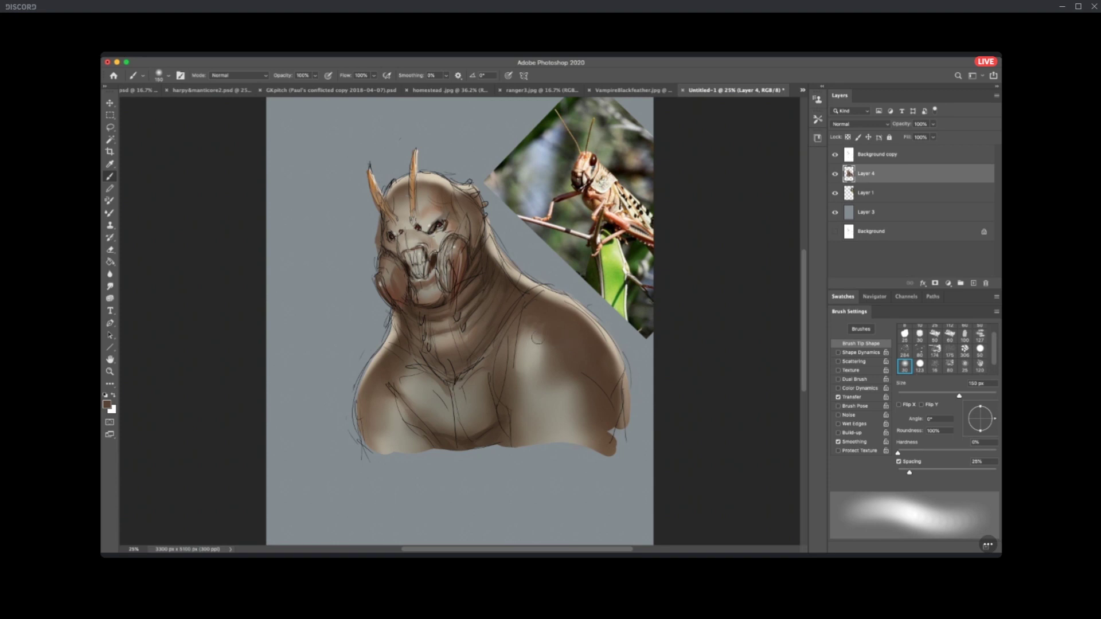
Soften the shoulder highlight with its own sampled light tone, and sample a dark tone from the upper chest.
{"action": "left_click", "coordinate": [532, 348], "text": "alt"}
{"action": "left_click_drag", "start_coordinate": [531, 338], "coordinate": [539, 361]}
{"action": "left_click", "coordinate": [438, 369], "text": "alt"}
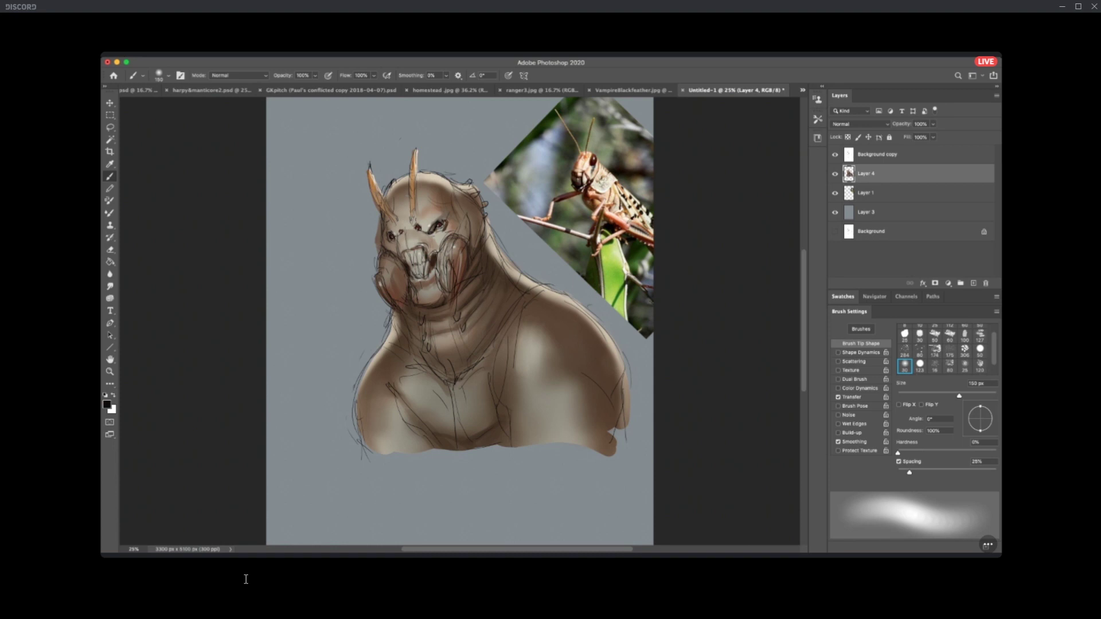
Sample a brown beside the neck, reduce the brush to 45 px and add a new layer in Multiply mode.
{"action": "left_click", "coordinate": [501, 323], "text": "alt"}
{"action": "key", "text": "bracketleft"}
{"action": "key", "text": "bracketleft"}
{"action": "key", "text": "bracketleft"}
{"action": "key", "text": "bracketleft"}
{"action": "key", "text": "bracketleft"}
{"action": "key", "text": "bracketleft"}
{"action": "key", "text": "bracketleft"}
{"action": "key", "text": "bracketleft"}
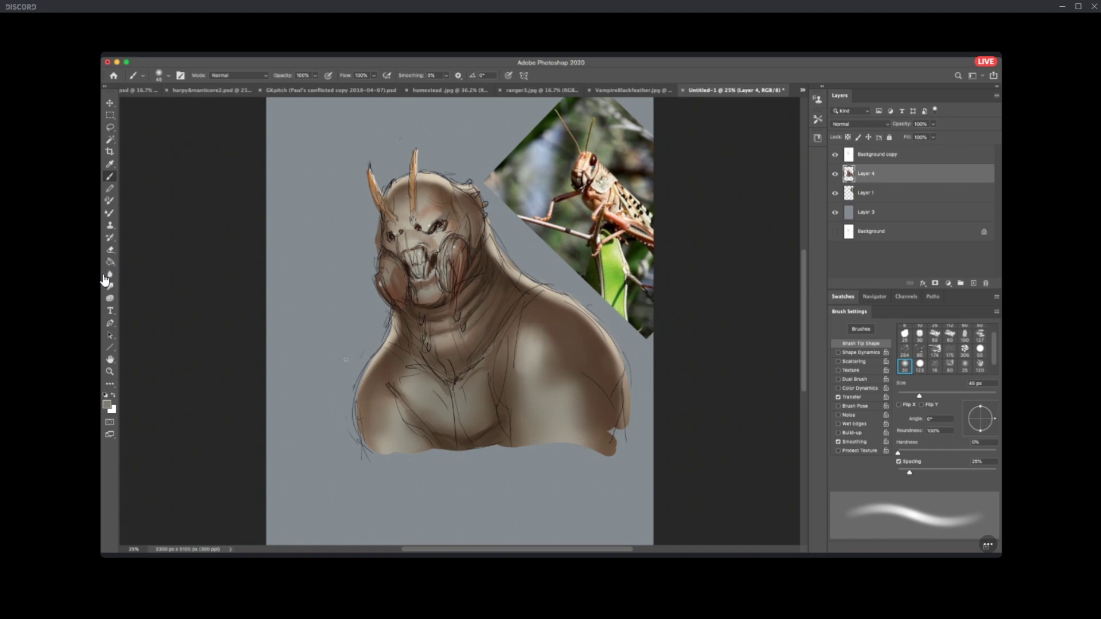
{"action": "left_click", "coordinate": [973, 284]}
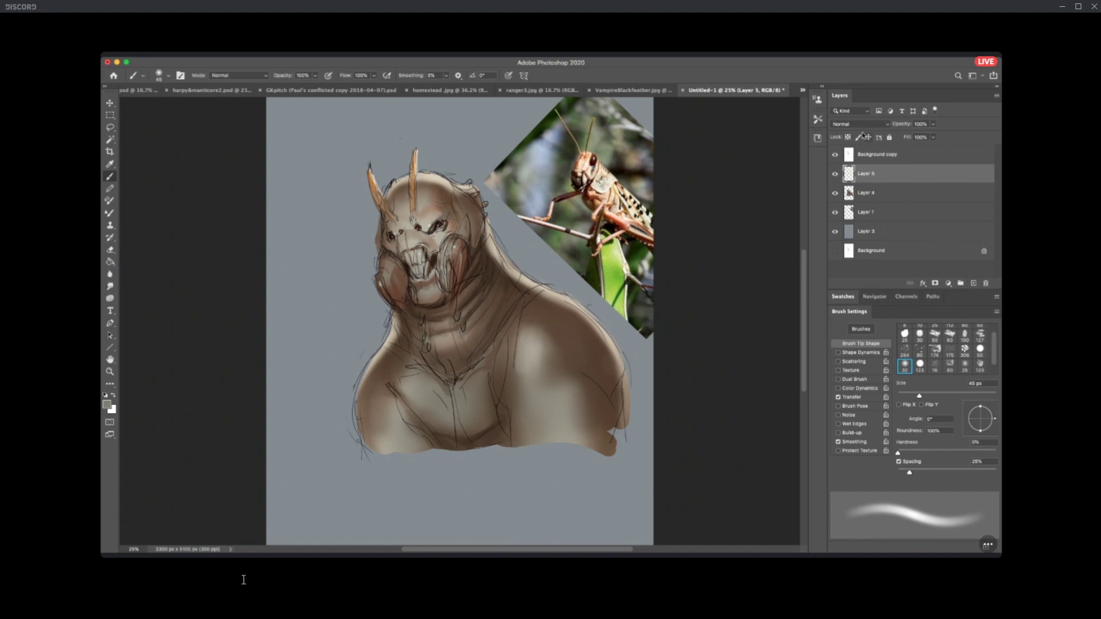
{"action": "left_click", "coordinate": [860, 162]}
Paint dark streaks on the forehead above the creature's eye with the flat textured brush at 45 px on the Multiply layer.
{"action": "scroll", "coordinate": [973, 344], "scroll_direction": "up", "scroll_amount": 1}
{"action": "left_click", "coordinate": [953, 338]}
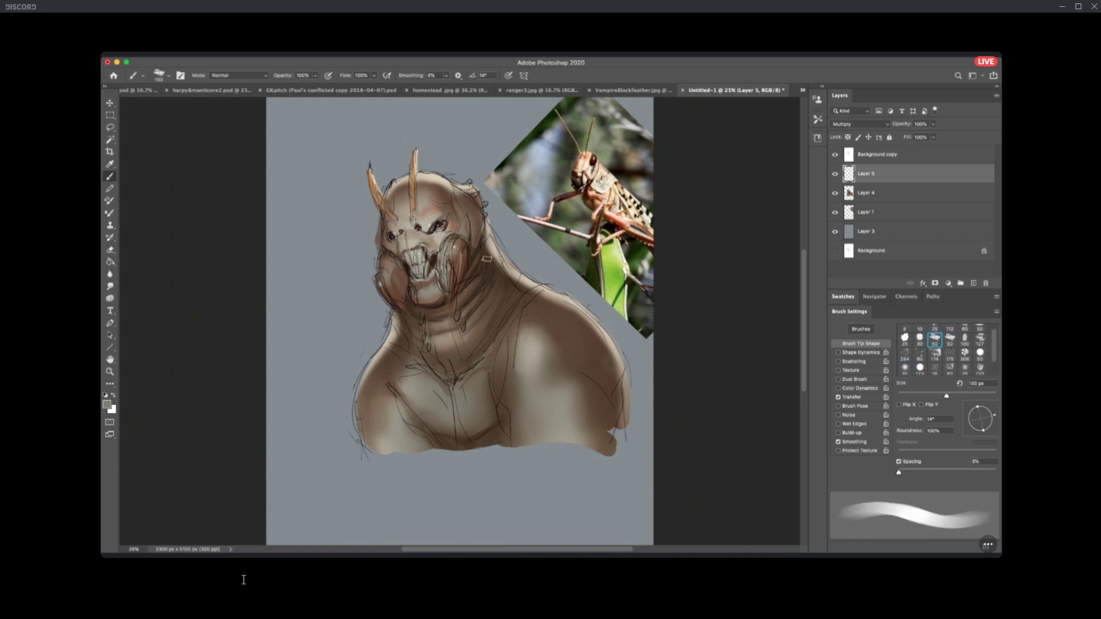
{"action": "scroll", "coordinate": [469, 242], "scroll_direction": "up", "scroll_amount": 5}
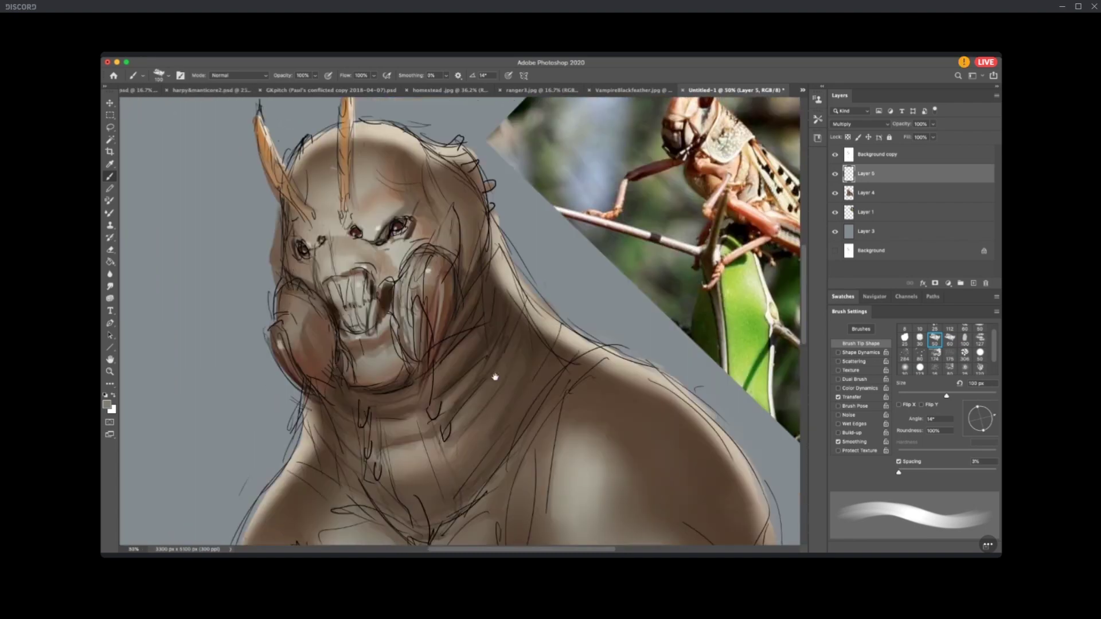
{"action": "left_click_drag", "start_coordinate": [495, 377], "coordinate": [475, 419]}
{"action": "key", "text": "."}
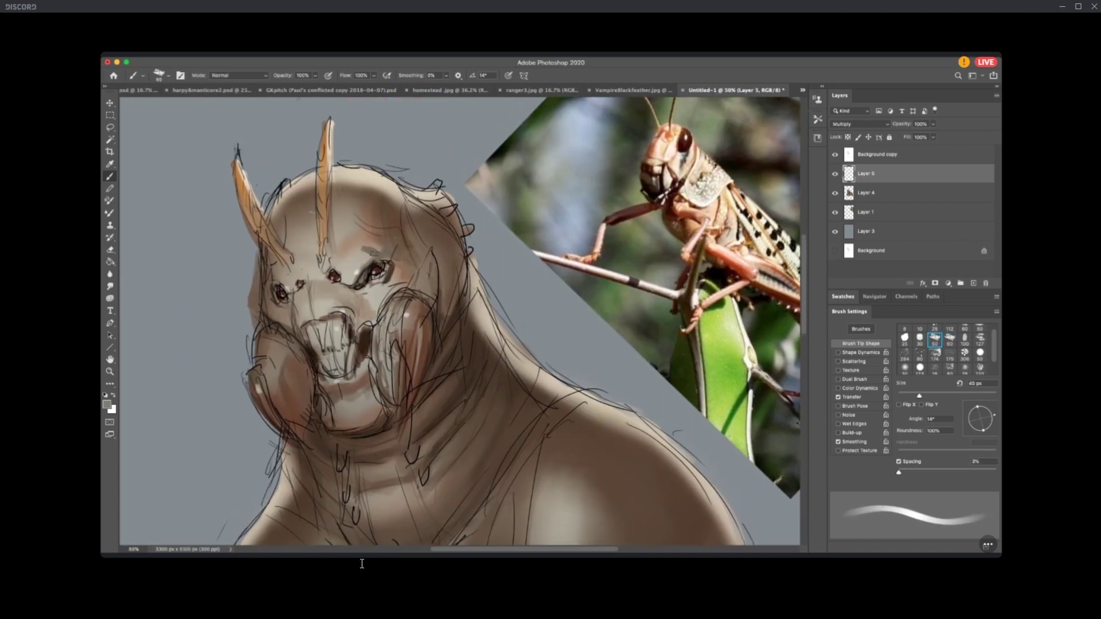
{"action": "mouse_move", "coordinate": [370, 251]}
{"action": "left_mouse_down"}
{"action": "mouse_move", "coordinate": [367, 211]}
{"action": "mouse_move", "coordinate": [370, 251]}
{"action": "mouse_move", "coordinate": [371, 212]}
{"action": "mouse_move", "coordinate": [391, 244]}
{"action": "left_mouse_up"}
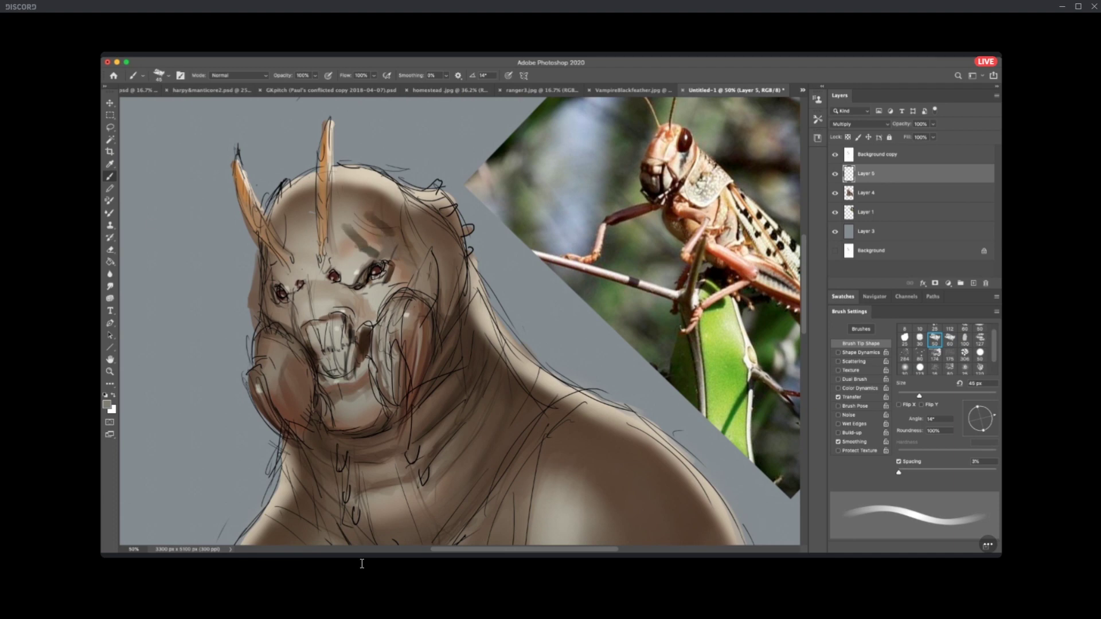
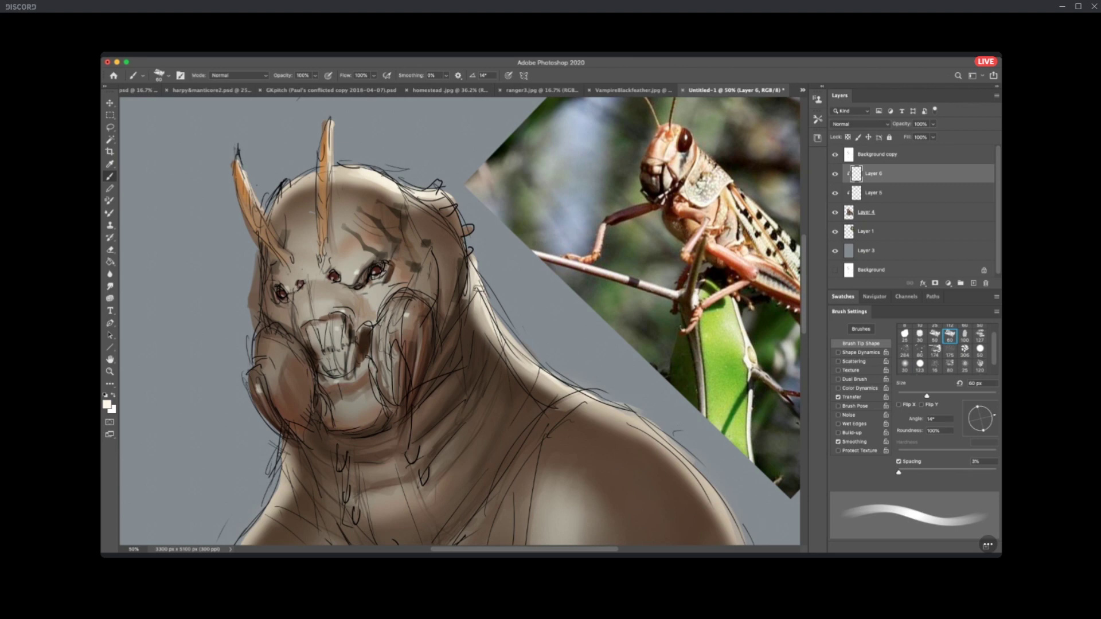
Paint near-white rim highlights along the head and neck edges on Layer 6 with the flat brush between 30 and 50 px.
{"action": "key", "text": "bracketleft"}
{"action": "key", "text": "bracketleft"}
{"action": "key", "text": "bracketleft"}
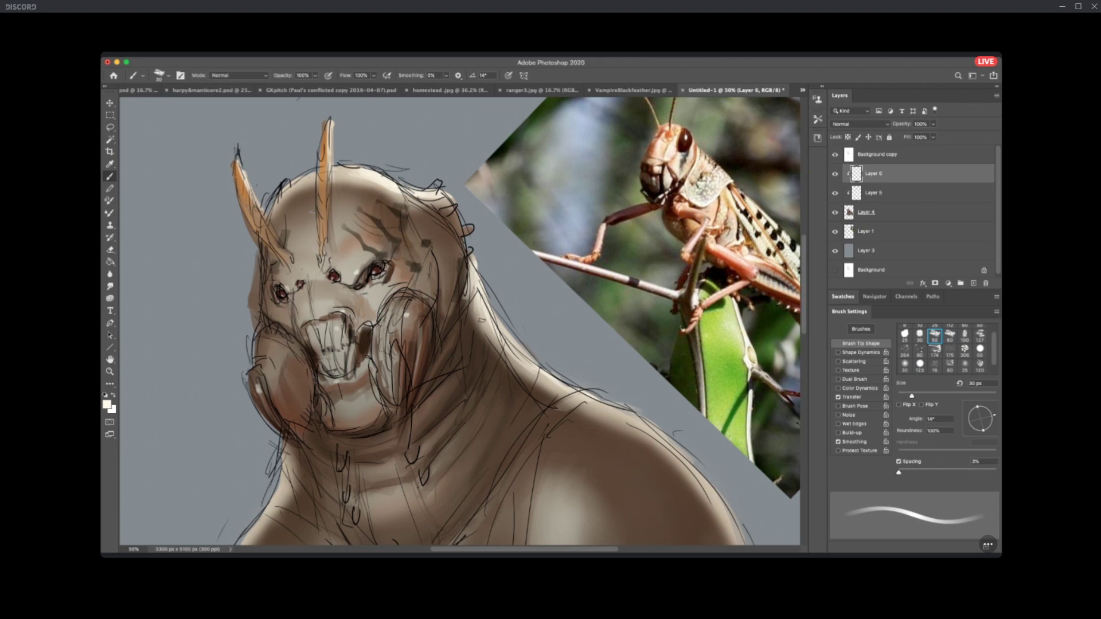
{"action": "key", "text": "bracketright"}
{"action": "key", "text": "bracketright"}
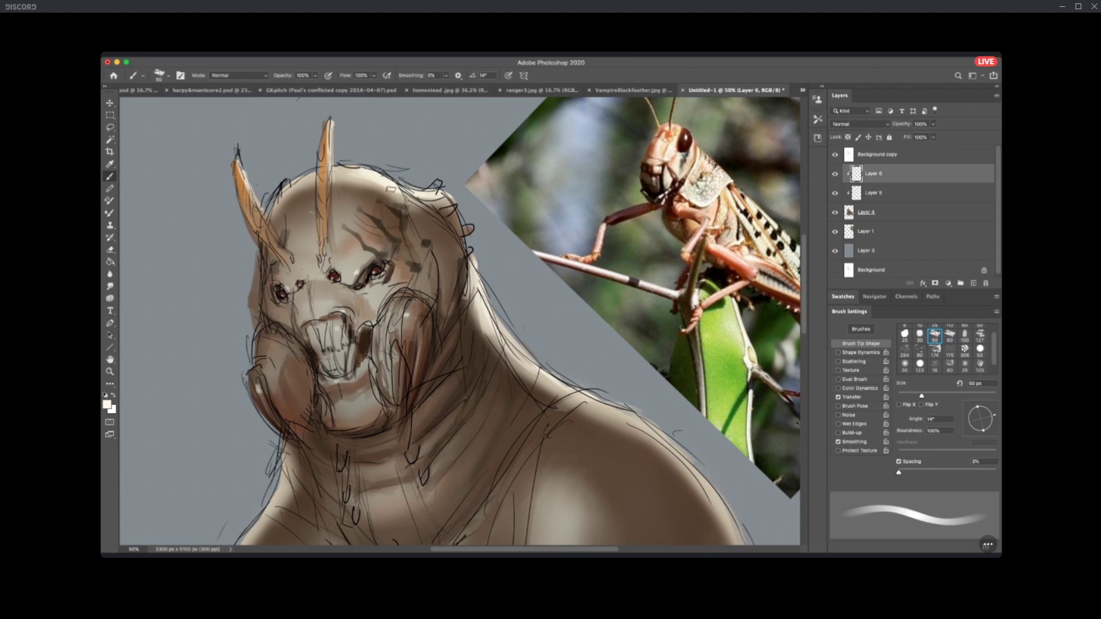
{"action": "key", "text": "bracketleft"}
{"action": "key", "text": "bracketright"}
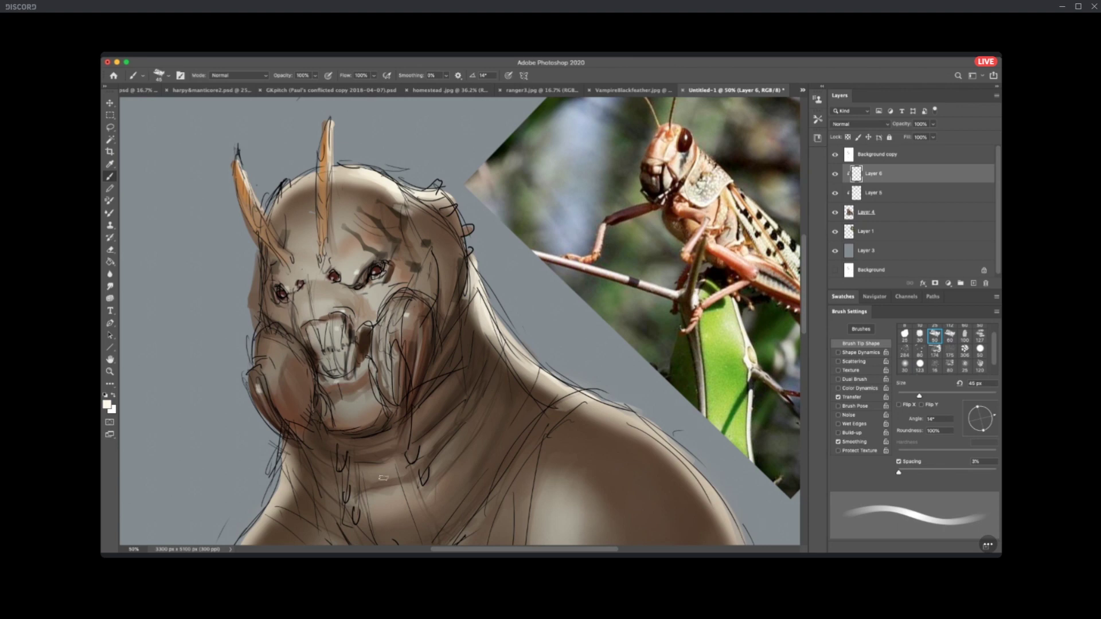
{"action": "left_click_drag", "start_coordinate": [259, 252], "coordinate": [253, 277]}
Brush soft near-white highlights along the neck and top of the shoulder with the soft round brush at 125 px.
{"action": "left_click", "coordinate": [912, 364]}
{"action": "key", "text": "bracketright"}
{"action": "key", "text": "bracketright"}
{"action": "key", "text": "bracketright"}
{"action": "key", "text": "bracketright"}
{"action": "key", "text": "bracketright"}
{"action": "key", "text": "bracketright"}
{"action": "key", "text": "bracketright"}
{"action": "key", "text": "bracketright"}
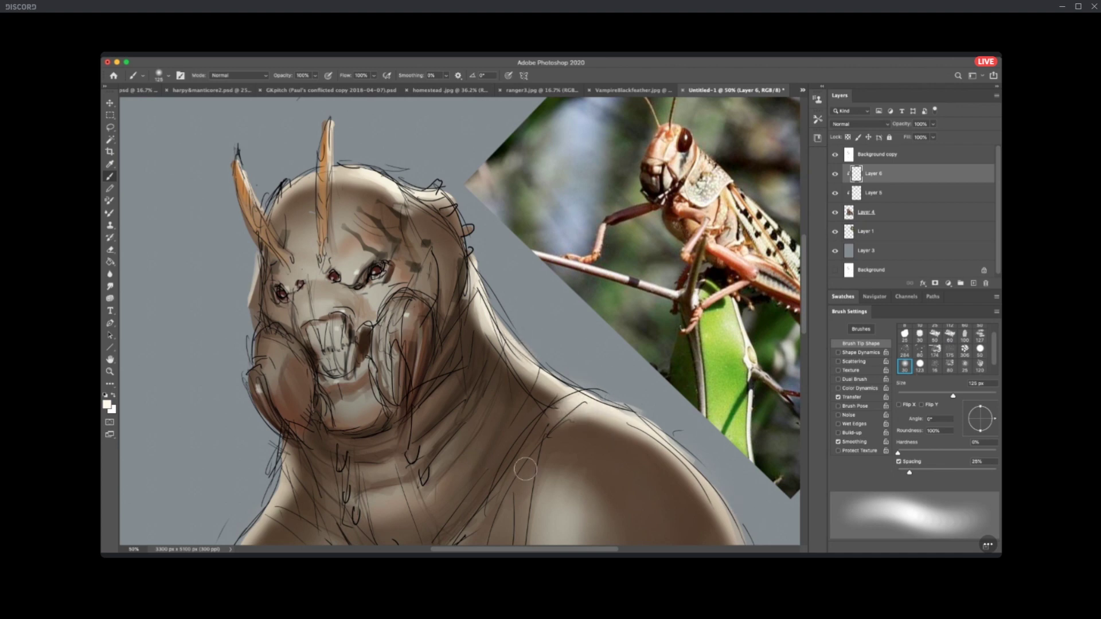
{"action": "left_click_drag", "start_coordinate": [576, 384], "coordinate": [516, 453]}
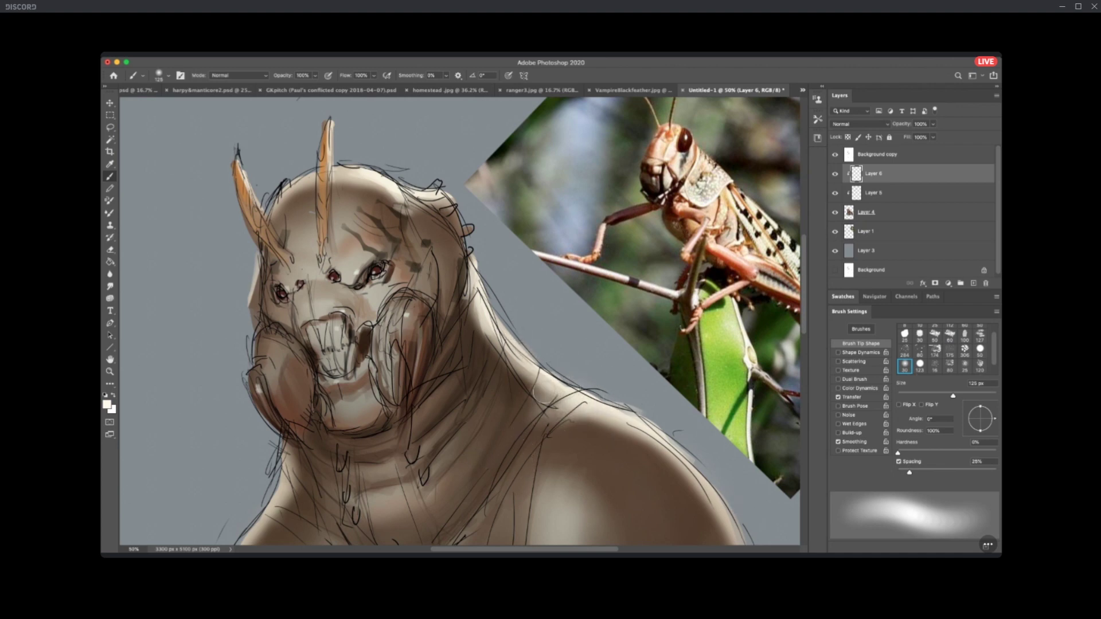
{"action": "left_click_drag", "start_coordinate": [559, 397], "coordinate": [500, 341]}
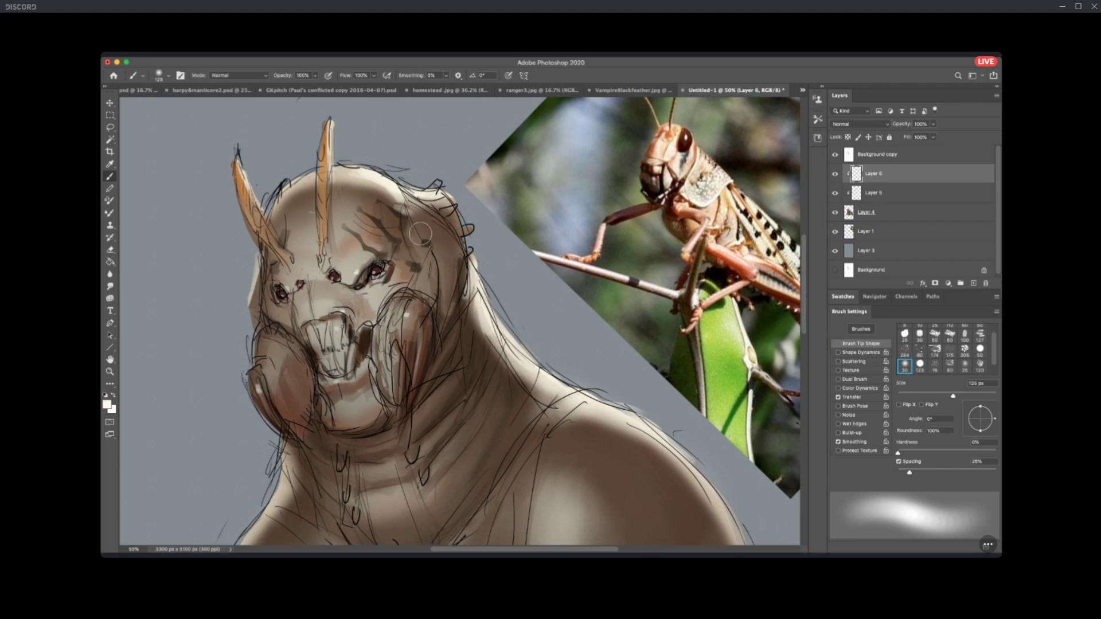
Highlight the outer edge of the creature's left-hand cheek lobe with the soft brush at 50 px.
{"action": "key", "text": "bracketleft"}
{"action": "key", "text": "bracketleft"}
{"action": "key", "text": "bracketleft"}
{"action": "key", "text": "bracketleft"}
{"action": "key", "text": "bracketleft"}
{"action": "key", "text": "bracketleft"}
{"action": "left_click_drag", "start_coordinate": [257, 339], "coordinate": [255, 410]}
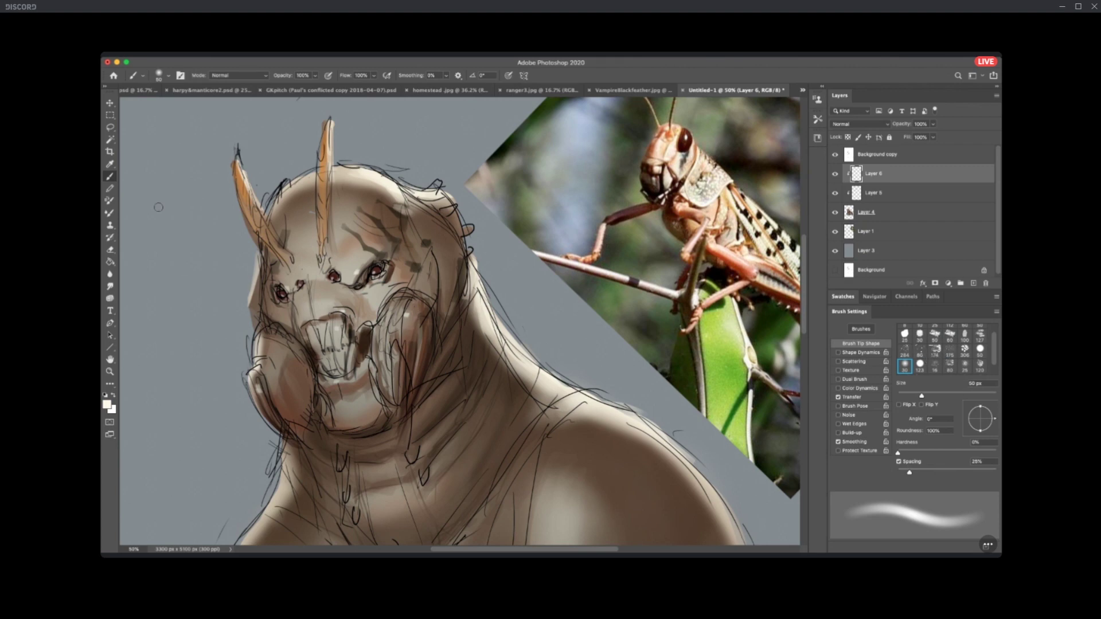
Select the outer face of the right-hand cheek lobe with the Polygonal Lasso, brush near-white highlights along it at 50 px, and deselect.
{"action": "left_click", "coordinate": [110, 128]}
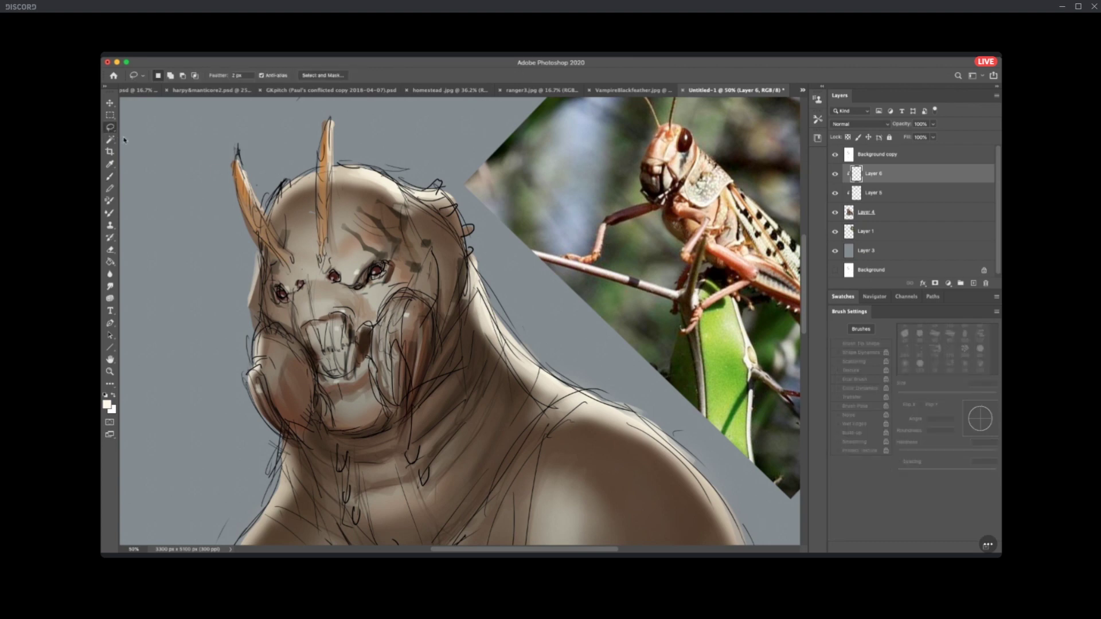
{"action": "key", "text": "shift+l"}
{"action": "left_click", "coordinate": [437, 307]}
{"action": "left_click", "coordinate": [402, 432]}
{"action": "double_click", "coordinate": [398, 373]}
{"action": "key", "text": "b"}
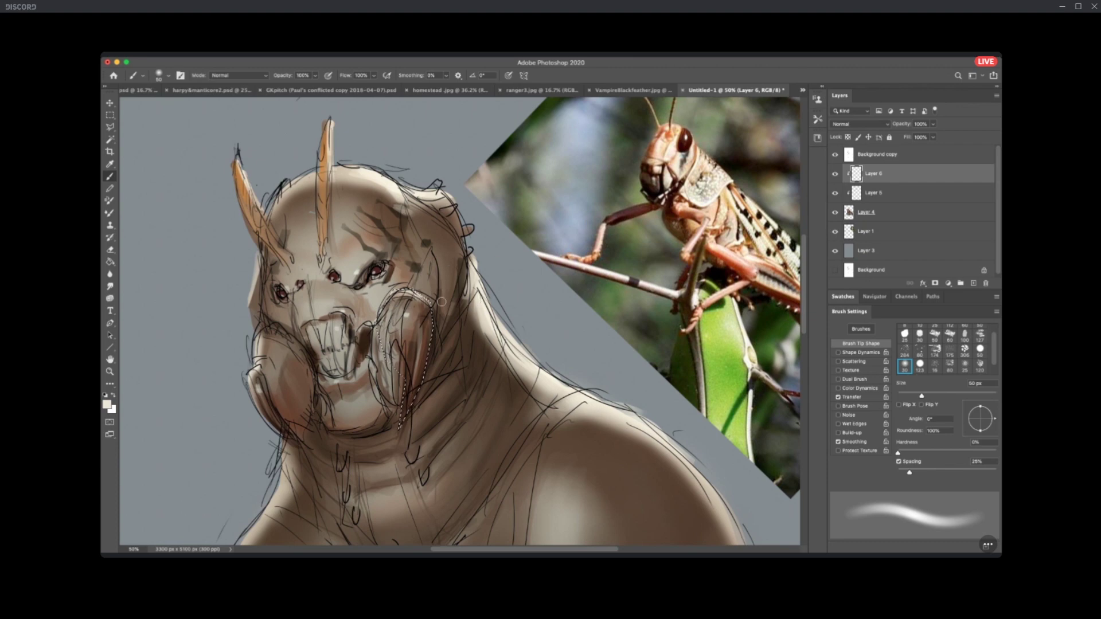
{"action": "mouse_move", "coordinate": [367, 350]}
{"action": "left_mouse_down"}
{"action": "mouse_move", "coordinate": [401, 367]}
{"action": "mouse_move", "coordinate": [413, 395]}
{"action": "mouse_move", "coordinate": [427, 356]}
{"action": "mouse_move", "coordinate": [403, 401]}
{"action": "left_mouse_up"}
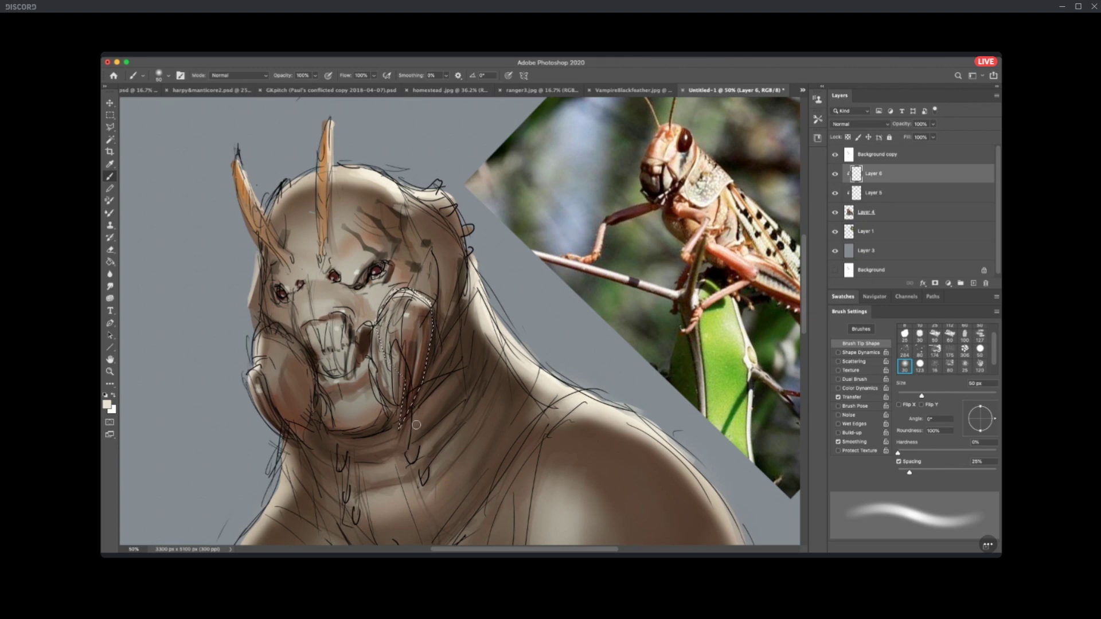
{"action": "key", "text": "ctrl+d"}
Merge Layer 4, Layer 5 and Layer 6 into a single layer.
{"action": "left_click", "coordinate": [312, 203], "text": "alt"}
{"action": "left_click", "coordinate": [889, 193]}
{"action": "left_click", "coordinate": [891, 212]}
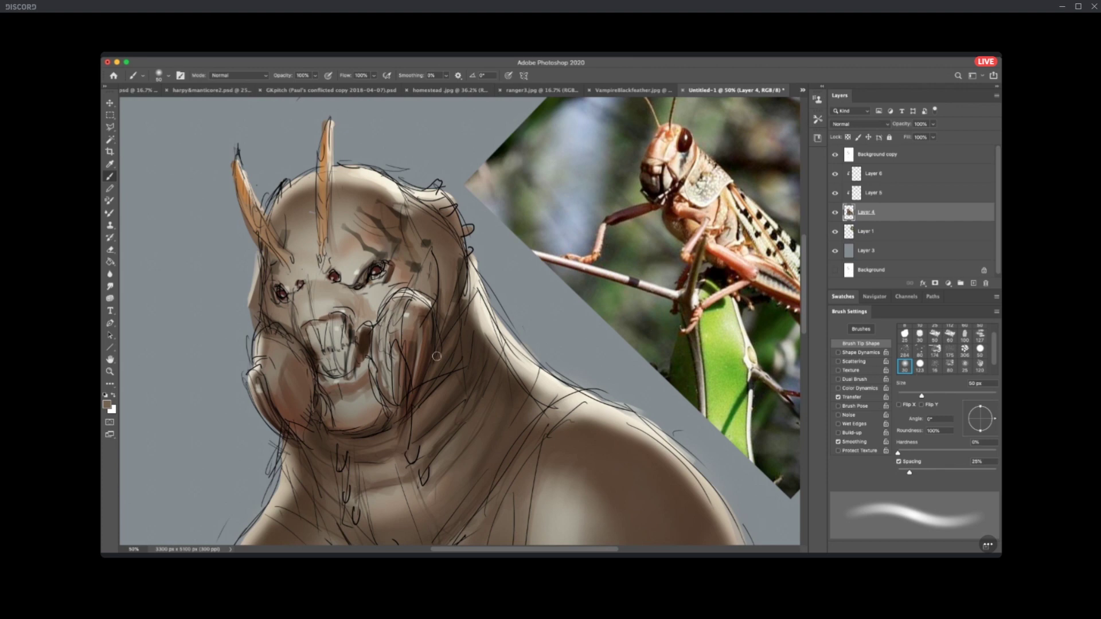
{"action": "left_click", "coordinate": [900, 197]}
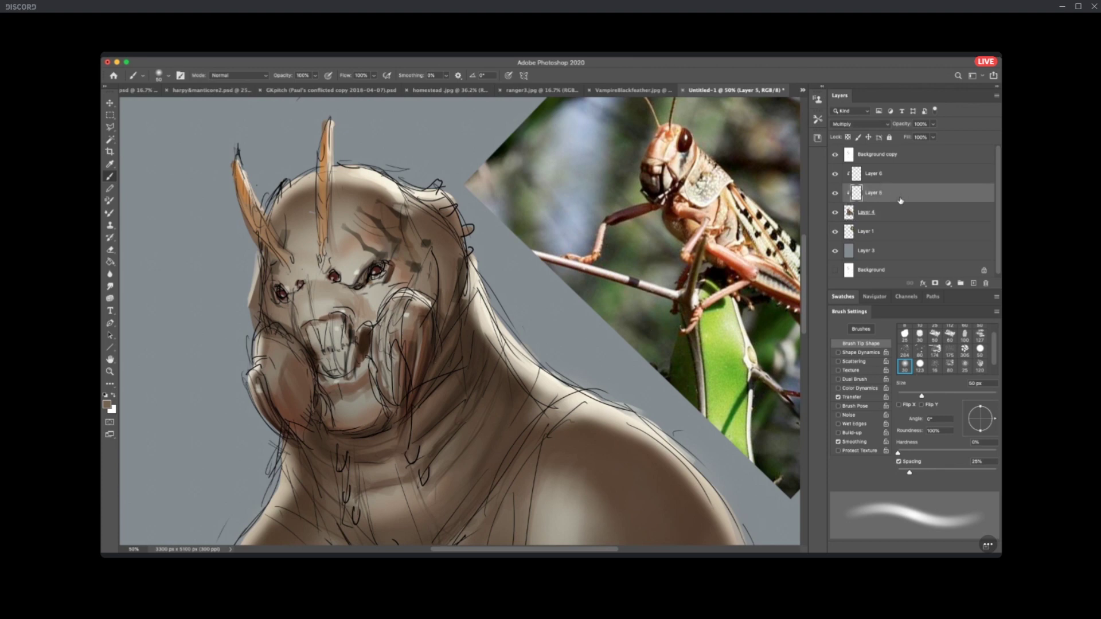
{"action": "left_click", "coordinate": [896, 179], "text": "shift"}
{"action": "key", "text": "ctrl+e"}
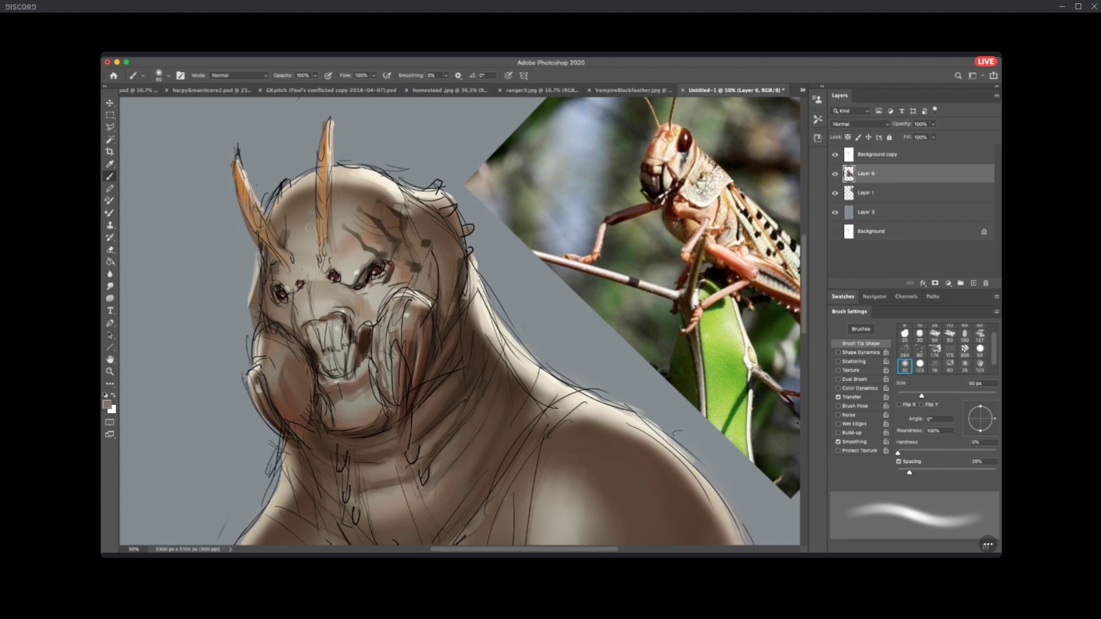
Paint the muzzle below the eyes with sampled skin tones using the flat textured brush at 60 px and 40 px.
{"action": "left_click", "coordinate": [314, 245], "text": "alt"}
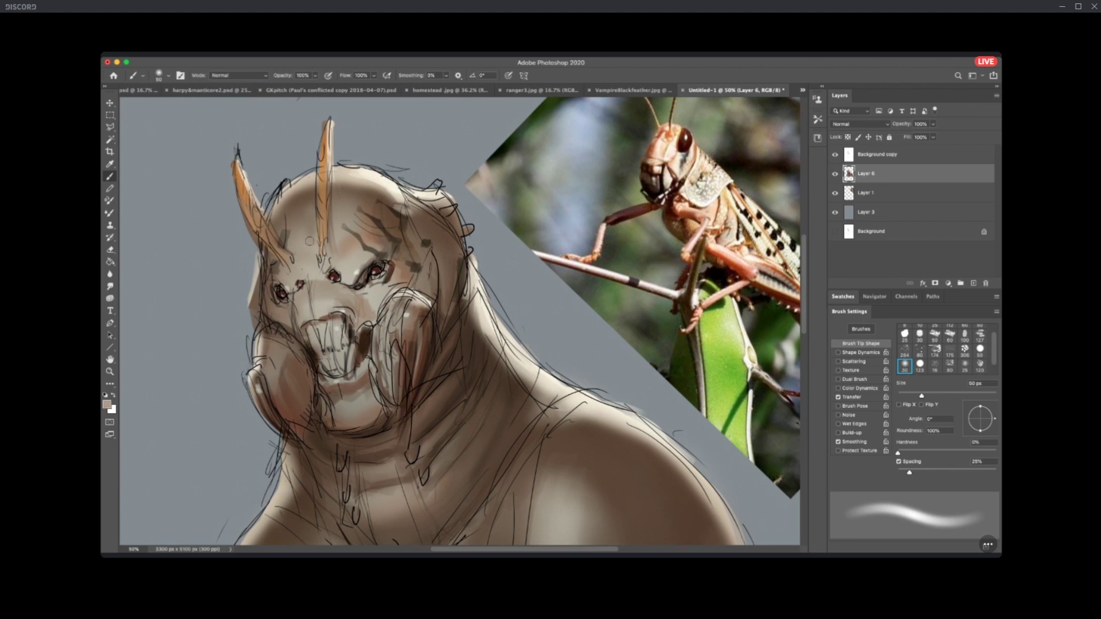
{"action": "left_click", "coordinate": [314, 198], "text": "alt"}
{"action": "left_click", "coordinate": [950, 335]}
{"action": "left_click", "coordinate": [367, 297], "text": "alt"}
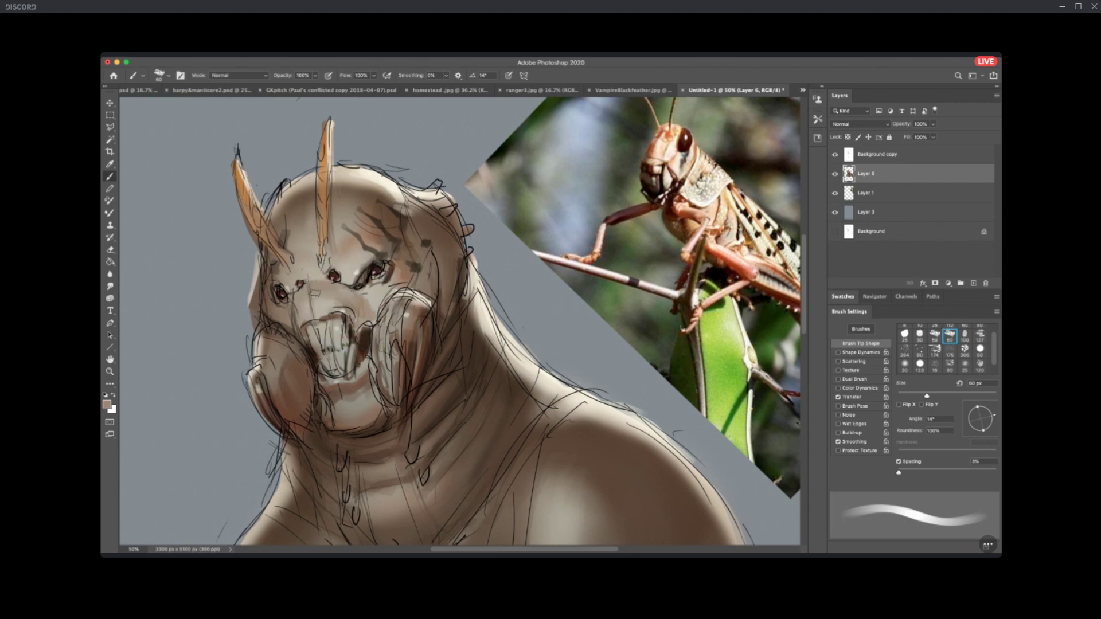
{"action": "key", "text": "bracketleft"}
{"action": "key", "text": "bracketleft"}
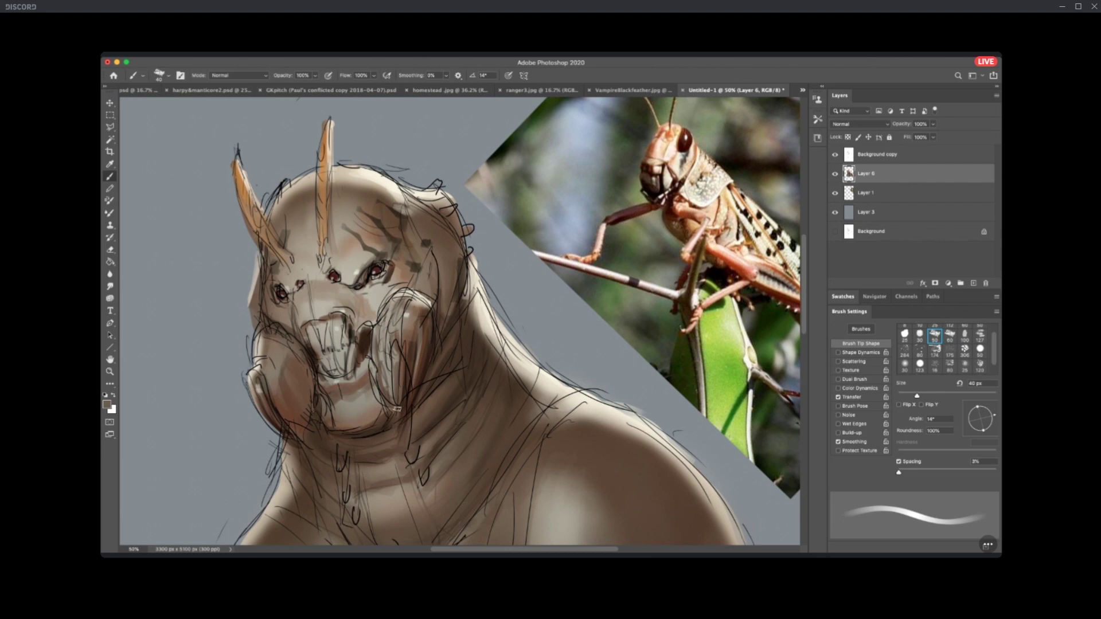
{"action": "key", "text": "z"}
{"action": "key", "text": "b"}
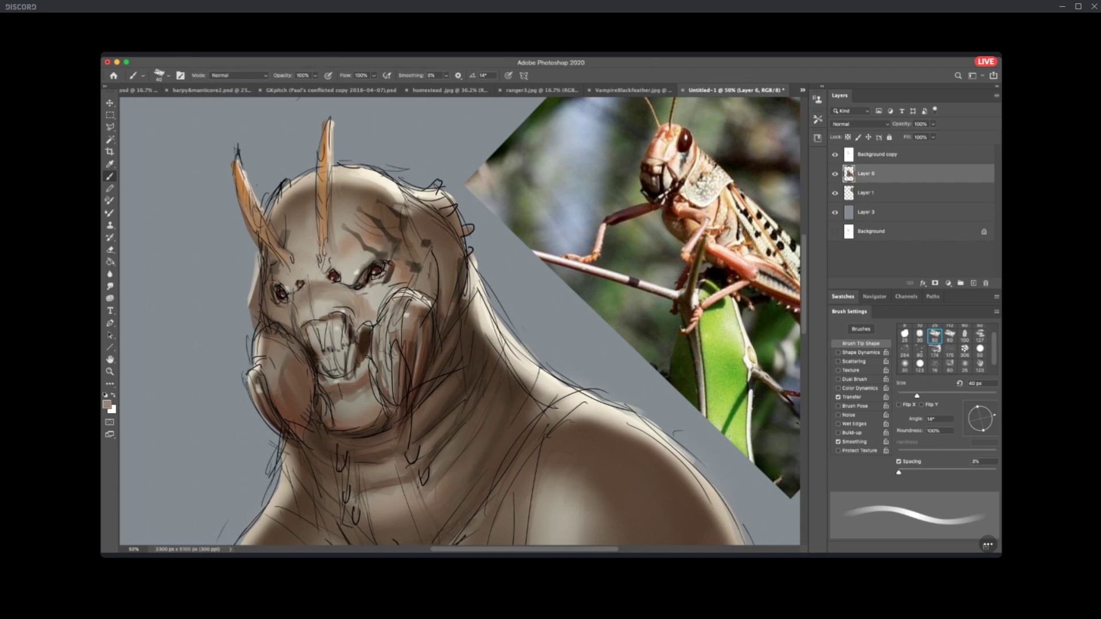
Paint sampled skin tones around the upper outer edge of the right-hand cheek lobe with the flat brush at 40 px.
{"action": "left_click", "coordinate": [427, 294], "text": "alt"}
{"action": "left_click", "coordinate": [432, 291], "text": "alt"}
{"action": "left_click", "coordinate": [441, 323], "text": "alt"}
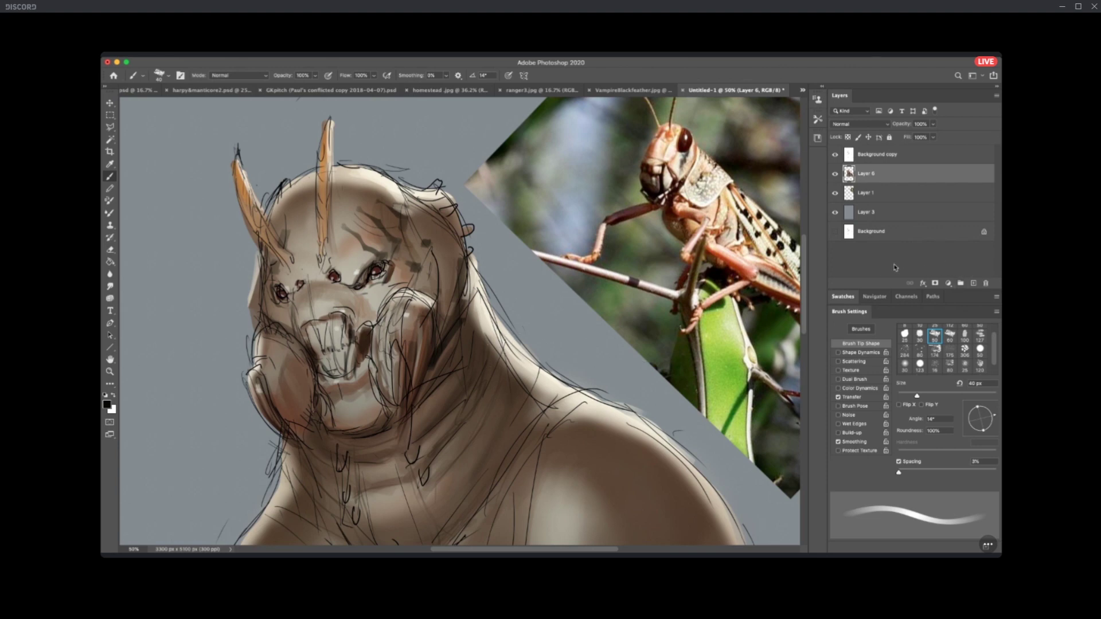
Paint dark brown spots sampled from the locust photo along the right-hand side of the neck with the flat brush at 60 px.
{"action": "key", "text": "x"}
{"action": "left_click_drag", "start_coordinate": [576, 409], "coordinate": [424, 265]}
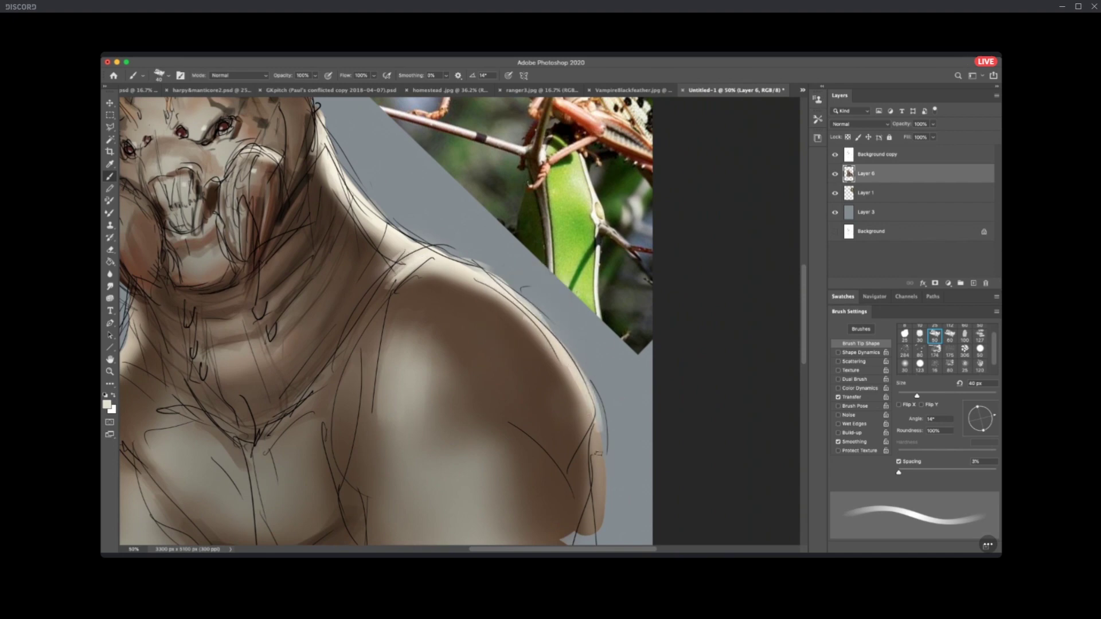
{"action": "left_click_drag", "start_coordinate": [551, 407], "coordinate": [607, 483]}
{"action": "key", "text": "ctrl+minus"}
{"action": "key", "text": "ctrl+minus"}
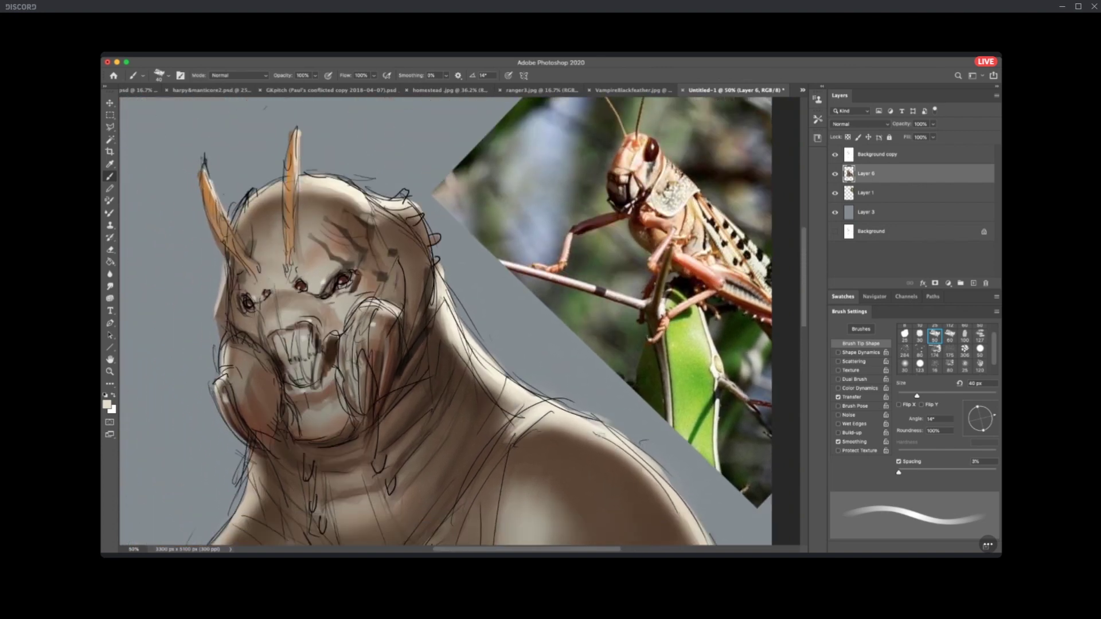
{"action": "scroll", "coordinate": [598, 441], "scroll_direction": "down", "scroll_amount": 3}
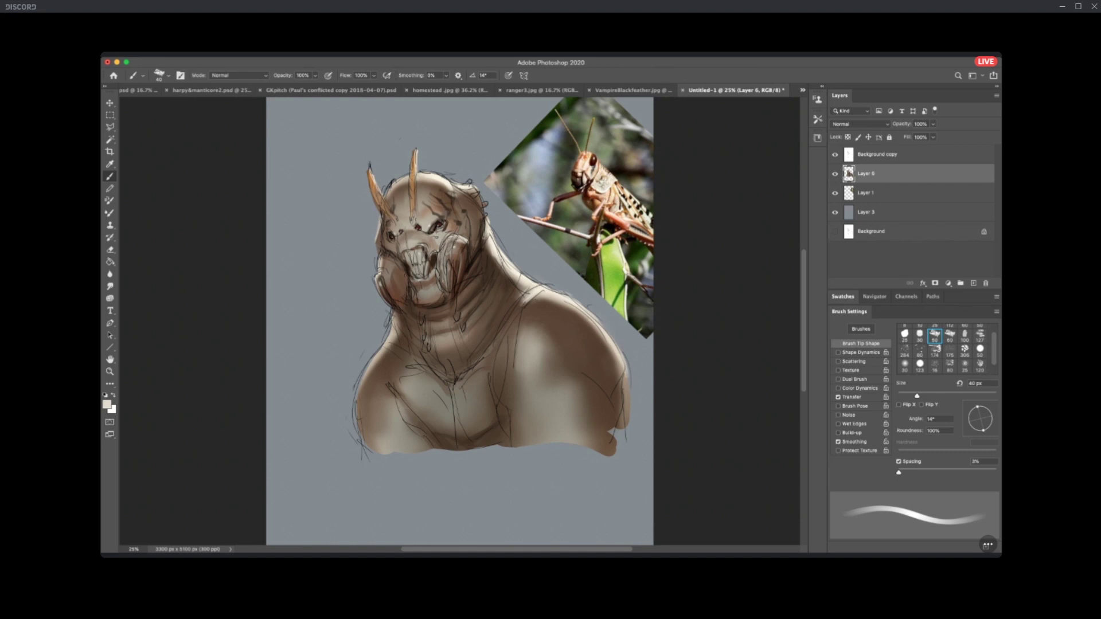
{"action": "left_click", "coordinate": [634, 194], "text": "alt"}
{"action": "key", "text": "bracketright"}
{"action": "key", "text": "bracketright"}
{"action": "key", "text": "bracketright"}
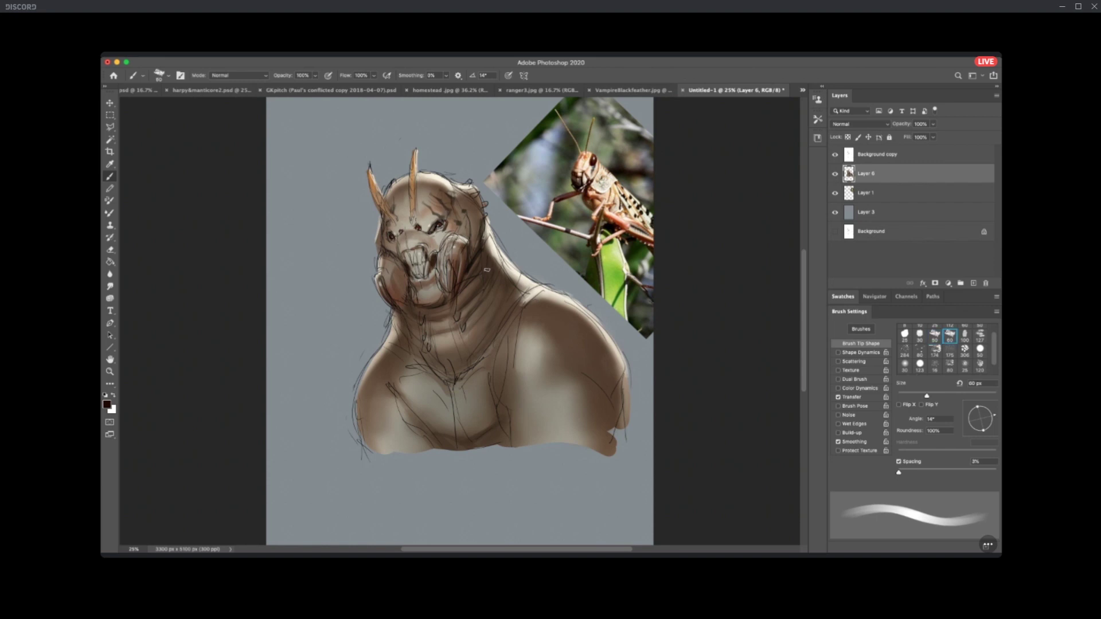
{"action": "mouse_move", "coordinate": [487, 269]}
{"action": "left_mouse_down"}
{"action": "mouse_move", "coordinate": [484, 286]}
{"action": "mouse_move", "coordinate": [496, 285]}
{"action": "mouse_move", "coordinate": [493, 262]}
{"action": "left_mouse_up"}
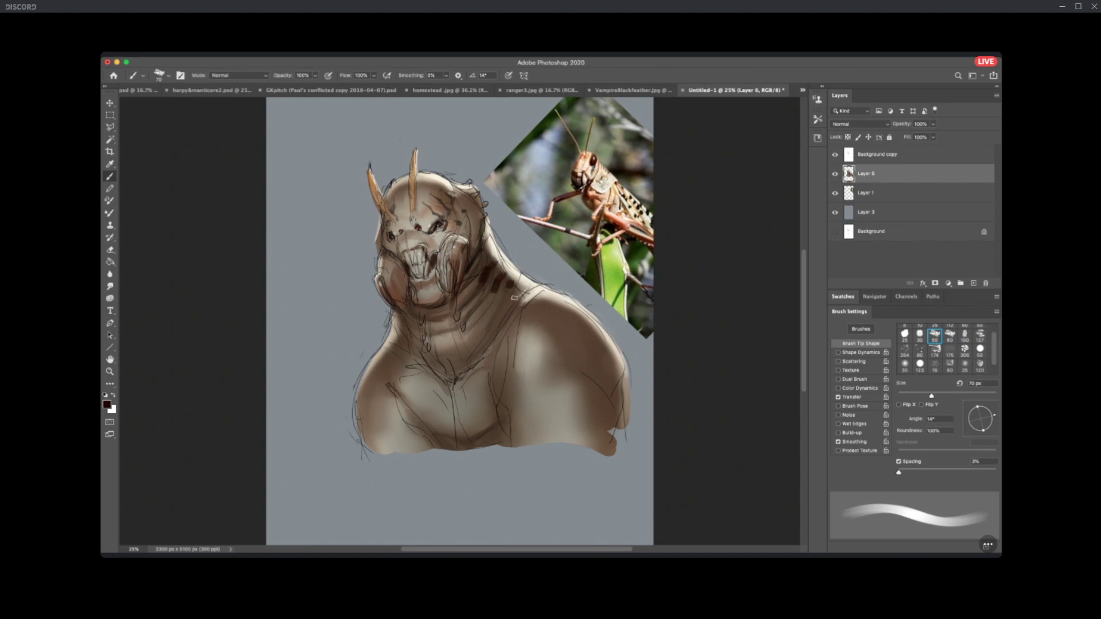
Paint larger dark brown spots on top of the right-hand shoulder and smaller ones on the left side of the neck.
{"action": "key", "text": "bracketright"}
{"action": "key", "text": "bracketright"}
{"action": "key", "text": "bracketright"}
{"action": "mouse_move", "coordinate": [544, 307]}
{"action": "left_mouse_down"}
{"action": "mouse_move", "coordinate": [568, 313]}
{"action": "mouse_move", "coordinate": [571, 329]}
{"action": "left_mouse_up"}
{"action": "key", "text": "bracketleft"}
{"action": "key", "text": "bracketleft"}
{"action": "key", "text": "bracketleft"}
{"action": "key", "text": "bracketleft"}
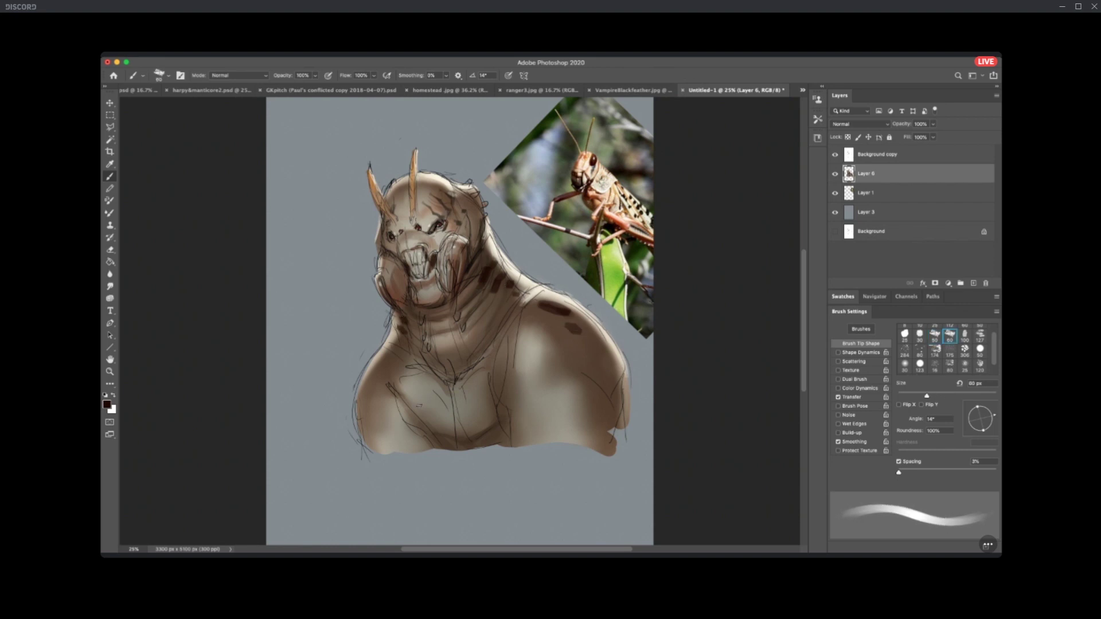
{"action": "key", "text": "bracketleft"}
{"action": "key", "text": "bracketleft"}
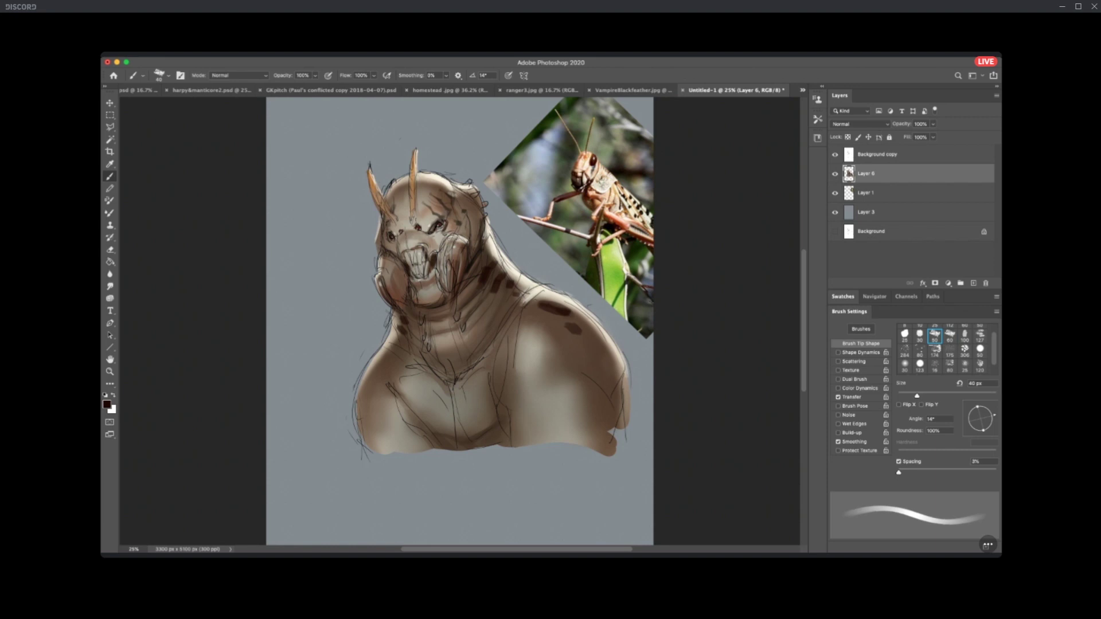
Darken the contours around the eyes and muzzle with the flat brush at 20 px and Shape Dynamics turned on.
{"action": "key", "text": "bracketleft"}
{"action": "key", "text": "bracketleft"}
{"action": "scroll", "coordinate": [442, 282], "scroll_direction": "up", "scroll_amount": 5}
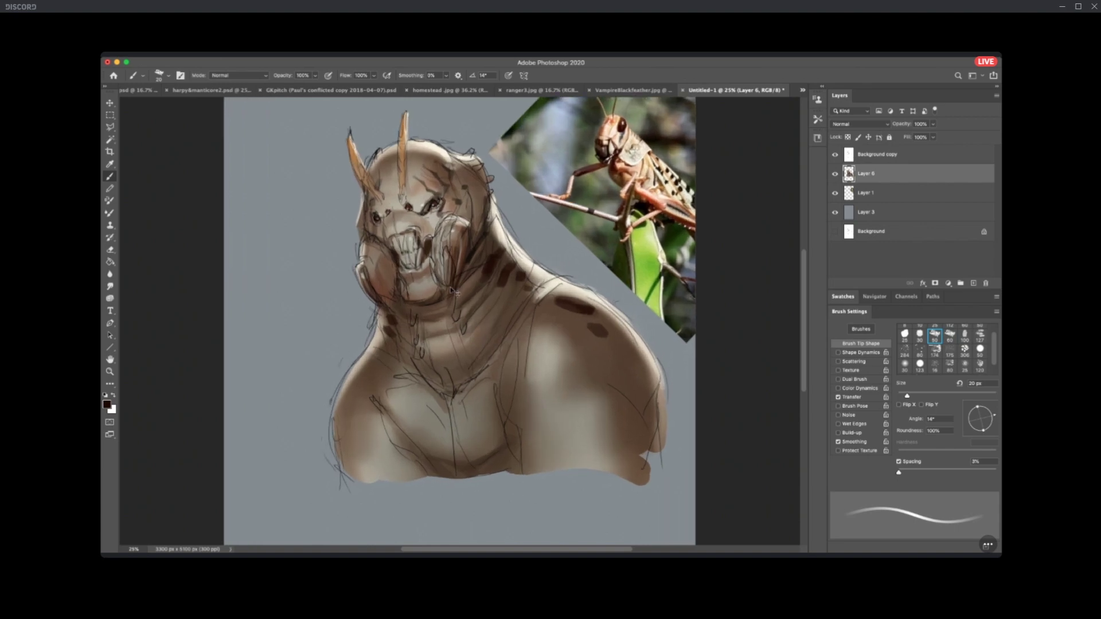
{"action": "left_click_drag", "start_coordinate": [492, 381], "coordinate": [498, 516]}
{"action": "left_click", "coordinate": [348, 347], "text": "alt"}
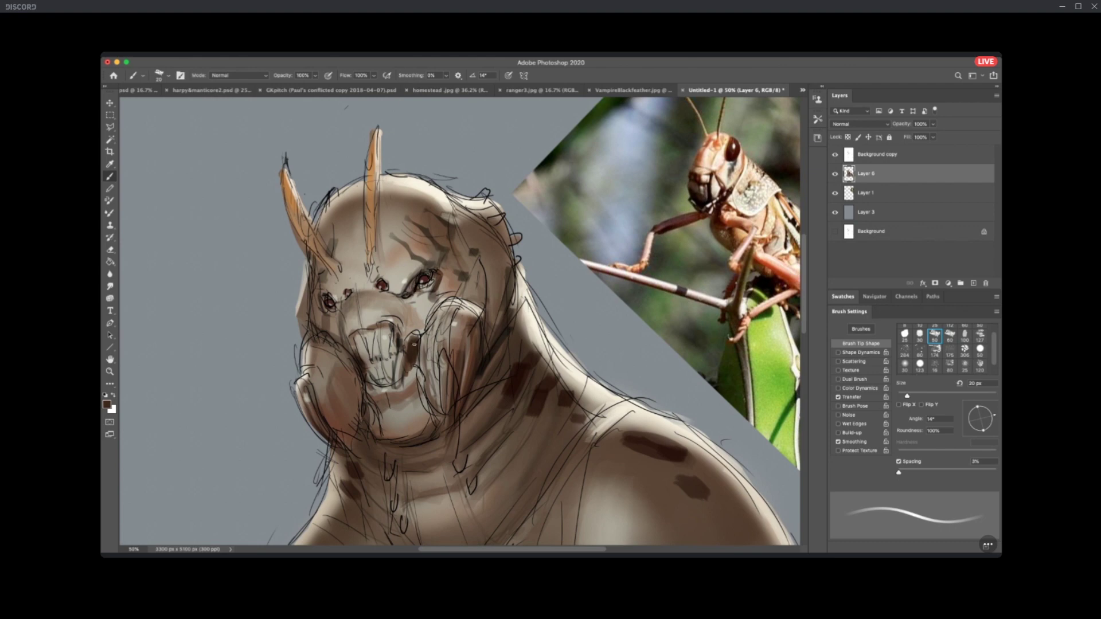
{"action": "left_click", "coordinate": [838, 352]}
{"action": "left_click", "coordinate": [418, 286], "text": "alt"}
{"action": "left_click_drag", "start_coordinate": [385, 301], "coordinate": [419, 304]}
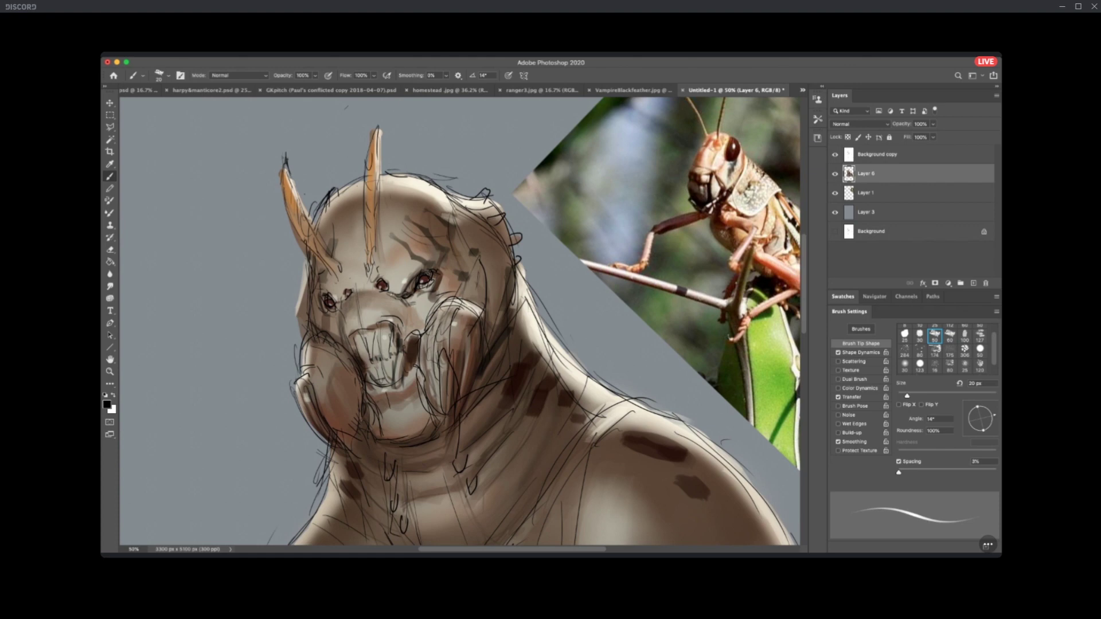
{"action": "left_click_drag", "start_coordinate": [403, 295], "coordinate": [409, 267]}
{"action": "mouse_move", "coordinate": [328, 296]}
{"action": "left_mouse_down"}
{"action": "mouse_move", "coordinate": [337, 286]}
{"action": "mouse_move", "coordinate": [325, 334]}
{"action": "mouse_move", "coordinate": [344, 346]}
{"action": "left_mouse_up"}
{"action": "left_click_drag", "start_coordinate": [466, 274], "coordinate": [463, 296]}
Deepen the shadows around the mouth and right-hand cheek lobe with dark tones sampled from inside the mouth.
{"action": "left_click", "coordinate": [415, 360], "text": "alt"}
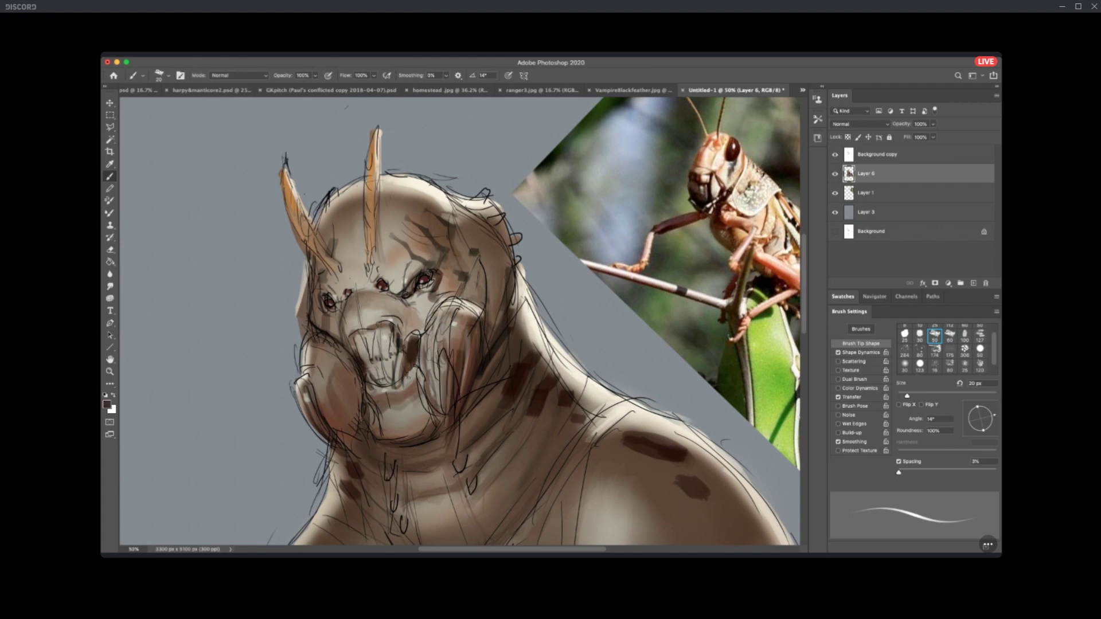
{"action": "left_click", "coordinate": [409, 379], "text": "alt"}
{"action": "mouse_move", "coordinate": [458, 405]}
{"action": "left_mouse_down"}
{"action": "mouse_move", "coordinate": [447, 356]}
{"action": "mouse_move", "coordinate": [470, 291]}
{"action": "left_mouse_up"}
{"action": "left_click", "coordinate": [408, 377], "text": "alt"}
{"action": "mouse_move", "coordinate": [371, 402]}
{"action": "left_mouse_down"}
{"action": "mouse_move", "coordinate": [422, 383]}
{"action": "mouse_move", "coordinate": [433, 393]}
{"action": "left_mouse_up"}
{"action": "mouse_move", "coordinate": [346, 408]}
{"action": "left_mouse_down"}
{"action": "mouse_move", "coordinate": [361, 429]}
{"action": "mouse_move", "coordinate": [416, 438]}
{"action": "left_mouse_up"}
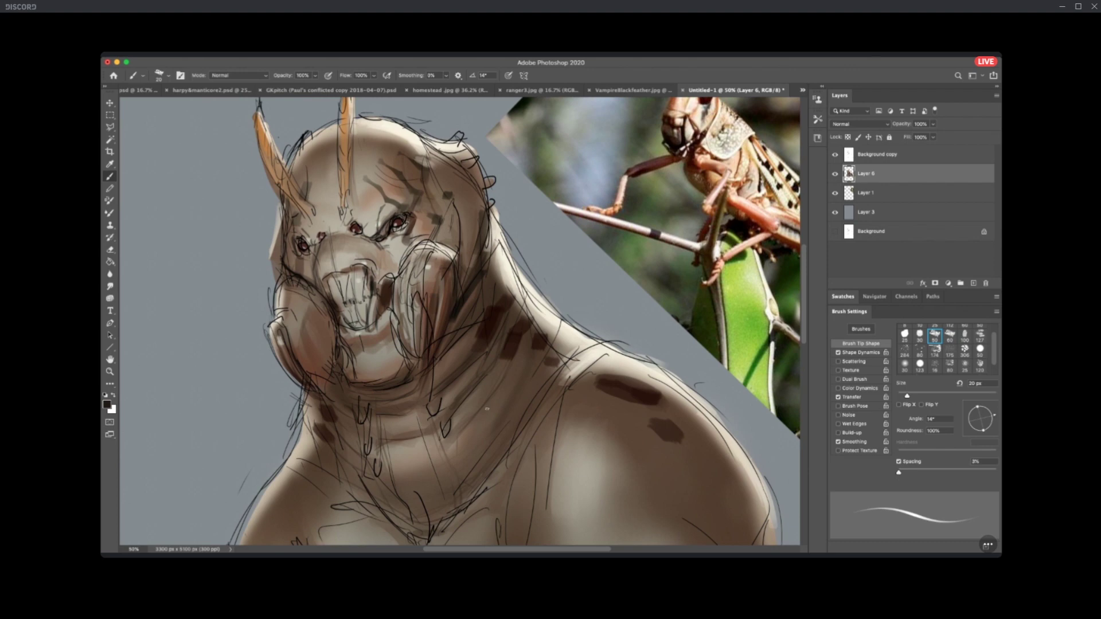
Draw a thin dark crease across the right-hand upper arm below the shoulder with the 20 px flat brush.
{"action": "key", "text": "ctrl+minus"}
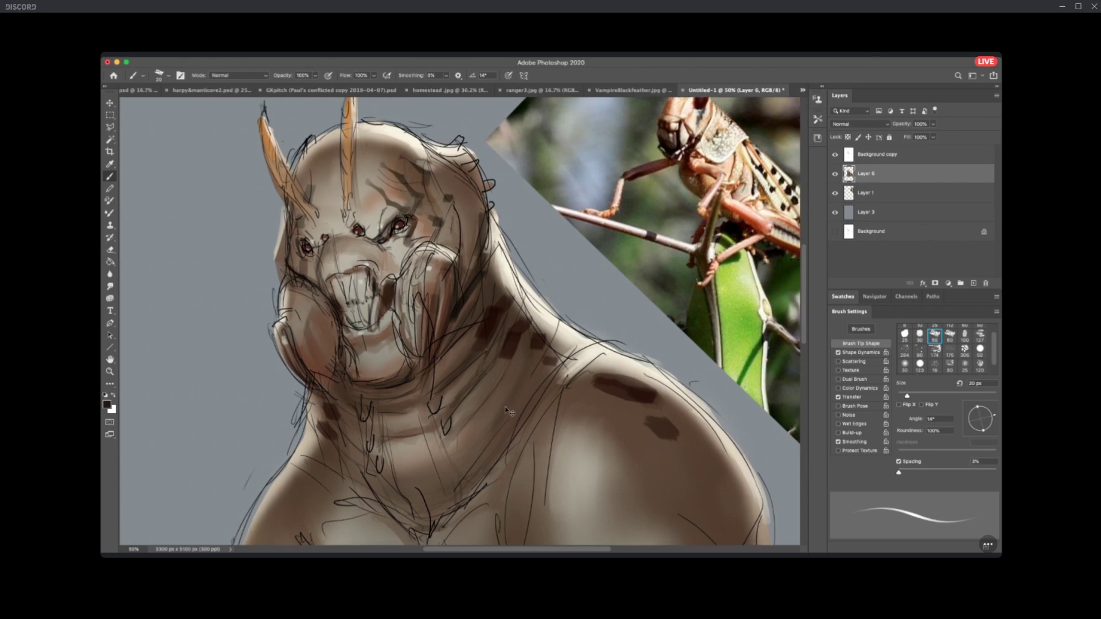
{"action": "key", "text": "h"}
{"action": "left_click_drag", "start_coordinate": [514, 400], "coordinate": [567, 423]}
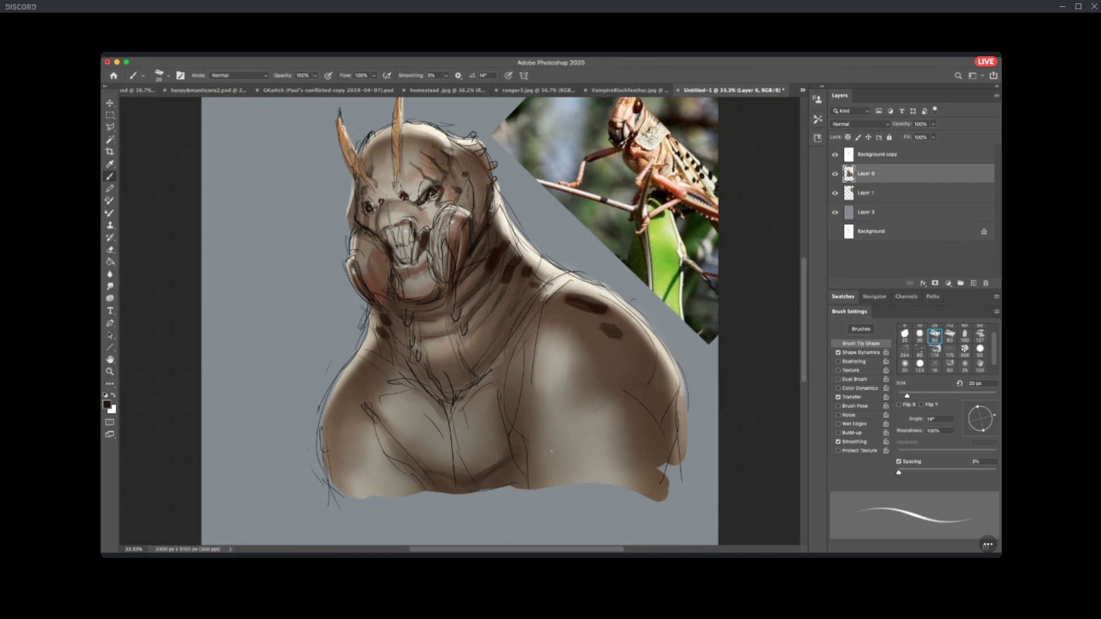
{"action": "left_click_drag", "start_coordinate": [603, 403], "coordinate": [557, 453]}
{"action": "key", "text": "ctrl+minus"}
{"action": "key", "text": "ctrl+minus"}
{"action": "key", "text": "ctrl+minus"}
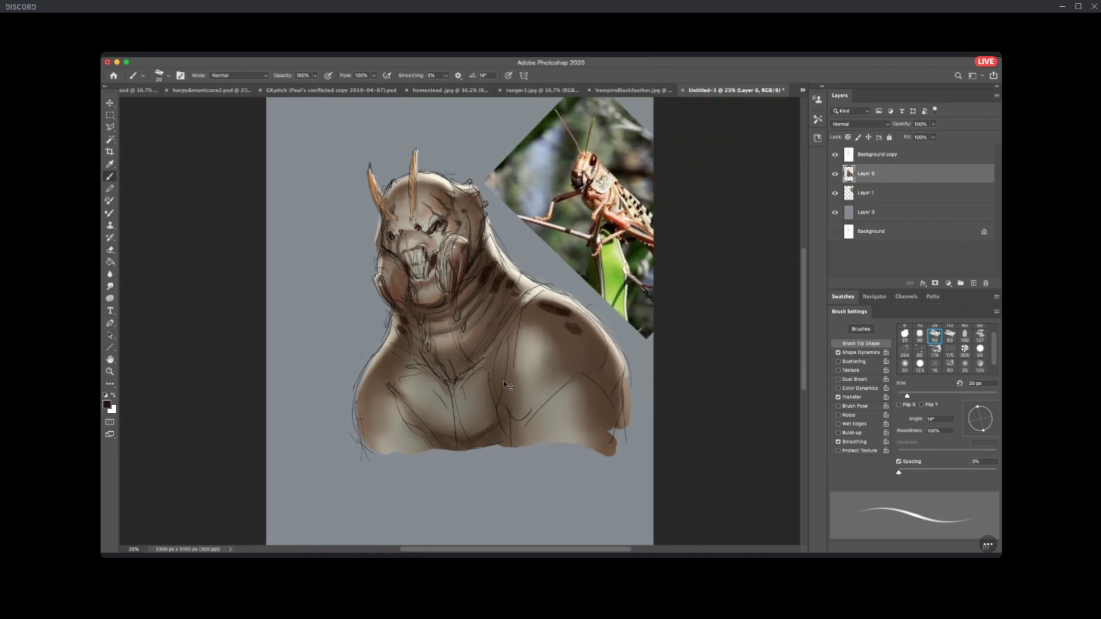
{"action": "key", "text": "ctrl+plus"}
{"action": "key", "text": "ctrl+plus"}
{"action": "key", "text": "ctrl+plus"}
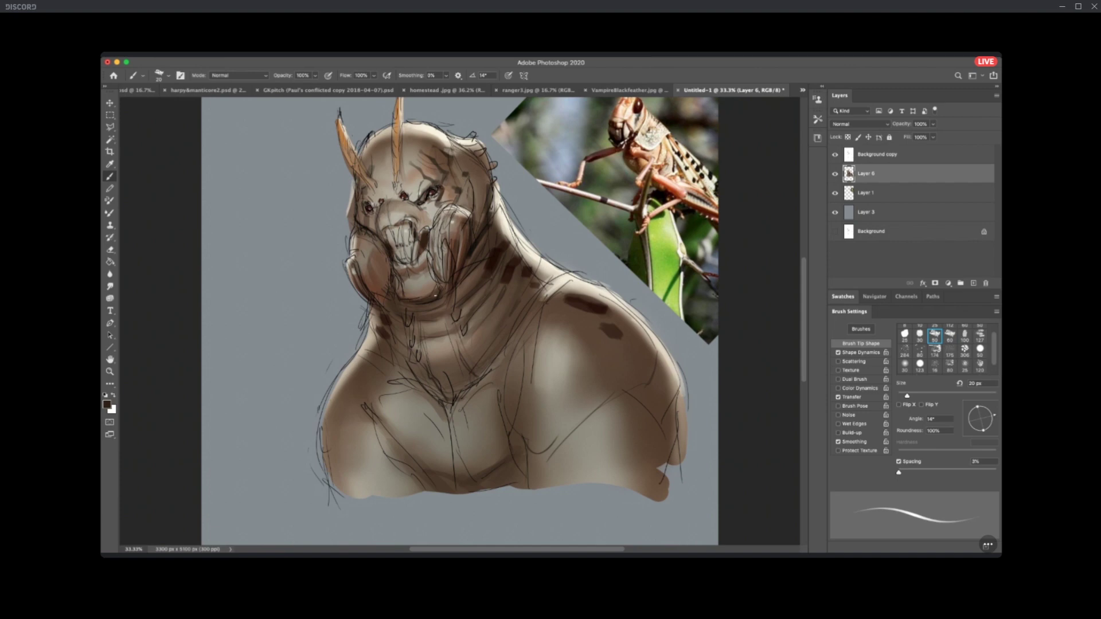
Strengthen the dark creases on the head, right-hand arm and chest with sampled brown tones at 20 px.
{"action": "left_click", "coordinate": [439, 289], "text": "alt"}
{"action": "left_click_drag", "start_coordinate": [472, 196], "coordinate": [472, 206]}
{"action": "left_click", "coordinate": [493, 188], "text": "alt"}
{"action": "left_click", "coordinate": [512, 272], "text": "alt"}
{"action": "left_click_drag", "start_coordinate": [571, 339], "coordinate": [578, 370]}
{"action": "mouse_move", "coordinate": [534, 438]}
{"action": "left_mouse_down"}
{"action": "mouse_move", "coordinate": [540, 452]}
{"action": "mouse_move", "coordinate": [556, 440]}
{"action": "left_mouse_up"}
{"action": "left_click_drag", "start_coordinate": [376, 417], "coordinate": [397, 457]}
Turn off Shape Dynamics, set the brush angle to -40°, and paint the neck folds and neck spots with sampled browns at 40 px.
{"action": "left_click", "coordinate": [839, 353]}
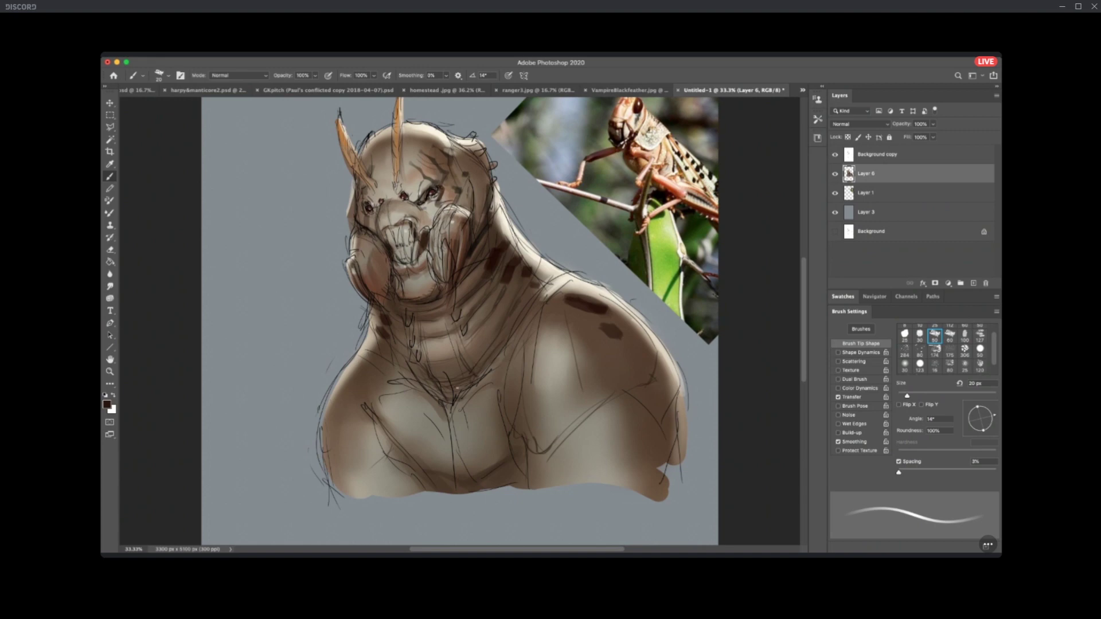
{"action": "left_click_drag", "start_coordinate": [996, 415], "coordinate": [995, 433]}
{"action": "left_click", "coordinate": [466, 376], "text": "alt"}
{"action": "key", "text": "bracketright"}
{"action": "key", "text": "bracketright"}
{"action": "key", "text": "bracketright"}
{"action": "key", "text": "bracketright"}
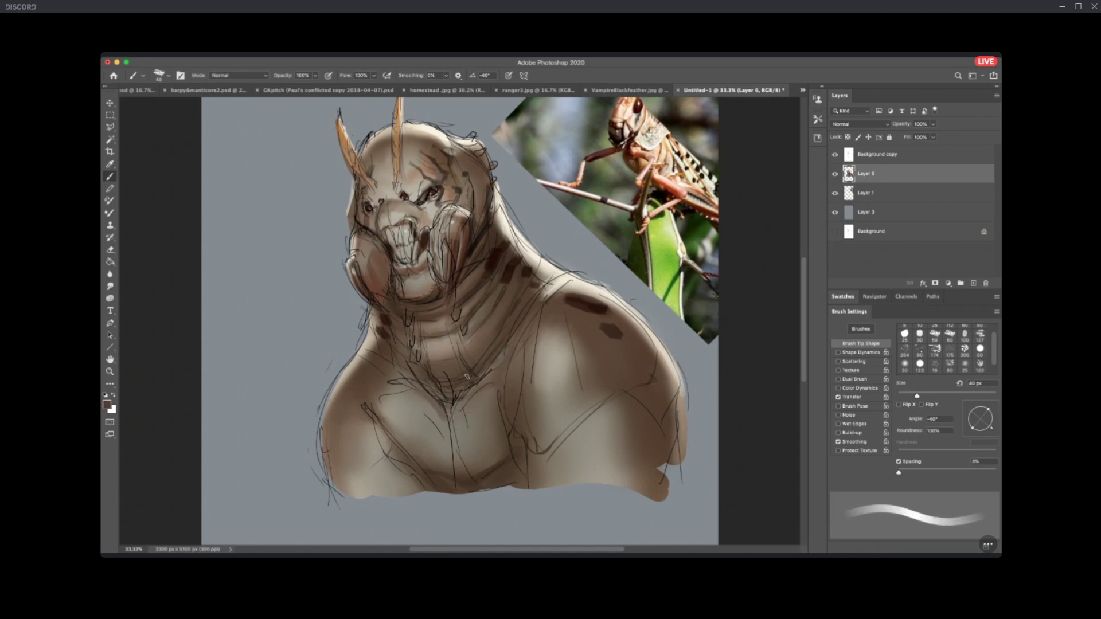
{"action": "left_click", "coordinate": [506, 273], "text": "alt"}
{"action": "left_click_drag", "start_coordinate": [508, 278], "coordinate": [502, 301]}
{"action": "key", "text": "bracketright"}
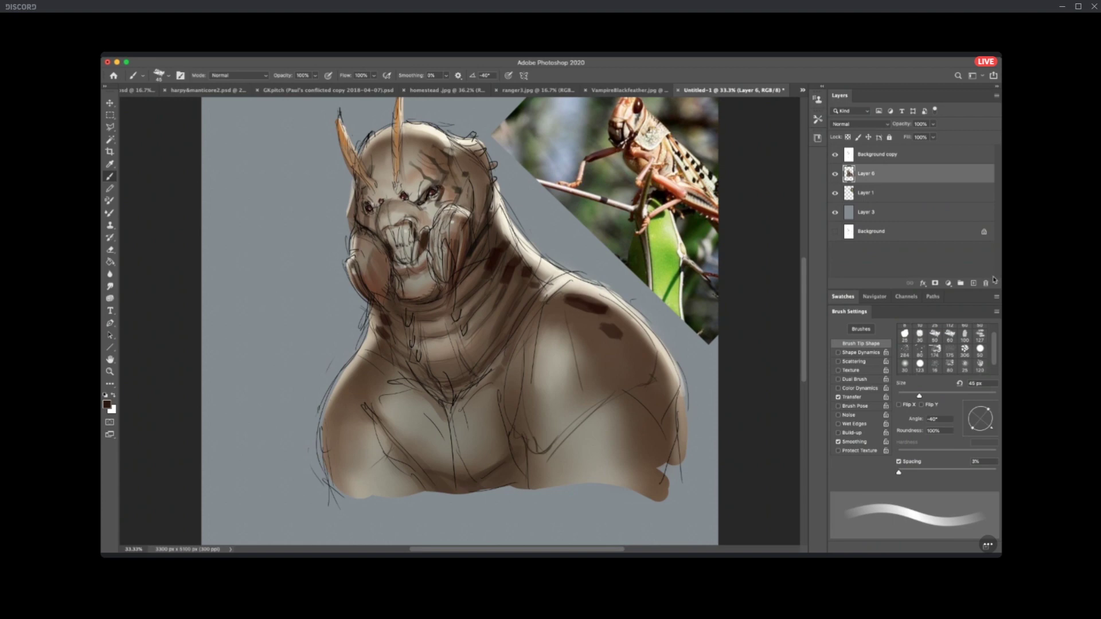
Add a new layer clipped to Layer 6 for shading the lower torso with the soft round brush at 200 px.
{"action": "left_click", "coordinate": [905, 365]}
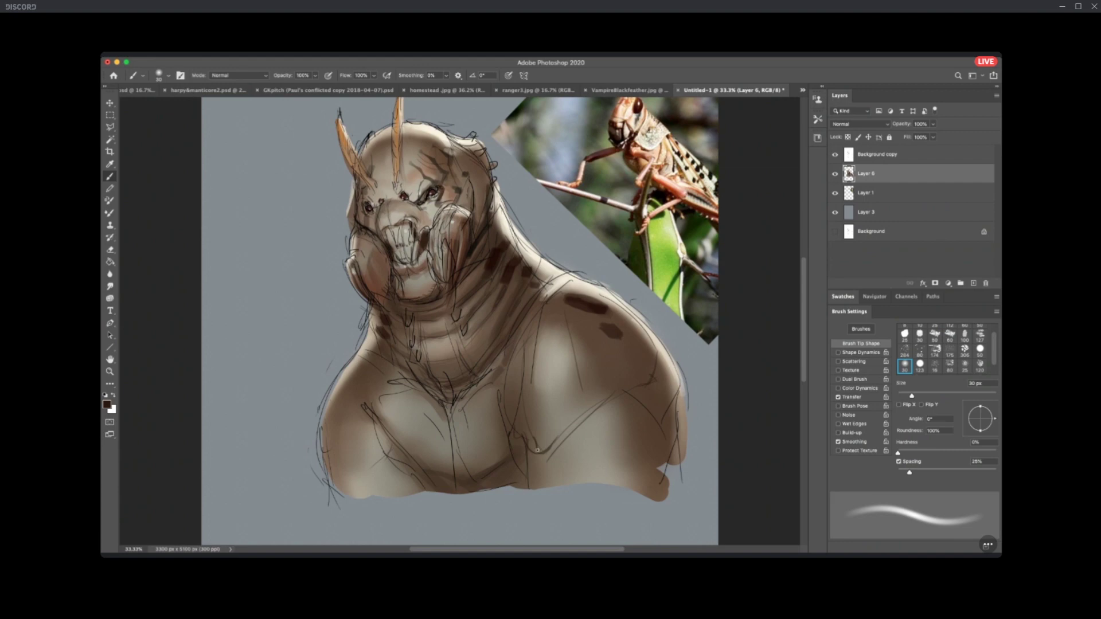
{"action": "key", "text": "bracketright"}
{"action": "key", "text": "bracketright"}
{"action": "key", "text": "bracketright"}
{"action": "key", "text": "bracketright"}
{"action": "key", "text": "bracketright"}
{"action": "key", "text": "bracketright"}
{"action": "key", "text": "bracketright"}
{"action": "key", "text": "bracketright"}
{"action": "key", "text": "bracketright"}
{"action": "key", "text": "bracketright"}
{"action": "key", "text": "bracketright"}
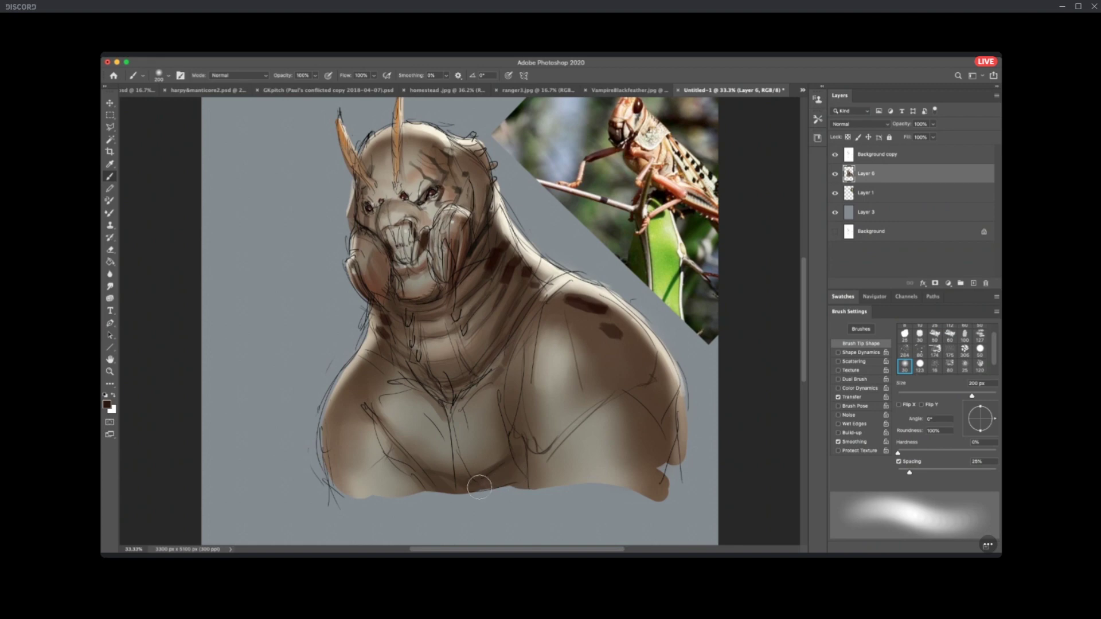
{"action": "left_click", "coordinate": [973, 284]}
{"action": "left_click", "coordinate": [912, 181], "text": "alt"}
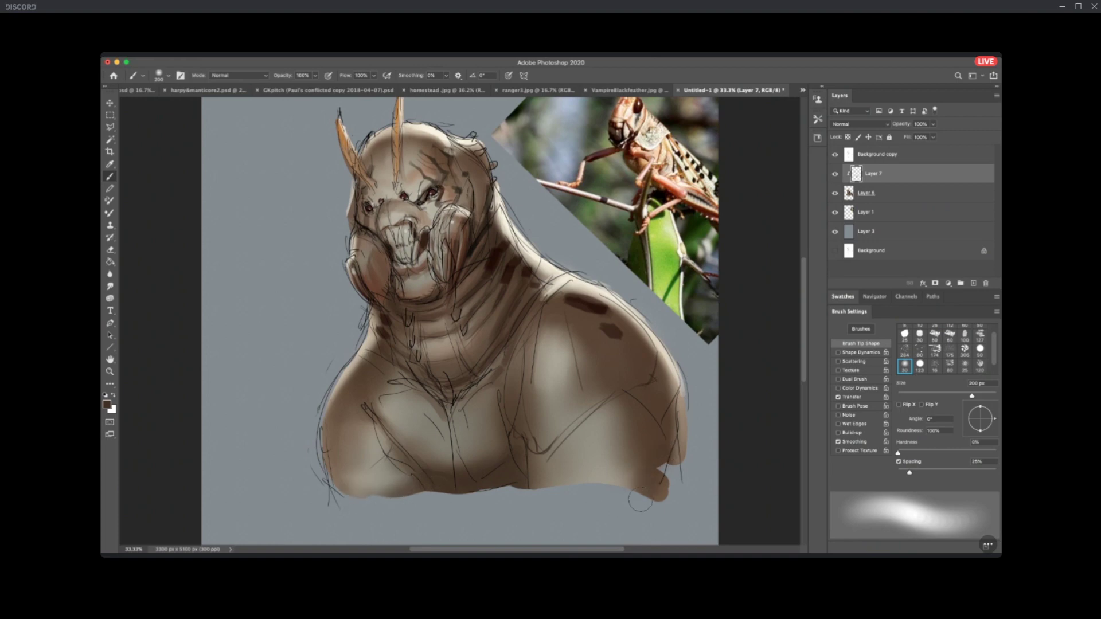
{"action": "key", "text": "bracketright"}
Paint brown strokes along the crease of the right-hand upper arm with the flat brush at 50 px on the clipped layer.
{"action": "left_click", "coordinate": [935, 335]}
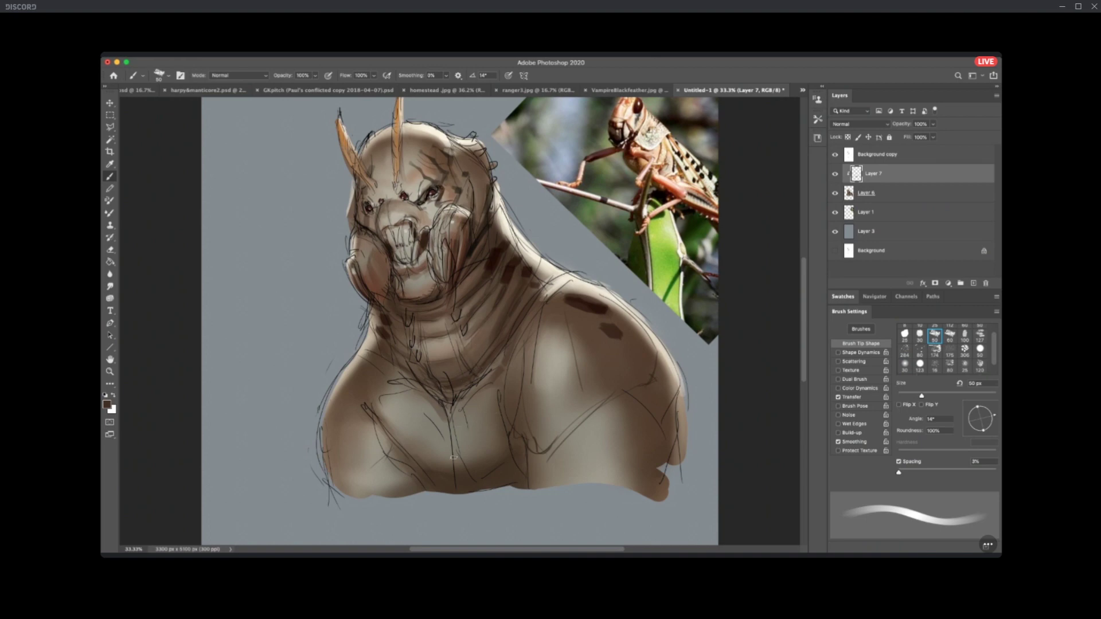
{"action": "left_click_drag", "start_coordinate": [602, 400], "coordinate": [579, 421]}
{"action": "left_click_drag", "start_coordinate": [578, 417], "coordinate": [563, 436]}
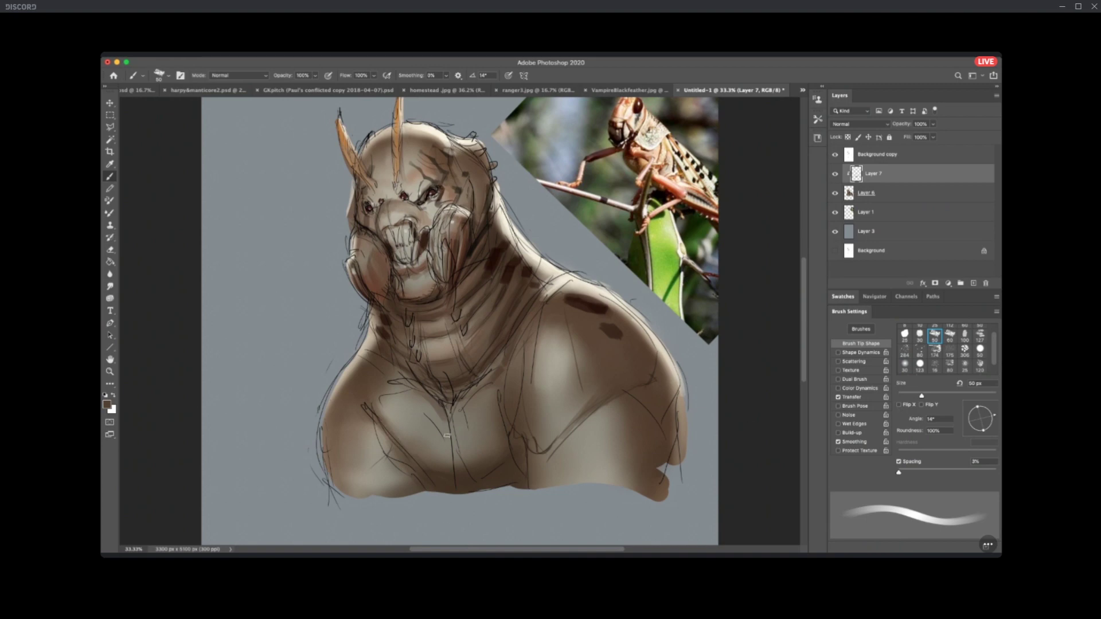
Touch up the chest crease at 50 px and add a sampled pale highlight along the crown between the antennae.
{"action": "left_click_drag", "start_coordinate": [423, 410], "coordinate": [414, 405]}
{"action": "left_click", "coordinate": [367, 342], "text": "alt"}
{"action": "left_click", "coordinate": [504, 215], "text": "alt"}
{"action": "scroll", "coordinate": [475, 140], "scroll_direction": "up", "scroll_amount": 5}
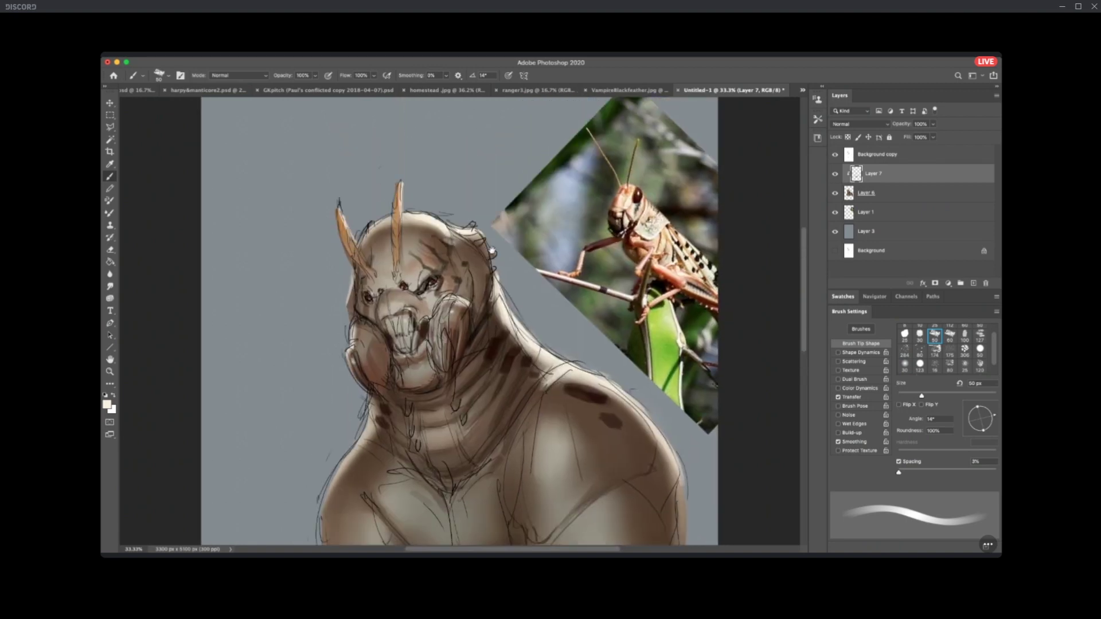
{"action": "mouse_move", "coordinate": [363, 397]}
{"action": "left_mouse_down"}
{"action": "mouse_move", "coordinate": [338, 429]}
{"action": "mouse_move", "coordinate": [357, 371]}
{"action": "left_mouse_up"}
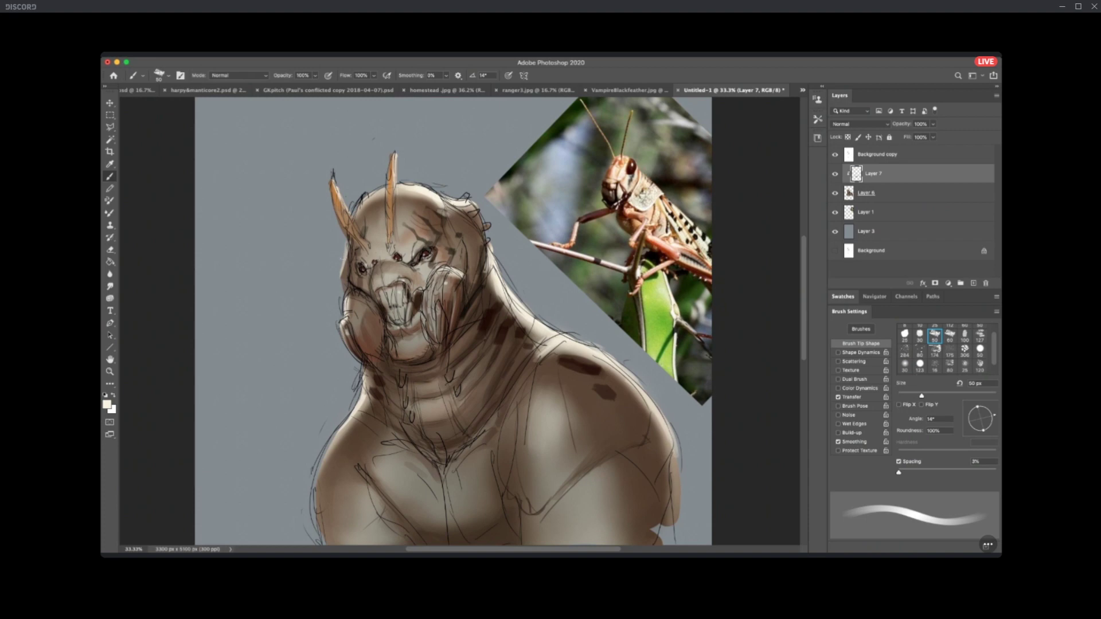
{"action": "left_click_drag", "start_coordinate": [358, 210], "coordinate": [377, 190]}
Darken the neck and the right-hand upper arm with sampled browns using the flat brush at 50 px.
{"action": "left_click", "coordinate": [489, 299], "text": "alt"}
{"action": "left_click", "coordinate": [480, 326], "text": "alt"}
{"action": "left_click", "coordinate": [500, 301], "text": "alt"}
{"action": "left_click_drag", "start_coordinate": [591, 414], "coordinate": [499, 417]}
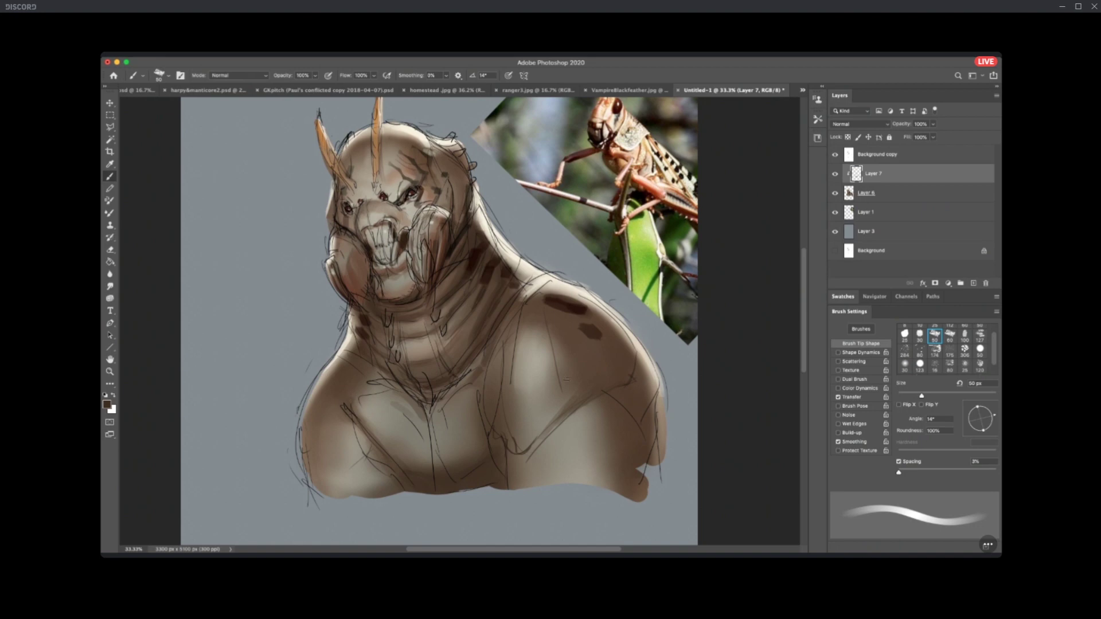
Turn on Shape Dynamics and paint the left-hand chest crease and the cheek plates with sampled face tones.
{"action": "left_click", "coordinate": [839, 352]}
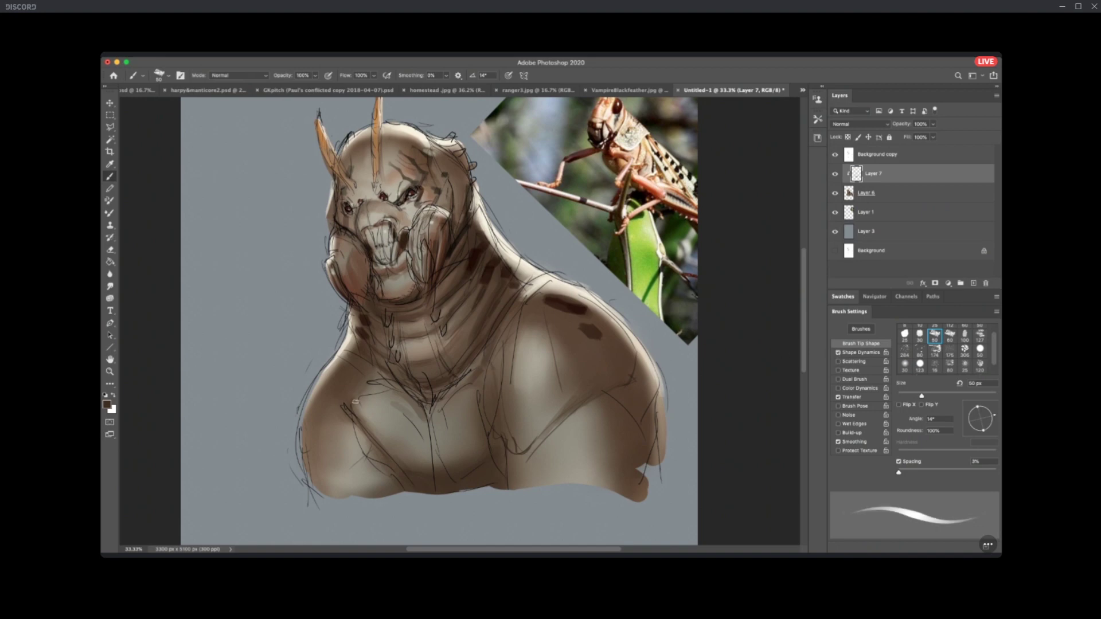
{"action": "left_click_drag", "start_coordinate": [303, 428], "coordinate": [342, 421]}
{"action": "left_click_drag", "start_coordinate": [418, 246], "coordinate": [423, 279]}
{"action": "left_click", "coordinate": [350, 237], "text": "alt"}
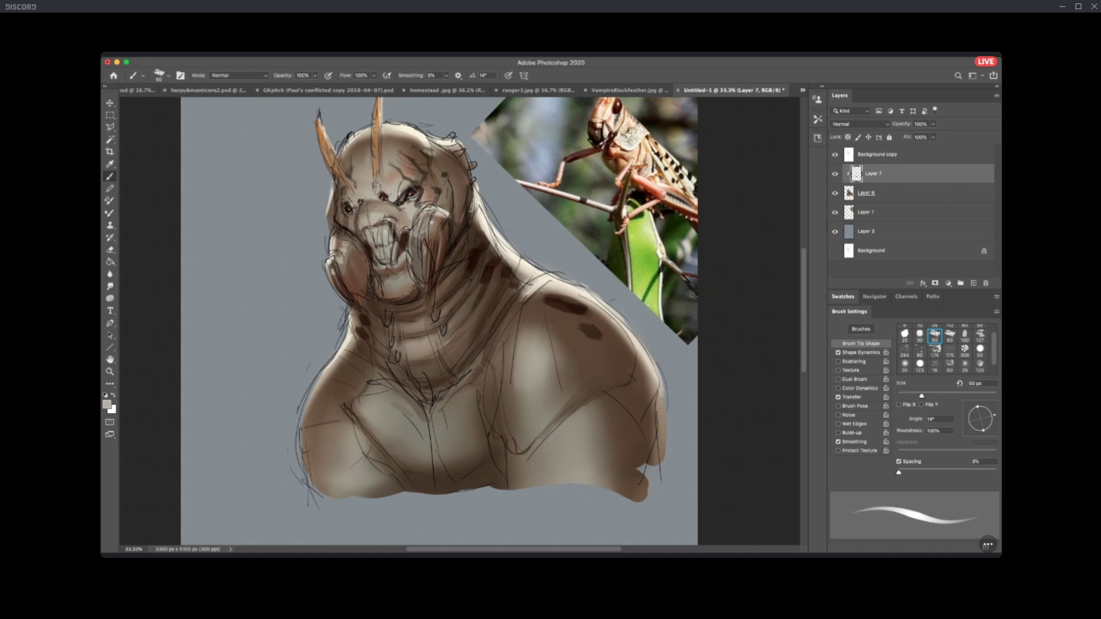
{"action": "left_click", "coordinate": [348, 241], "text": "alt"}
{"action": "left_click", "coordinate": [372, 246], "text": "alt"}
Deepen the neck and shoulder spots with dark tones sampled from the locust photo and the neck.
{"action": "left_click", "coordinate": [664, 193], "text": "alt"}
{"action": "left_click_drag", "start_coordinate": [474, 403], "coordinate": [455, 465]}
{"action": "left_click", "coordinate": [462, 287], "text": "alt"}
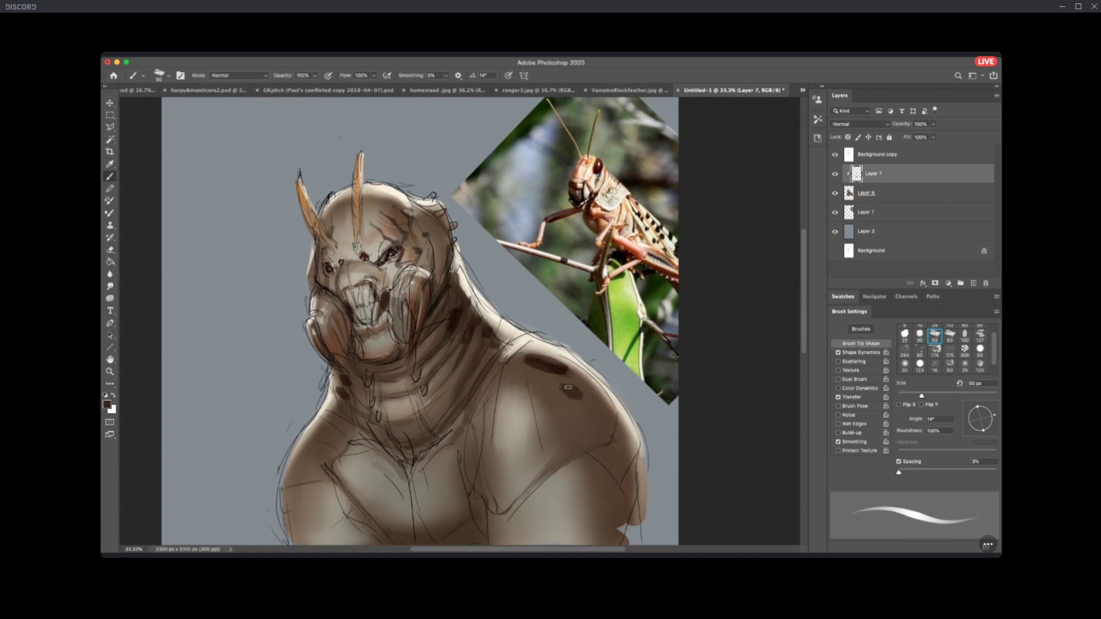
{"action": "left_click", "coordinate": [431, 343], "text": "alt"}
{"action": "left_click", "coordinate": [470, 359], "text": "alt"}
Shade the lower neck and upper chest with the soft round brush at 125 px, with Shape Dynamics off.
{"action": "left_click", "coordinate": [905, 365]}
{"action": "left_click", "coordinate": [839, 352]}
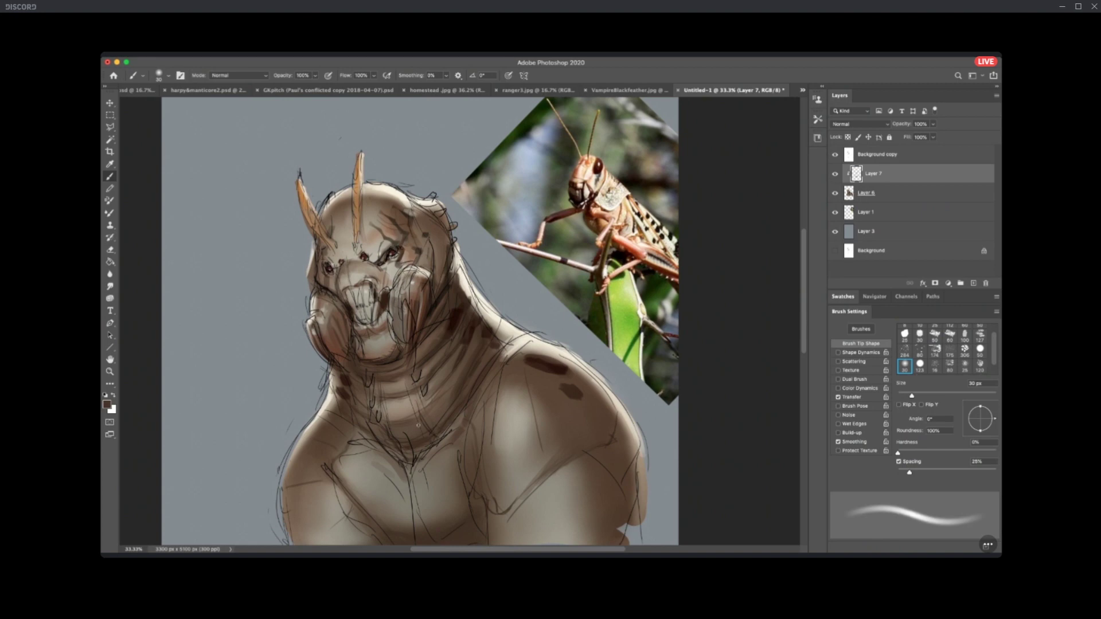
{"action": "key", "text": "bracketright"}
{"action": "key", "text": "bracketright"}
{"action": "key", "text": "bracketright"}
{"action": "key", "text": "bracketright"}
{"action": "key", "text": "bracketright"}
{"action": "key", "text": "bracketright"}
{"action": "key", "text": "bracketright"}
{"action": "key", "text": "bracketright"}
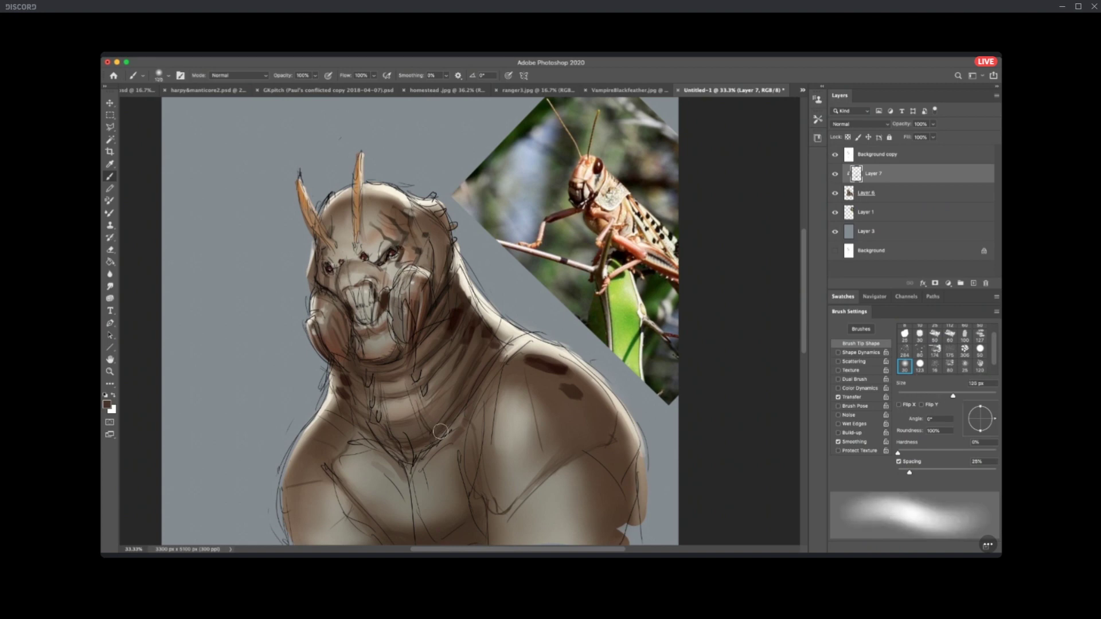
{"action": "mouse_move", "coordinate": [385, 421]}
{"action": "left_mouse_down"}
{"action": "mouse_move", "coordinate": [427, 419]}
{"action": "mouse_move", "coordinate": [386, 416]}
{"action": "mouse_move", "coordinate": [438, 398]}
{"action": "mouse_move", "coordinate": [386, 411]}
{"action": "mouse_move", "coordinate": [413, 408]}
{"action": "mouse_move", "coordinate": [426, 388]}
{"action": "left_mouse_up"}
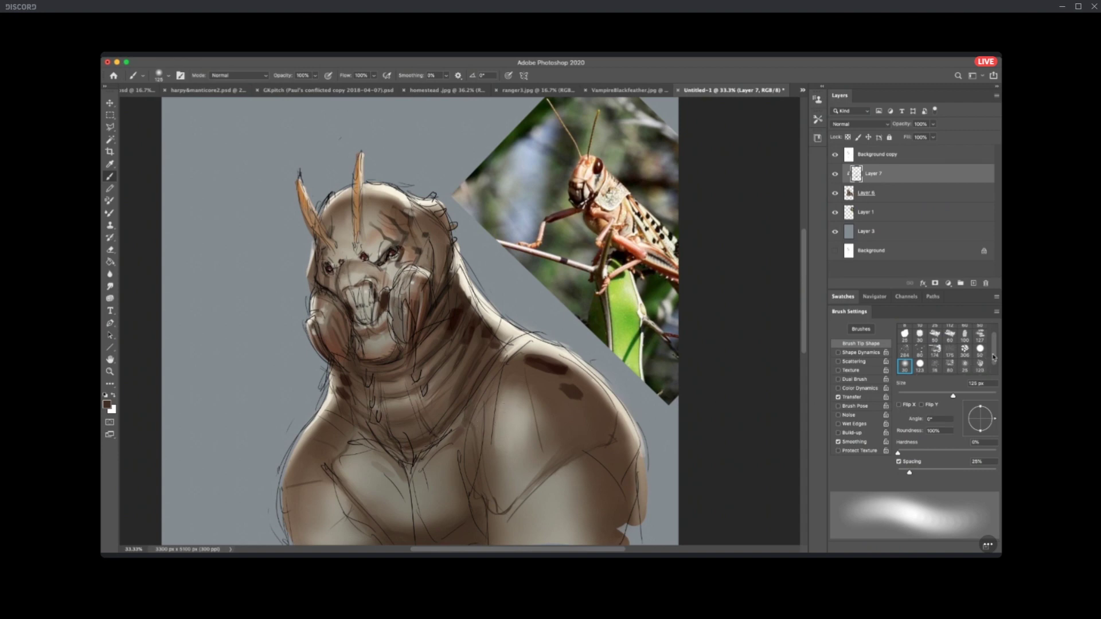
Paint dark spots on the right-hand shoulder and left-hand upper arm with a sampled brown, using the flat brush at 100 px.
{"action": "left_click", "coordinate": [947, 335]}
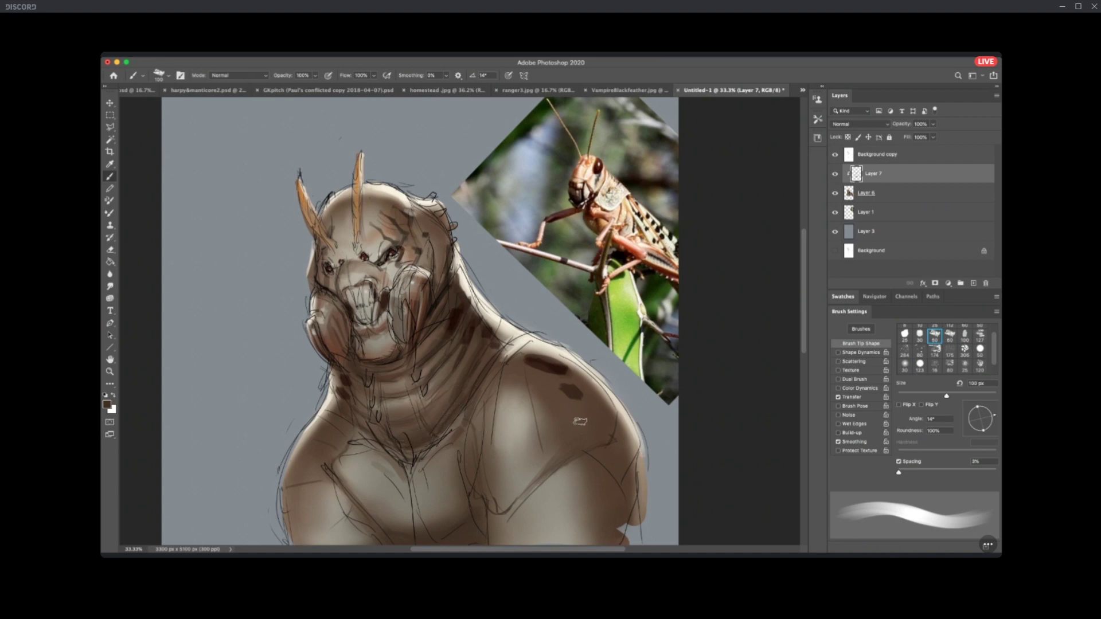
{"action": "scroll", "coordinate": [609, 438], "scroll_direction": "down", "scroll_amount": 5}
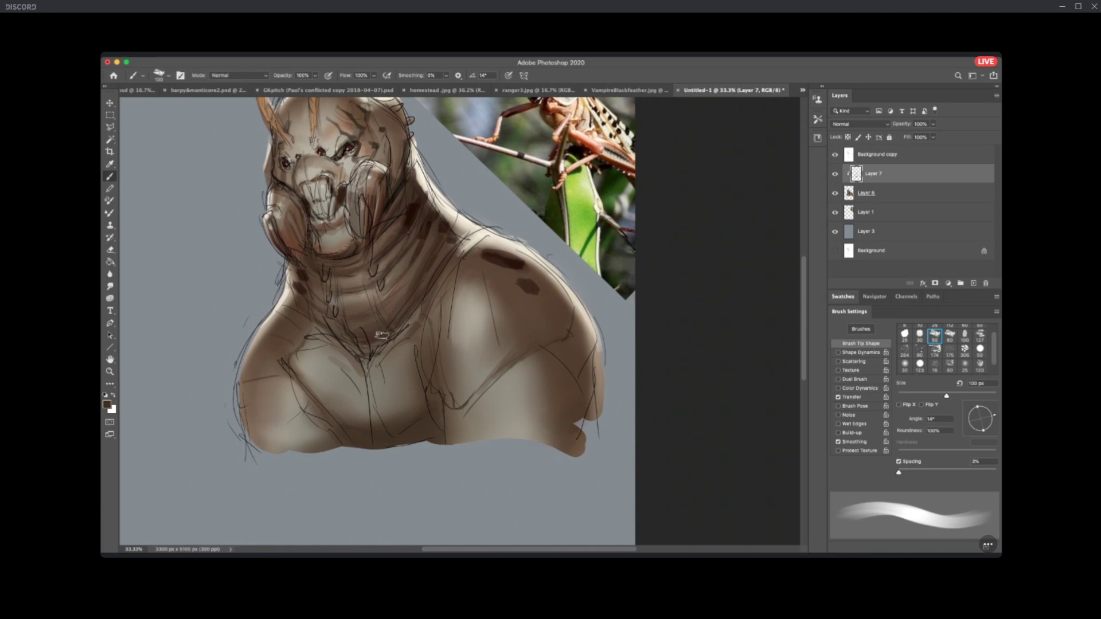
{"action": "left_click_drag", "start_coordinate": [412, 387], "coordinate": [437, 479]}
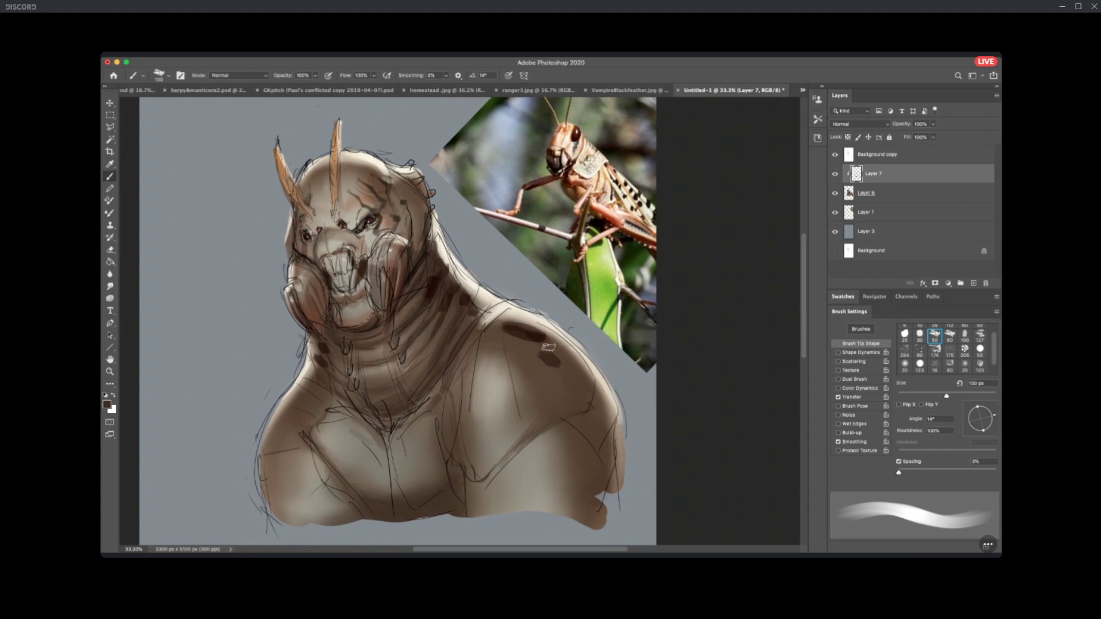
{"action": "key", "text": "x"}
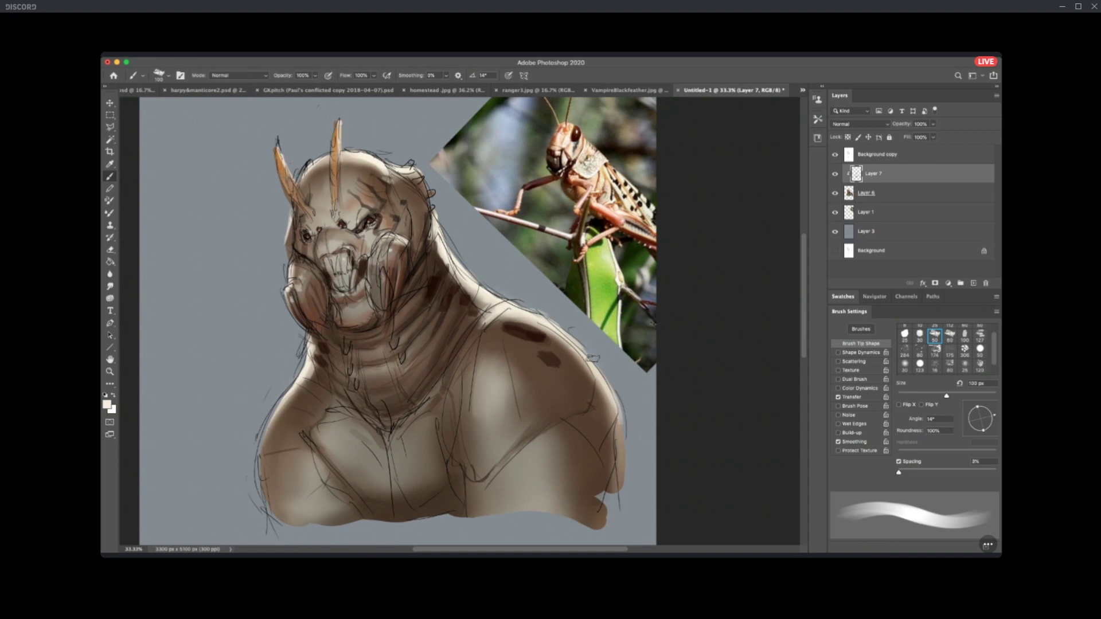
{"action": "left_click", "coordinate": [524, 332], "text": "alt"}
{"action": "left_click", "coordinate": [564, 383]}
{"action": "left_click", "coordinate": [270, 444]}
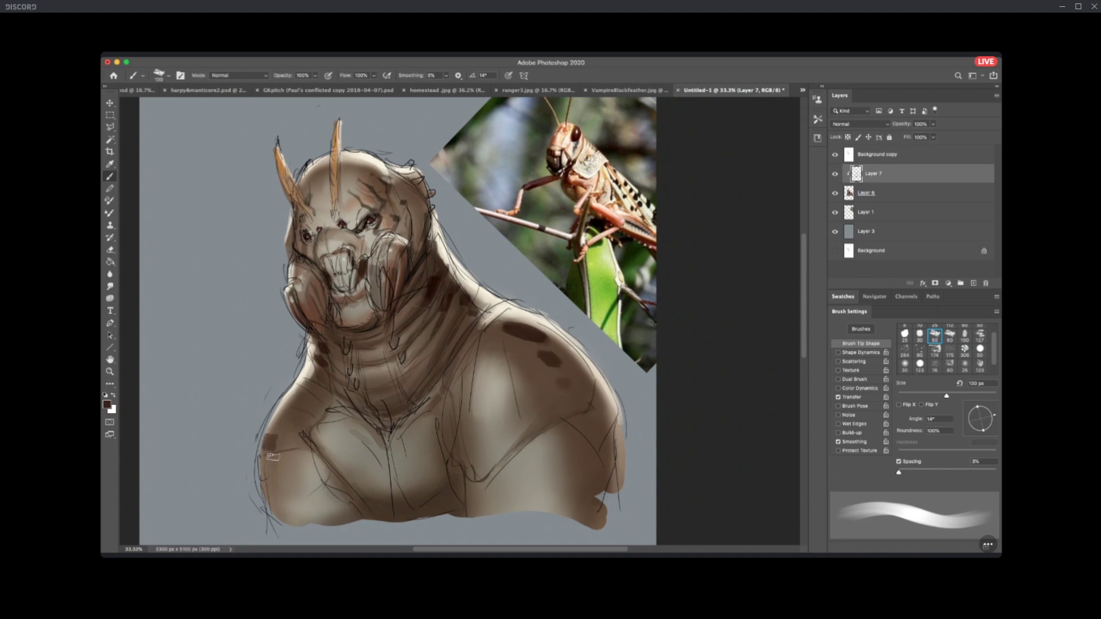
{"action": "left_click", "coordinate": [277, 479]}
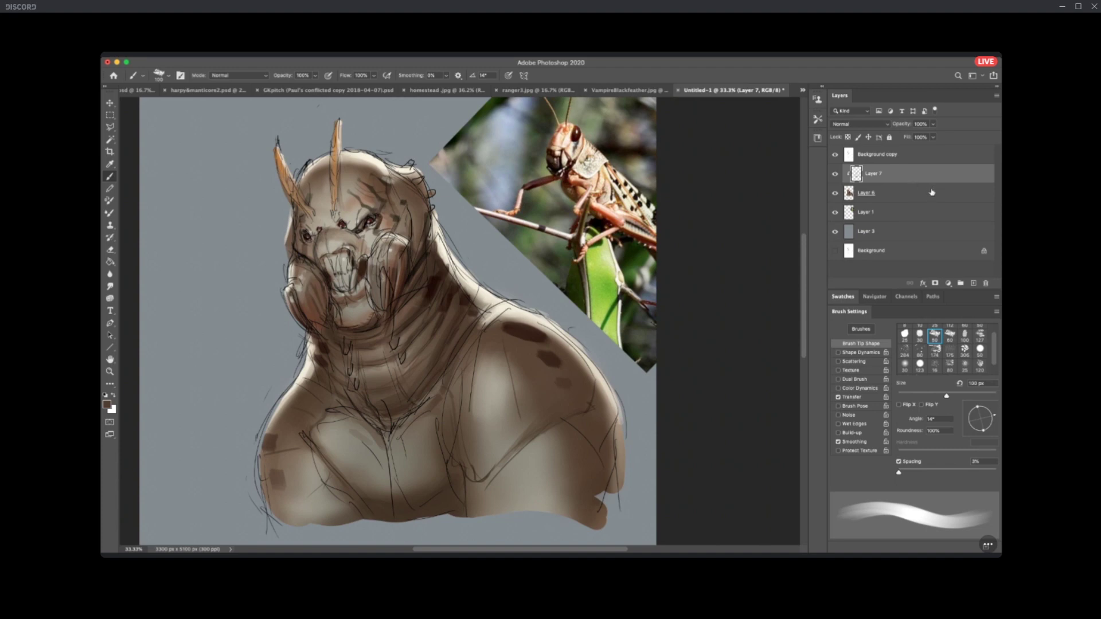
Clip Layer 7 to Layer 6, sample the locust's orange, and set up the soft round brush at 125 px.
{"action": "key", "text": "super+alt+g"}
{"action": "left_click", "coordinate": [552, 169], "text": "alt"}
{"action": "left_click", "coordinate": [917, 182], "text": "alt"}
{"action": "left_click", "coordinate": [905, 364]}
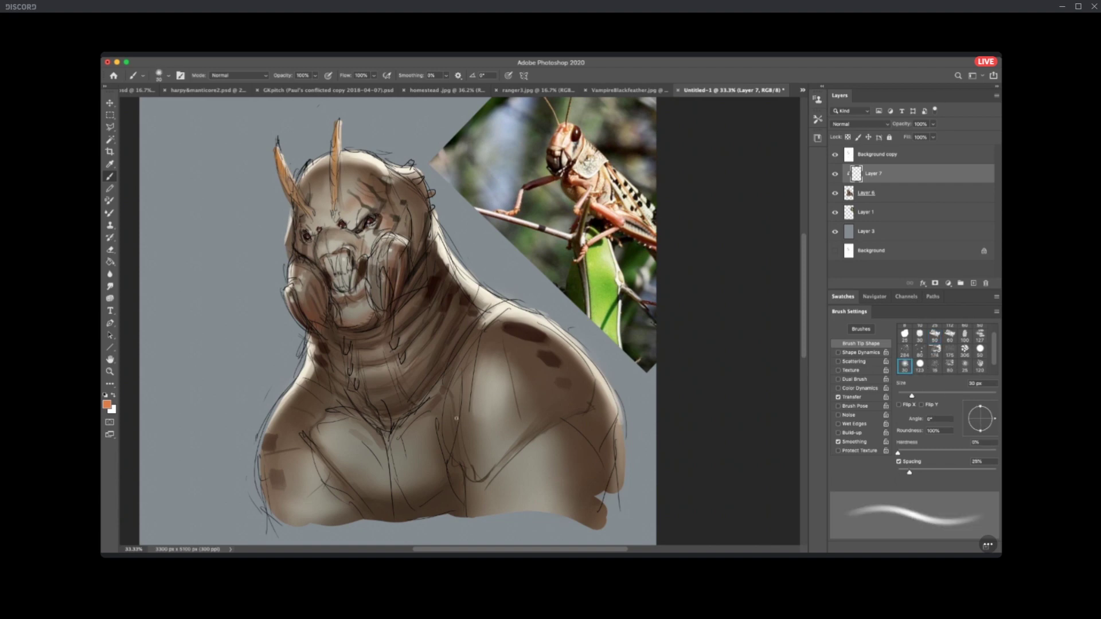
{"action": "key", "text": "bracketright"}
{"action": "key", "text": "bracketright"}
{"action": "key", "text": "bracketright"}
{"action": "key", "text": "bracketright"}
{"action": "key", "text": "bracketright"}
{"action": "key", "text": "bracketright"}
{"action": "key", "text": "bracketright"}
{"action": "key", "text": "bracketright"}
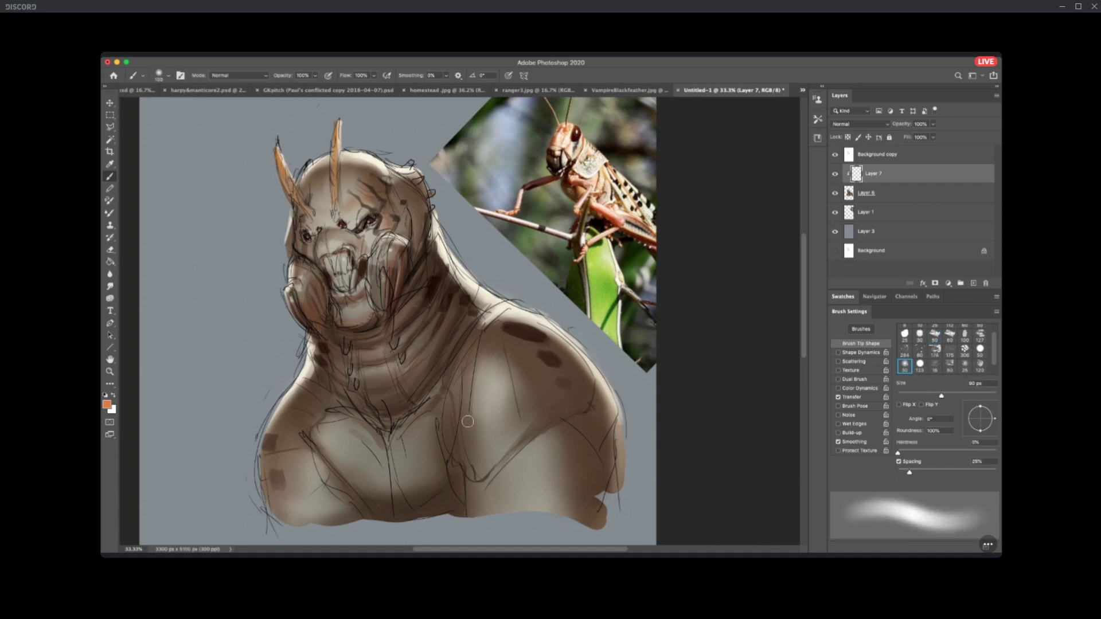
{"action": "key", "text": "bracketright"}
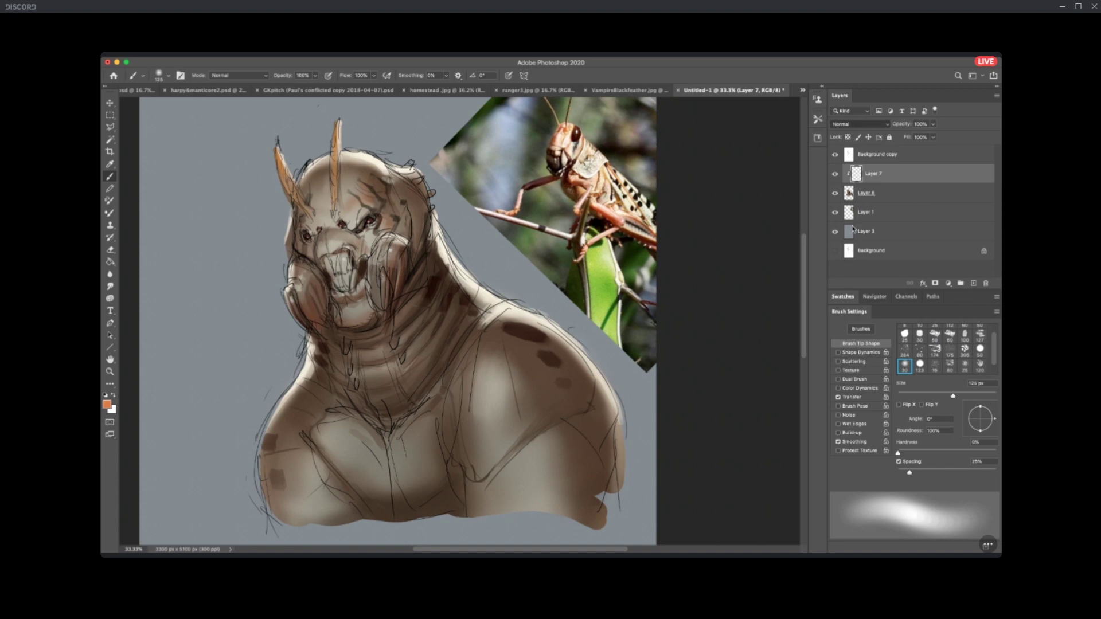
Set Layer 7 to Soft Light and paint the cheek plates and lower jaw with a sampled reddish orange.
{"action": "key", "text": "shift+alt+f"}
{"action": "left_click", "coordinate": [586, 227], "text": "alt"}
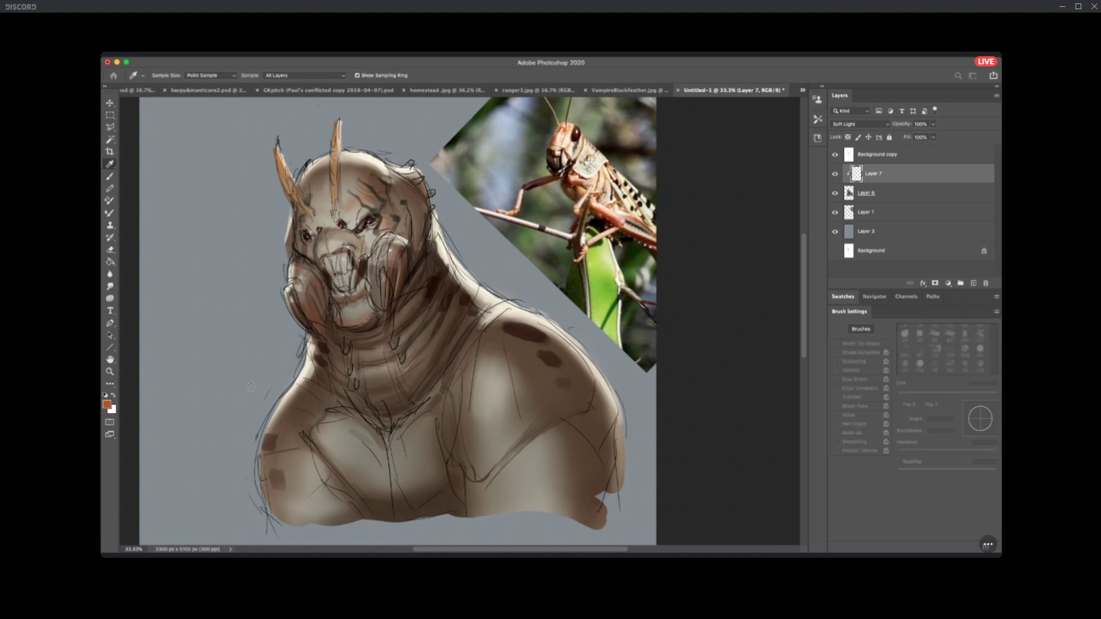
{"action": "left_click_drag", "start_coordinate": [393, 252], "coordinate": [395, 265]}
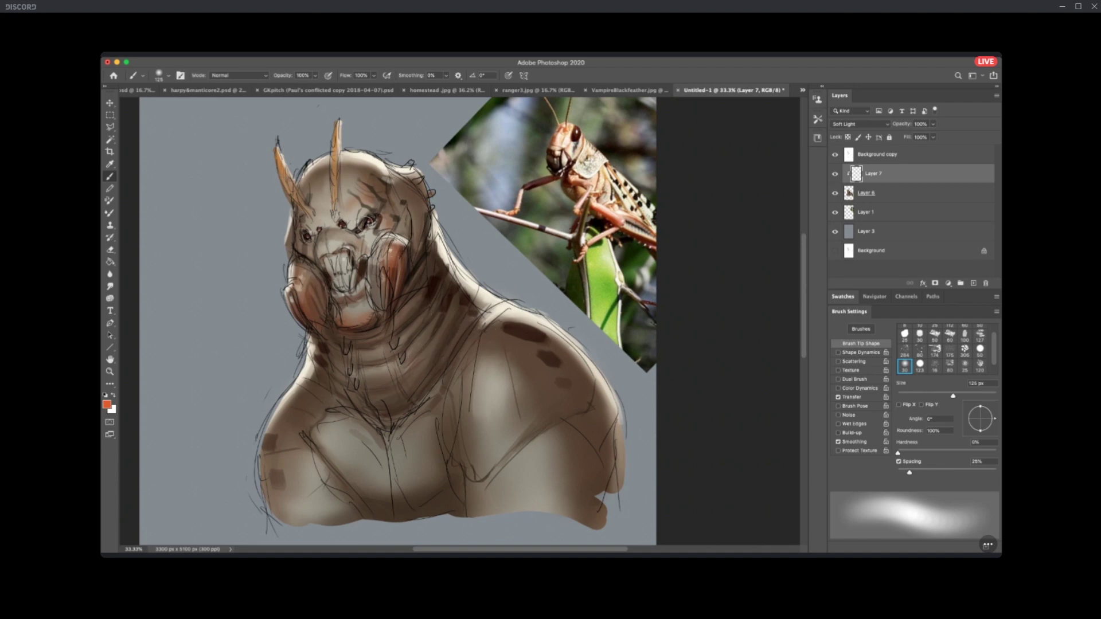
Add smaller orange accents around the eyes and face, reducing the soft round brush to 60 px and 45 px.
{"action": "key", "text": "bracketleft"}
{"action": "key", "text": "bracketleft"}
{"action": "key", "text": "bracketleft"}
{"action": "key", "text": "bracketleft"}
{"action": "key", "text": "bracketleft"}
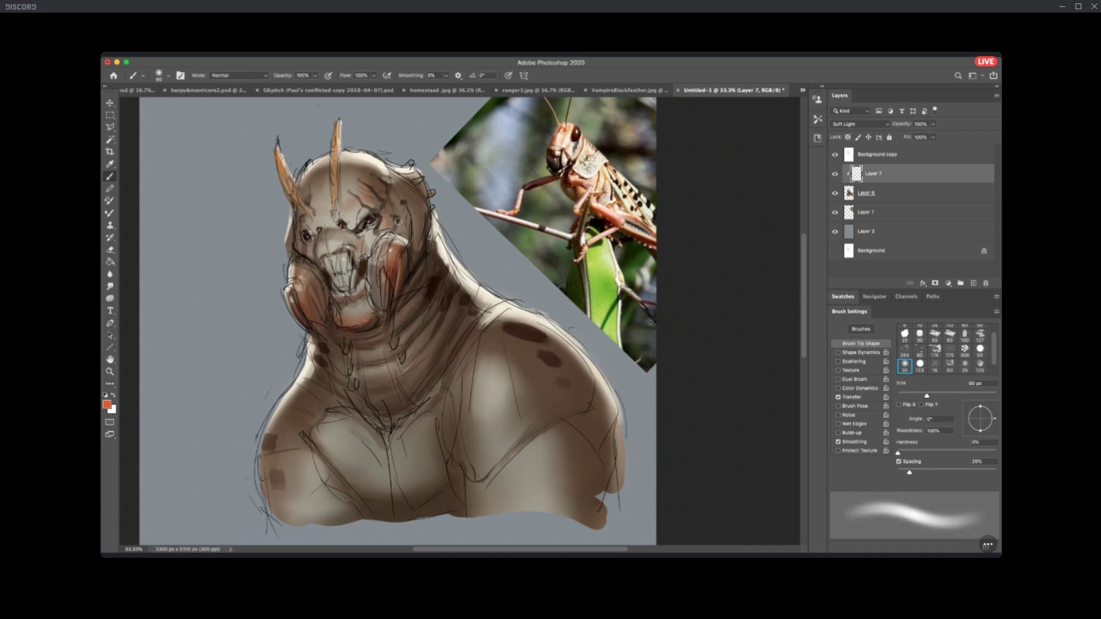
{"action": "key", "text": "bracketleft"}
{"action": "key", "text": "bracketleft"}
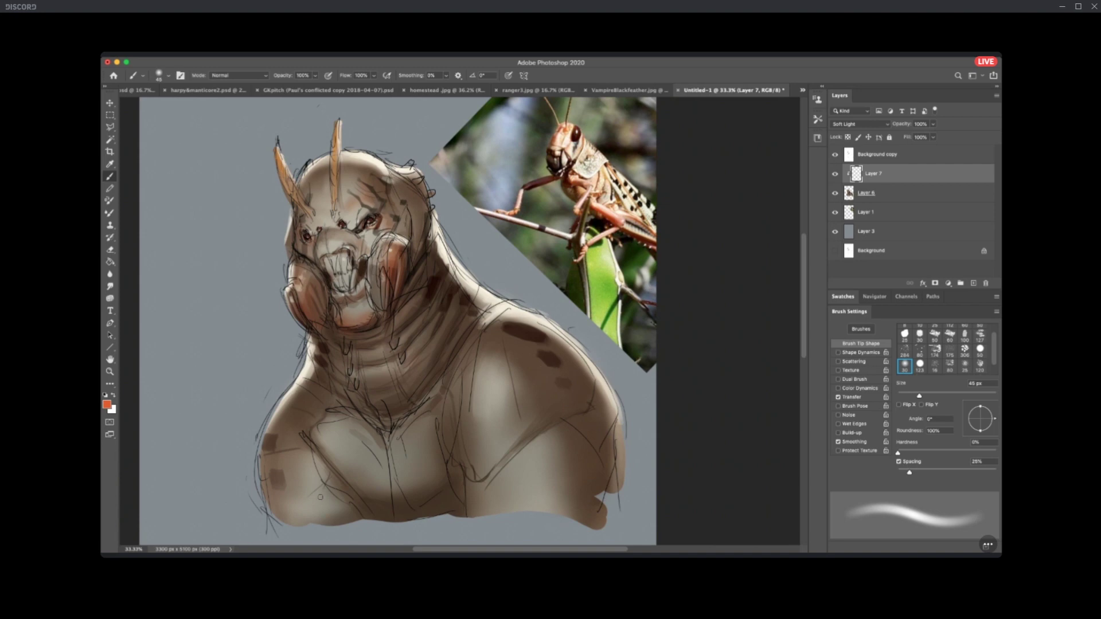
Touch up the tint with a sampled brown at 50 px and merge Layer 7 into Layer 6.
{"action": "left_click", "coordinate": [376, 321], "text": "alt"}
{"action": "key", "text": "bracketright"}
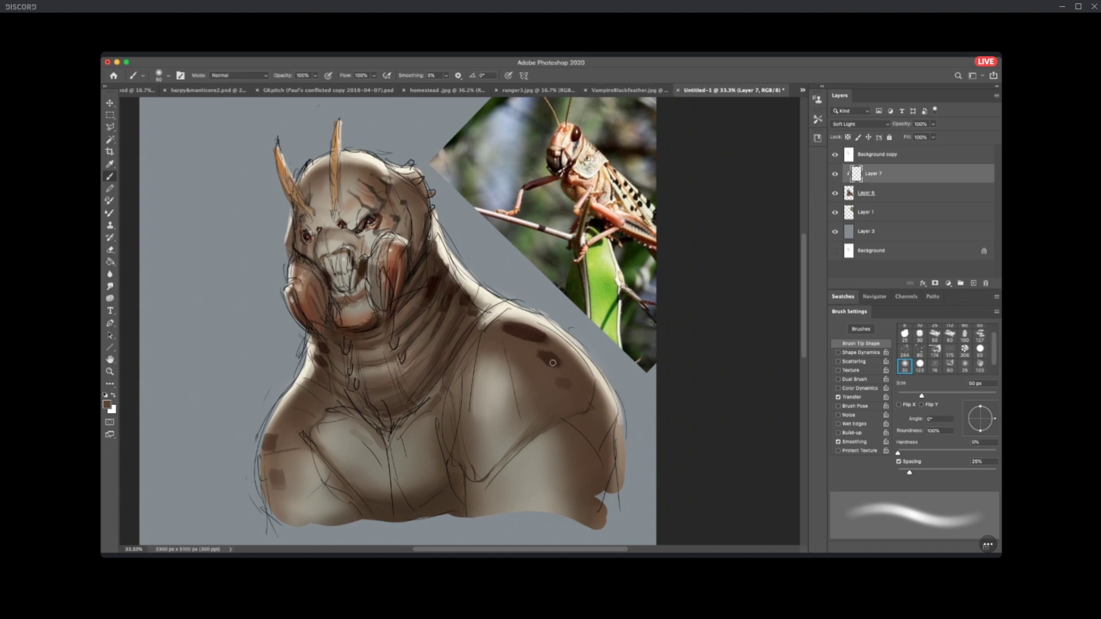
{"action": "key", "text": "Delete"}
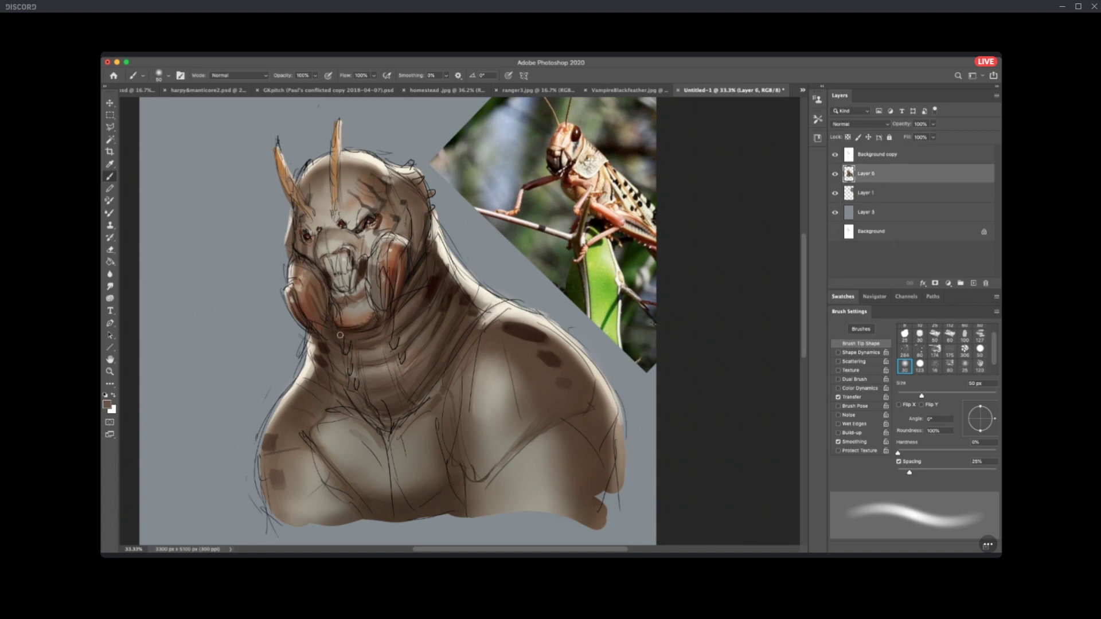
Shade the neck folds on Layer 6 with sampled dark browns using the soft round brush at 90 px.
{"action": "left_click", "coordinate": [432, 291], "text": "alt"}
{"action": "key", "text": "bracketright"}
{"action": "key", "text": "bracketright"}
{"action": "key", "text": "bracketright"}
{"action": "key", "text": "bracketright"}
{"action": "left_click", "coordinate": [366, 397], "text": "alt"}
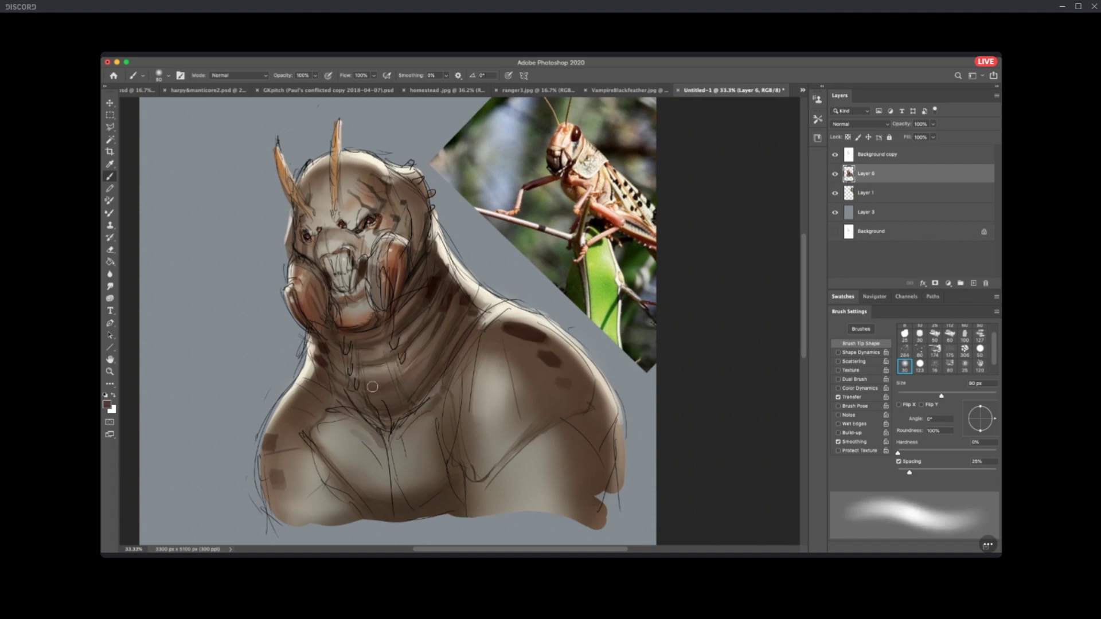
{"action": "left_click_drag", "start_coordinate": [463, 332], "coordinate": [462, 319]}
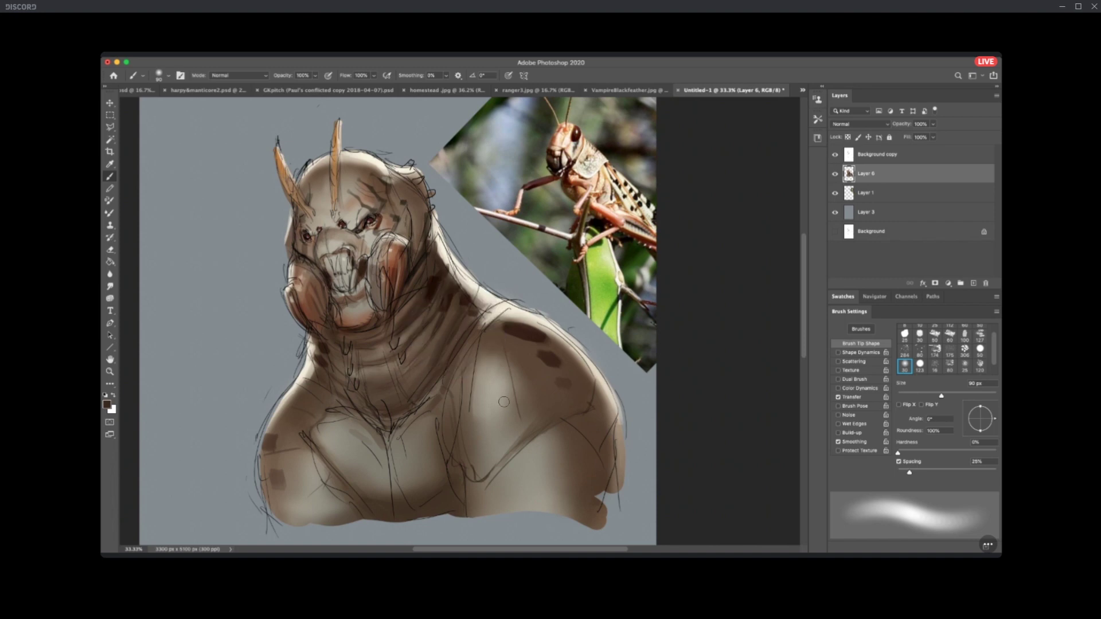
Darken the chest's centre line and the right-hand upper-arm crease with sampled browns at 90 px.
{"action": "left_click", "coordinate": [339, 395], "text": "alt"}
{"action": "left_click", "coordinate": [317, 418], "text": "alt"}
{"action": "left_click", "coordinate": [405, 451], "text": "alt"}
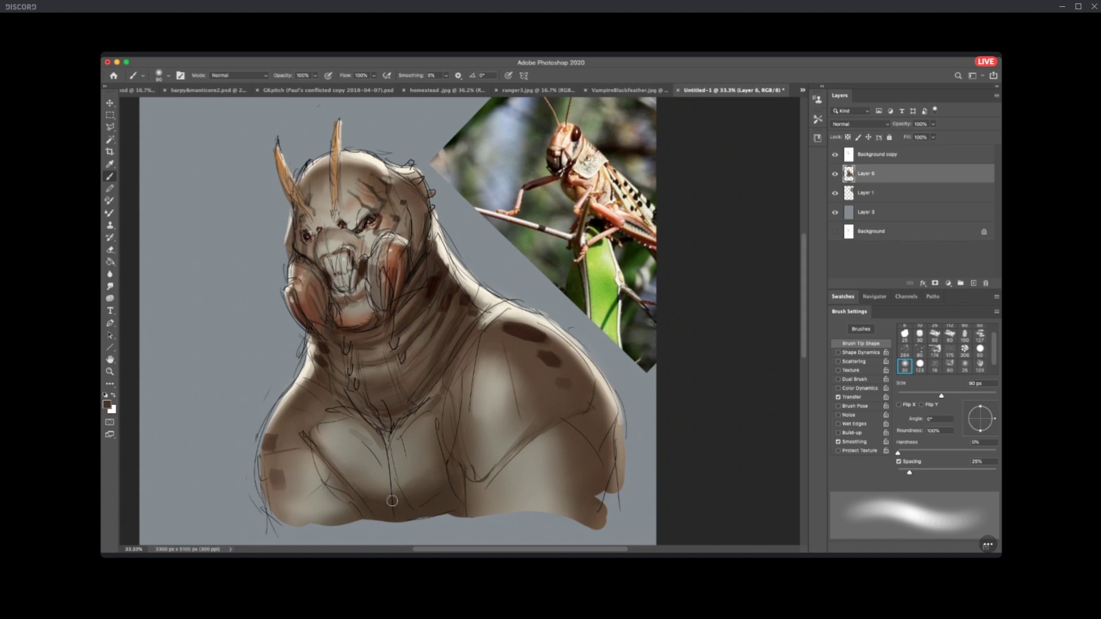
{"action": "left_click_drag", "start_coordinate": [386, 434], "coordinate": [394, 488]}
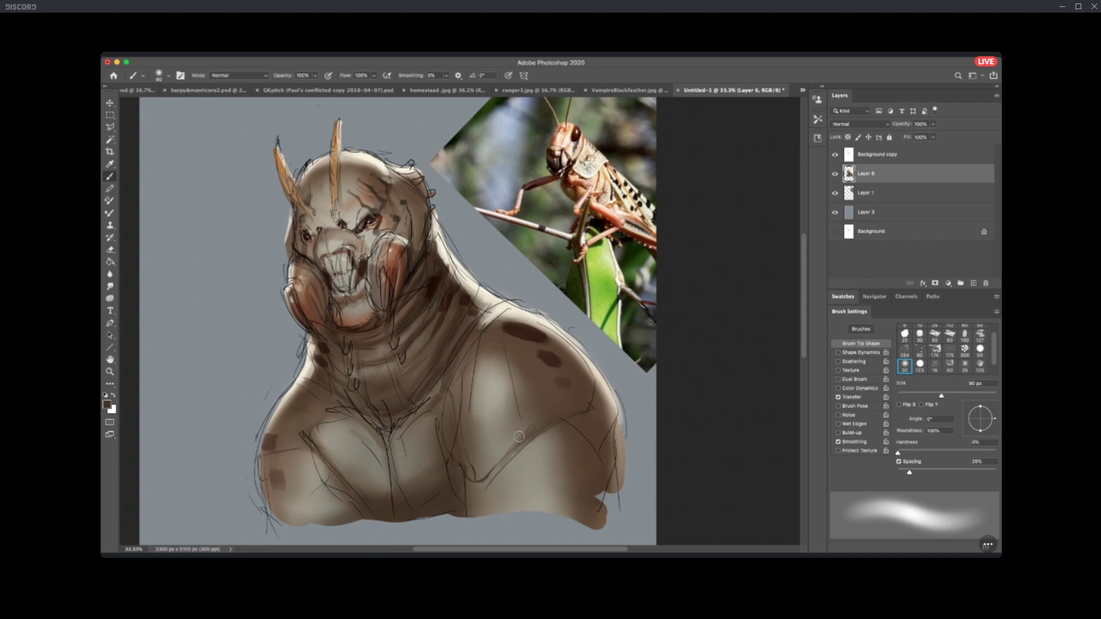
{"action": "left_click_drag", "start_coordinate": [547, 422], "coordinate": [476, 480]}
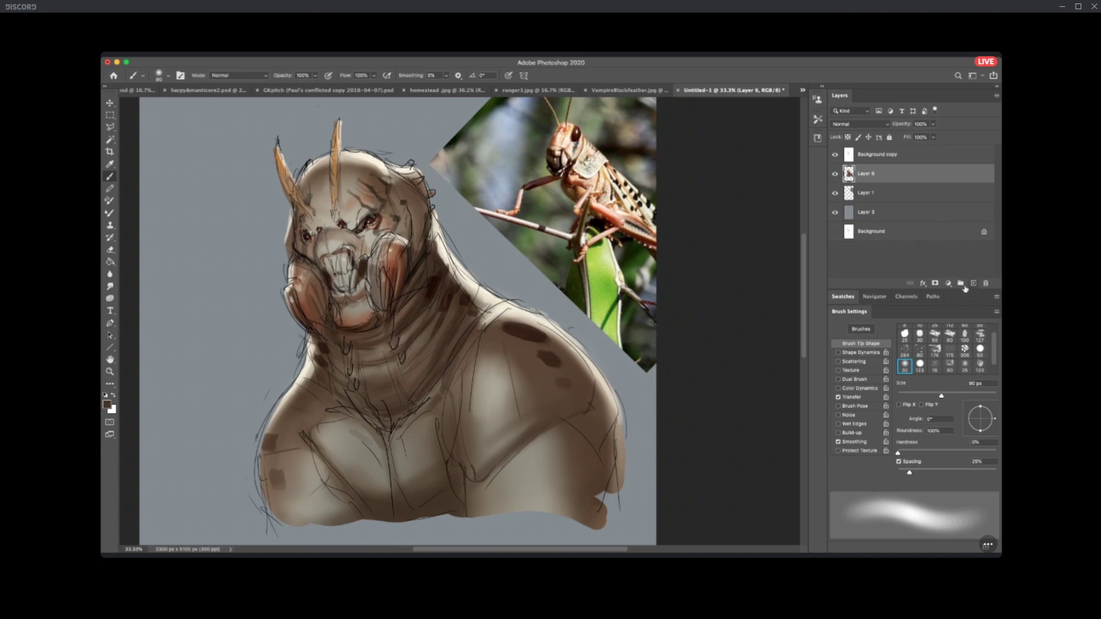
Paint pale rim highlights along the back of the neck and the right-hand shoulder with the flat brush at 35 px.
{"action": "left_click_drag", "start_coordinate": [995, 355], "coordinate": [995, 334]}
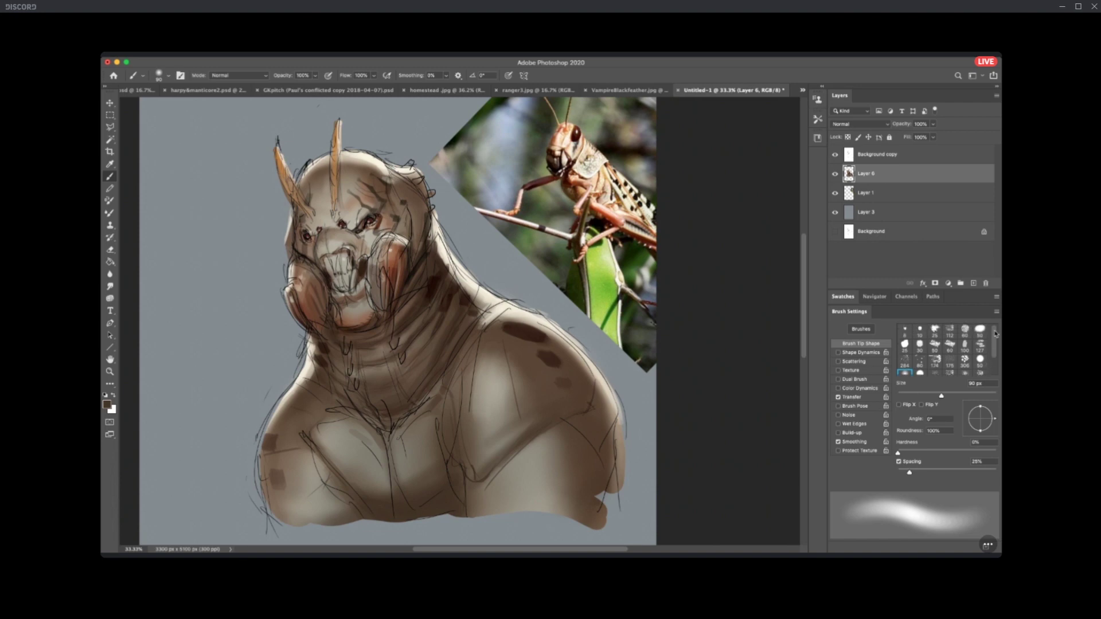
{"action": "left_click", "coordinate": [950, 346]}
{"action": "left_click", "coordinate": [440, 231], "text": "alt"}
{"action": "key", "text": "comma"}
{"action": "mouse_move", "coordinate": [447, 238]}
{"action": "left_mouse_down"}
{"action": "mouse_move", "coordinate": [460, 267]}
{"action": "mouse_move", "coordinate": [509, 301]}
{"action": "left_mouse_up"}
{"action": "left_click_drag", "start_coordinate": [558, 336], "coordinate": [604, 382]}
{"action": "mouse_move", "coordinate": [567, 345]}
{"action": "left_mouse_down"}
{"action": "mouse_move", "coordinate": [592, 368]}
{"action": "mouse_move", "coordinate": [583, 361]}
{"action": "mouse_move", "coordinate": [626, 450]}
{"action": "left_mouse_up"}
{"action": "left_click_drag", "start_coordinate": [609, 402], "coordinate": [625, 454]}
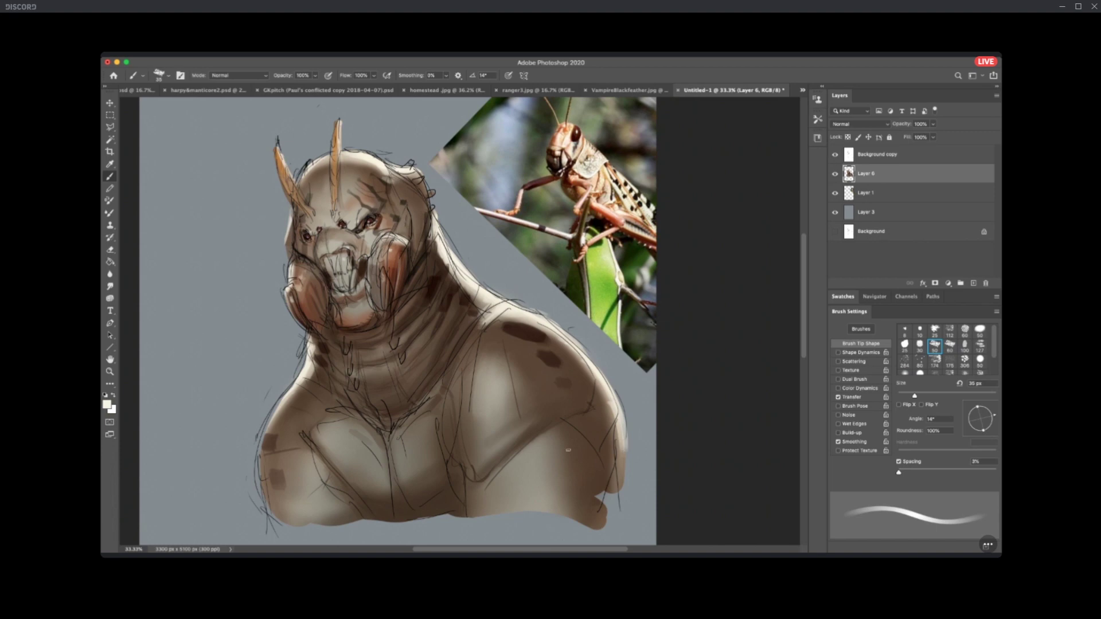
Paint pale rim highlights along the head's outline, the back of the neck and the left-hand shoulder.
{"action": "left_click_drag", "start_coordinate": [290, 215], "coordinate": [291, 235]}
{"action": "mouse_move", "coordinate": [302, 168]}
{"action": "left_mouse_down"}
{"action": "mouse_move", "coordinate": [313, 178]}
{"action": "mouse_move", "coordinate": [329, 159]}
{"action": "mouse_move", "coordinate": [361, 157]}
{"action": "mouse_move", "coordinate": [331, 155]}
{"action": "left_mouse_up"}
{"action": "mouse_move", "coordinate": [410, 179]}
{"action": "left_mouse_down"}
{"action": "mouse_move", "coordinate": [421, 179]}
{"action": "mouse_move", "coordinate": [414, 163]}
{"action": "left_mouse_up"}
{"action": "left_click_drag", "start_coordinate": [434, 240], "coordinate": [444, 259]}
{"action": "mouse_move", "coordinate": [298, 382]}
{"action": "left_mouse_down"}
{"action": "mouse_move", "coordinate": [307, 361]}
{"action": "mouse_move", "coordinate": [262, 451]}
{"action": "left_mouse_up"}
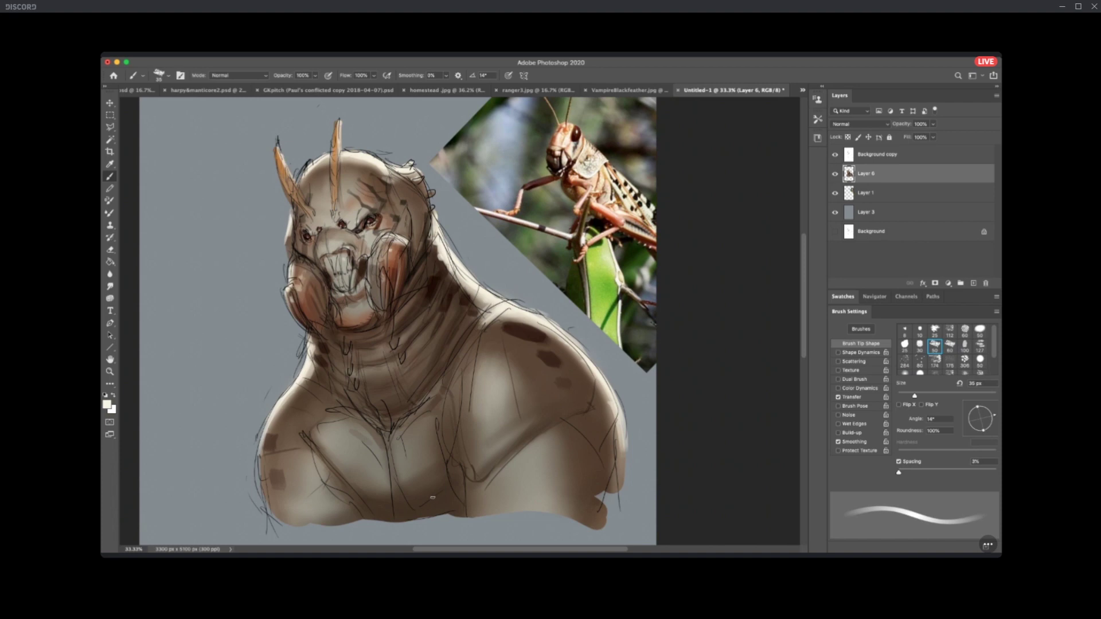
Refine the rim lights and neck folds with light and brown tones sampled from the face, shoulder and neck.
{"action": "left_click", "coordinate": [294, 236], "text": "alt"}
{"action": "left_click", "coordinate": [500, 307], "text": "alt"}
{"action": "left_click", "coordinate": [364, 330], "text": "alt"}
{"action": "left_click", "coordinate": [451, 314], "text": "alt"}
{"action": "left_click", "coordinate": [447, 245], "text": "alt"}
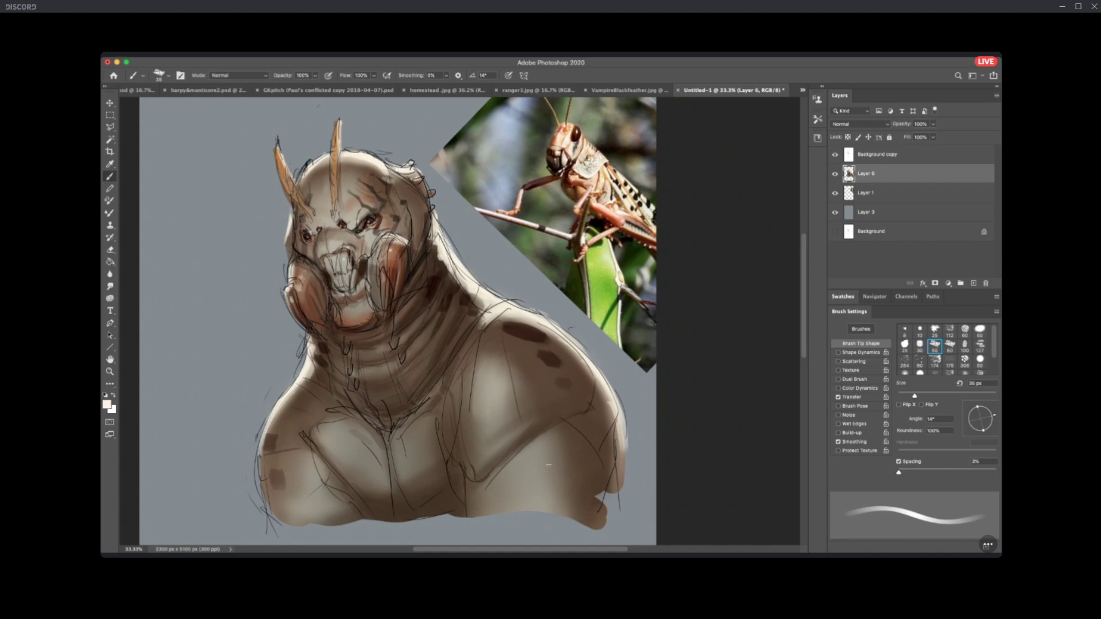
Refine the creature's face with colours sampled from the grasshopper photo and the cheek, reducing the brush to 15 px.
{"action": "left_click", "coordinate": [601, 173], "text": "alt"}
{"action": "left_click", "coordinate": [630, 199], "text": "alt"}
{"action": "left_click", "coordinate": [555, 140], "text": "alt"}
{"action": "left_click", "coordinate": [374, 214], "text": "alt"}
{"action": "left_click", "coordinate": [573, 160], "text": "alt"}
{"action": "key", "text": "bracketleft"}
{"action": "key", "text": "bracketleft"}
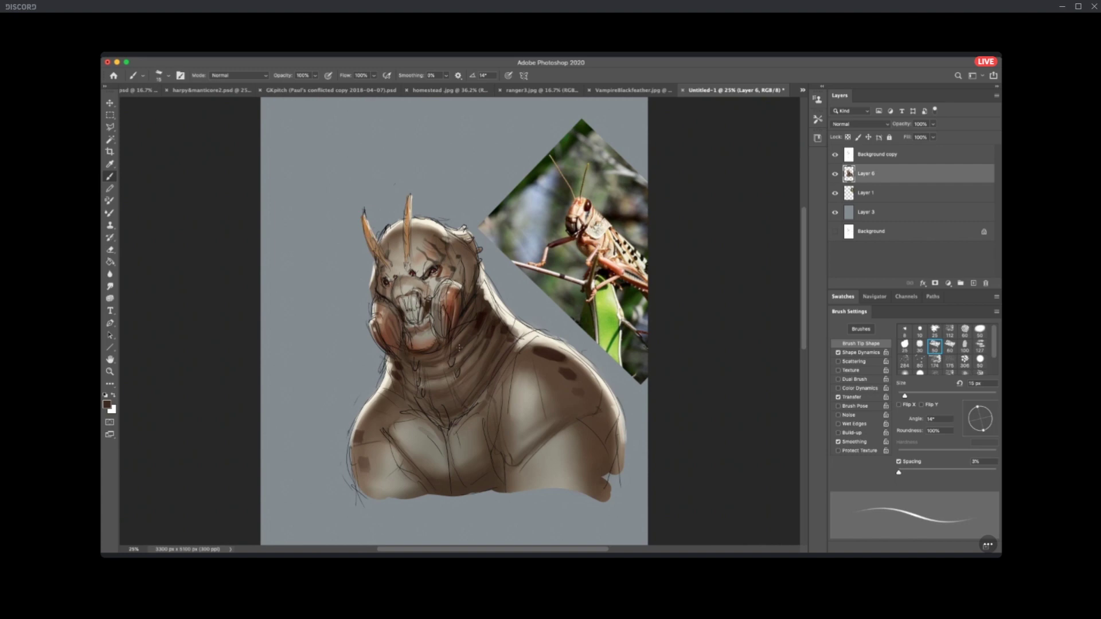
Shade around the right-hand eye and over the neck folds with sampled grey-brown tones at 40 px.
{"action": "scroll", "coordinate": [470, 349], "scroll_direction": "up", "scroll_amount": 3}
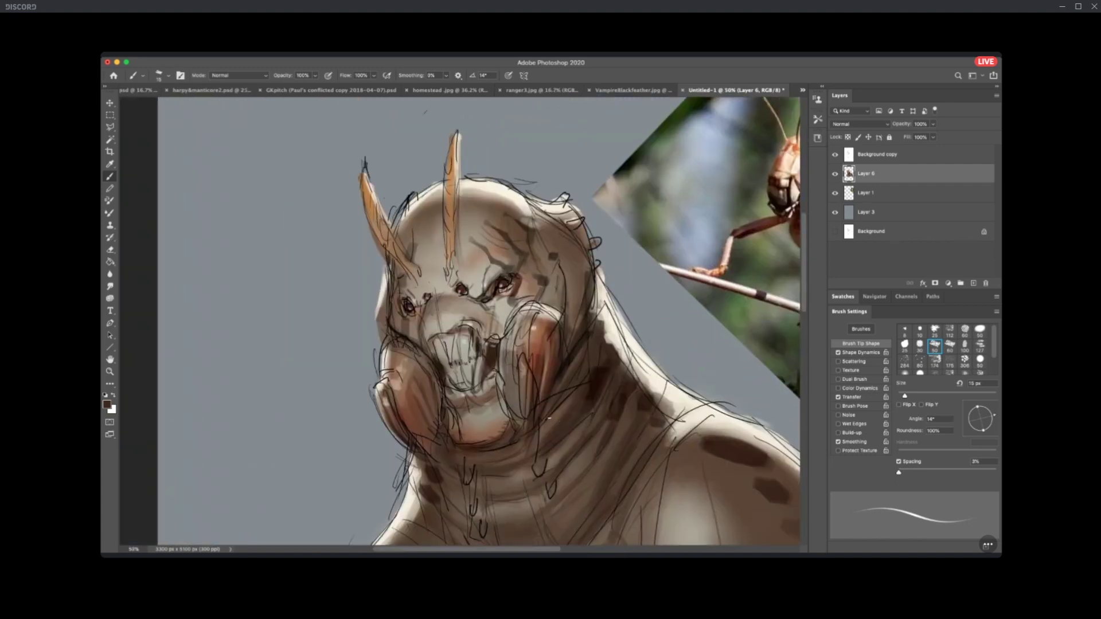
{"action": "key", "text": "bracketright"}
{"action": "key", "text": "bracketright"}
{"action": "key", "text": "bracketright"}
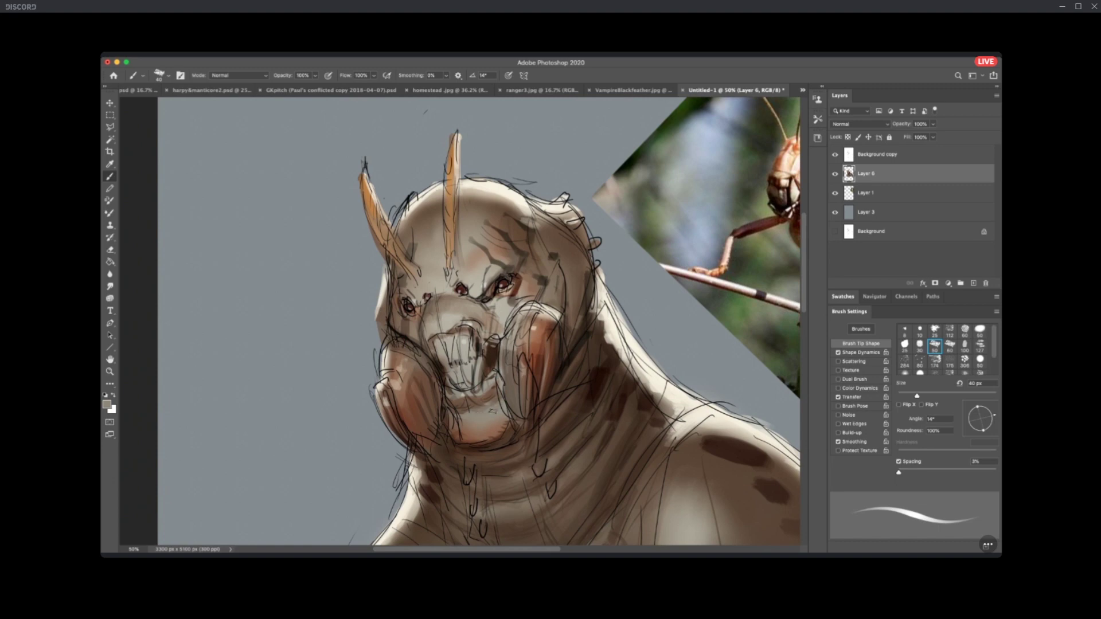
{"action": "left_click", "coordinate": [507, 304], "text": "alt"}
{"action": "left_click", "coordinate": [508, 267], "text": "alt"}
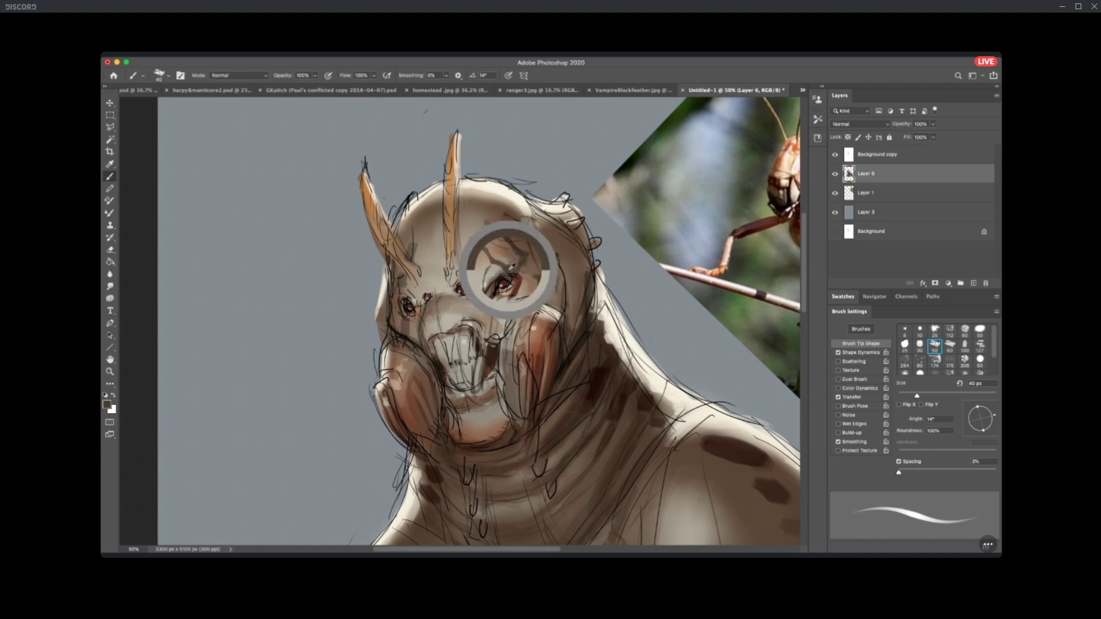
{"action": "left_click_drag", "start_coordinate": [509, 304], "coordinate": [294, 374]}
{"action": "left_click", "coordinate": [421, 439], "text": "alt"}
{"action": "left_click_drag", "start_coordinate": [445, 408], "coordinate": [480, 296]}
{"action": "left_click", "coordinate": [428, 382], "text": "alt"}
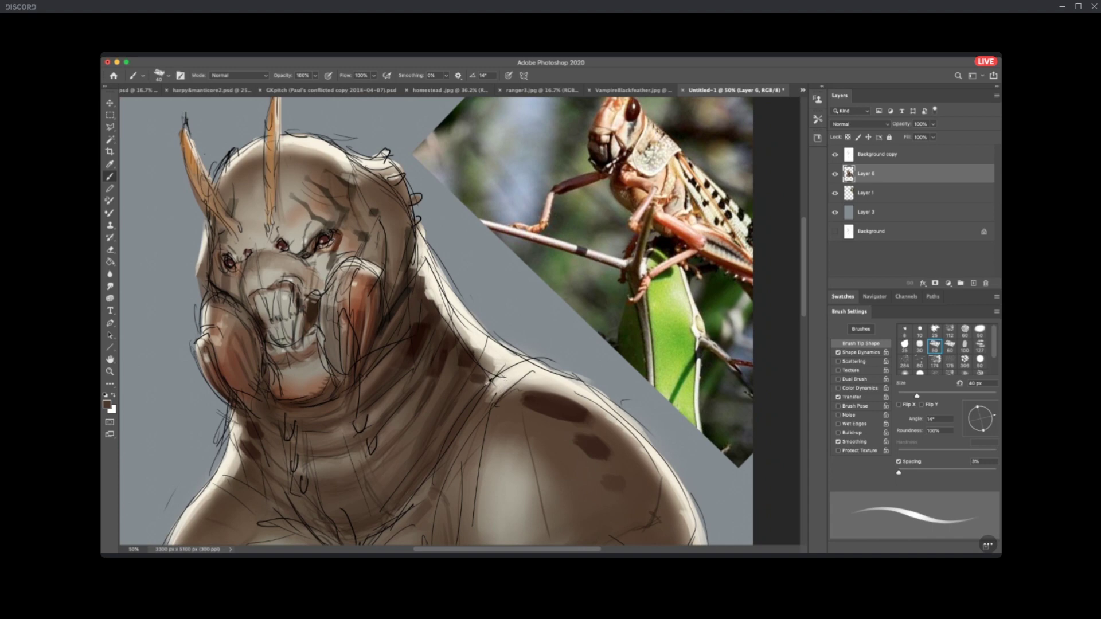
{"action": "left_click", "coordinate": [482, 380], "text": "alt"}
Rework the upper lip, teeth and chin crease with tones sampled around the mouth, at 30 px and then 15 px.
{"action": "left_click_drag", "start_coordinate": [270, 290], "coordinate": [261, 295]}
{"action": "left_click", "coordinate": [300, 303], "text": "alt"}
{"action": "key", "text": "bracketleft"}
{"action": "key", "text": "bracketleft"}
{"action": "key", "text": "bracketleft"}
{"action": "key", "text": "bracketleft"}
{"action": "key", "text": "bracketleft"}
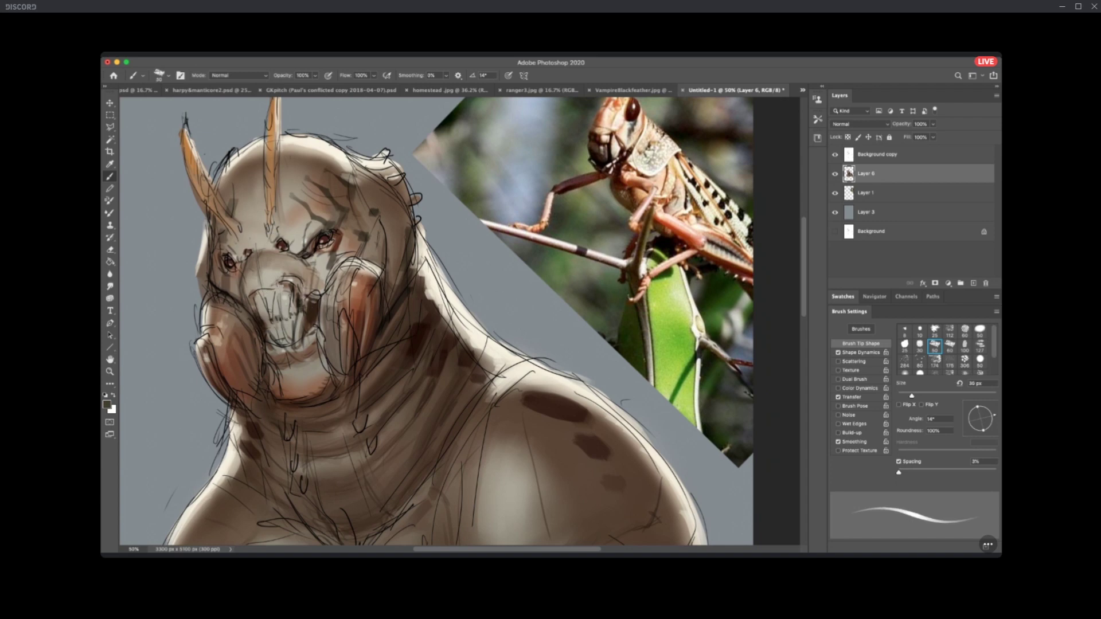
{"action": "left_click_drag", "start_coordinate": [261, 299], "coordinate": [286, 290]}
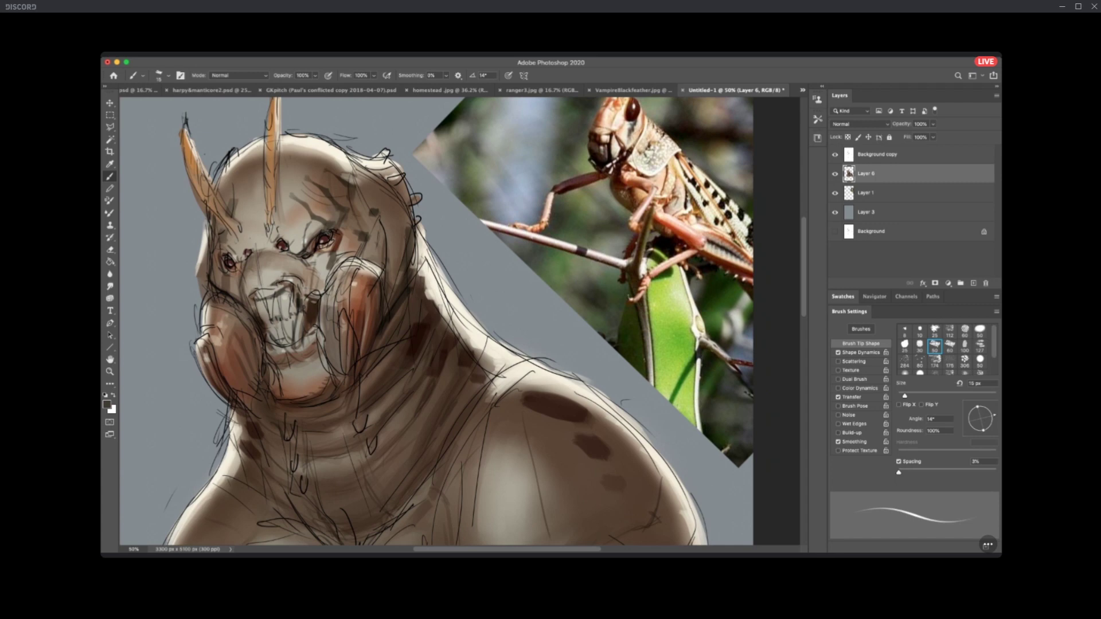
{"action": "left_click_drag", "start_coordinate": [262, 279], "coordinate": [278, 273]}
{"action": "left_click_drag", "start_coordinate": [294, 369], "coordinate": [289, 393]}
{"action": "left_click_drag", "start_coordinate": [254, 282], "coordinate": [255, 291]}
Darken the mouth interior beside the teeth with dark brown and red tones sampled from the face at 15 px.
{"action": "key", "text": "super+minus"}
{"action": "key", "text": "super+minus"}
{"action": "key", "text": "super+minus"}
{"action": "scroll", "coordinate": [518, 418], "scroll_direction": "up", "scroll_amount": 3}
{"action": "scroll", "coordinate": [518, 418], "scroll_direction": "down", "scroll_amount": 2}
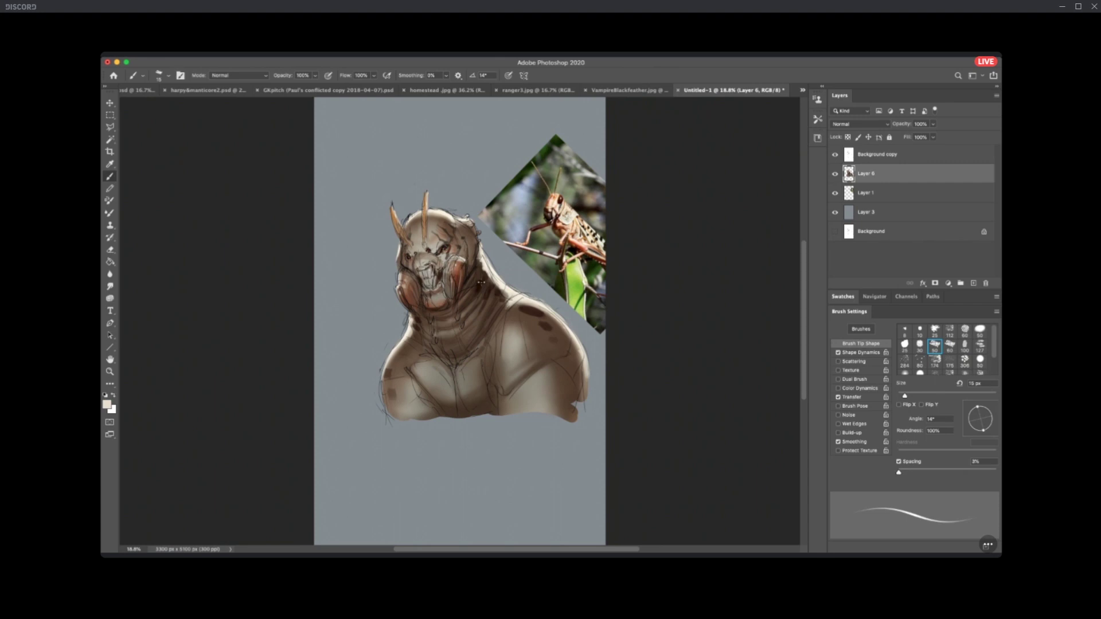
{"action": "scroll", "coordinate": [482, 289], "scroll_direction": "up", "scroll_amount": 1}
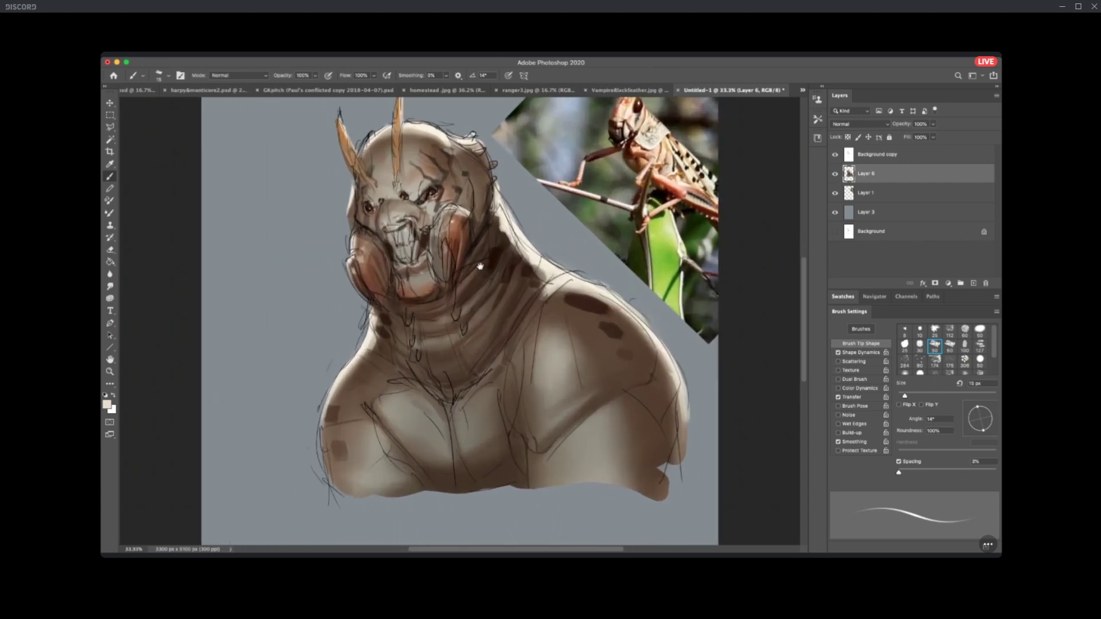
{"action": "scroll", "coordinate": [479, 286], "scroll_direction": "up", "scroll_amount": 1}
{"action": "left_click", "coordinate": [452, 370], "text": "alt"}
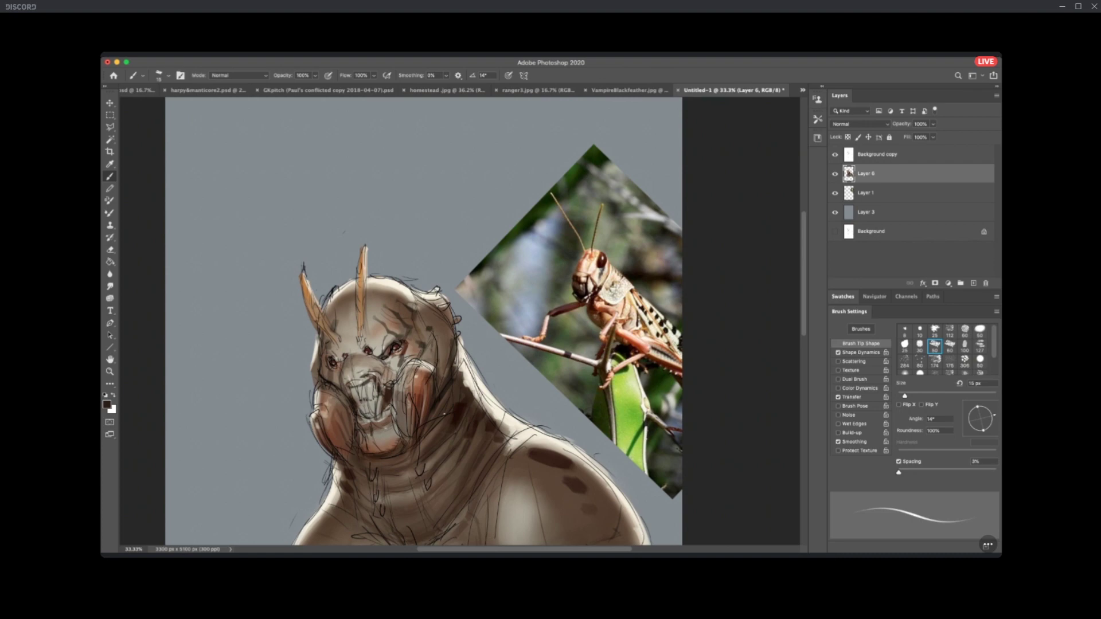
{"action": "left_click", "coordinate": [425, 383], "text": "alt"}
{"action": "key", "text": "super+equal"}
{"action": "mouse_move", "coordinate": [465, 488]}
{"action": "left_mouse_down"}
{"action": "mouse_move", "coordinate": [471, 375]}
{"action": "mouse_move", "coordinate": [464, 395]}
{"action": "left_mouse_up"}
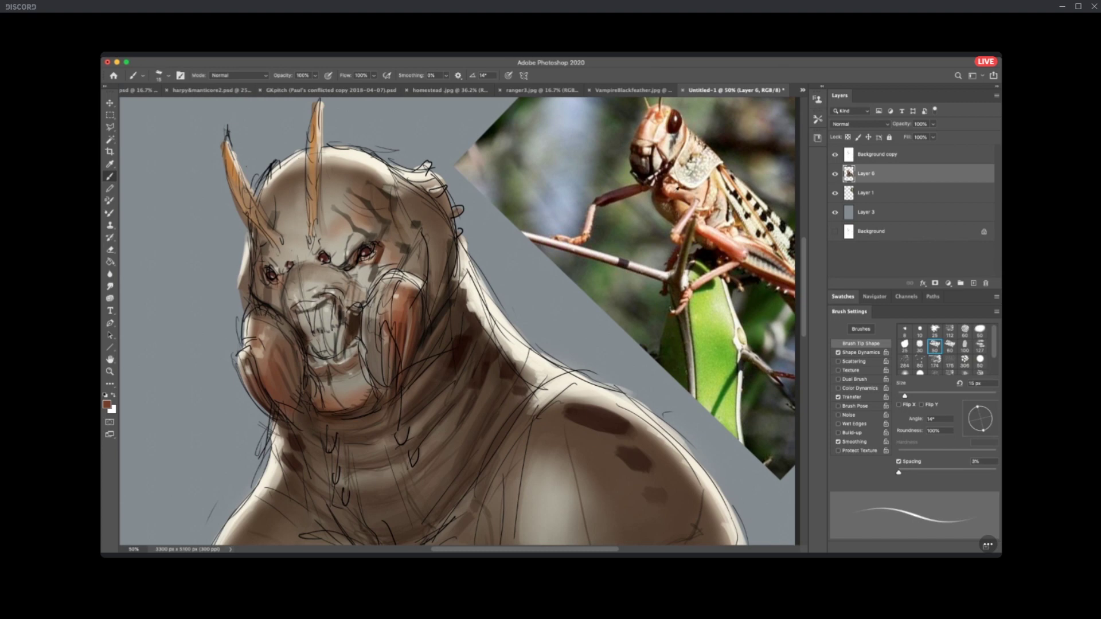
Paint small pale spines down the outer side of the right-hand cheek and along the chin with tones sampled from the grasshopper.
{"action": "left_click", "coordinate": [679, 190], "text": "alt"}
{"action": "left_click_drag", "start_coordinate": [435, 306], "coordinate": [442, 308]}
{"action": "left_click", "coordinate": [318, 176], "text": "alt"}
{"action": "left_click", "coordinate": [687, 203], "text": "alt"}
{"action": "left_click_drag", "start_coordinate": [356, 405], "coordinate": [362, 407]}
{"action": "left_click_drag", "start_coordinate": [322, 407], "coordinate": [322, 421]}
Blend the teeth, gums and upper lip with light and dark tones sampled from around the mouth.
{"action": "left_click", "coordinate": [305, 334], "text": "alt"}
{"action": "left_click_drag", "start_coordinate": [305, 334], "coordinate": [311, 328]}
{"action": "left_click", "coordinate": [325, 371], "text": "alt"}
{"action": "left_click", "coordinate": [328, 368], "text": "alt"}
{"action": "left_click", "coordinate": [316, 316], "text": "alt"}
{"action": "left_click", "coordinate": [319, 313], "text": "alt"}
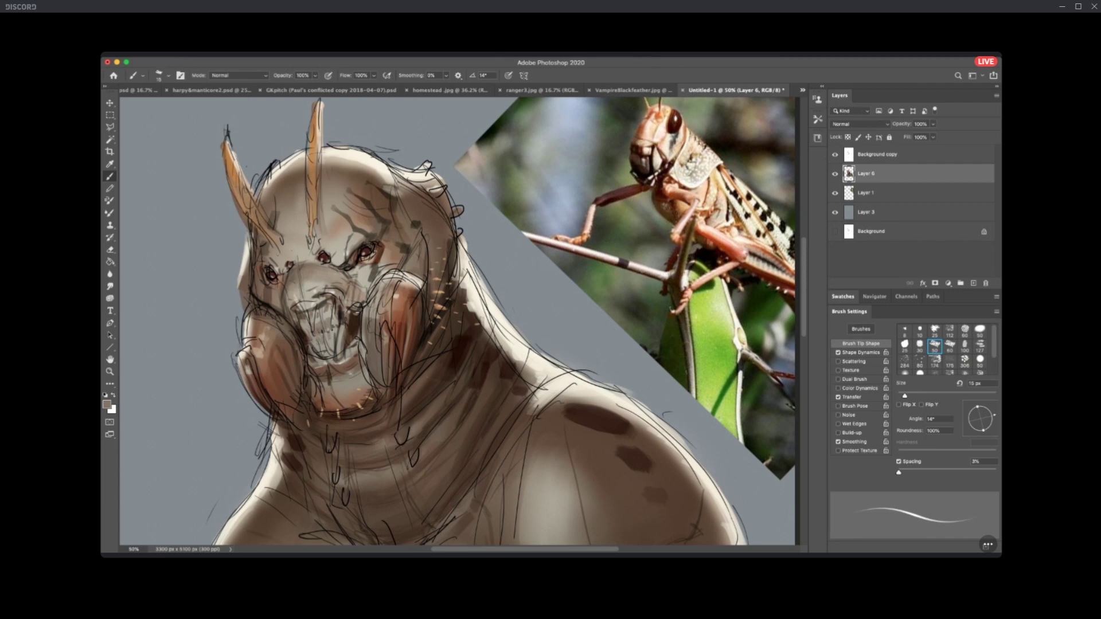
{"action": "left_click", "coordinate": [355, 335], "text": "alt"}
{"action": "left_click", "coordinate": [295, 324], "text": "alt"}
{"action": "left_click", "coordinate": [314, 355]}
{"action": "left_click", "coordinate": [294, 318], "text": "alt"}
{"action": "left_click", "coordinate": [285, 309], "text": "alt"}
{"action": "scroll", "coordinate": [360, 505], "scroll_direction": "down", "scroll_amount": 5}
{"action": "key", "text": "super+plus"}
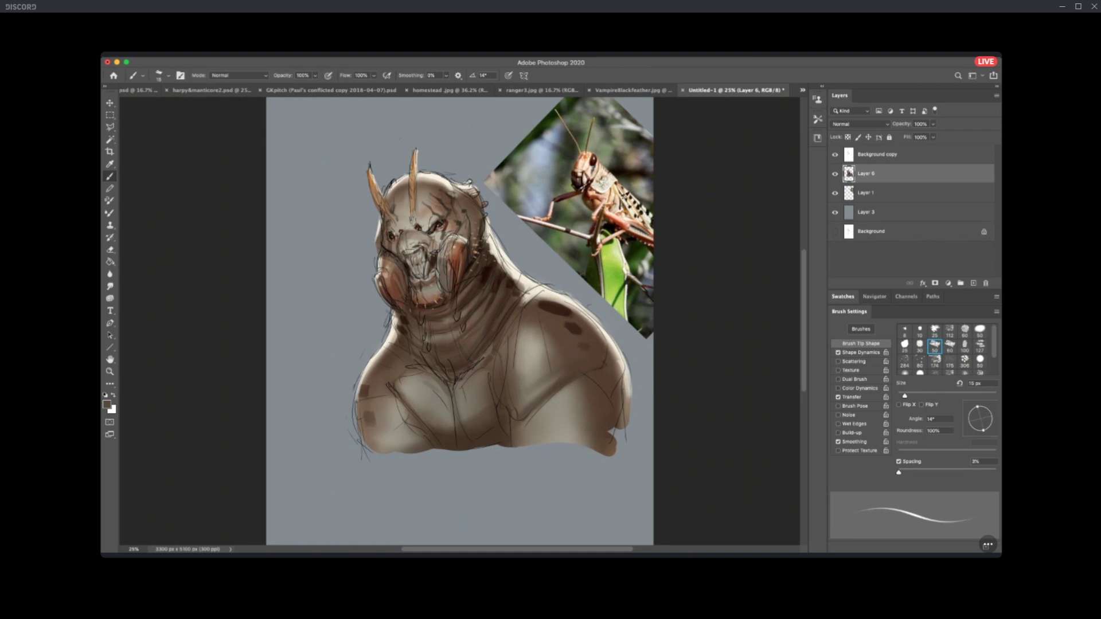
Paint pale tips on the hanging neck tendrils and fill the torso's lower edge and right-hand arm notch with brown at 50 px.
{"action": "left_click", "coordinate": [623, 194], "text": "alt"}
{"action": "left_click", "coordinate": [517, 310], "text": "alt"}
{"action": "key", "text": "bracketright"}
{"action": "key", "text": "bracketright"}
{"action": "key", "text": "bracketright"}
{"action": "key", "text": "bracketright"}
{"action": "key", "text": "bracketright"}
{"action": "key", "text": "bracketright"}
{"action": "key", "text": "bracketright"}
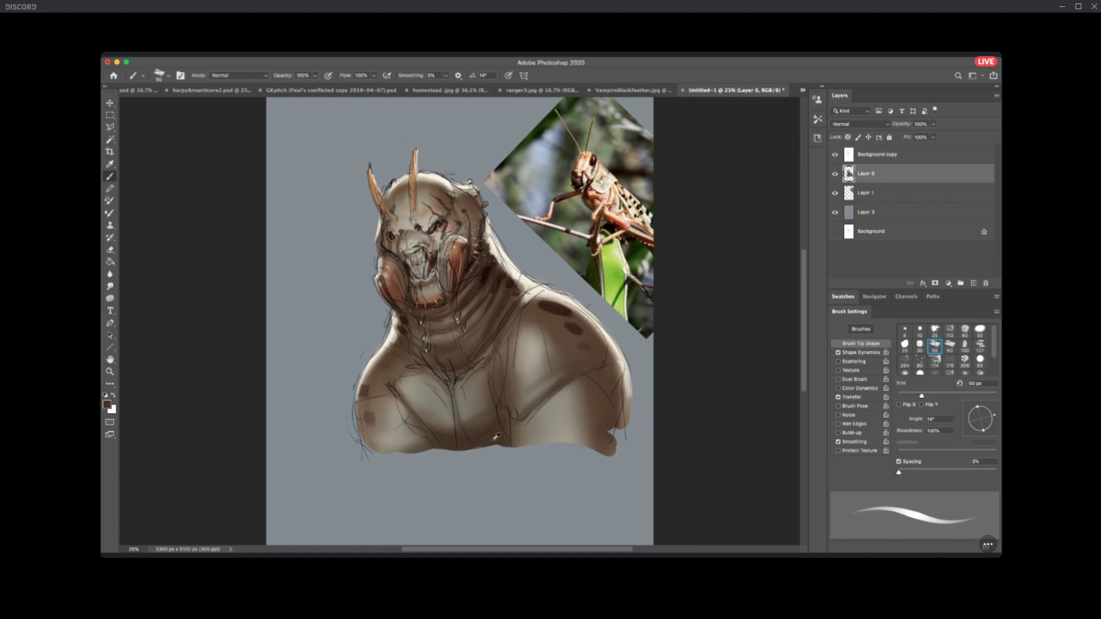
{"action": "left_click_drag", "start_coordinate": [494, 437], "coordinate": [478, 447]}
{"action": "left_click_drag", "start_coordinate": [622, 419], "coordinate": [607, 430]}
{"action": "left_click", "coordinate": [388, 362]}
{"action": "left_click", "coordinate": [525, 304]}
Strengthen the pale rim light behind the neck and dot small peach spines onto the neck, reducing the brush to 15 px.
{"action": "left_click", "coordinate": [493, 237], "text": "alt"}
{"action": "left_click_drag", "start_coordinate": [493, 236], "coordinate": [512, 268]}
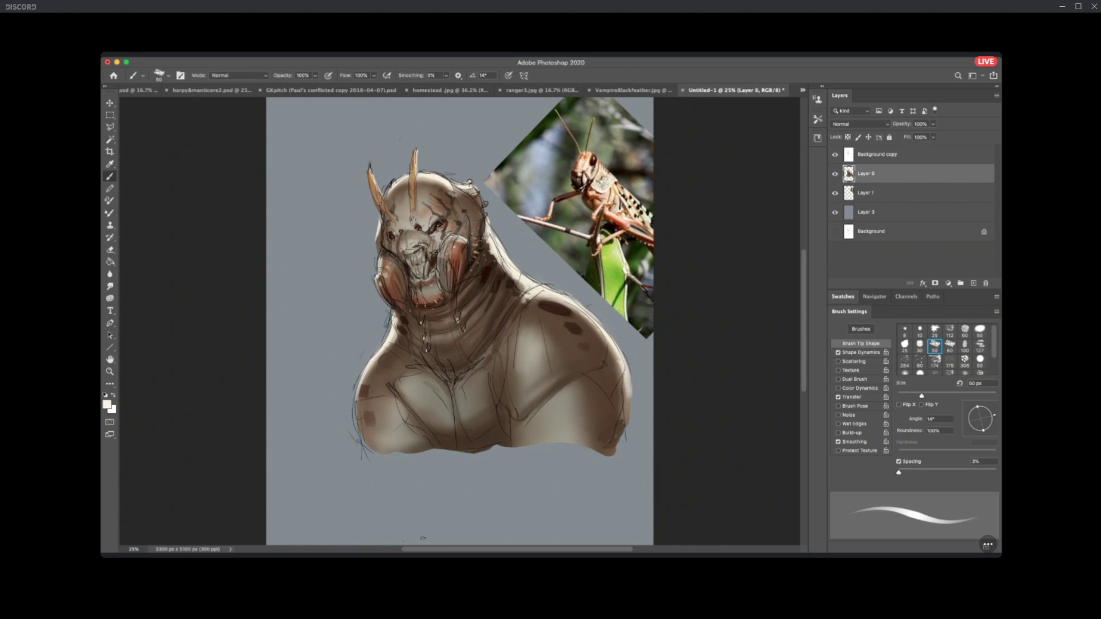
{"action": "left_click", "coordinate": [495, 261], "text": "alt"}
{"action": "left_click", "coordinate": [617, 184], "text": "alt"}
{"action": "left_click_drag", "start_coordinate": [441, 327], "coordinate": [499, 294]}
{"action": "key", "text": "bracketleft"}
{"action": "key", "text": "bracketleft"}
{"action": "key", "text": "bracketleft"}
{"action": "key", "text": "bracketleft"}
{"action": "key", "text": "bracketleft"}
{"action": "key", "text": "bracketleft"}
{"action": "key", "text": "bracketleft"}
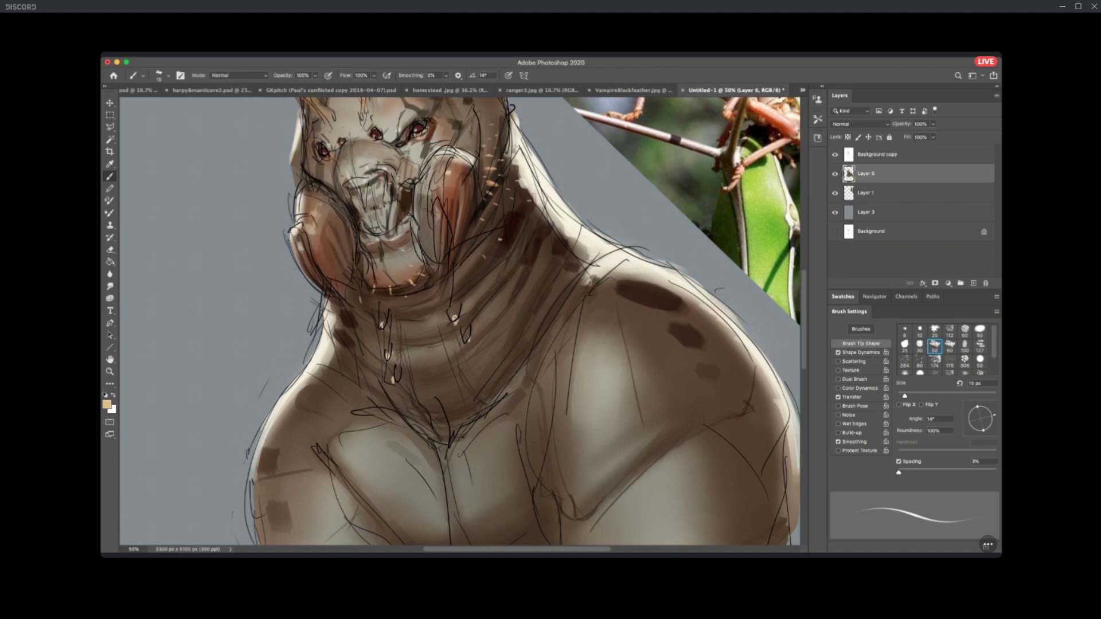
Refine the edges of both cheek mandibles with tones sampled from the face at 15 px.
{"action": "left_click", "coordinate": [378, 180], "text": "alt"}
{"action": "left_click", "coordinate": [411, 191], "text": "alt"}
{"action": "left_click_drag", "start_coordinate": [423, 160], "coordinate": [417, 235]}
{"action": "left_click", "coordinate": [308, 265], "text": "alt"}
{"action": "left_click", "coordinate": [316, 287]}
{"action": "left_click", "coordinate": [343, 283], "text": "alt"}
{"action": "left_click_drag", "start_coordinate": [551, 288], "coordinate": [547, 421]}
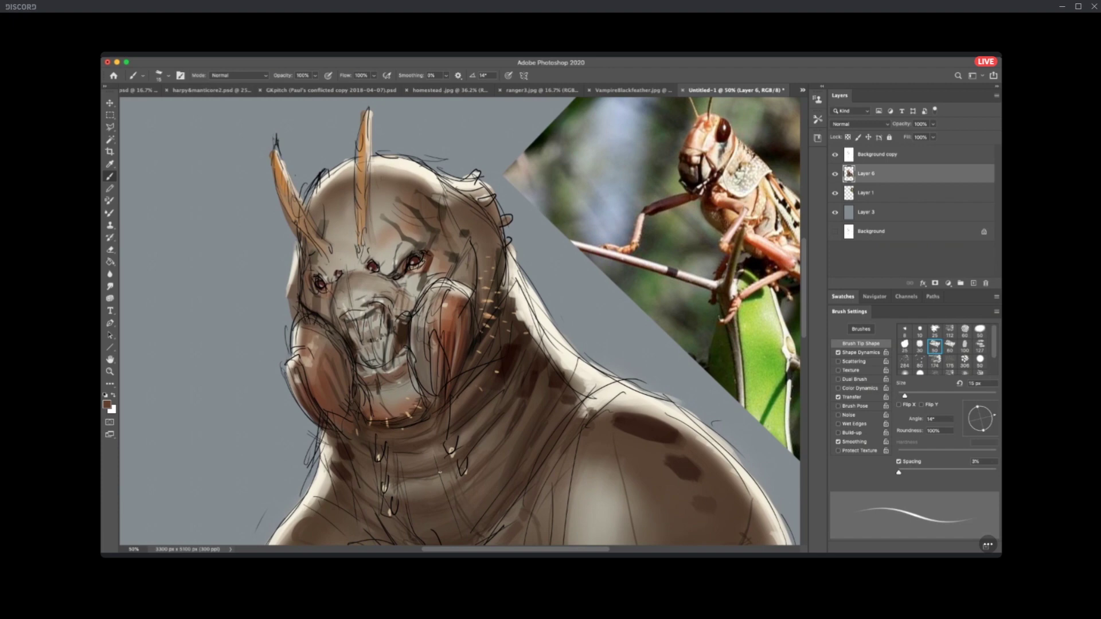
Paint additional dark brown spots on the right-hand shoulder with the brush at 45 px.
{"action": "left_click", "coordinate": [514, 408], "text": "alt"}
{"action": "left_click_drag", "start_coordinate": [582, 391], "coordinate": [552, 238]}
{"action": "key", "text": "ctrl+minus"}
{"action": "key", "text": "ctrl+minus"}
{"action": "key", "text": "ctrl+minus"}
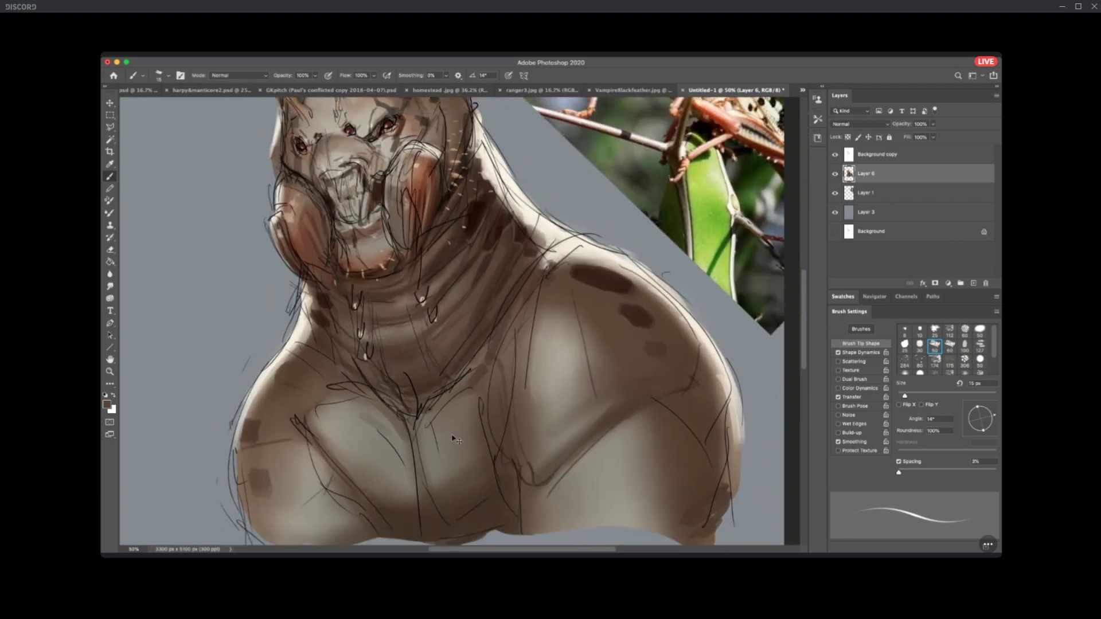
{"action": "key", "text": "ctrl+plus"}
{"action": "key", "text": "ctrl+plus"}
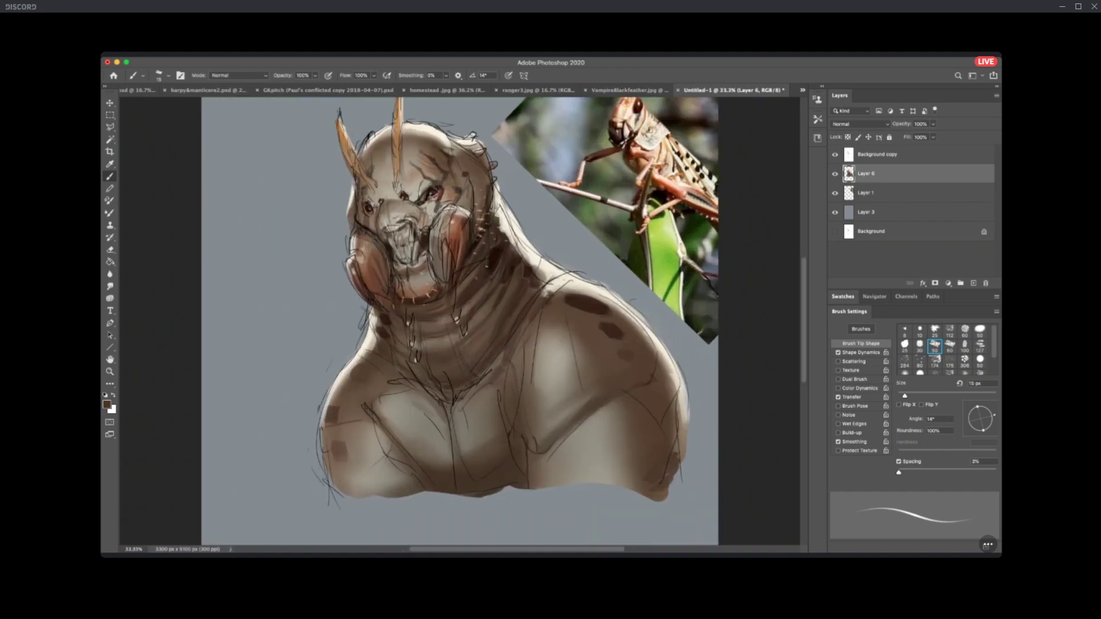
{"action": "key", "text": "bracketright"}
{"action": "key", "text": "bracketright"}
{"action": "key", "text": "bracketright"}
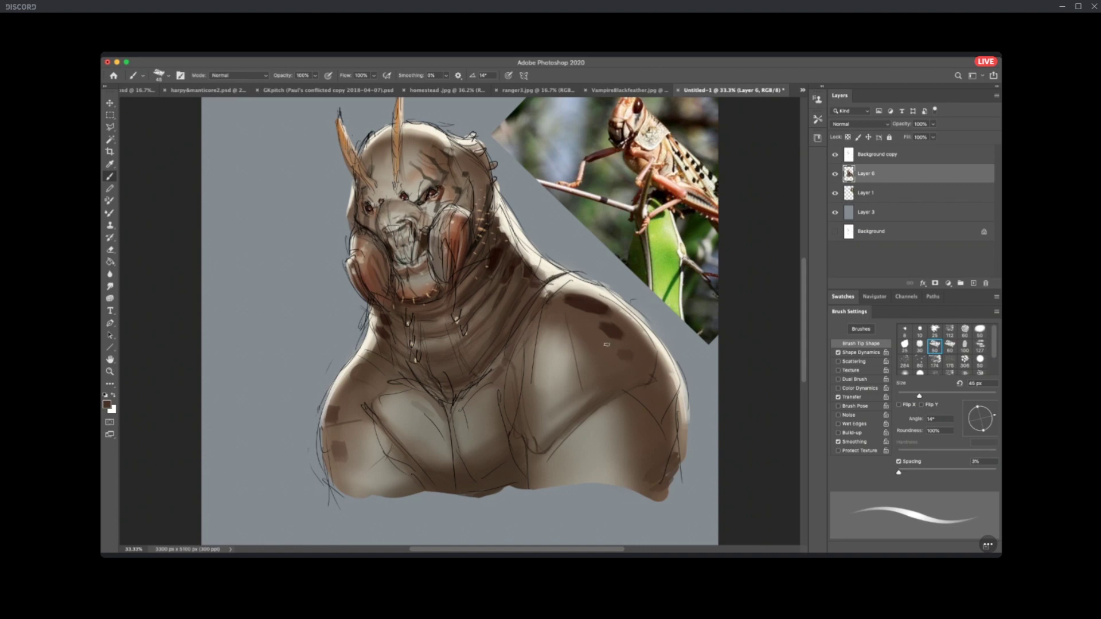
{"action": "left_click_drag", "start_coordinate": [638, 353], "coordinate": [656, 339]}
Paint a pale tendril tip on the neck folds at 30 px with a colour sampled from the grasshopper.
{"action": "key", "text": "bracketleft"}
{"action": "key", "text": "bracketleft"}
{"action": "key", "text": "bracketleft"}
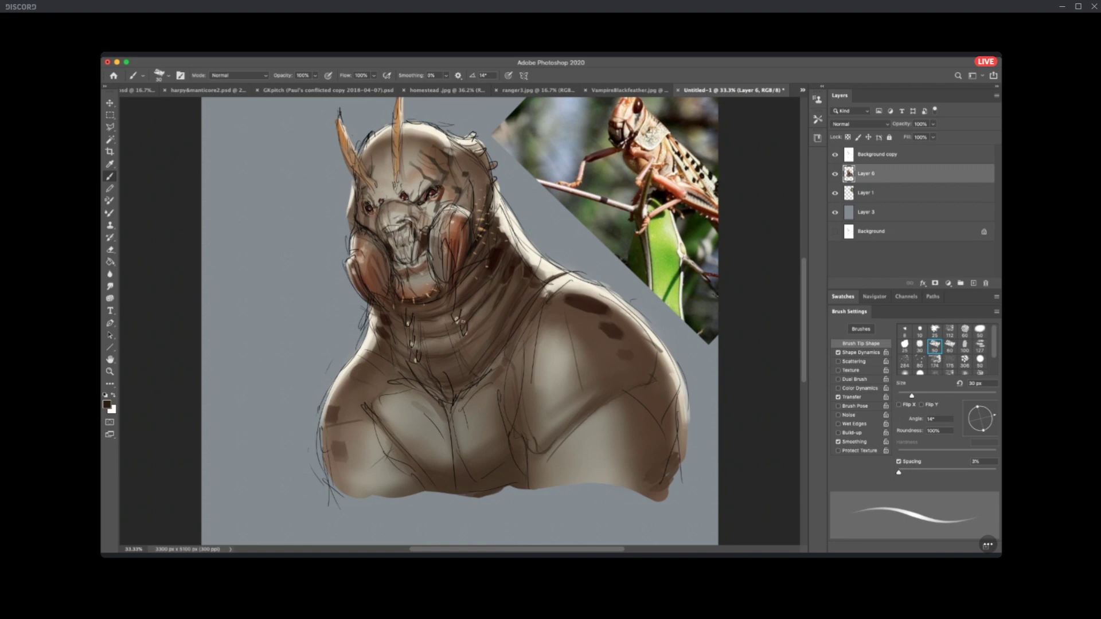
{"action": "left_click", "coordinate": [664, 143], "text": "alt"}
{"action": "left_click_drag", "start_coordinate": [468, 352], "coordinate": [469, 359]}
Shade the right-hand shoulder crease and the right-hand arm's outer edge with browns sampled from the chest at 30 px.
{"action": "left_click", "coordinate": [443, 396], "text": "alt"}
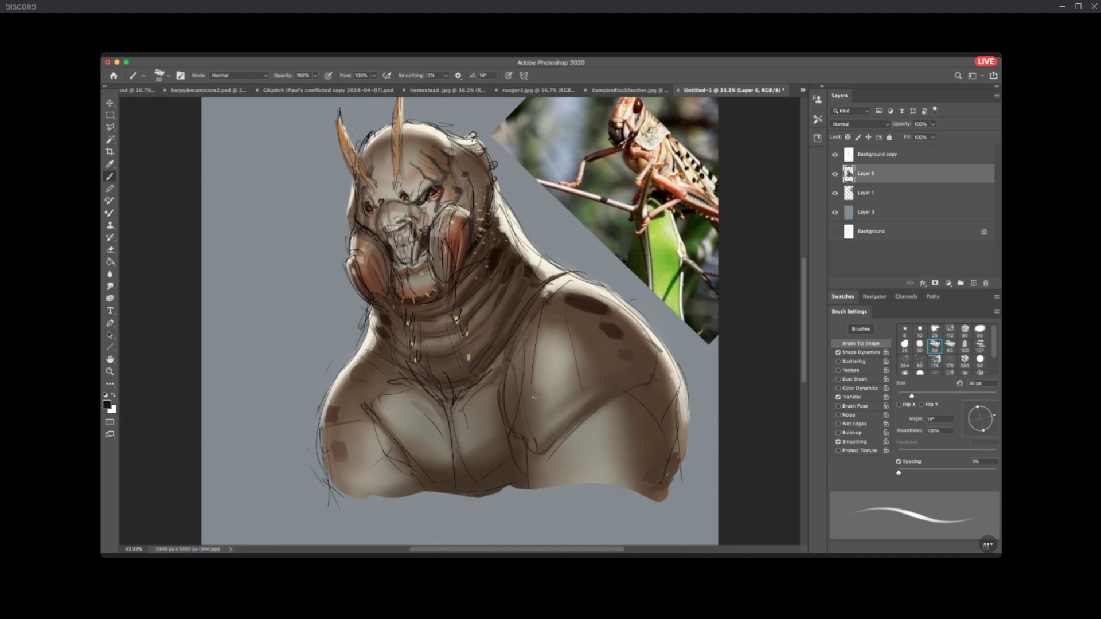
{"action": "left_click", "coordinate": [588, 374], "text": "alt"}
{"action": "left_click_drag", "start_coordinate": [675, 439], "coordinate": [677, 395]}
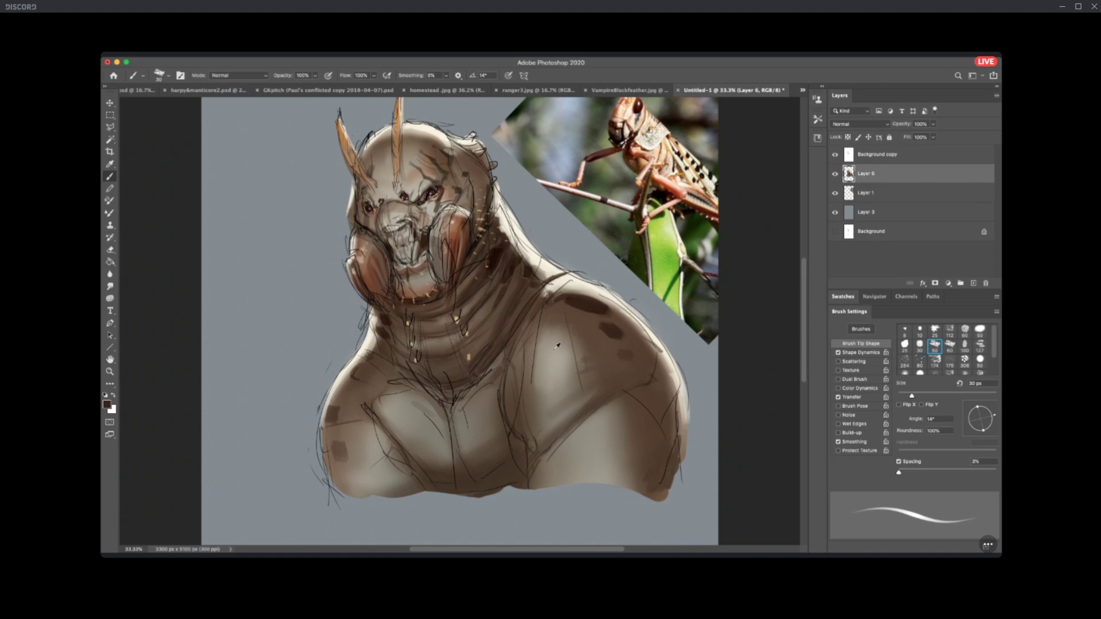
{"action": "left_click", "coordinate": [462, 401], "text": "alt"}
{"action": "left_click", "coordinate": [497, 376], "text": "alt"}
Roughen the torso's lower edge and define the left-hand arm's outer edge with sampled body tones at 30 px.
{"action": "left_click", "coordinate": [518, 474], "text": "alt"}
{"action": "left_click_drag", "start_coordinate": [504, 491], "coordinate": [519, 495]}
{"action": "left_click", "coordinate": [419, 482], "text": "alt"}
{"action": "mouse_move", "coordinate": [402, 498]}
{"action": "left_mouse_down"}
{"action": "mouse_move", "coordinate": [351, 499]}
{"action": "mouse_move", "coordinate": [366, 485]}
{"action": "mouse_move", "coordinate": [361, 495]}
{"action": "mouse_move", "coordinate": [393, 500]}
{"action": "left_mouse_up"}
{"action": "left_click", "coordinate": [364, 486], "text": "alt"}
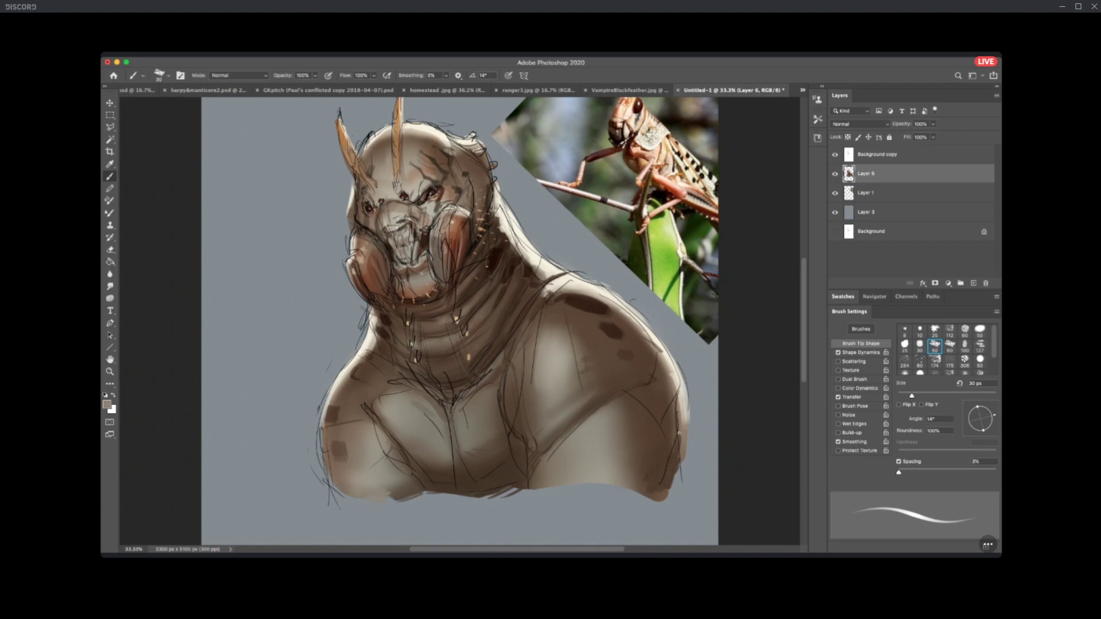
{"action": "left_click", "coordinate": [331, 411], "text": "alt"}
{"action": "mouse_move", "coordinate": [325, 414]}
{"action": "left_mouse_down"}
{"action": "mouse_move", "coordinate": [321, 486]}
{"action": "mouse_move", "coordinate": [328, 424]}
{"action": "mouse_move", "coordinate": [326, 488]}
{"action": "mouse_move", "coordinate": [328, 471]}
{"action": "left_mouse_up"}
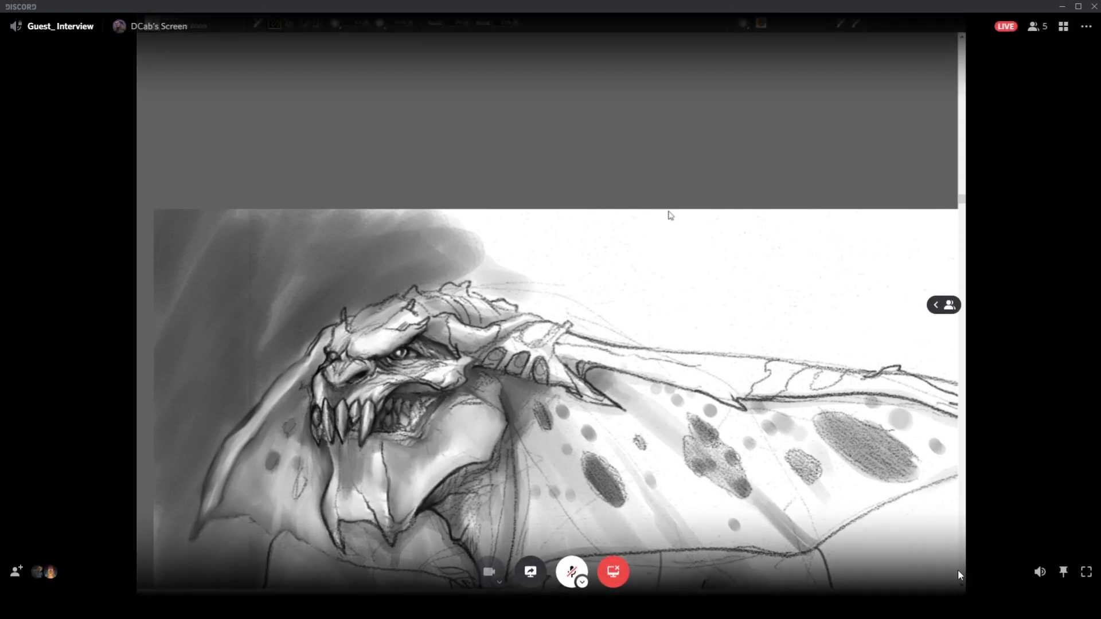
Expand the shared stream to full screen and compare the bat-winged figure with the tattered-wing front and back views.
{"action": "left_click", "coordinate": [1088, 580]}
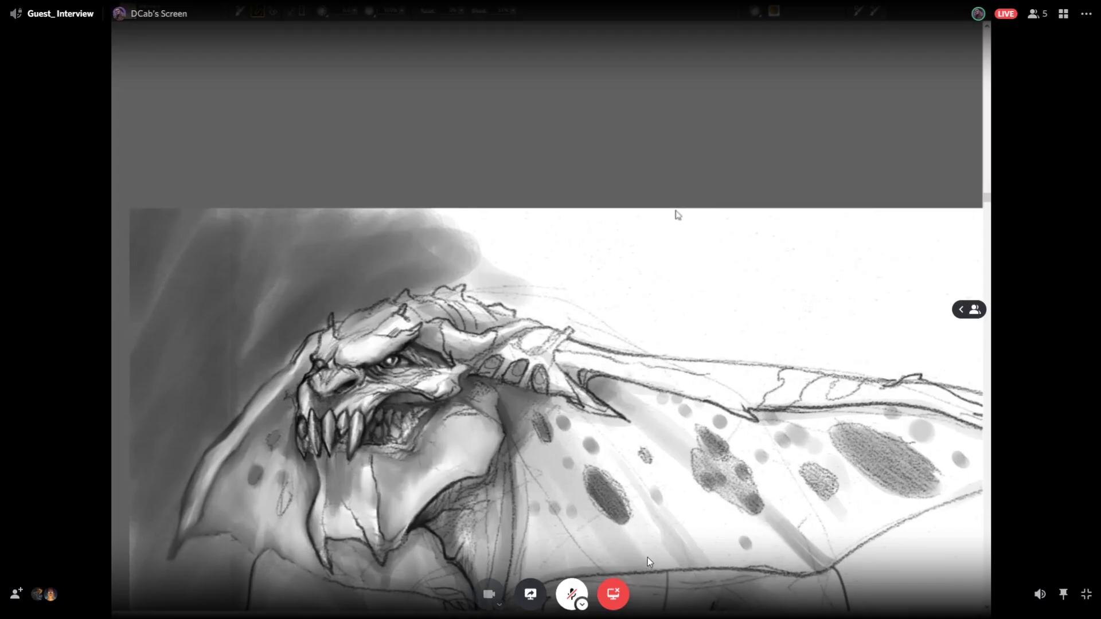
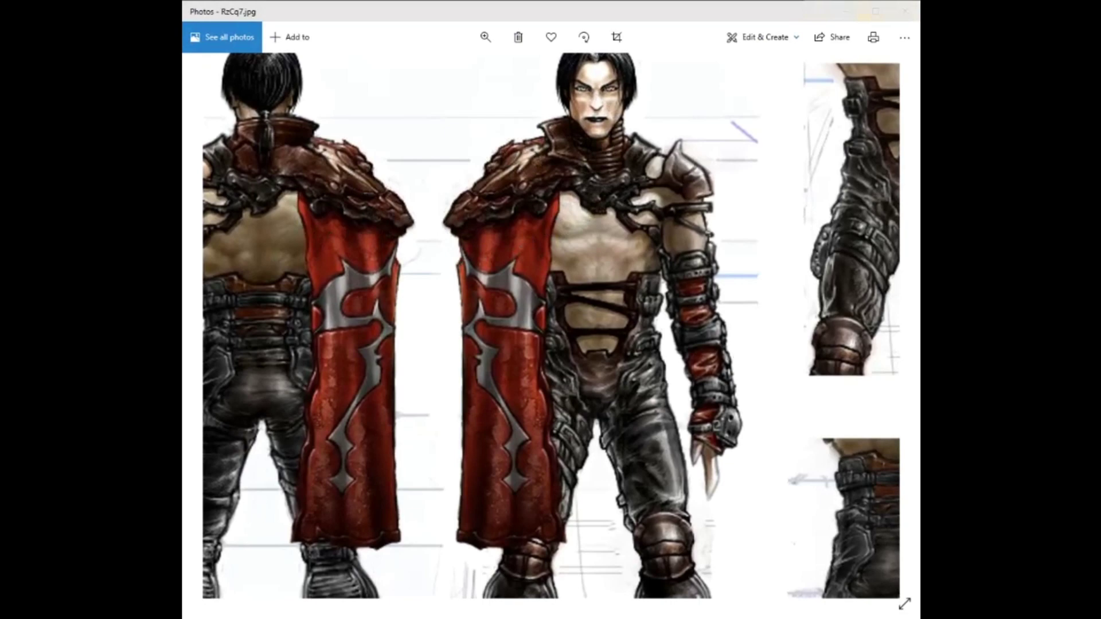
{"action": "mouse_move", "coordinate": [347, 618]}
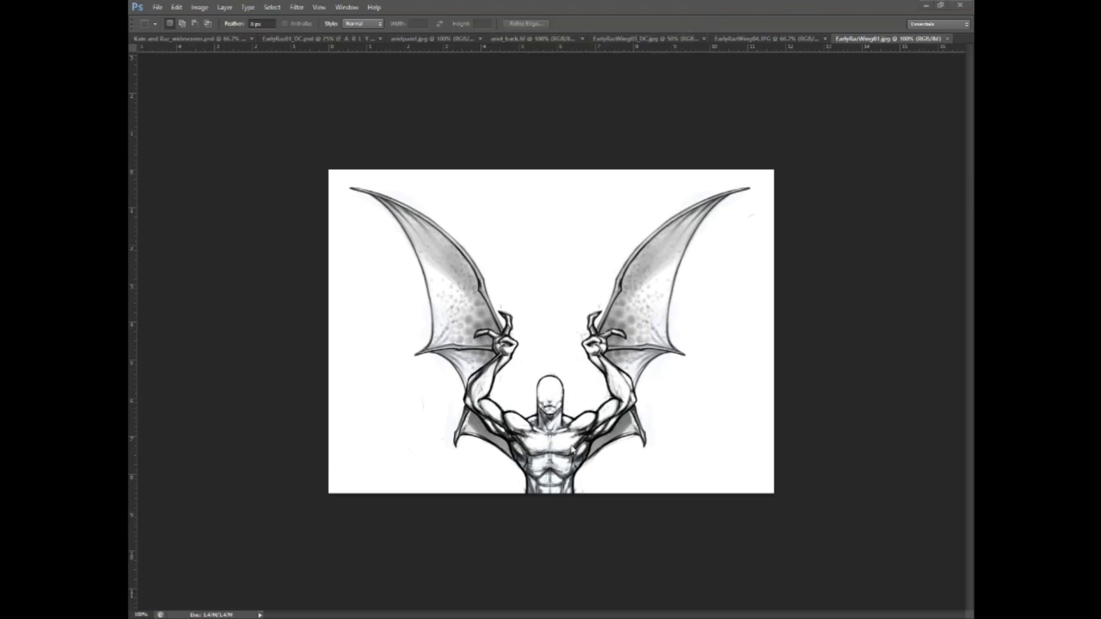
{"action": "key", "text": "Tab"}
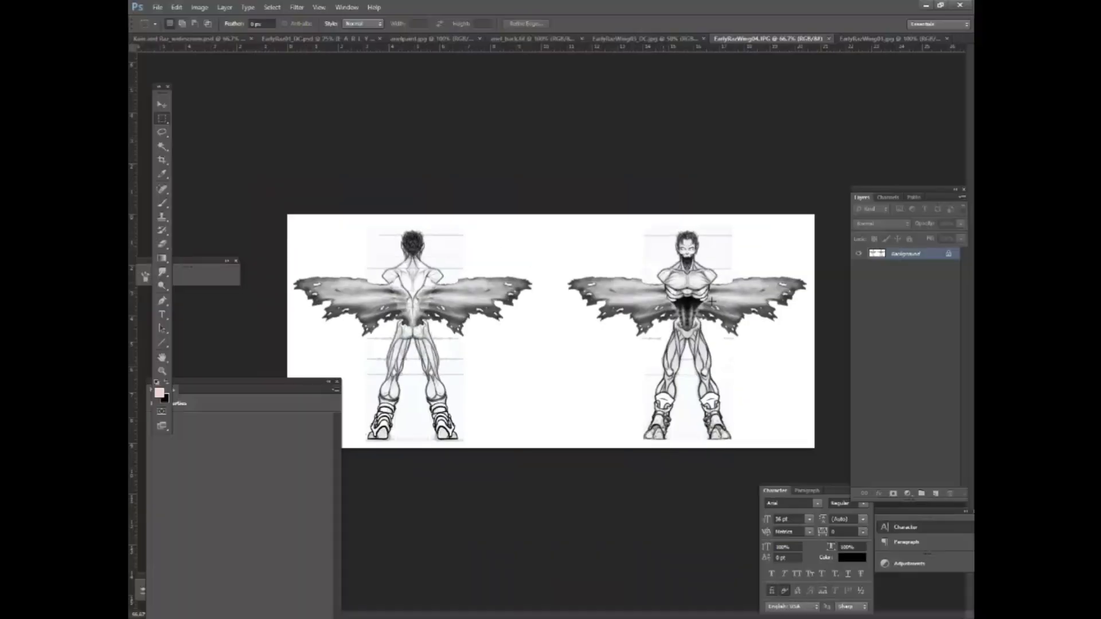
{"action": "left_click", "coordinate": [871, 41]}
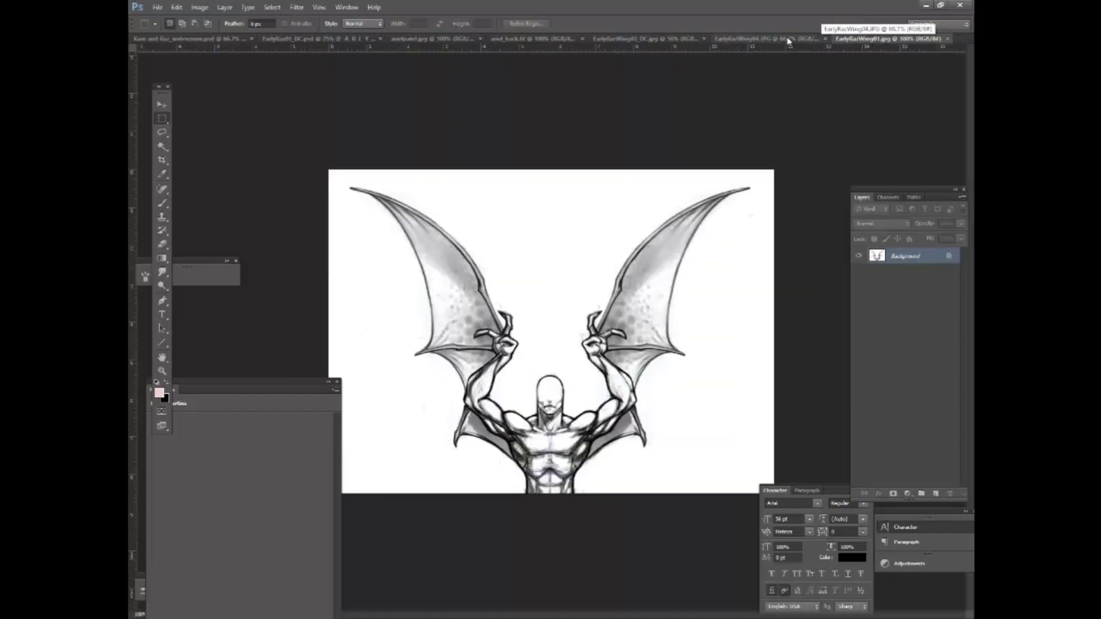
{"action": "left_click", "coordinate": [789, 41]}
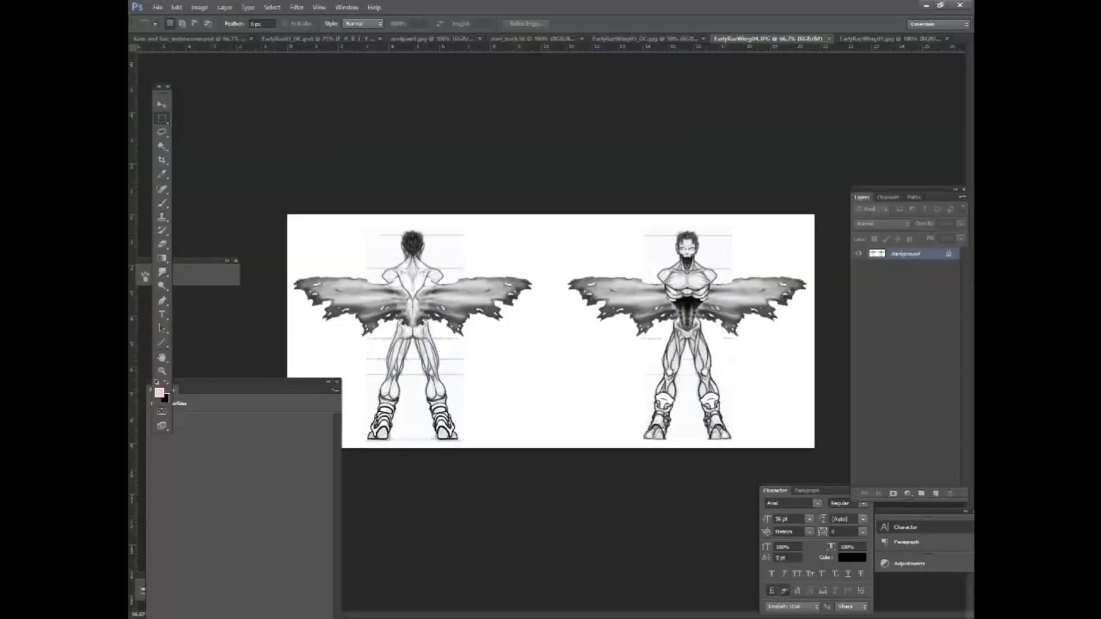
{"action": "mouse_move", "coordinate": [358, 618]}
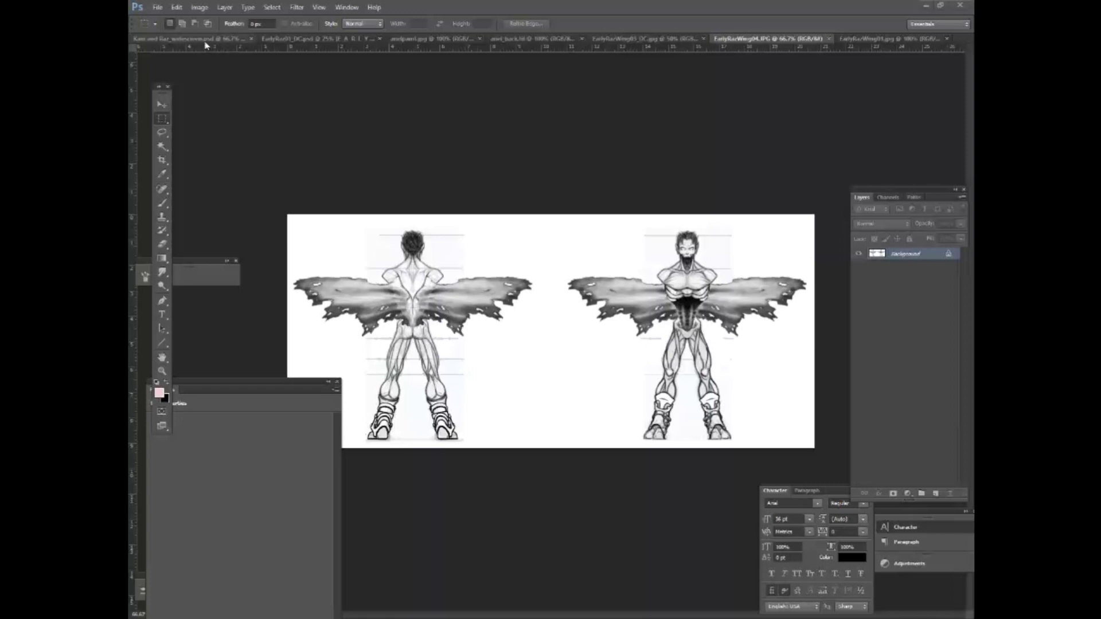
Examine the painting of the horned creature's head with the interface panels hidden, and restore the panels.
{"action": "left_click", "coordinate": [469, 39]}
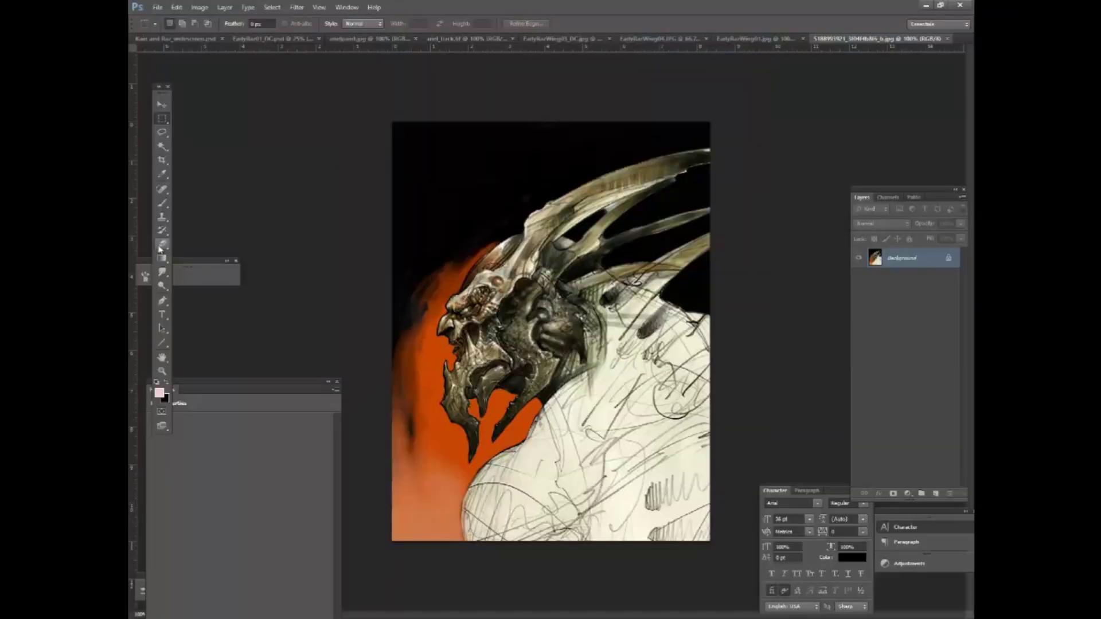
{"action": "key", "text": "Tab"}
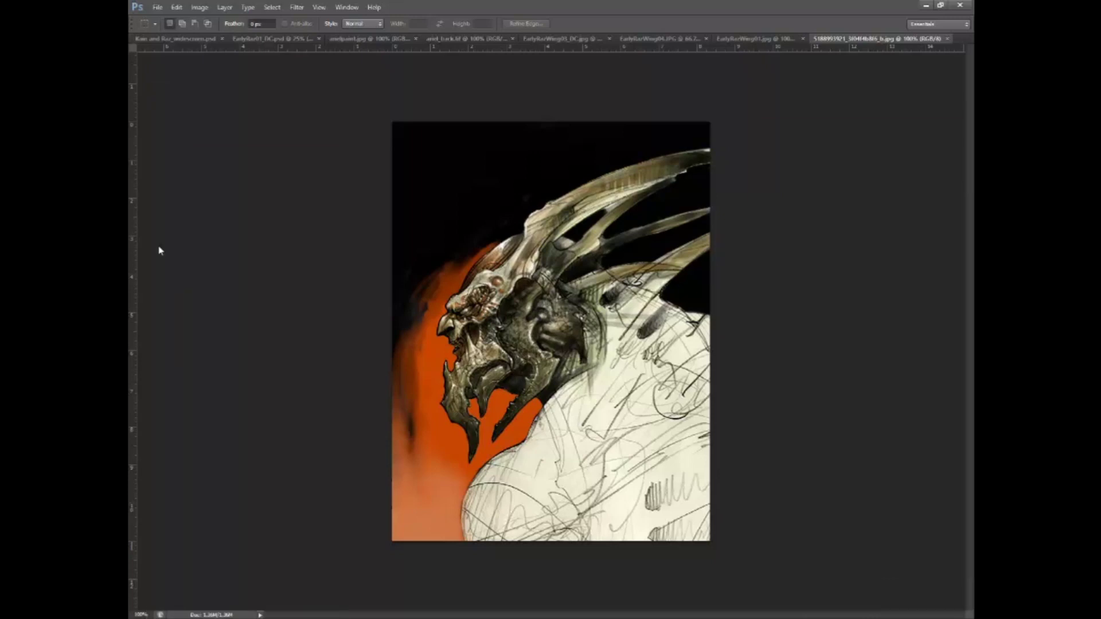
{"action": "key", "text": "Tab"}
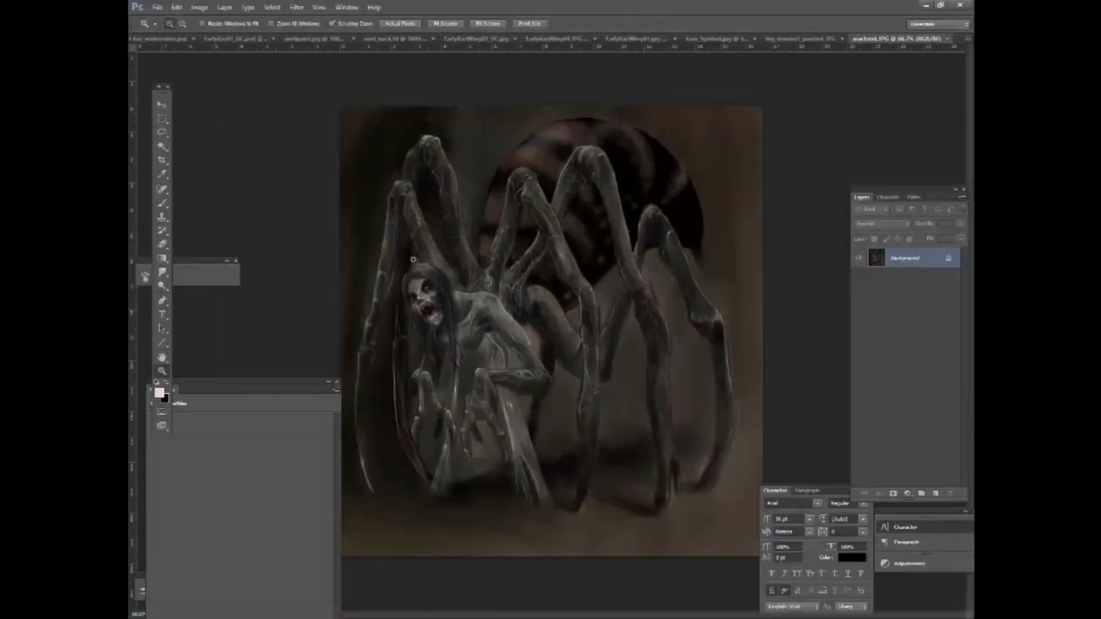
Examine the spider-woman painting up close with the interface panels hidden, and restore the panels.
{"action": "left_click", "coordinate": [434, 293]}
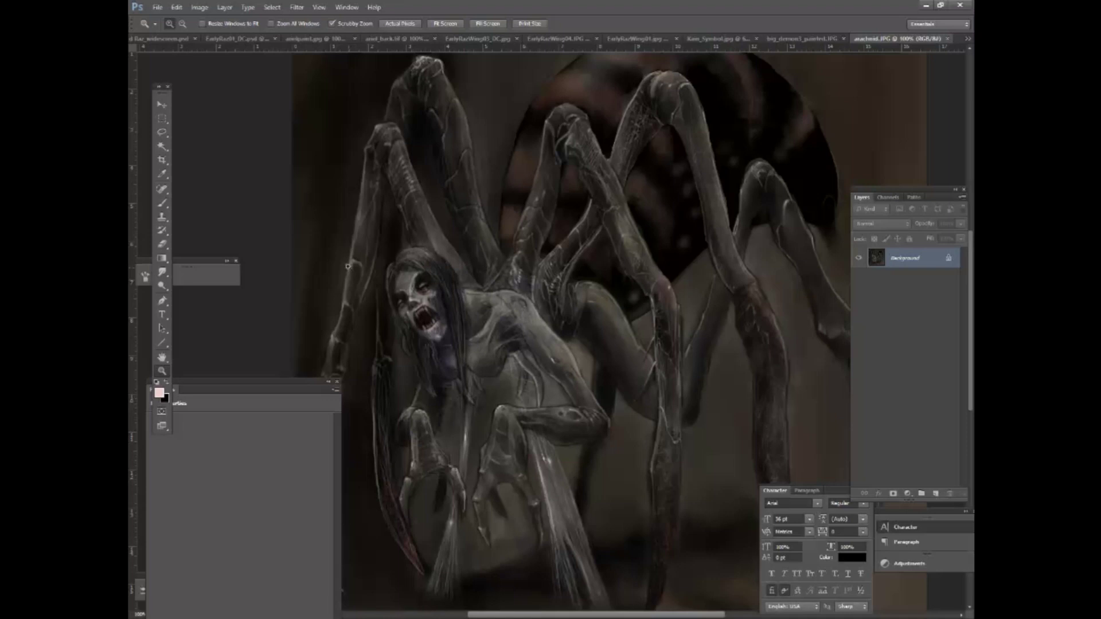
{"action": "key", "text": "h"}
{"action": "key", "text": "Tab"}
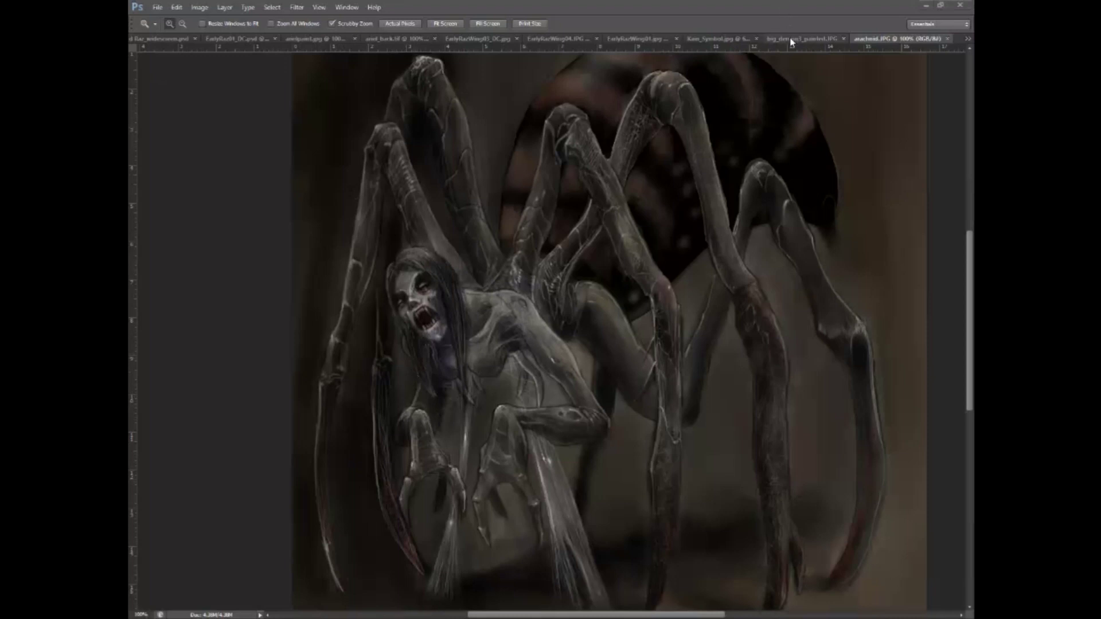
{"action": "key", "text": "Tab"}
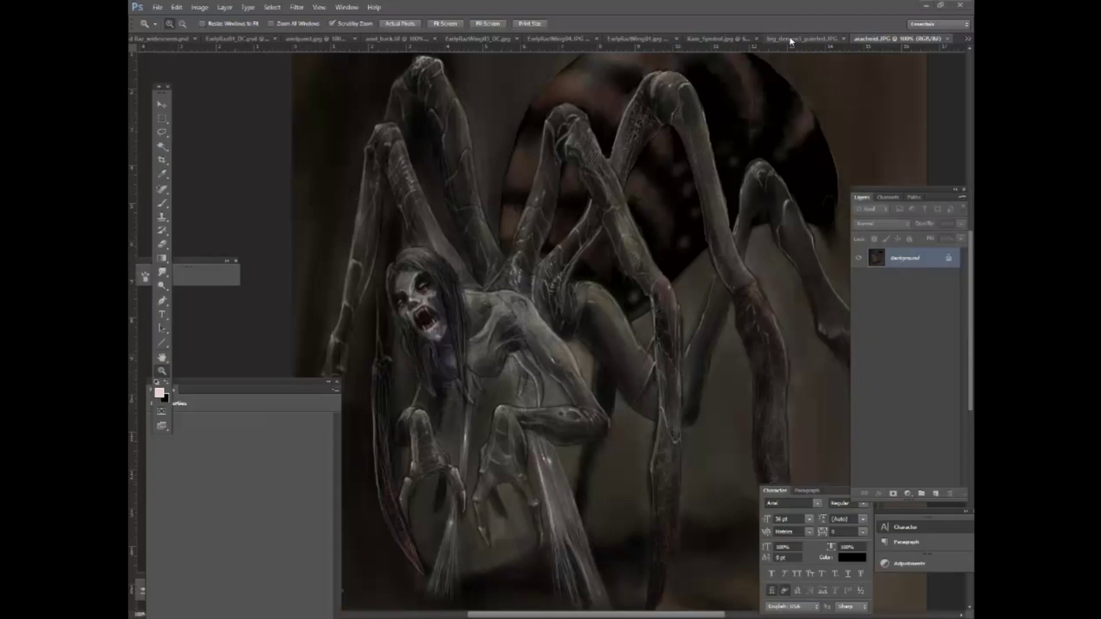
Review the big demon painting, the Early Raziel sketch sheet and the front and back Ariel painting, and bring up the Hellhound artwork.
{"action": "left_click", "coordinate": [792, 39]}
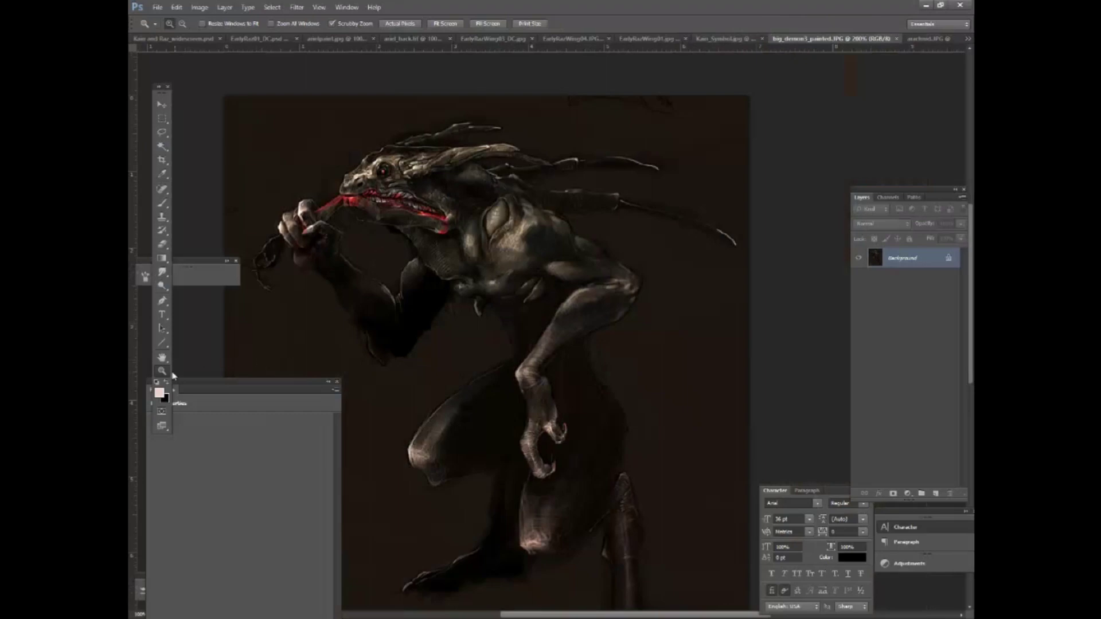
{"action": "left_click_drag", "start_coordinate": [269, 137], "coordinate": [292, 153]}
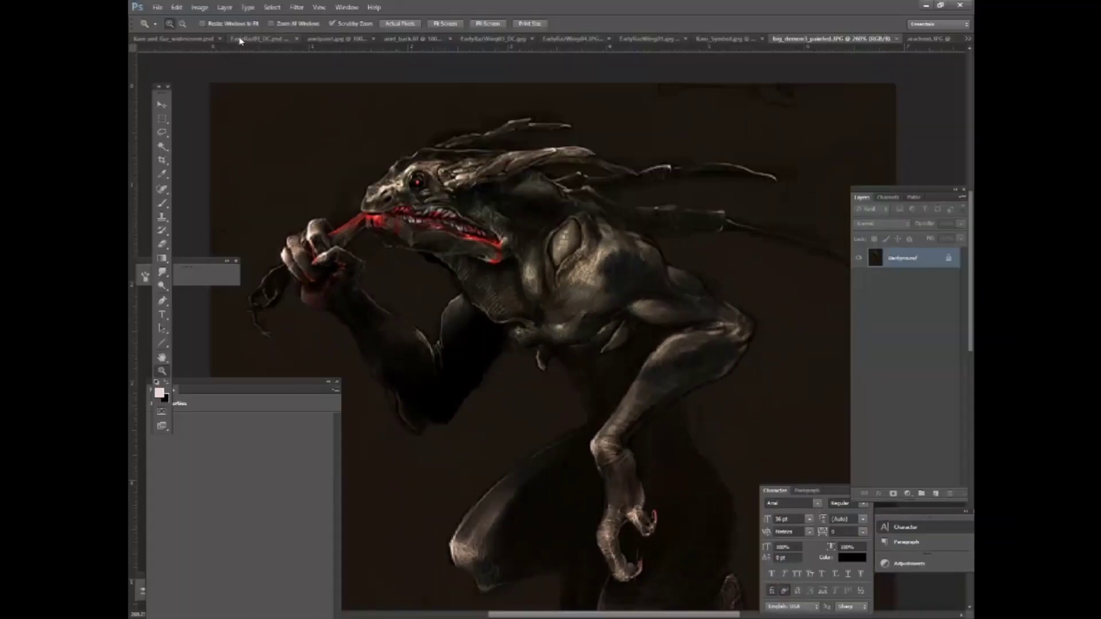
{"action": "left_click", "coordinate": [240, 40]}
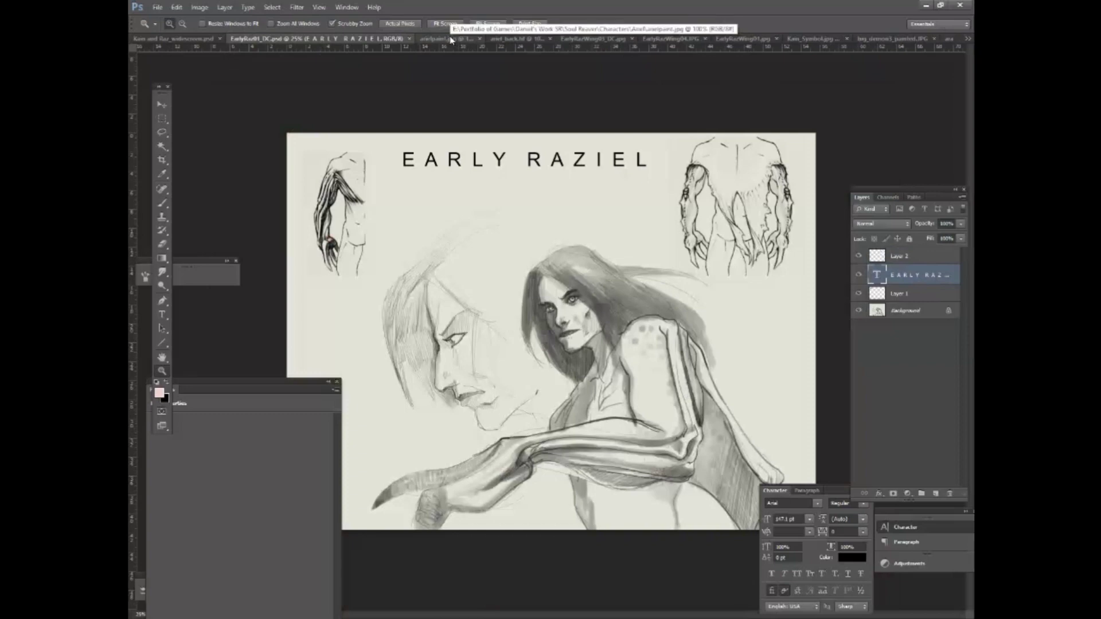
{"action": "left_click", "coordinate": [462, 40]}
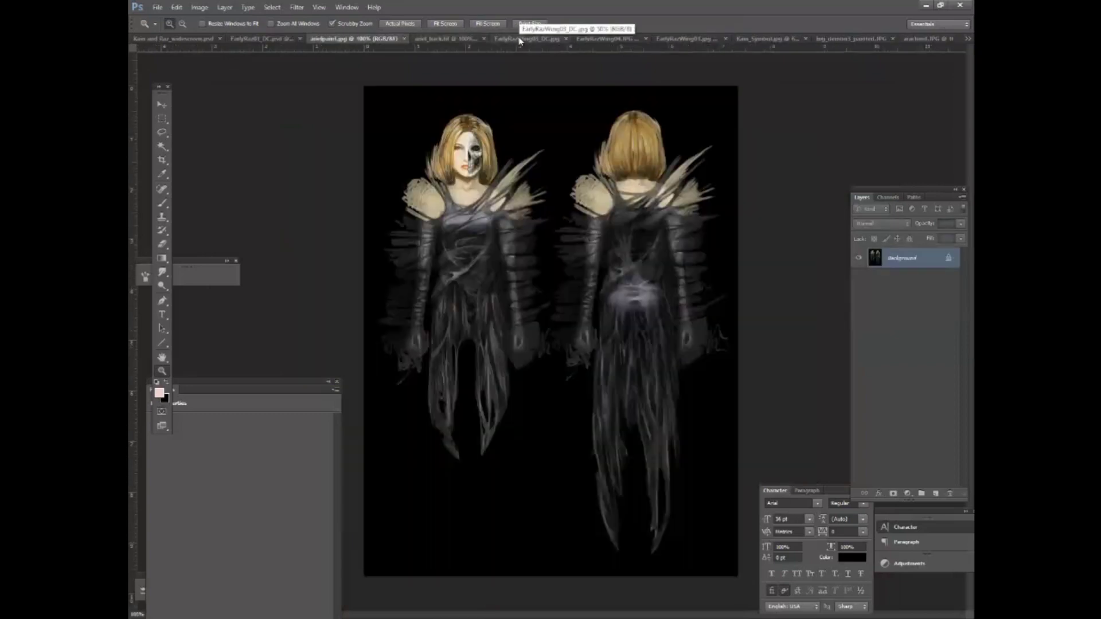
{"action": "left_click", "coordinate": [855, 39]}
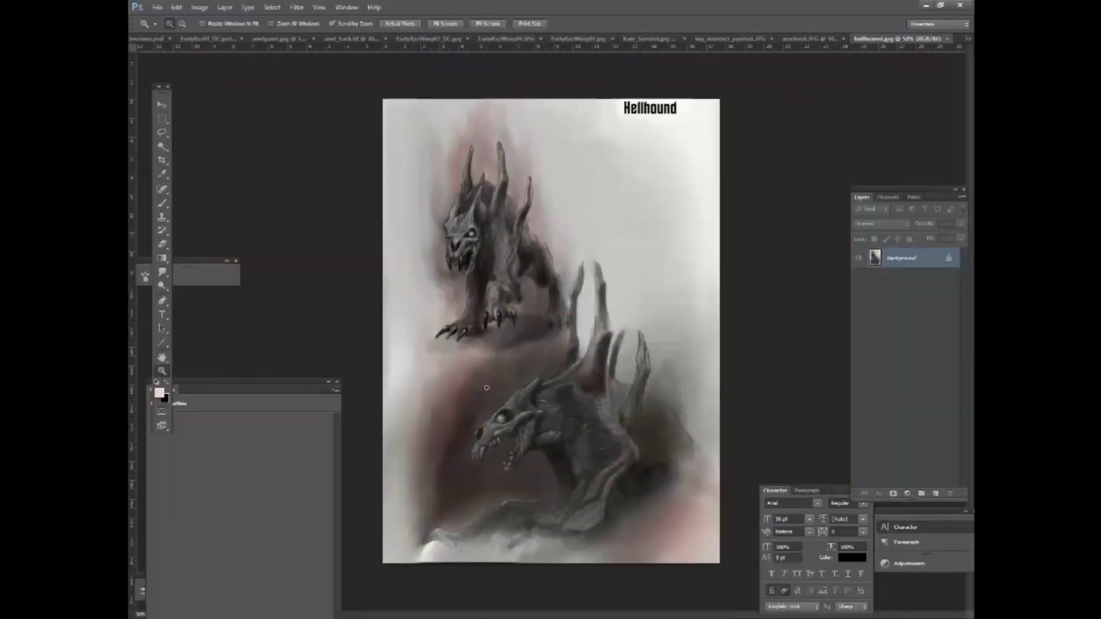
Deepen the dark creases on the lower hellhound's neck and horn bases with a greatly reduced brush.
{"action": "left_click", "coordinate": [550, 396]}
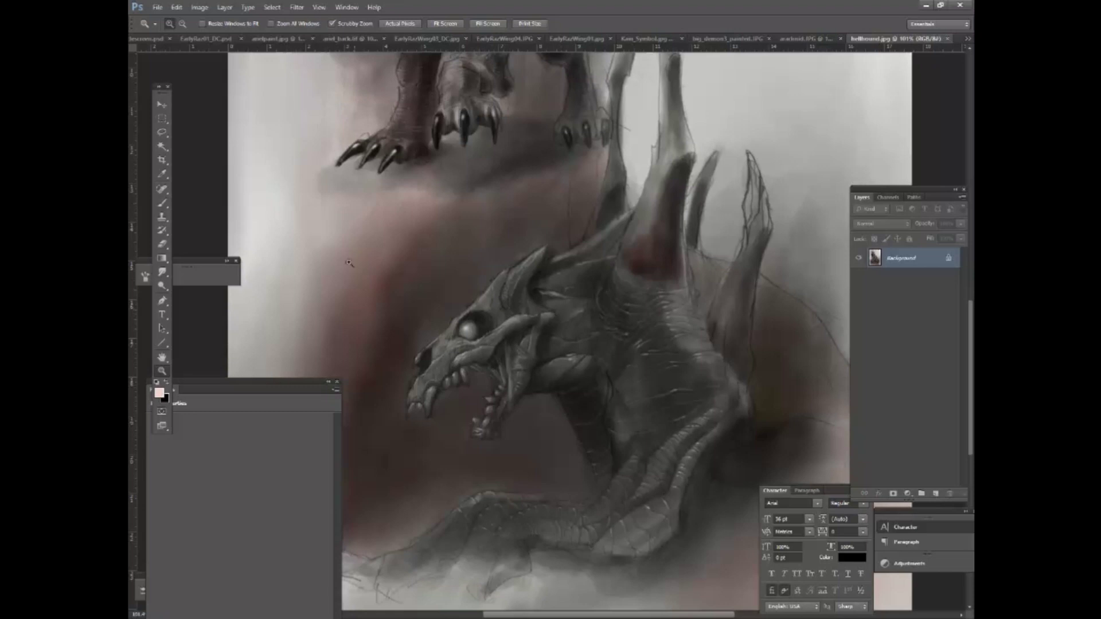
{"action": "left_click", "coordinate": [163, 207]}
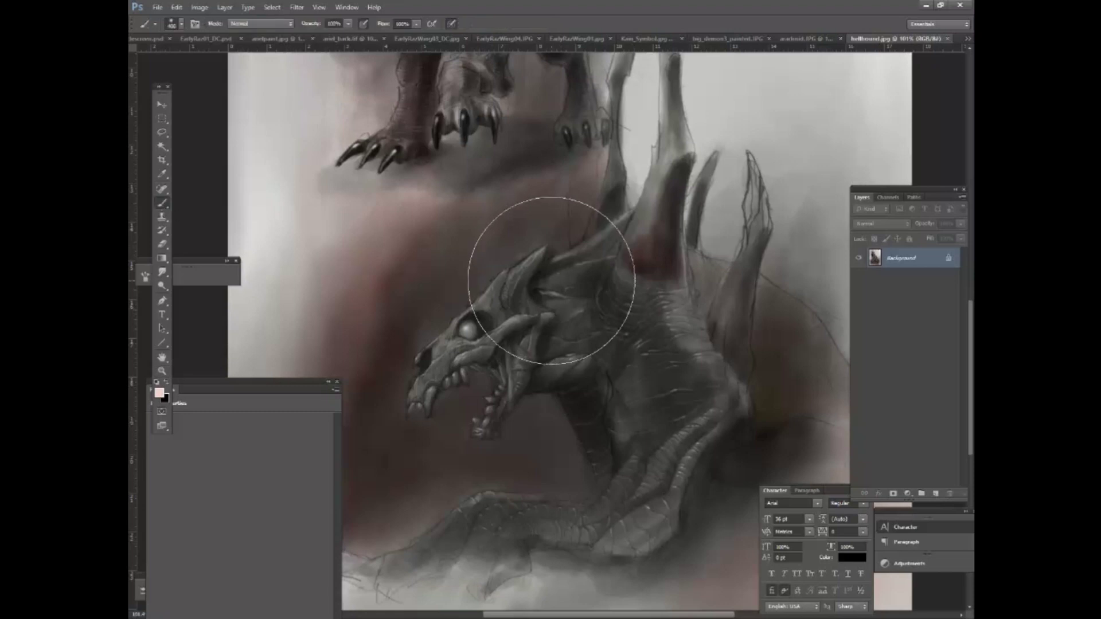
{"action": "key", "text": "bracketleft"}
{"action": "key", "text": "bracketleft"}
{"action": "key", "text": "bracketleft"}
{"action": "key", "text": "bracketleft"}
{"action": "key", "text": "bracketleft"}
{"action": "key", "text": "bracketleft"}
{"action": "key", "text": "bracketleft"}
{"action": "key", "text": "bracketleft"}
{"action": "key", "text": "bracketleft"}
{"action": "key", "text": "bracketleft"}
{"action": "key", "text": "bracketleft"}
{"action": "key", "text": "bracketleft"}
{"action": "key", "text": "bracketleft"}
{"action": "key", "text": "bracketleft"}
{"action": "key", "text": "bracketleft"}
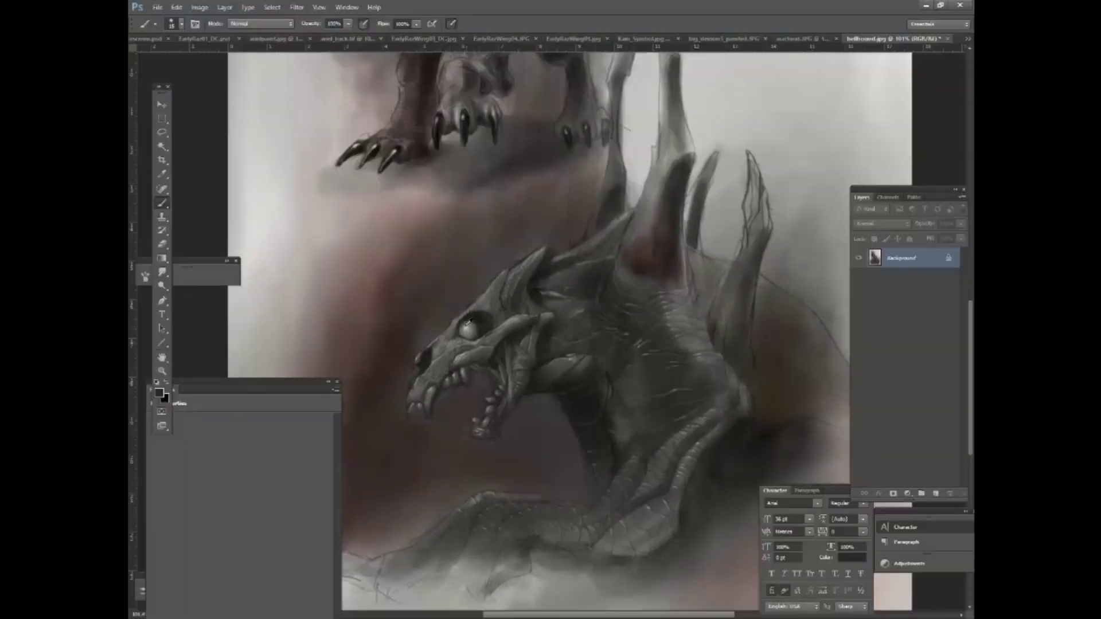
Refine the lower hellhound's eye, muzzle, teeth and jaw with a fine brush in sampled greys.
{"action": "left_click", "coordinate": [469, 327]}
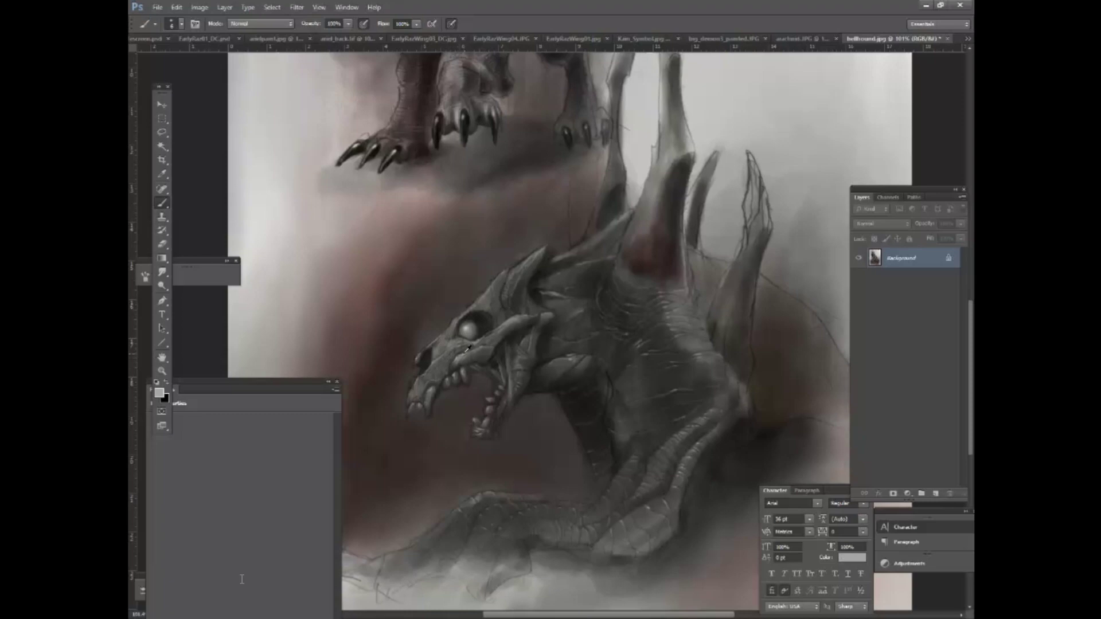
{"action": "left_click", "coordinate": [468, 348]}
{"action": "key", "text": "f"}
{"action": "key", "text": "f"}
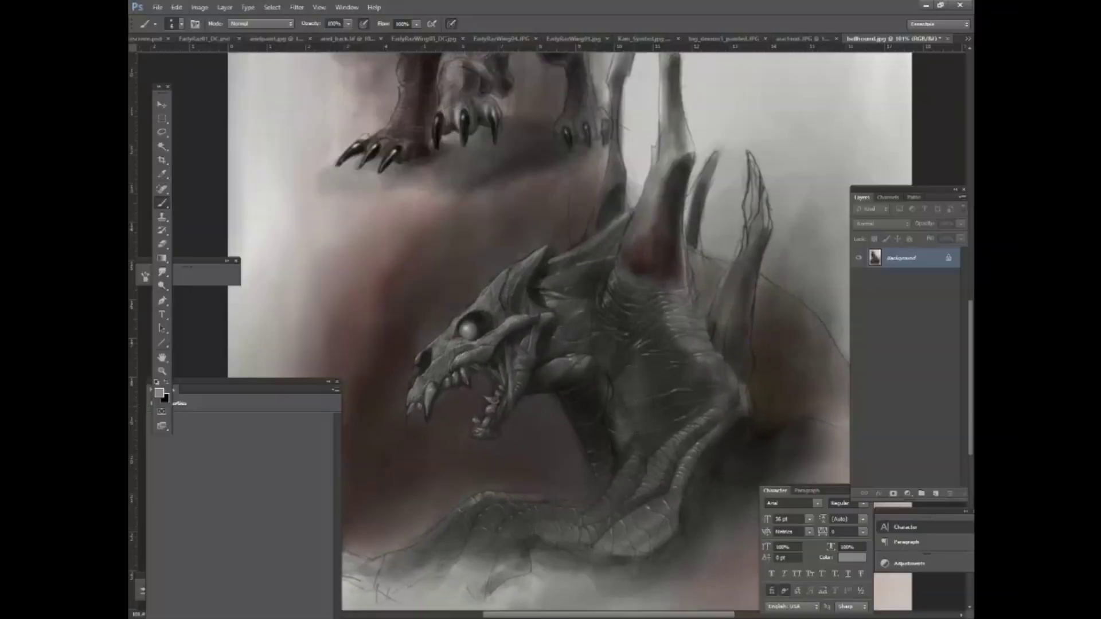
Add a new layer above the background and set its blending mode to Overlay.
{"action": "left_click", "coordinate": [936, 493]}
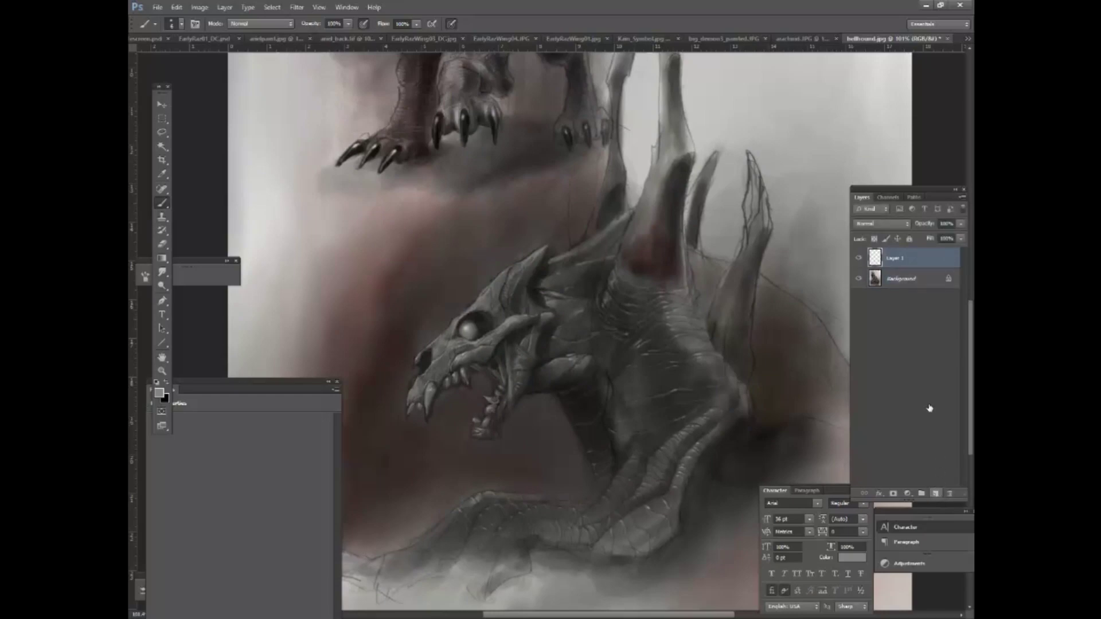
{"action": "left_click", "coordinate": [881, 224]}
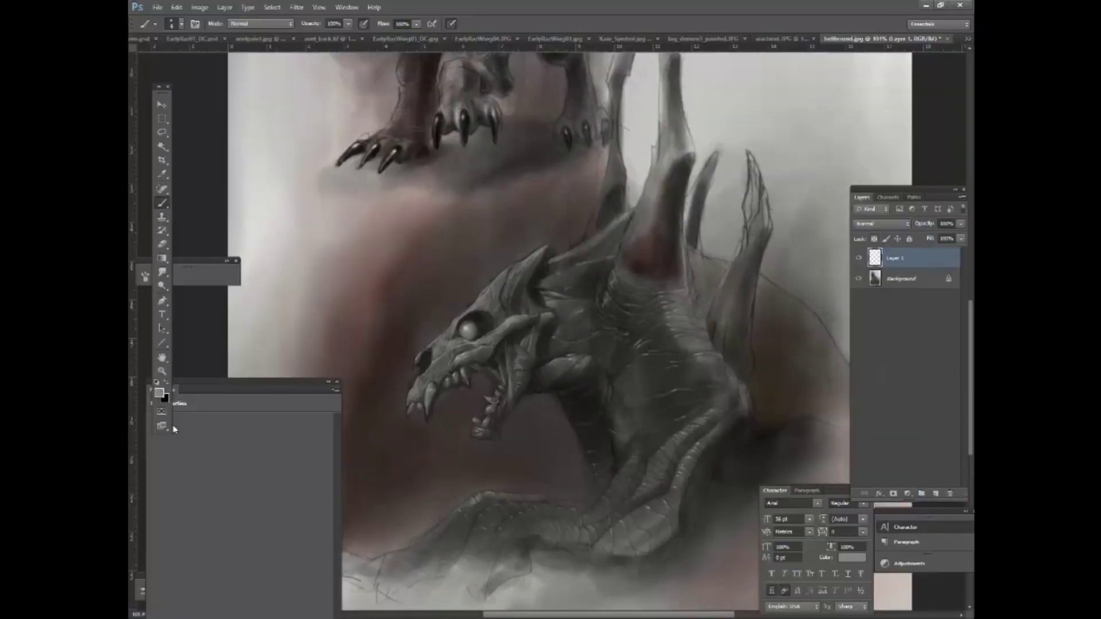
{"action": "key", "text": "Tab"}
{"action": "key", "text": "i"}
{"action": "key", "text": "ctrl+e"}
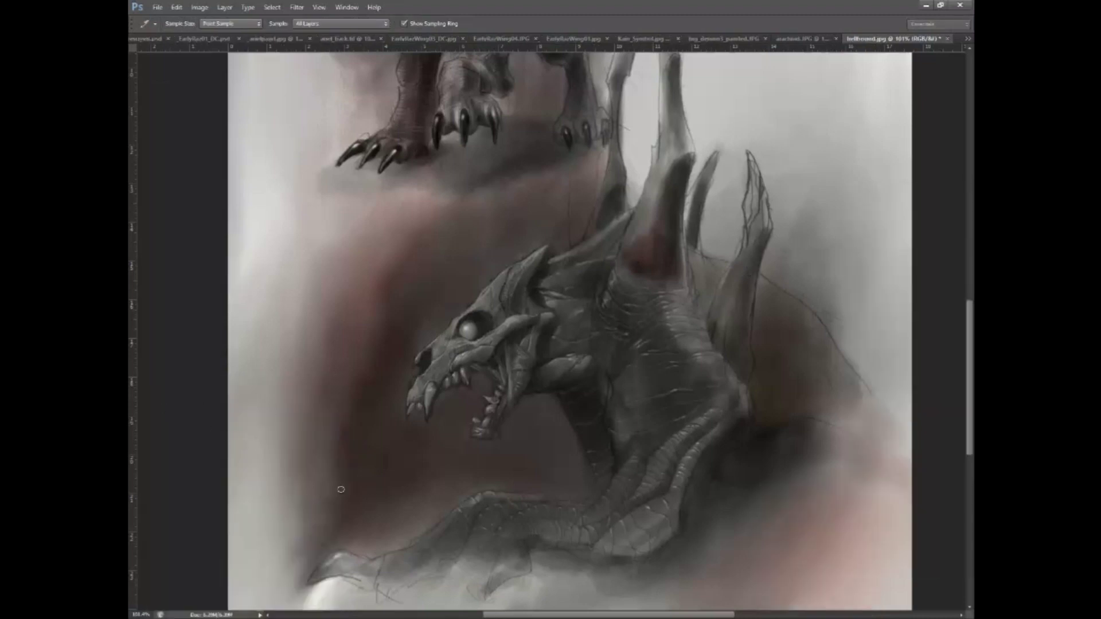
{"action": "key", "text": "b"}
{"action": "key", "text": "Tab"}
{"action": "key", "text": "Tab"}
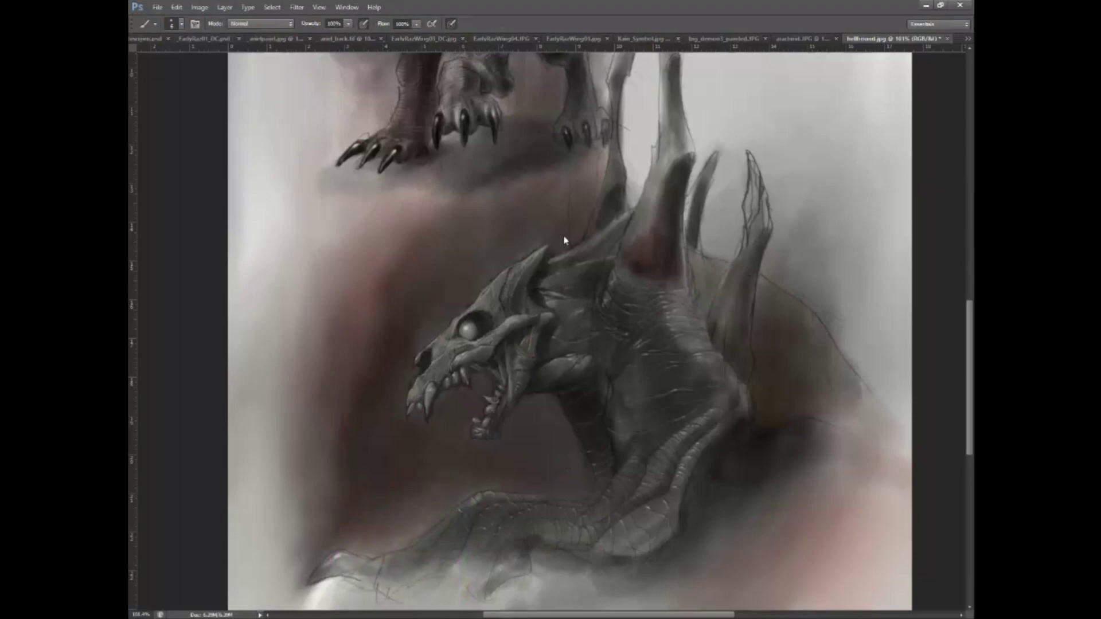
{"action": "key", "text": "Tab"}
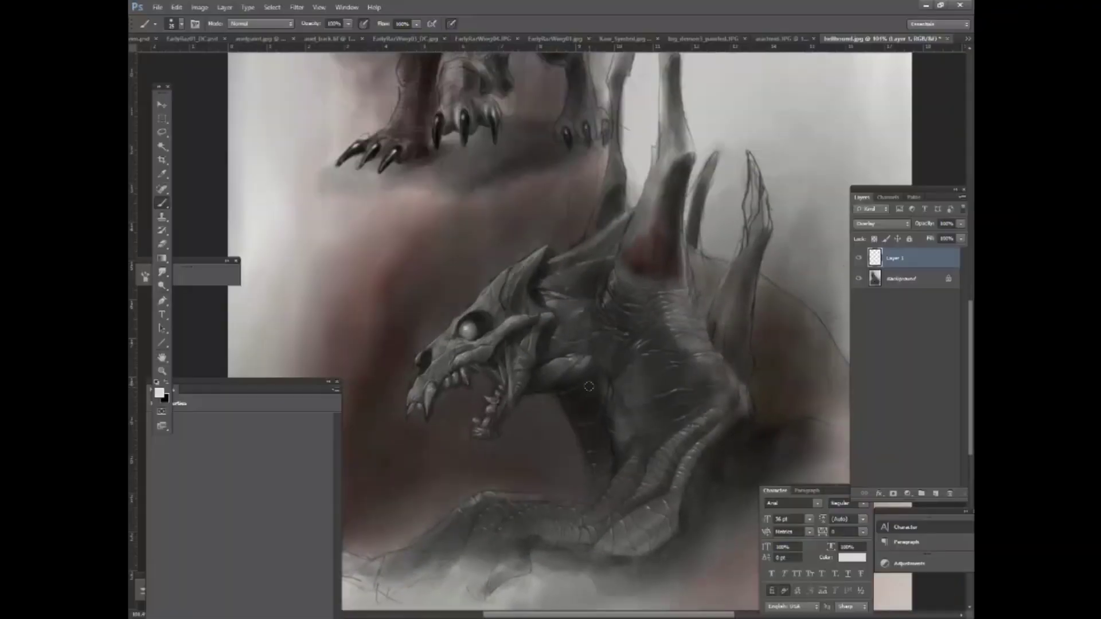
Brighten the hellhound's skull, neck folds, foreleg and horns with a larger near-white brush on the Overlay layer.
{"action": "key", "text": "bracketright"}
{"action": "key", "text": "bracketright"}
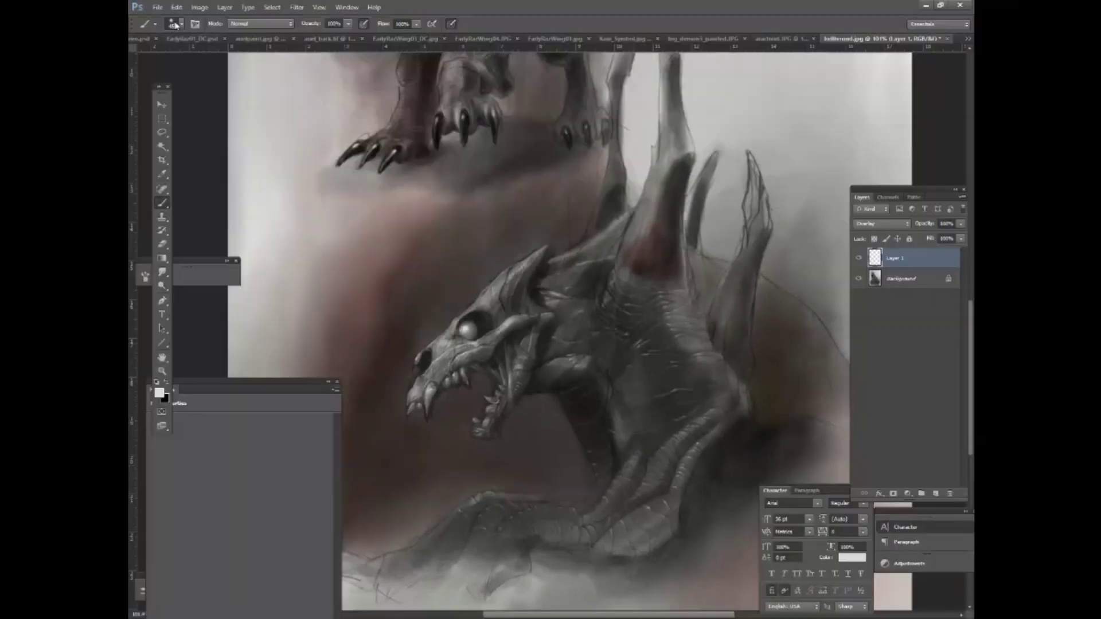
{"action": "left_click", "coordinate": [181, 24]}
{"action": "left_click_drag", "start_coordinate": [144, 83], "coordinate": [247, 83]}
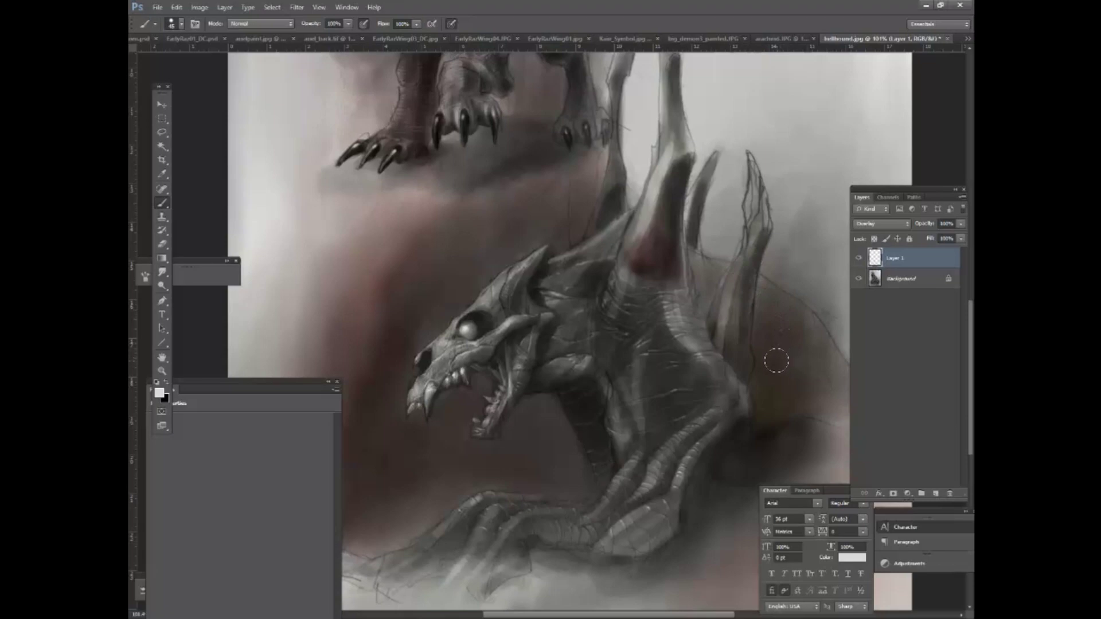
Swap the painting colour to black for the hellhound's facial shadows and clean up the Overlay paint with a smaller eraser.
{"action": "left_click", "coordinate": [167, 384]}
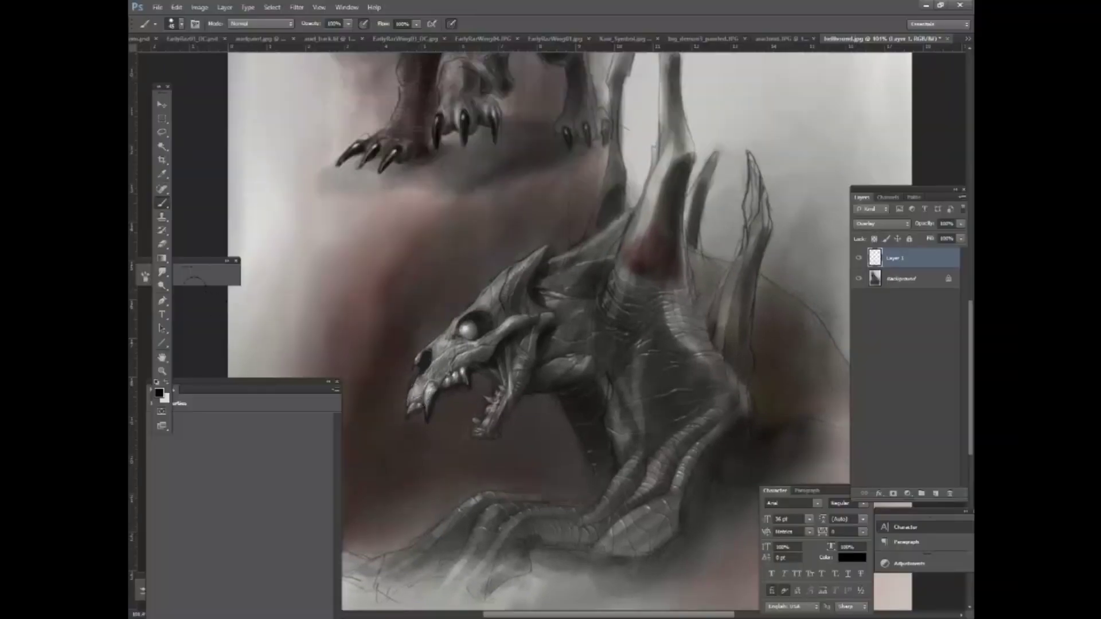
{"action": "left_click", "coordinate": [162, 244]}
{"action": "key", "text": "bracketleft"}
{"action": "key", "text": "bracketleft"}
{"action": "key", "text": "bracketleft"}
{"action": "key", "text": "bracketleft"}
{"action": "key", "text": "bracketleft"}
{"action": "key", "text": "bracketleft"}
{"action": "key", "text": "bracketleft"}
{"action": "key", "text": "bracketleft"}
{"action": "key", "text": "bracketleft"}
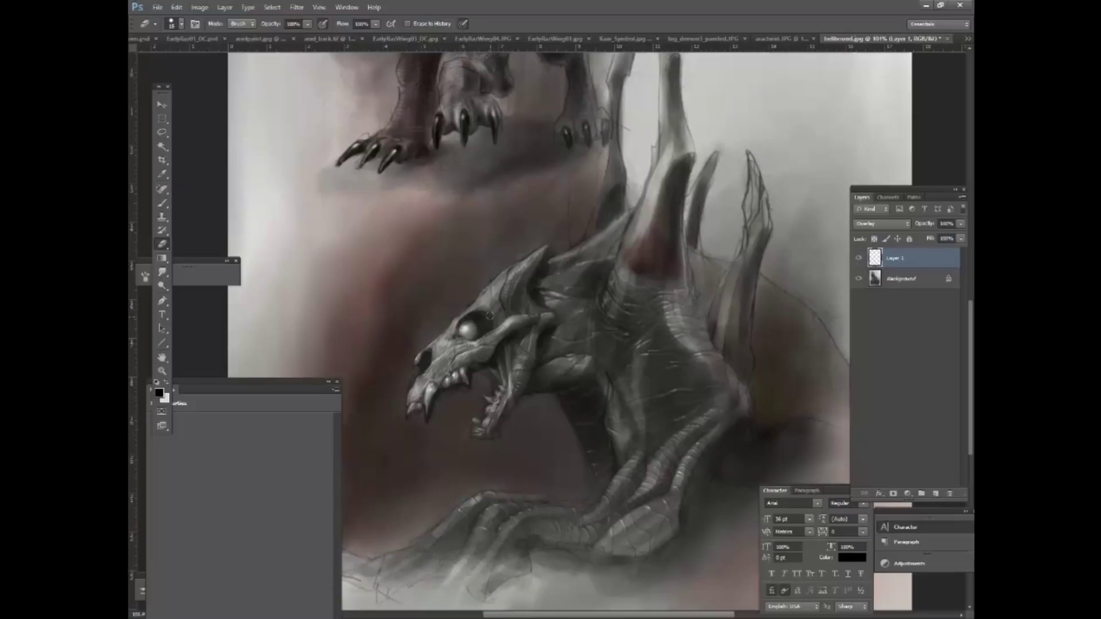
Darken the area around the rear spikes, behind the shoulder and beneath the foreleg with a large soft black brush.
{"action": "left_click", "coordinate": [162, 203]}
{"action": "left_click", "coordinate": [182, 24]}
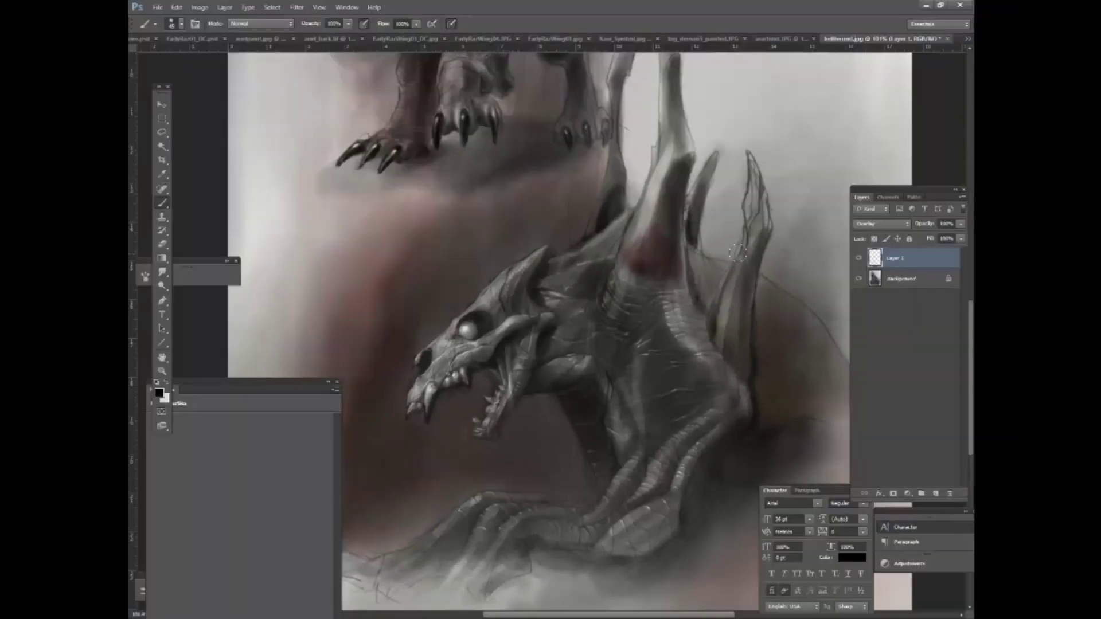
{"action": "mouse_move", "coordinate": [737, 252]}
{"action": "left_mouse_down"}
{"action": "mouse_move", "coordinate": [770, 406]}
{"action": "mouse_move", "coordinate": [778, 394]}
{"action": "left_mouse_up"}
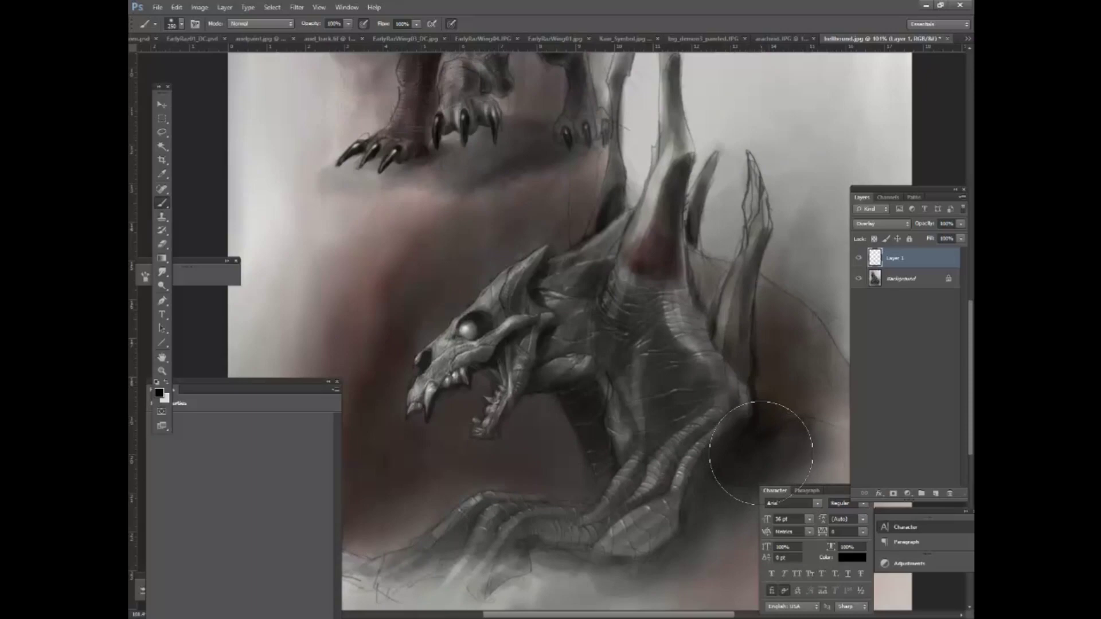
{"action": "mouse_move", "coordinate": [816, 425]}
{"action": "left_mouse_down"}
{"action": "mouse_move", "coordinate": [820, 370]}
{"action": "mouse_move", "coordinate": [817, 385]}
{"action": "left_mouse_up"}
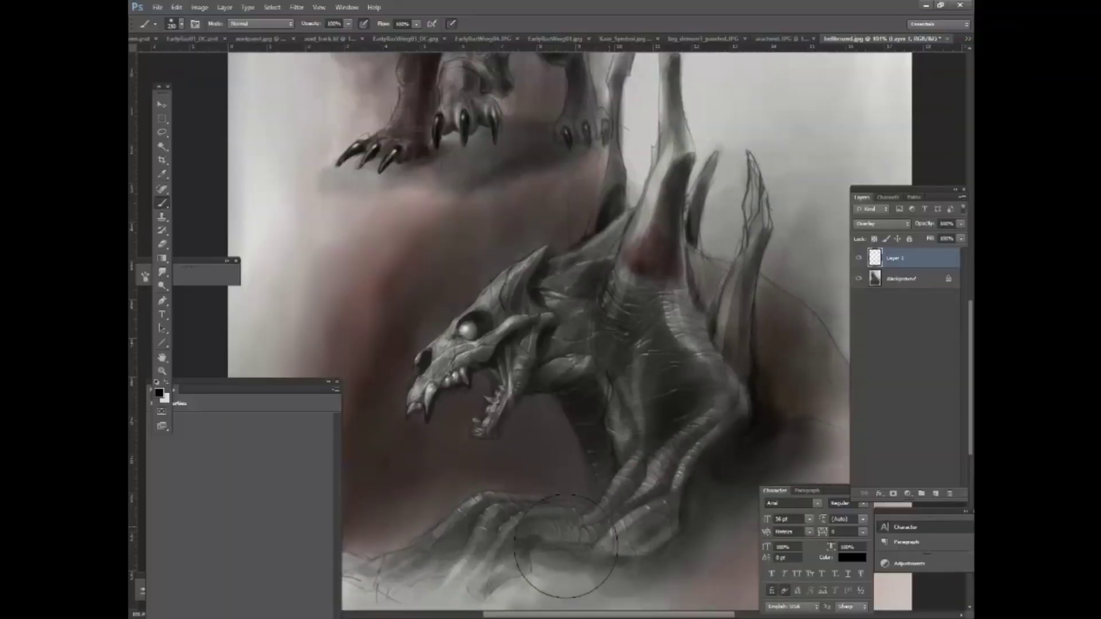
{"action": "left_click_drag", "start_coordinate": [565, 546], "coordinate": [531, 567]}
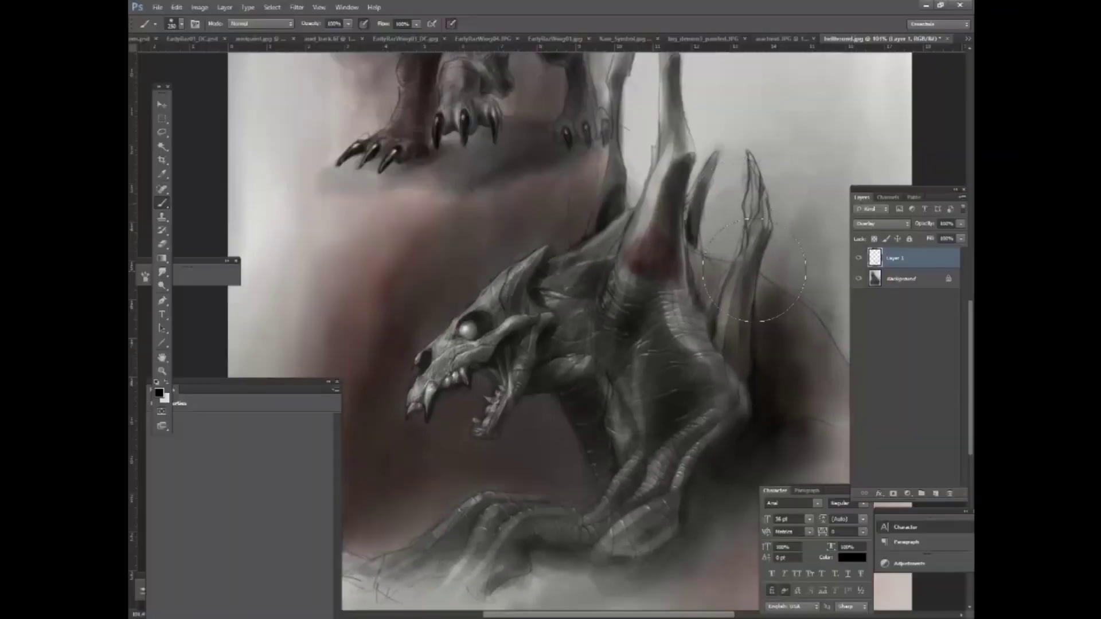
Shade the front of the hellhound's neck below the jaw with a smaller black brush and touch up with the eraser.
{"action": "key", "text": "bracketleft"}
{"action": "key", "text": "bracketleft"}
{"action": "key", "text": "bracketleft"}
{"action": "key", "text": "bracketleft"}
{"action": "key", "text": "bracketleft"}
{"action": "key", "text": "bracketleft"}
{"action": "key", "text": "bracketleft"}
{"action": "key", "text": "bracketleft"}
{"action": "key", "text": "bracketleft"}
{"action": "key", "text": "bracketleft"}
{"action": "key", "text": "bracketleft"}
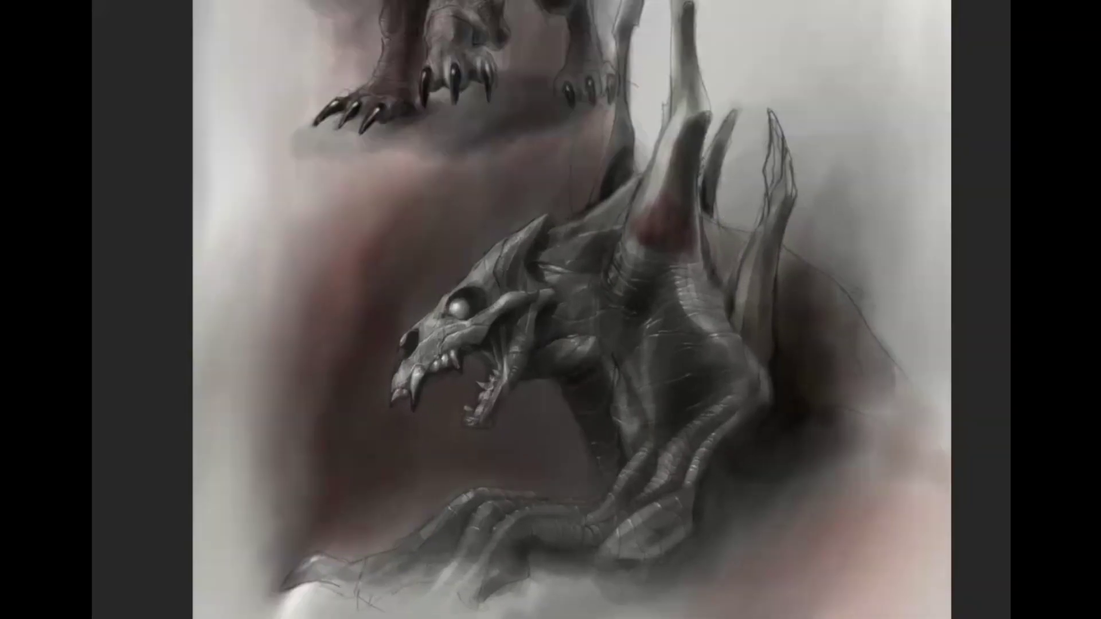
{"action": "mouse_move", "coordinate": [585, 379]}
{"action": "left_mouse_down"}
{"action": "mouse_move", "coordinate": [584, 402]}
{"action": "mouse_move", "coordinate": [618, 467]}
{"action": "mouse_move", "coordinate": [607, 477]}
{"action": "left_mouse_up"}
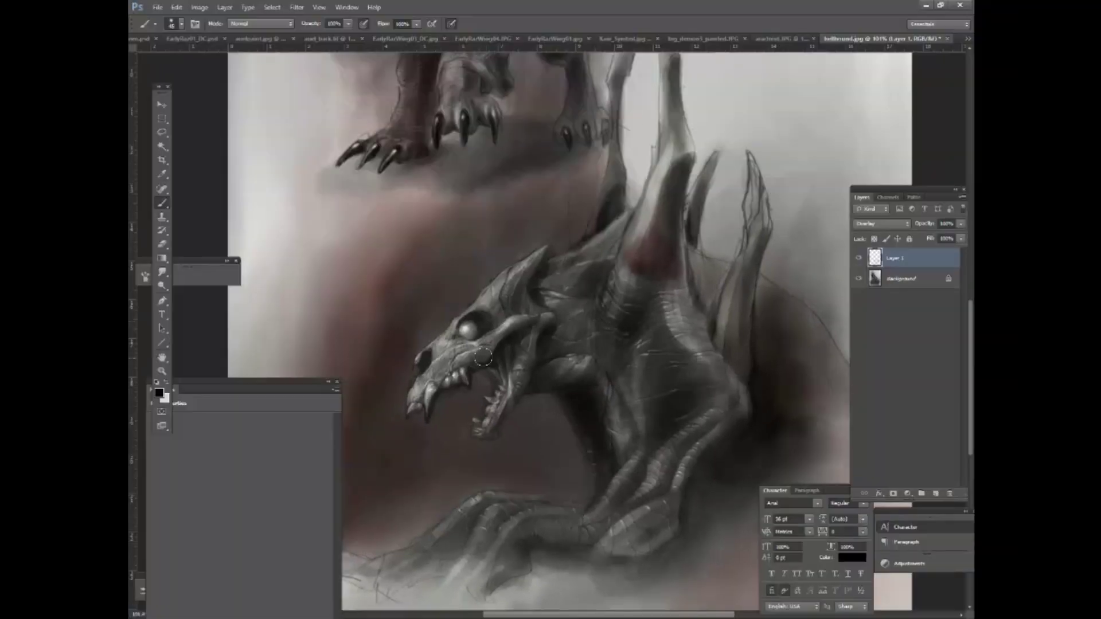
{"action": "key", "text": "Tab"}
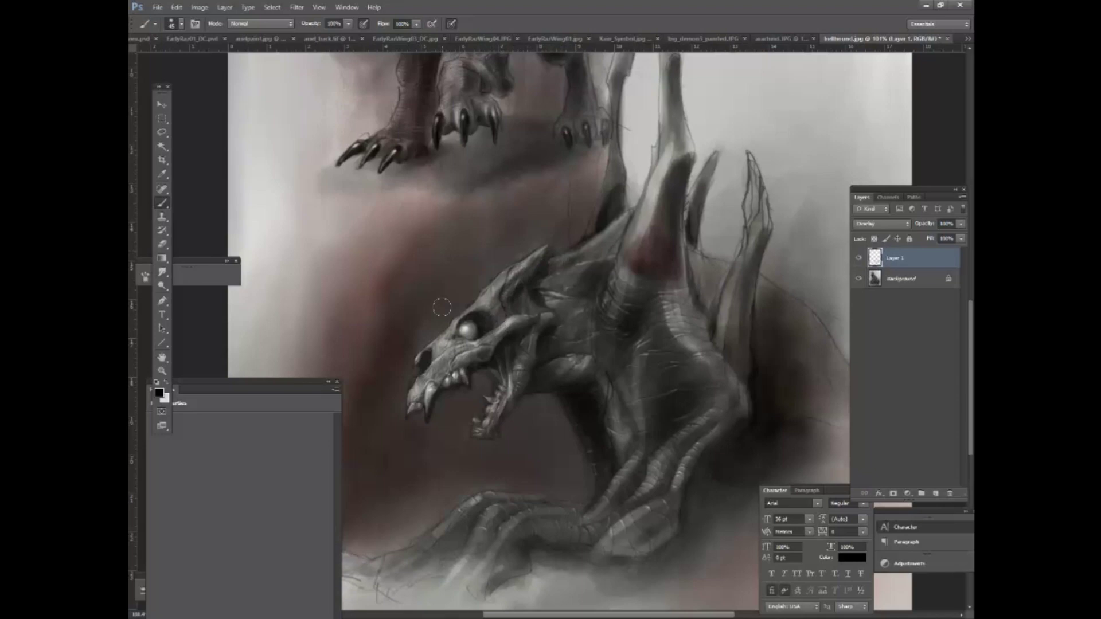
{"action": "key", "text": "e"}
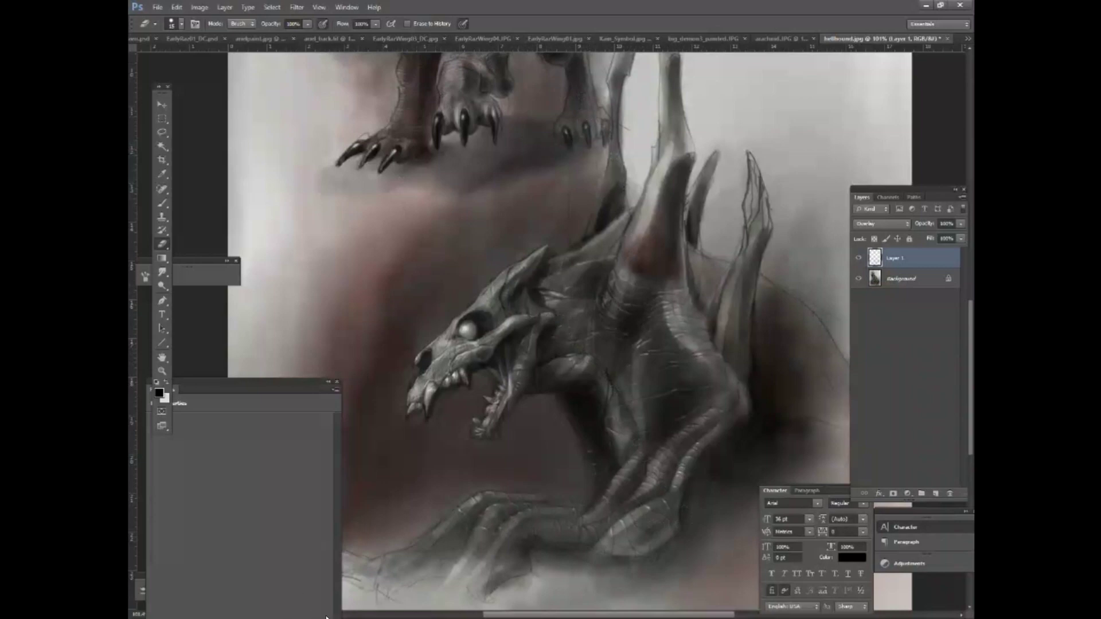
Switch to Corel Painter, bring up the fanged, frilled creature drawing and choose the Simple Water brush.
{"action": "key", "text": "Tab"}
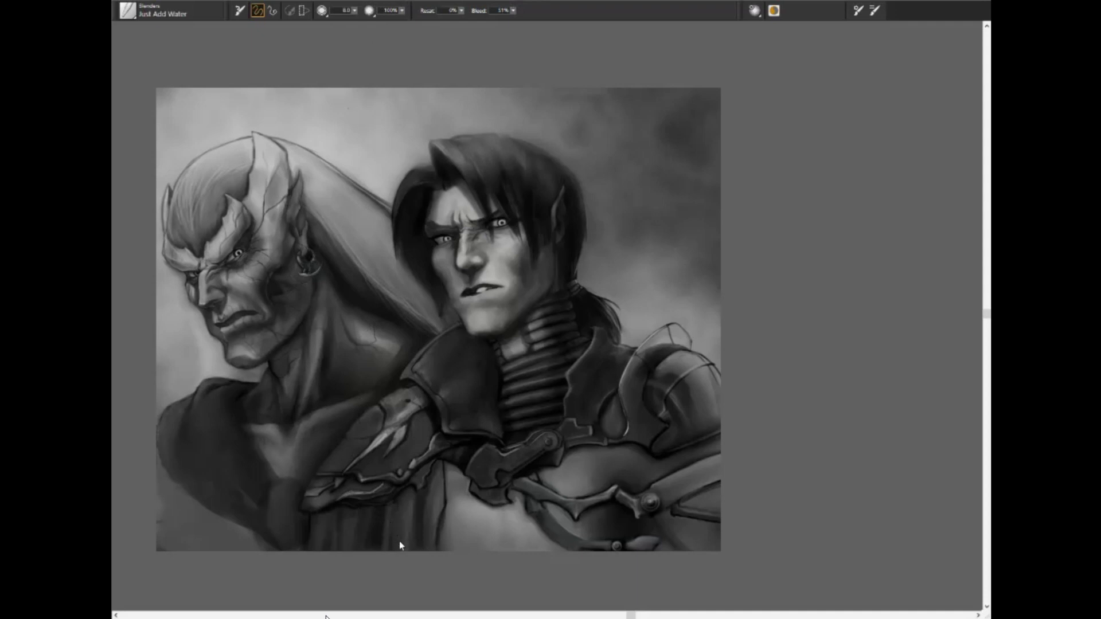
{"action": "key", "text": "ctrl+Tab"}
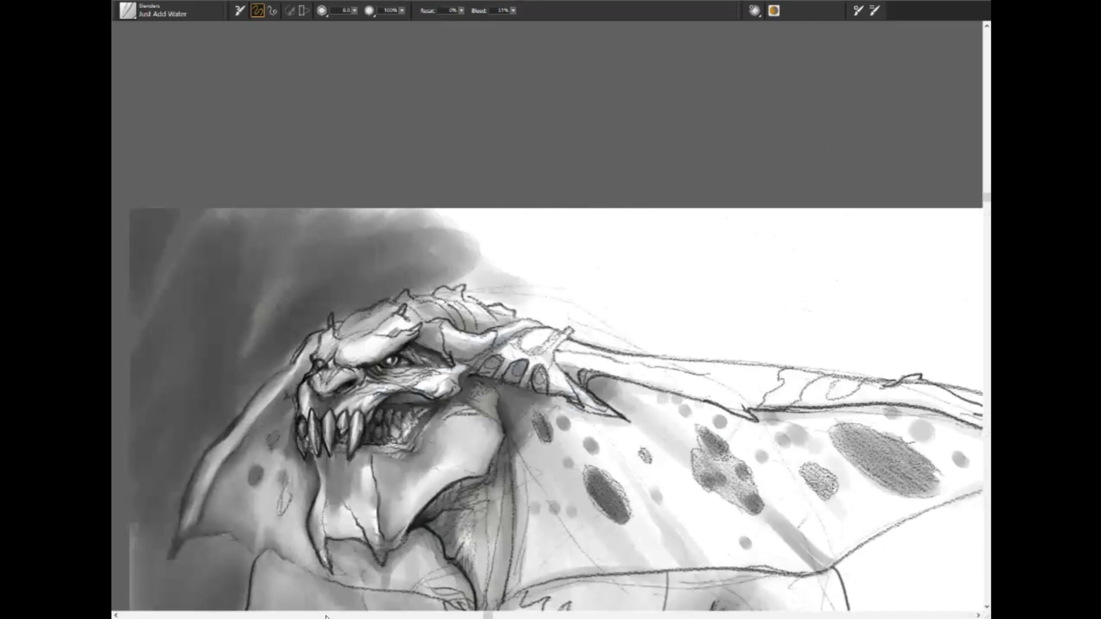
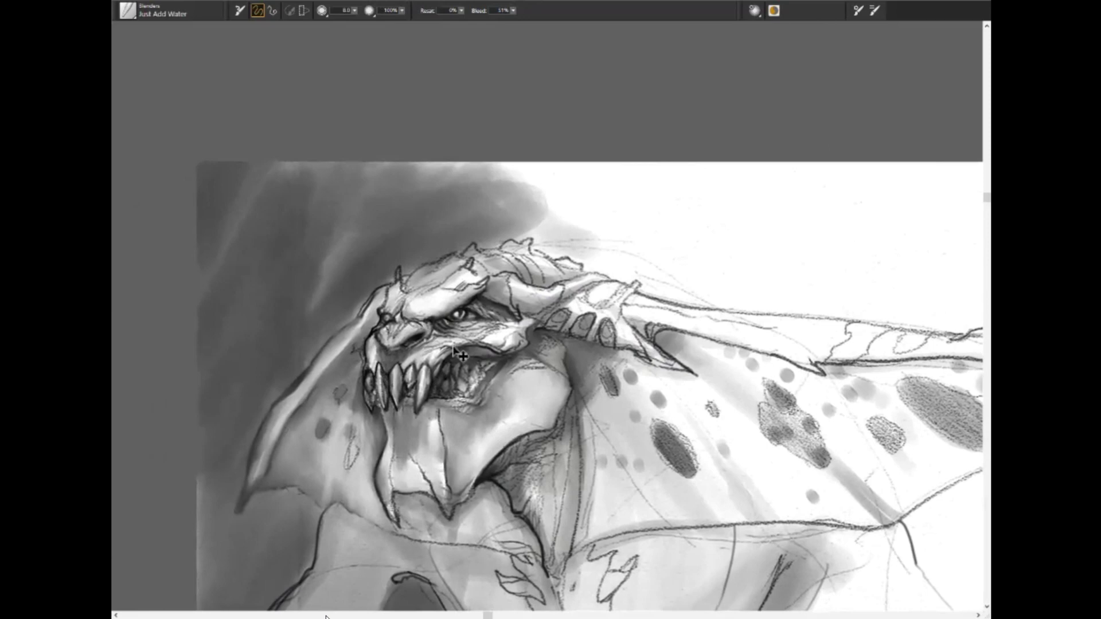
{"action": "key", "text": "bracketright"}
{"action": "key", "text": "ctrl+shift+1"}
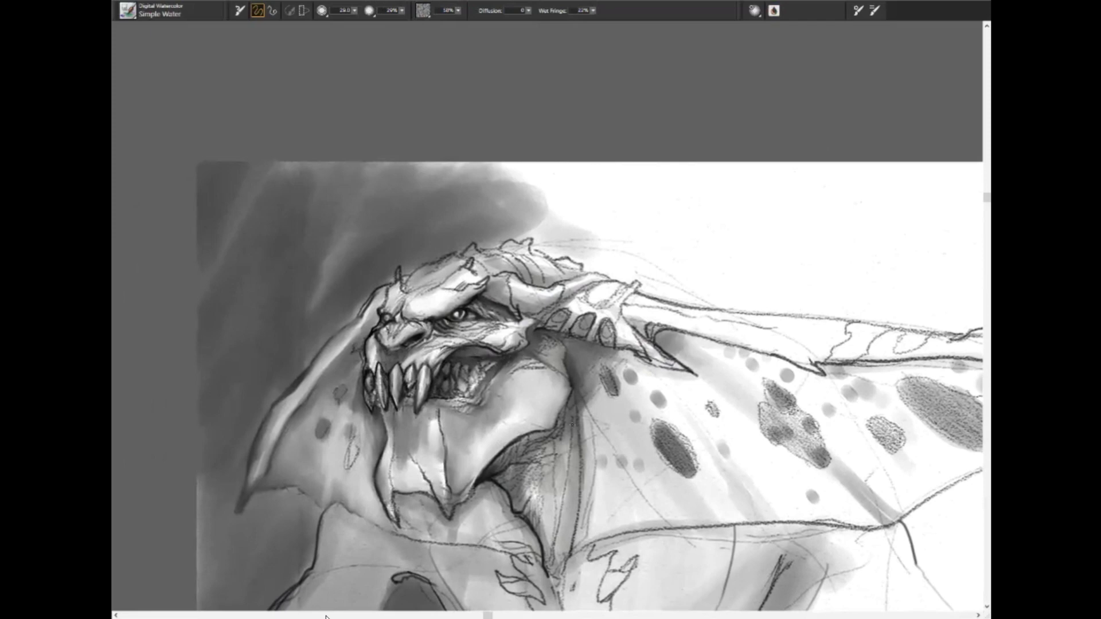
Shade the creature's throat, neck folds, near frill and the fold behind the jaw with soft Simple Water strokes.
{"action": "mouse_move", "coordinate": [520, 459]}
{"action": "left_mouse_down"}
{"action": "mouse_move", "coordinate": [549, 461]}
{"action": "mouse_move", "coordinate": [545, 482]}
{"action": "mouse_move", "coordinate": [565, 449]}
{"action": "mouse_move", "coordinate": [563, 548]}
{"action": "left_mouse_up"}
{"action": "left_click_drag", "start_coordinate": [443, 465], "coordinate": [448, 498]}
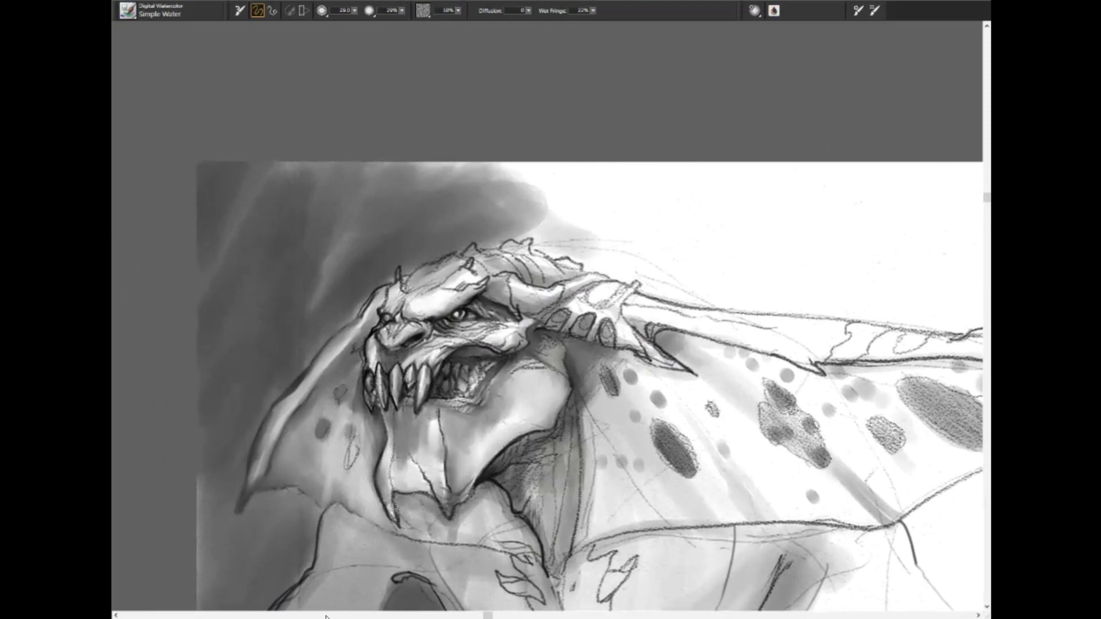
{"action": "left_click_drag", "start_coordinate": [385, 522], "coordinate": [382, 415]}
{"action": "left_click_drag", "start_coordinate": [370, 462], "coordinate": [367, 473]}
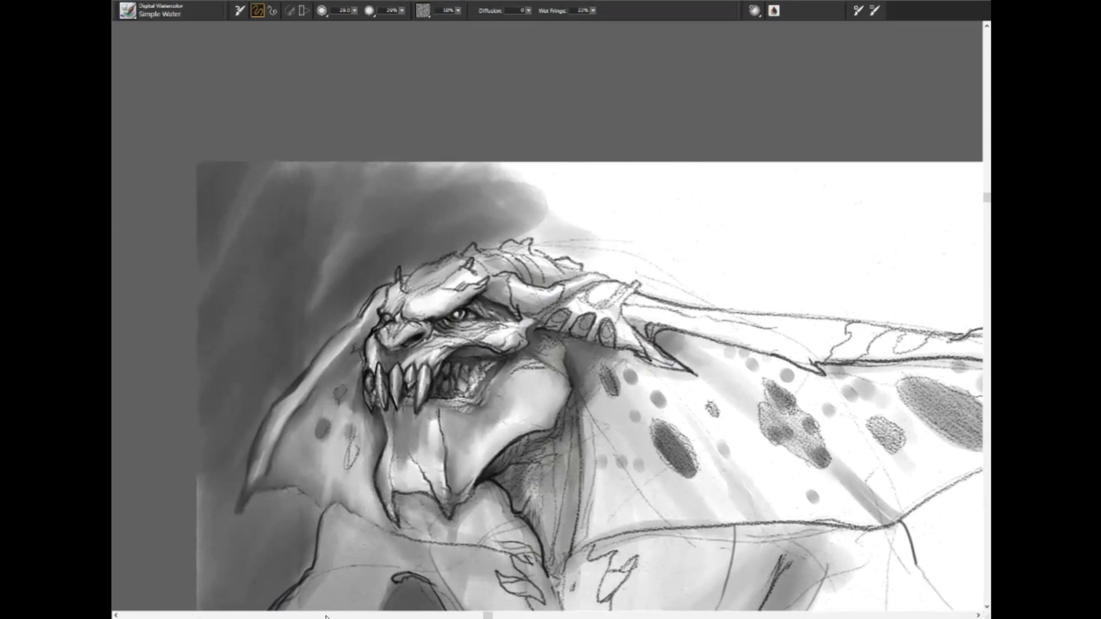
{"action": "mouse_move", "coordinate": [349, 333]}
{"action": "left_mouse_down"}
{"action": "mouse_move", "coordinate": [313, 401]}
{"action": "mouse_move", "coordinate": [348, 386]}
{"action": "mouse_move", "coordinate": [330, 442]}
{"action": "mouse_move", "coordinate": [361, 412]}
{"action": "mouse_move", "coordinate": [351, 488]}
{"action": "mouse_move", "coordinate": [370, 496]}
{"action": "mouse_move", "coordinate": [365, 519]}
{"action": "mouse_move", "coordinate": [370, 505]}
{"action": "left_mouse_up"}
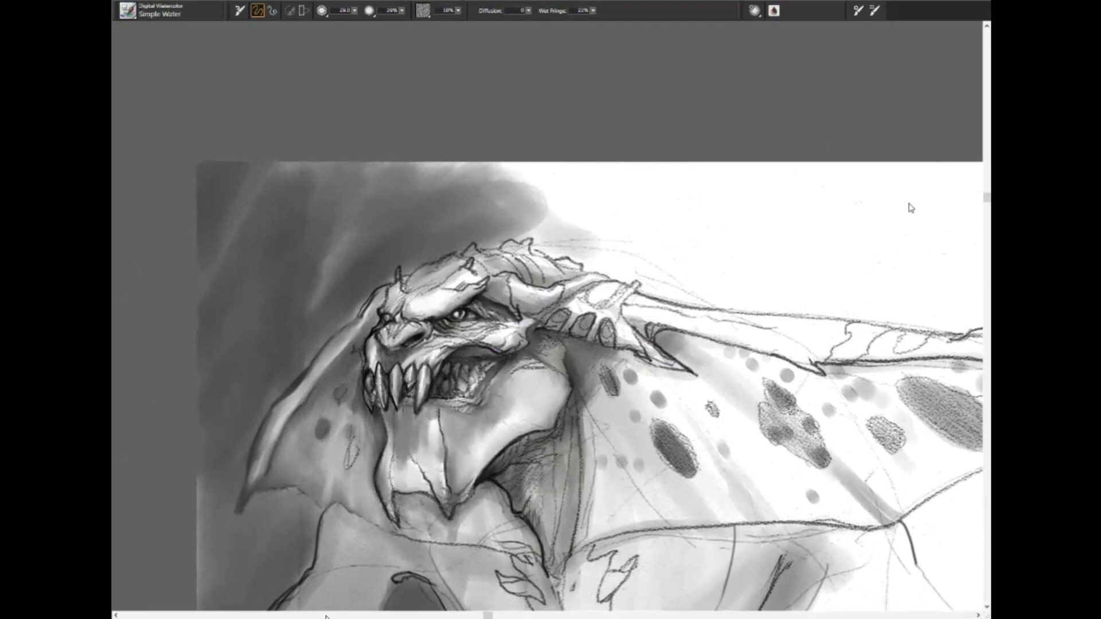
{"action": "left_click_drag", "start_coordinate": [571, 350], "coordinate": [574, 419]}
{"action": "left_click_drag", "start_coordinate": [439, 354], "coordinate": [426, 384]}
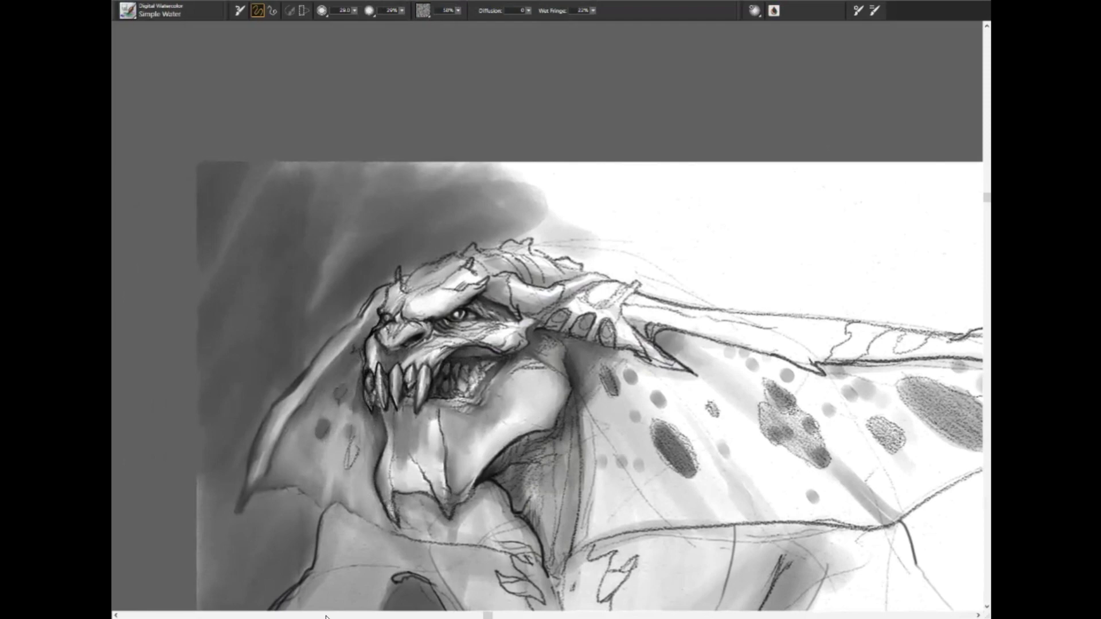
Deepen the fold behind the jaw and stroke radiating shadows down the spotted membrane beneath the forked spike.
{"action": "left_click_drag", "start_coordinate": [589, 459], "coordinate": [429, 425]}
{"action": "left_click_drag", "start_coordinate": [428, 384], "coordinate": [422, 528]}
{"action": "left_click_drag", "start_coordinate": [416, 481], "coordinate": [408, 522]}
{"action": "left_click_drag", "start_coordinate": [444, 382], "coordinate": [441, 429]}
{"action": "mouse_move", "coordinate": [436, 332]}
{"action": "left_mouse_down"}
{"action": "mouse_move", "coordinate": [431, 505]}
{"action": "mouse_move", "coordinate": [456, 502]}
{"action": "mouse_move", "coordinate": [463, 393]}
{"action": "left_mouse_up"}
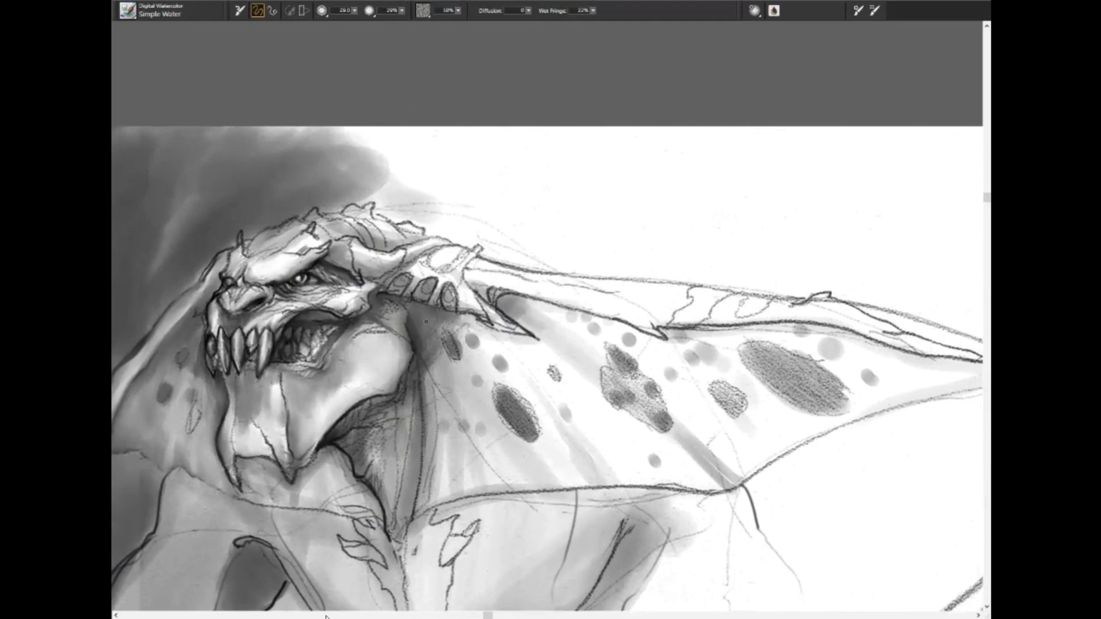
{"action": "left_click_drag", "start_coordinate": [482, 345], "coordinate": [550, 395]}
{"action": "left_click_drag", "start_coordinate": [459, 319], "coordinate": [603, 385]}
{"action": "left_click_drag", "start_coordinate": [516, 310], "coordinate": [625, 396]}
{"action": "mouse_move", "coordinate": [562, 333]}
{"action": "left_mouse_down"}
{"action": "mouse_move", "coordinate": [705, 470]}
{"action": "mouse_move", "coordinate": [524, 435]}
{"action": "left_mouse_up"}
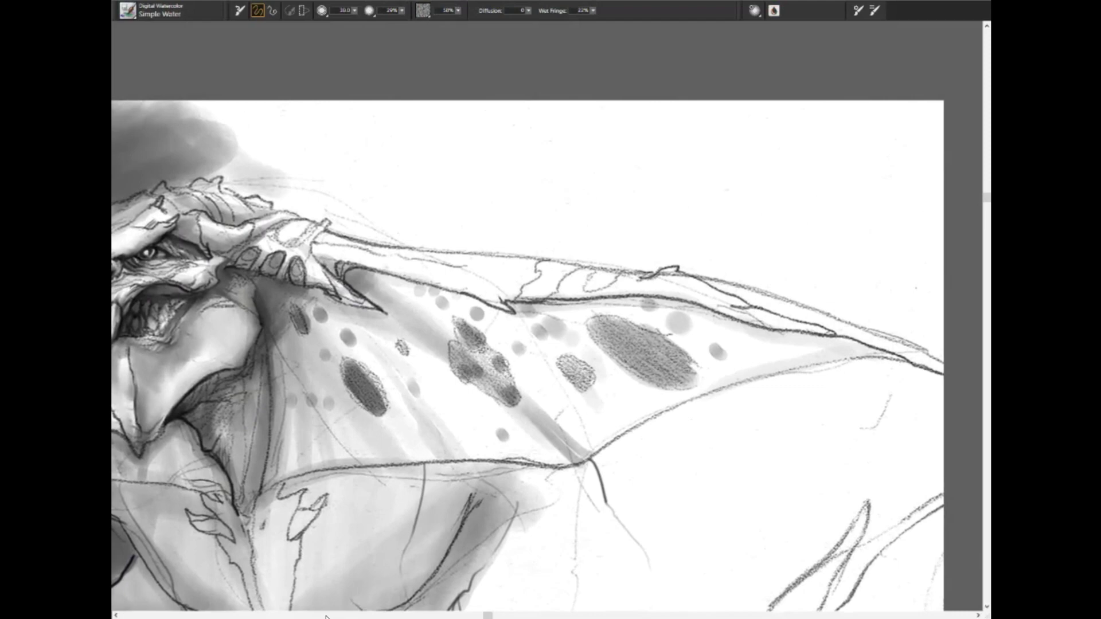
Enlarge the Simple Water brush and sweep diagonal shadows across the outer spotted membrane, below the long upper spine.
{"action": "key", "text": "bracketright"}
{"action": "key", "text": "bracketright"}
{"action": "key", "text": "bracketright"}
{"action": "key", "text": "bracketright"}
{"action": "key", "text": "bracketright"}
{"action": "key", "text": "bracketright"}
{"action": "key", "text": "bracketright"}
{"action": "key", "text": "bracketright"}
{"action": "key", "text": "bracketright"}
{"action": "key", "text": "bracketright"}
{"action": "left_click_drag", "start_coordinate": [385, 279], "coordinate": [601, 443]}
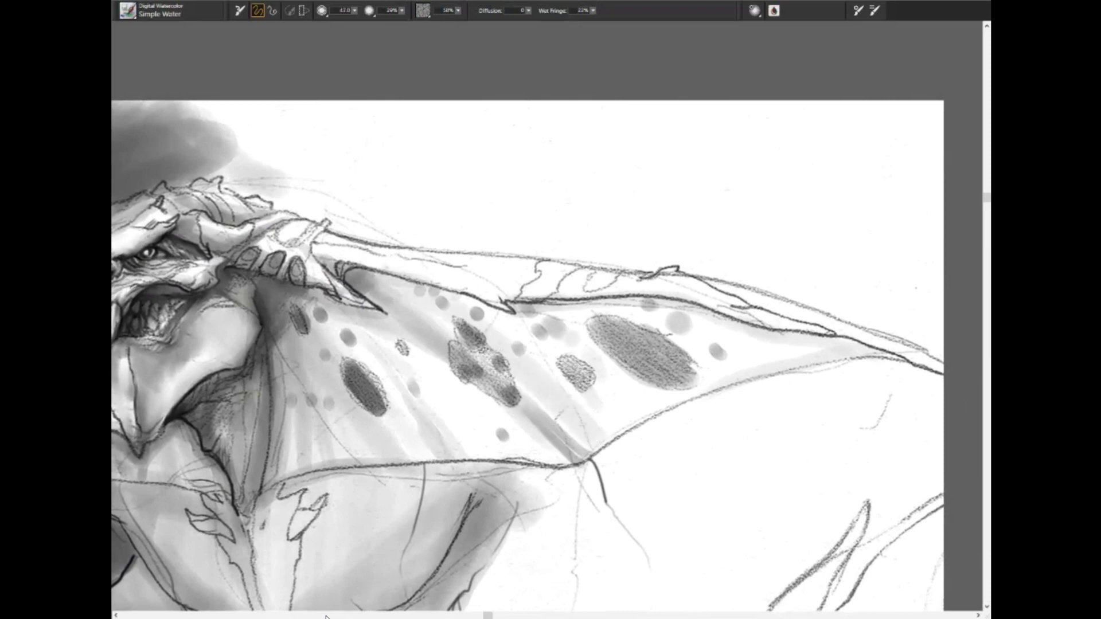
{"action": "left_click_drag", "start_coordinate": [399, 281], "coordinate": [604, 456]}
{"action": "mouse_move", "coordinate": [490, 304]}
{"action": "left_mouse_down"}
{"action": "mouse_move", "coordinate": [636, 425]}
{"action": "mouse_move", "coordinate": [590, 413]}
{"action": "mouse_move", "coordinate": [601, 419]}
{"action": "left_mouse_up"}
{"action": "mouse_move", "coordinate": [528, 306]}
{"action": "left_mouse_down"}
{"action": "mouse_move", "coordinate": [651, 408]}
{"action": "mouse_move", "coordinate": [671, 405]}
{"action": "left_mouse_up"}
{"action": "mouse_move", "coordinate": [579, 304]}
{"action": "left_mouse_down"}
{"action": "mouse_move", "coordinate": [697, 396]}
{"action": "mouse_move", "coordinate": [670, 327]}
{"action": "left_mouse_up"}
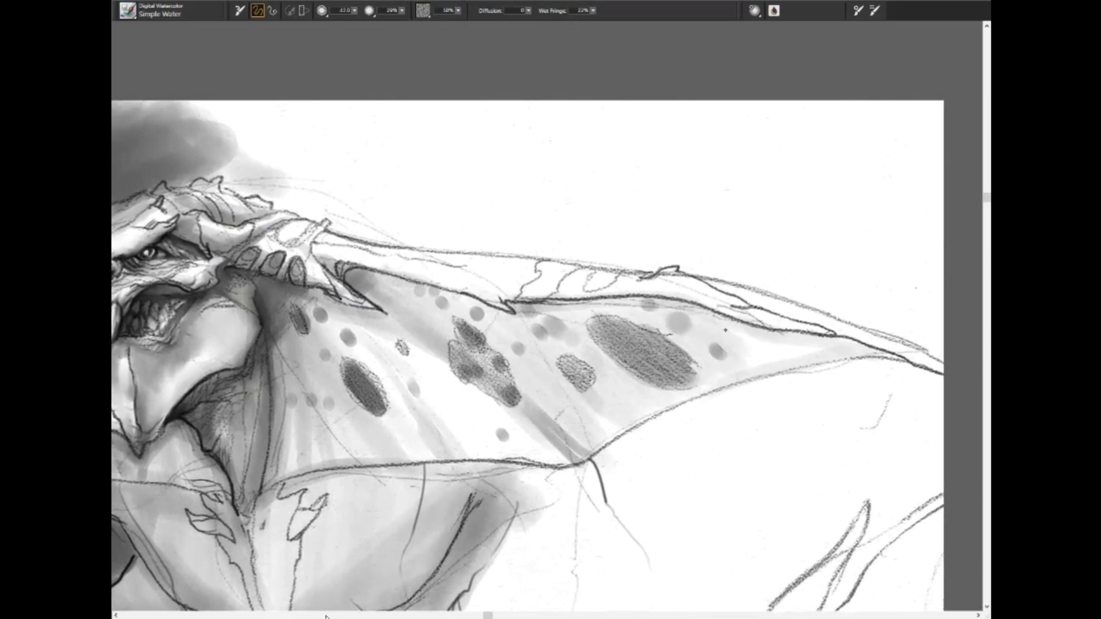
Shade the membrane's inner section between the spots and darken the vertical folds beside the creature's neck.
{"action": "left_click_drag", "start_coordinate": [396, 390], "coordinate": [433, 435]}
{"action": "mouse_move", "coordinate": [327, 313]}
{"action": "left_mouse_down"}
{"action": "mouse_move", "coordinate": [510, 456]}
{"action": "mouse_move", "coordinate": [479, 410]}
{"action": "left_mouse_up"}
{"action": "left_click_drag", "start_coordinate": [322, 332], "coordinate": [390, 426]}
{"action": "left_click_drag", "start_coordinate": [273, 423], "coordinate": [272, 473]}
{"action": "left_click_drag", "start_coordinate": [260, 372], "coordinate": [263, 507]}
{"action": "mouse_move", "coordinate": [251, 318]}
{"action": "left_mouse_down"}
{"action": "mouse_move", "coordinate": [267, 404]}
{"action": "mouse_move", "coordinate": [244, 513]}
{"action": "left_mouse_up"}
Darken the creature's lower jaw, throat skin and the corner of its mouth with the large Simple Water brush.
{"action": "left_click_drag", "start_coordinate": [418, 515], "coordinate": [702, 571]}
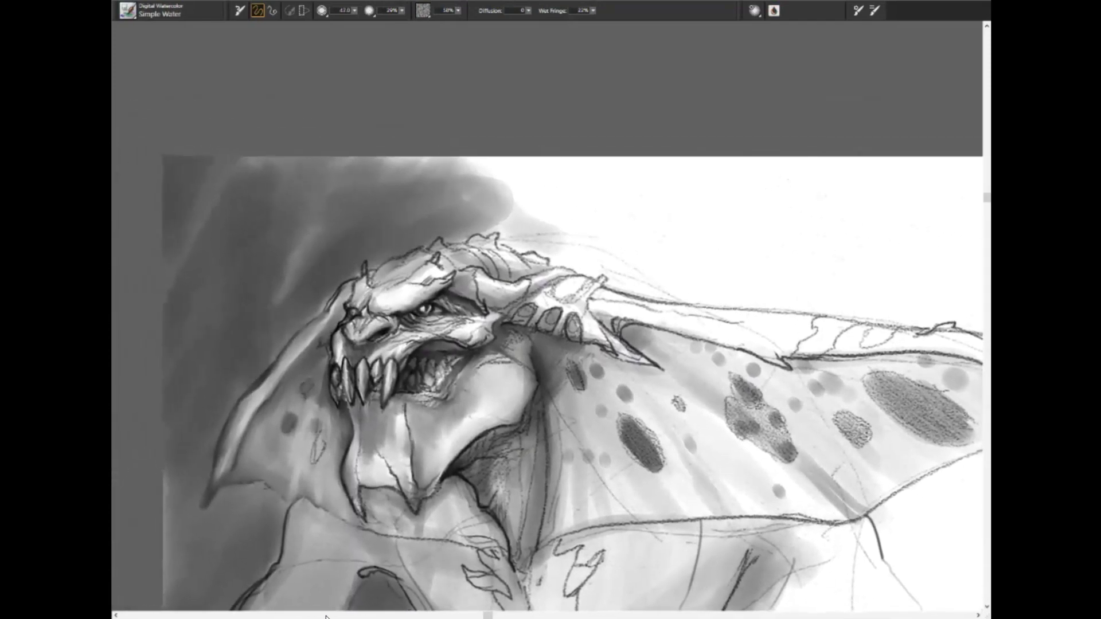
{"action": "mouse_move", "coordinate": [494, 360]}
{"action": "left_mouse_down"}
{"action": "mouse_move", "coordinate": [477, 384]}
{"action": "mouse_move", "coordinate": [445, 360]}
{"action": "mouse_move", "coordinate": [431, 377]}
{"action": "left_mouse_up"}
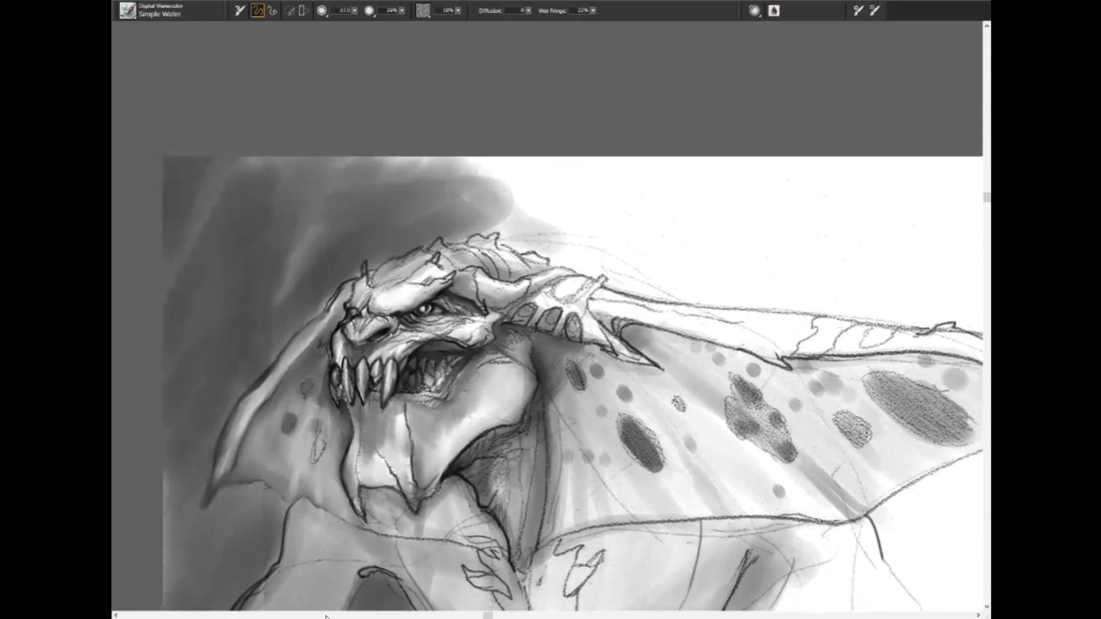
{"action": "mouse_move", "coordinate": [361, 481]}
{"action": "left_mouse_down"}
{"action": "mouse_move", "coordinate": [378, 439]}
{"action": "mouse_move", "coordinate": [395, 442]}
{"action": "mouse_move", "coordinate": [405, 476]}
{"action": "mouse_move", "coordinate": [520, 396]}
{"action": "mouse_move", "coordinate": [488, 405]}
{"action": "mouse_move", "coordinate": [481, 377]}
{"action": "left_mouse_up"}
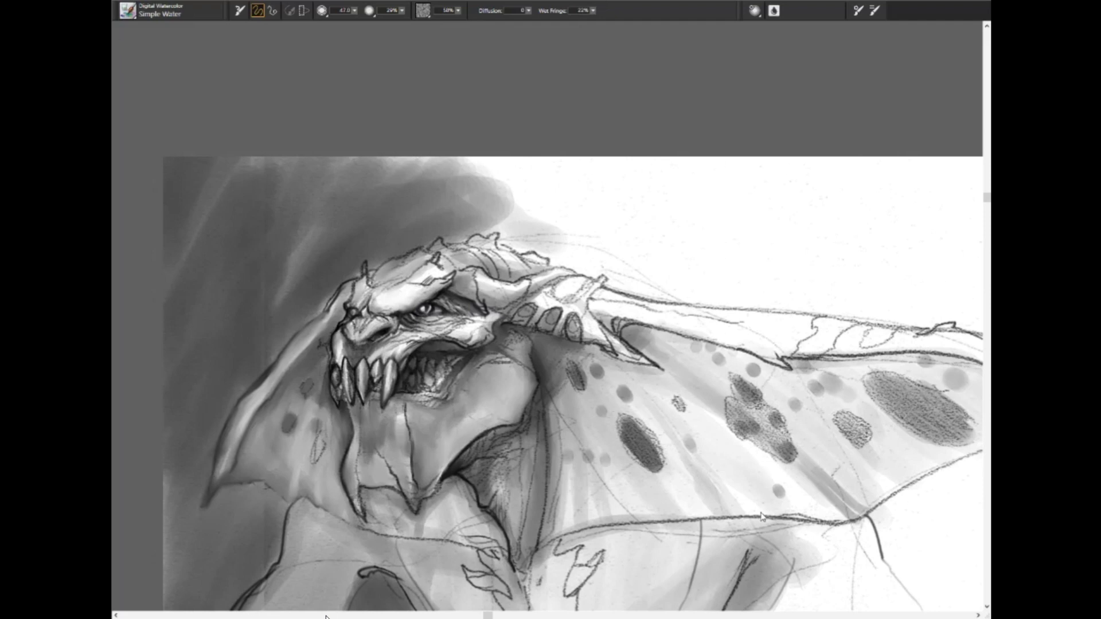
Switch to the Sharp Chalk brush at size 5 and refine the brow above the creature's eye.
{"action": "key", "text": "1"}
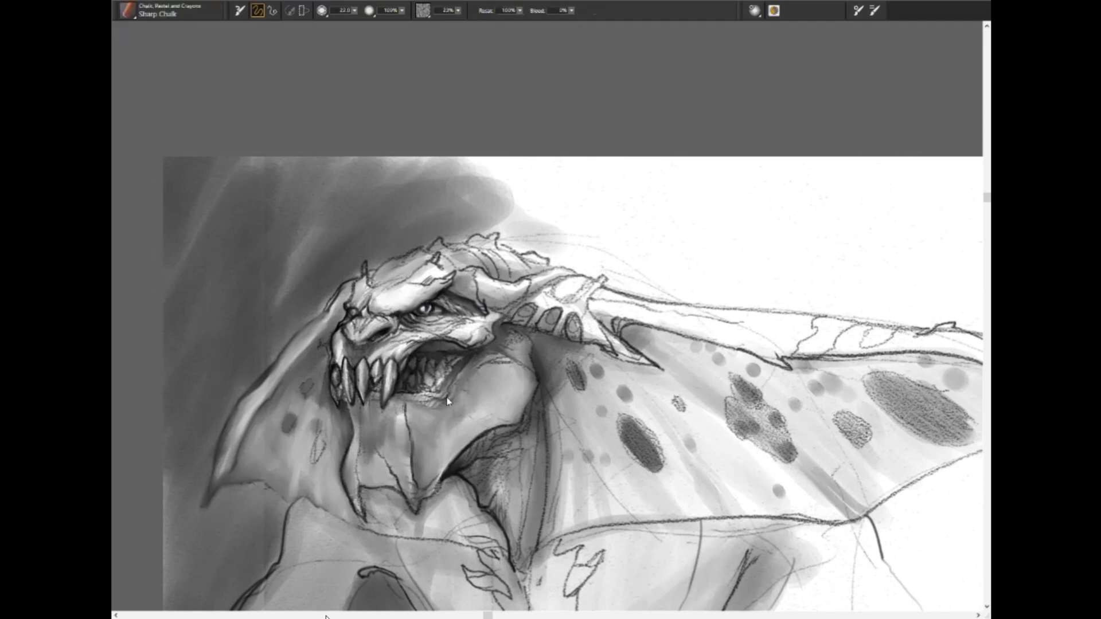
{"action": "key", "text": "bracketleft"}
{"action": "key", "text": "bracketleft"}
{"action": "key", "text": "bracketleft"}
{"action": "key", "text": "bracketleft"}
{"action": "key", "text": "bracketleft"}
{"action": "key", "text": "bracketleft"}
{"action": "key", "text": "bracketleft"}
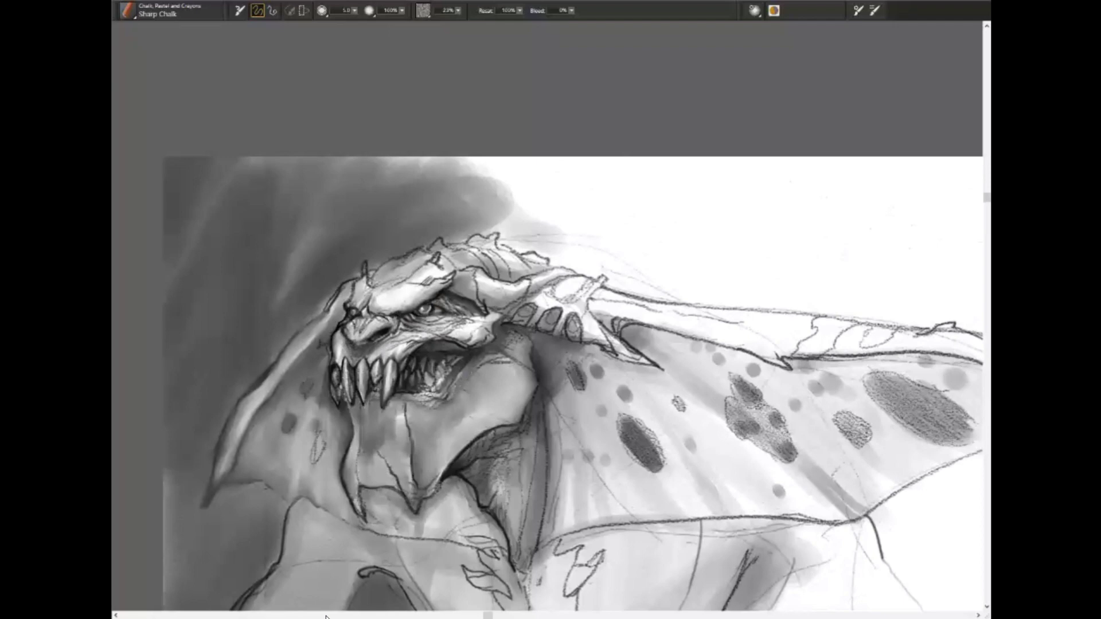
{"action": "left_click_drag", "start_coordinate": [409, 304], "coordinate": [404, 294]}
Shade around the eye, mouth, lower lip, jaw hinge and forehead with the Simple Water brush.
{"action": "key", "text": "b"}
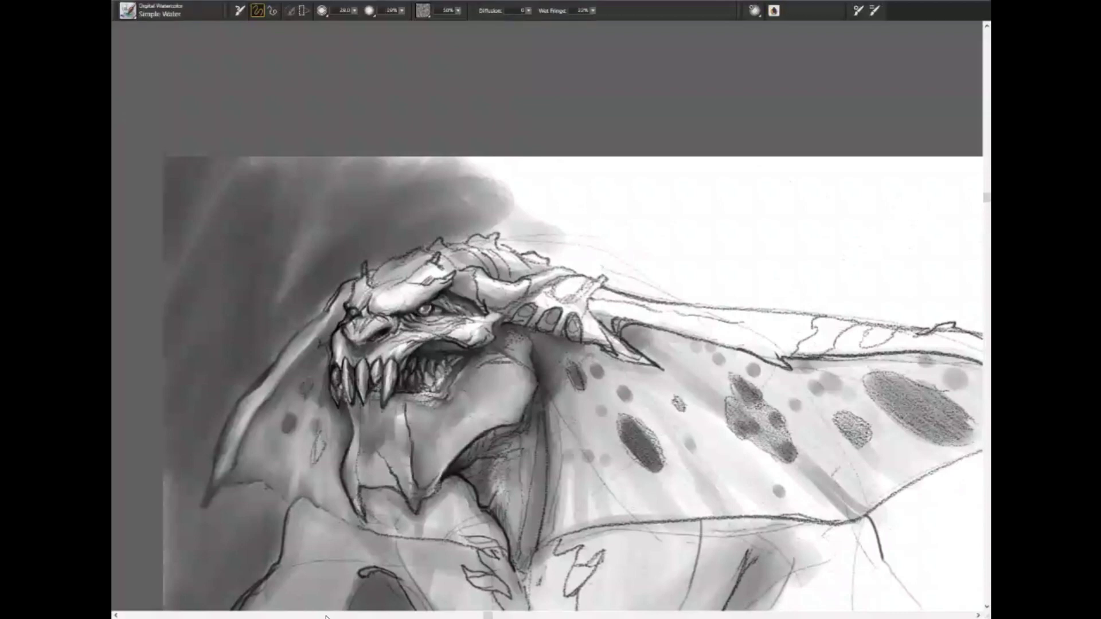
{"action": "left_click_drag", "start_coordinate": [406, 314], "coordinate": [465, 297]}
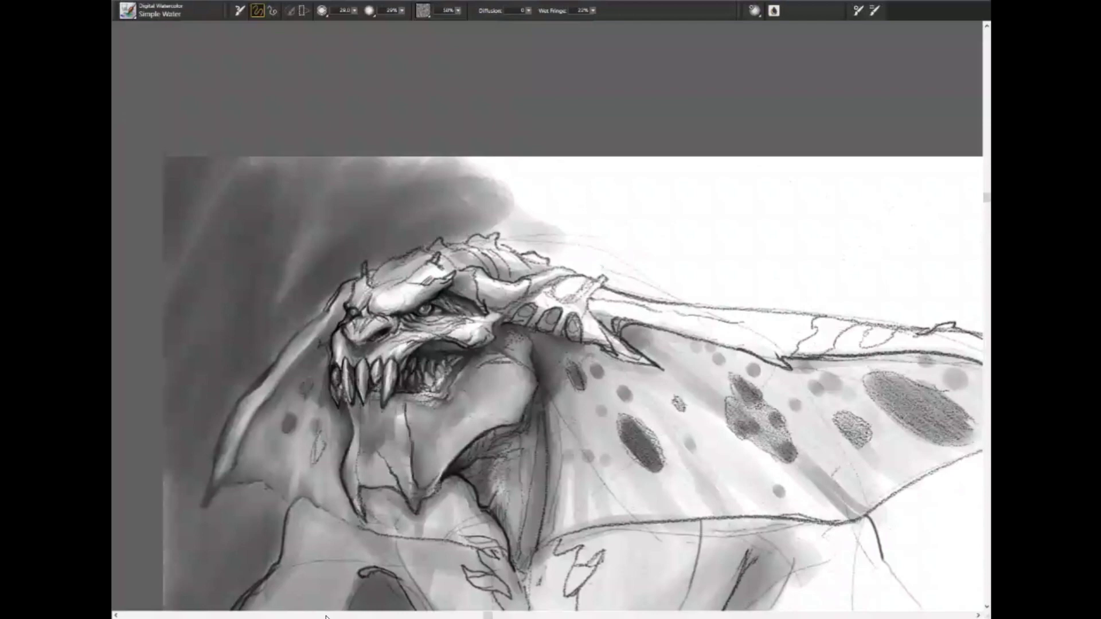
{"action": "mouse_move", "coordinate": [407, 339]}
{"action": "left_mouse_down"}
{"action": "mouse_move", "coordinate": [408, 372]}
{"action": "mouse_move", "coordinate": [390, 391]}
{"action": "mouse_move", "coordinate": [443, 396]}
{"action": "mouse_move", "coordinate": [476, 372]}
{"action": "left_mouse_up"}
{"action": "mouse_move", "coordinate": [435, 412]}
{"action": "left_mouse_down"}
{"action": "mouse_move", "coordinate": [398, 406]}
{"action": "mouse_move", "coordinate": [423, 435]}
{"action": "mouse_move", "coordinate": [462, 396]}
{"action": "left_mouse_up"}
{"action": "mouse_move", "coordinate": [540, 364]}
{"action": "left_mouse_down"}
{"action": "mouse_move", "coordinate": [504, 338]}
{"action": "mouse_move", "coordinate": [525, 349]}
{"action": "mouse_move", "coordinate": [540, 401]}
{"action": "left_mouse_up"}
{"action": "mouse_move", "coordinate": [396, 269]}
{"action": "left_mouse_down"}
{"action": "mouse_move", "coordinate": [379, 289]}
{"action": "mouse_move", "coordinate": [419, 266]}
{"action": "mouse_move", "coordinate": [470, 281]}
{"action": "left_mouse_up"}
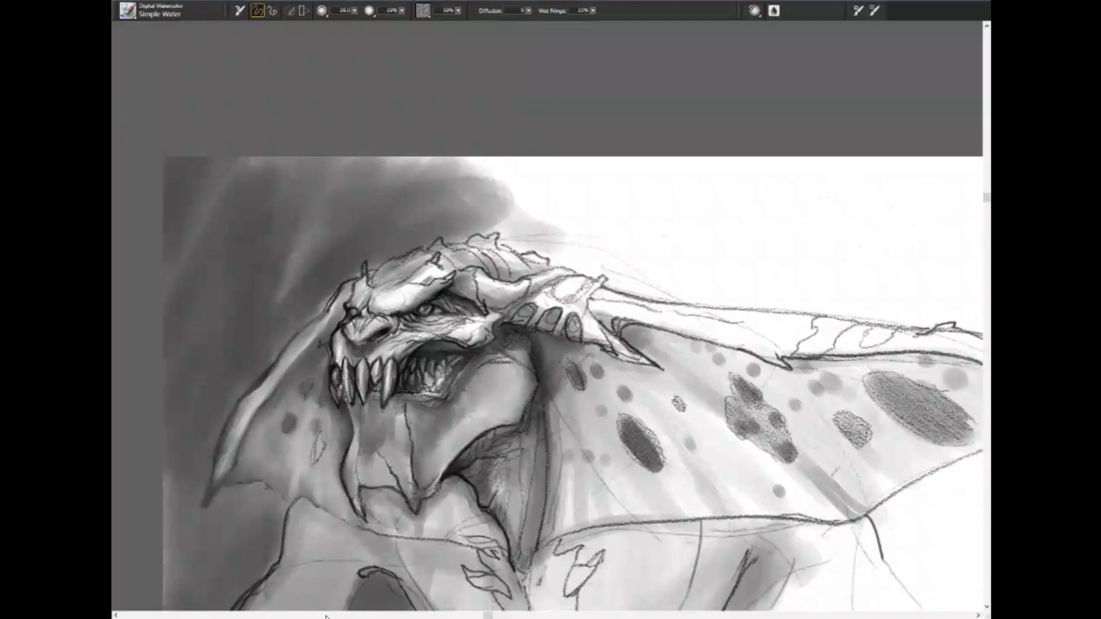
Deepen the shading on the upper chest below the throat, inside the mouth and around the fangs.
{"action": "mouse_move", "coordinate": [370, 509]}
{"action": "left_mouse_down"}
{"action": "mouse_move", "coordinate": [402, 506]}
{"action": "mouse_move", "coordinate": [450, 547]}
{"action": "mouse_move", "coordinate": [453, 493]}
{"action": "mouse_move", "coordinate": [539, 608]}
{"action": "left_mouse_up"}
{"action": "mouse_move", "coordinate": [504, 499]}
{"action": "left_mouse_down"}
{"action": "mouse_move", "coordinate": [519, 534]}
{"action": "mouse_move", "coordinate": [537, 504]}
{"action": "mouse_move", "coordinate": [544, 424]}
{"action": "mouse_move", "coordinate": [550, 467]}
{"action": "mouse_move", "coordinate": [503, 488]}
{"action": "mouse_move", "coordinate": [494, 516]}
{"action": "mouse_move", "coordinate": [512, 533]}
{"action": "left_mouse_up"}
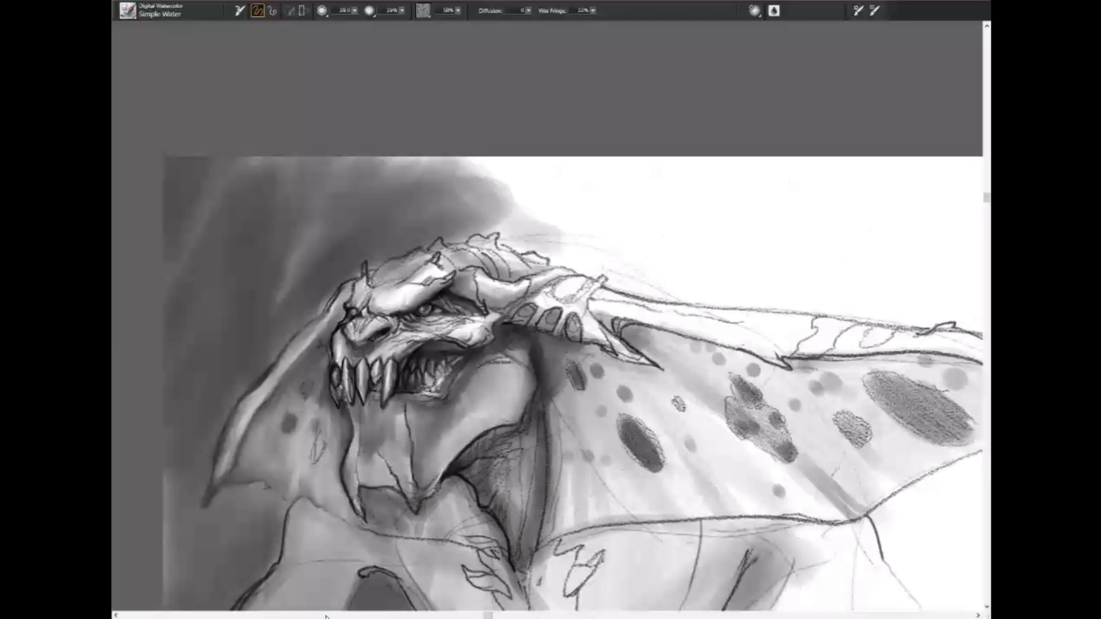
{"action": "mouse_move", "coordinate": [448, 375]}
{"action": "left_mouse_down"}
{"action": "mouse_move", "coordinate": [427, 396]}
{"action": "mouse_move", "coordinate": [438, 407]}
{"action": "left_mouse_up"}
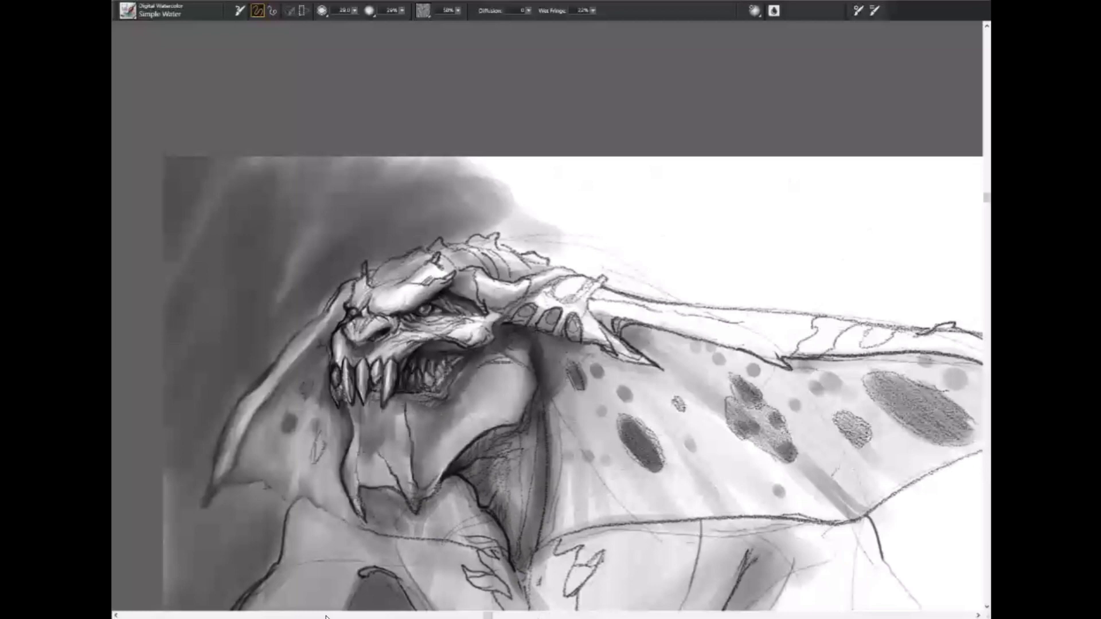
{"action": "mouse_move", "coordinate": [388, 366]}
{"action": "left_mouse_down"}
{"action": "mouse_move", "coordinate": [387, 396]}
{"action": "mouse_move", "coordinate": [398, 383]}
{"action": "mouse_move", "coordinate": [384, 419]}
{"action": "left_mouse_up"}
Switch to the Sharp Chalk brush and adjust its size to refine the teeth and mouth details.
{"action": "key", "text": "ctrl+b"}
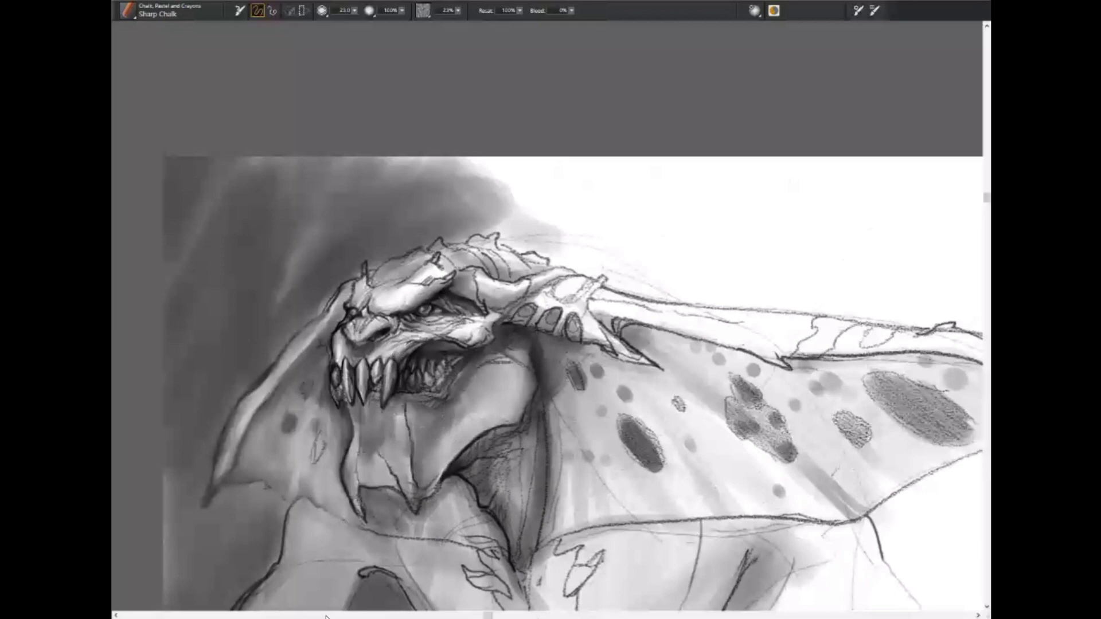
{"action": "key", "text": "bracketleft"}
{"action": "key", "text": "bracketleft"}
{"action": "key", "text": "bracketleft"}
{"action": "key", "text": "bracketleft"}
{"action": "key", "text": "bracketleft"}
{"action": "key", "text": "bracketright"}
{"action": "key", "text": "bracketright"}
{"action": "key", "text": "bracketright"}
{"action": "key", "text": "bracketright"}
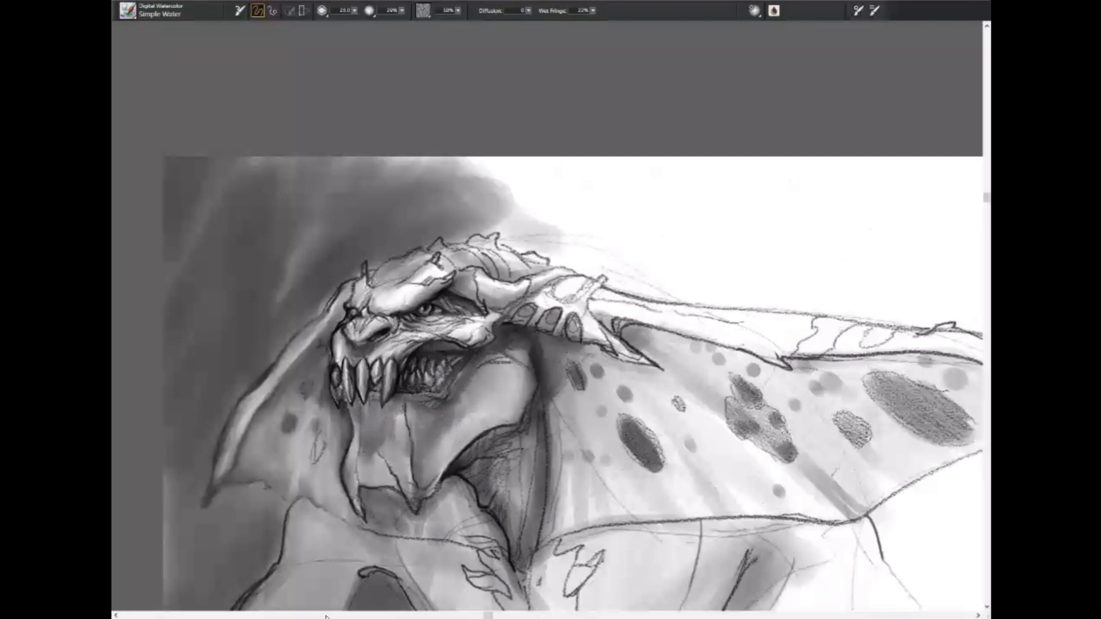
Reduce the Simple Water brush for finer shading around the mouth, and switch to the Just Add Water blender.
{"action": "key", "text": "bracketleft"}
{"action": "key", "text": "bracketleft"}
{"action": "key", "text": "bracketleft"}
{"action": "key", "text": "bracketleft"}
{"action": "key", "text": "bracketleft"}
{"action": "key", "text": "bracketleft"}
{"action": "key", "text": "bracketleft"}
{"action": "key", "text": "bracketleft"}
{"action": "key", "text": "ctrl+slash"}
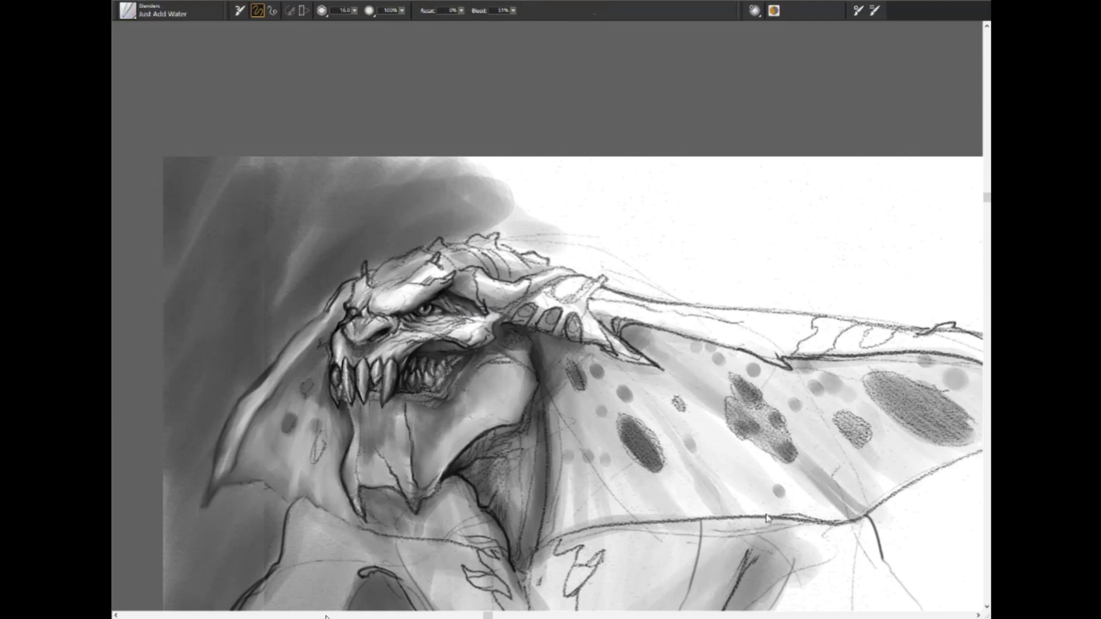
Refine the snout's front edge and the throat below the fangs with the Sharp Chalk brush at size 5.
{"action": "key", "text": "b"}
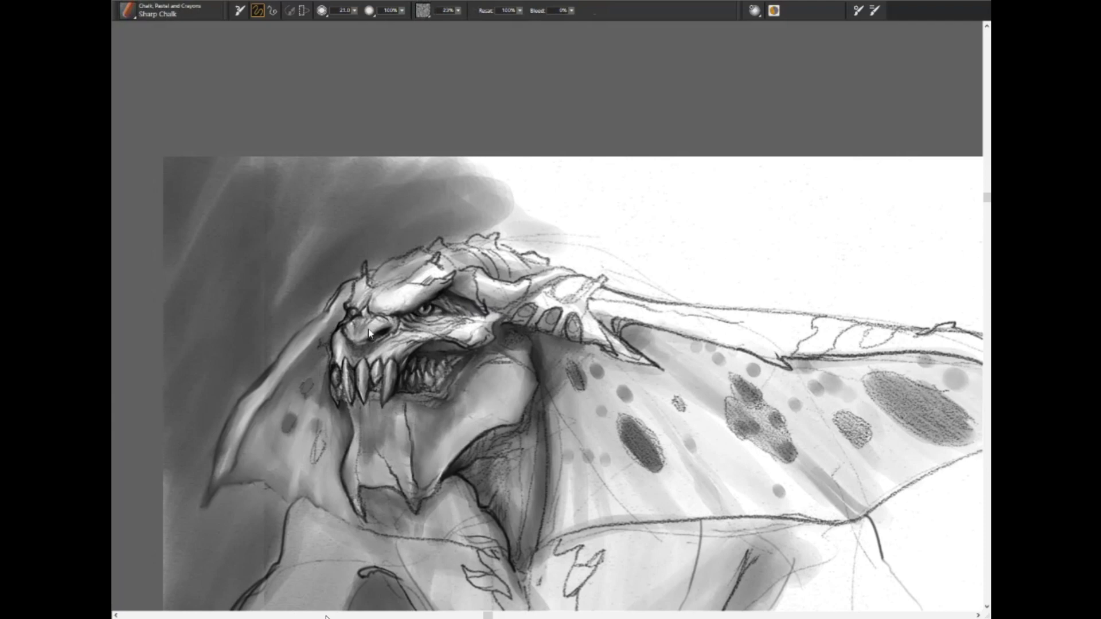
{"action": "key", "text": "bracketleft"}
{"action": "key", "text": "bracketleft"}
{"action": "key", "text": "bracketleft"}
{"action": "key", "text": "bracketleft"}
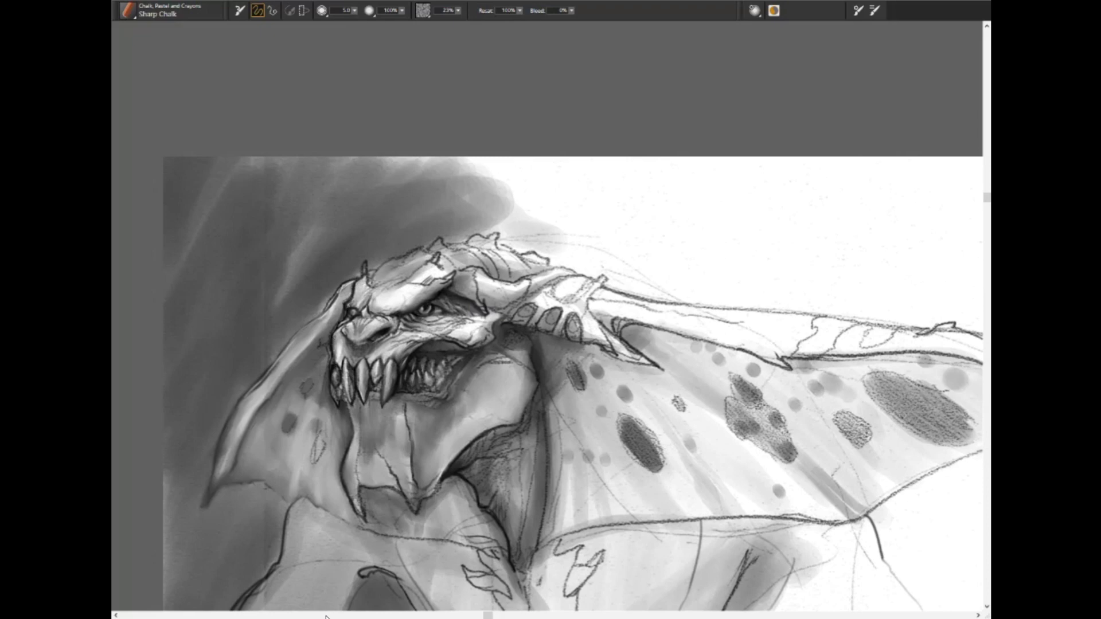
{"action": "left_click_drag", "start_coordinate": [332, 322], "coordinate": [317, 342]}
{"action": "left_click_drag", "start_coordinate": [352, 417], "coordinate": [353, 449]}
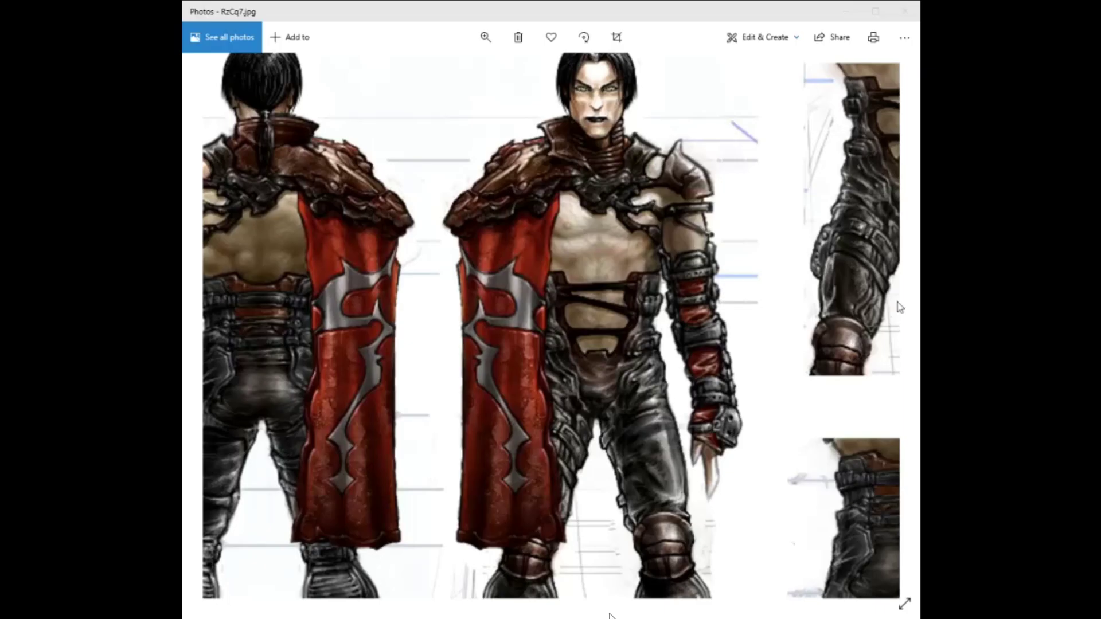
Maximize the photo viewer and examine the red-caped armored character's turnaround sheet, using the zoom control.
{"action": "double_click", "coordinate": [561, 17]}
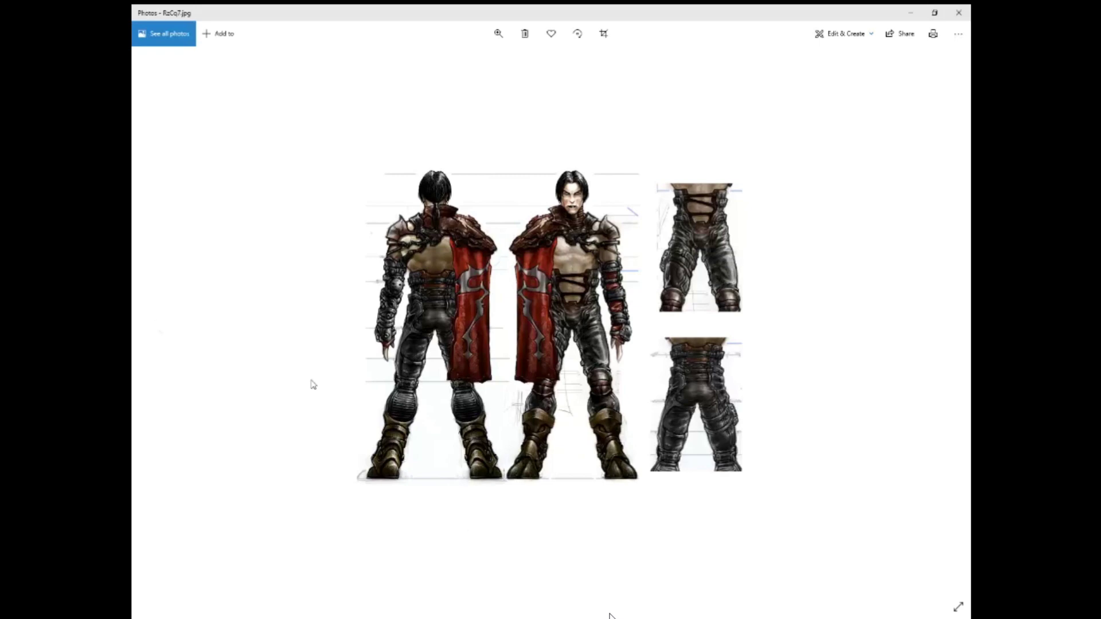
{"action": "left_click", "coordinate": [498, 30]}
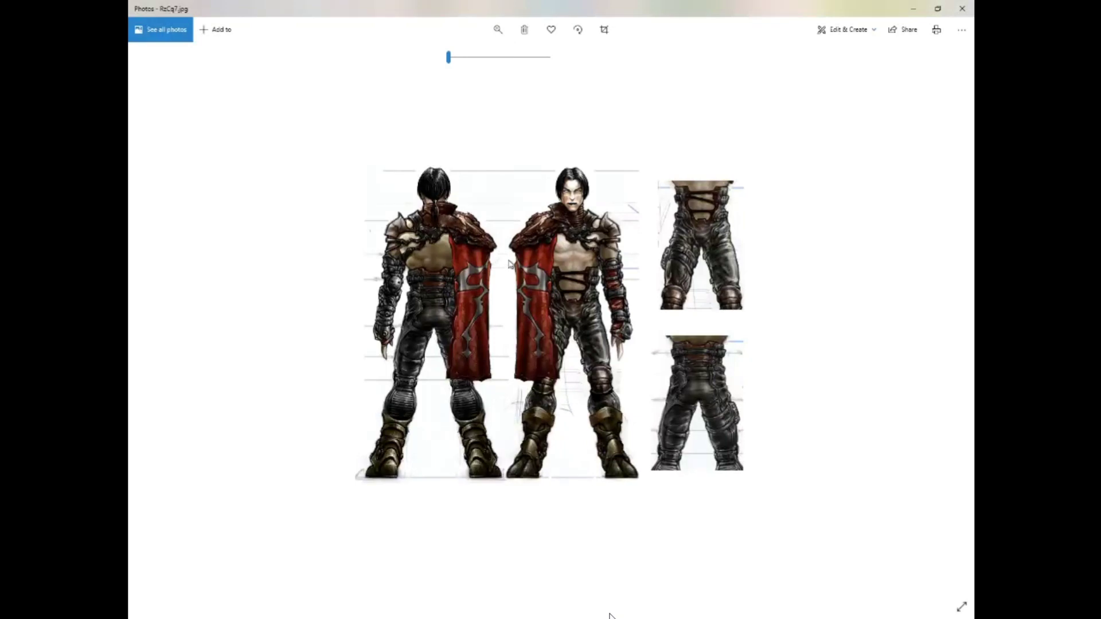
{"action": "left_click", "coordinate": [498, 30]}
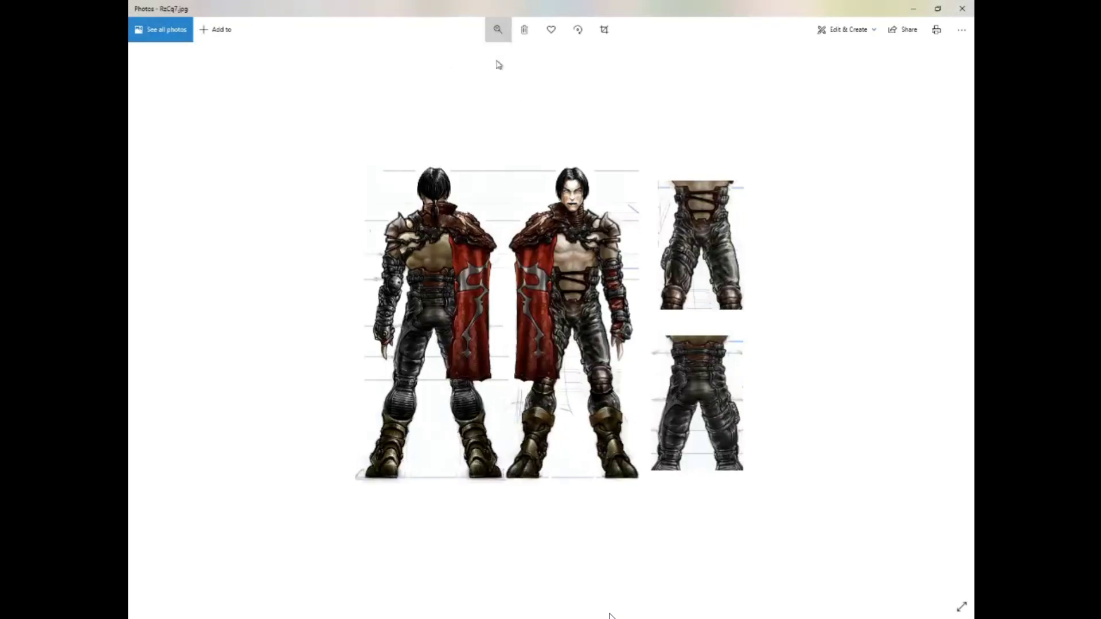
{"action": "left_click", "coordinate": [486, 57]}
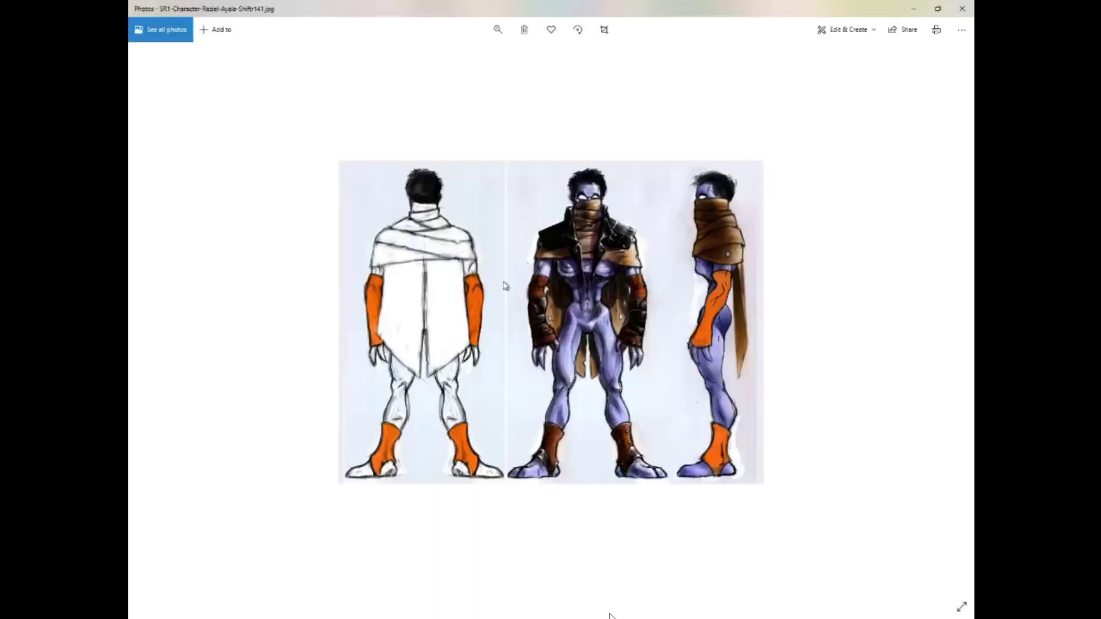
Browse onward through the concept images to examine the hooded wraith, the transforming creature heads and the wing designs.
{"action": "key", "text": "Right"}
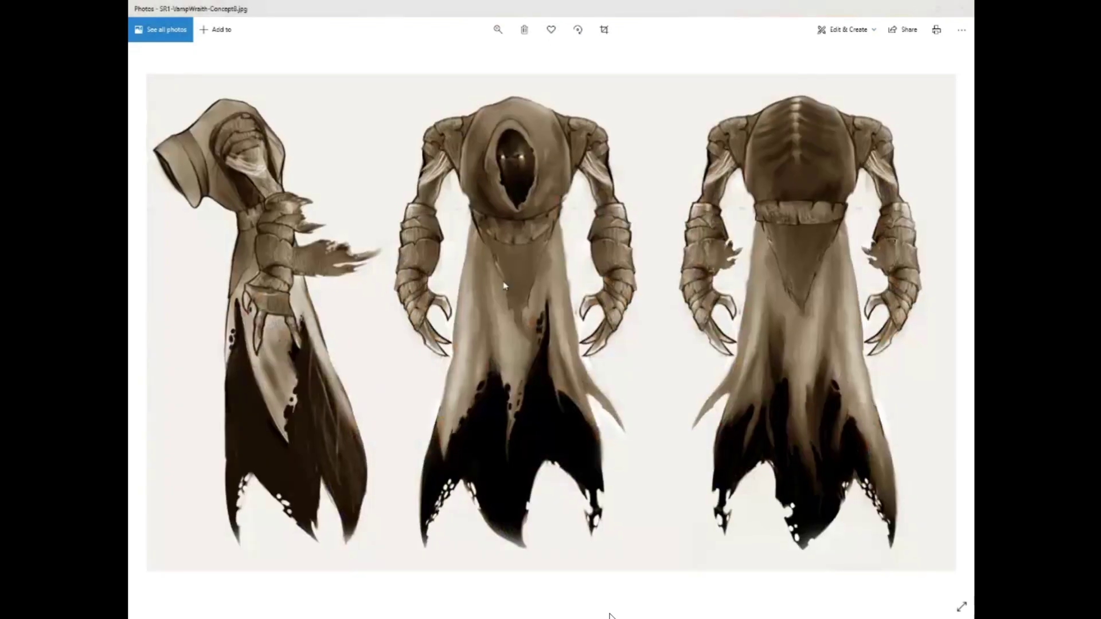
{"action": "key", "text": "Right"}
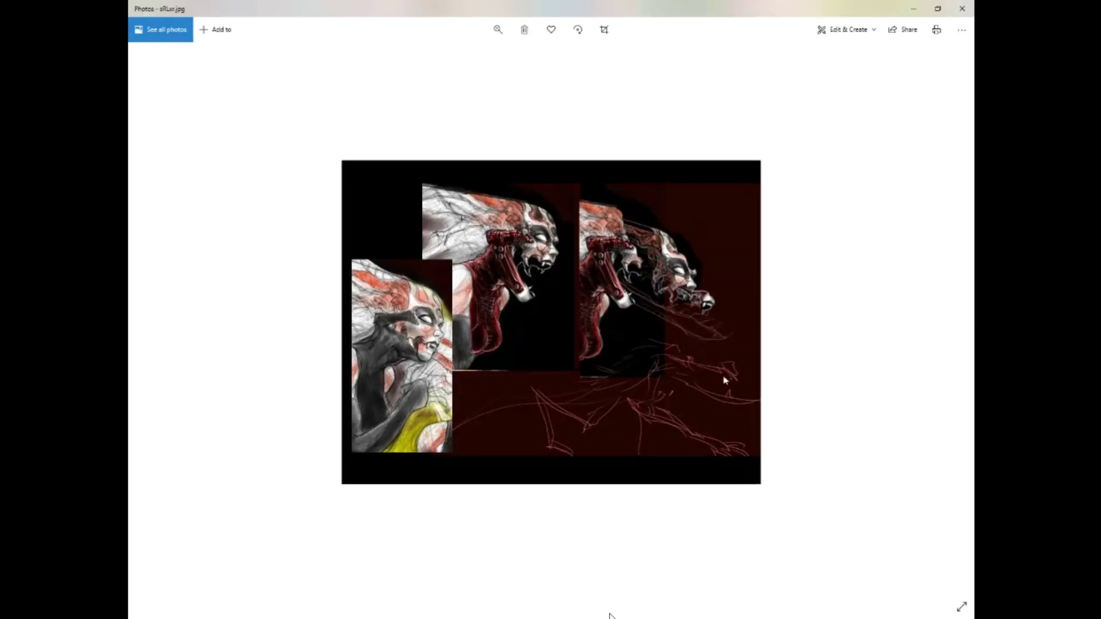
{"action": "key", "text": "Right"}
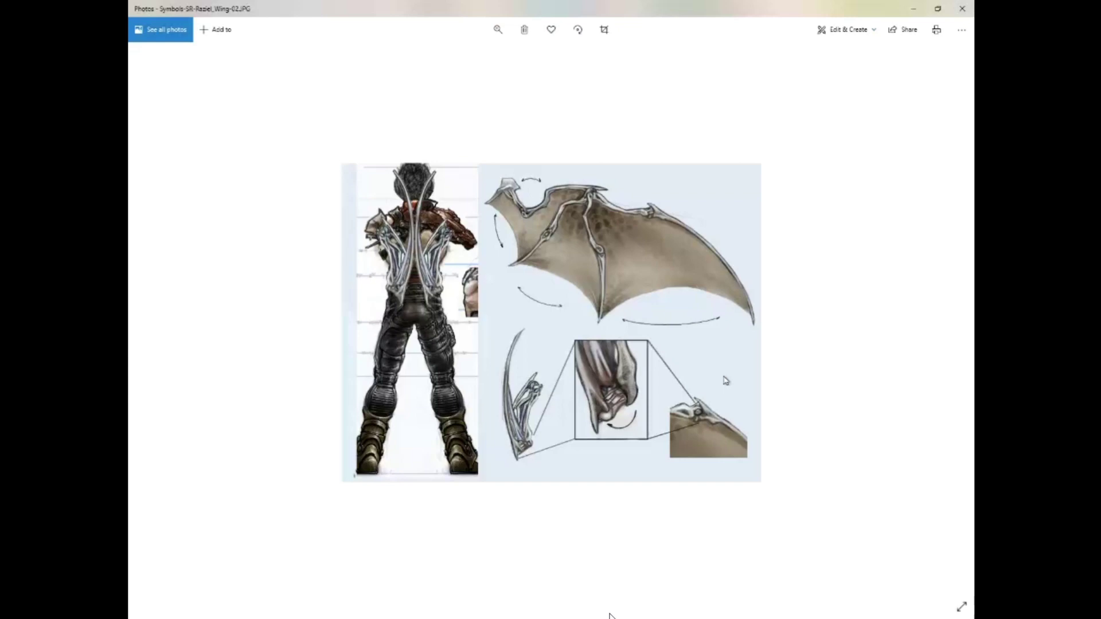
Examine the horned demon texture sheets, the clawed arm sketches, the two seated figures and the Soul Reaver wallpaper.
{"action": "key", "text": "Right"}
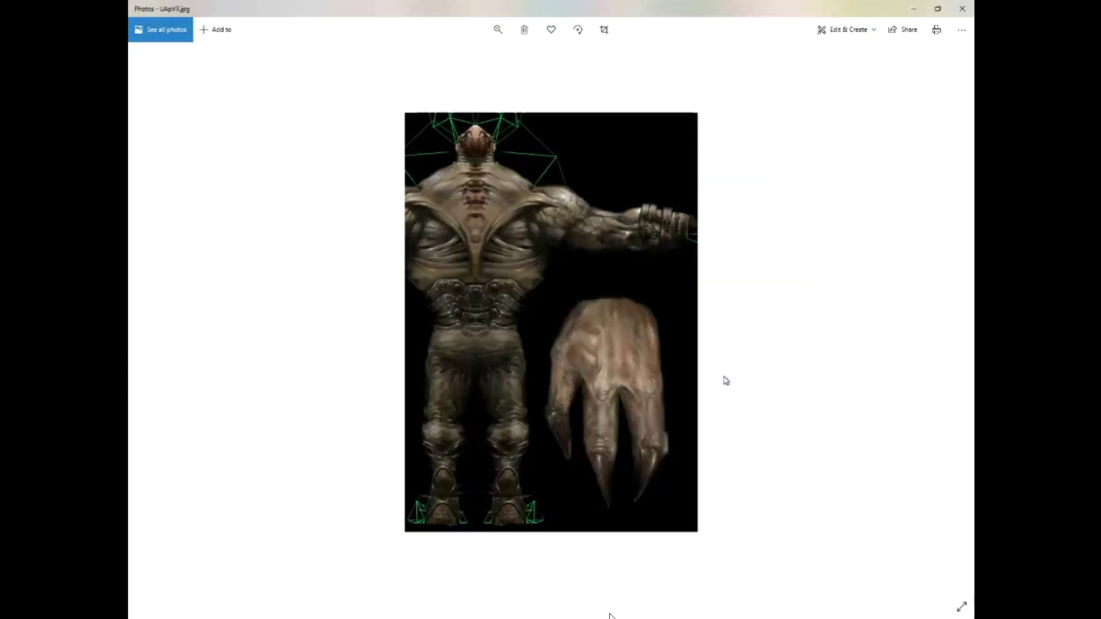
{"action": "key", "text": "Right"}
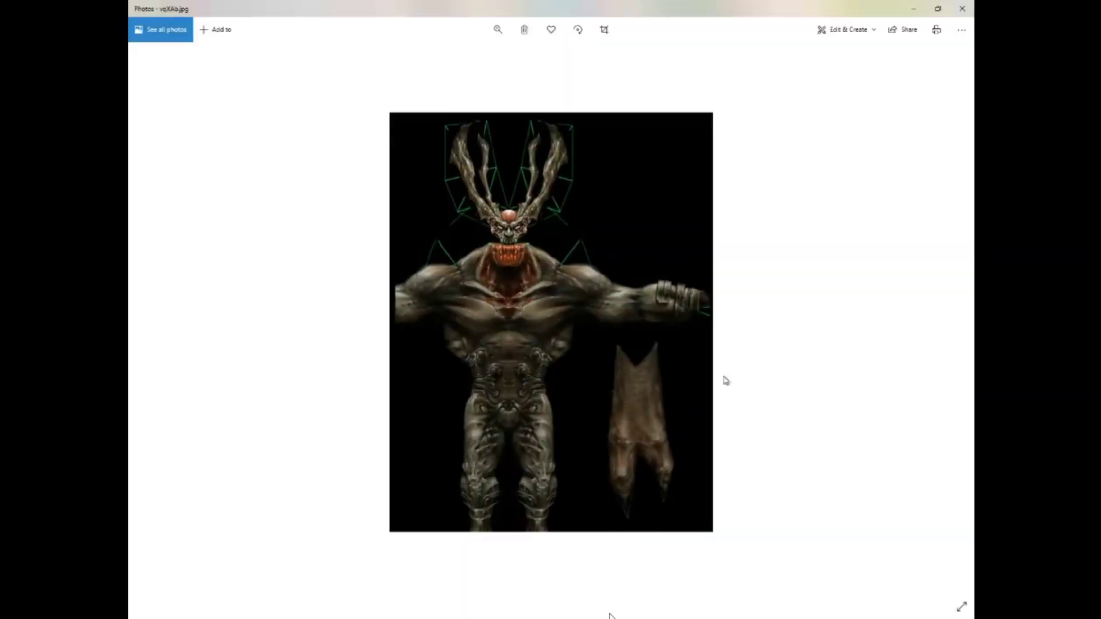
{"action": "key", "text": "Right"}
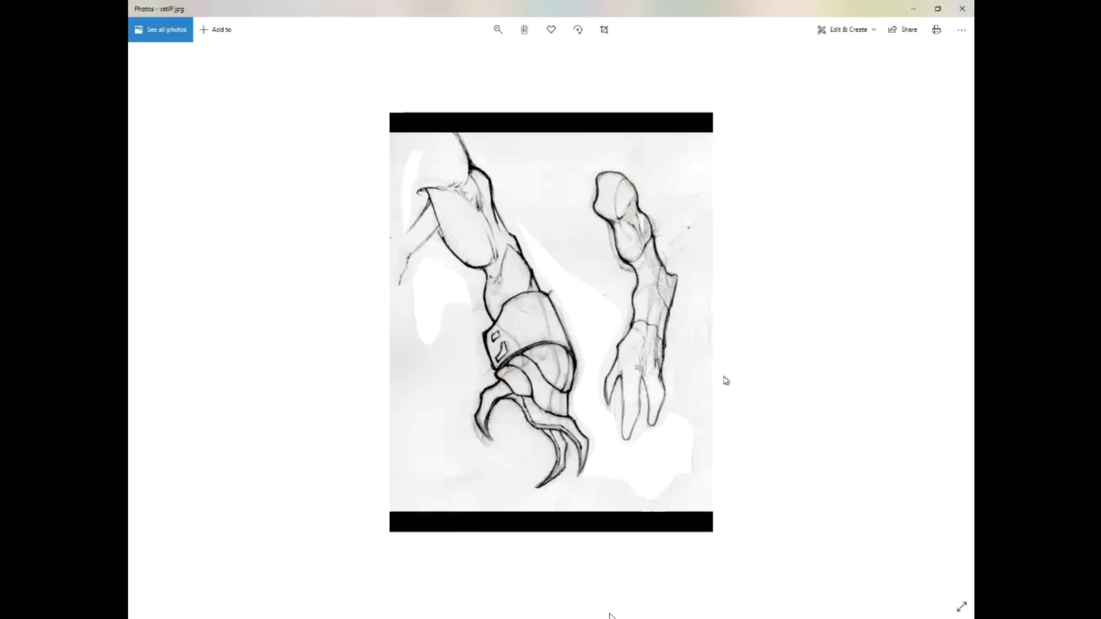
{"action": "key", "text": "Right"}
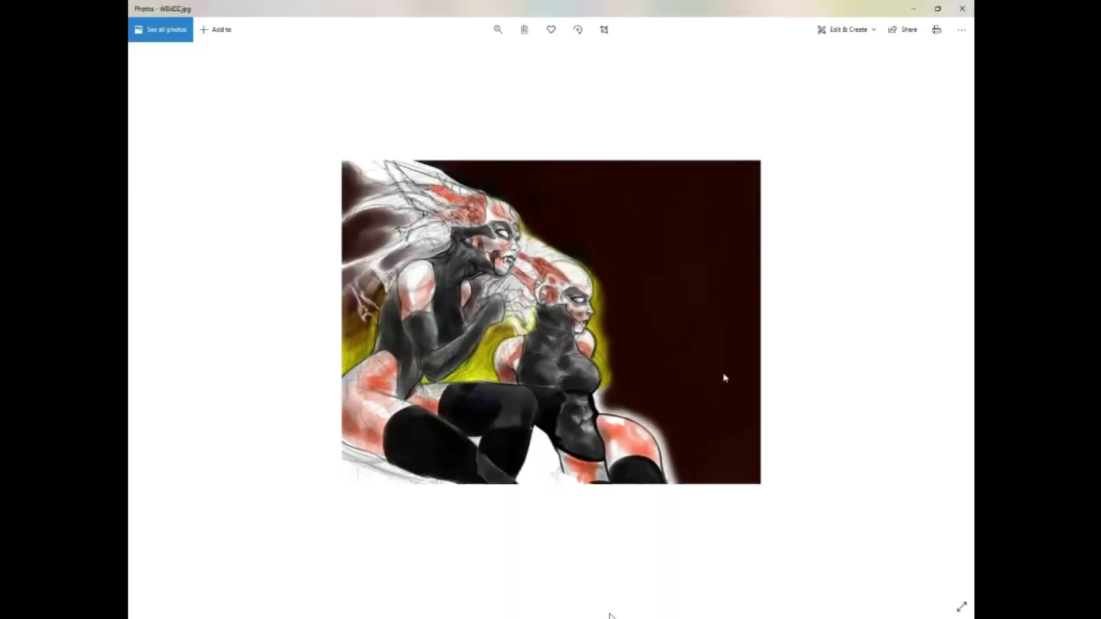
{"action": "key", "text": "Right"}
{"action": "key", "text": "Right"}
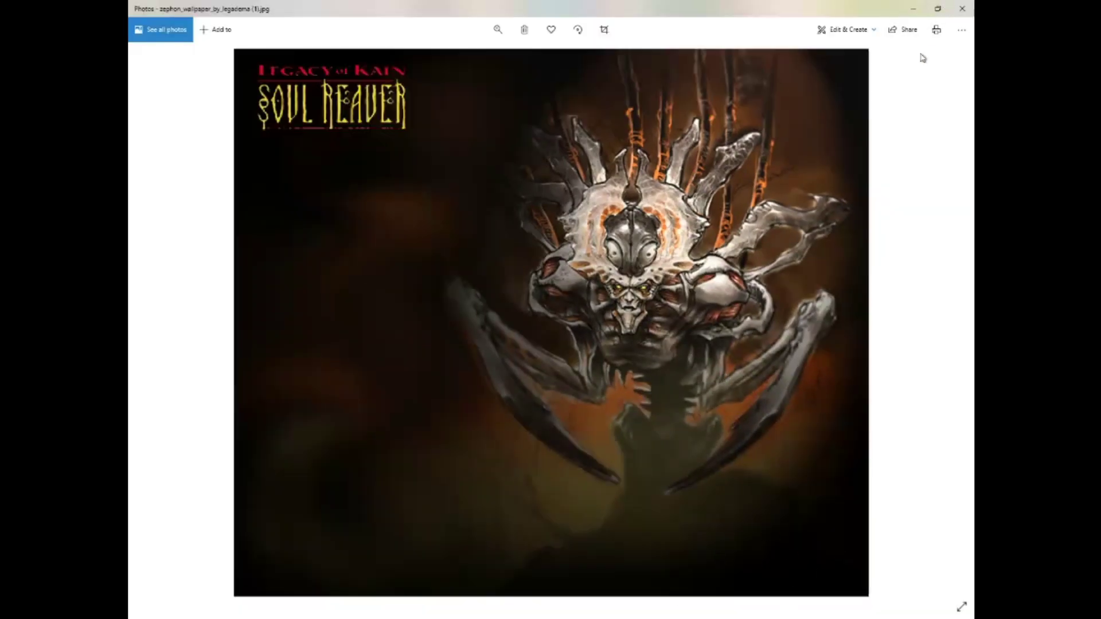
{"action": "key", "text": "Right"}
{"action": "key", "text": "Left"}
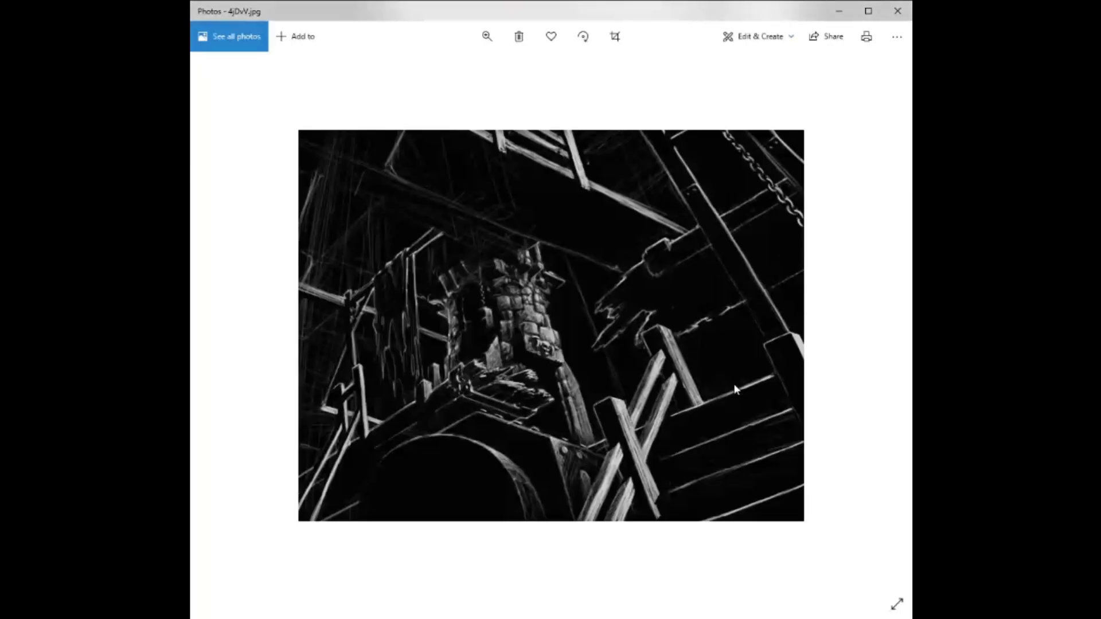
Browse the tower and chained-bridge environments, and examine the arachnid woman, the crouching big demon and the Dreamer2 figure.
{"action": "key", "text": "F11"}
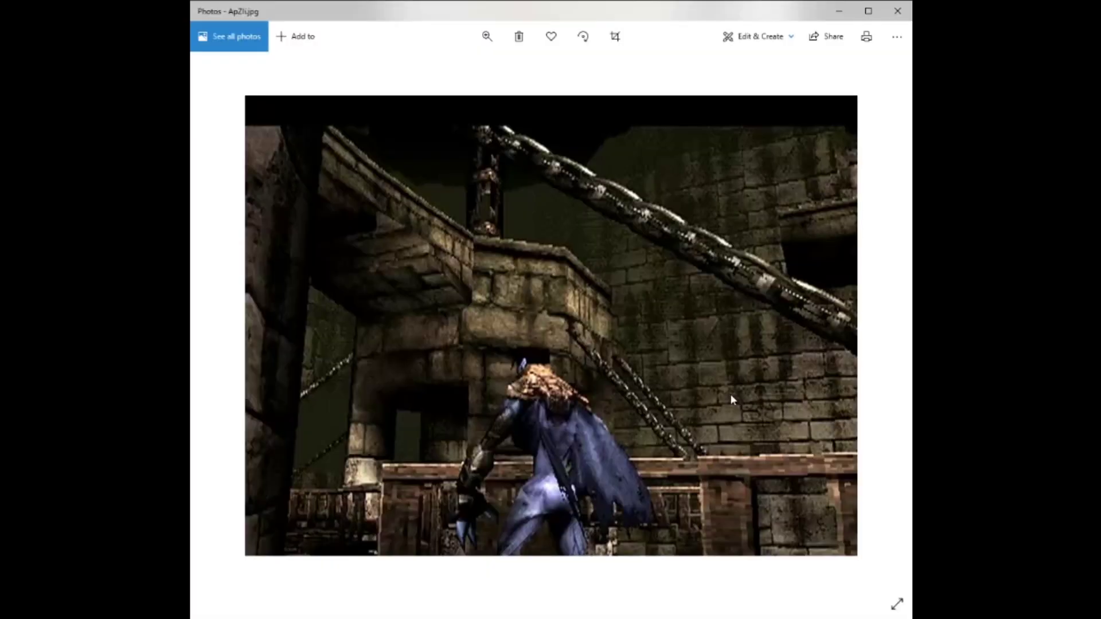
{"action": "key", "text": "Right"}
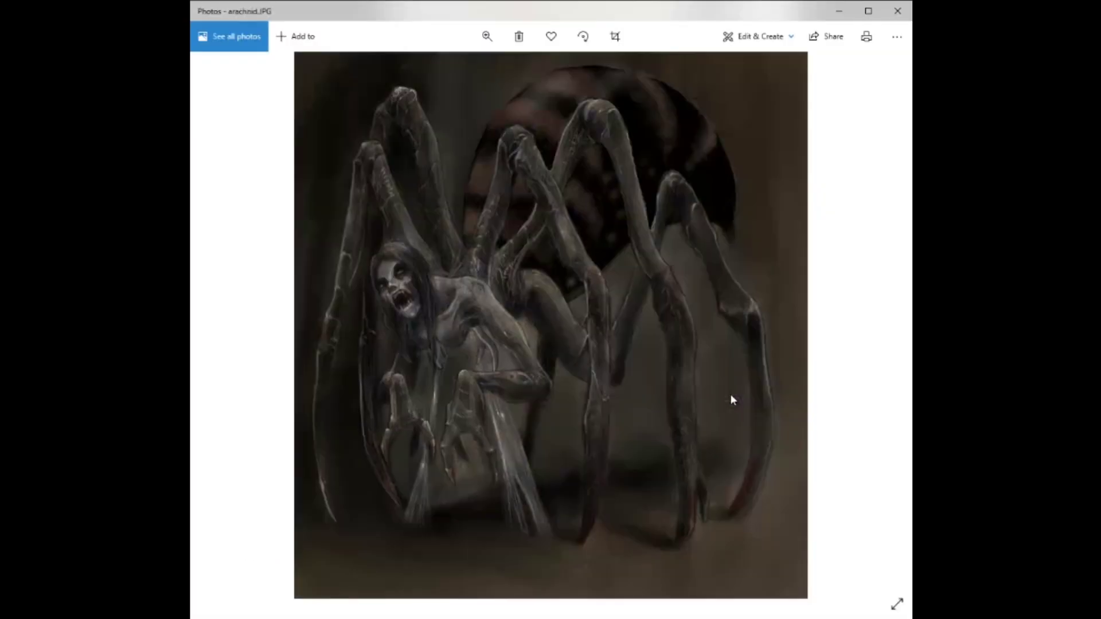
{"action": "key", "text": "Right"}
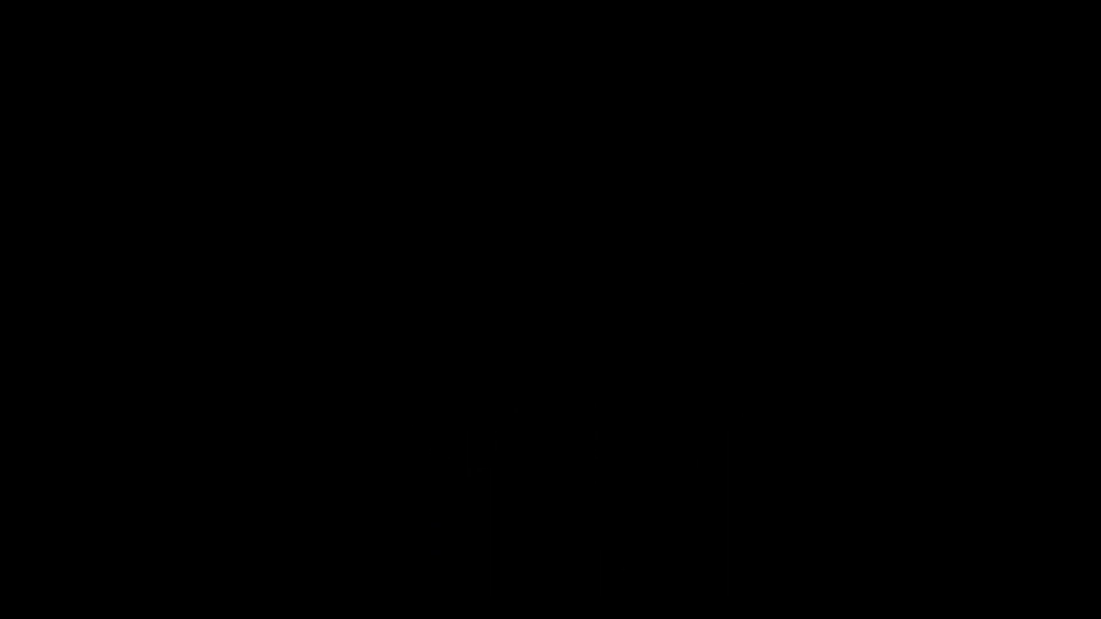
{"action": "key", "text": "Right"}
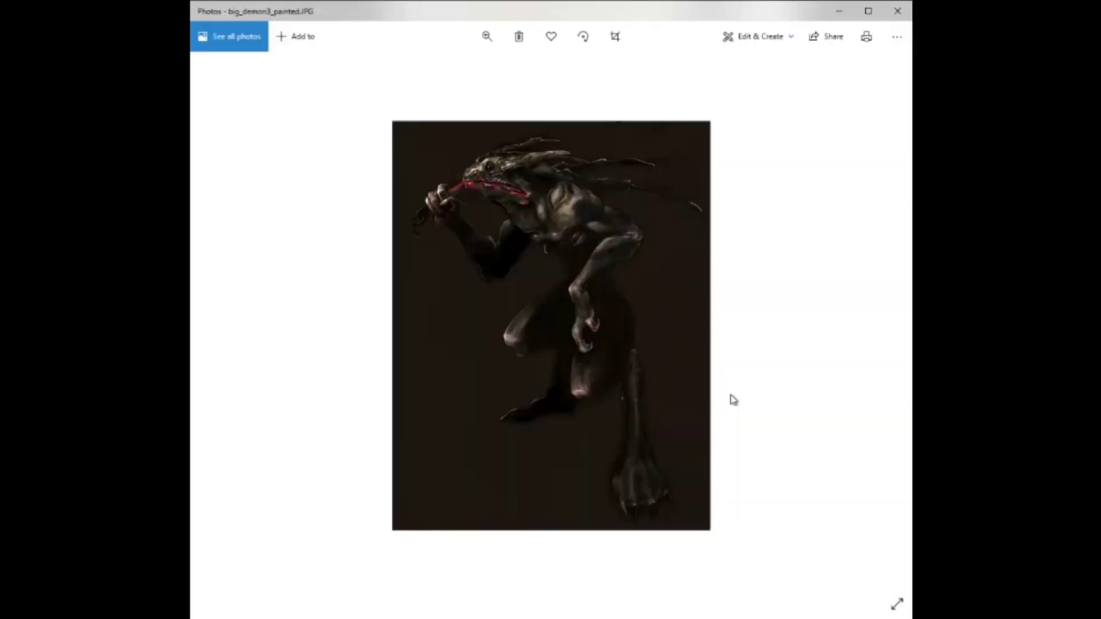
{"action": "key", "text": "Right"}
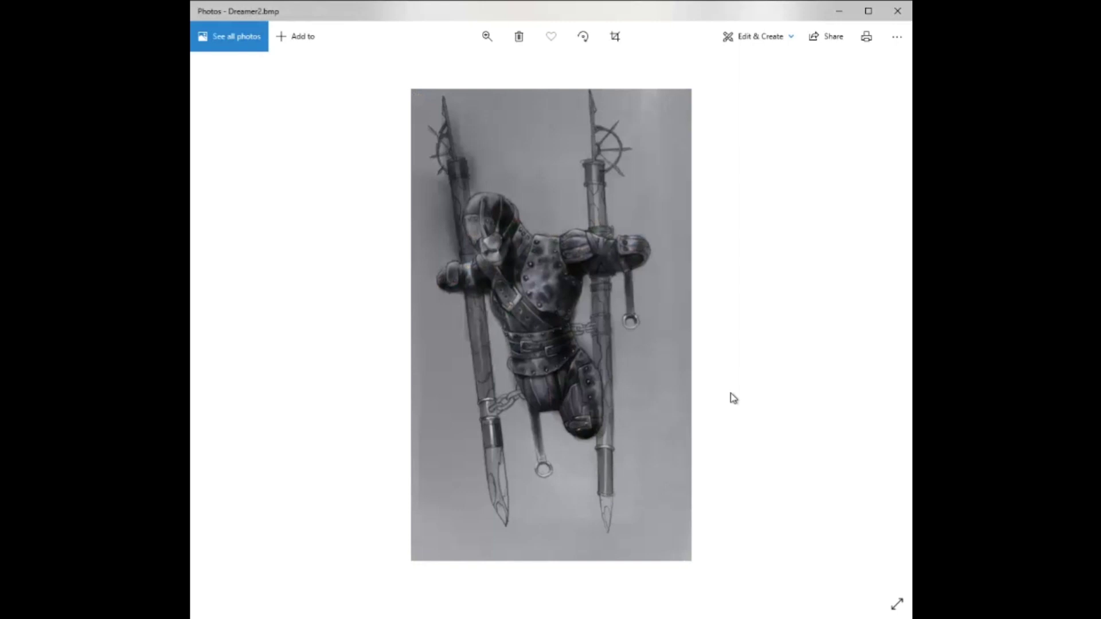
Examine the Early Raziel face and wing sketches, the hellhound painting and the Kain Beast Form drawing.
{"action": "key", "text": "Right"}
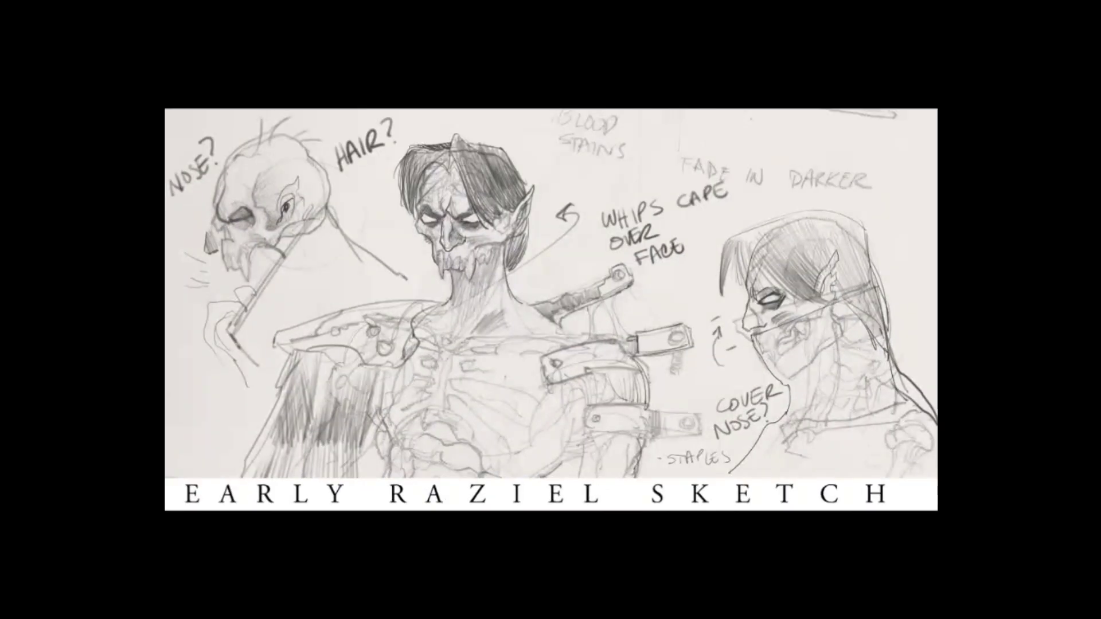
{"action": "key", "text": "Right"}
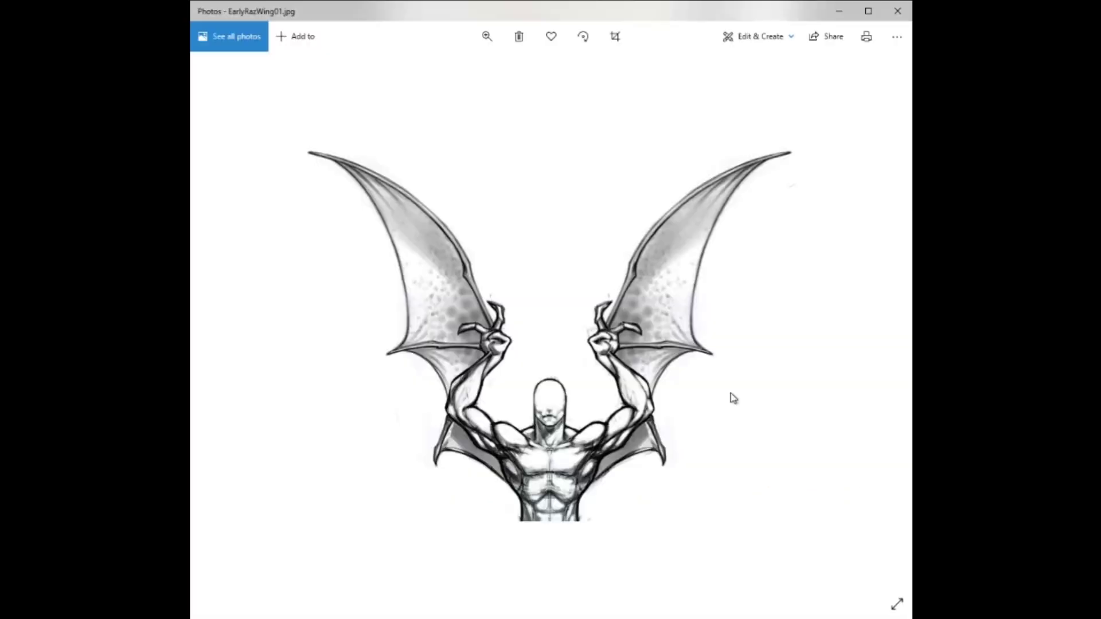
{"action": "key", "text": "Right"}
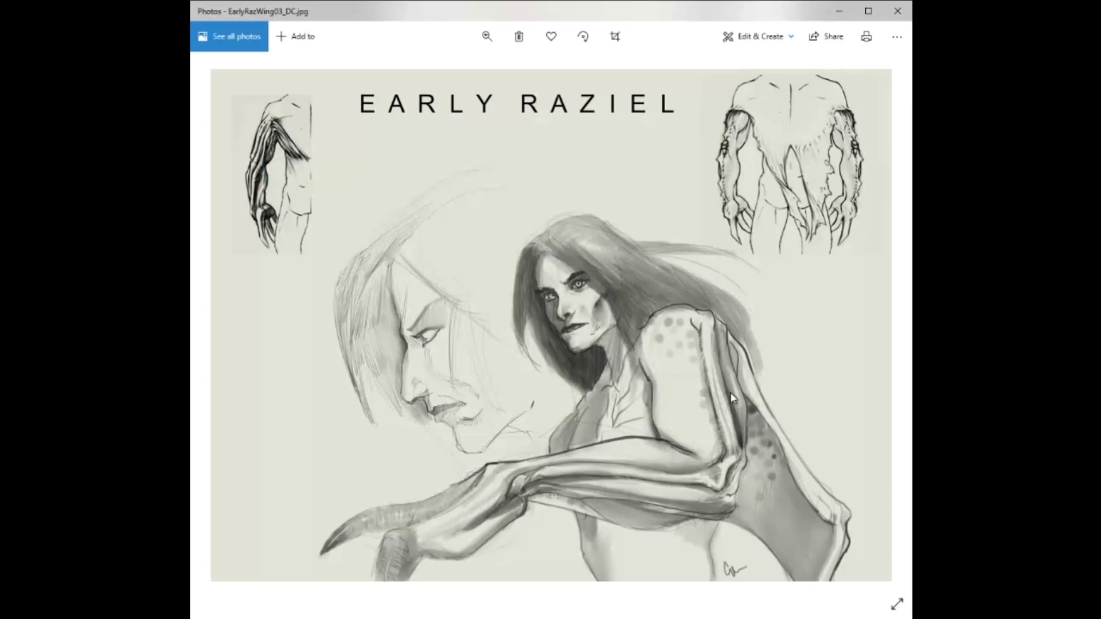
{"action": "key", "text": "Right"}
{"action": "key", "text": "Right"}
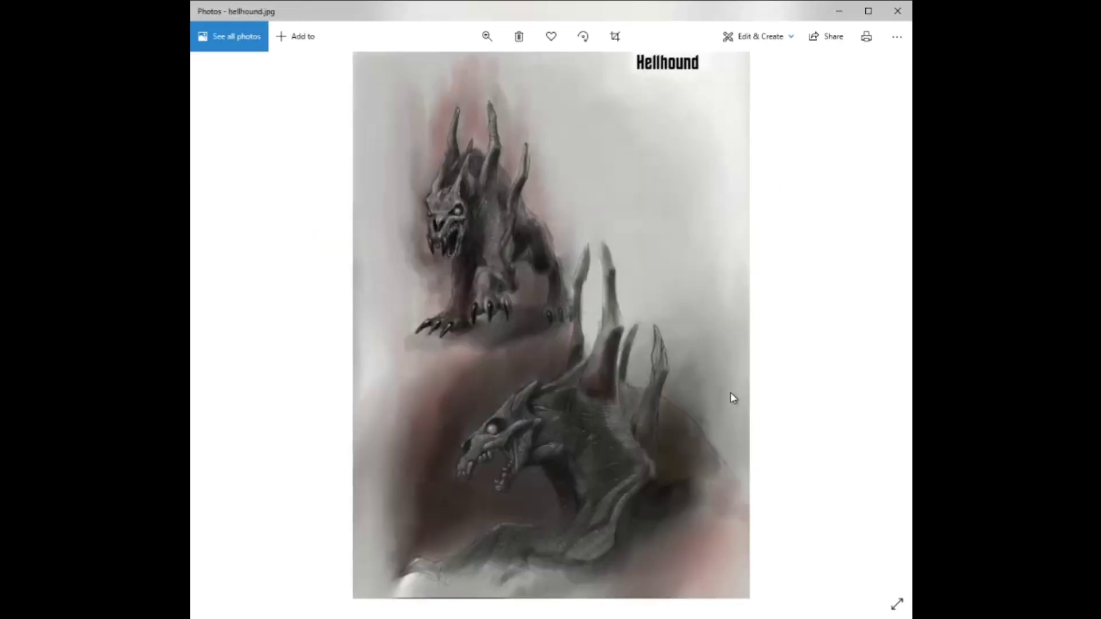
{"action": "key", "text": "Right"}
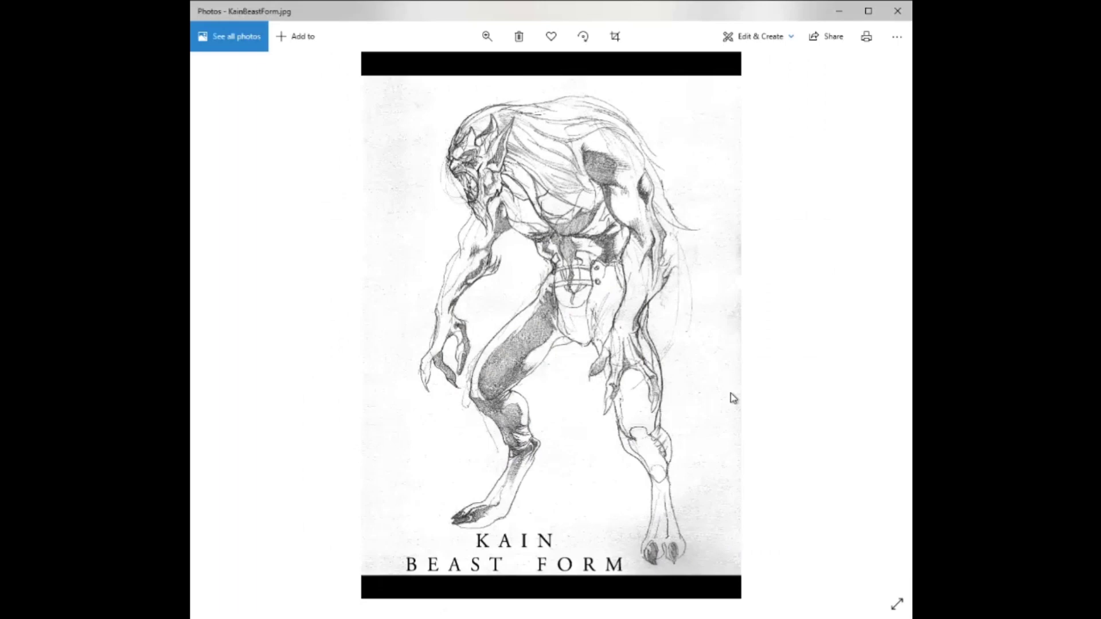
Examine the final Qualopec design sheet and its earlier thumbnail studies, using the zoom control.
{"action": "key", "text": "Right"}
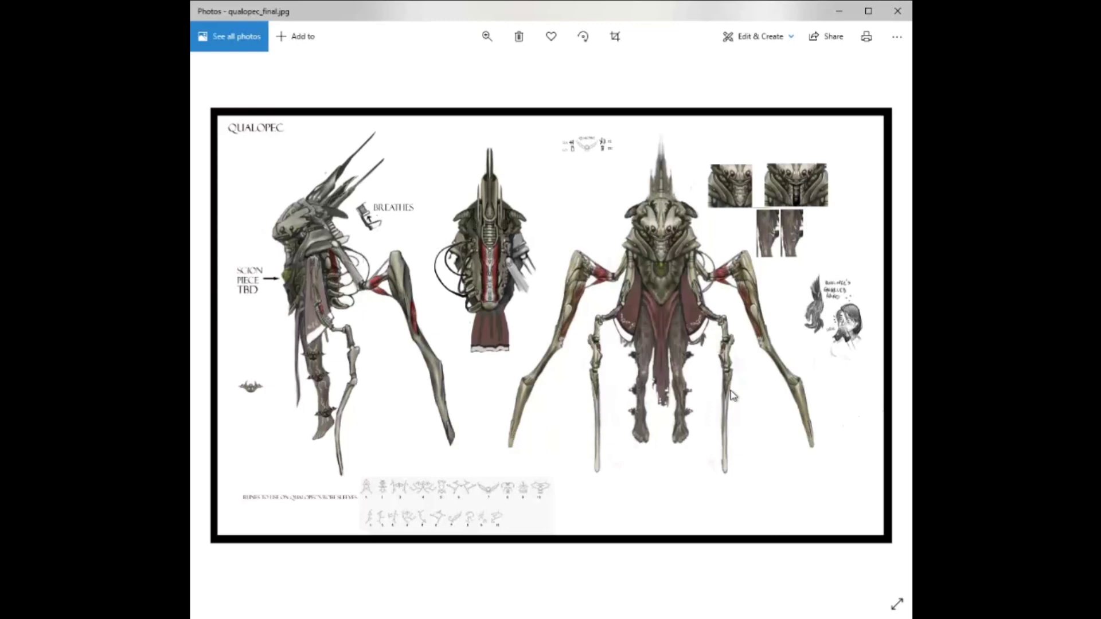
{"action": "key", "text": "Right"}
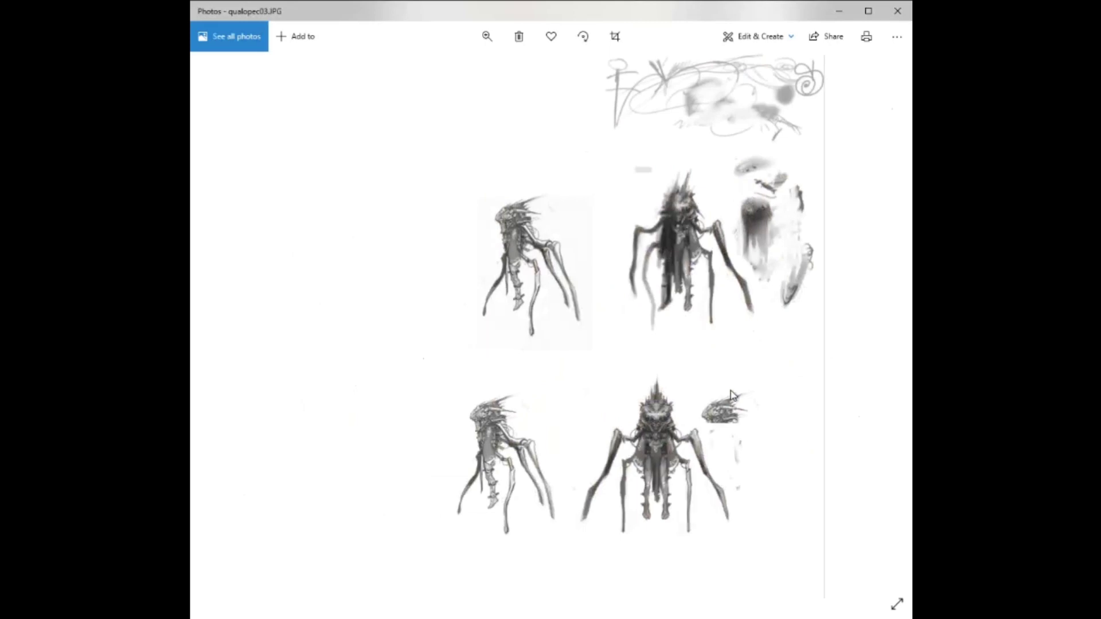
{"action": "left_click", "coordinate": [490, 36]}
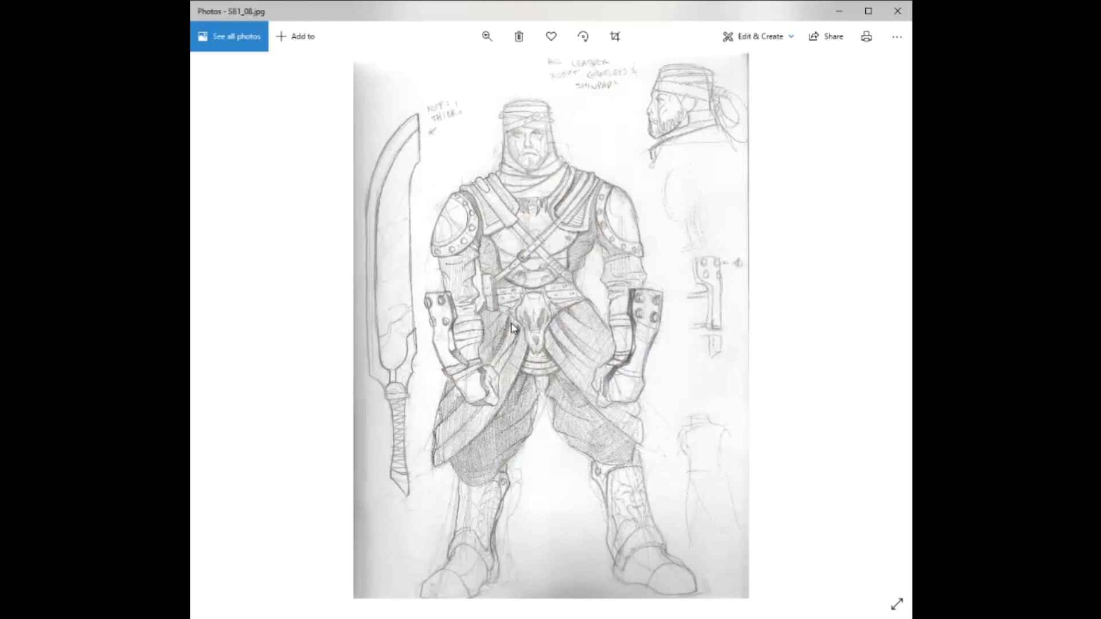
Browse the pencil sketchbook pages from SB1_09 onward to examine the warriors, robed figure, armored dog and winged demon.
{"action": "key", "text": "Right"}
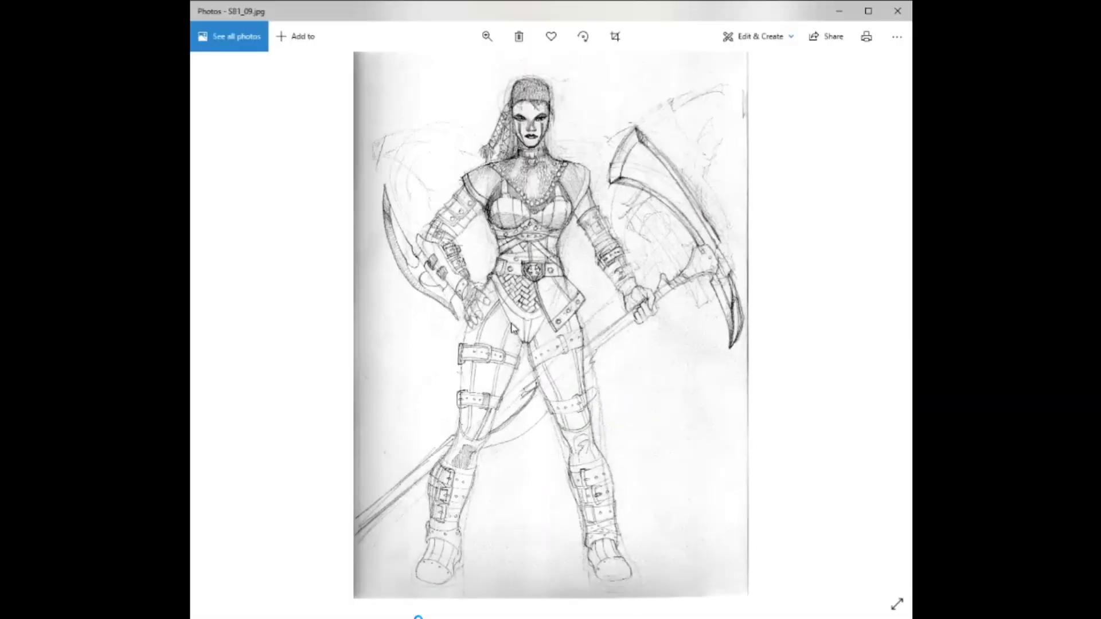
{"action": "key", "text": "Right"}
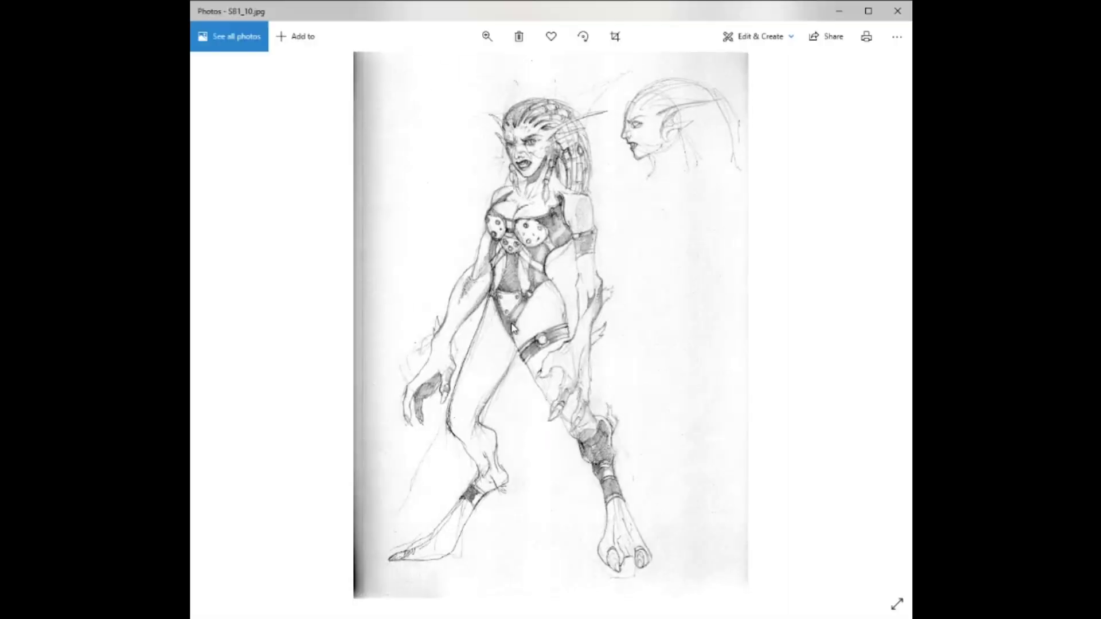
{"action": "key", "text": "Right"}
{"action": "key", "text": "Right"}
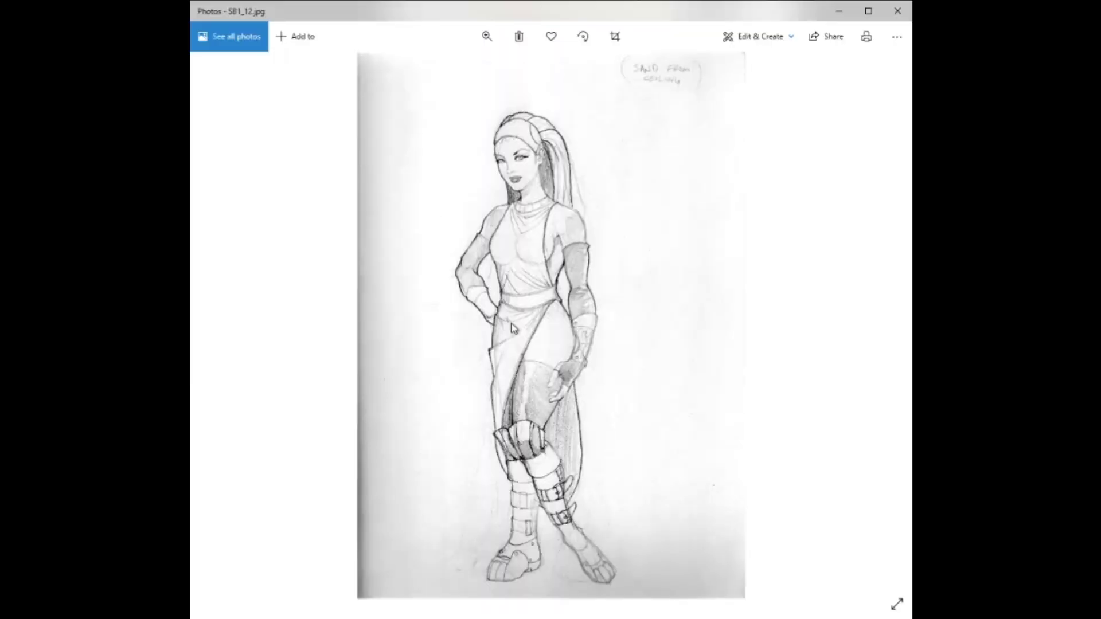
{"action": "key", "text": "Right"}
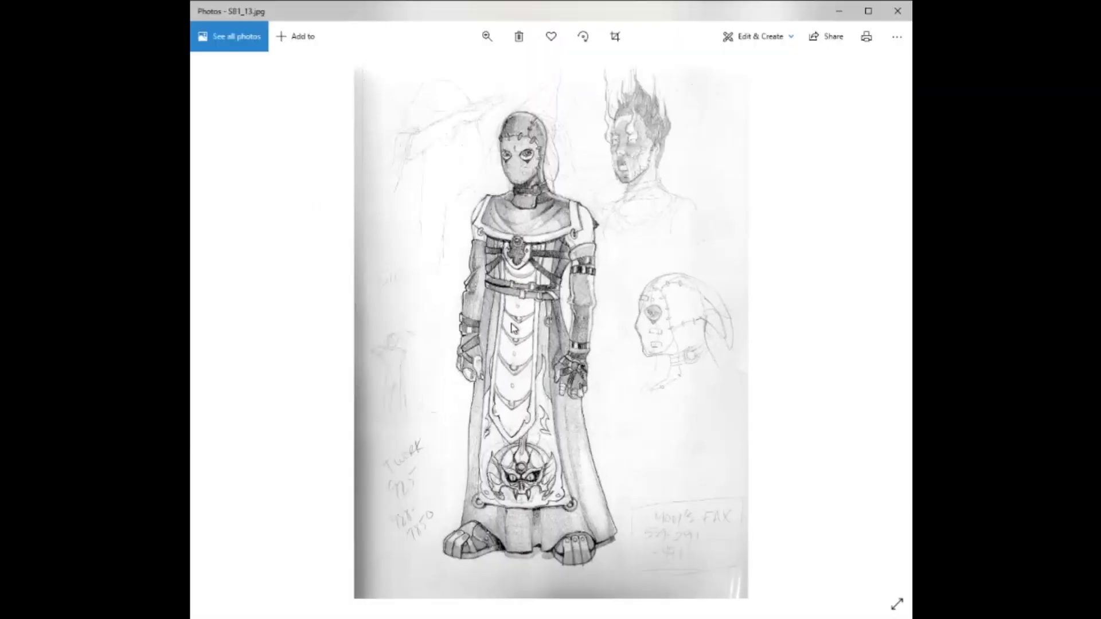
{"action": "key", "text": "Right"}
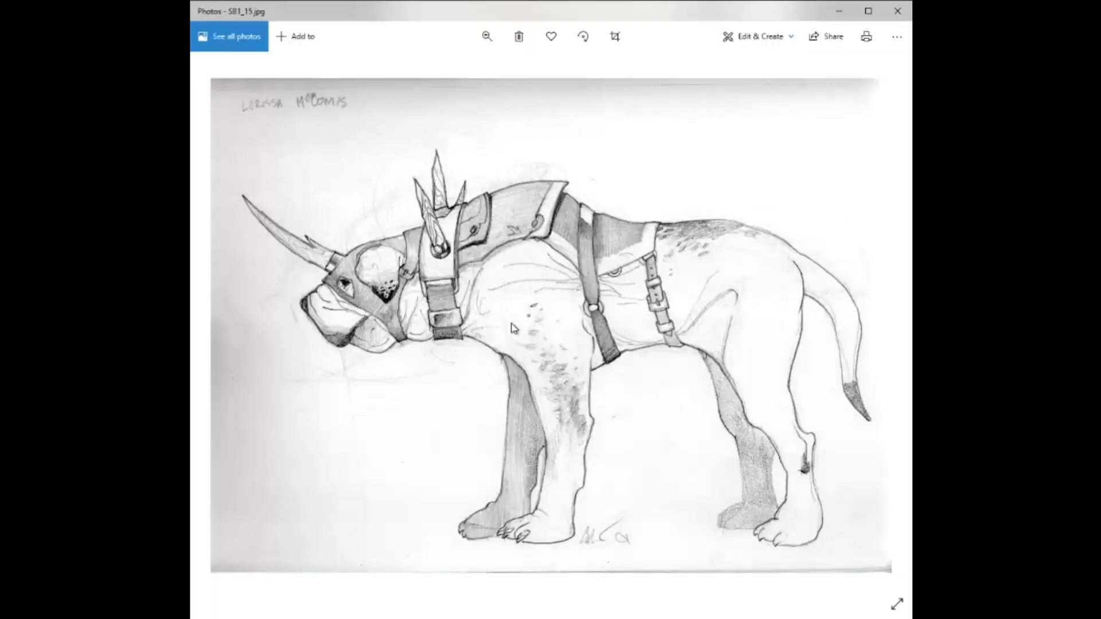
{"action": "key", "text": "Right"}
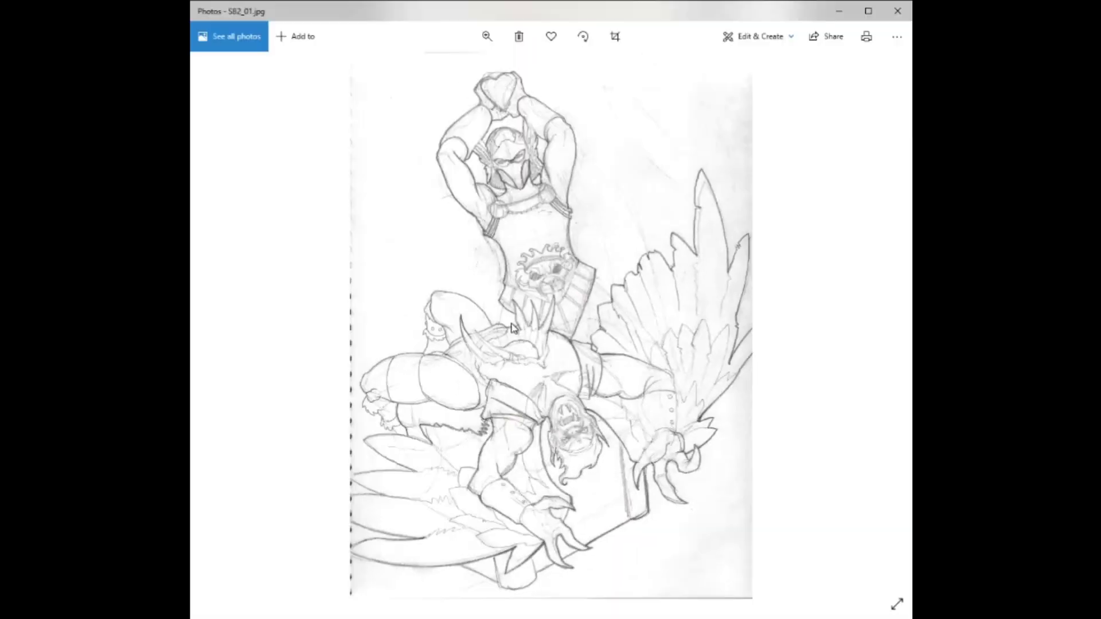
{"action": "key", "text": "Right"}
{"action": "key", "text": "Right"}
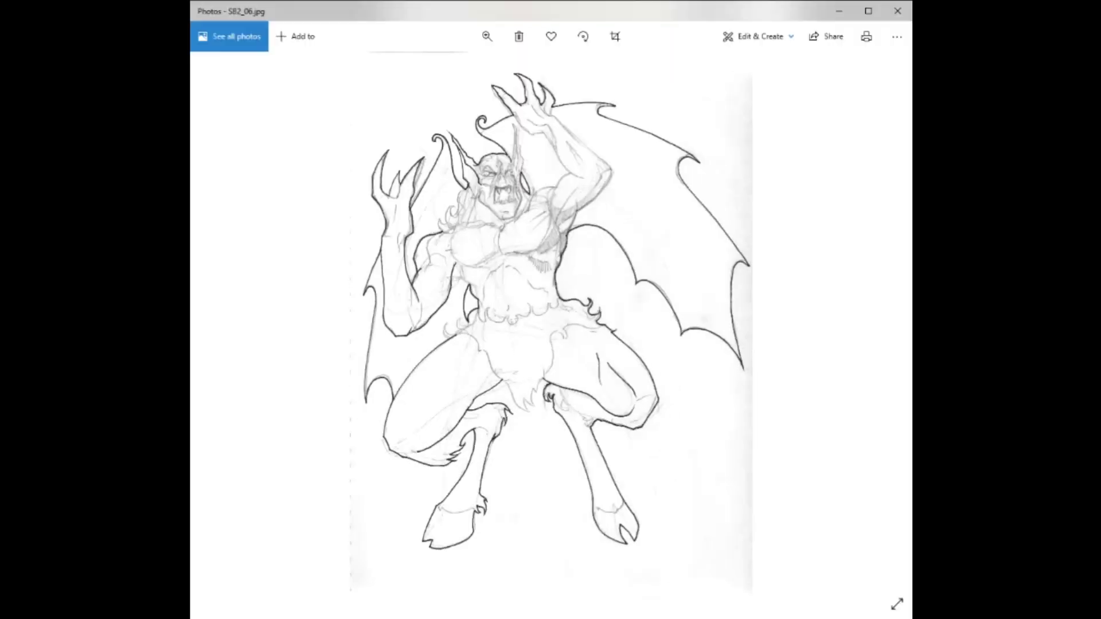
Examine the Hunter sketch, the Kain and Raziel cover drawings, the horned head profile, the blue-skinned texture sheet and the armored character turnaround.
{"action": "key", "text": "Right"}
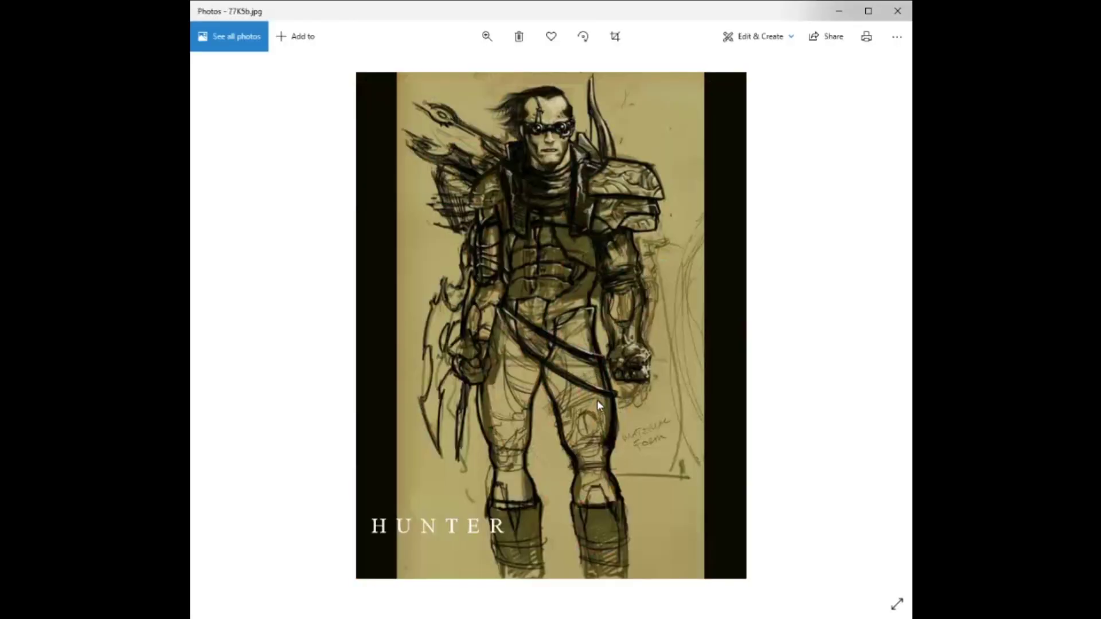
{"action": "key", "text": "Right"}
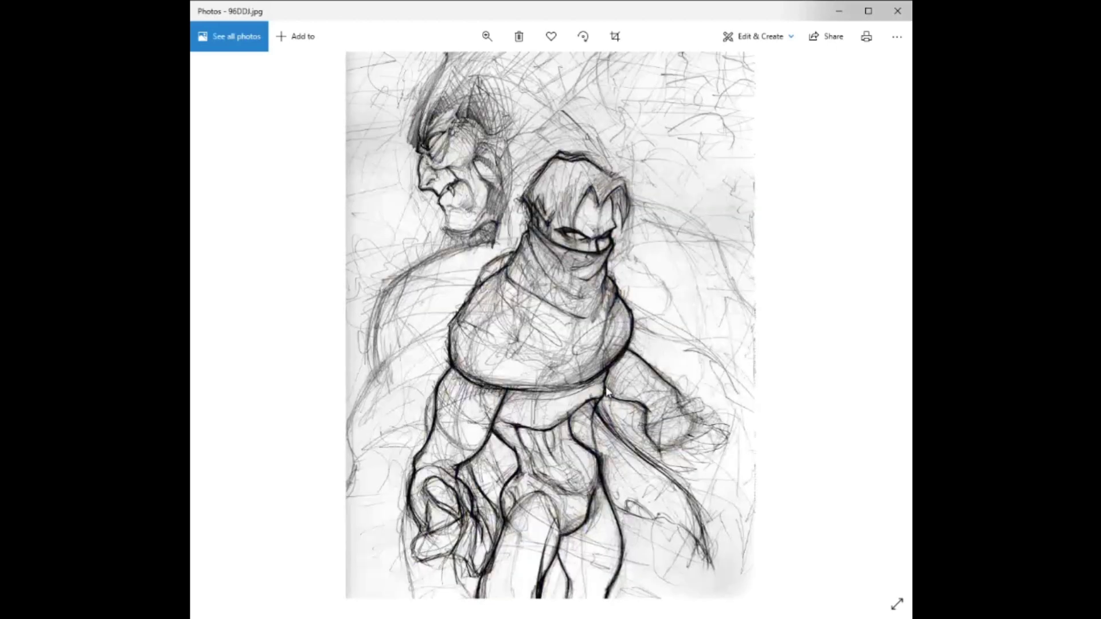
{"action": "key", "text": "Right"}
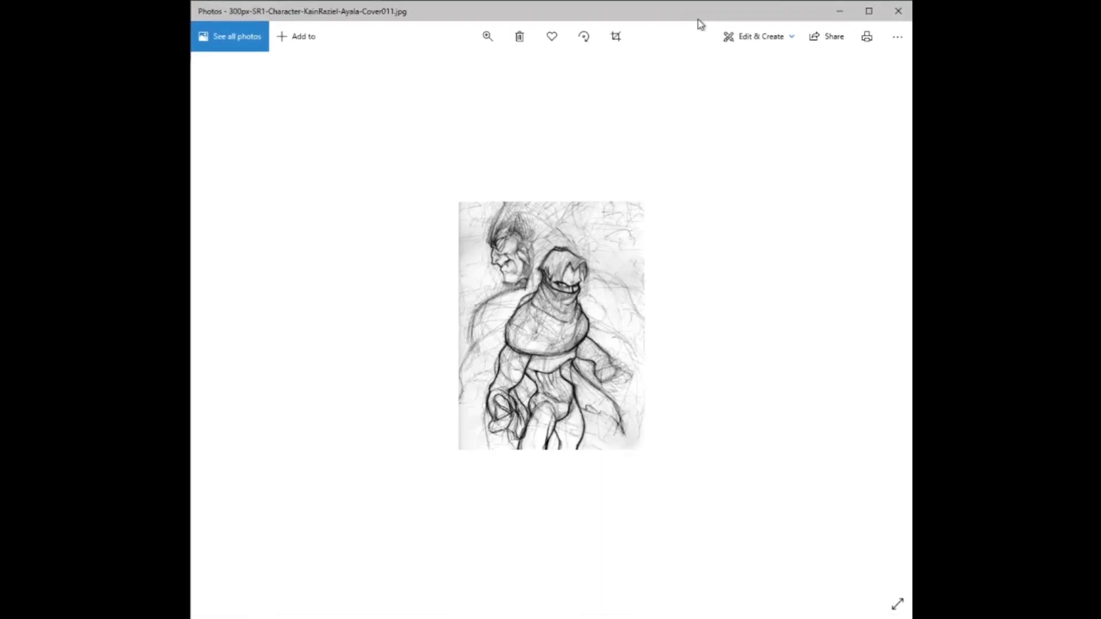
{"action": "key", "text": "Right"}
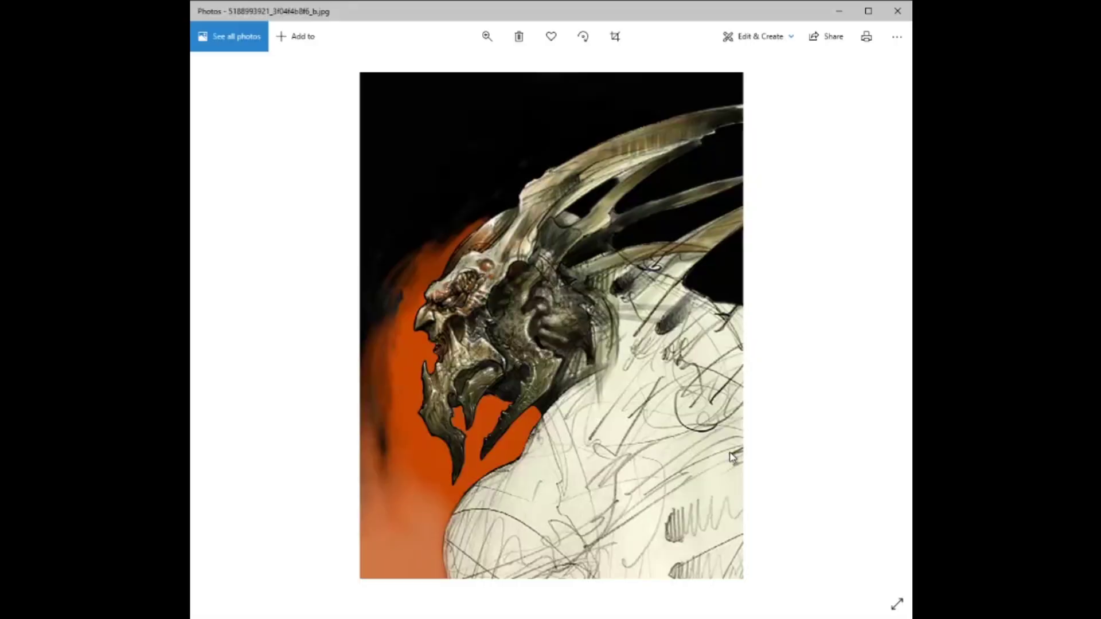
{"action": "key", "text": "Right"}
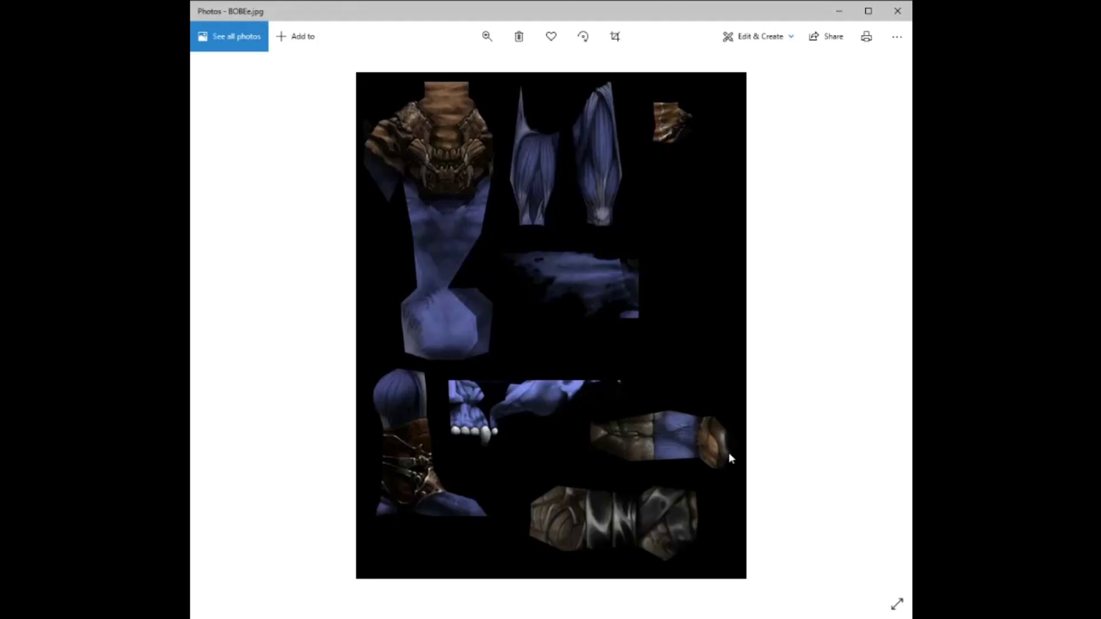
{"action": "key", "text": "Right"}
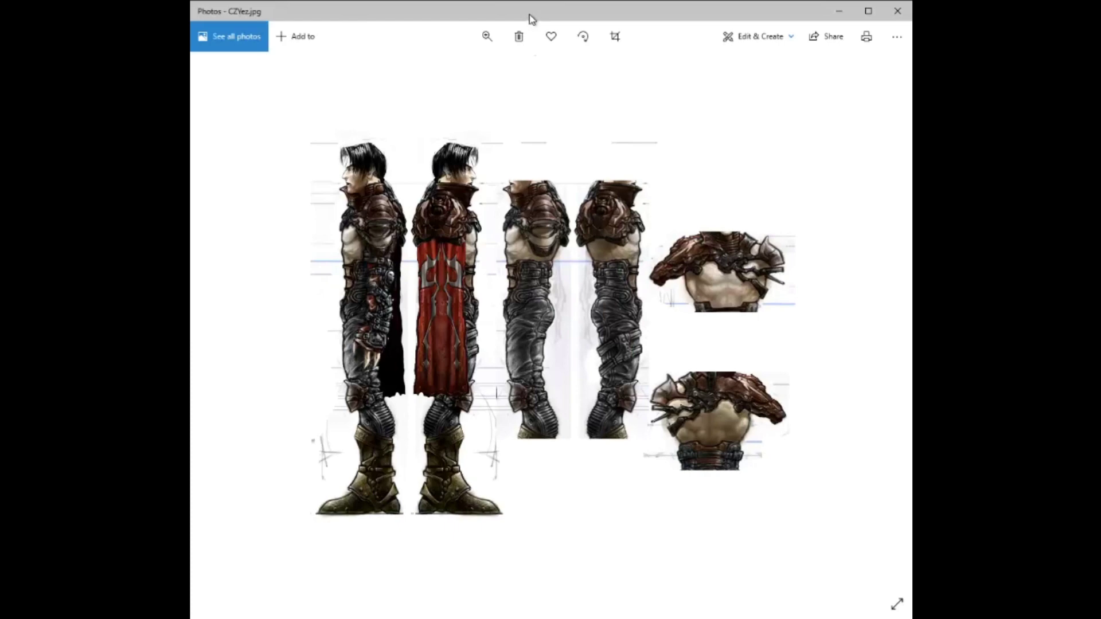
Maximize the photo viewer and examine the furred bat-eared creature, the Shifter and the Forsaken concepts.
{"action": "double_click", "coordinate": [529, 17]}
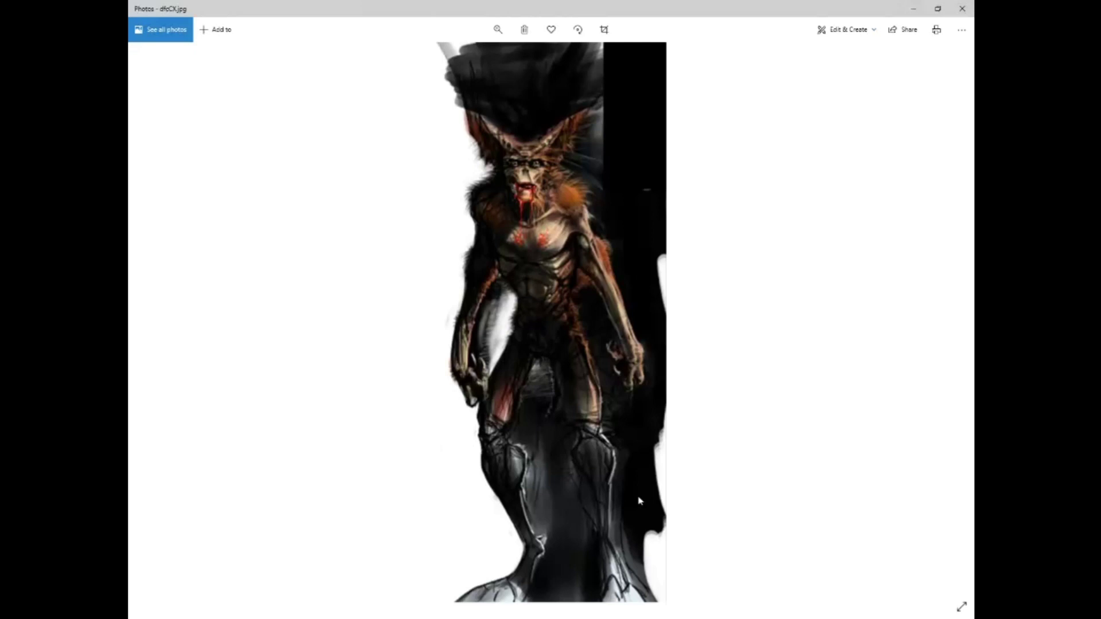
{"action": "key", "text": "Right"}
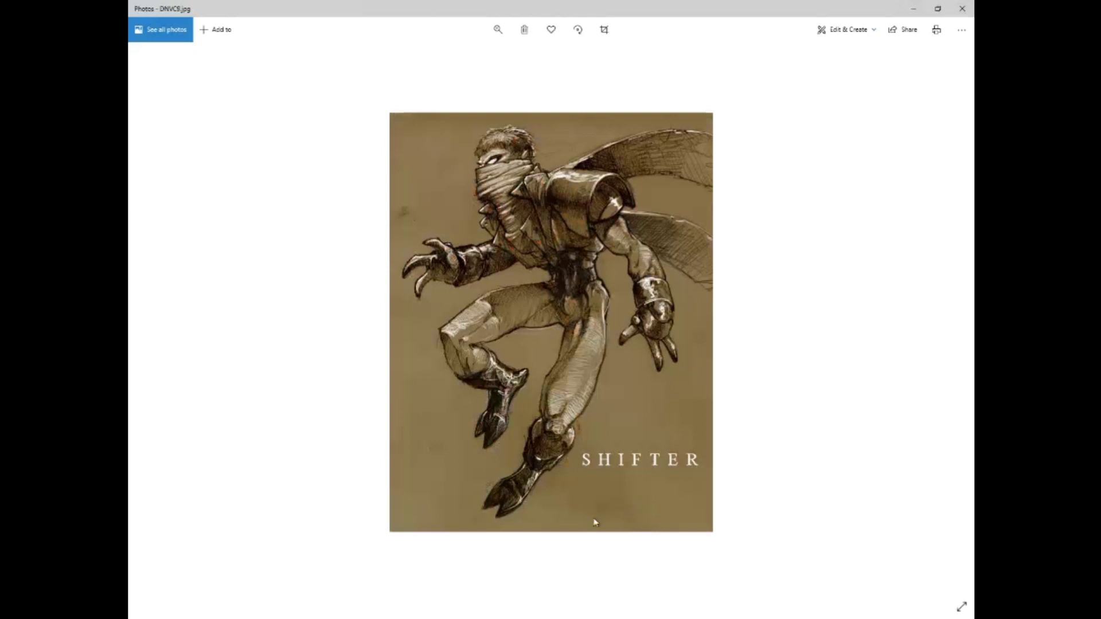
{"action": "key", "text": "Right"}
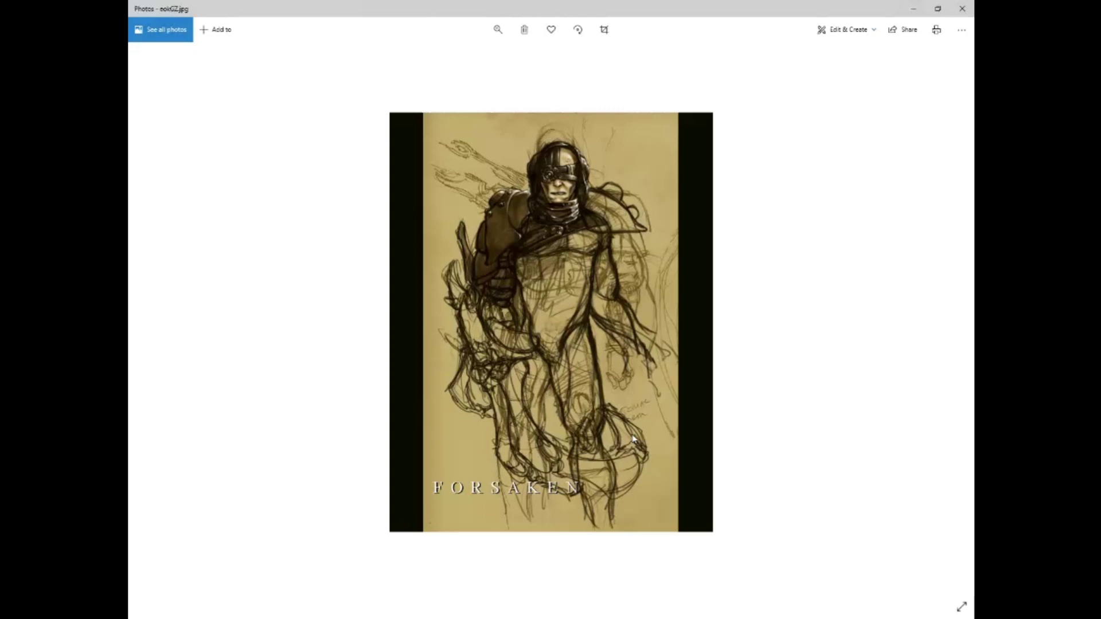
Examine the yellow-eyed head studies, the blue-skinned figure's front and back views, the horned elder, the crouching winged demon and the bat-eared brute.
{"action": "key", "text": "Right"}
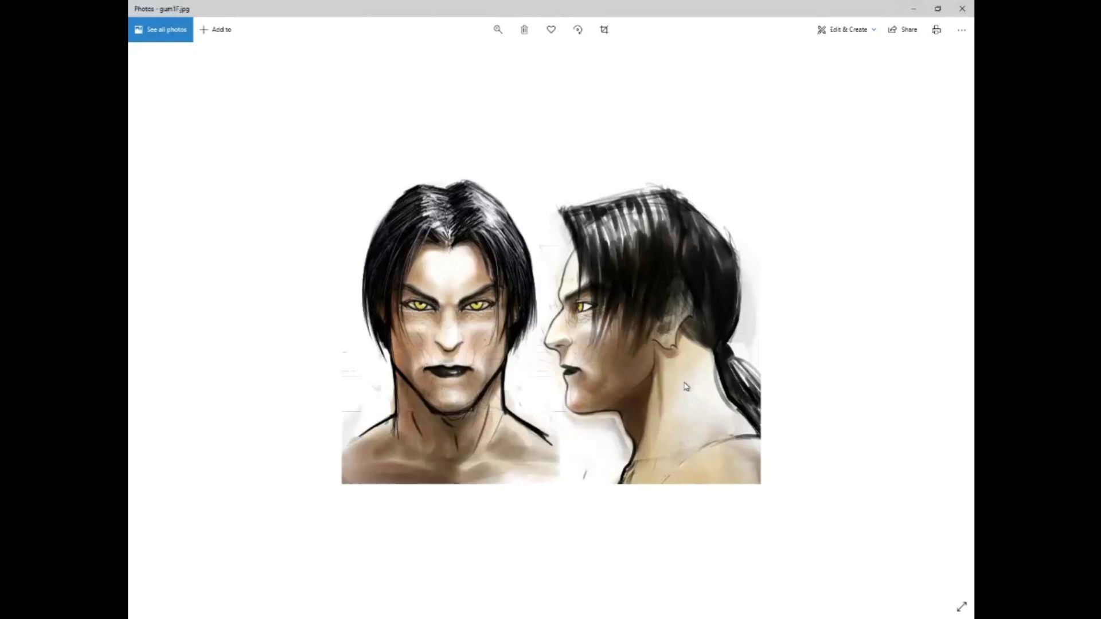
{"action": "key", "text": "Right"}
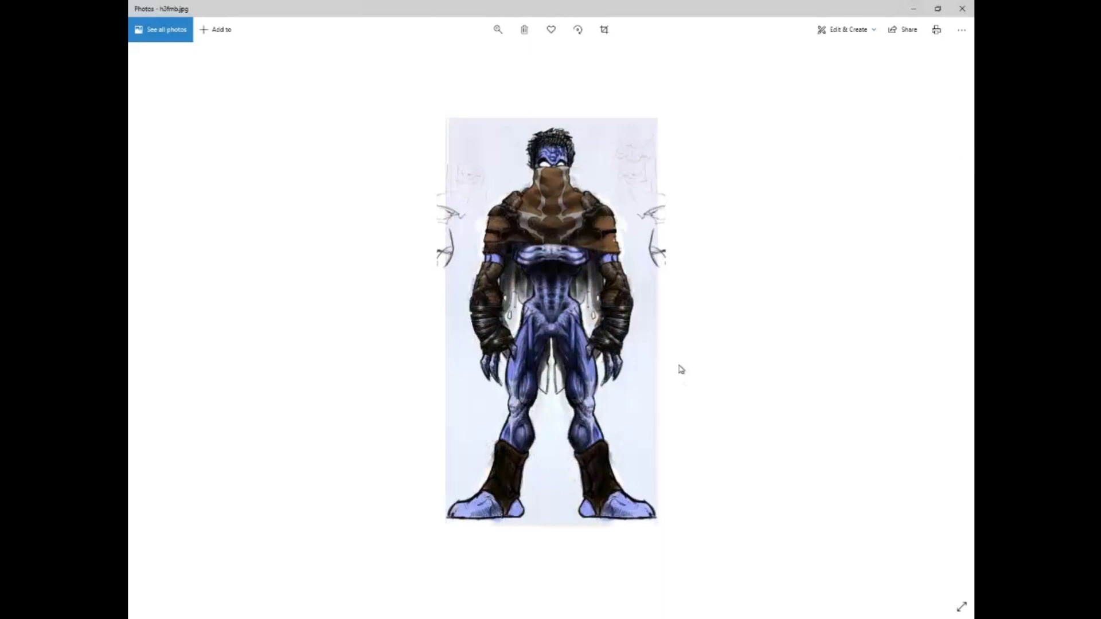
{"action": "key", "text": "Right"}
{"action": "key", "text": "F11"}
{"action": "key", "text": "Escape"}
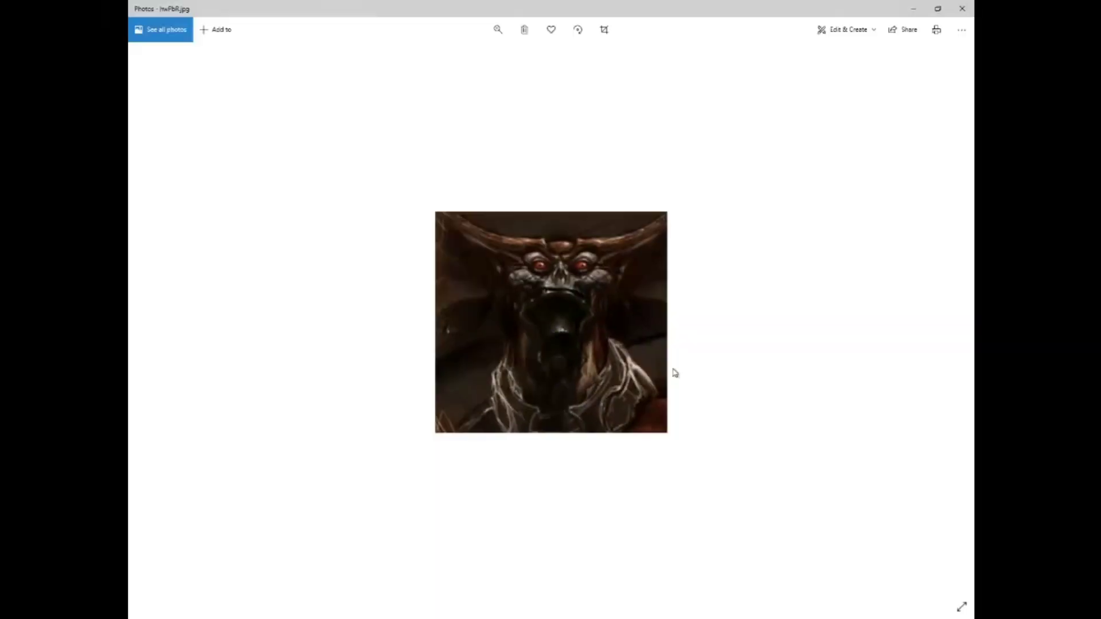
{"action": "key", "text": "Right"}
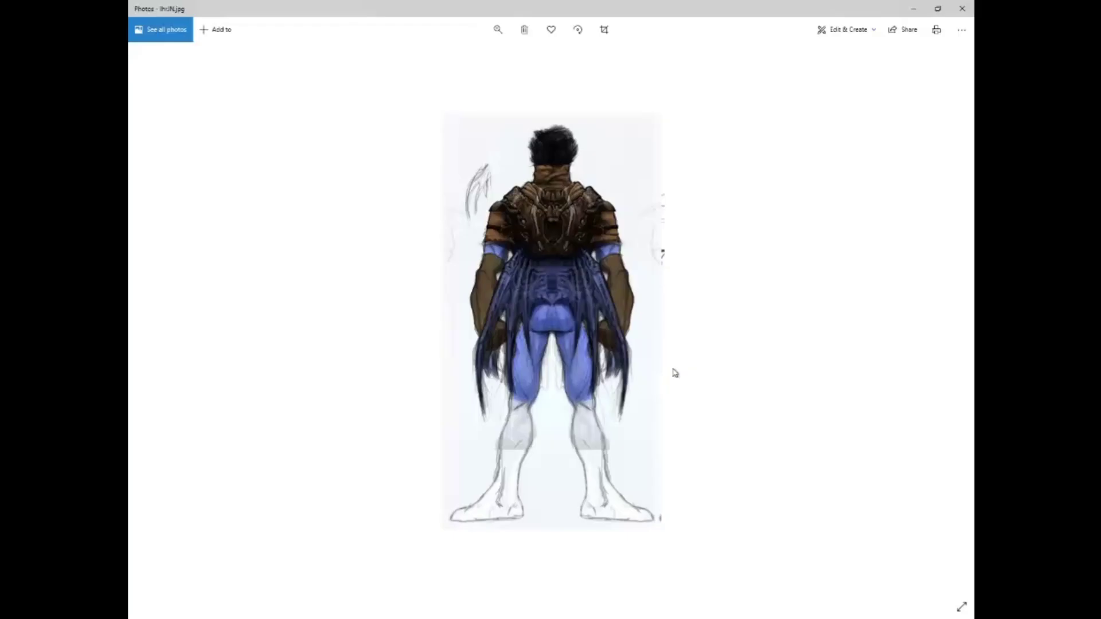
{"action": "key", "text": "Right"}
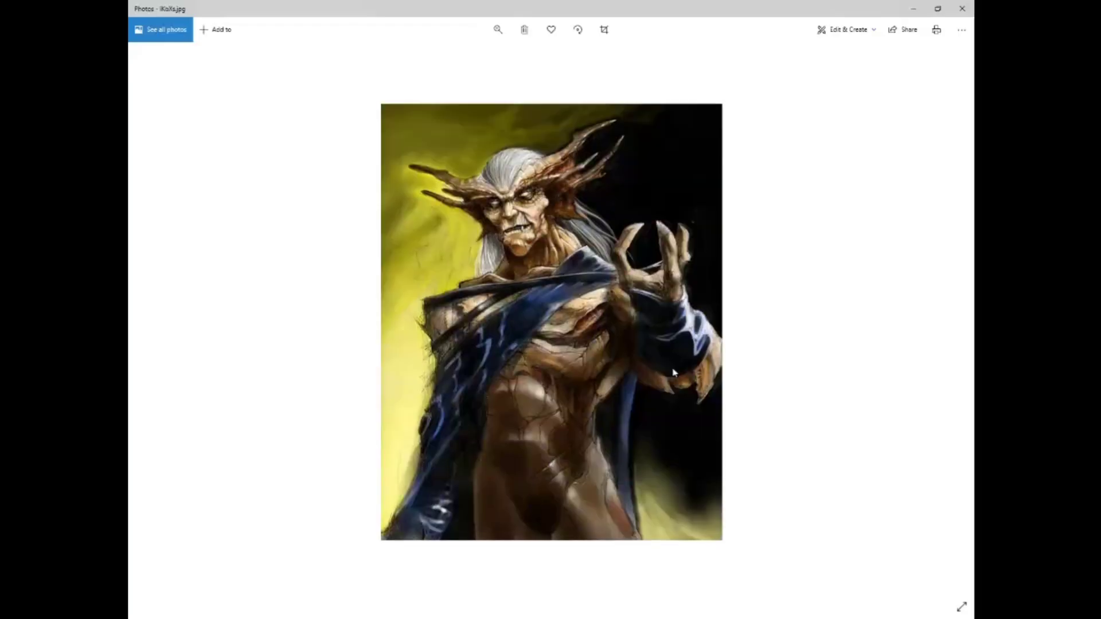
{"action": "key", "text": "Right"}
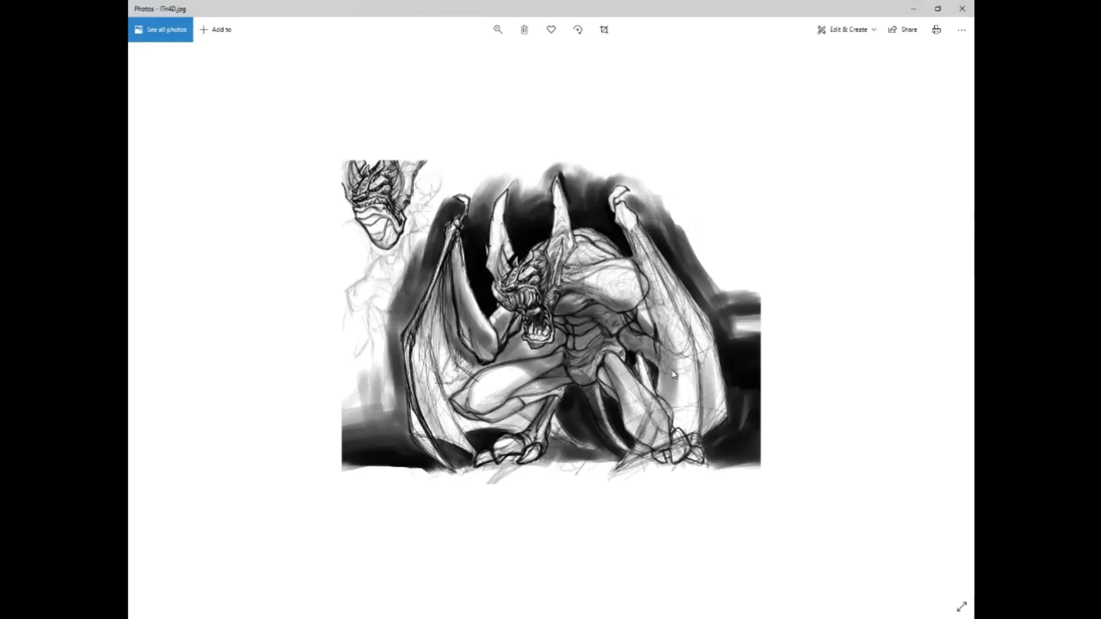
{"action": "key", "text": "Right"}
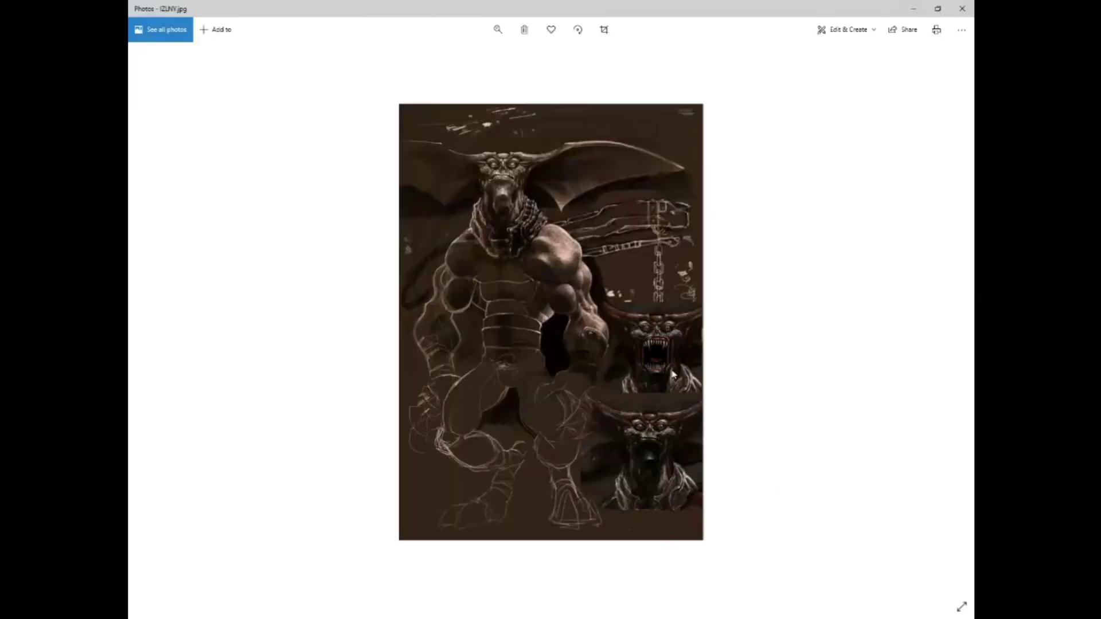
Examine the transforming bride studies, the Kain brides painting and line sketch, the fanged face variations and the black-and-white winged creatures.
{"action": "key", "text": "Right"}
{"action": "key", "text": "Right"}
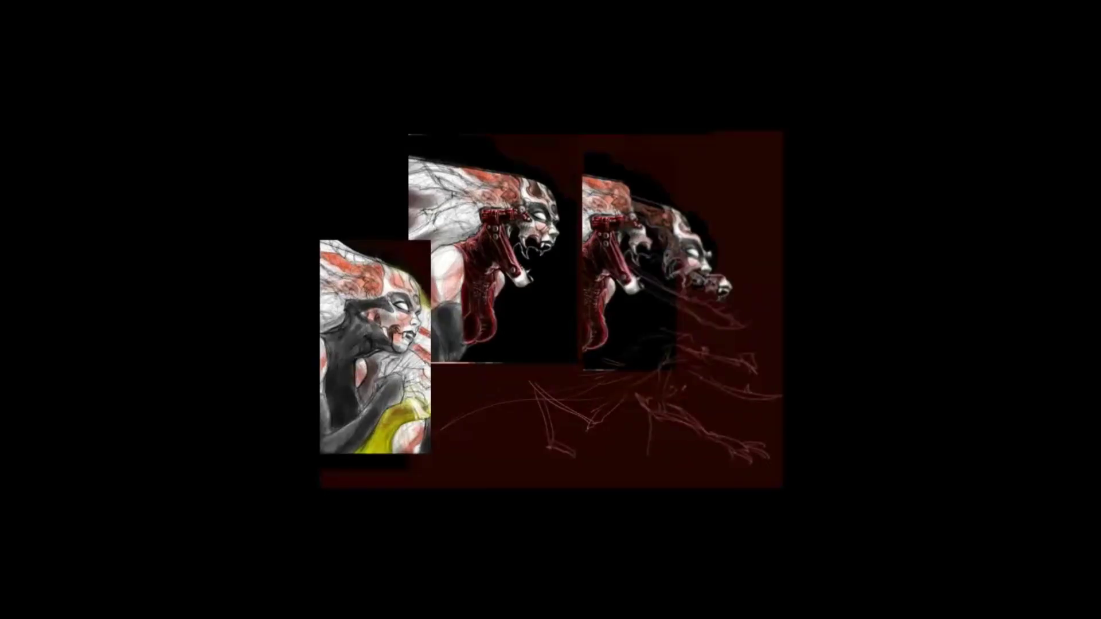
{"action": "key", "text": "Right"}
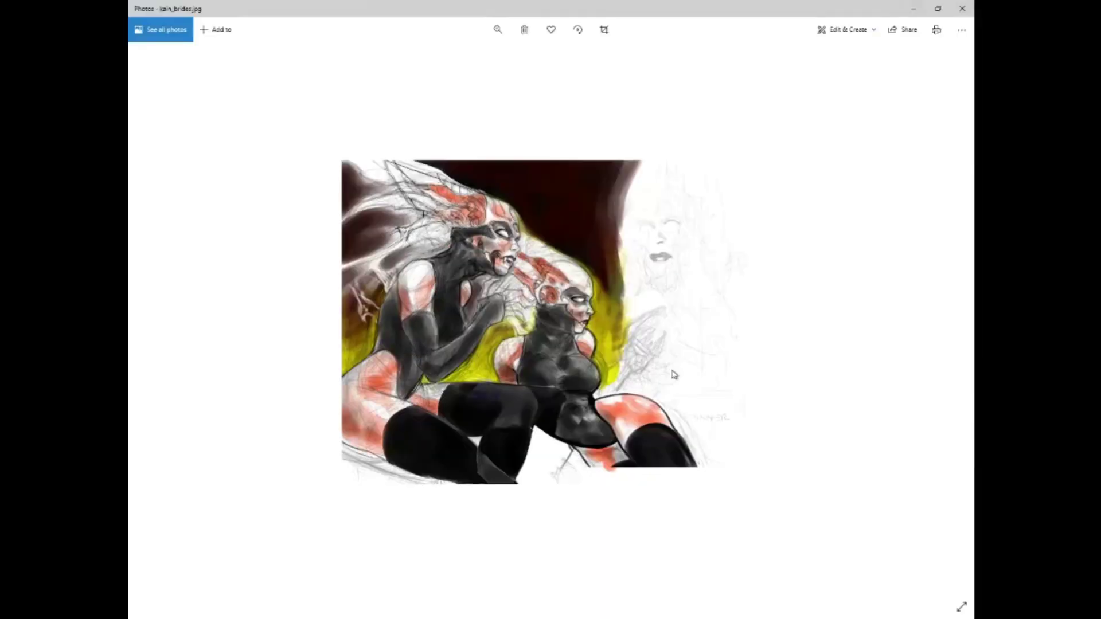
{"action": "key", "text": "Right"}
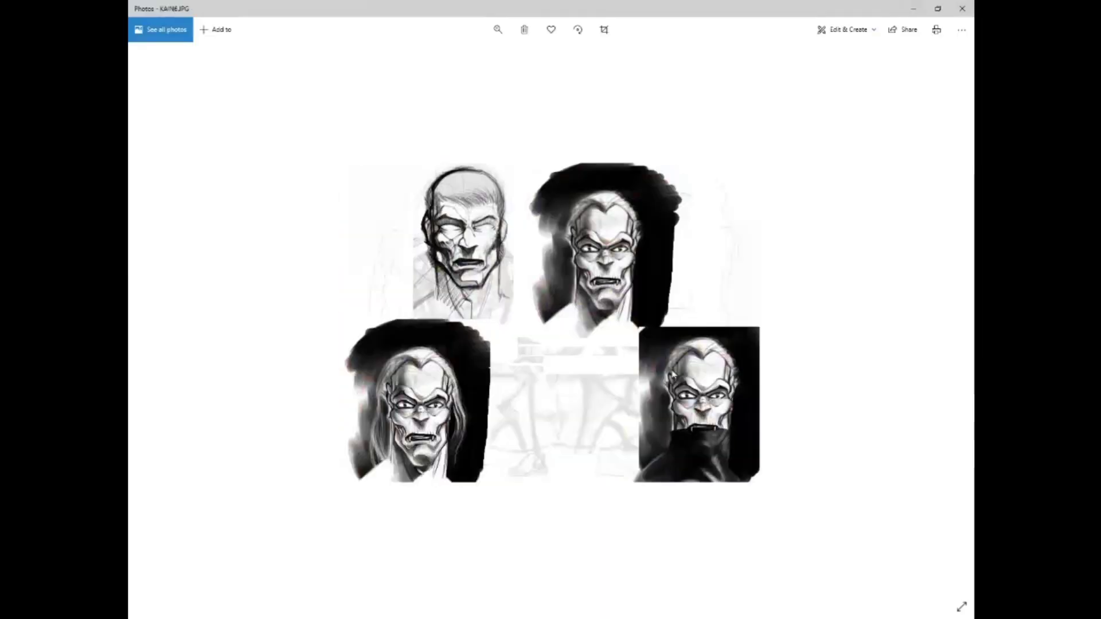
{"action": "key", "text": "Right"}
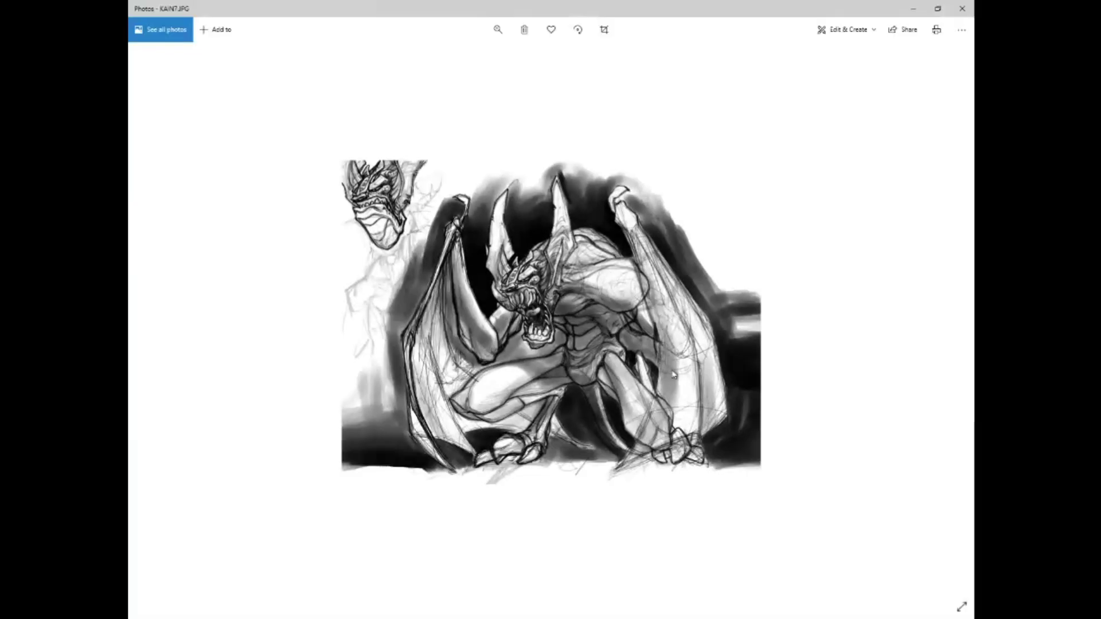
{"action": "key", "text": "Right"}
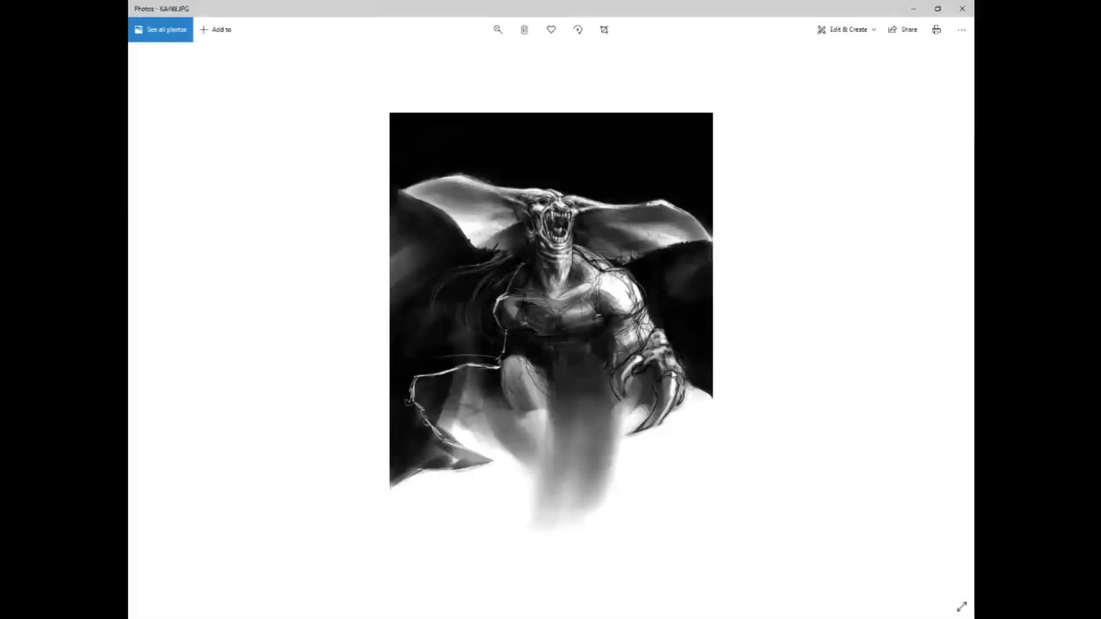
{"action": "key", "text": "Right"}
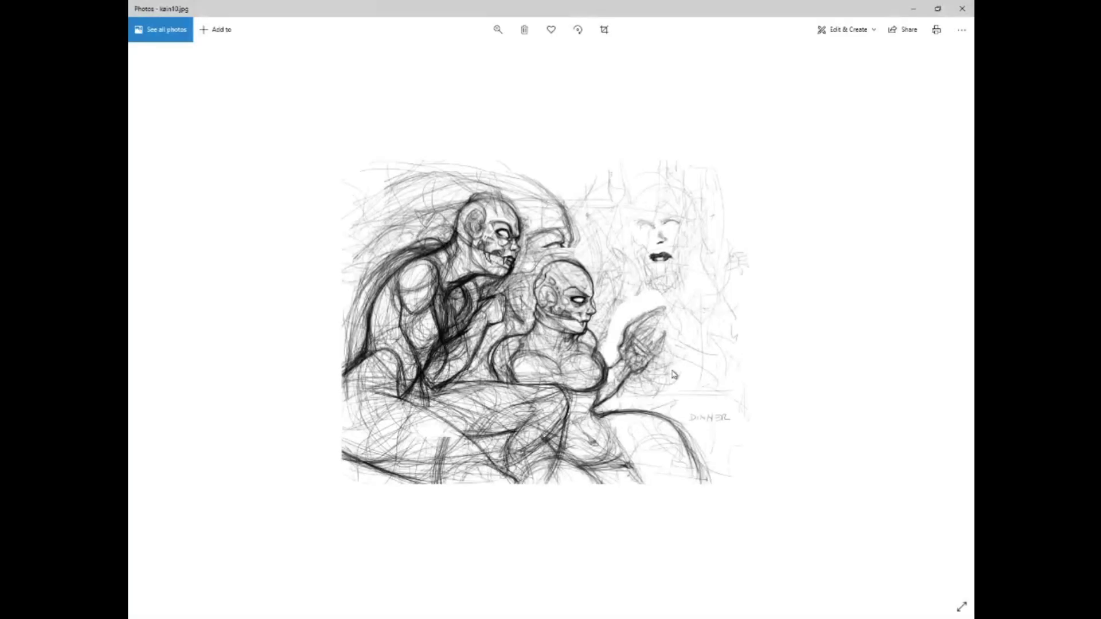
Browse the Kain character sheets to examine the horned demon, the raised-wings sketch, and the armored and masked turnaround variations.
{"action": "key", "text": "Right"}
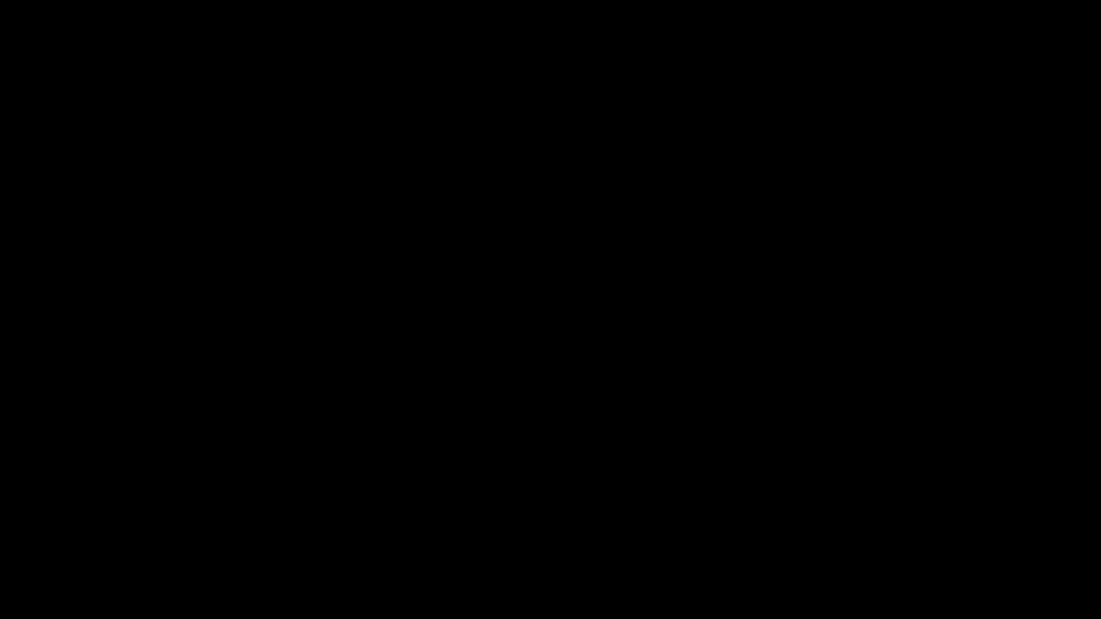
{"action": "key", "text": "Right"}
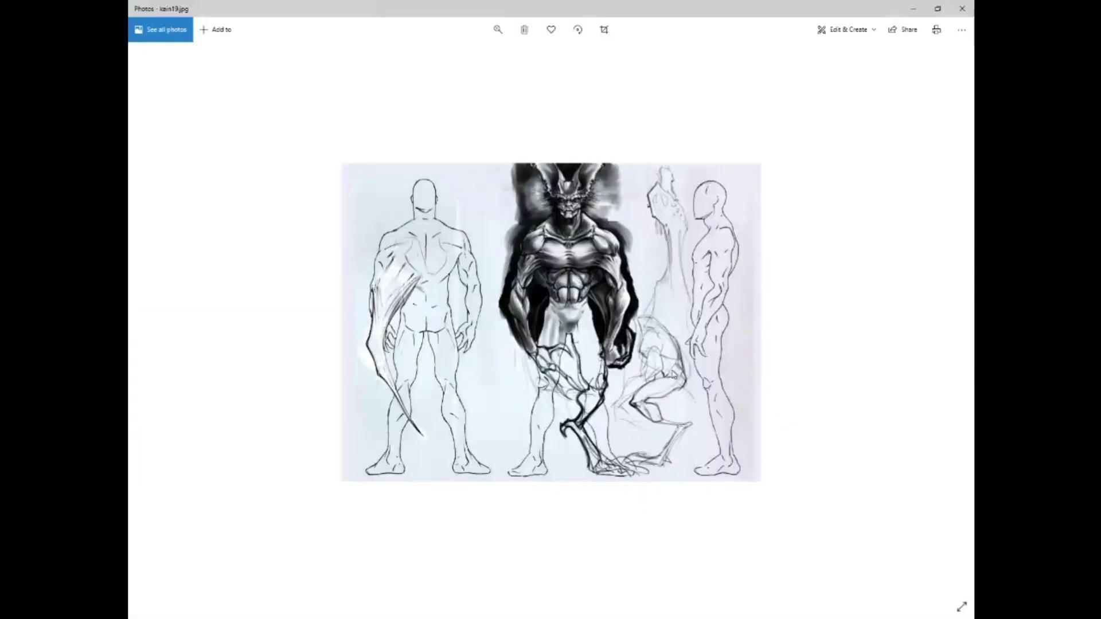
{"action": "key", "text": "Right"}
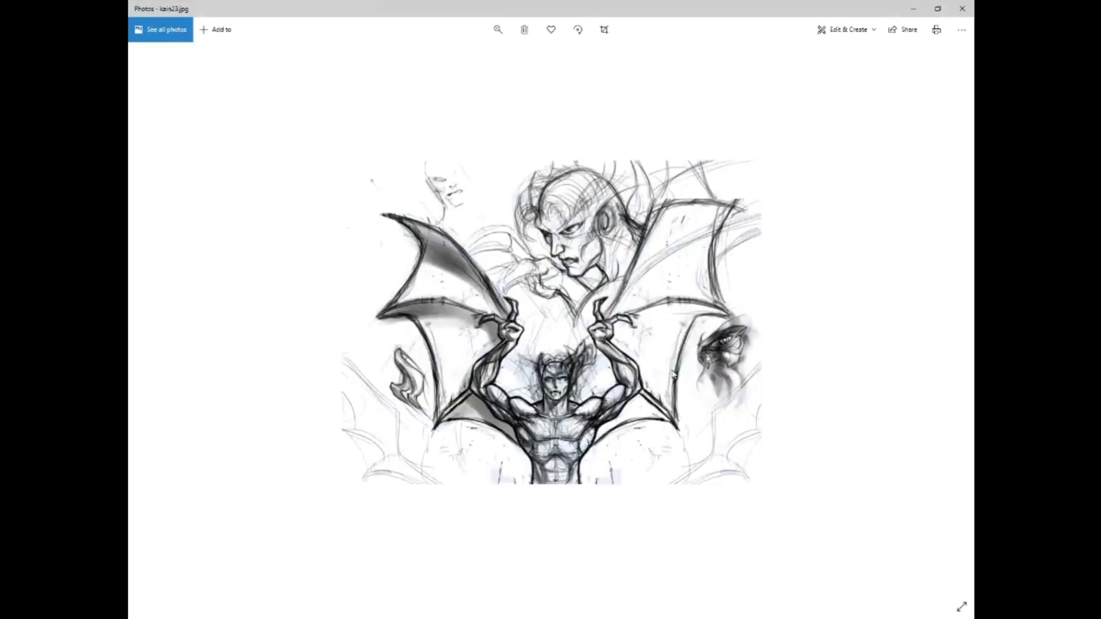
{"action": "key", "text": "Right"}
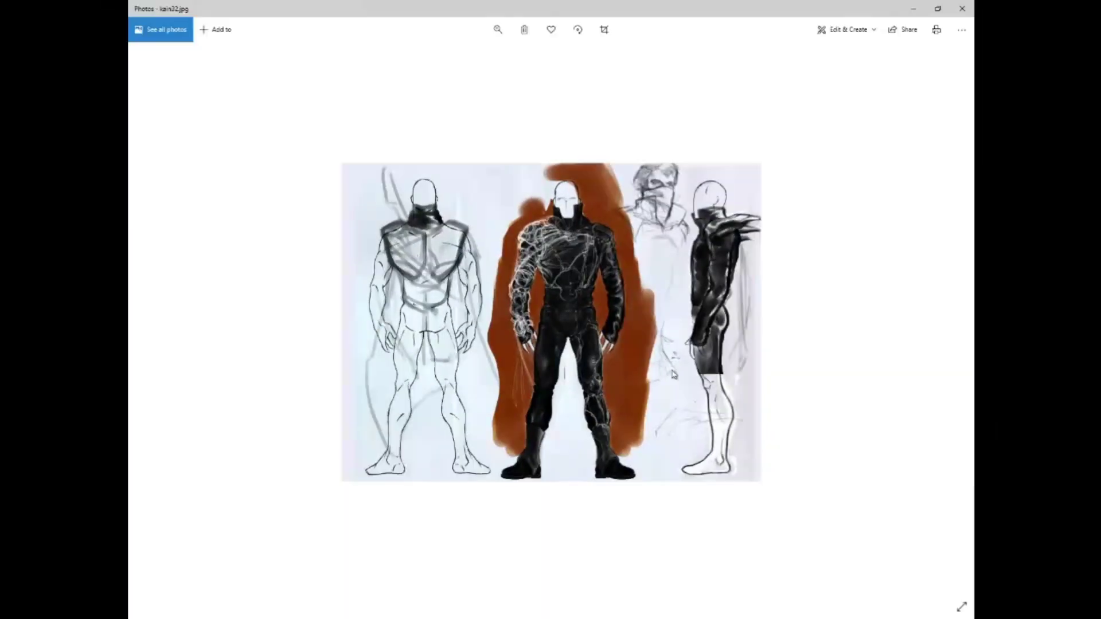
{"action": "key", "text": "Right"}
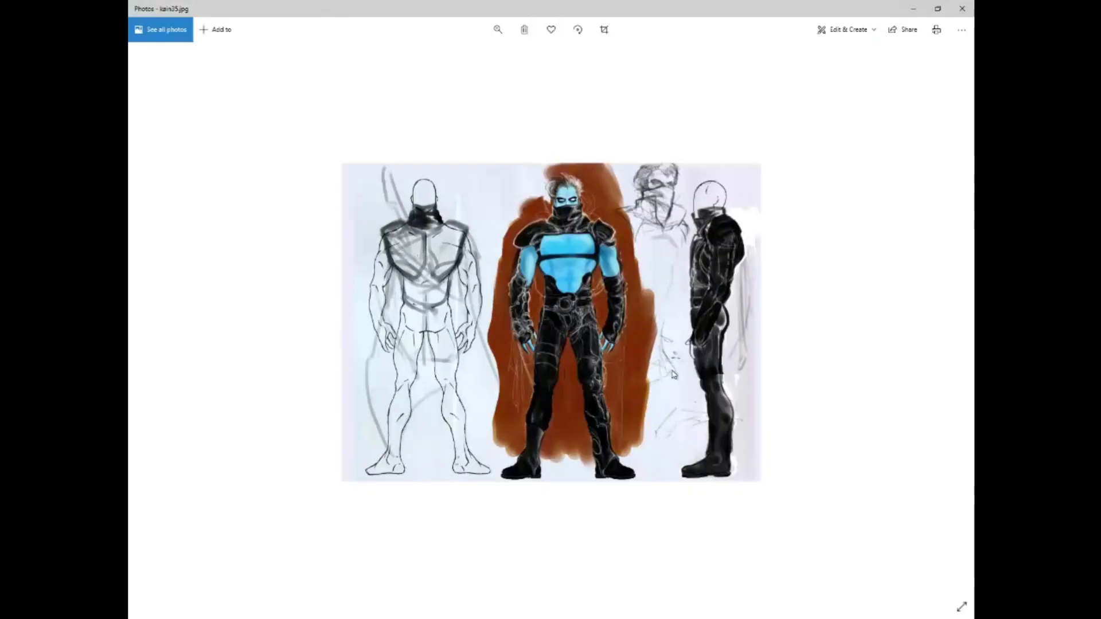
{"action": "key", "text": "Right"}
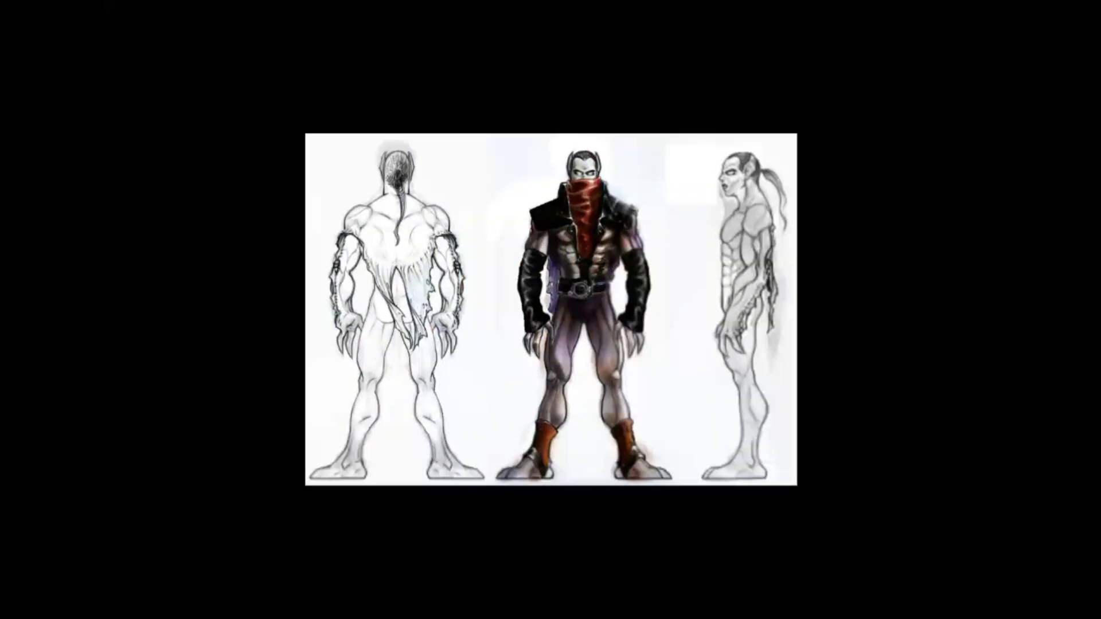
{"action": "key", "text": "Right"}
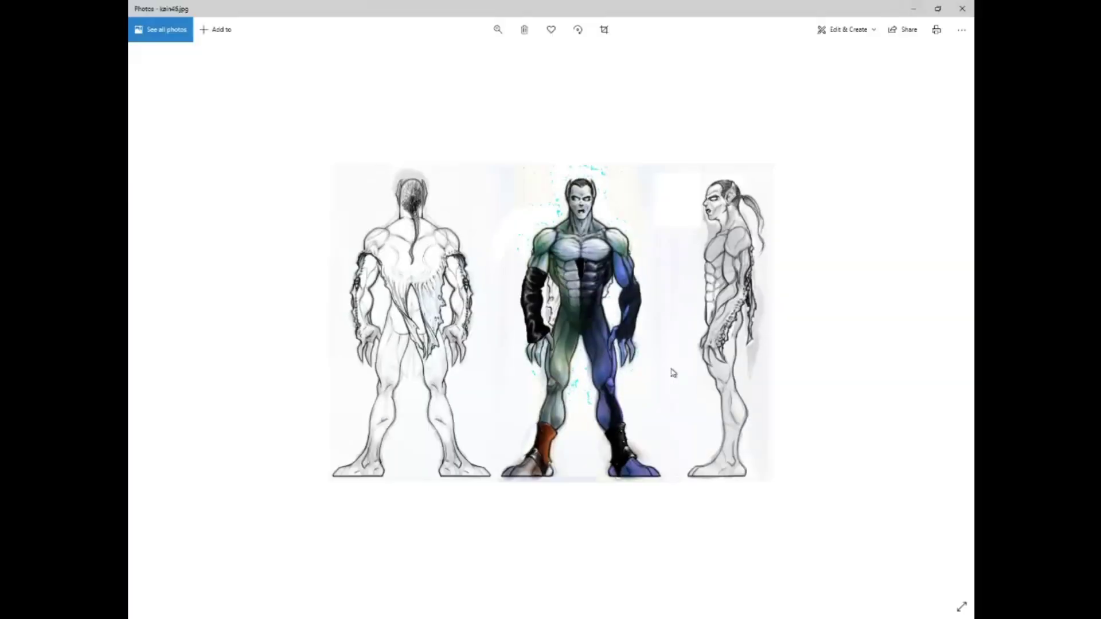
{"action": "key", "text": "Right"}
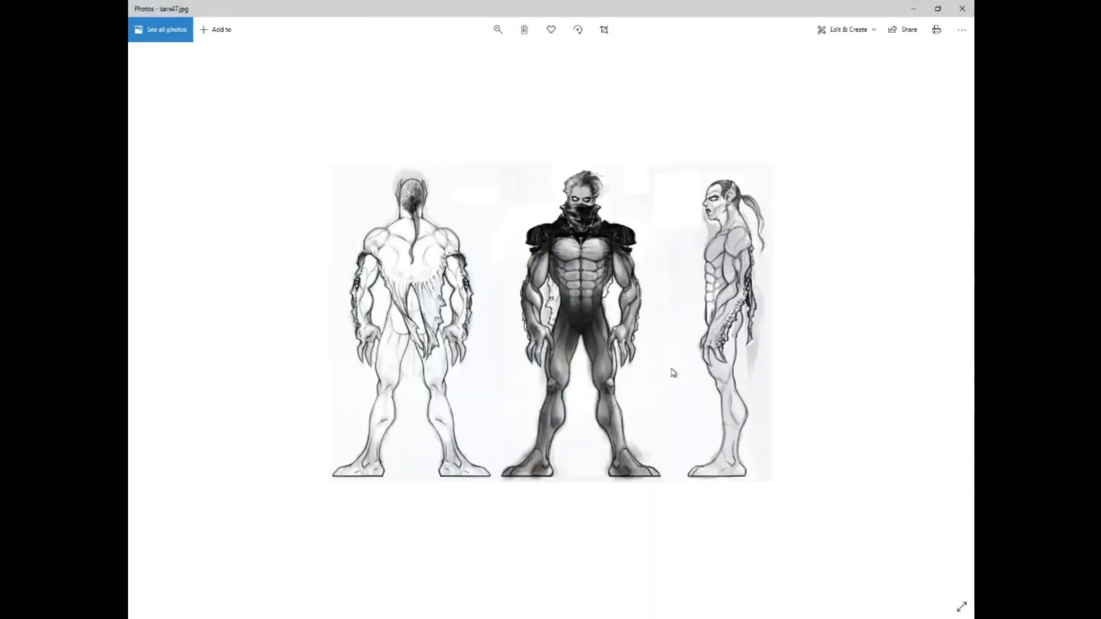
{"action": "key", "text": "Right"}
{"action": "key", "text": "Right"}
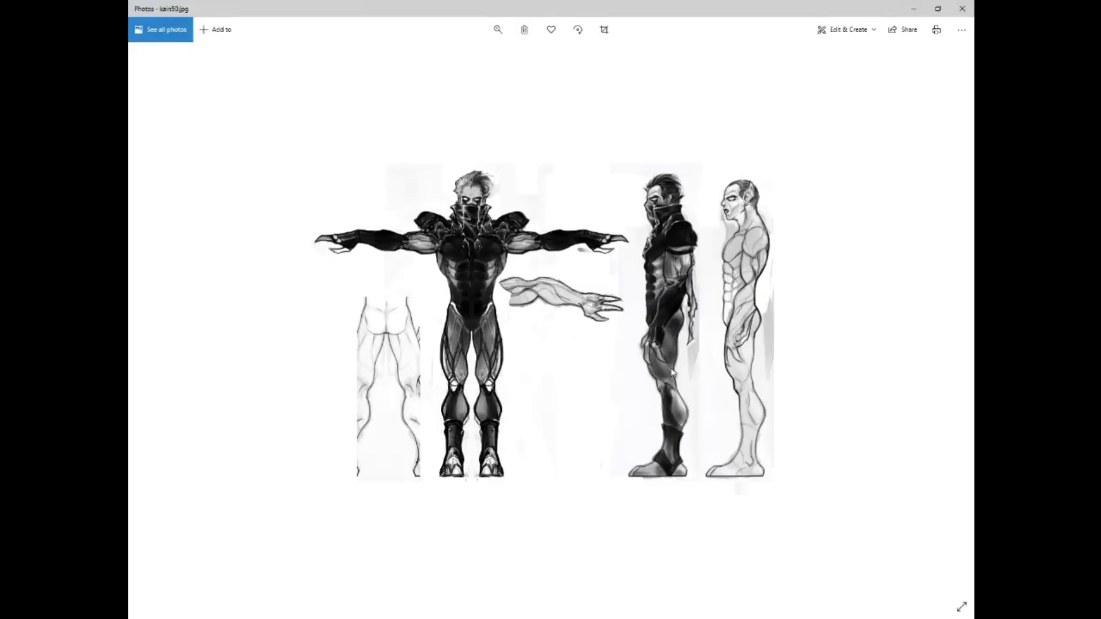
Examine the long-haired head sketches, the open-mouthed horned face, the masked-figure pencil studies, the crouching armored figure, the Weapons sheet and the fanged profile.
{"action": "key", "text": "Right"}
{"action": "key", "text": "Right"}
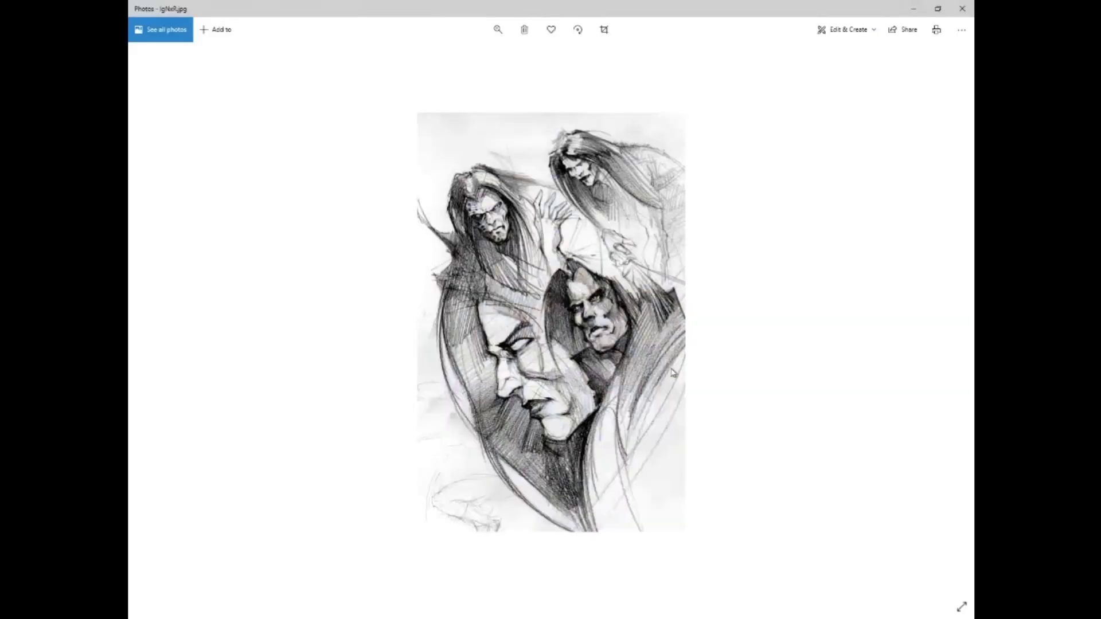
{"action": "key", "text": "Right"}
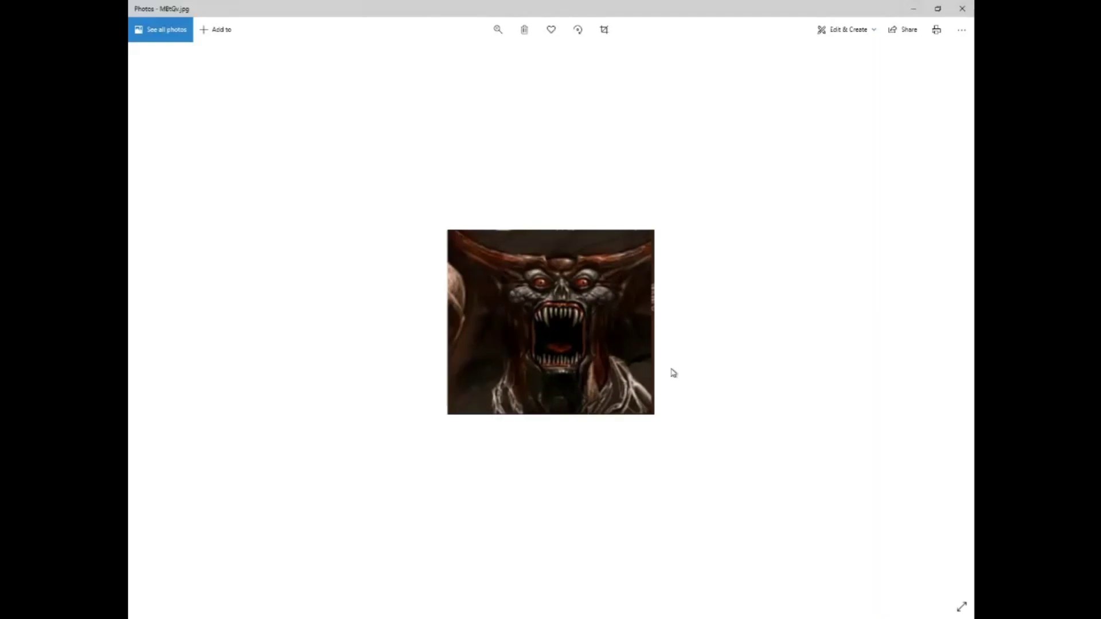
{"action": "key", "text": "Right"}
{"action": "key", "text": "Right"}
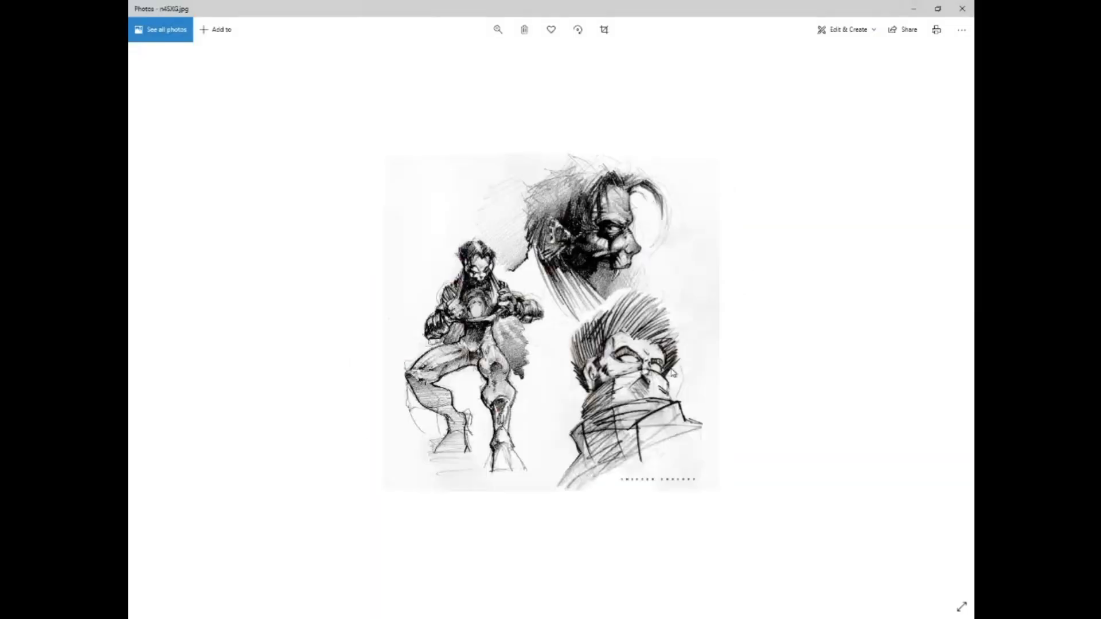
{"action": "key", "text": "Right"}
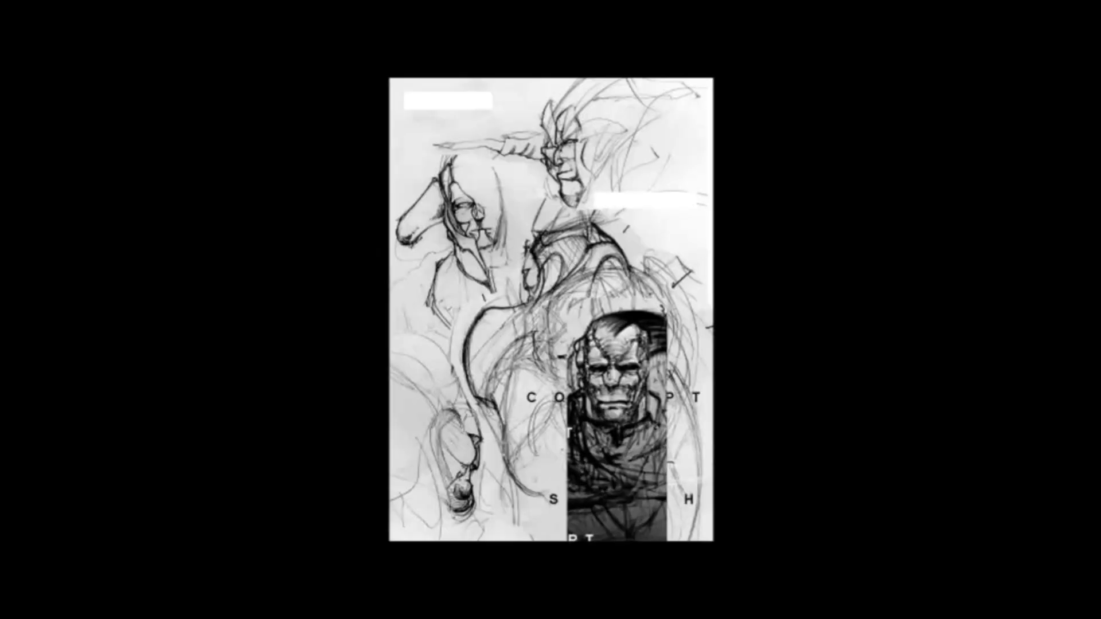
{"action": "key", "text": "Right"}
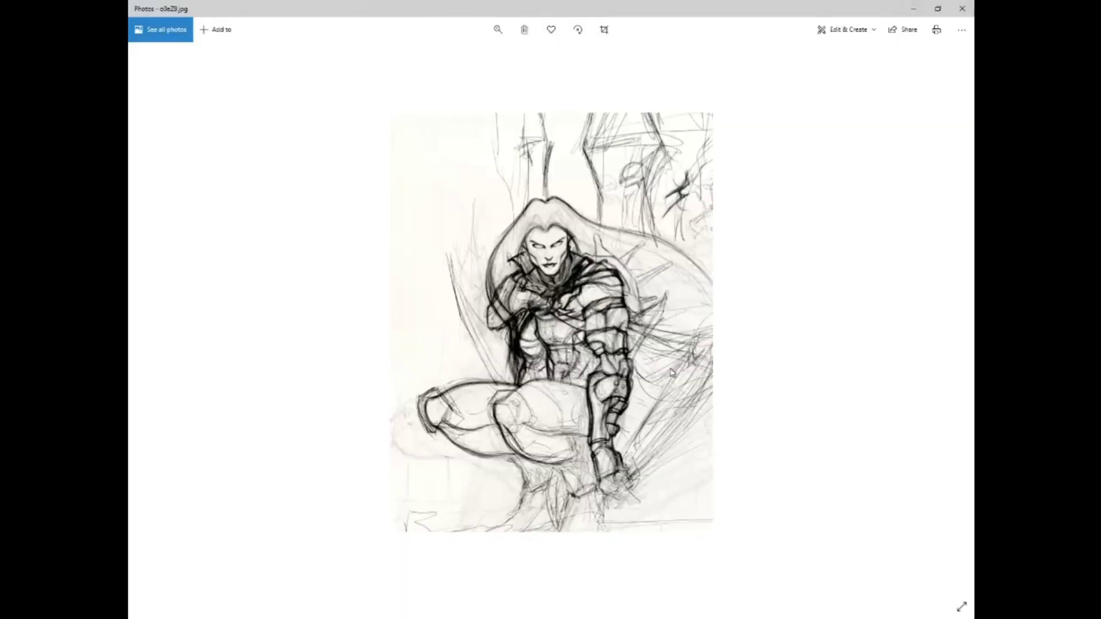
{"action": "key", "text": "Right"}
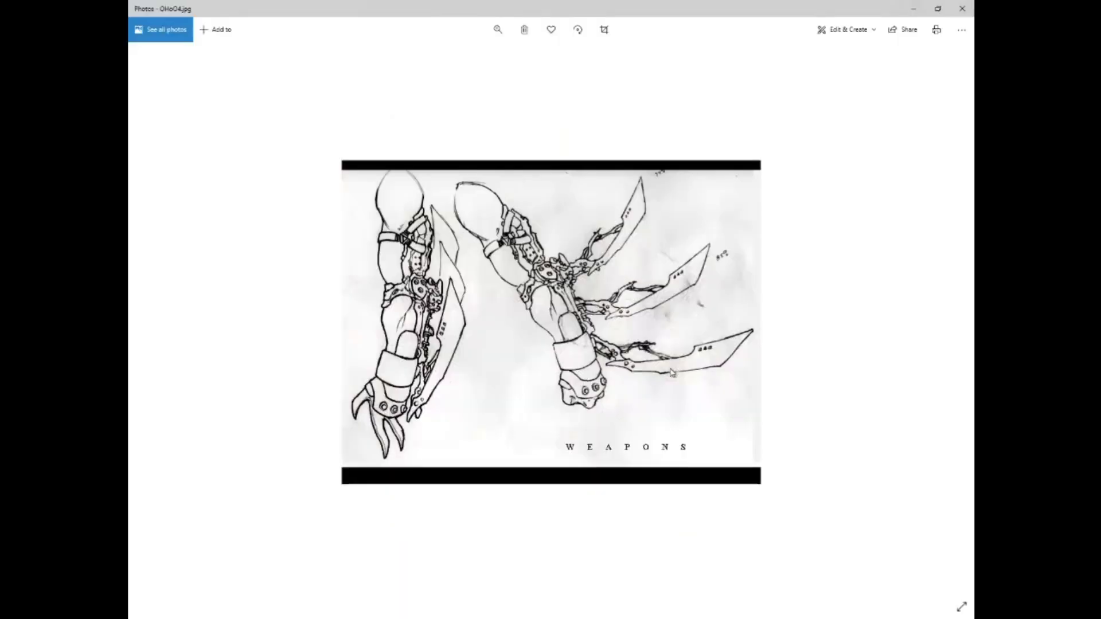
{"action": "key", "text": "Right"}
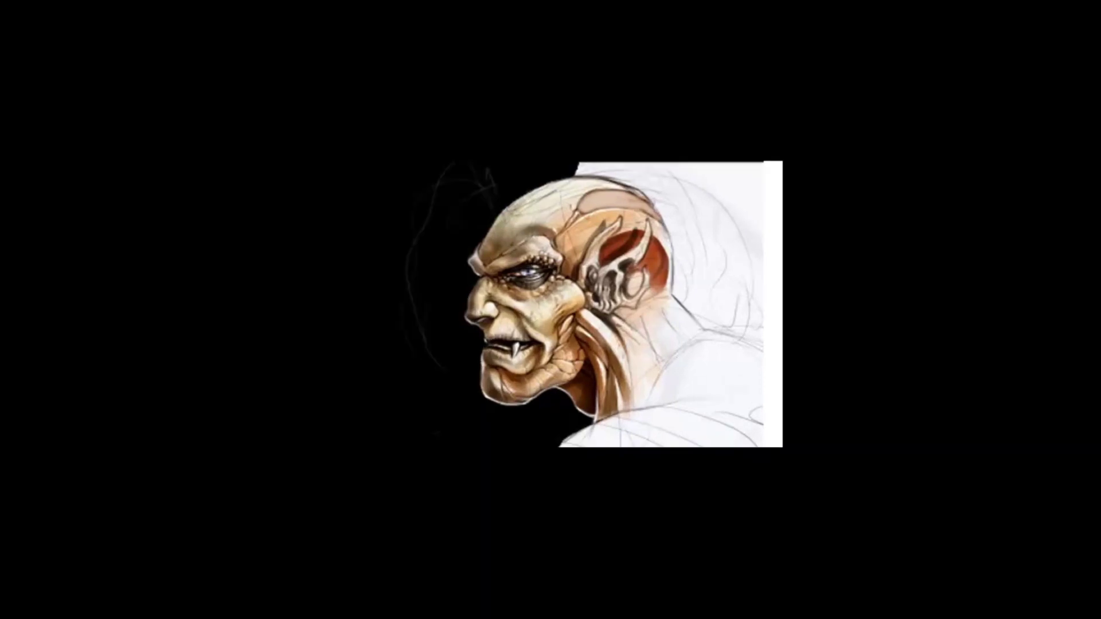
Examine the Shifter artwork, the Raziel design sheets, the tiny figure held in a hand, the early Shifter concept and the red-caped armored turnaround.
{"action": "key", "text": "Right"}
{"action": "key", "text": "Right"}
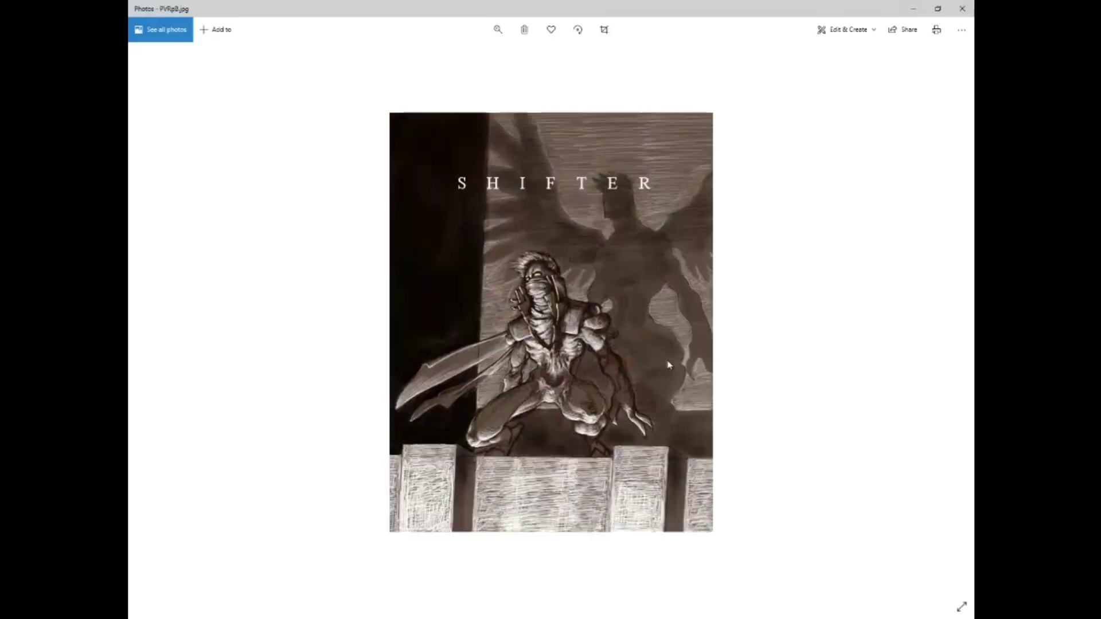
{"action": "key", "text": "Right"}
{"action": "key", "text": "Right"}
{"action": "key", "text": "Right"}
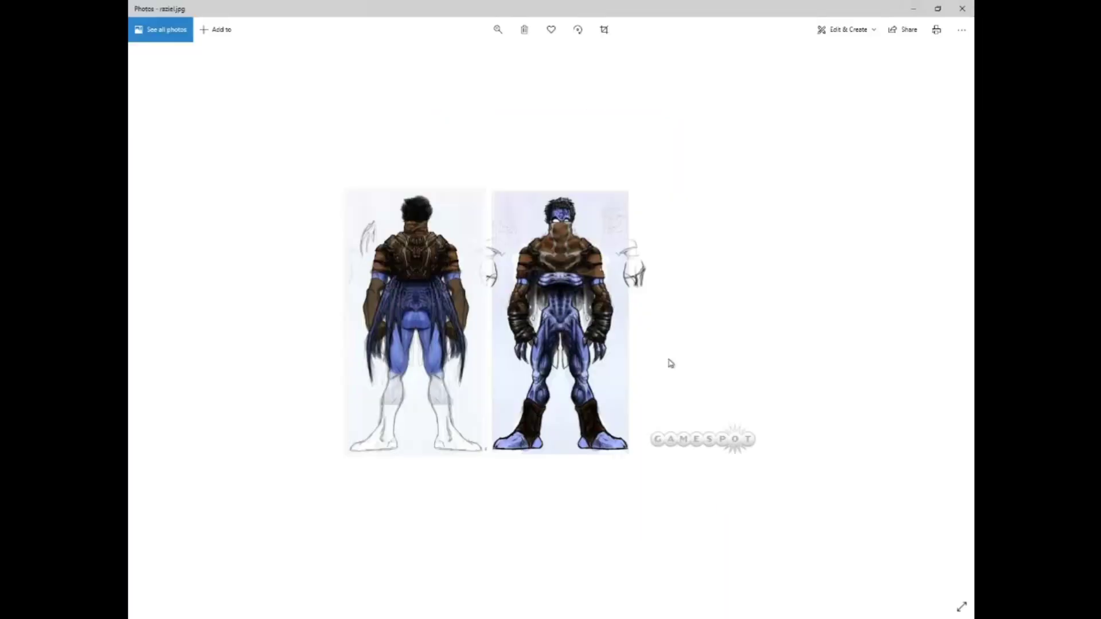
{"action": "key", "text": "Right"}
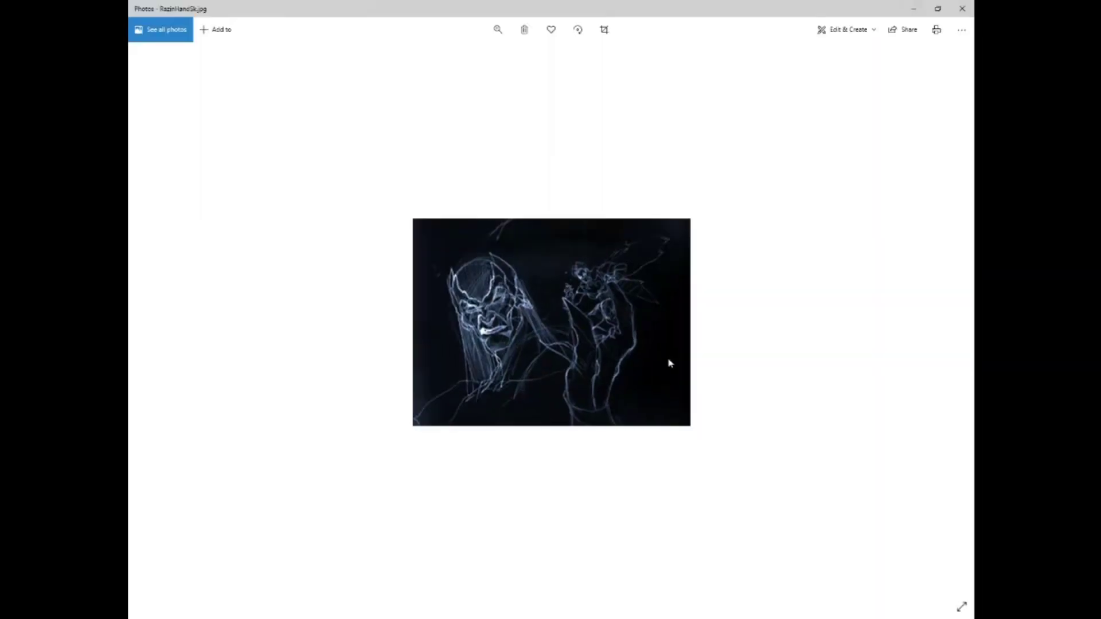
{"action": "key", "text": "Right"}
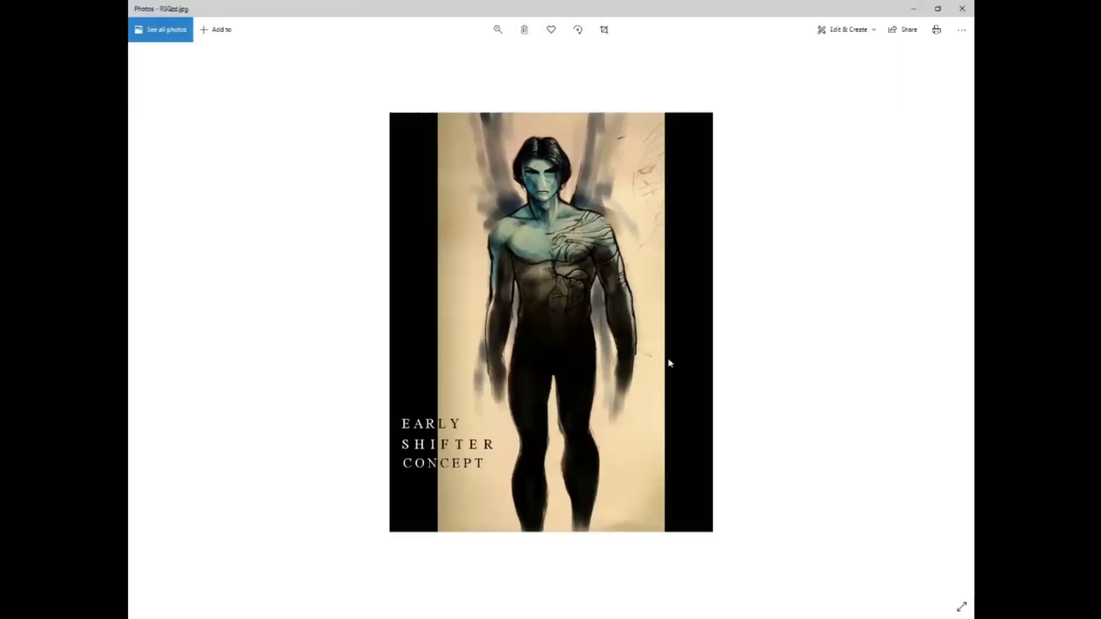
{"action": "key", "text": "Right"}
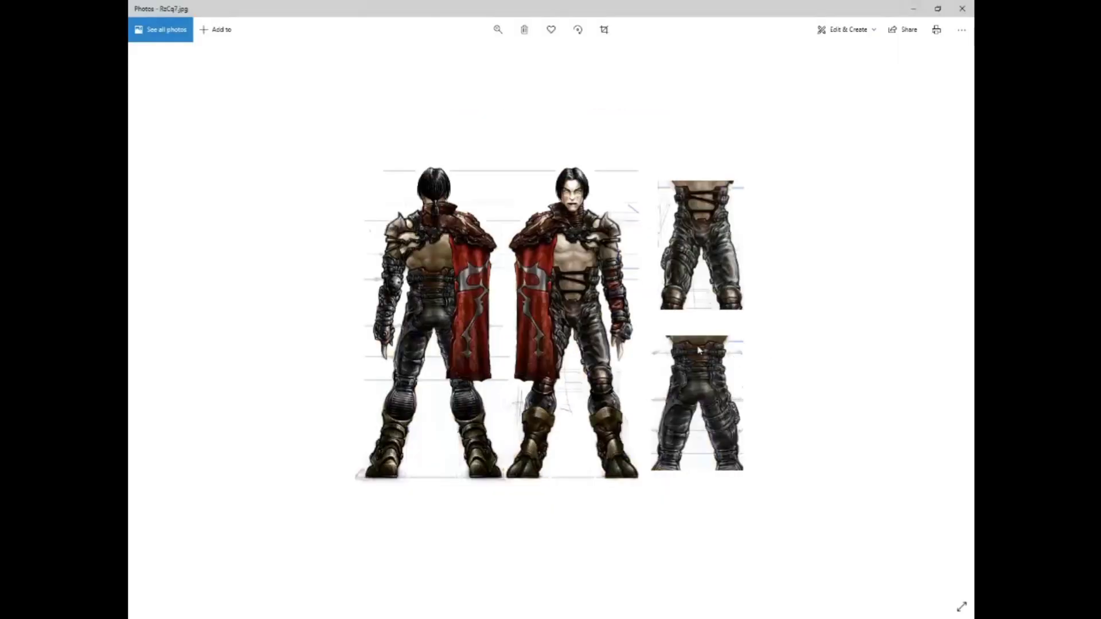
{"action": "key", "text": "Right"}
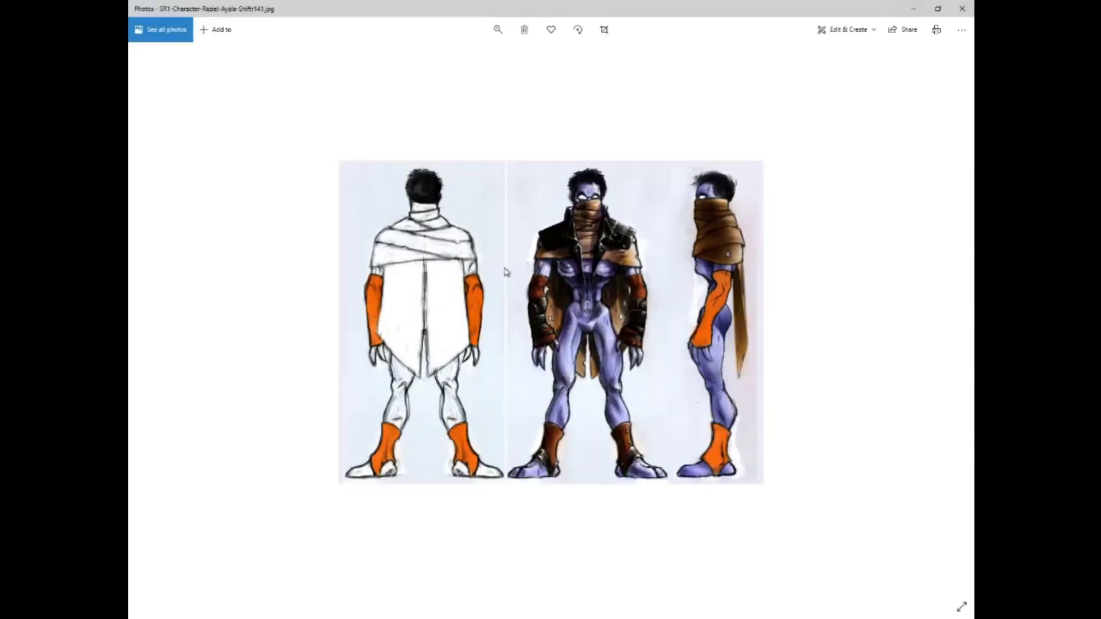
Return to the red-caped armored turnaround and switch to the Kain folder's artwork, showing the fanged profile study KAIN2.JPG.
{"action": "key", "text": "Left"}
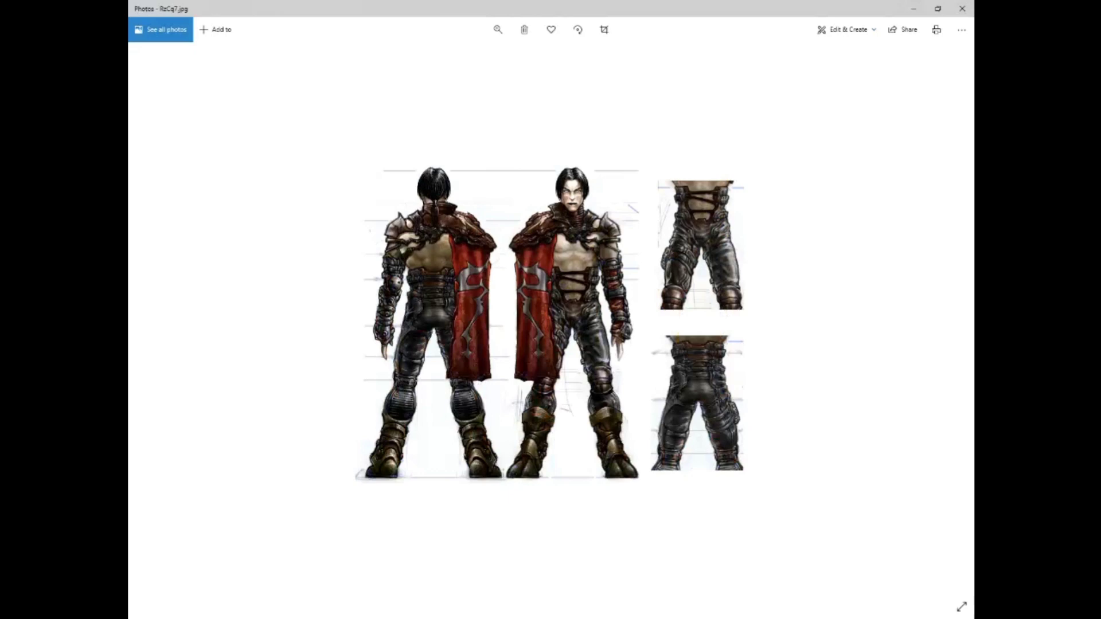
{"action": "mouse_move", "coordinate": [357, 617]}
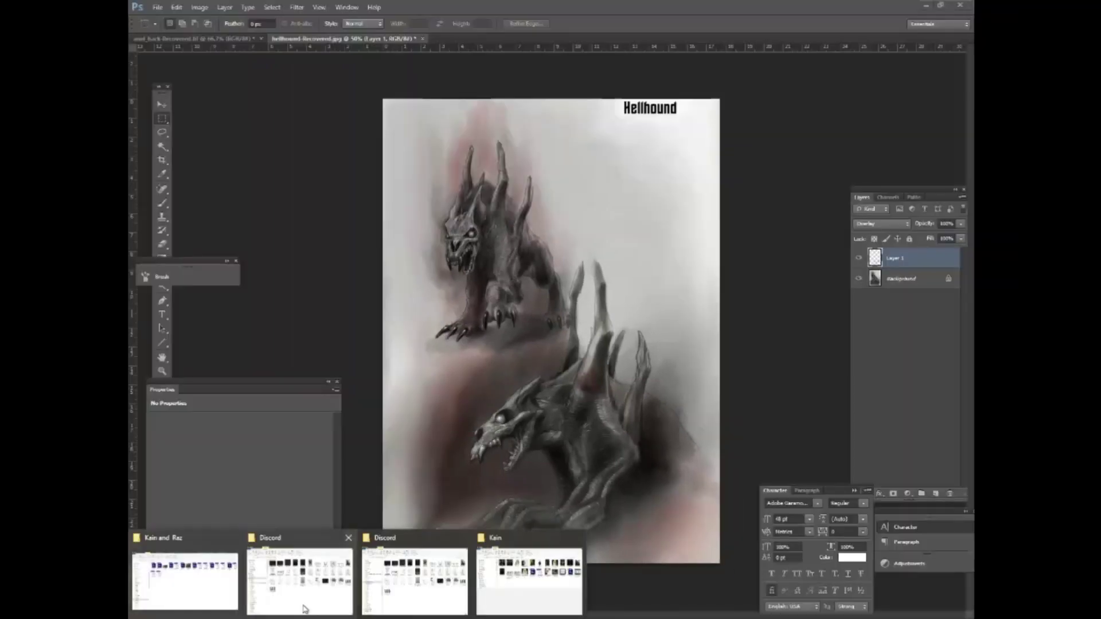
{"action": "key", "text": "Tab"}
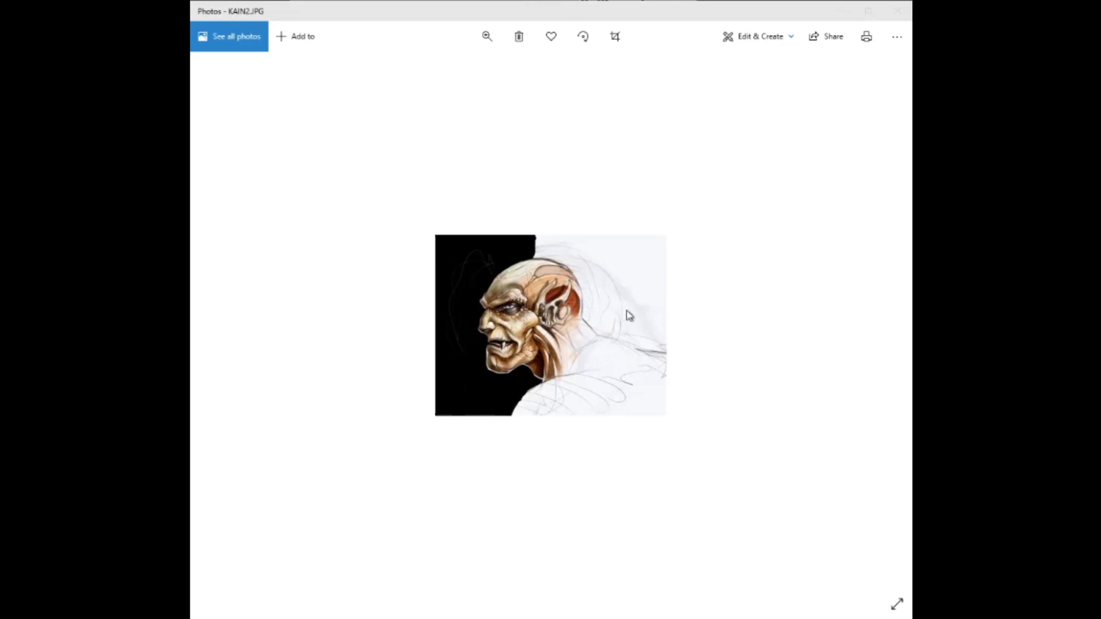
Examine the Kain artwork: the blue-draped horned painting, the dark standing figure, the front torso texture, the seated sword pose and the front face profile.
{"action": "key", "text": "Right"}
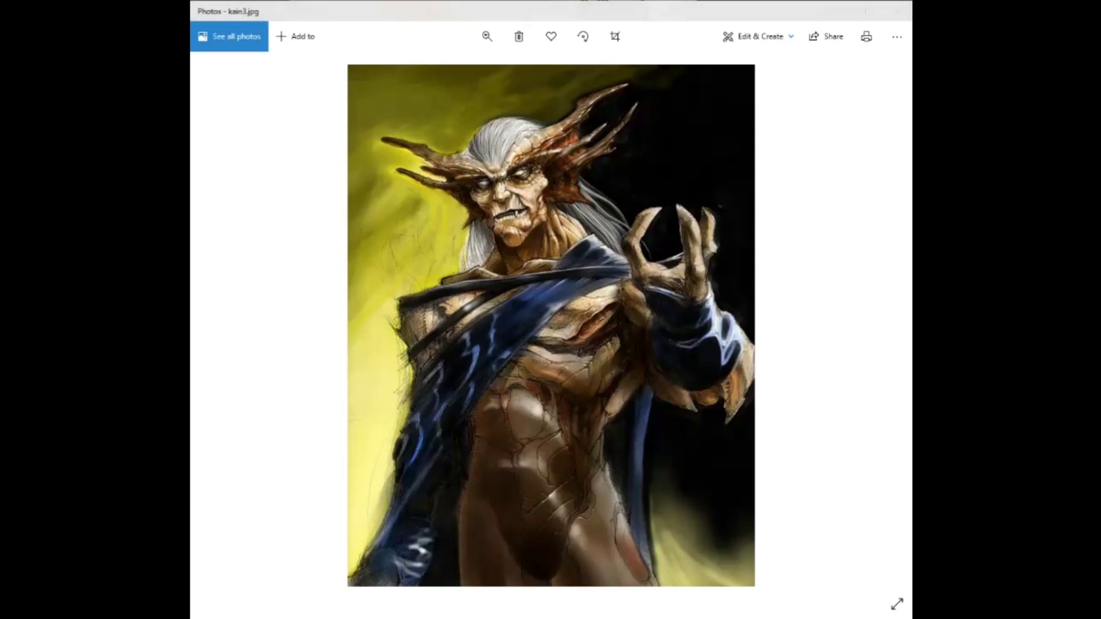
{"action": "key", "text": "Right"}
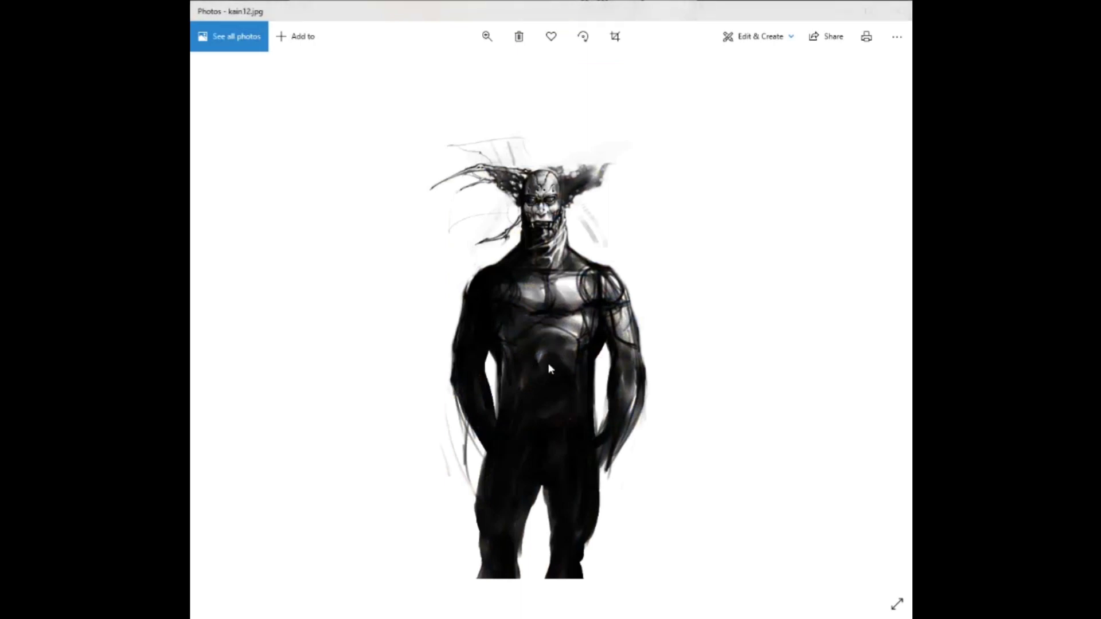
{"action": "key", "text": "Right"}
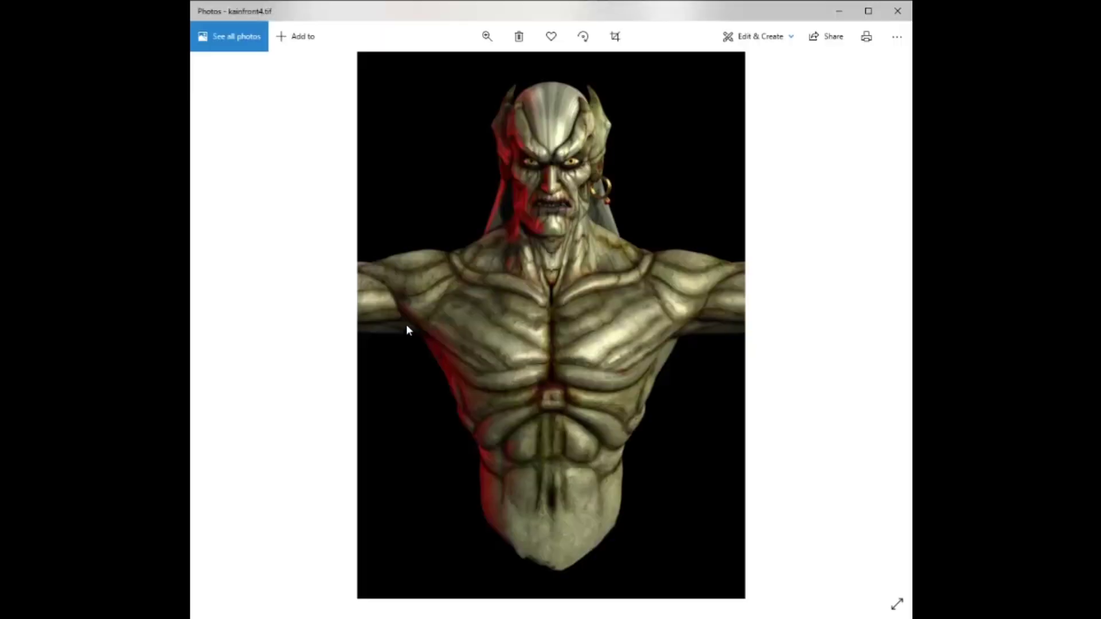
{"action": "key", "text": "Right"}
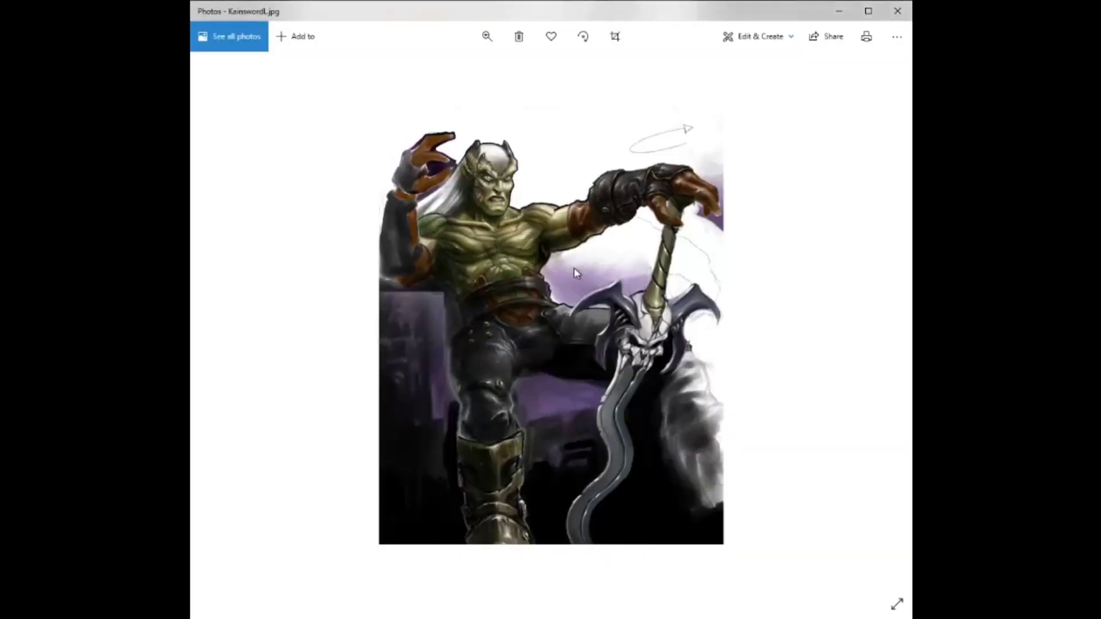
{"action": "key", "text": "Right"}
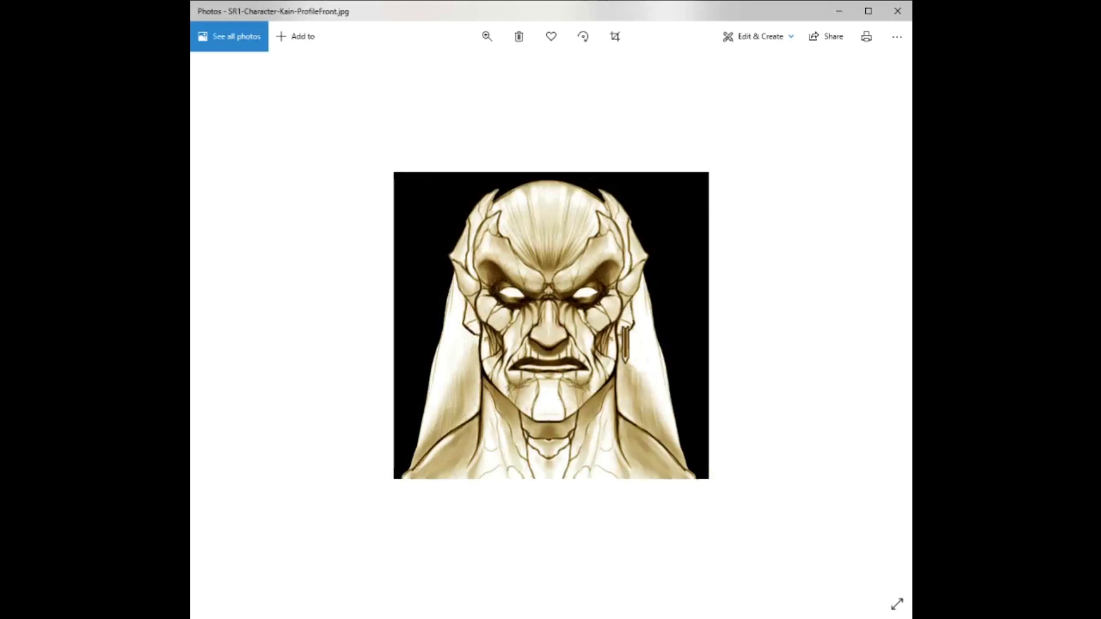
{"action": "mouse_move", "coordinate": [222, 568]}
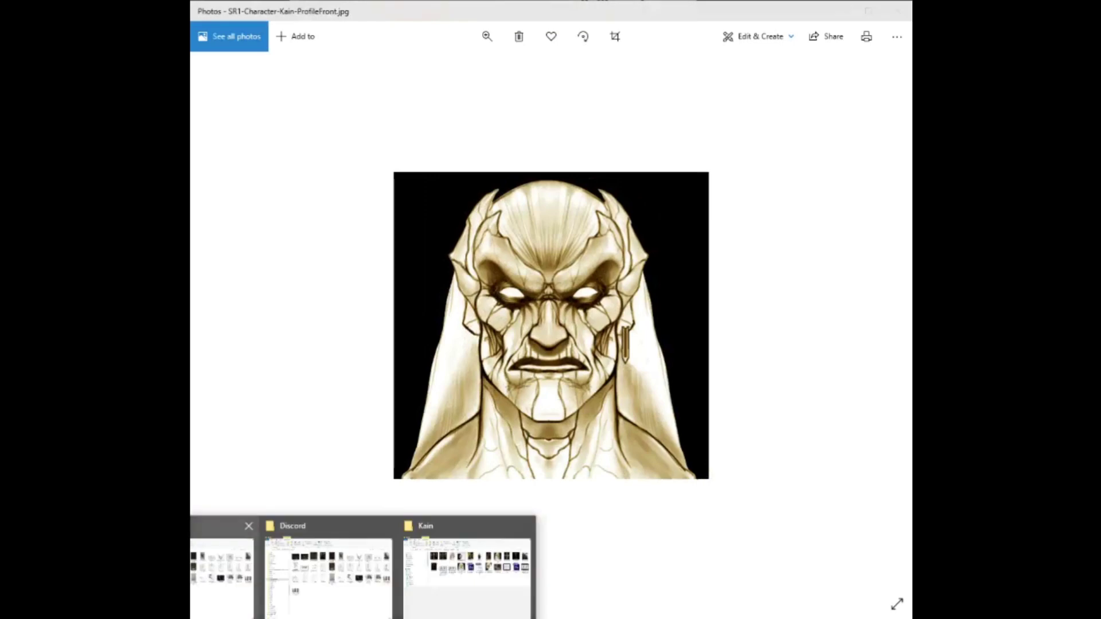